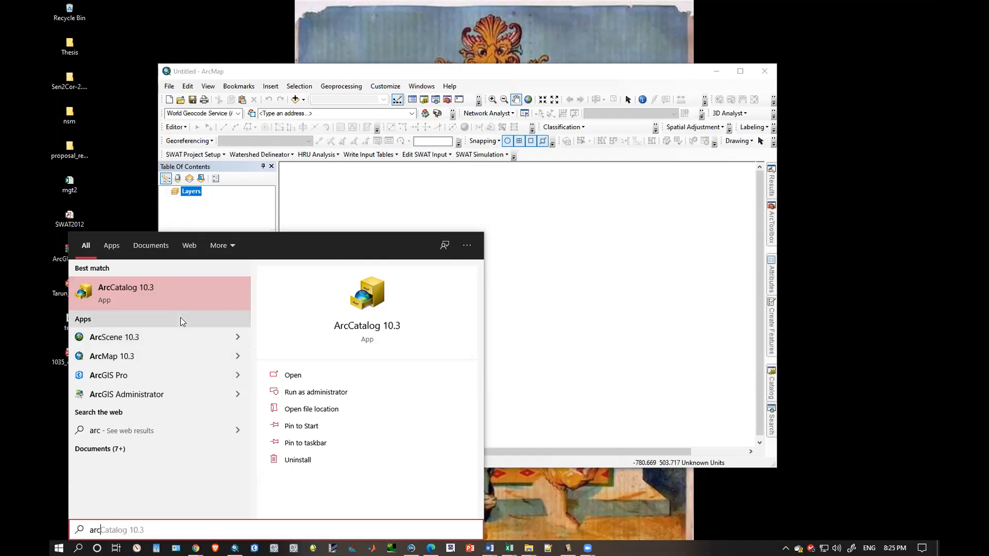
Dismiss the app search, maximize the map window and view the list of available toolbars
left_click(418, 73)
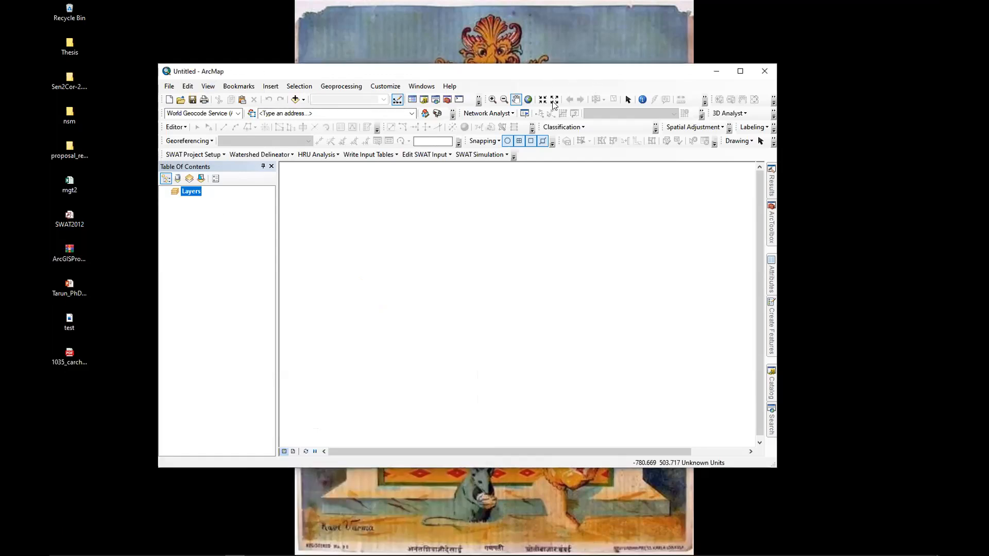
double_click(634, 76)
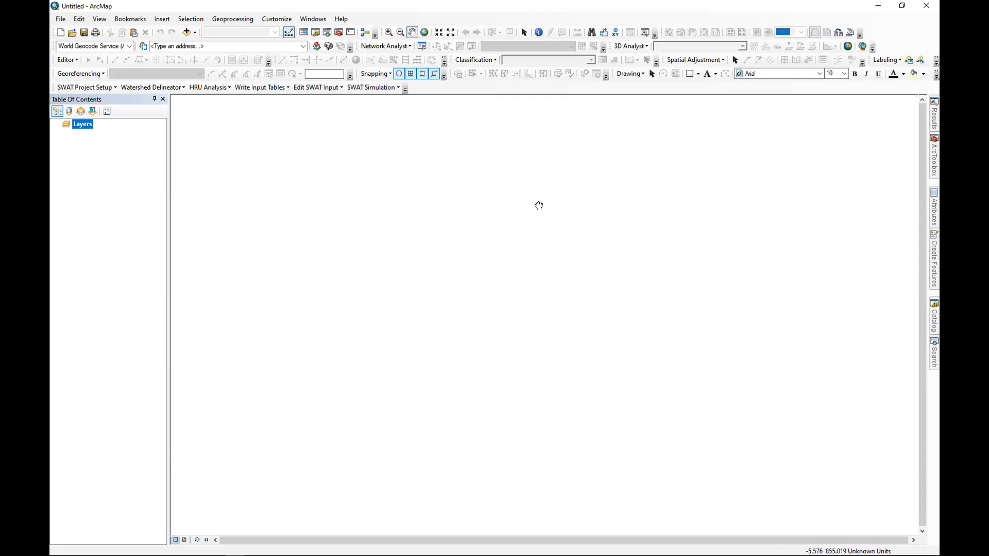
right_click(464, 88)
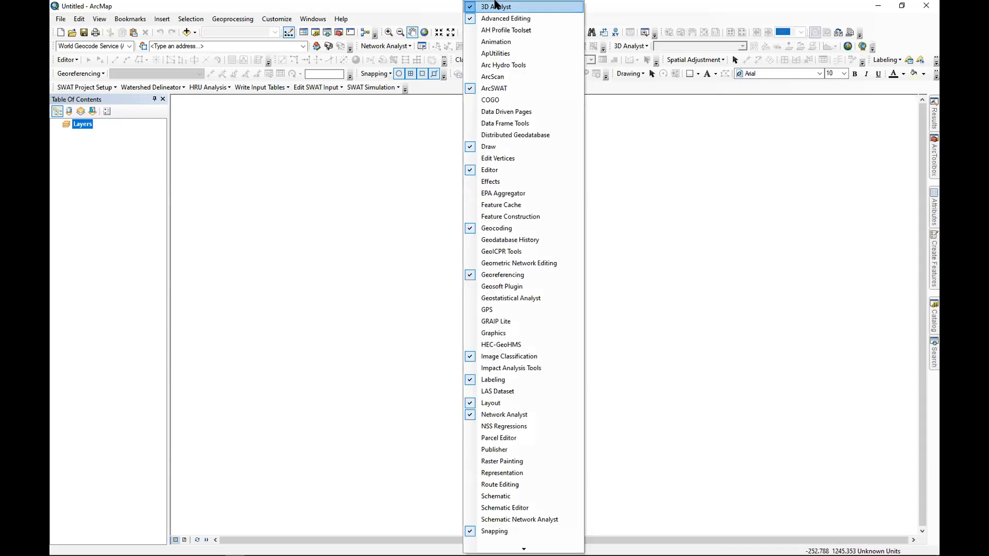
left_click(447, 89)
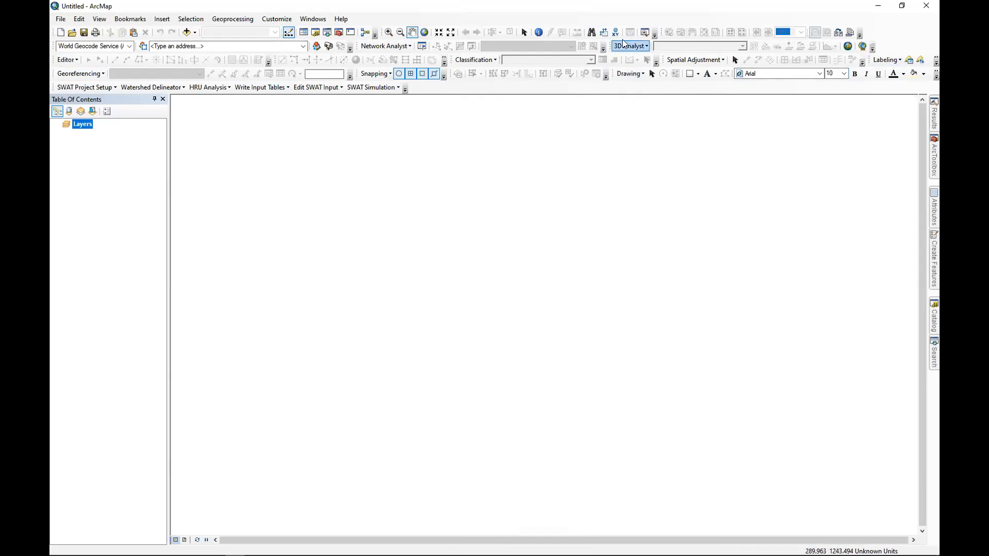
Examine the 3D Analyst toolbar, its tools and the options it offers
left_click(633, 46)
left_click(667, 43)
left_click(623, 47)
left_click(786, 47)
left_click(624, 47)
left_click(798, 43)
left_click(641, 48)
left_click(638, 48)
left_click(624, 46)
left_click(643, 44)
left_click(641, 46)
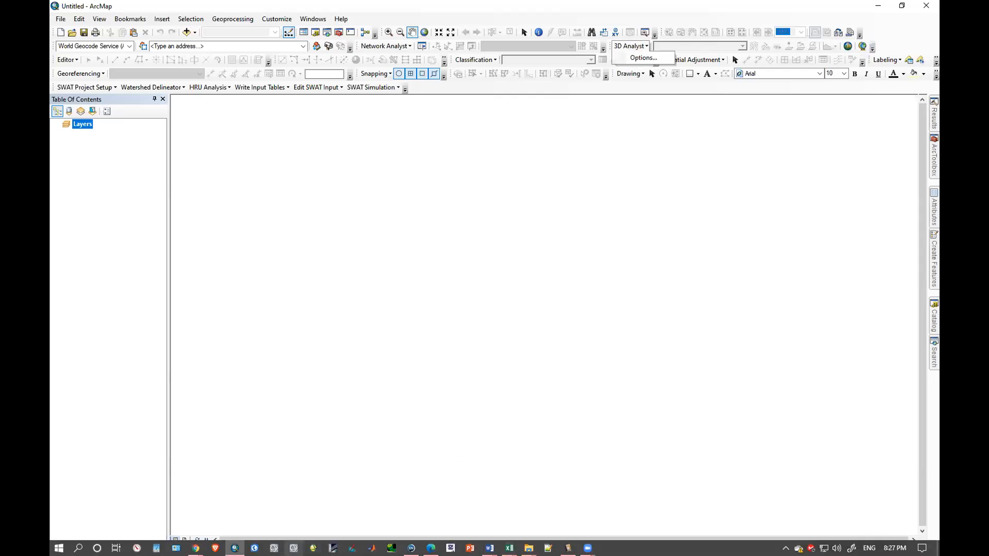
Set the Table Of Contents to hide automatically so the map area gets more room
mouse_move(235, 548)
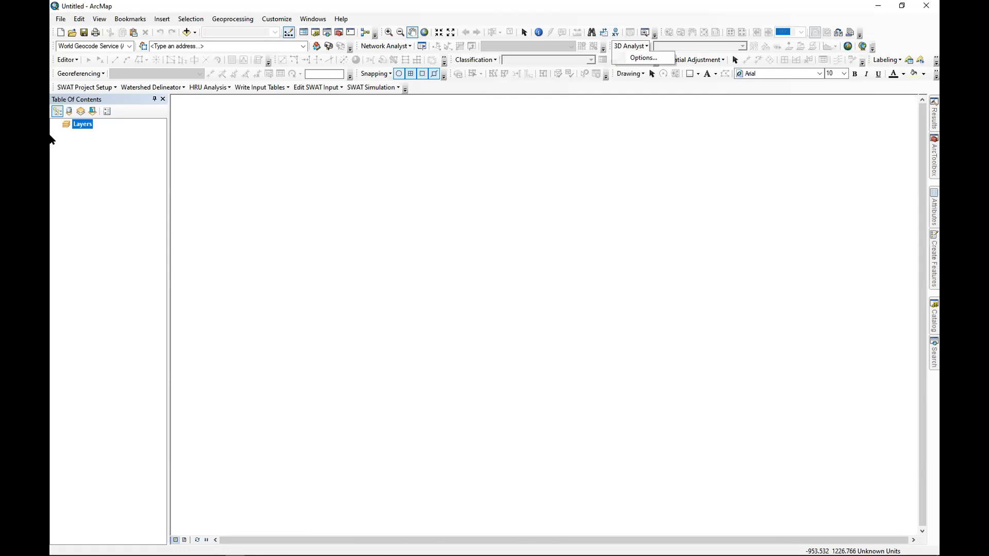
left_click(154, 99)
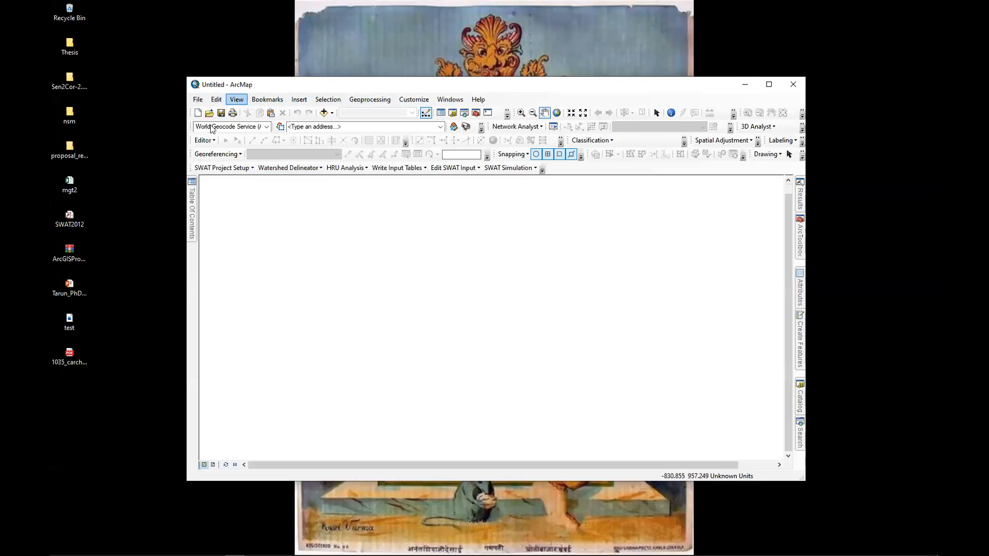
Look over the commands for opening, saving, printing and exporting the map document
left_click(194, 100)
left_click(195, 100)
left_click(196, 100)
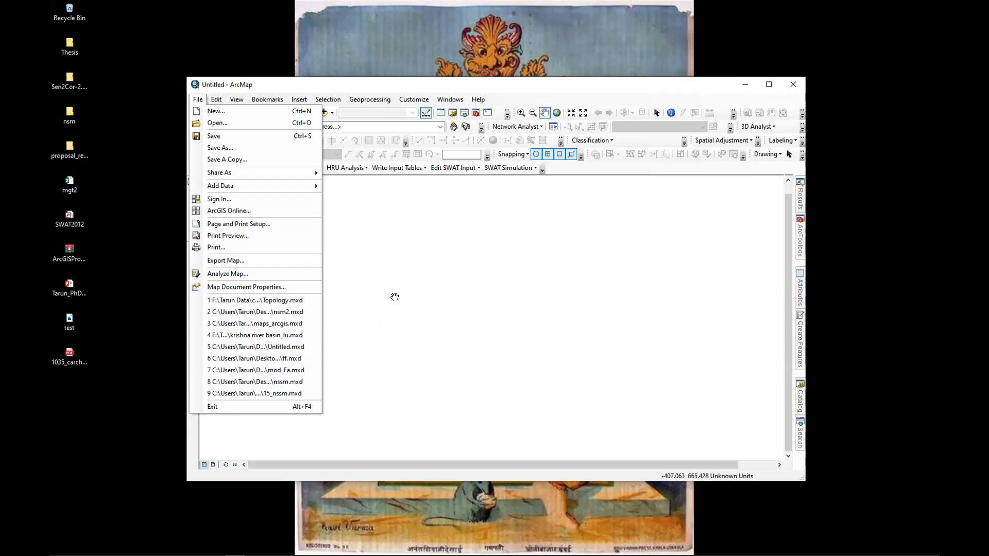
left_click(478, 99)
left_click(487, 88)
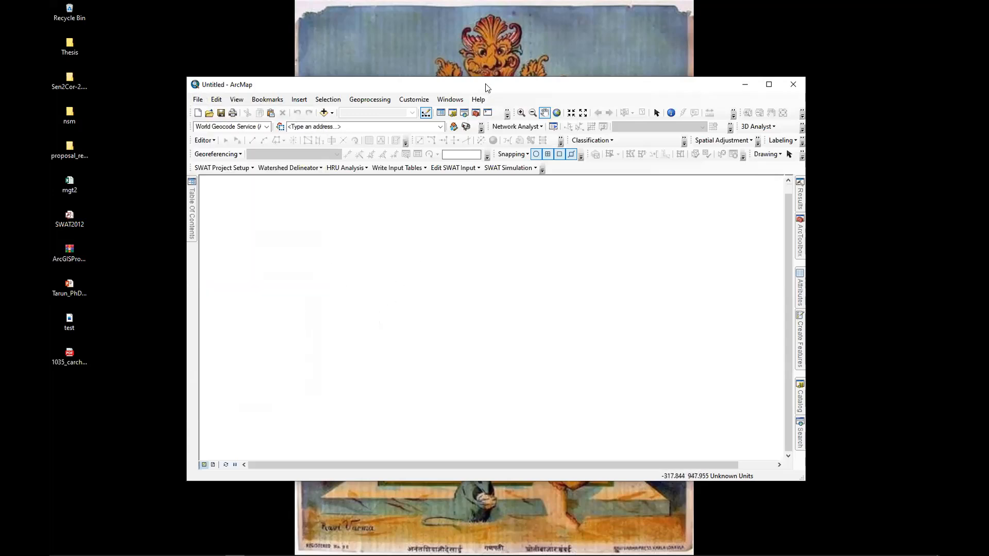
left_click(204, 99)
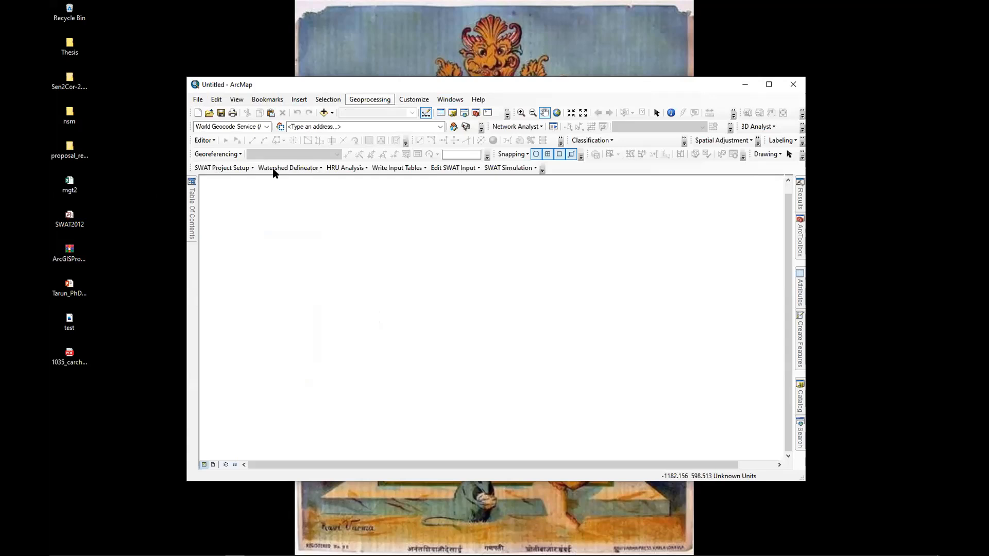
left_click(196, 128)
left_click(188, 138)
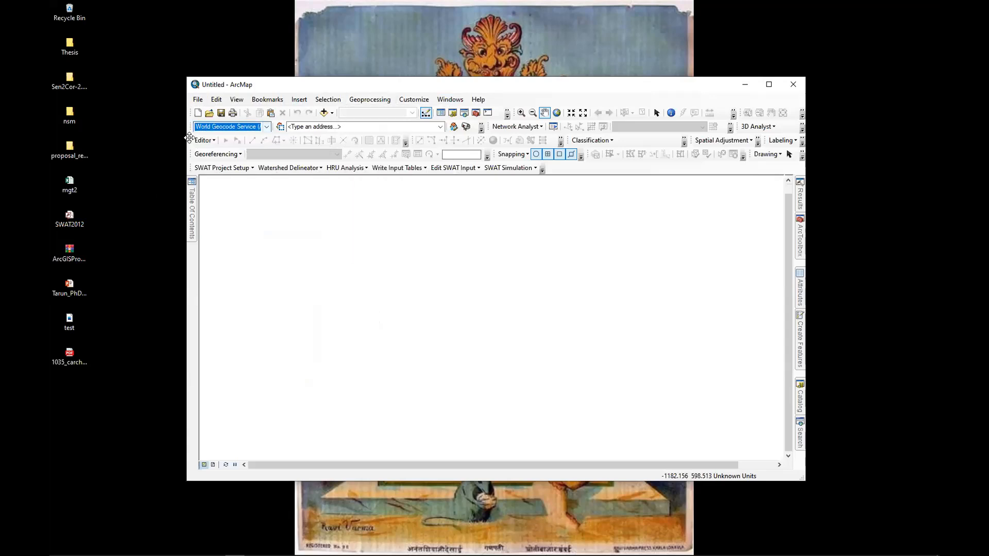
left_click(205, 140)
left_click(375, 110)
Review the available ways to add data to the map, such as basemaps, XY data and ArcGIS Online
left_click(198, 100)
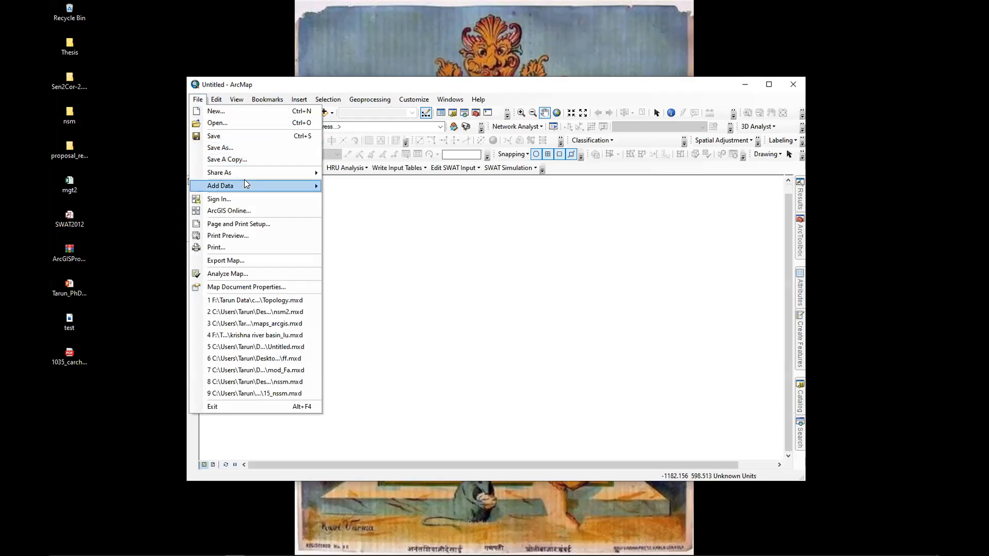
mouse_move(245, 181)
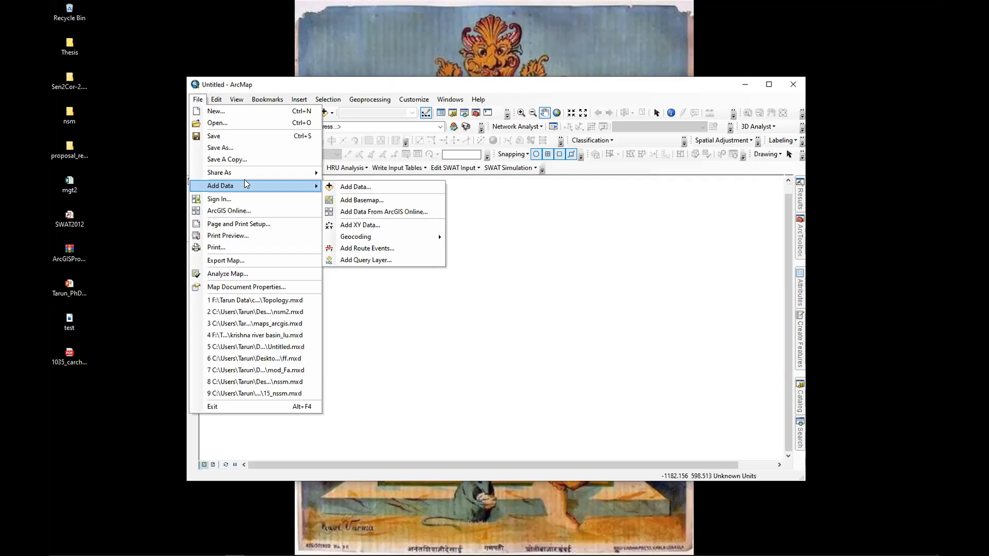
left_click(535, 96)
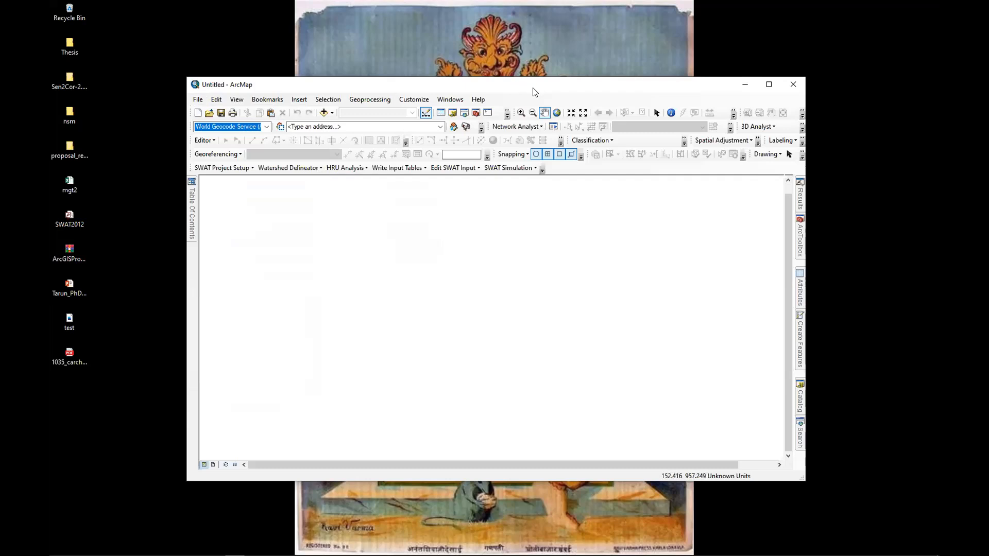
left_click_drag(533, 85, 533, 82)
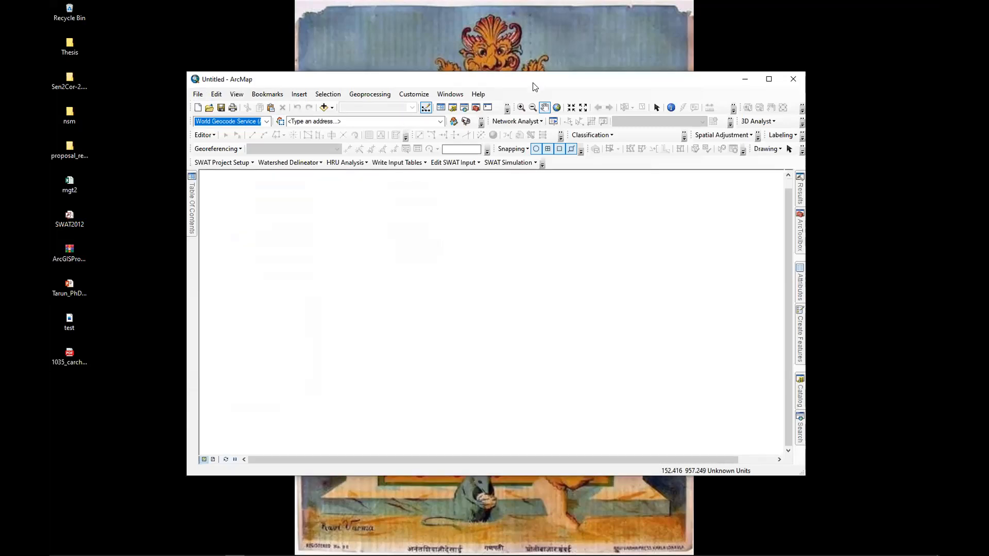
left_click(200, 96)
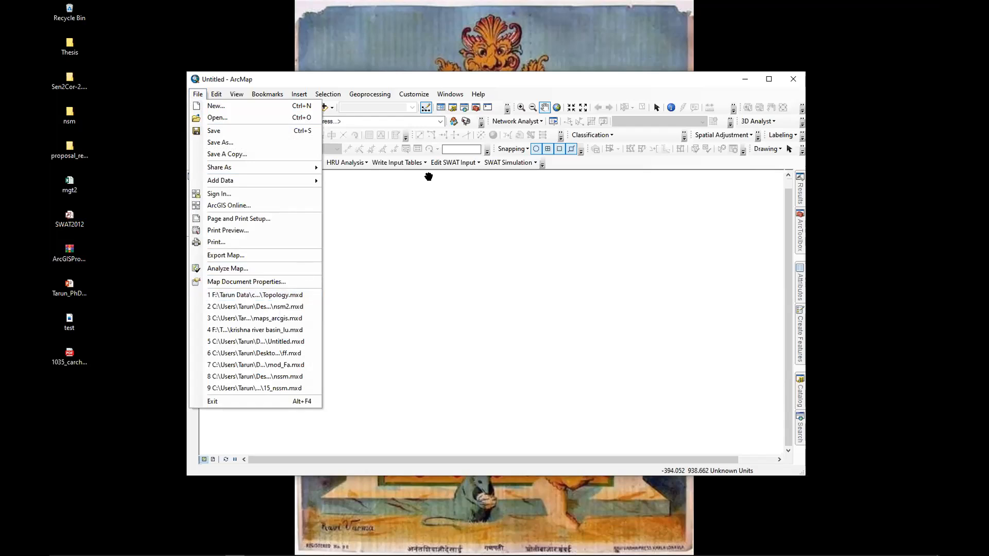
left_click(479, 82)
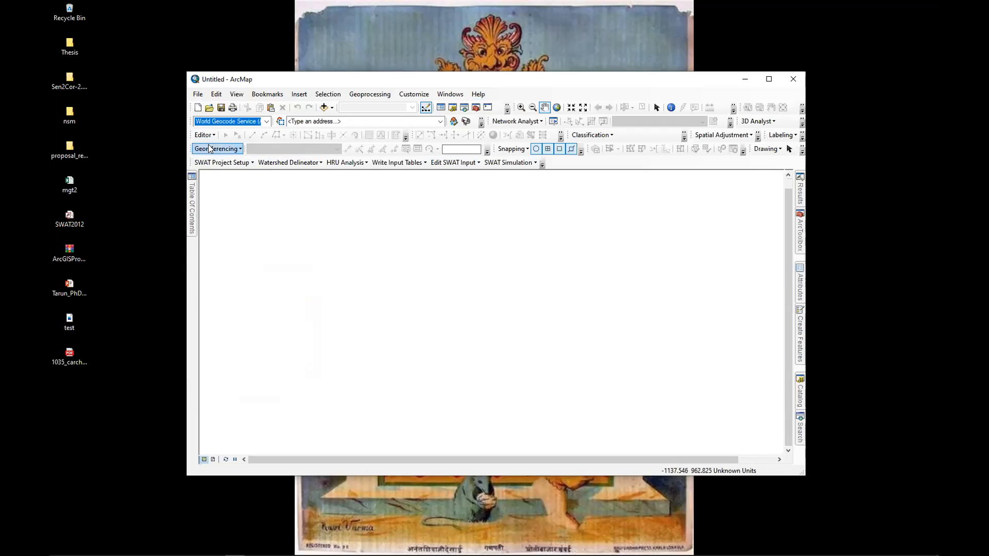
left_click(198, 94)
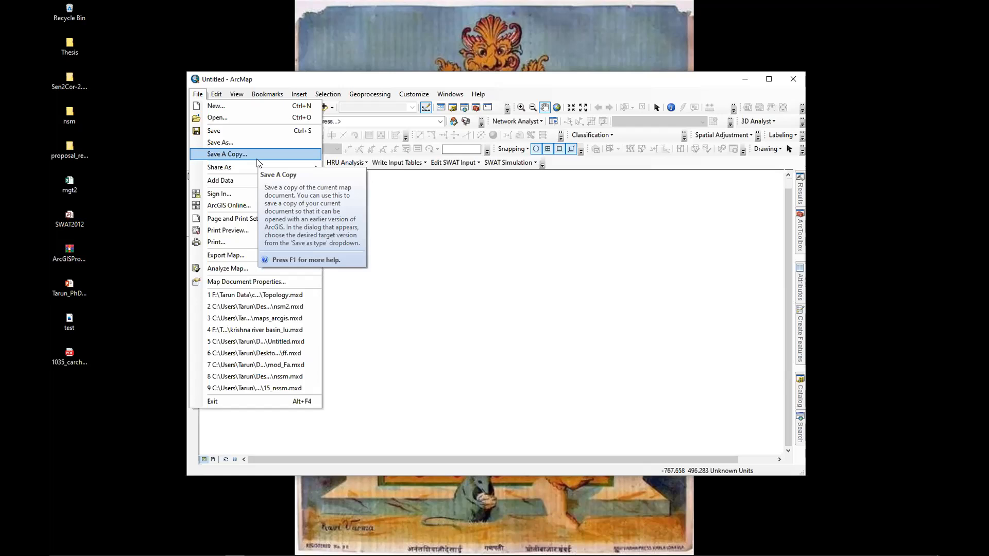
mouse_move(248, 170)
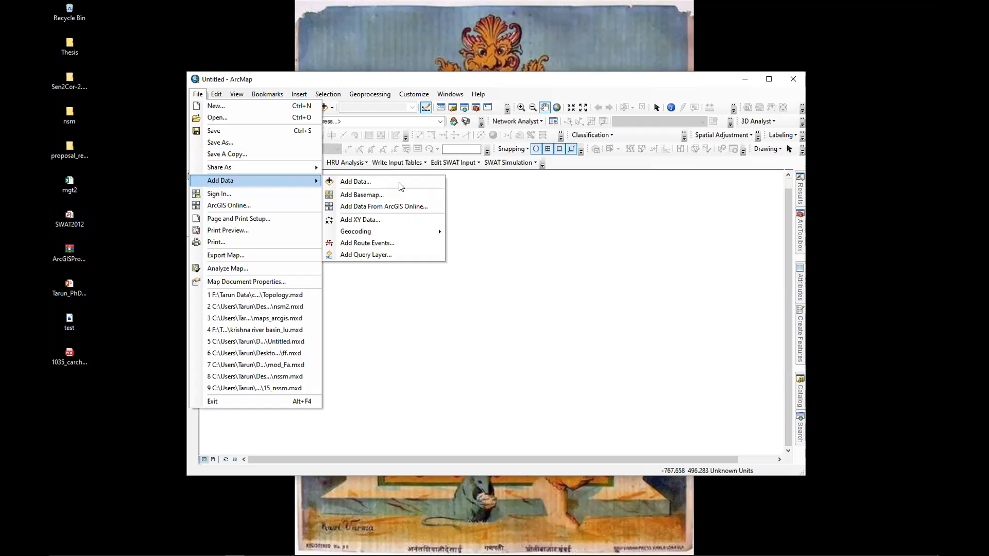
left_click(345, 85)
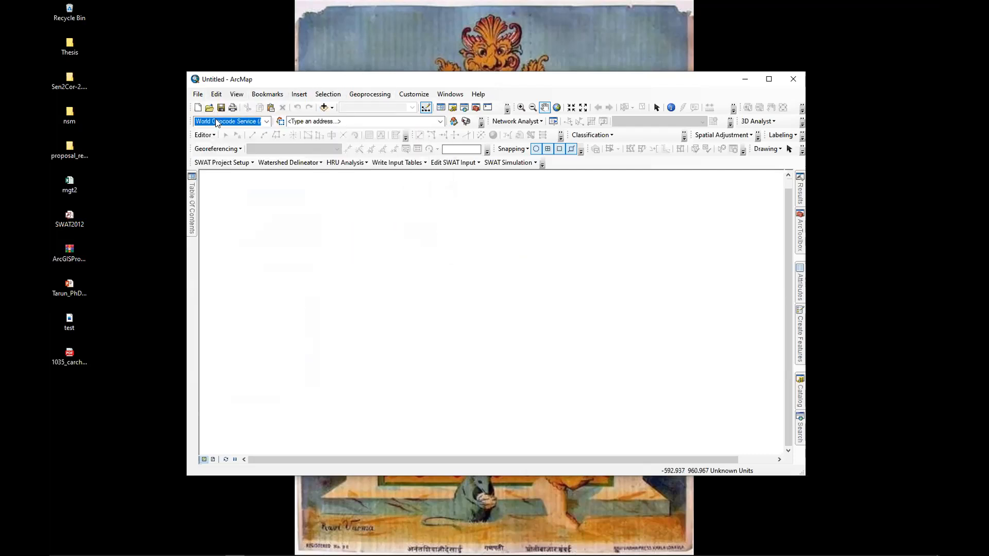
Start Add Data and browse through My_tutorials, my_tutorials_data and excercises to the contents of the georef folder
left_click(332, 108)
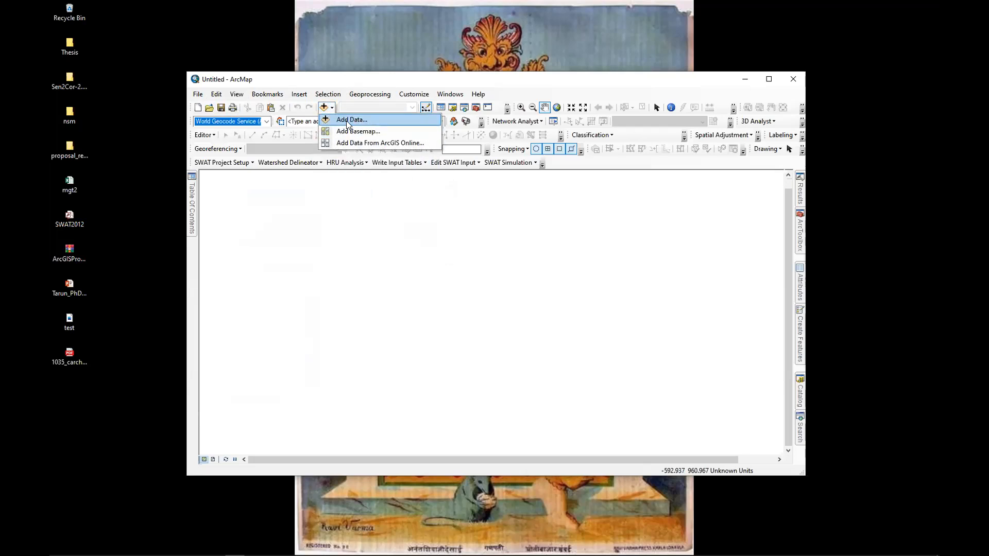
left_click(361, 120)
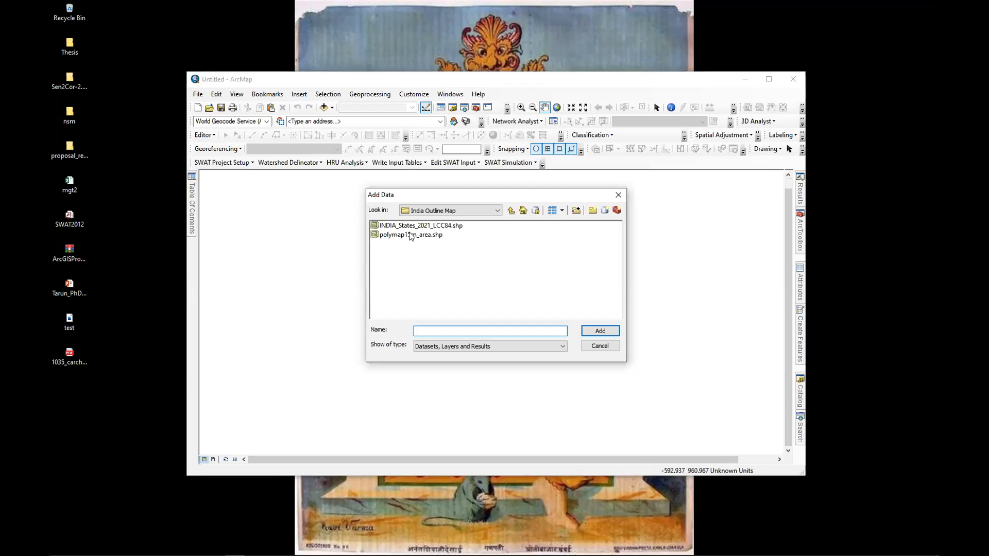
left_click(513, 210)
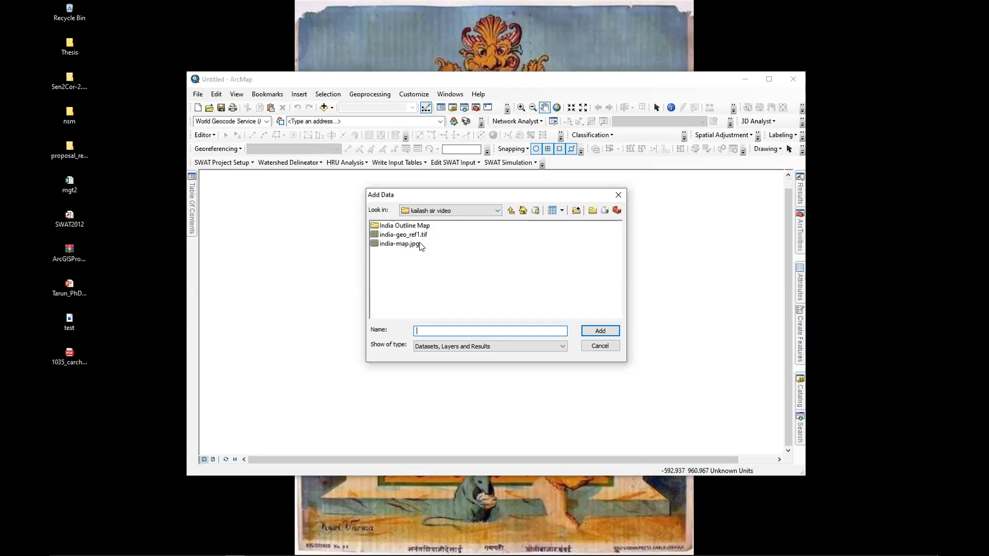
left_click(511, 210)
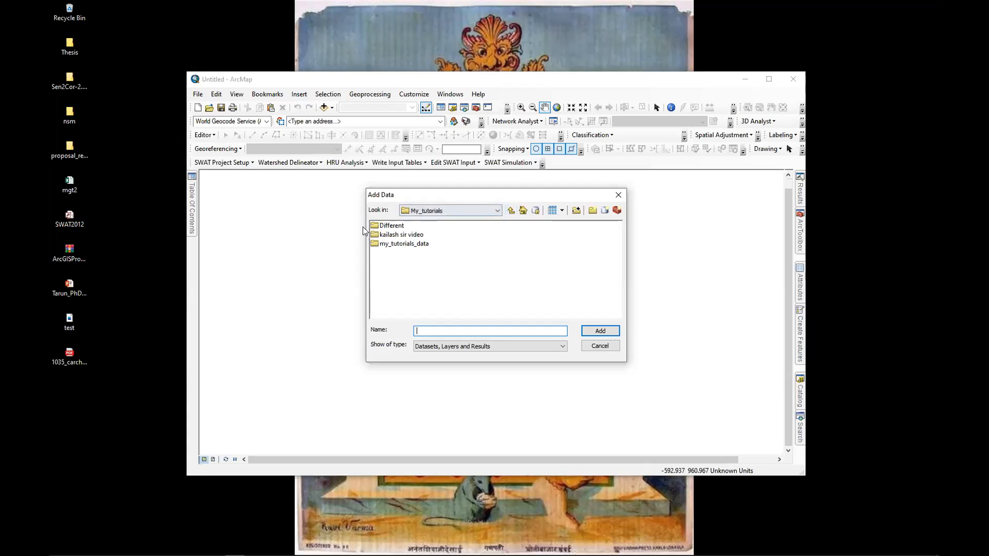
double_click(399, 243)
left_click(511, 210)
left_click(511, 210)
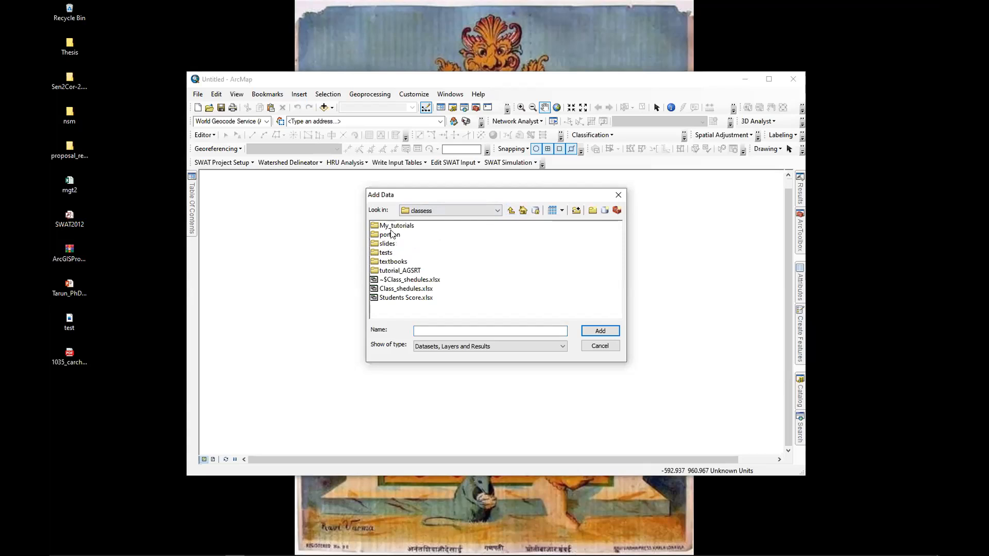
double_click(396, 226)
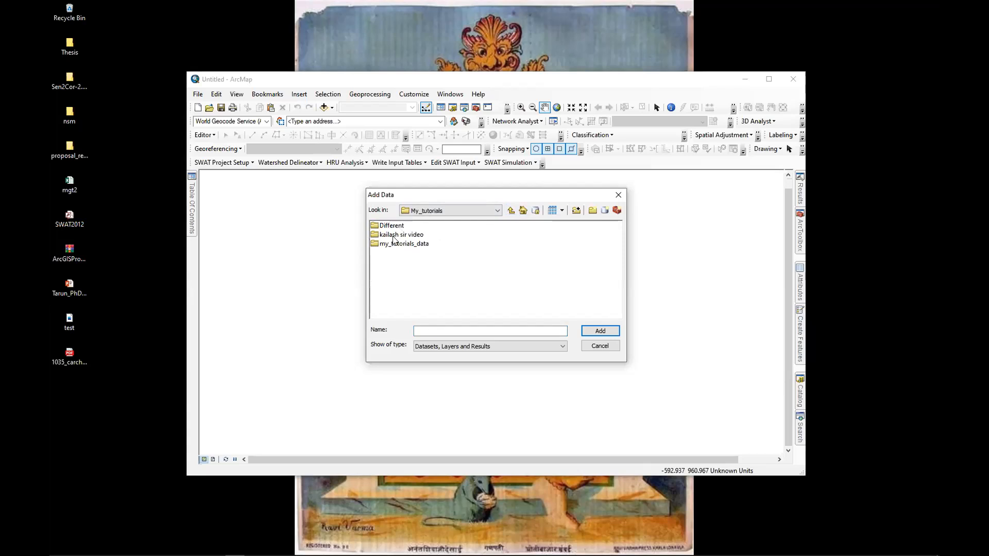
double_click(399, 245)
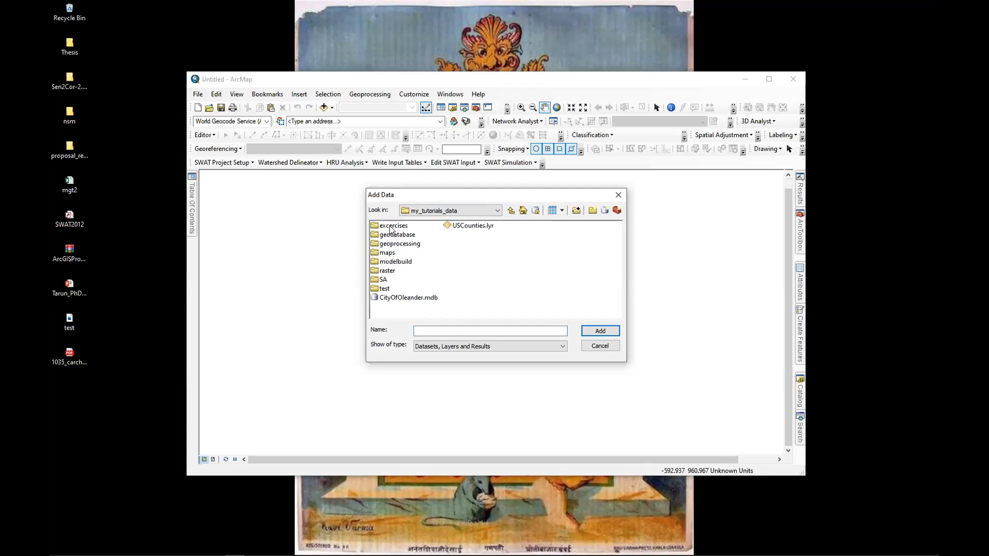
double_click(392, 226)
double_click(381, 236)
double_click(387, 227)
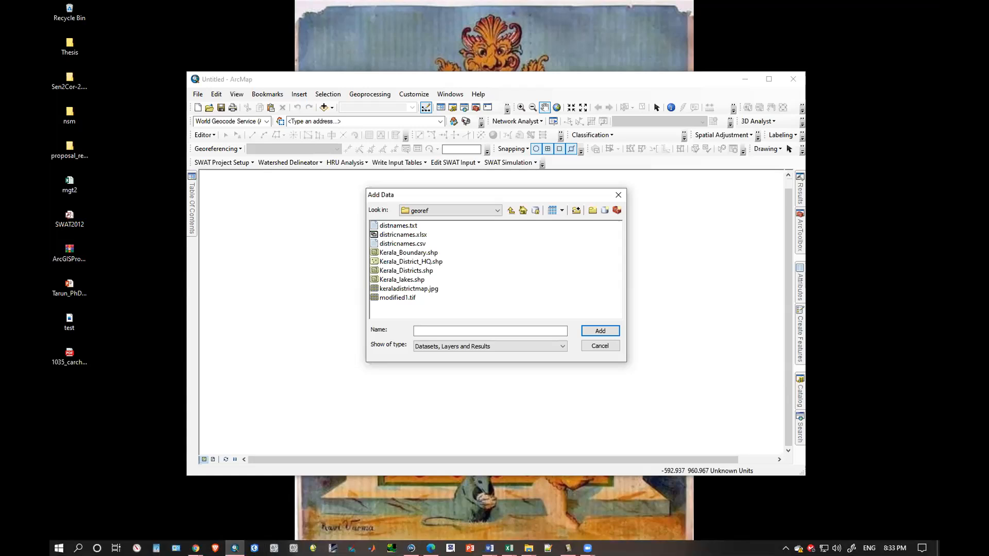
left_click(587, 548)
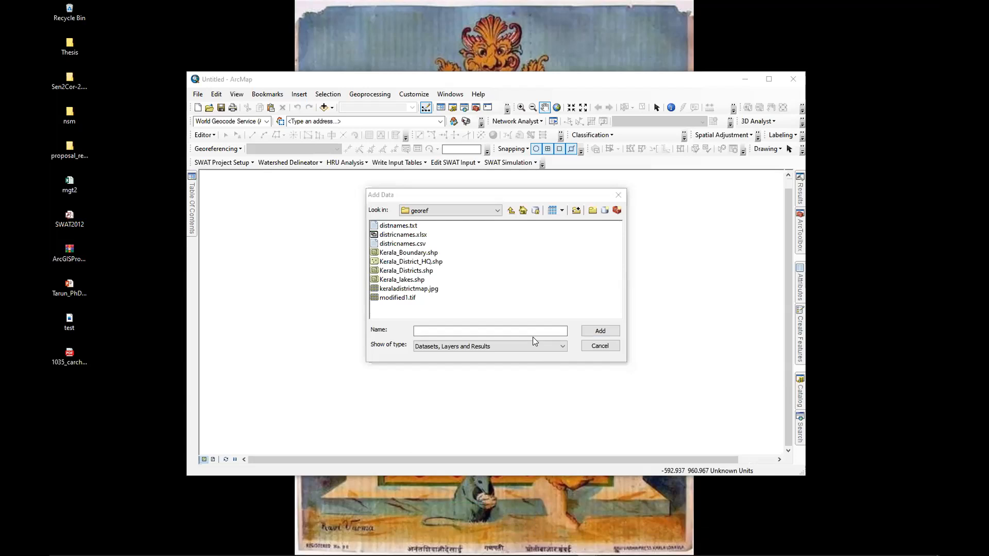
left_click(599, 314)
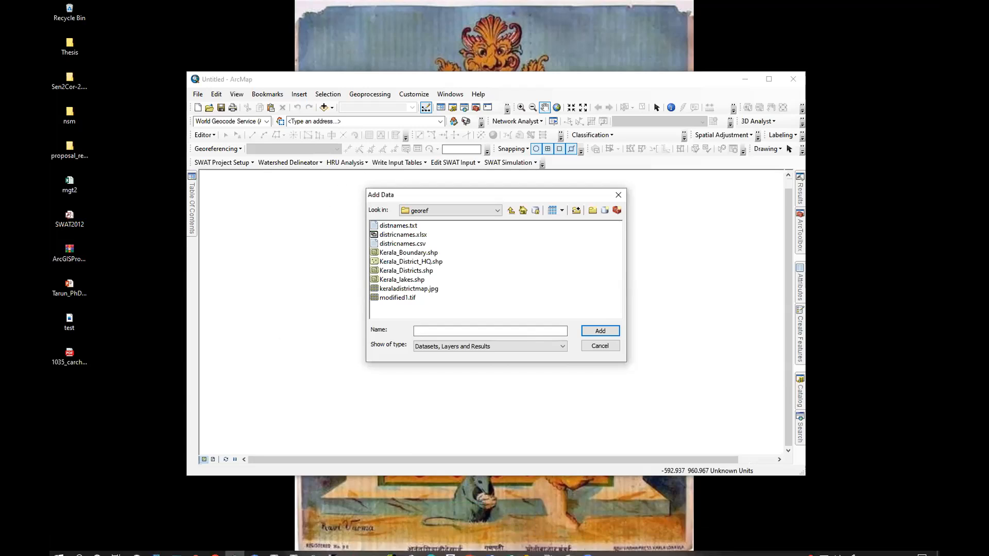
left_click(587, 549)
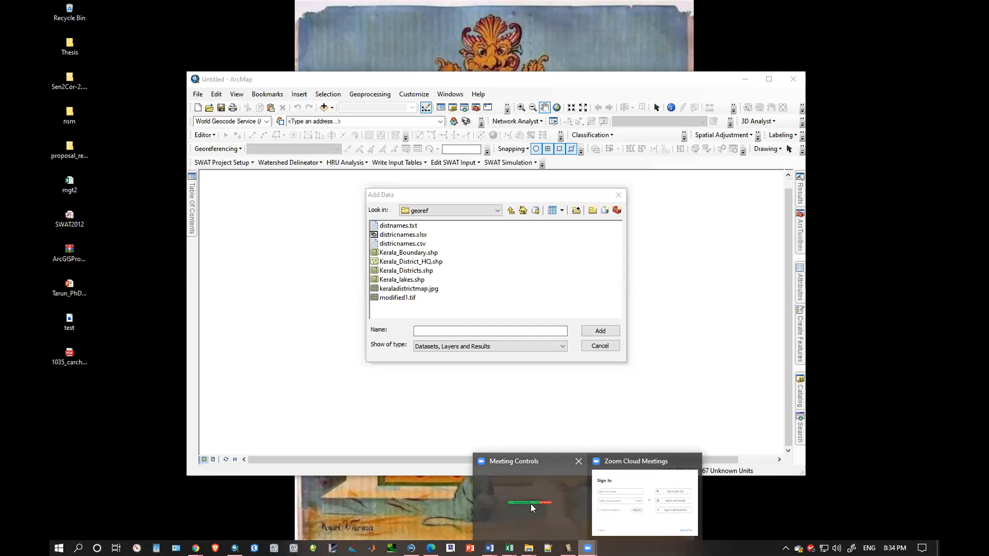
left_click(625, 515)
left_click(590, 279)
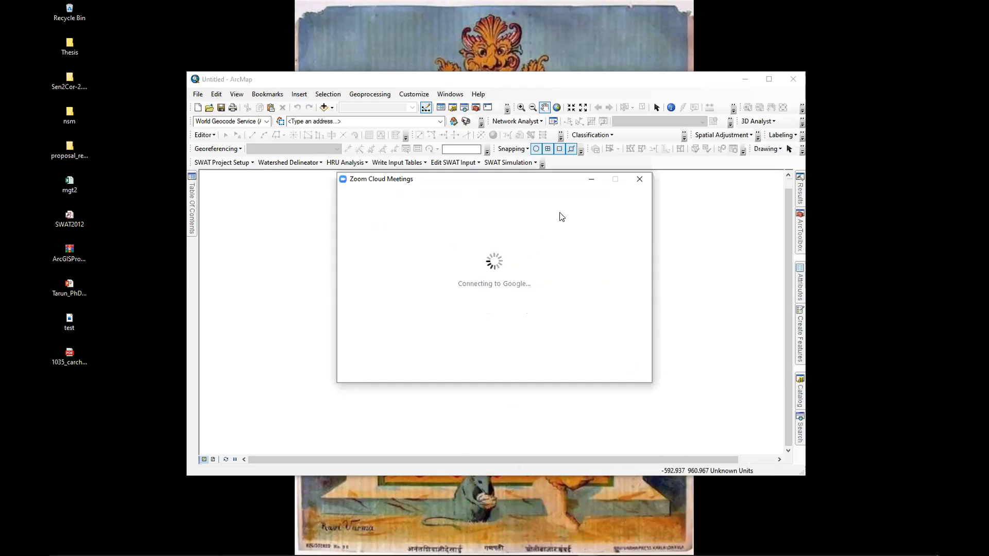
left_click(589, 186)
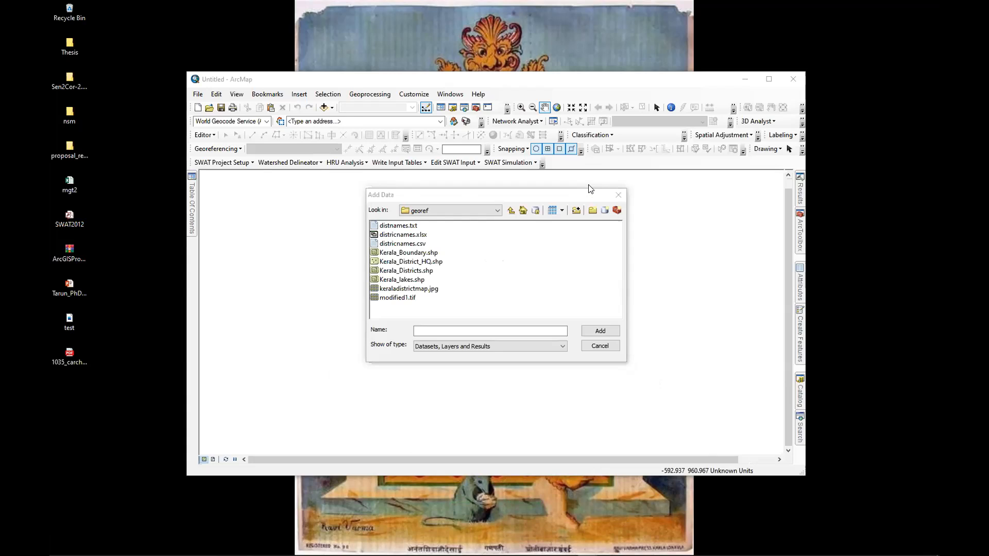
left_click(461, 198)
left_click(798, 103)
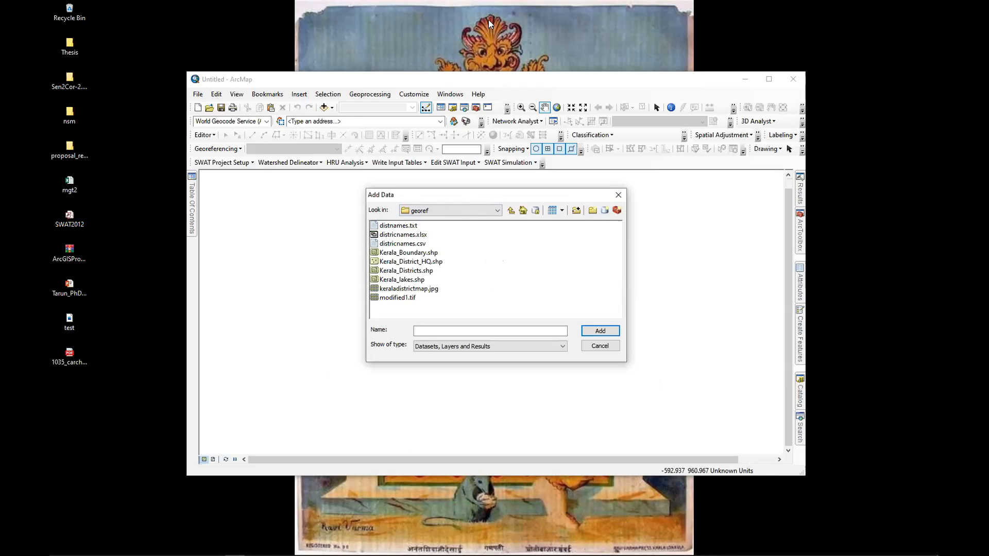
Close the Add Data dialog without adding a layer
mouse_move(234, 554)
mouse_move(196, 549)
left_click(618, 195)
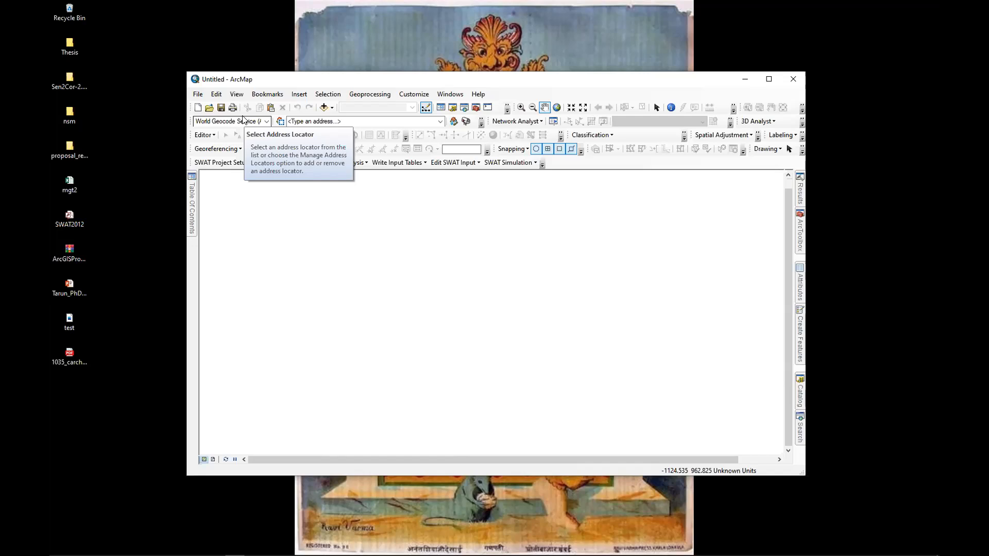
Check the Add Data dialog without adding anything, and look over the commands for editing and viewing the map
left_click(324, 107)
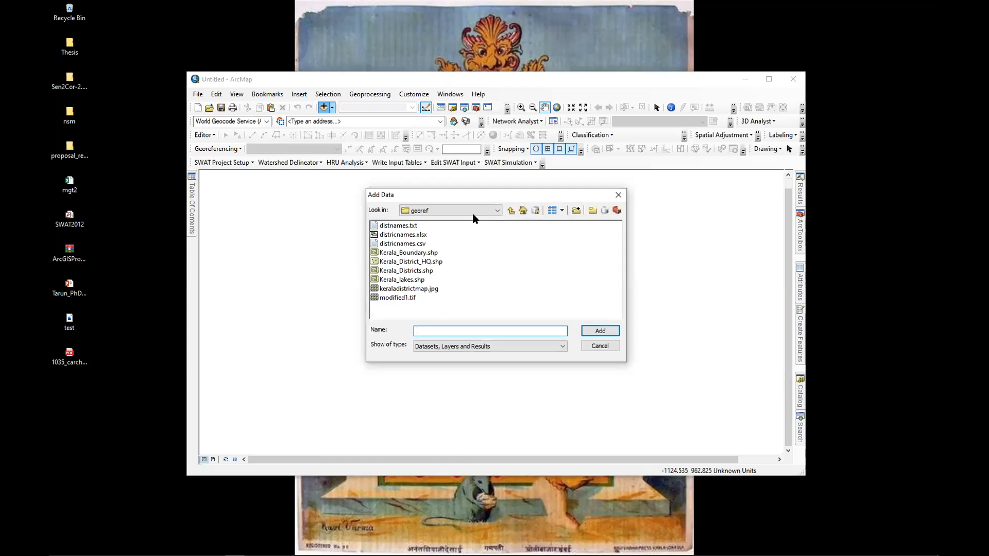
left_click(618, 195)
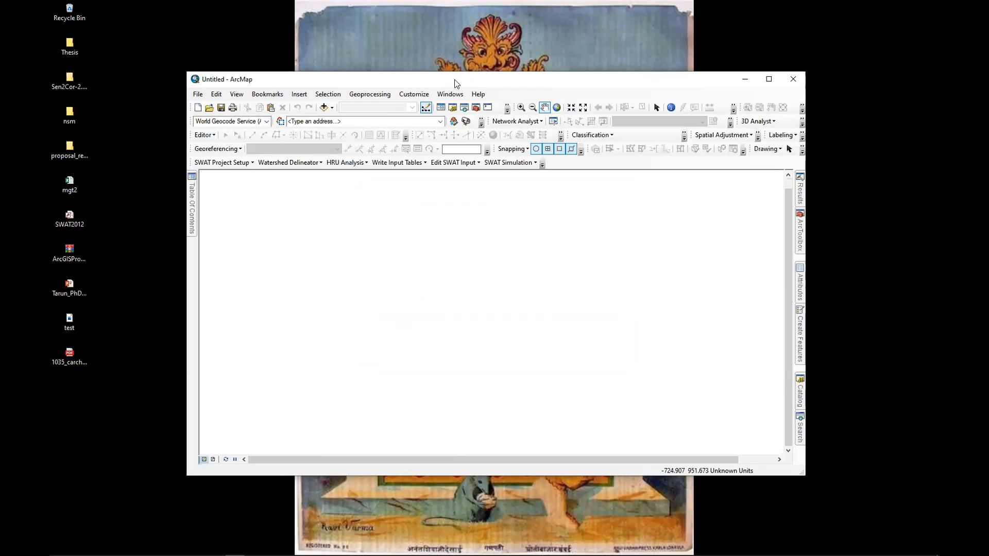
left_click(217, 94)
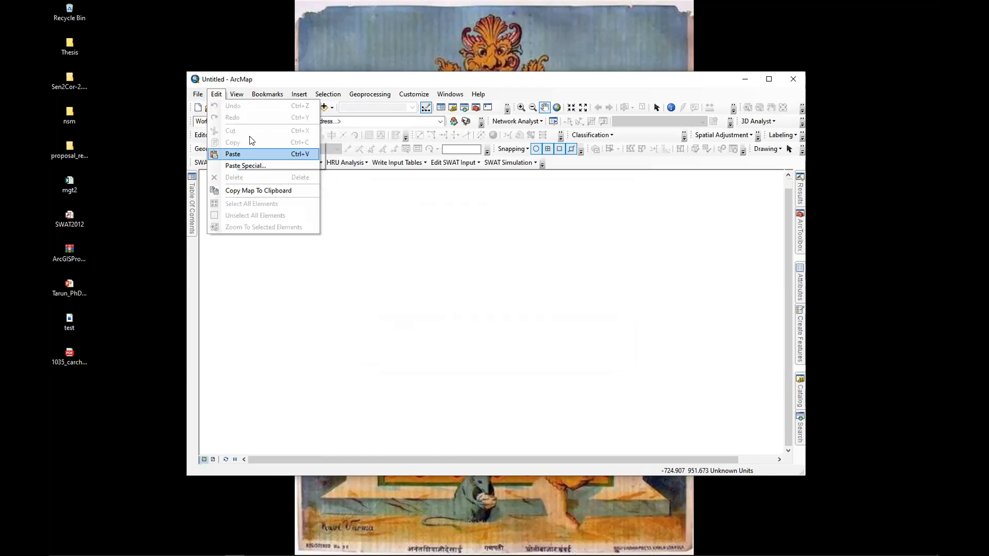
left_click(249, 151)
left_click(237, 95)
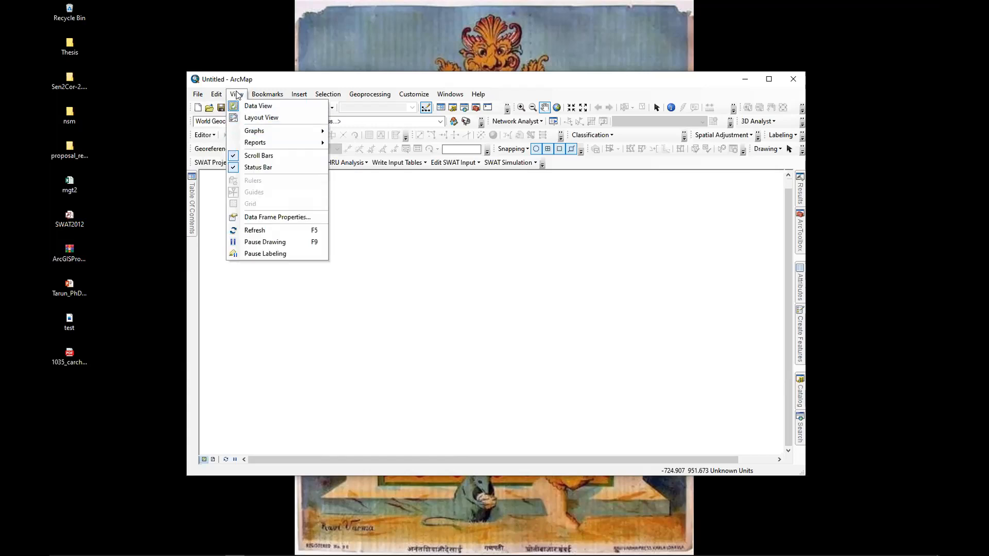
left_click(237, 95)
left_click(237, 95)
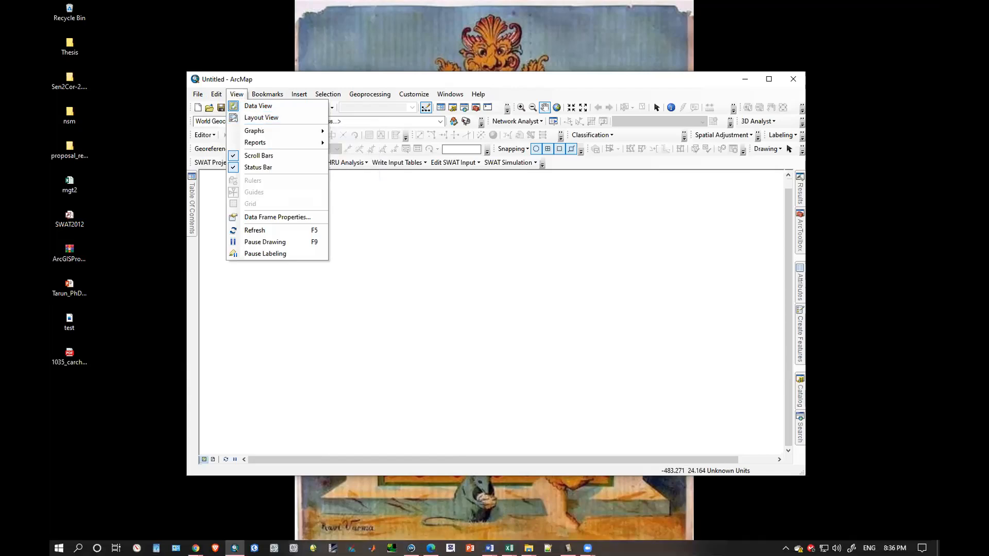
Switch to the Catena paper in Edge and examine its Nestos River basin map and the hillshade and slope maps
left_click(431, 549)
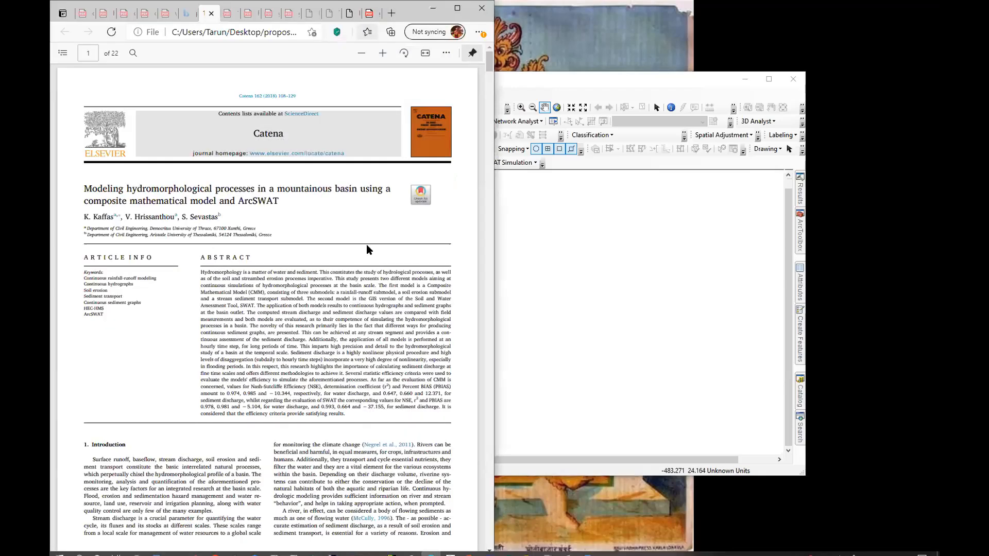
scroll(362, 255, "down", 20)
scroll(362, 257, "up", 11)
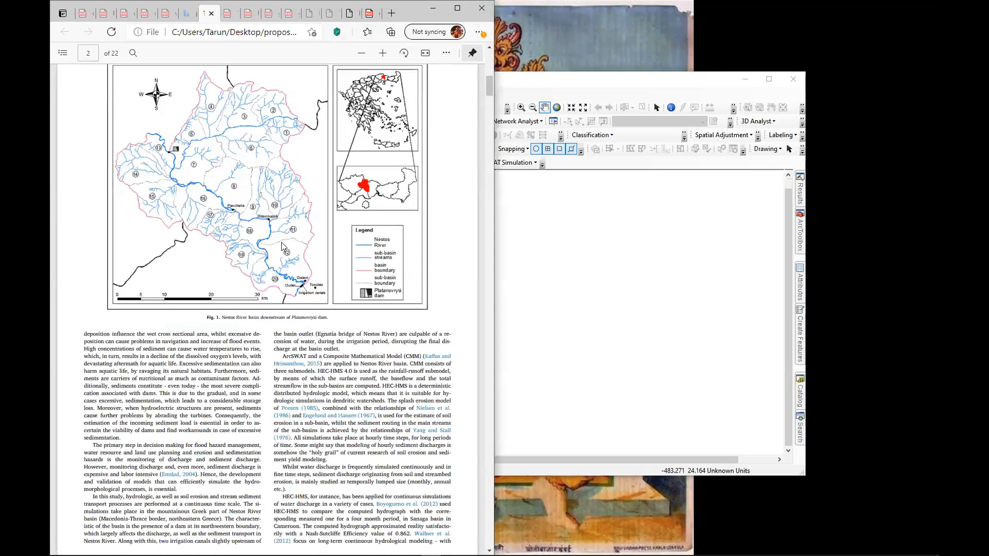
scroll(268, 241, "up", 2)
scroll(320, 311, "down", 3)
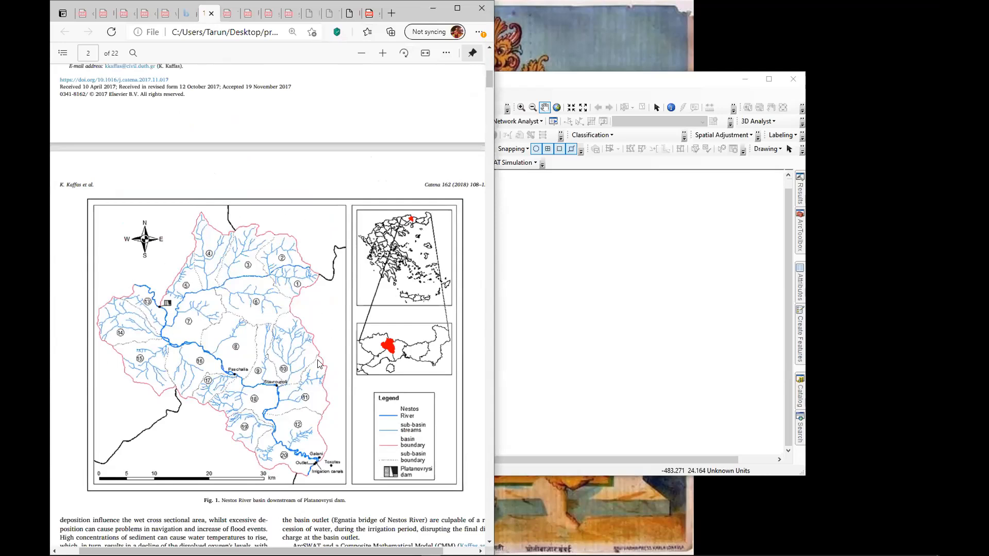
scroll(278, 311, "down", 2)
scroll(286, 317, "down", 10)
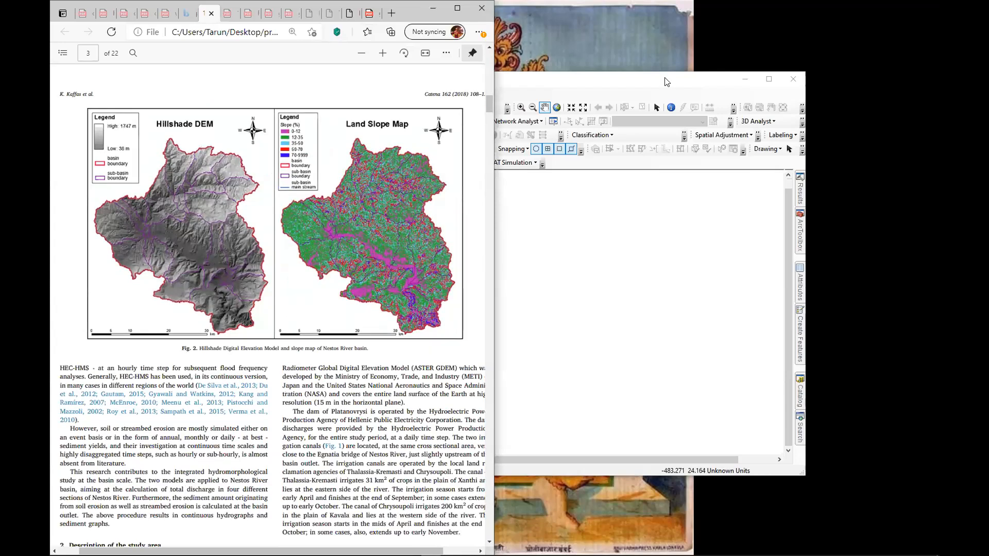
Move the ArcMap window clear of the paper and bring the paper back to the front
left_click(647, 89)
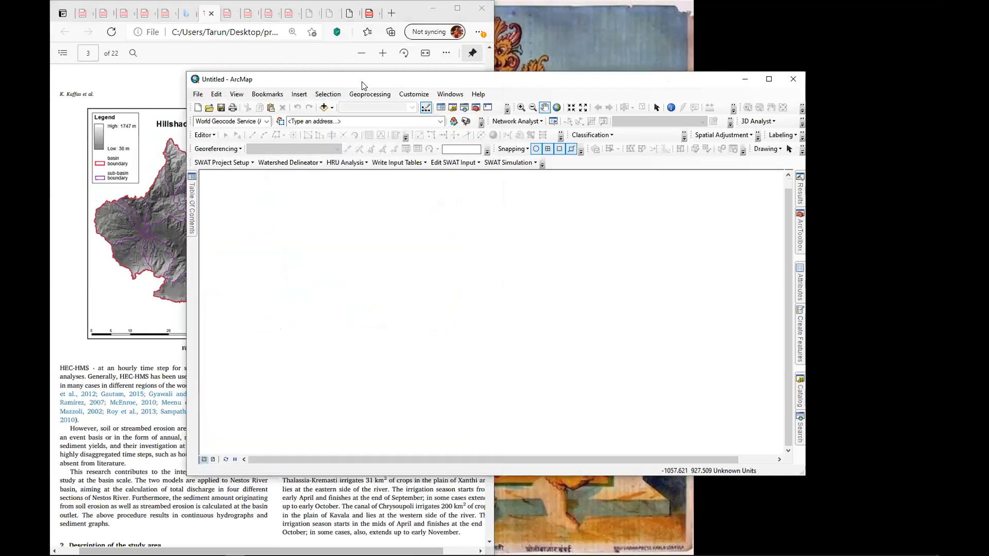
left_click_drag(361, 81, 619, 124)
left_click(178, 338)
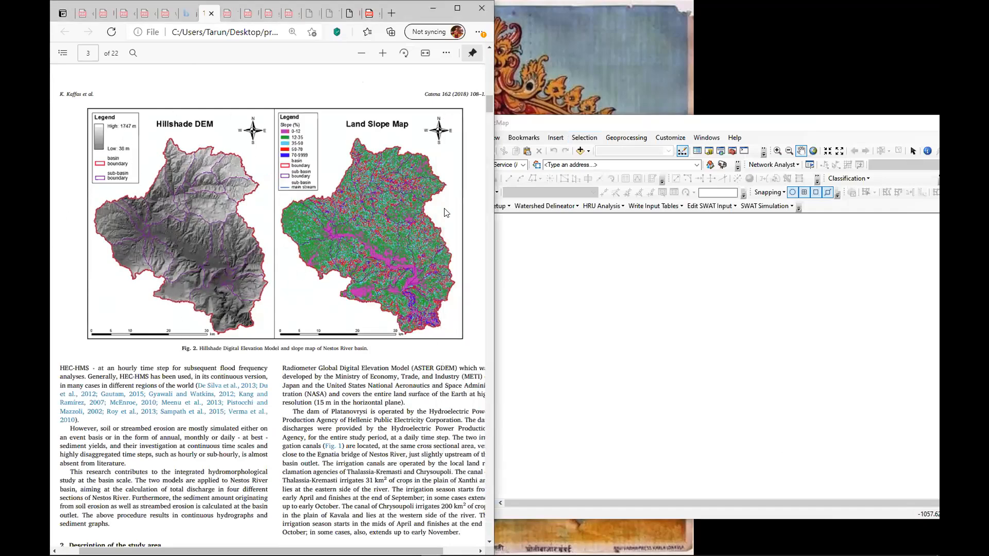
Examine the paper's figures on pages 2 to 4 as examples of finished map layouts with legend, scale bar and north arrow
scroll(447, 212, "down", 10)
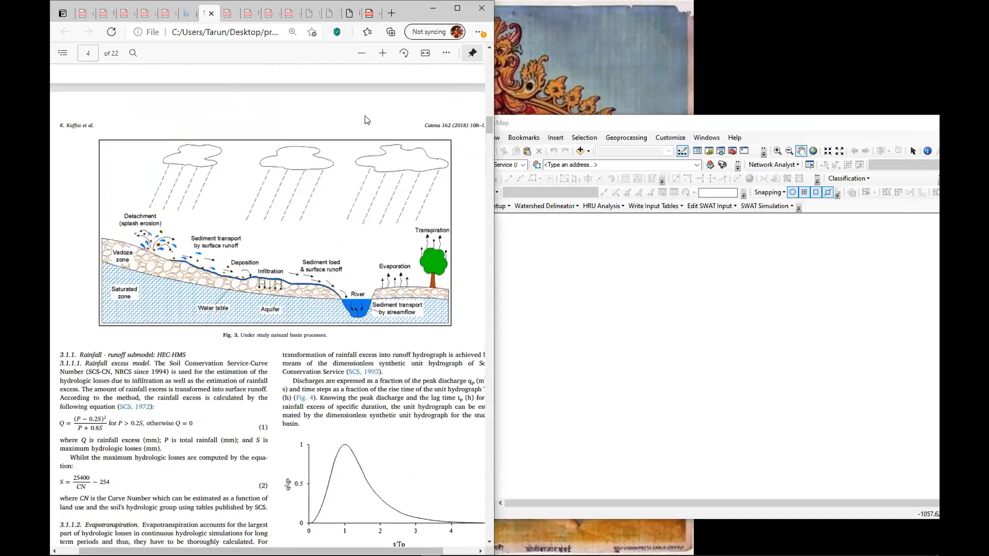
scroll(379, 129, "up", 10)
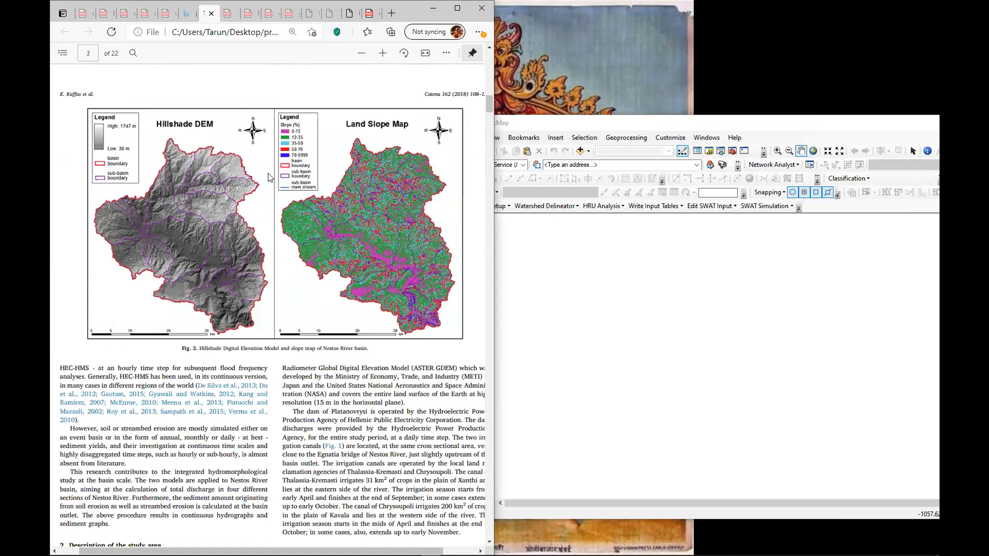
scroll(181, 311, "up", 4)
scroll(319, 294, "down", 3)
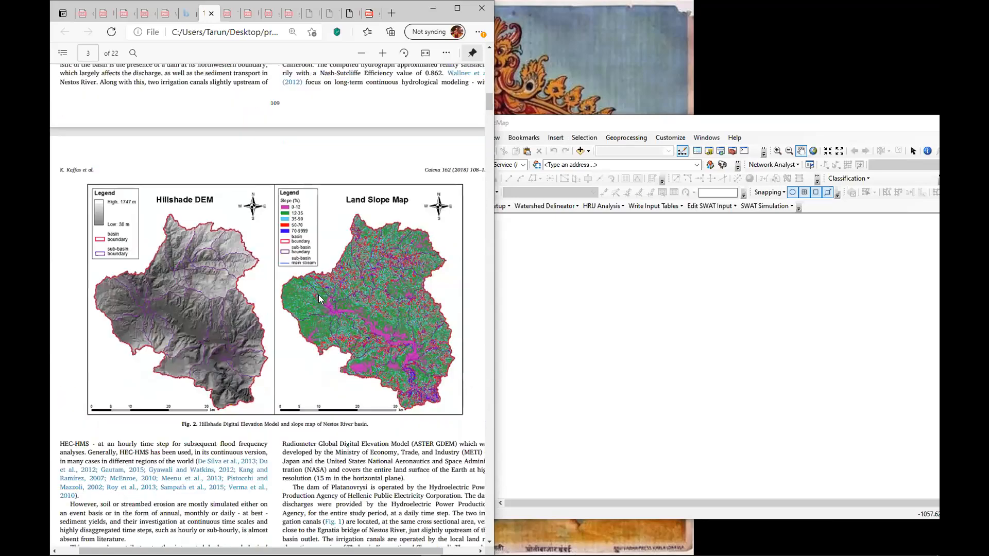
scroll(359, 324, "down", 10)
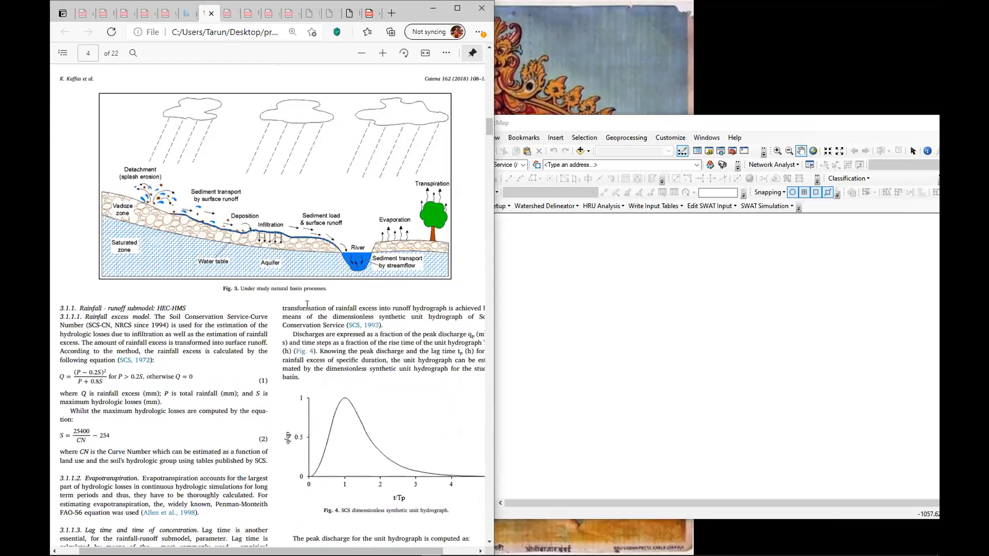
scroll(309, 320, "down", 8)
scroll(309, 320, "up", 20)
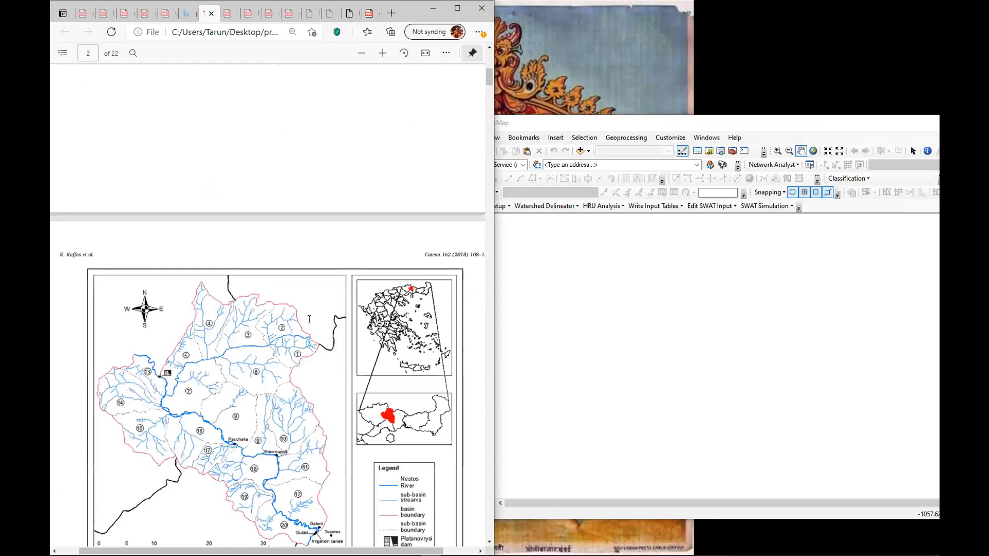
scroll(309, 319, "up", 3)
scroll(309, 315, "down", 6)
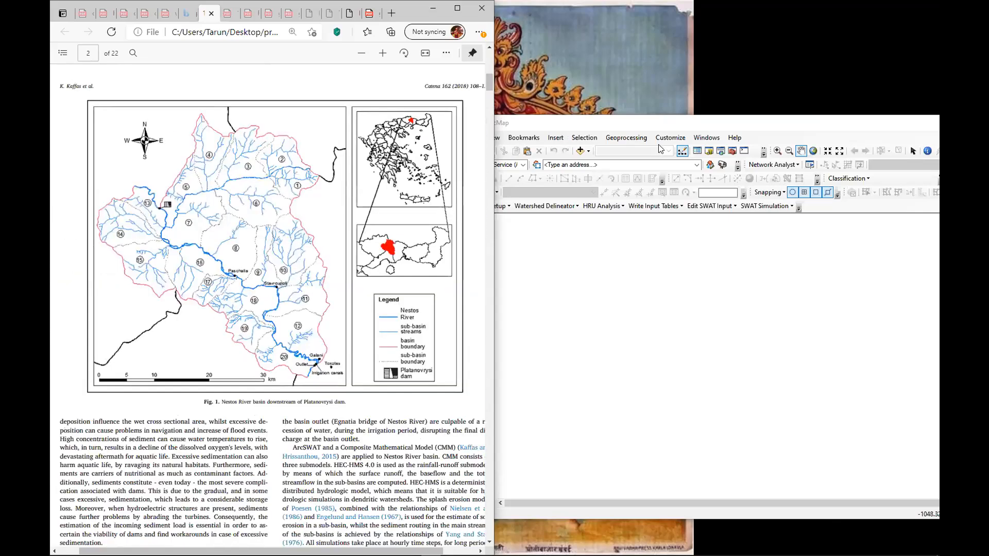
Put the paper's window away and return to ArcMap with its whole window in view
left_click(669, 126)
left_click_drag(642, 121, 605, 92)
left_click(383, 25)
left_click_drag(413, 15, 420, 69)
left_click(430, 64)
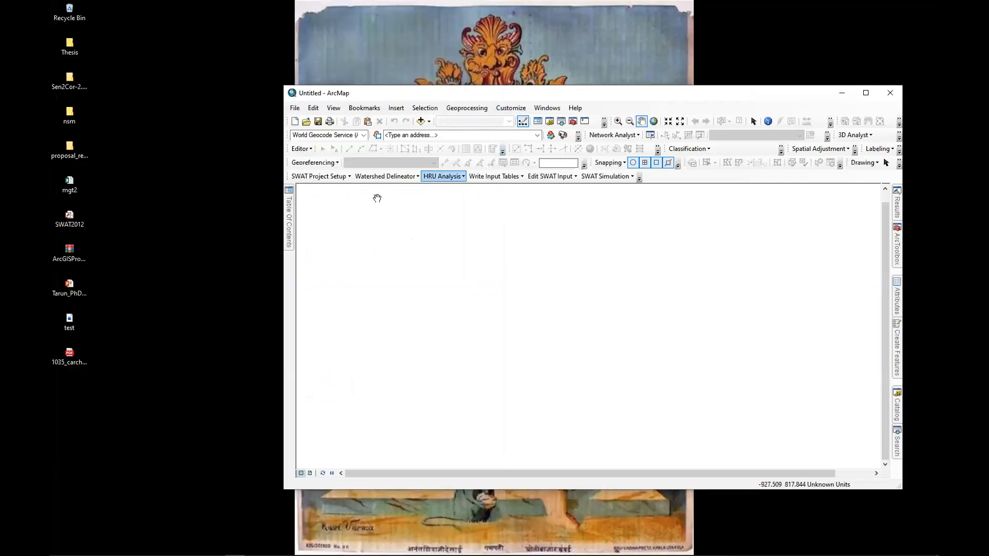
Preview the map page in layout view and return to data view
left_click(310, 474)
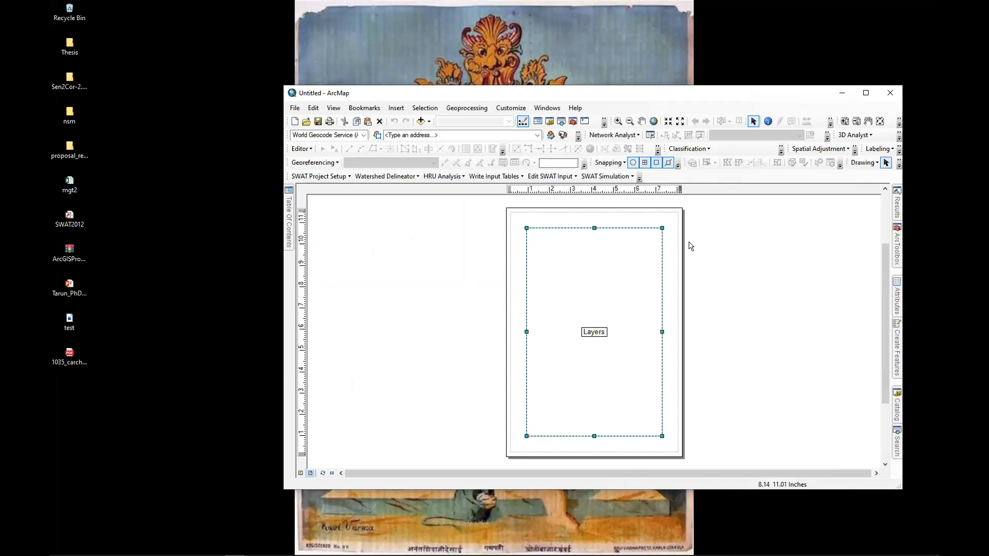
left_click(301, 473)
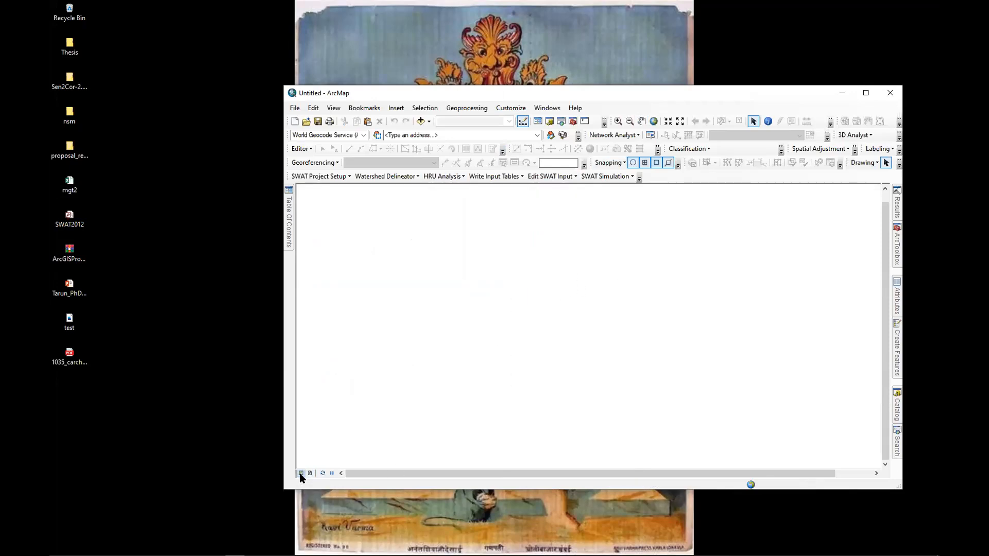
View the general properties of the Layers data frame and close them without changes
left_click(330, 111)
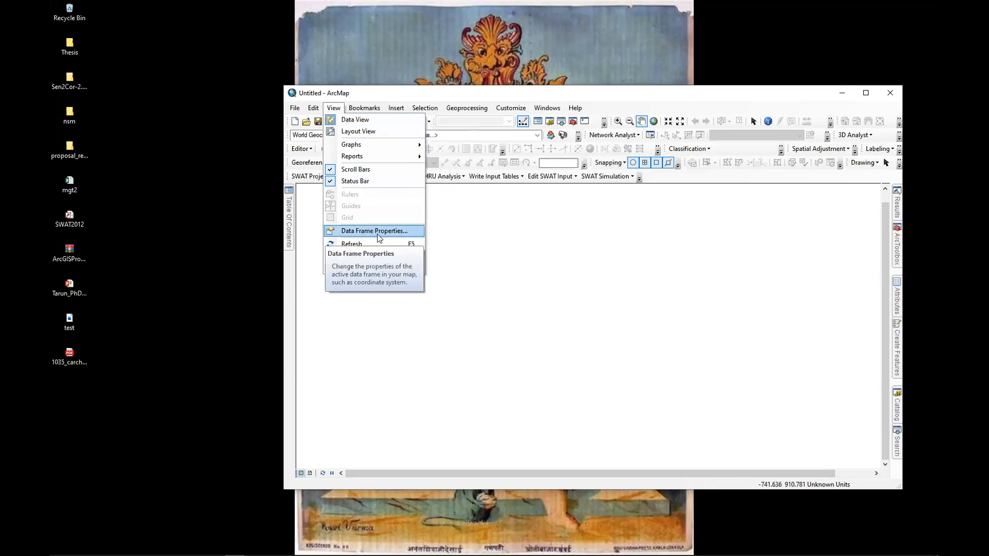
left_click(370, 232)
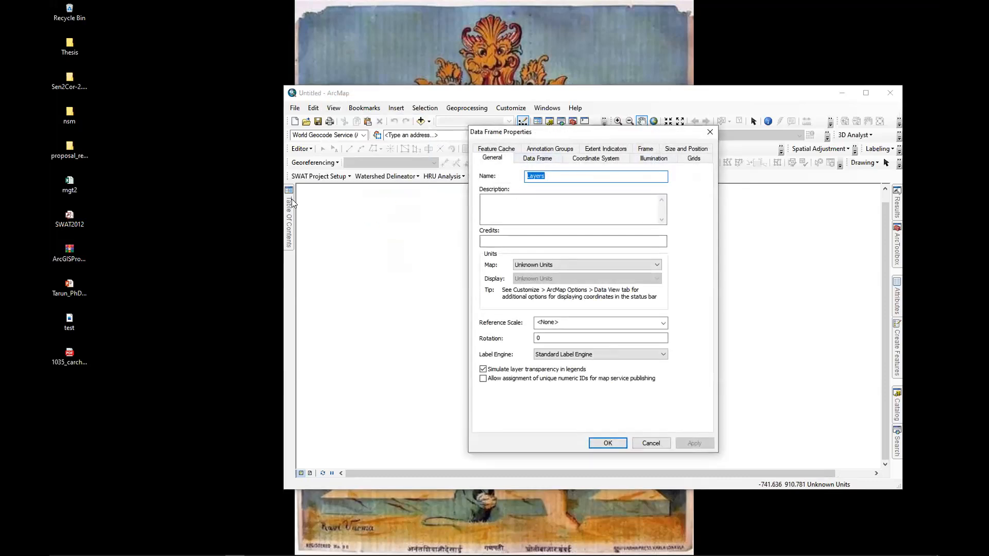
key("Escape")
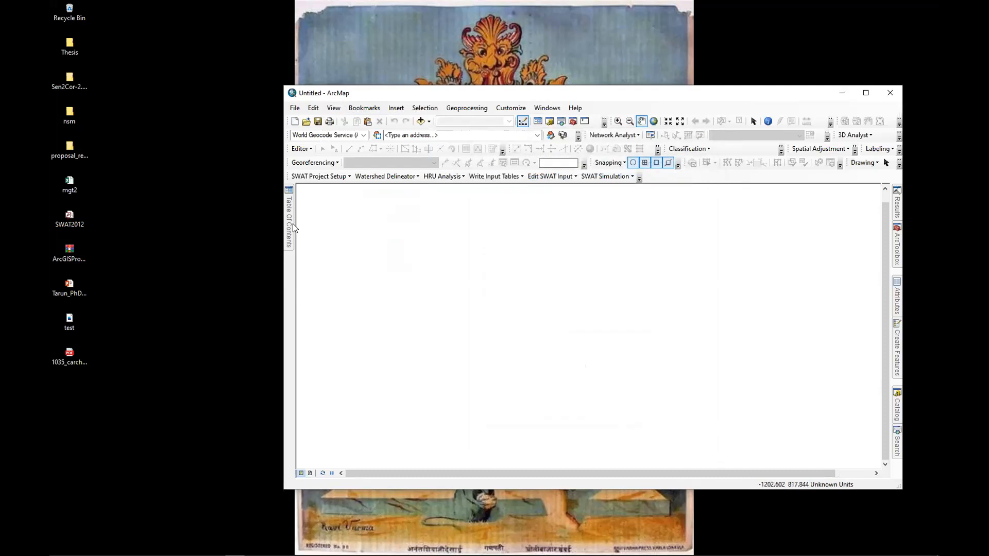
Insert a second data frame into the map and pin the Table Of Contents open
mouse_move(294, 228)
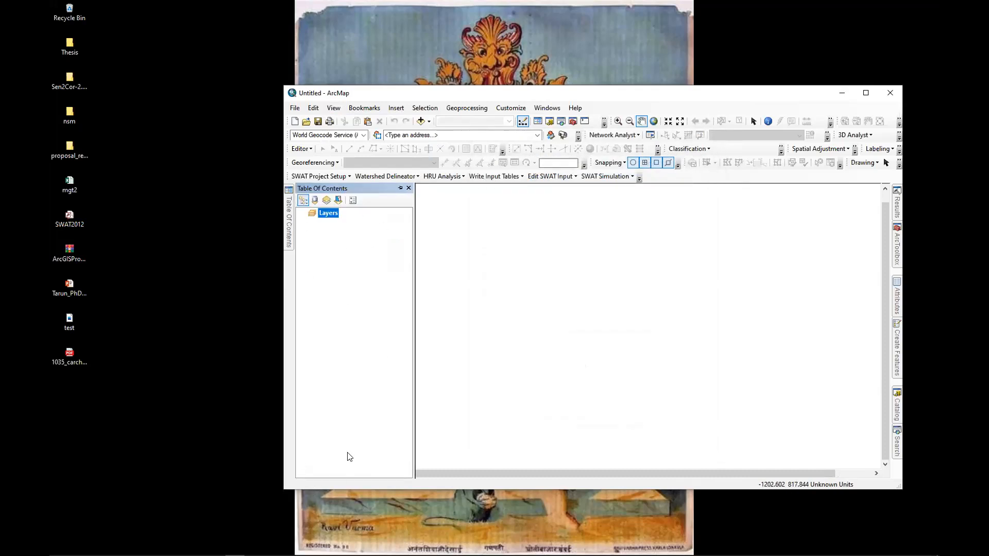
left_click(396, 108)
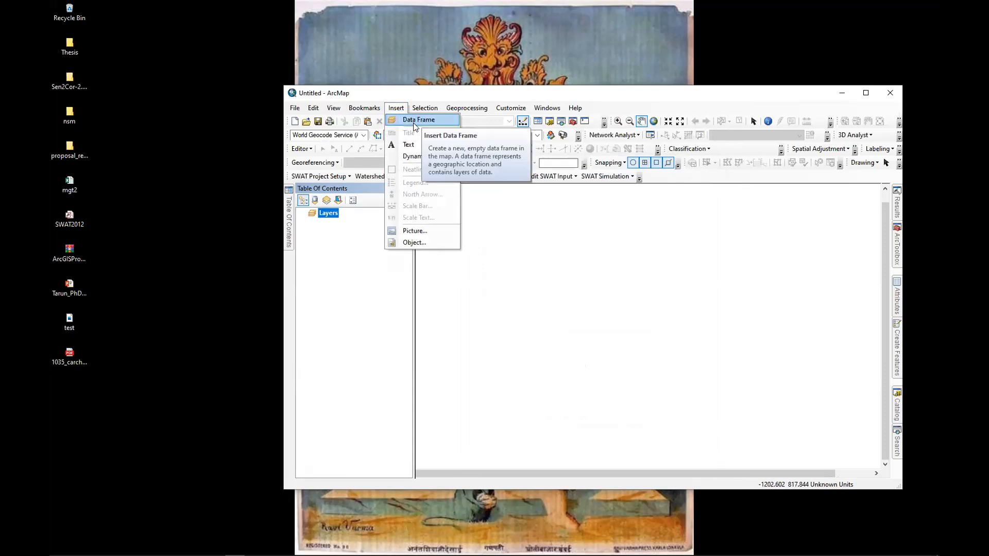
left_click(417, 120)
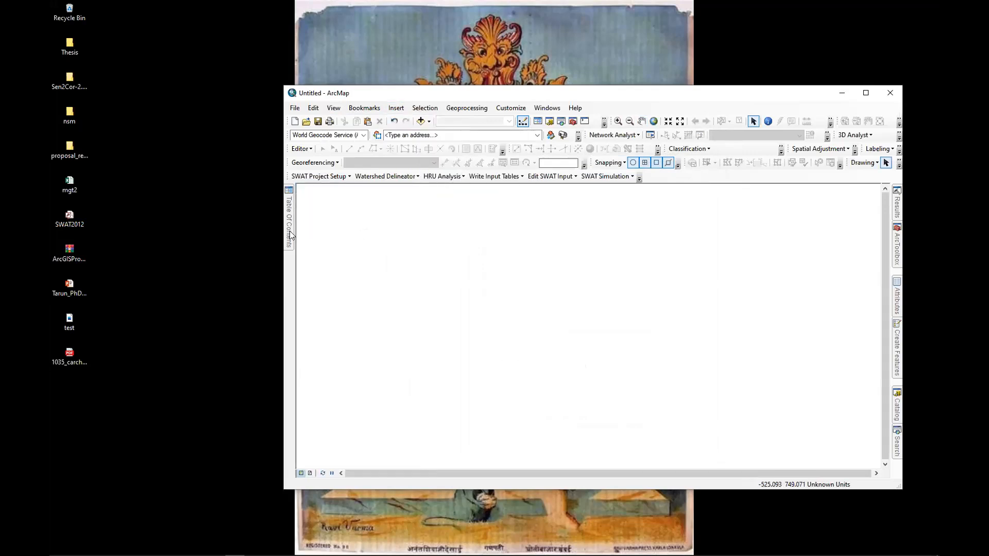
mouse_move(291, 235)
left_click(396, 189)
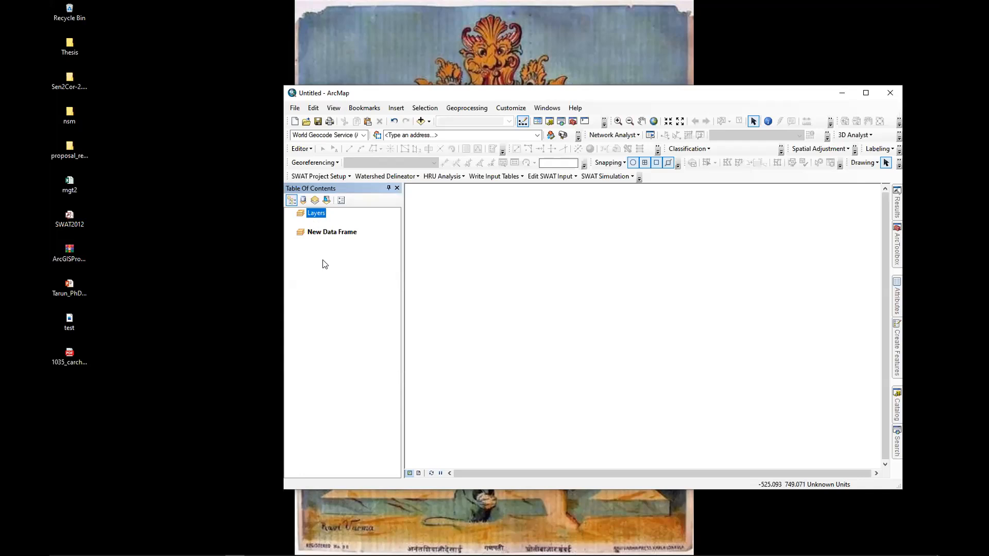
Remove the New Data Frame from the map and select the Layers data frame
left_click(325, 231)
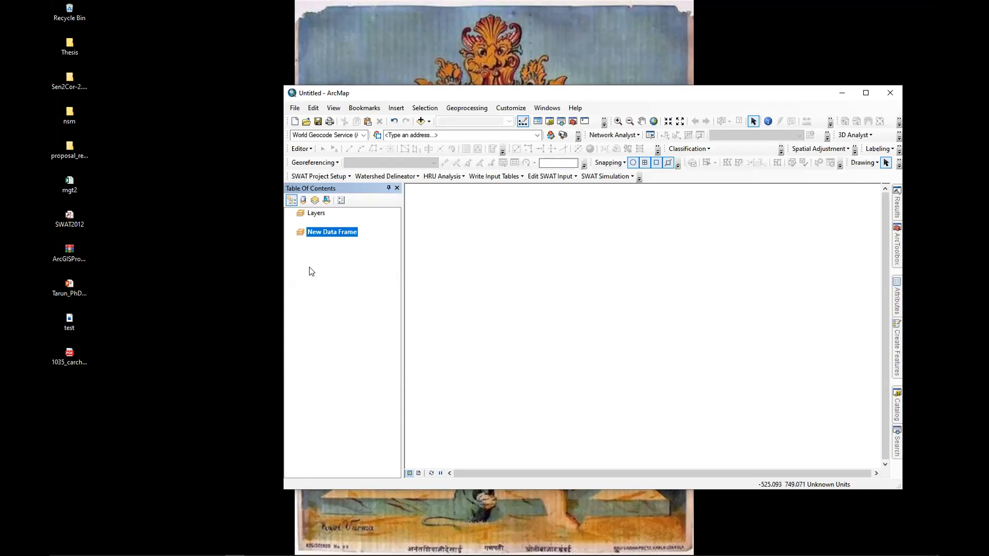
right_click(329, 232)
left_click(379, 299)
left_click(319, 213)
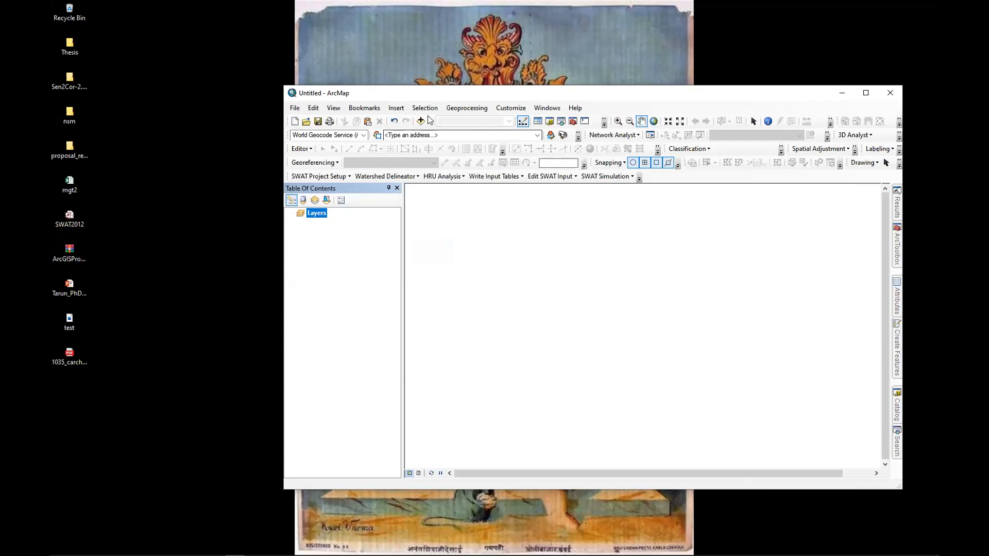
Rename the Layers data frame as "Digitization and Map making"
left_click(334, 108)
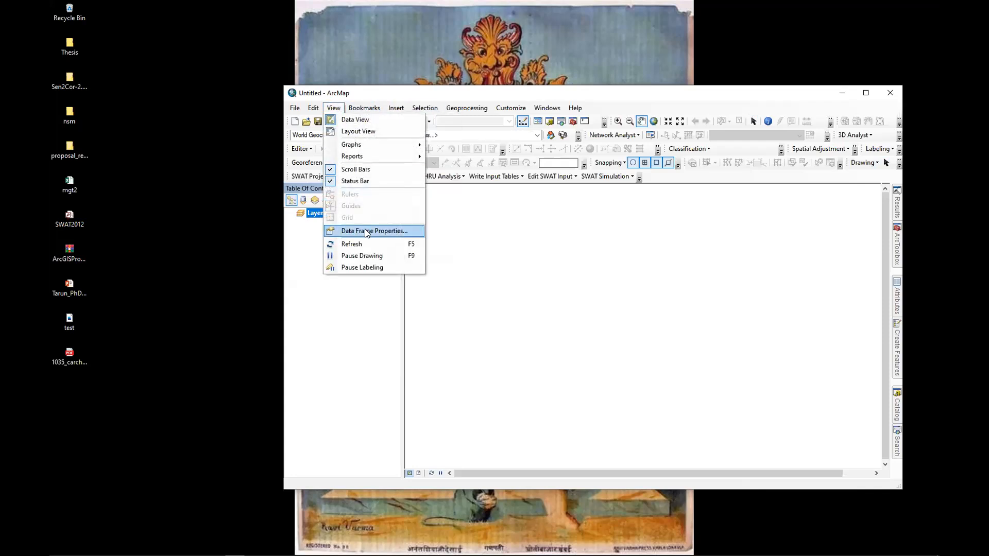
right_click(318, 213)
left_click(337, 442)
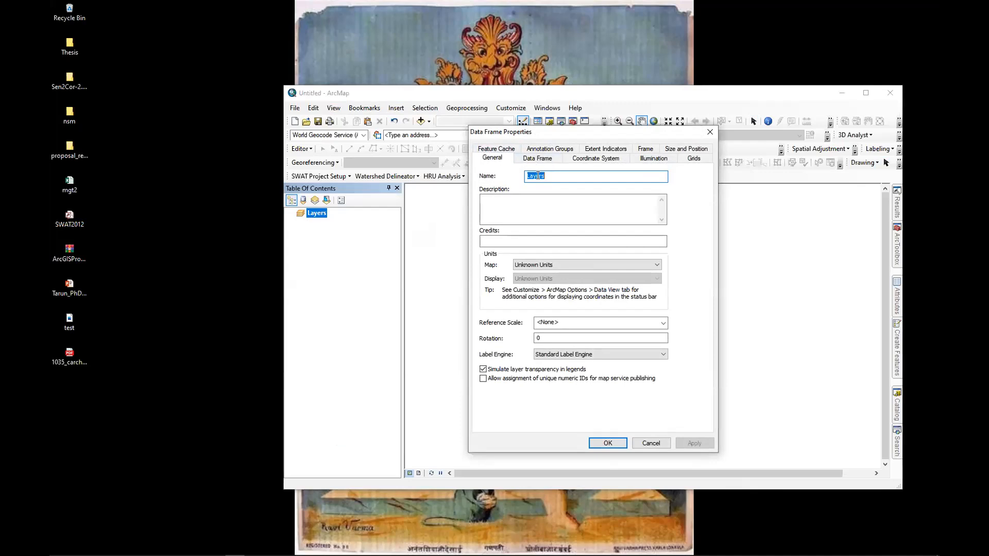
type("Digitization and Map making")
key("Return")
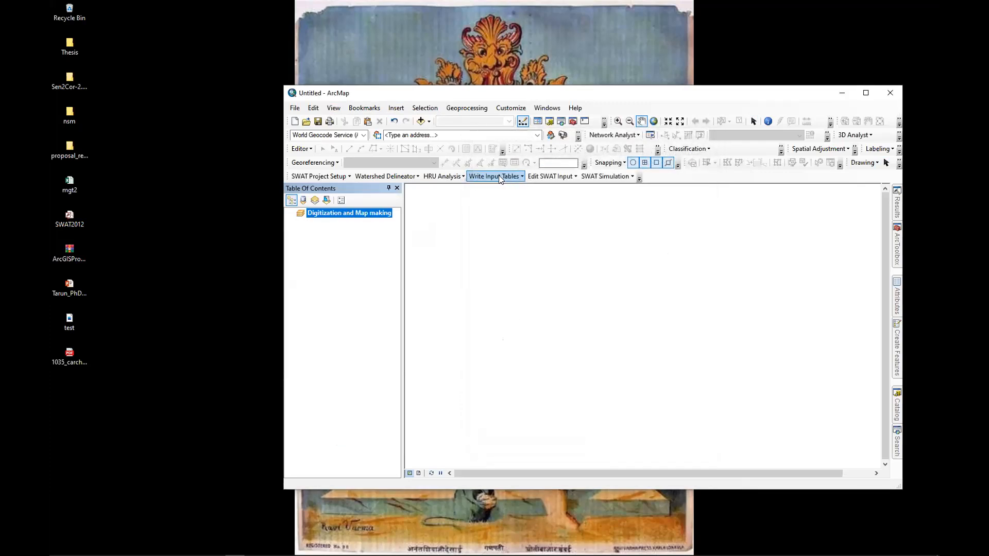
View the extent and clipping settings of the Digitization and Map making data frame and close its properties without changes
right_click(364, 213)
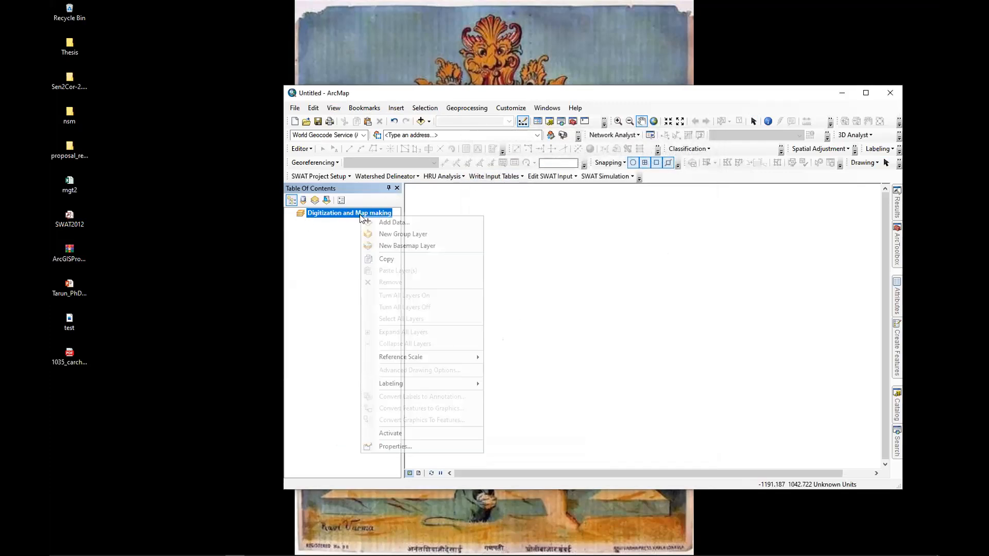
left_click(407, 443)
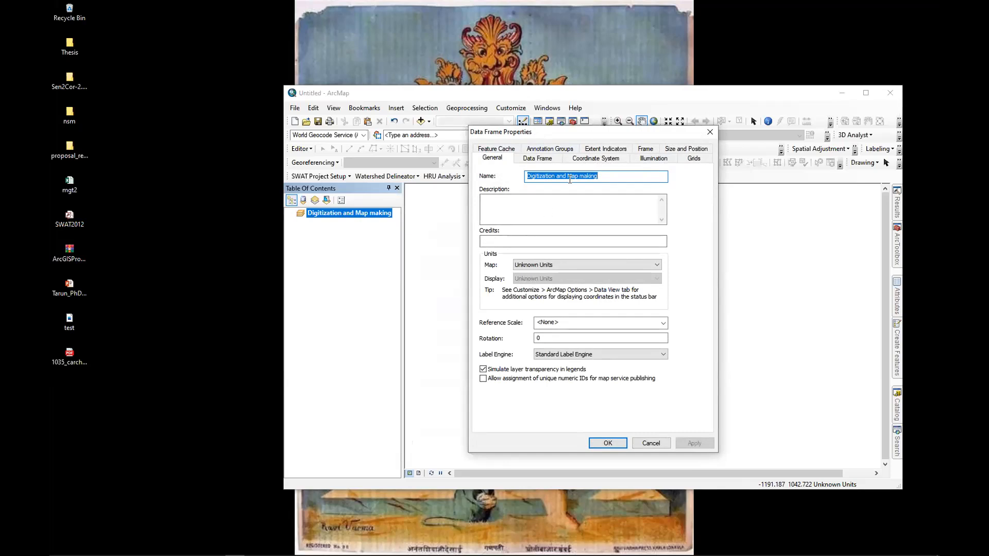
left_click(535, 157)
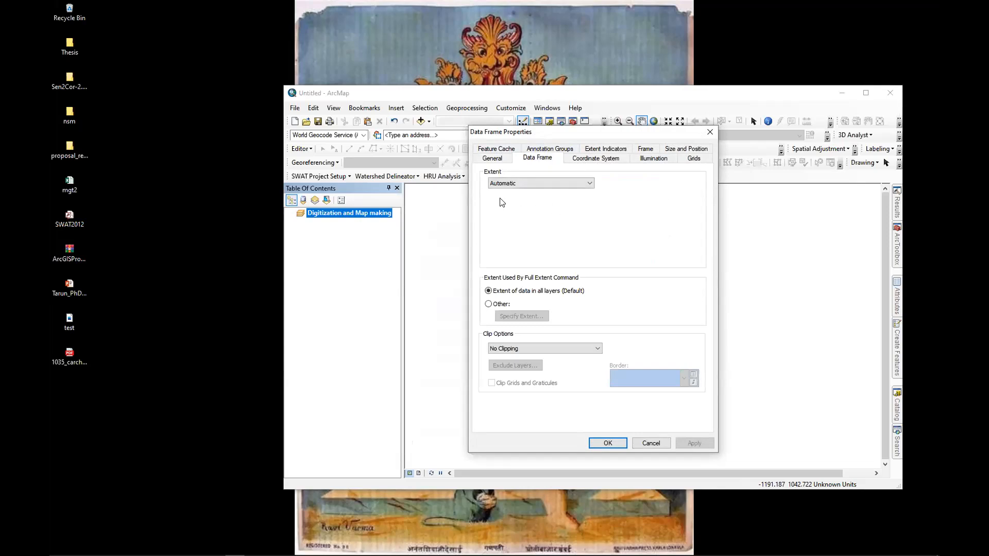
left_click_drag(561, 134, 209, 131)
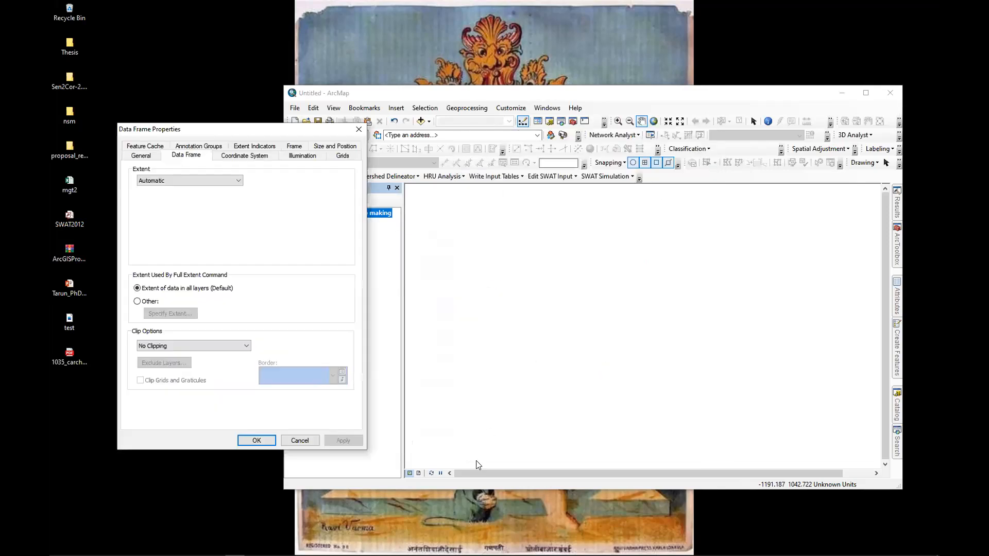
left_click(359, 130)
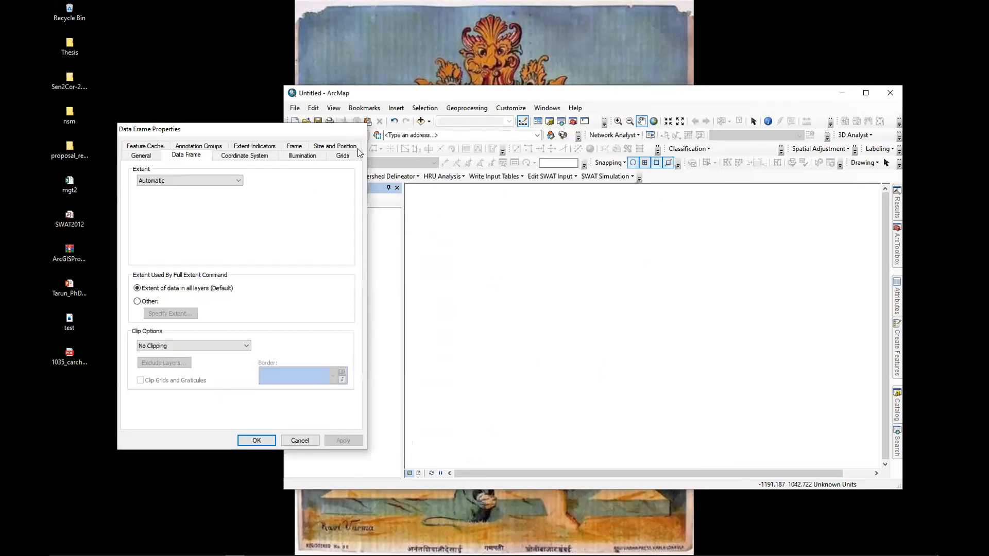
Switch to layout view and look through the extent choices in the data frame's properties, keeping Automatic
left_click(418, 473)
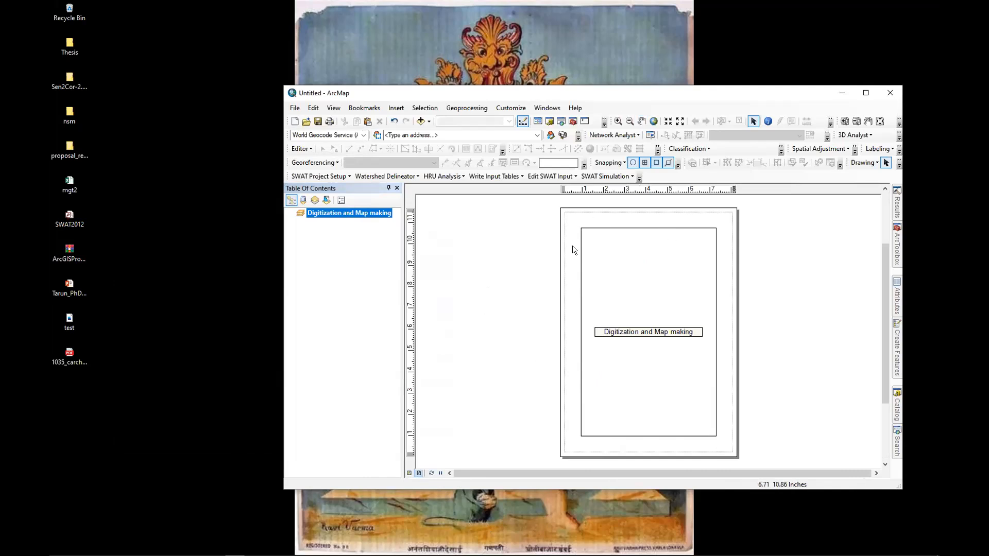
right_click(325, 220)
left_click(351, 446)
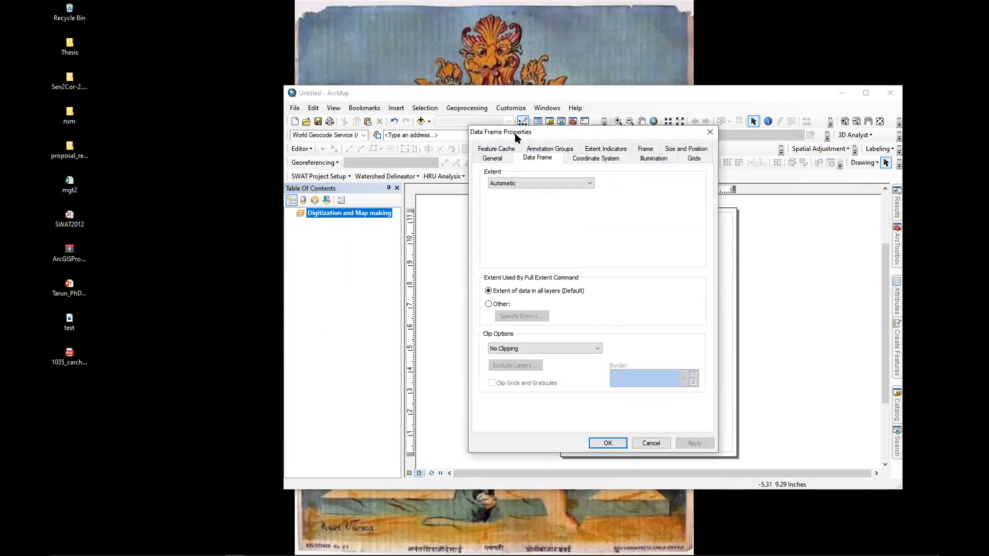
left_click_drag(515, 135, 290, 168)
left_click(309, 216)
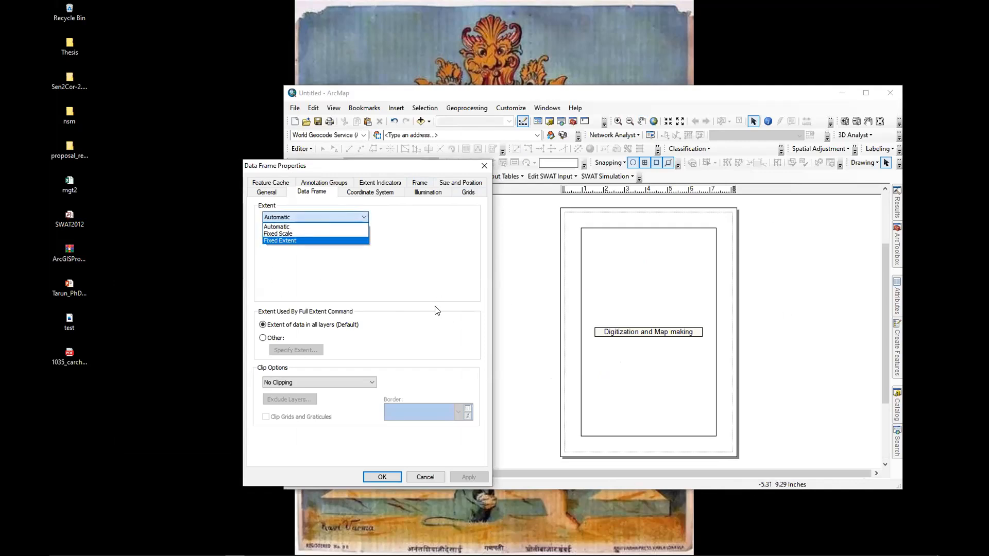
left_click(216, 450)
Examine the data frame's coordinate system settings, including the favorites and the regional groups of geographic coordinate systems
left_click(369, 196)
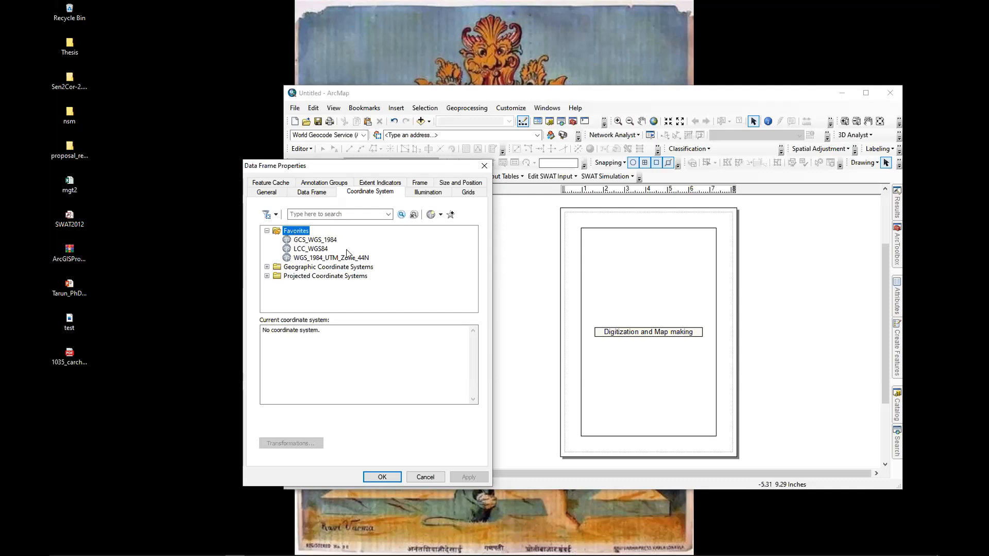
left_click(267, 267)
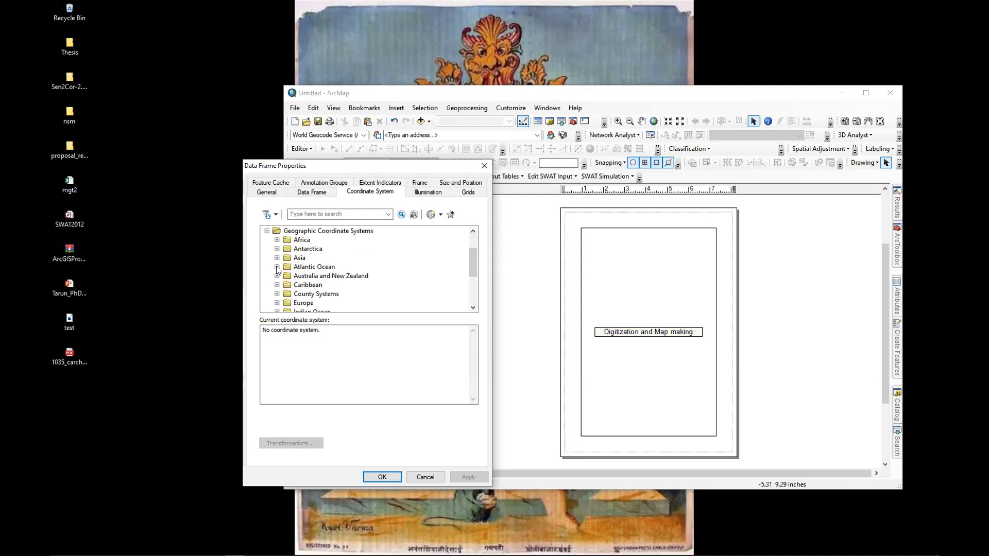
scroll(304, 266, "down", 3)
scroll(318, 263, "up", 2)
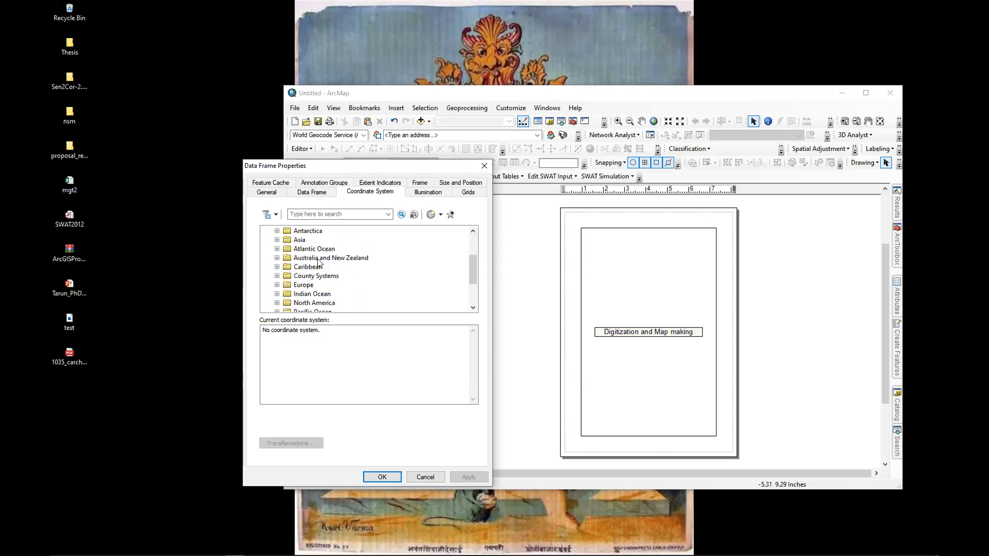
scroll(318, 263, "up", 3)
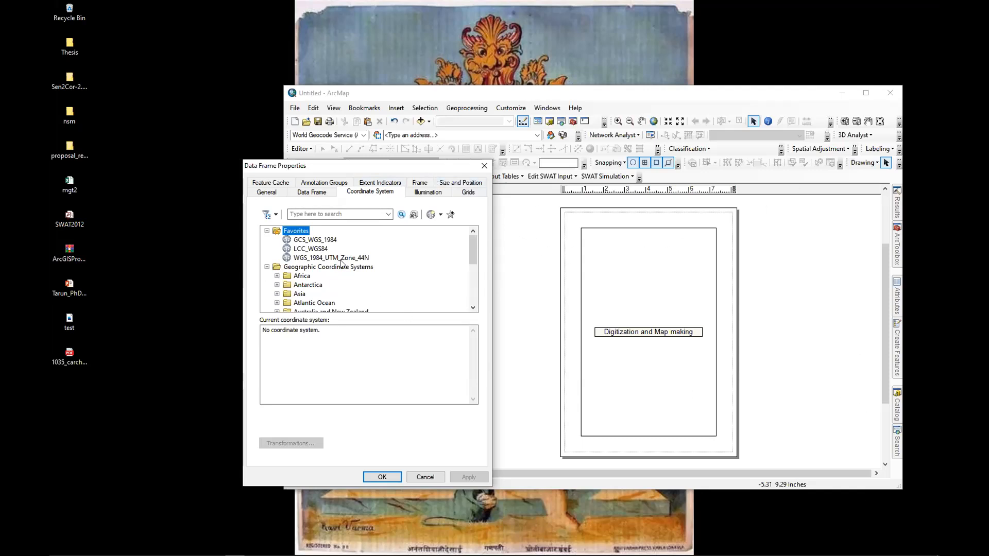
scroll(324, 271, "down", 1)
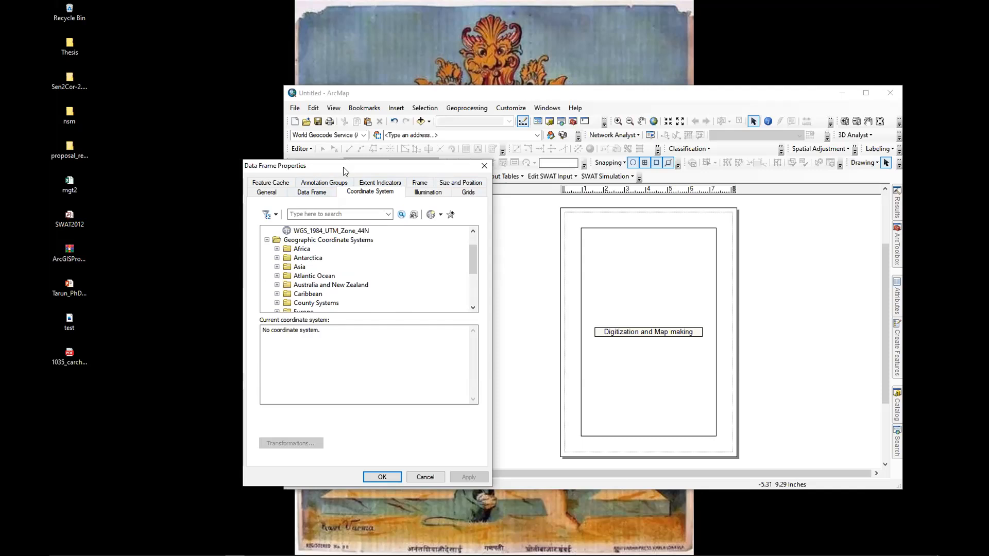
left_click_drag(345, 171, 263, 256)
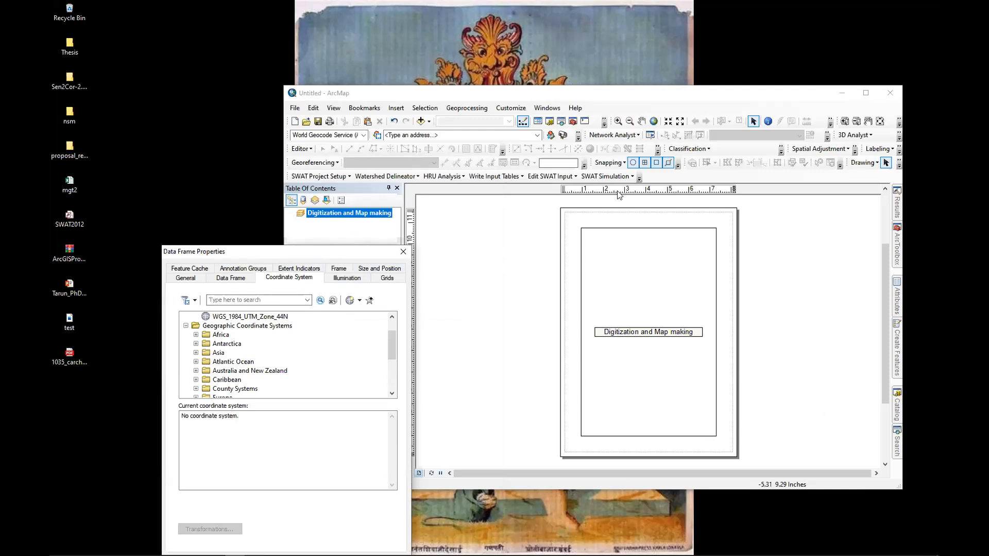
scroll(277, 353, "down", 3)
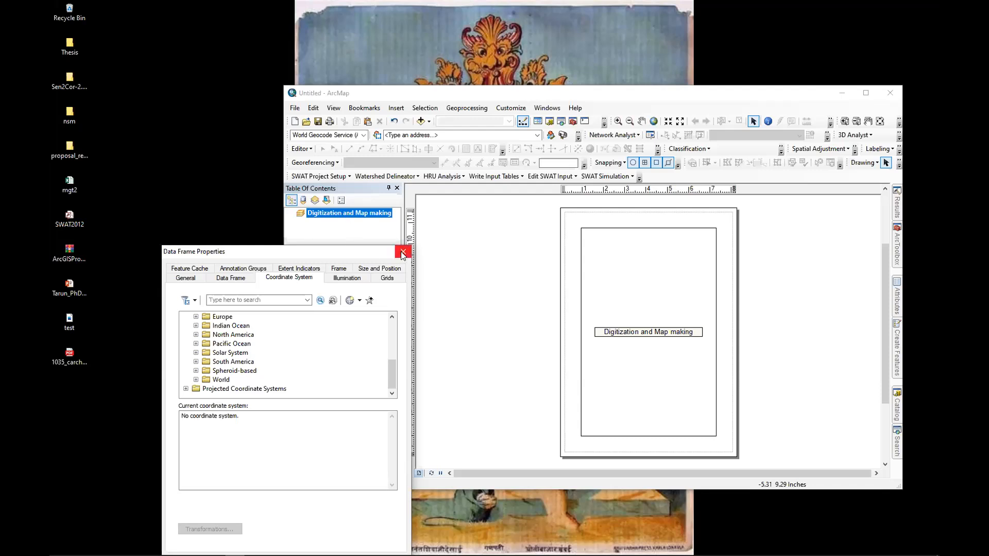
left_click_drag(359, 252, 365, 260)
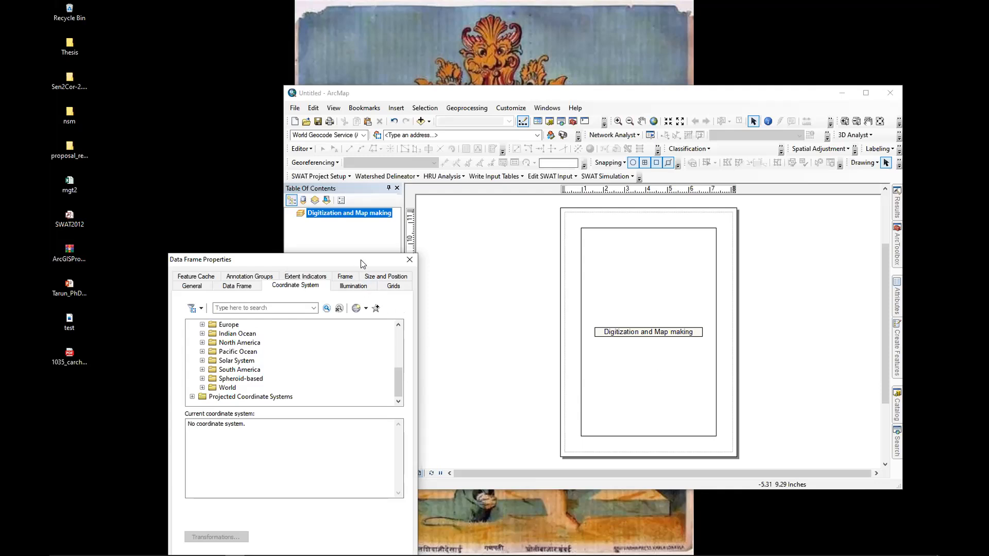
left_click_drag(361, 261, 472, 237)
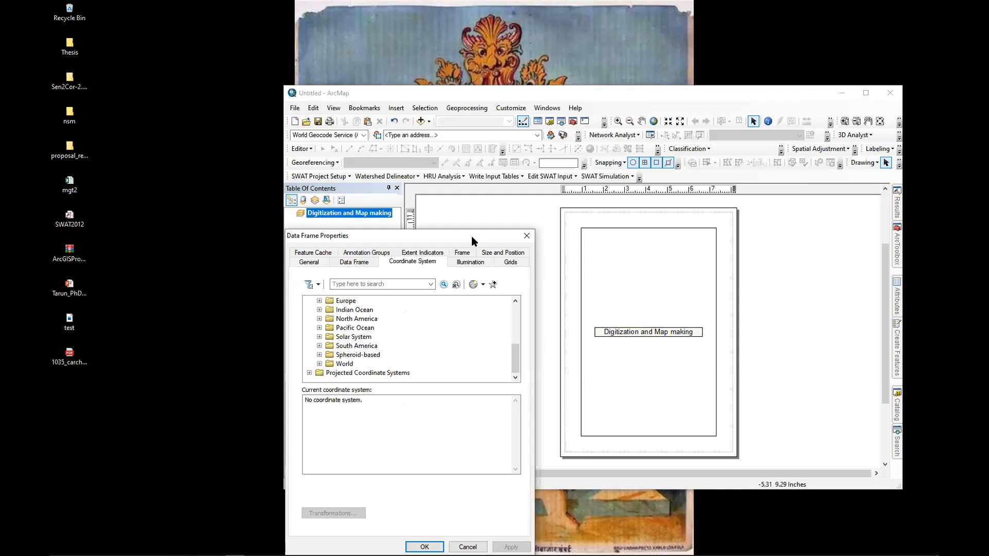
Examine the World group of geographic coordinate systems, including its ITRF and WGS entries, and collapse it again
scroll(348, 348, "up", 5)
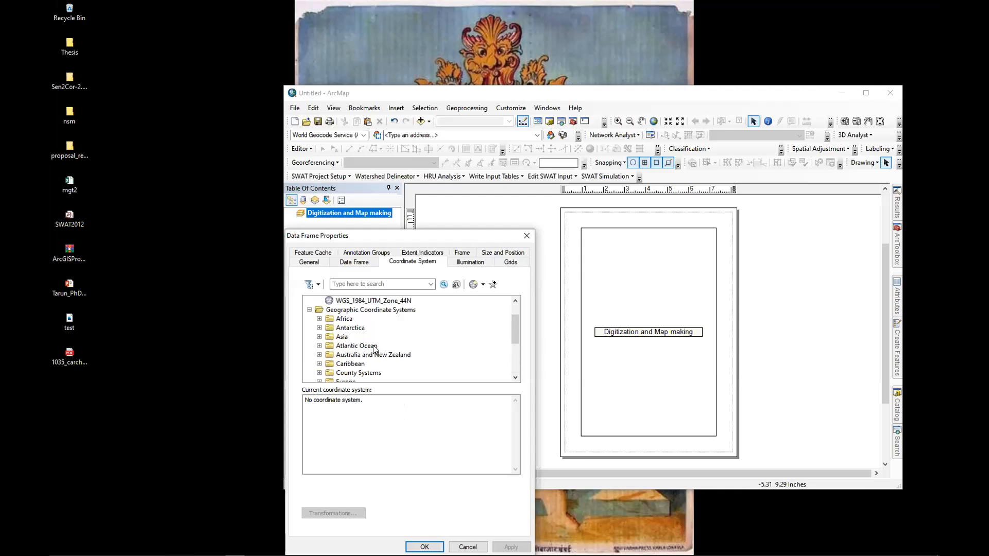
scroll(325, 340, "down", 5)
scroll(330, 356, "up", 5)
scroll(337, 363, "down", 5)
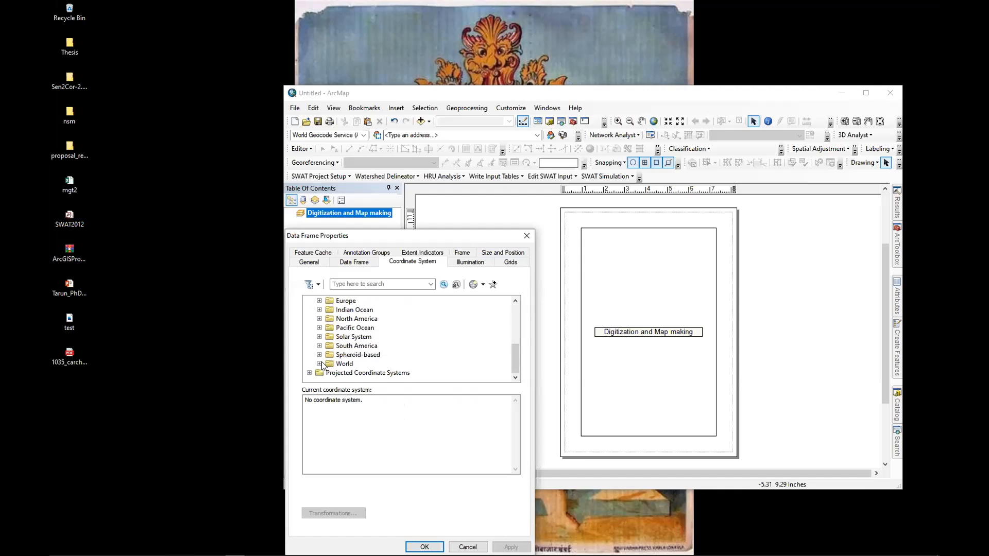
left_click(320, 364)
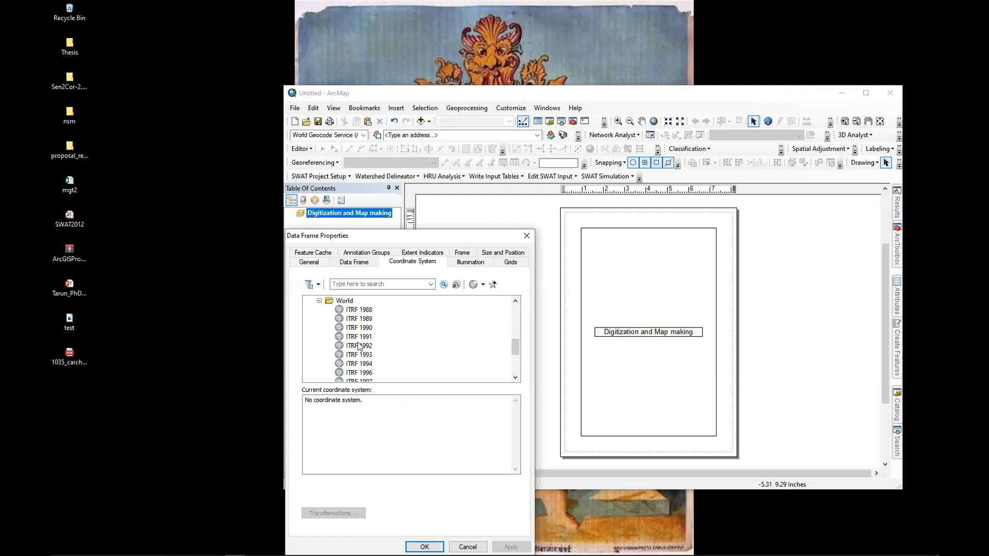
scroll(359, 347, "down", 4)
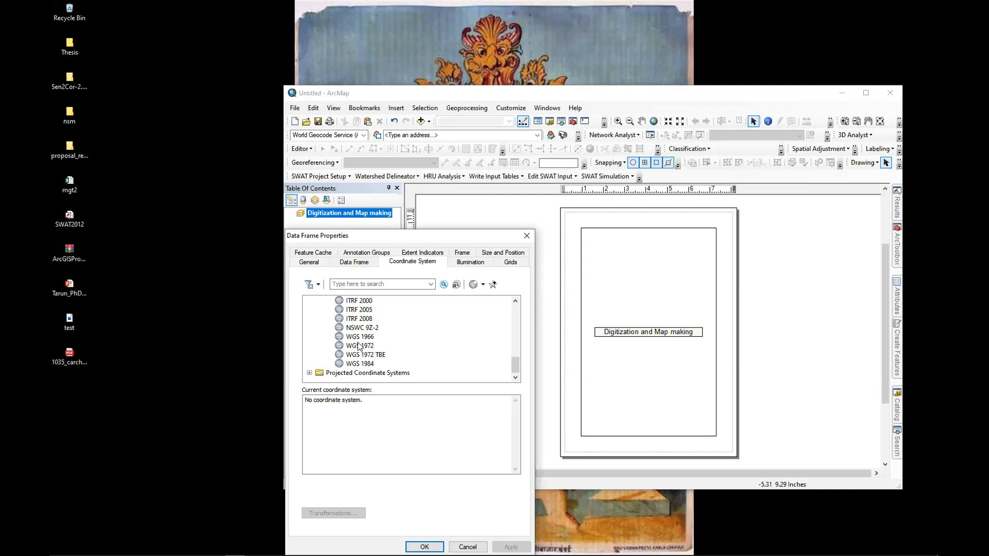
scroll(361, 347, "up", 3)
scroll(366, 350, "down", 2)
scroll(373, 353, "down", 1)
scroll(361, 348, "up", 5)
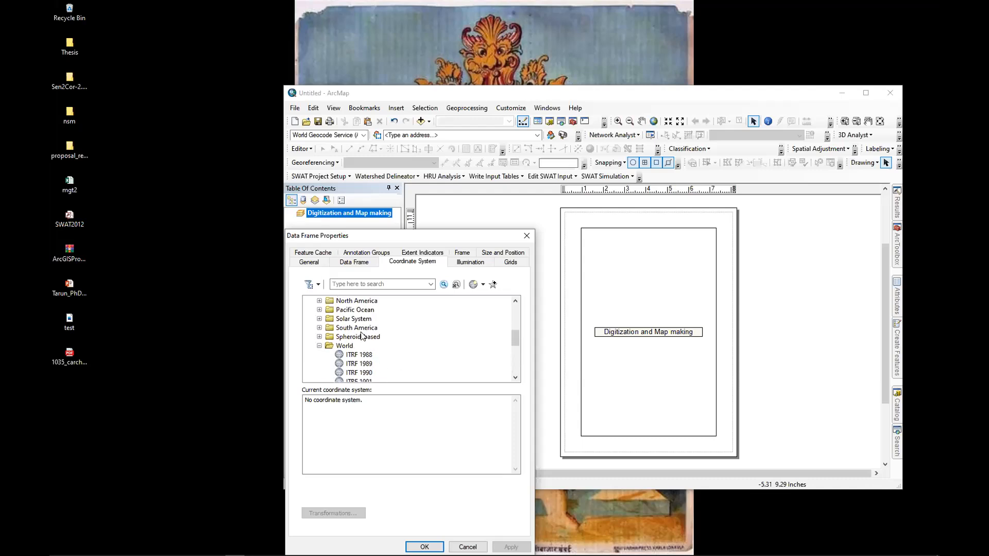
left_click(319, 346)
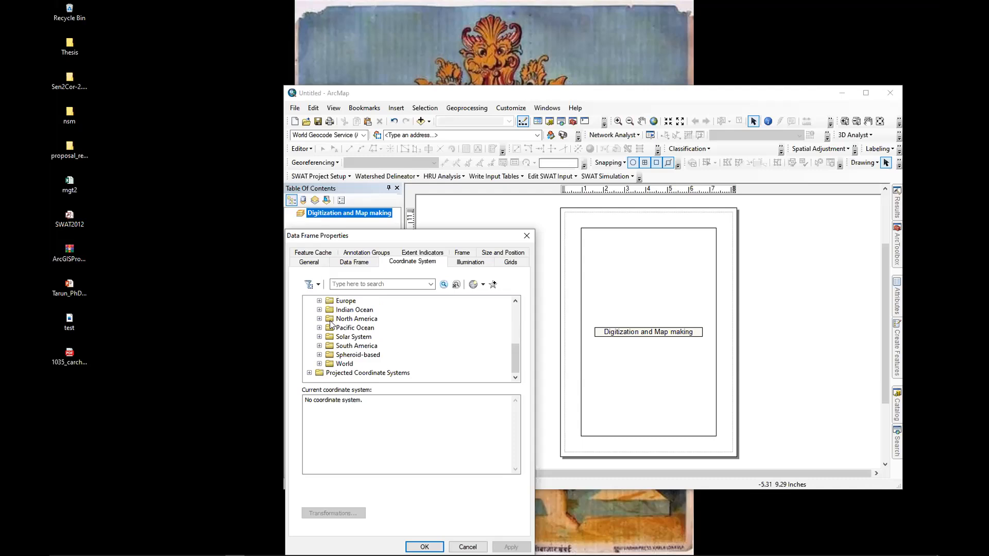
Choose Everest - India and Nepal from the Asia geographic coordinate systems for the data frame
scroll(331, 323, "up", 1)
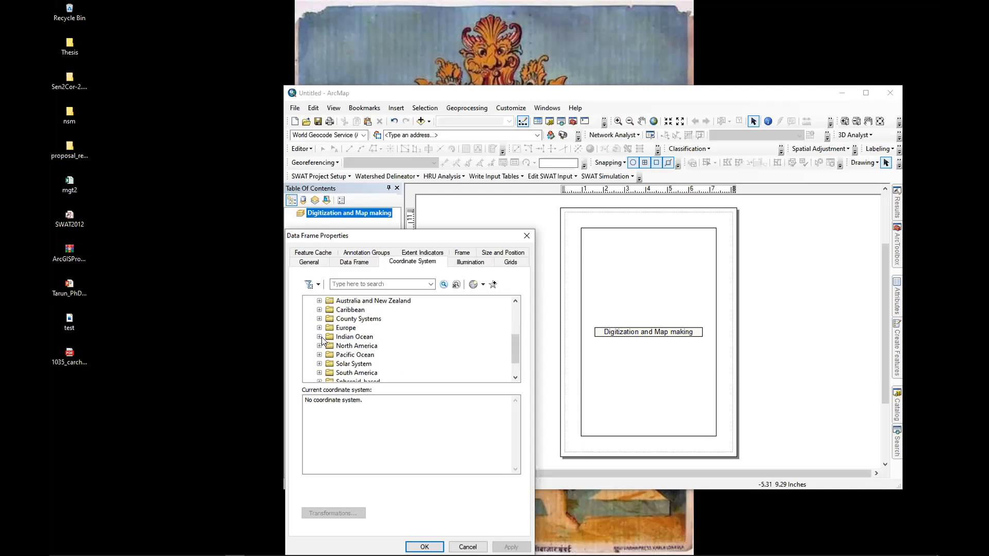
scroll(325, 338, "up", 2)
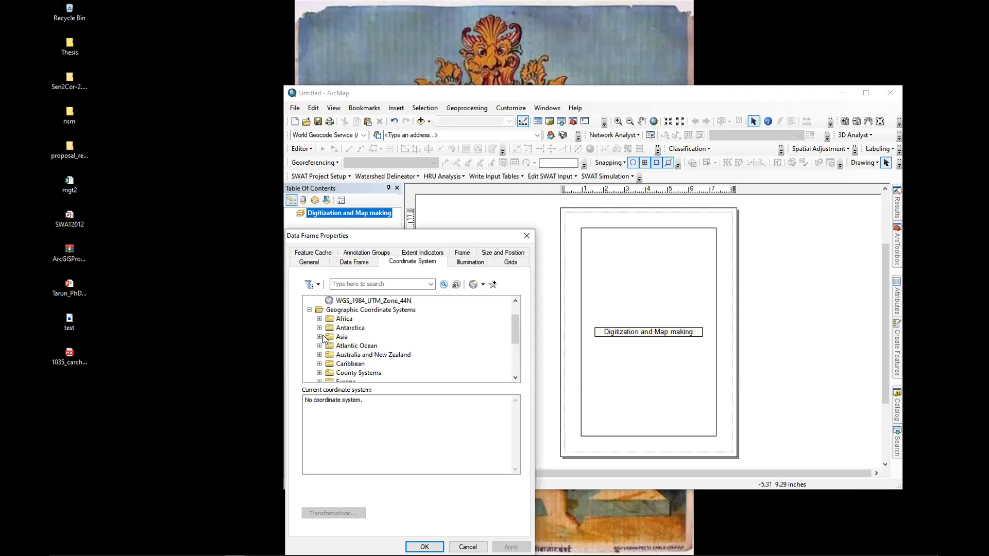
left_click(320, 337)
left_click(372, 330)
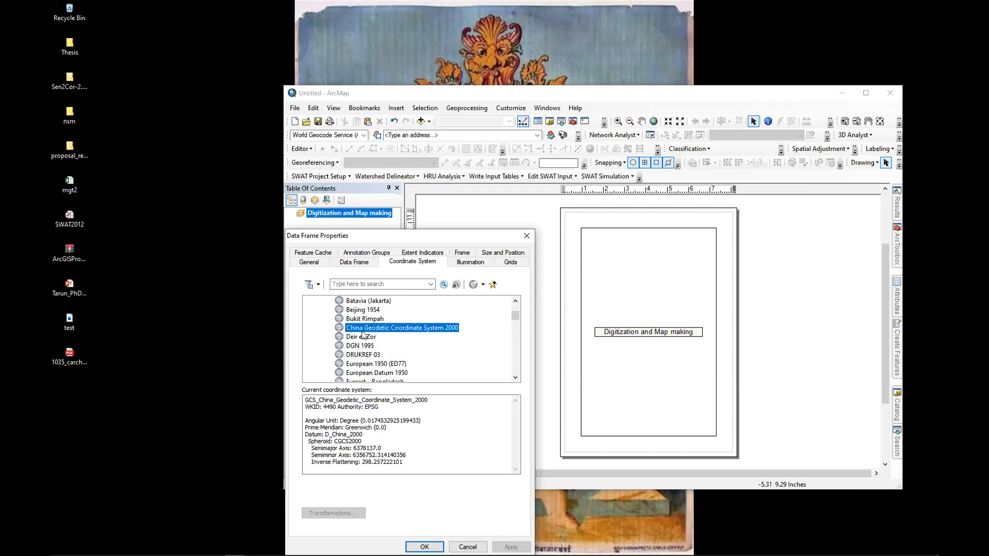
key("e")
scroll(385, 352, "down", 2)
key("e")
key("e")
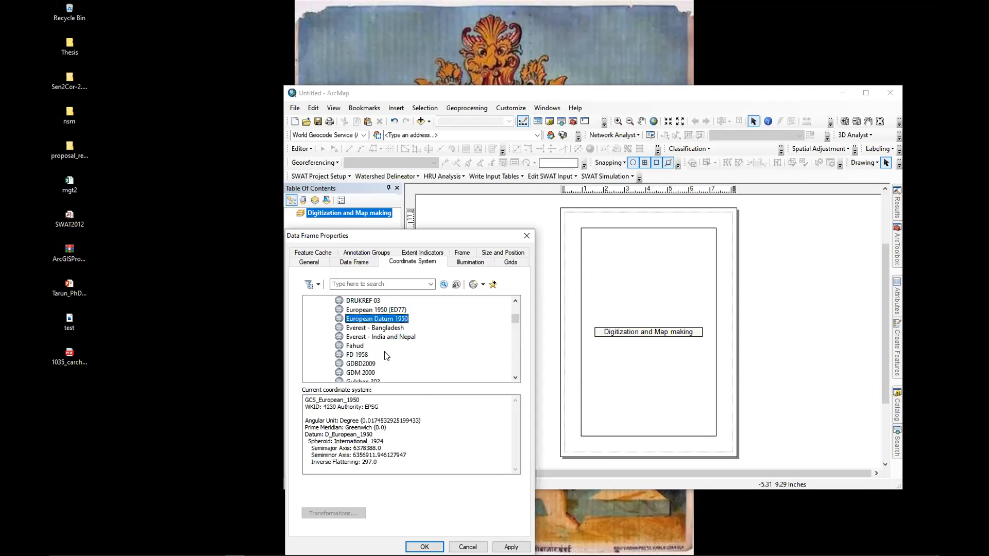
left_click(375, 333)
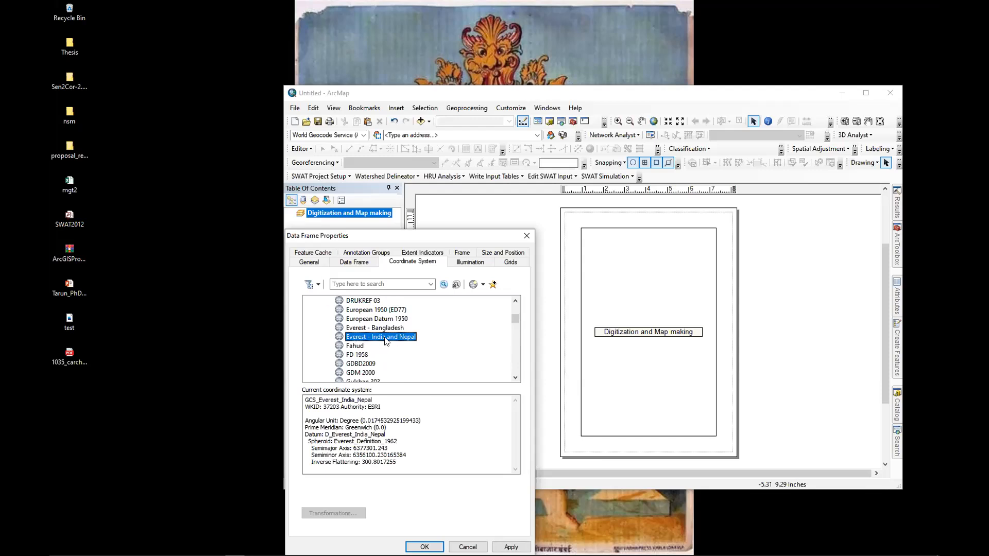
Collapse the Asia, Geographic Coordinate Systems and Favorites folders in the coordinate system list
scroll(385, 341, "up", 10)
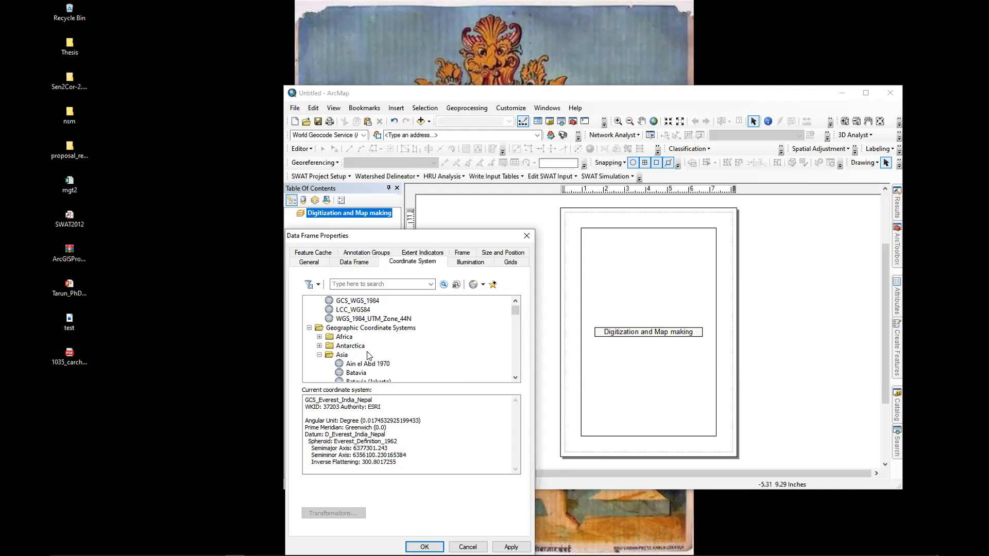
scroll(369, 355, "down", 6)
scroll(320, 324, "up", 6)
left_click(319, 355)
left_click(309, 328)
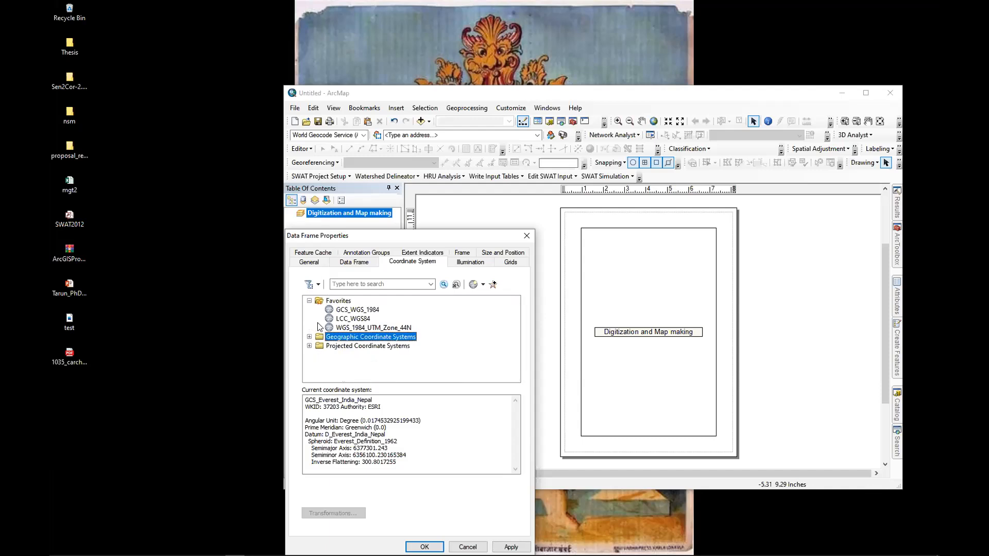
left_click(309, 300)
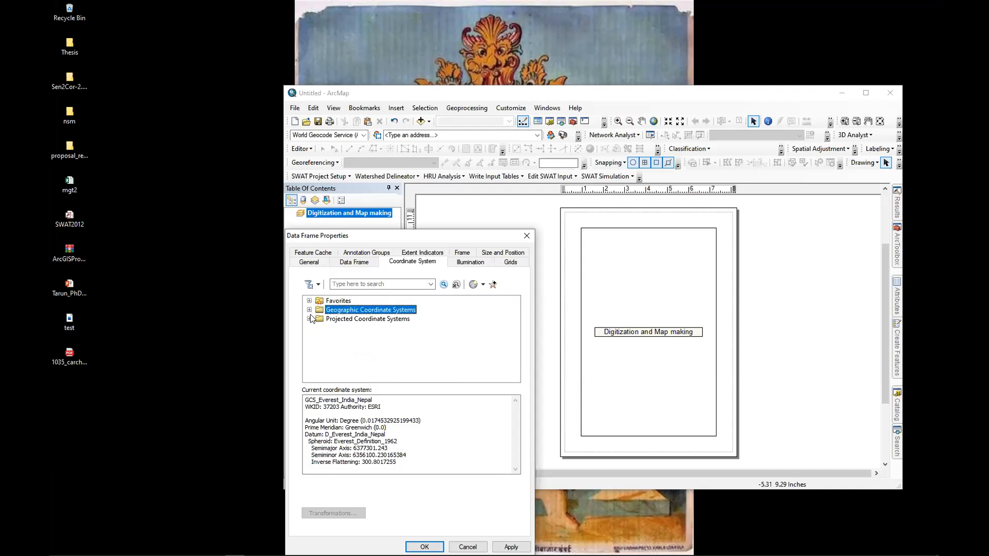
Examine the groups of projected coordinate systems, including the UTM group and its WGS 1984 hemisphere folders
left_click(309, 318)
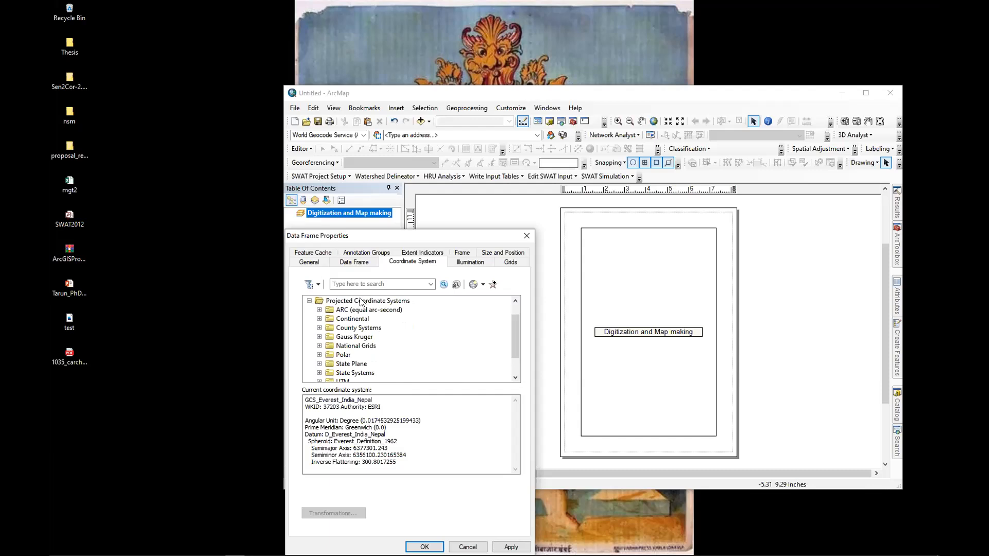
scroll(369, 350, "down", 1)
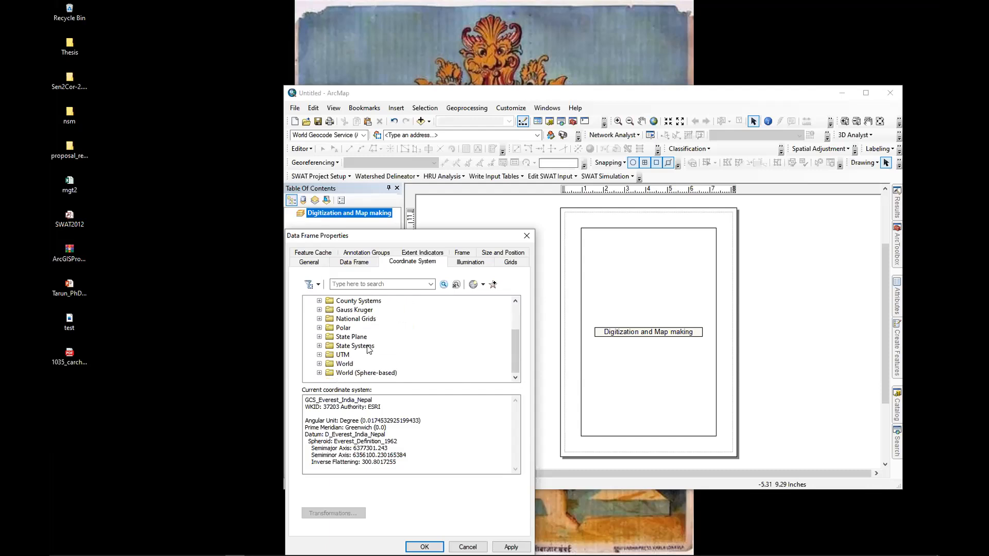
left_click(319, 354)
scroll(381, 351, "down", 1)
scroll(364, 336, "down", 1)
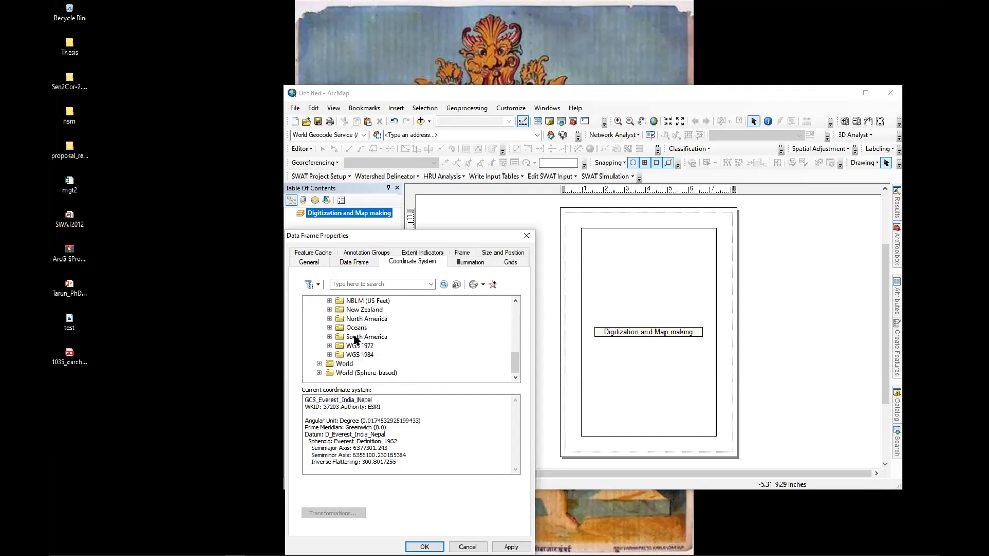
left_click(330, 355)
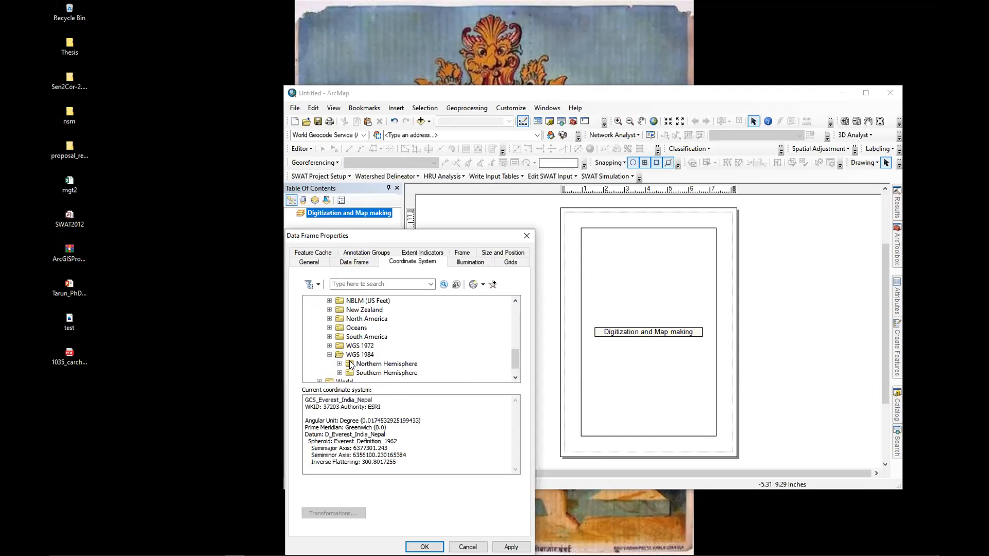
scroll(353, 359, "up", 1)
scroll(352, 359, "down", 2)
Examine the World group of projected coordinate systems, from Aitoff through the WGS 1984 Mercator and Winkel entries
left_click(320, 363)
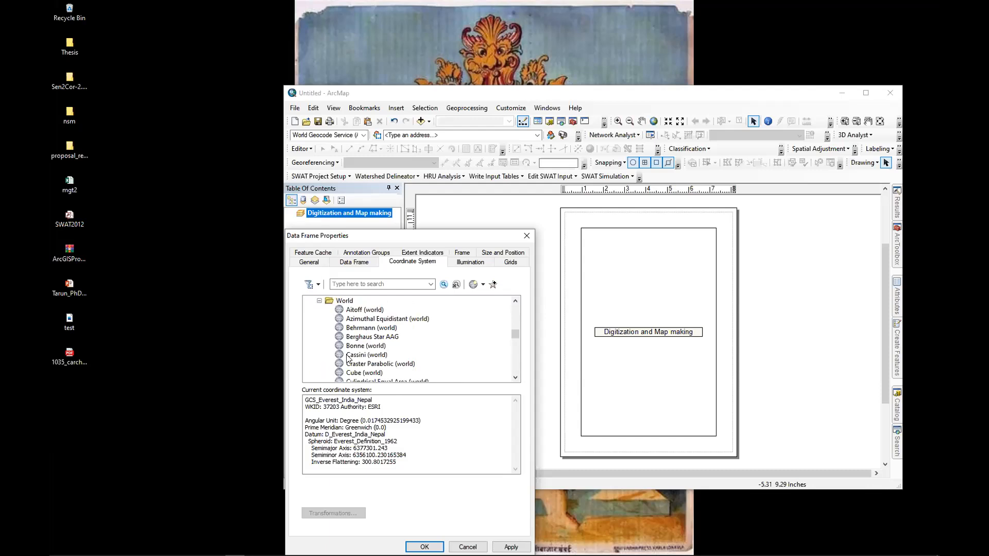
scroll(348, 361, "up", 1)
scroll(348, 361, "down", 10)
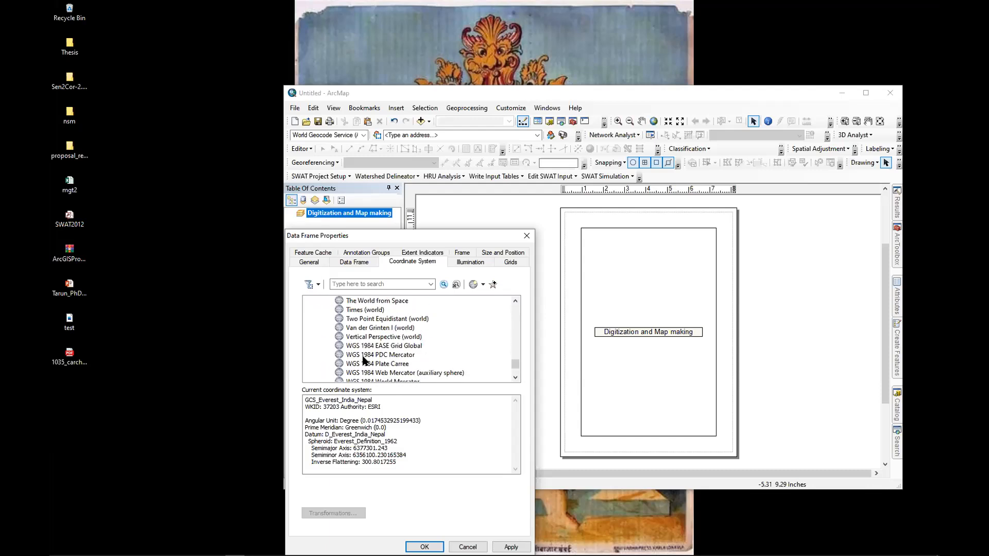
scroll(372, 356, "down", 1)
scroll(372, 355, "up", 1)
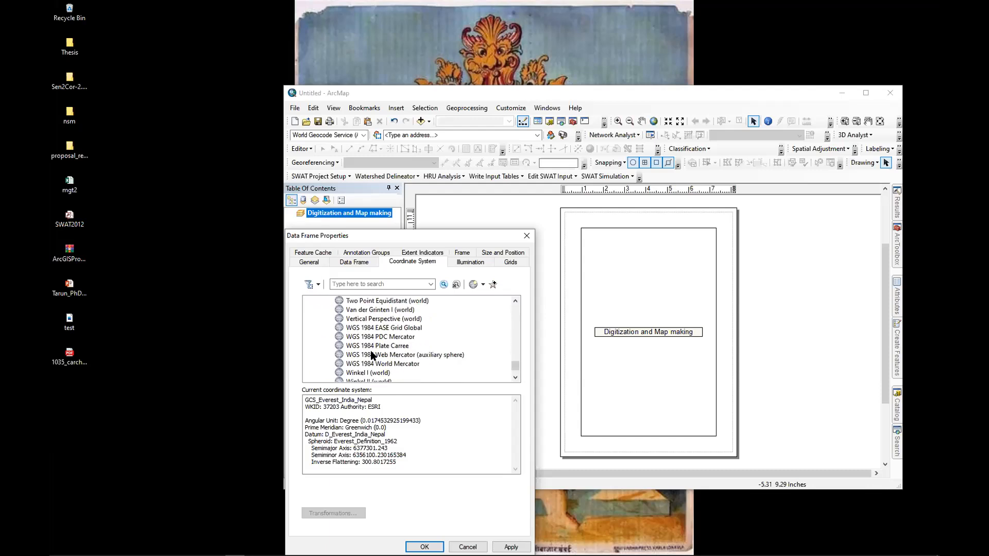
scroll(372, 356, "down", 1)
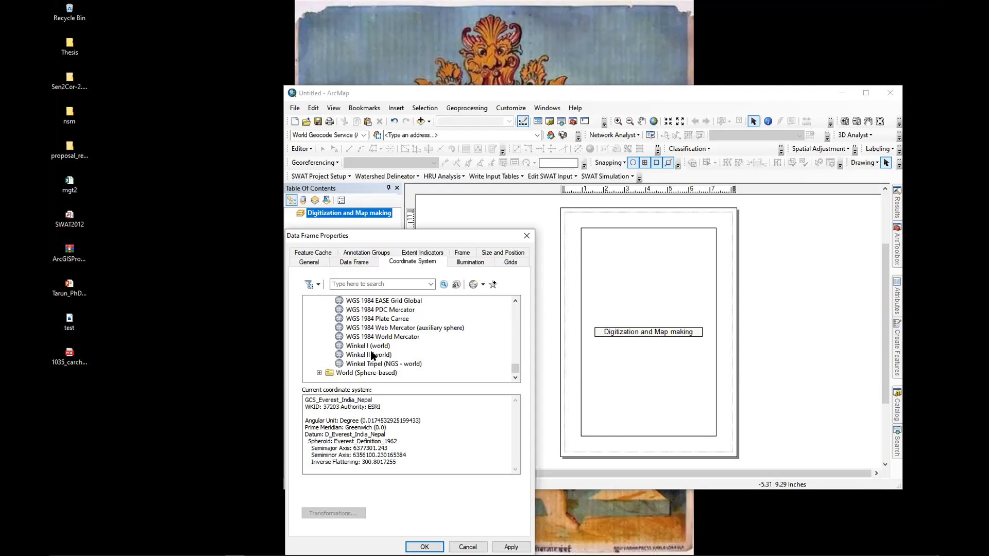
scroll(372, 355, "up", 3)
scroll(372, 356, "up", 6)
scroll(366, 358, "up", 2)
scroll(372, 343, "up", 2)
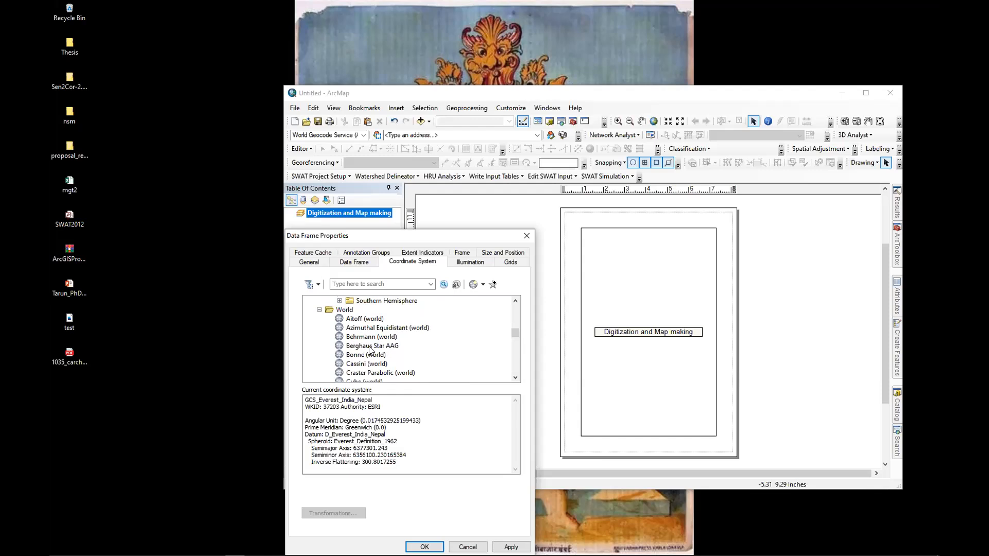
scroll(342, 355, "up", 8)
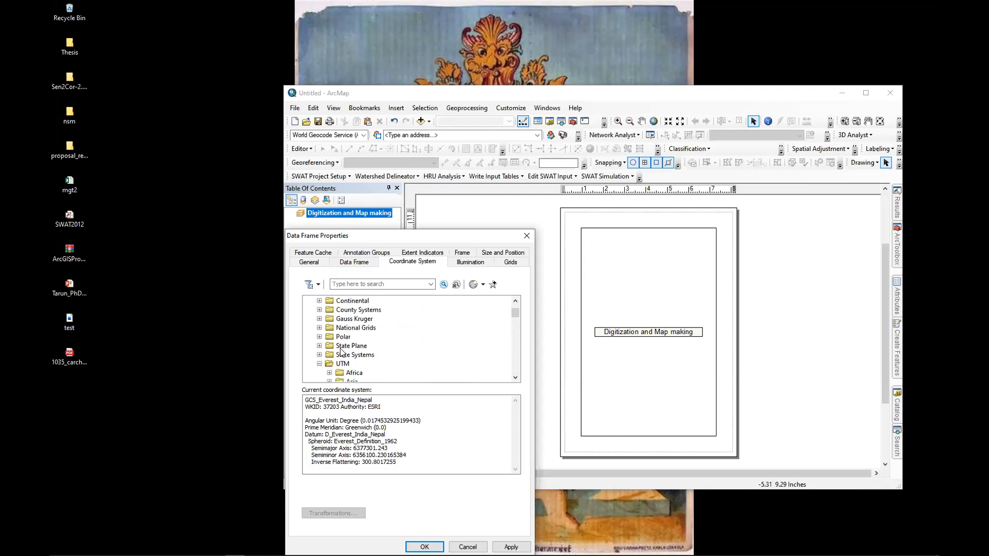
scroll(341, 366, "up", 2)
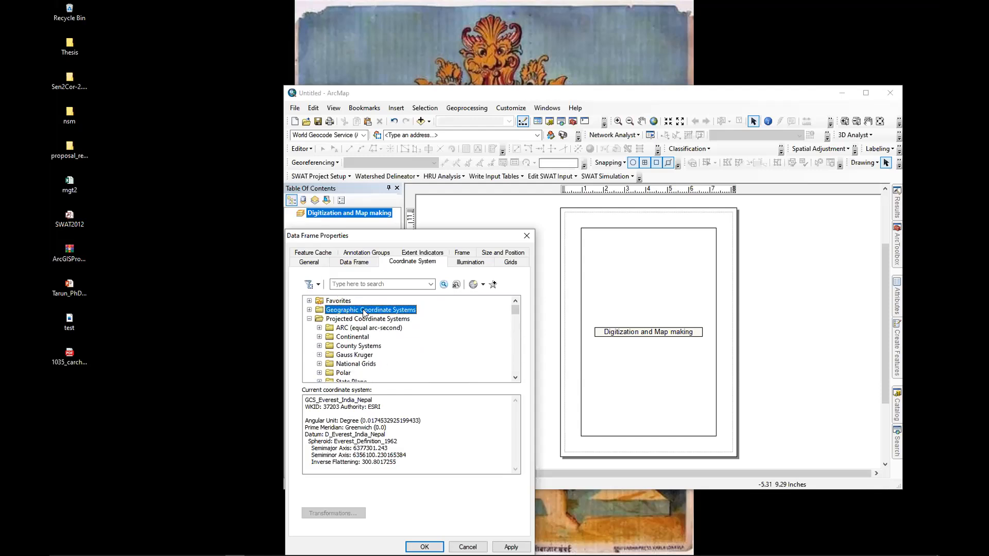
Collapse the World, WGS 1984, UTM and Projected Coordinate Systems folders in the coordinate system list
left_click(309, 319)
left_click(309, 320)
scroll(349, 332, "down", 6)
left_click(319, 356)
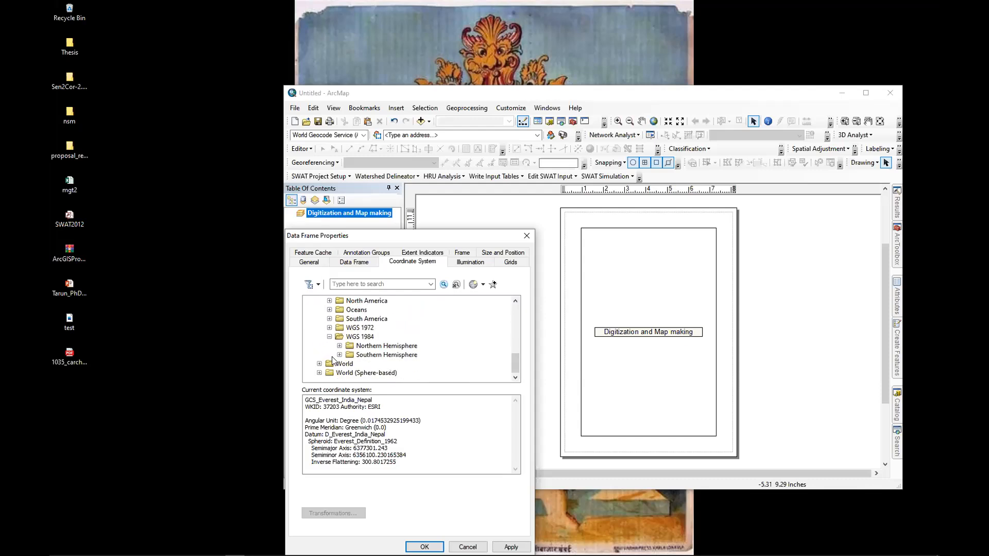
left_click(329, 338)
scroll(345, 354, "up", 4)
left_click(319, 328)
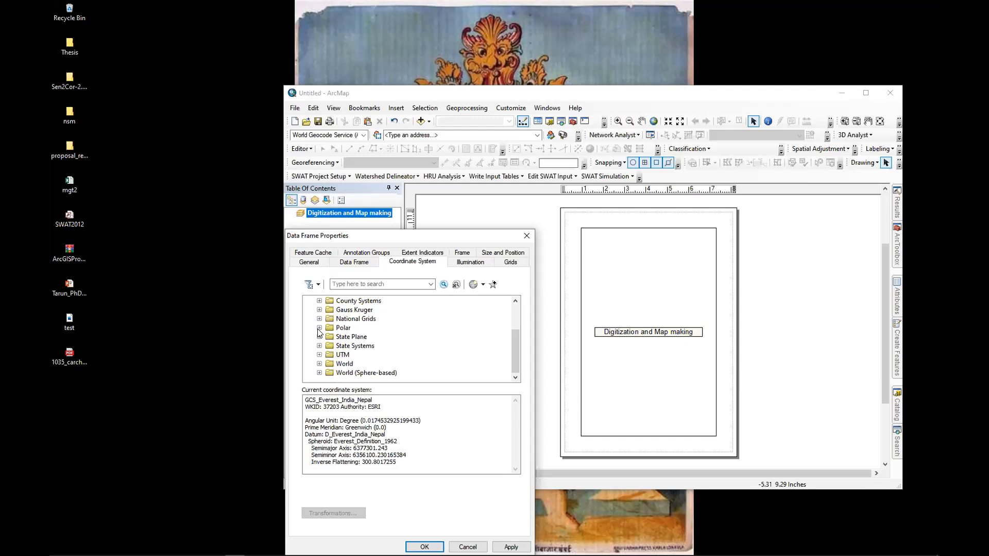
scroll(368, 358, "up", 2)
scroll(367, 350, "down", 1)
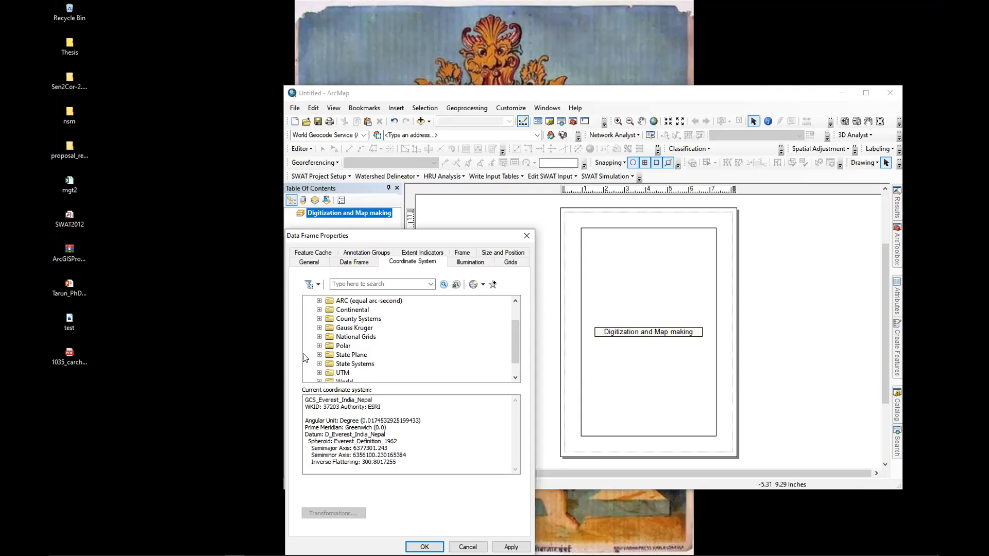
scroll(342, 376, "up", 1)
left_click(310, 318)
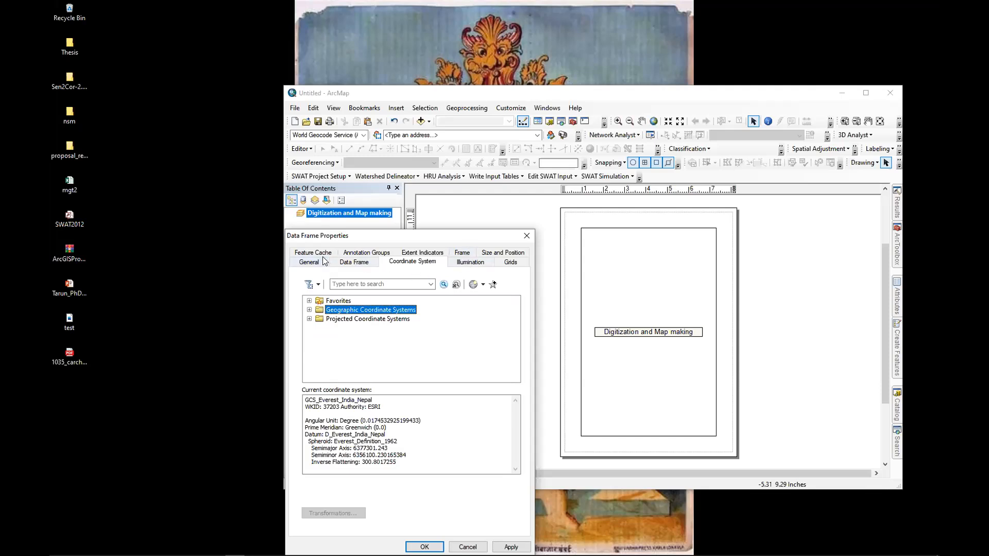
Show the data frame's grid settings, then switch to Edge and look through the Nestos River basin paper for example maps
left_click(510, 262)
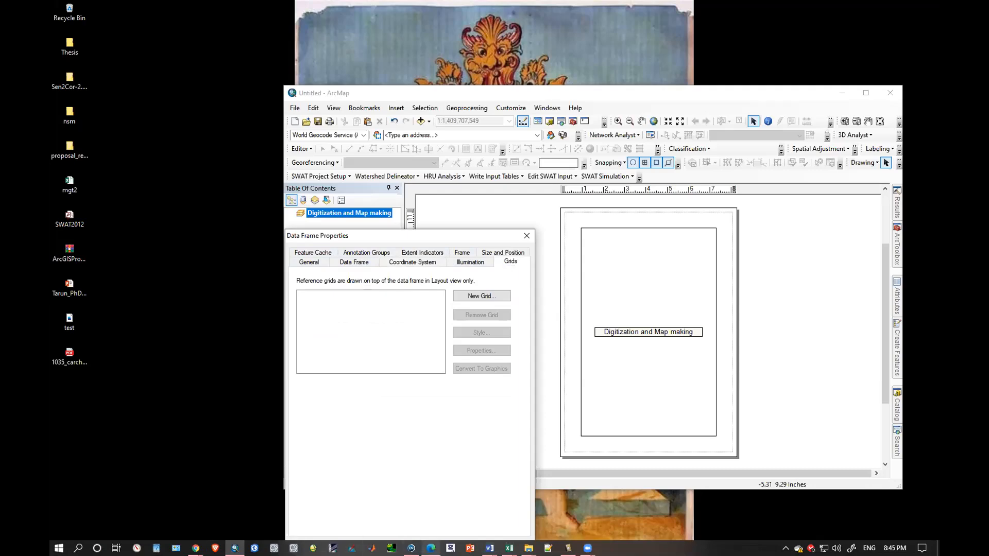
left_click(431, 548)
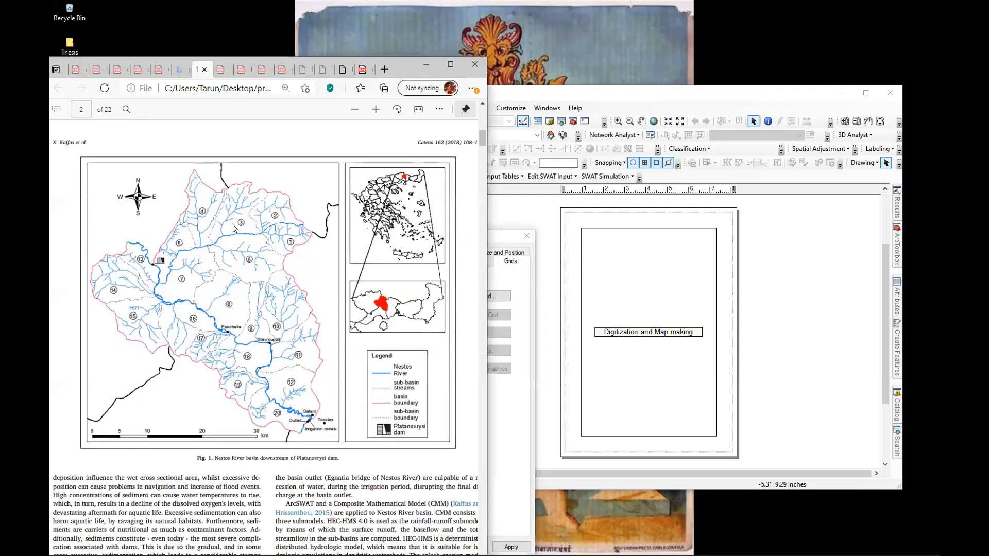
scroll(310, 352, "up", 6)
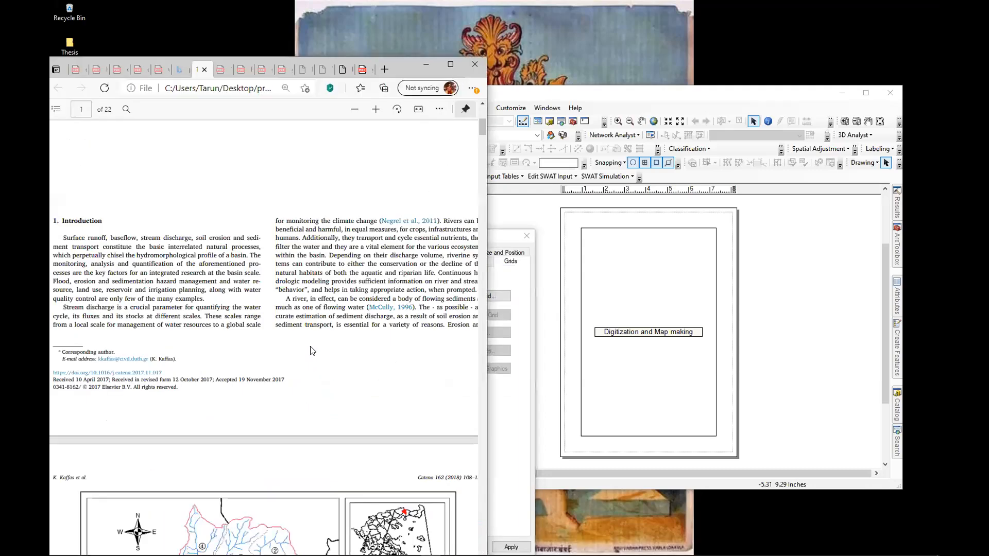
scroll(310, 352, "down", 15)
scroll(277, 409, "down", 10)
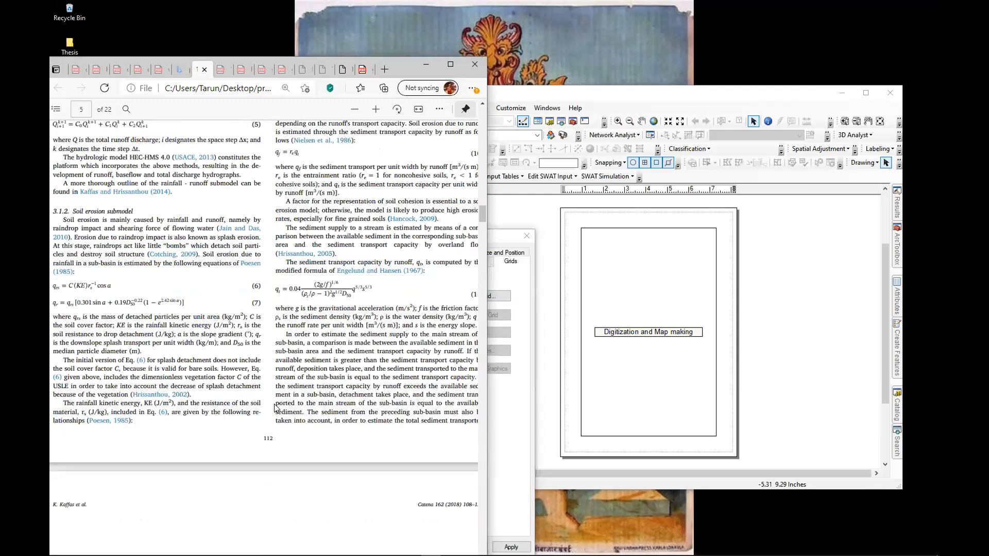
scroll(277, 408, "down", 20)
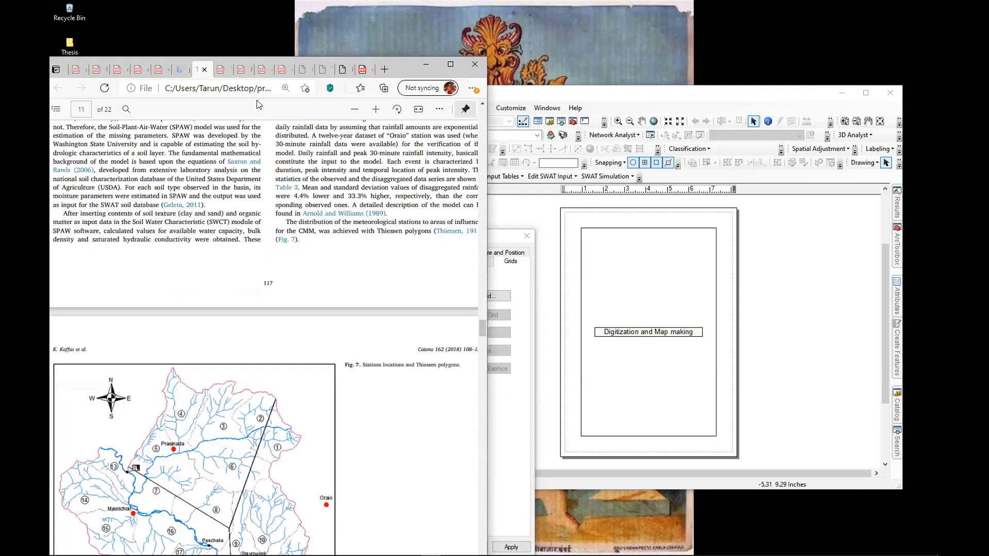
Examine the coordinate grids around the study area maps in the Dire Dam paper, then return to the data frame's grid settings
left_click(220, 70)
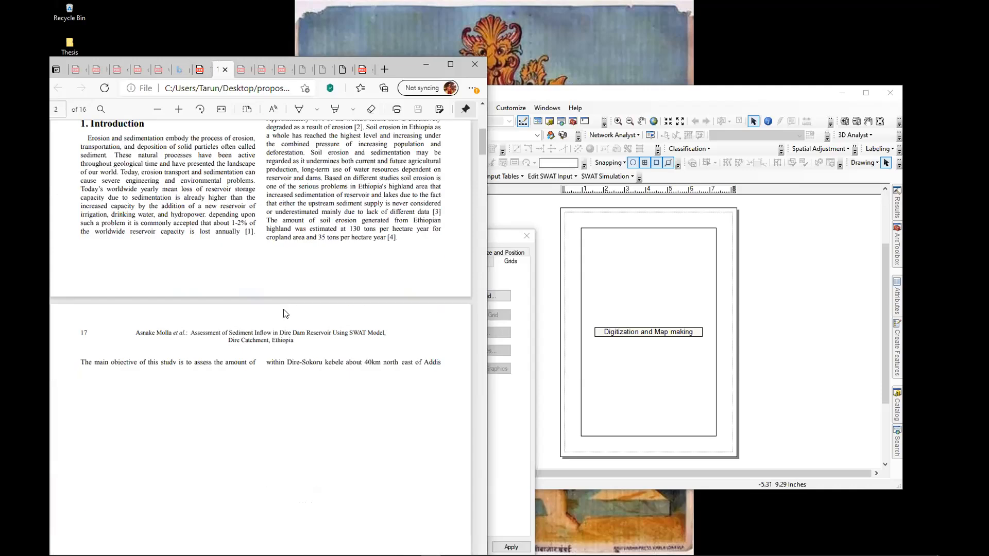
scroll(285, 314, "down", 10)
scroll(285, 314, "up", 8)
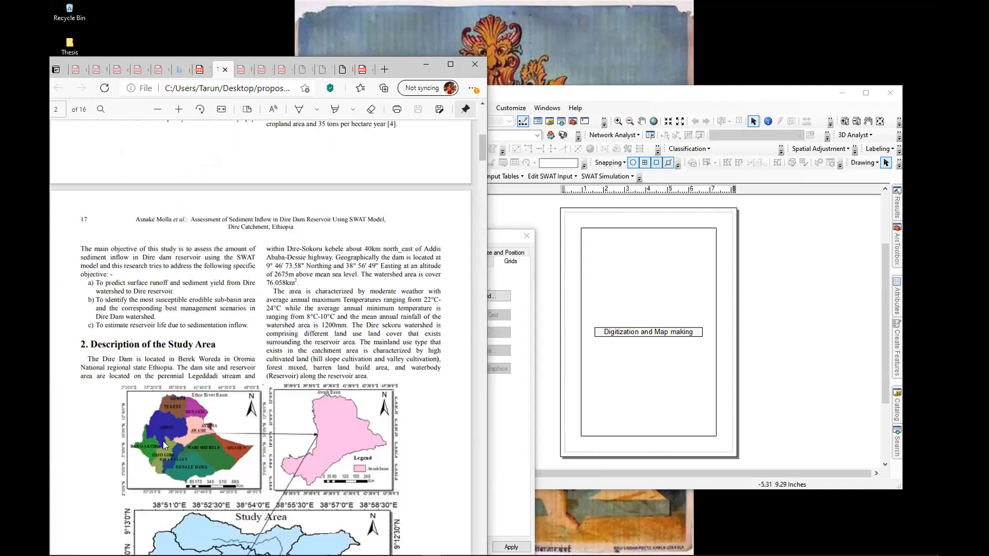
scroll(162, 440, "up", 3)
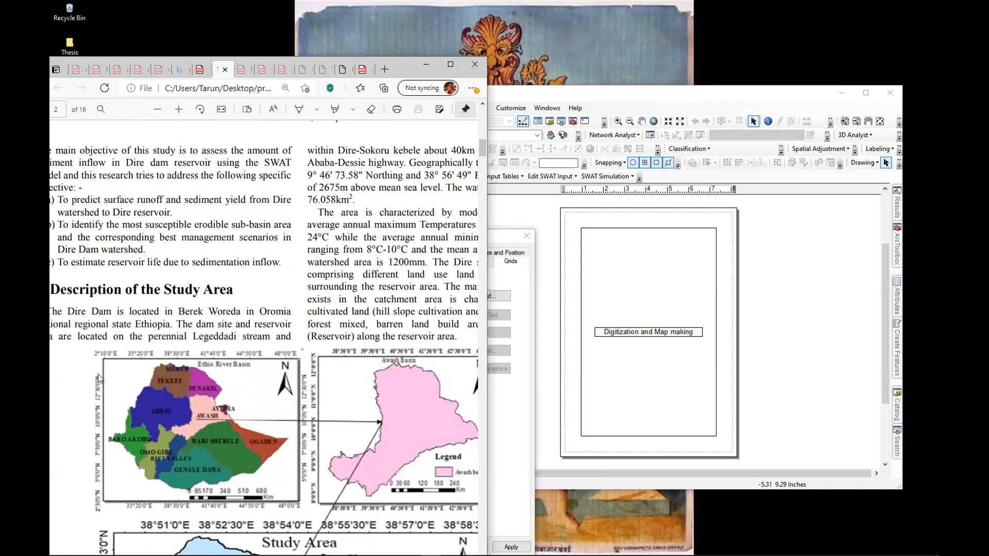
left_click(500, 243)
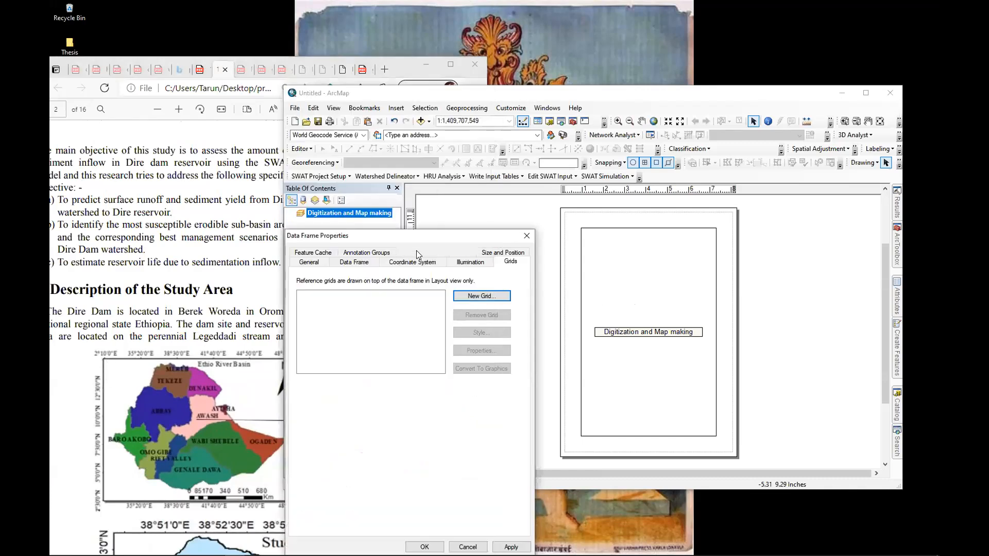
left_click(419, 66)
left_click(426, 65)
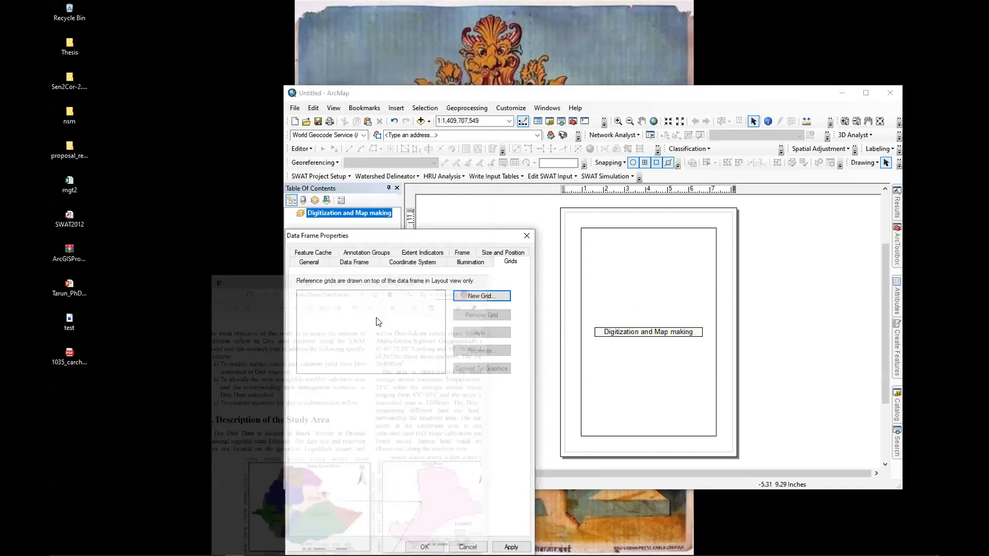
Review the data frame's illumination, feature cache, annotation group, extent indicator and frame settings, and close its properties
left_click(471, 262)
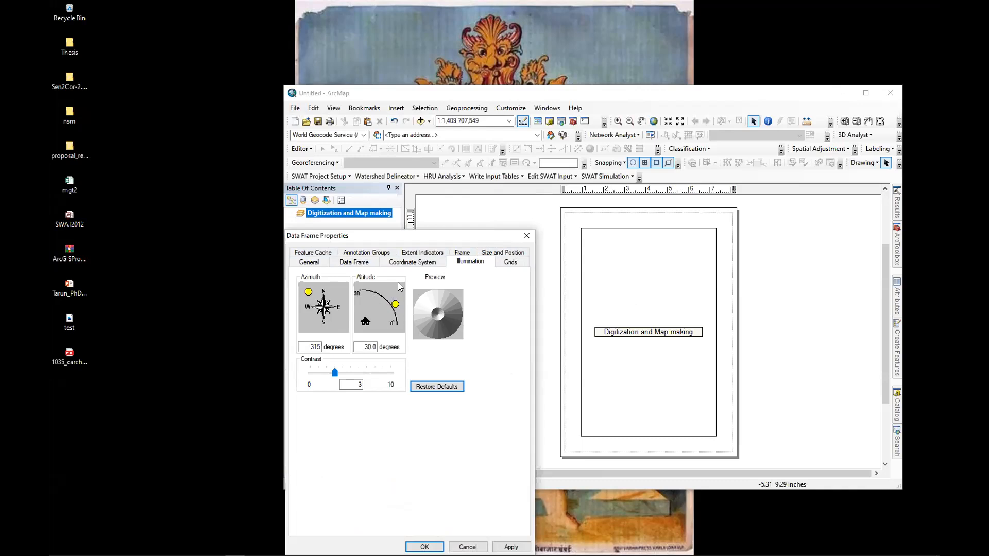
left_click(298, 254)
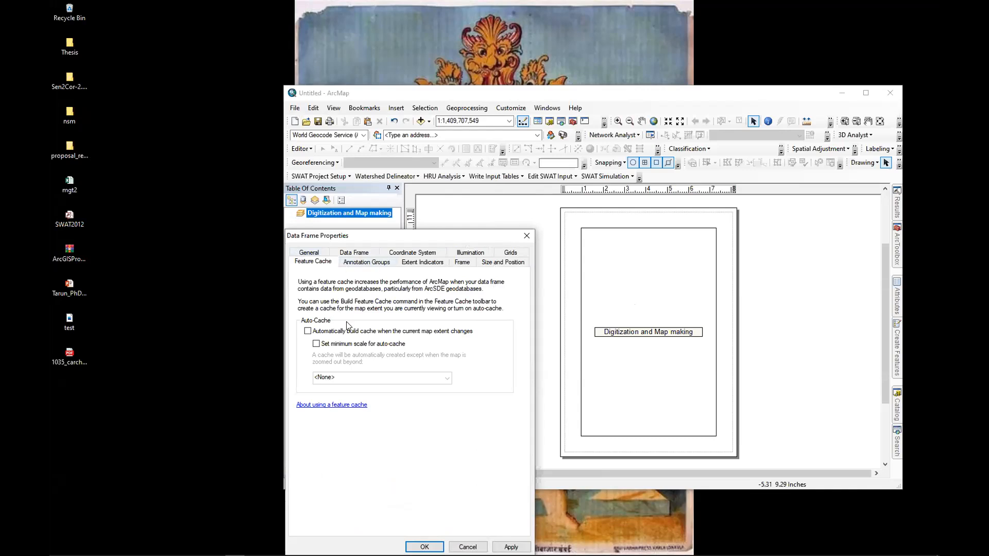
left_click(363, 265)
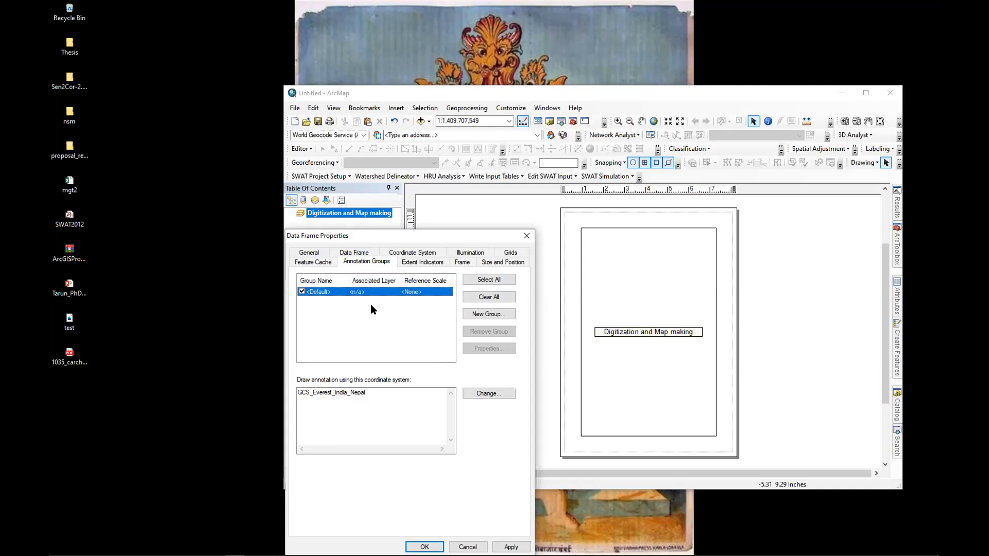
left_click(420, 264)
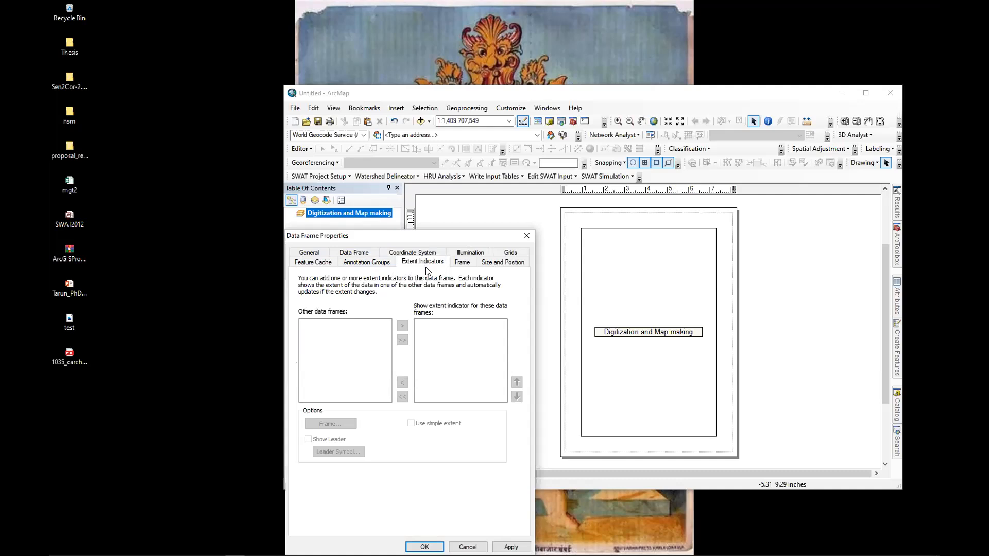
left_click(460, 264)
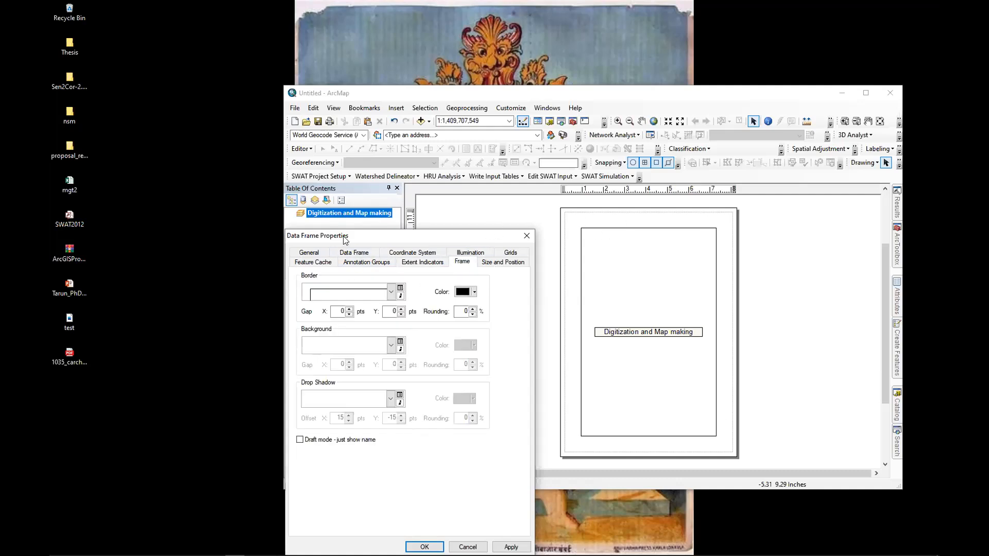
left_click(359, 254)
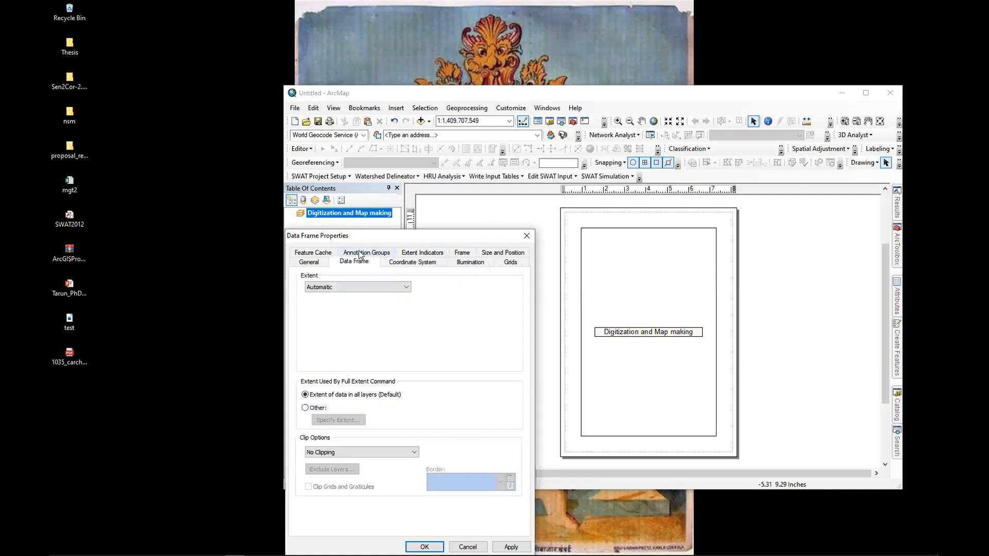
left_click(527, 238)
left_click(312, 250)
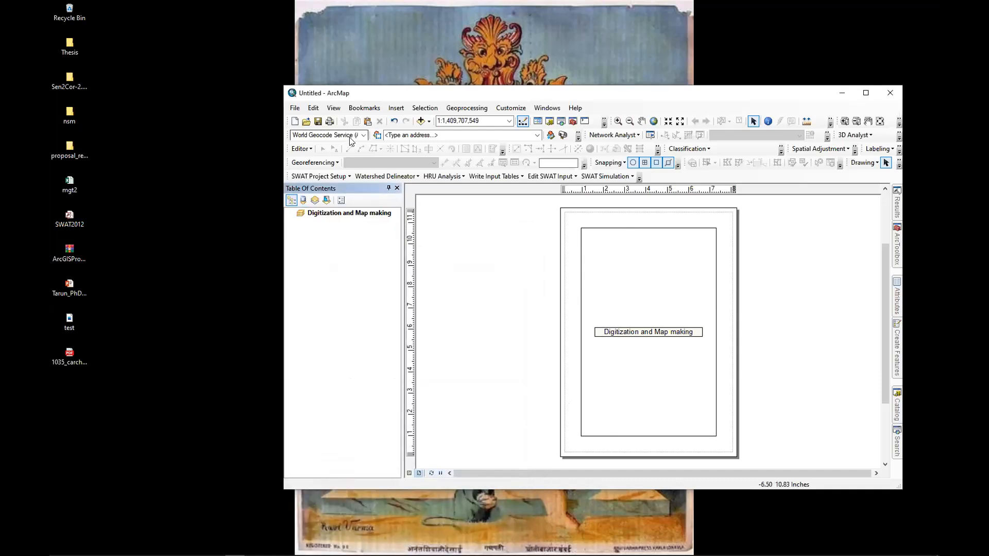
Hide the rulers in the layout view and show them again
left_click(333, 108)
left_click(332, 108)
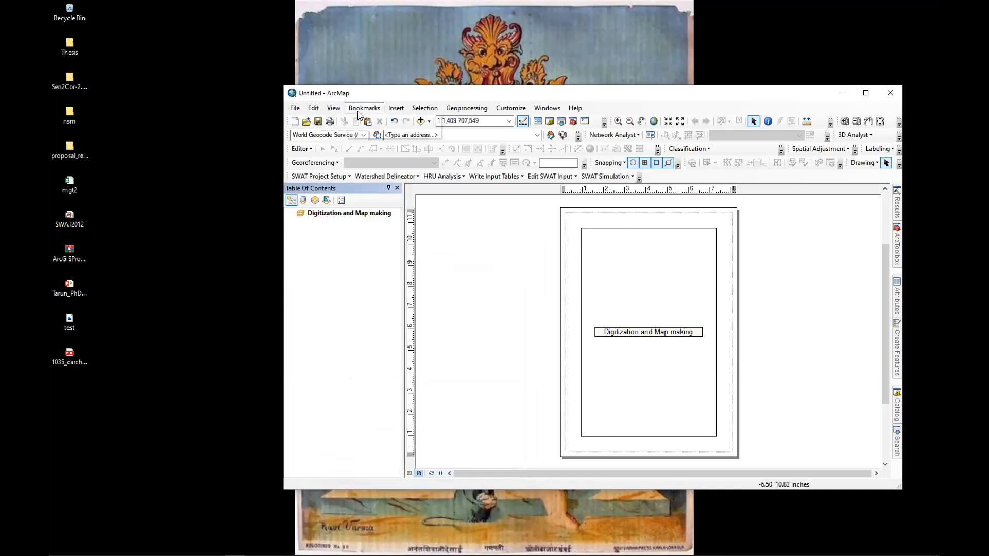
left_click(333, 108)
left_click(344, 199)
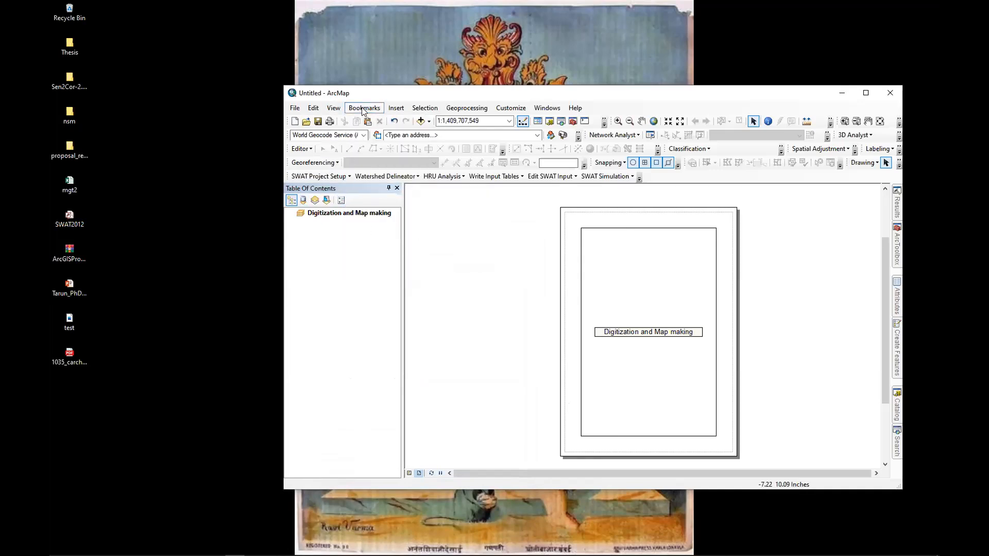
left_click(334, 108)
left_click(346, 198)
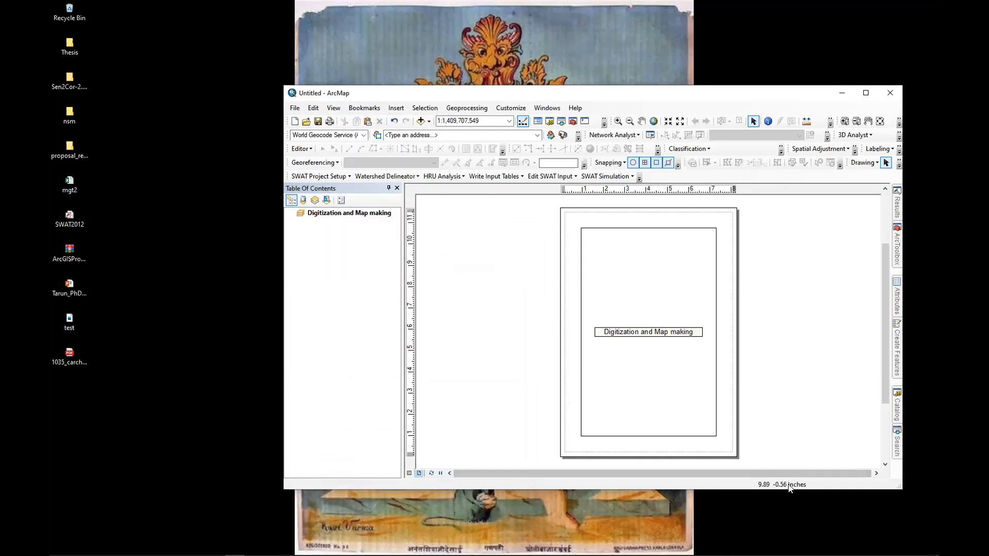
Set both the width and height units of the map page to millimetres in the page and print setup
left_click(295, 108)
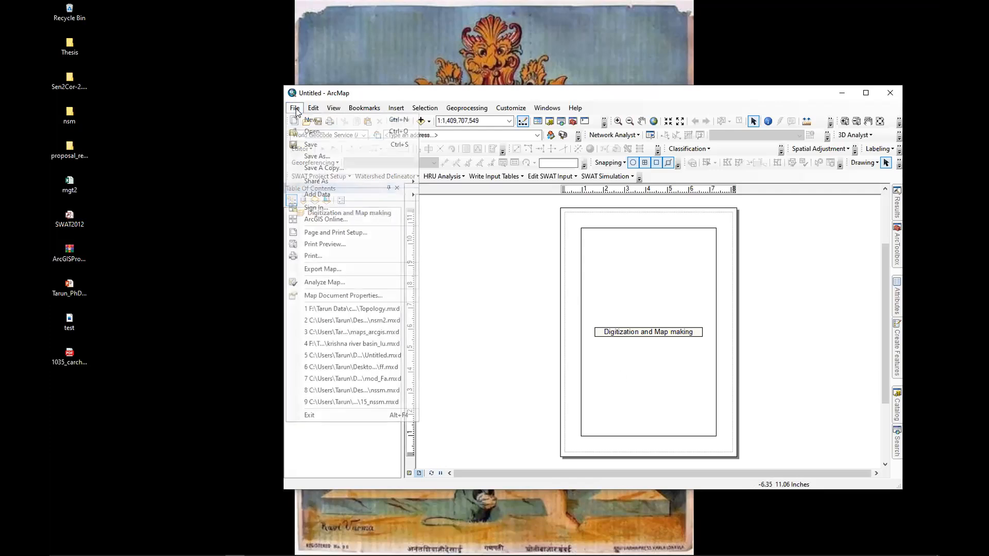
left_click(330, 235)
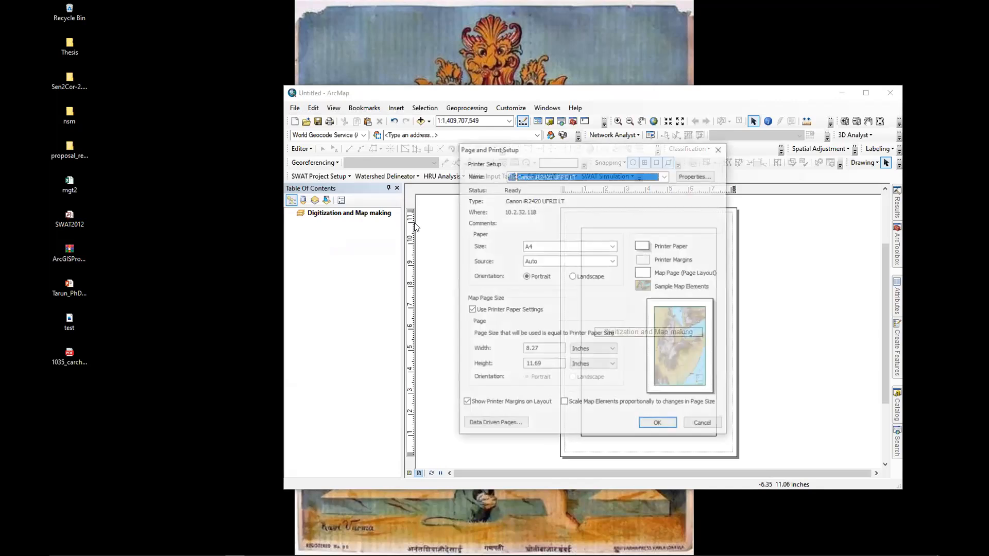
left_click_drag(541, 153, 426, 172)
left_click(480, 368)
left_click(469, 398)
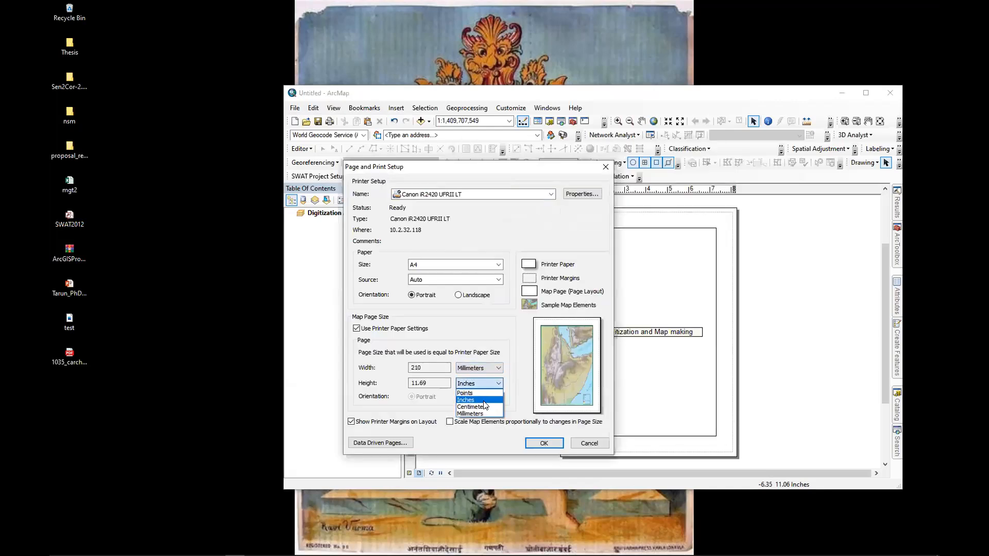
left_click(469, 413)
left_click(544, 443)
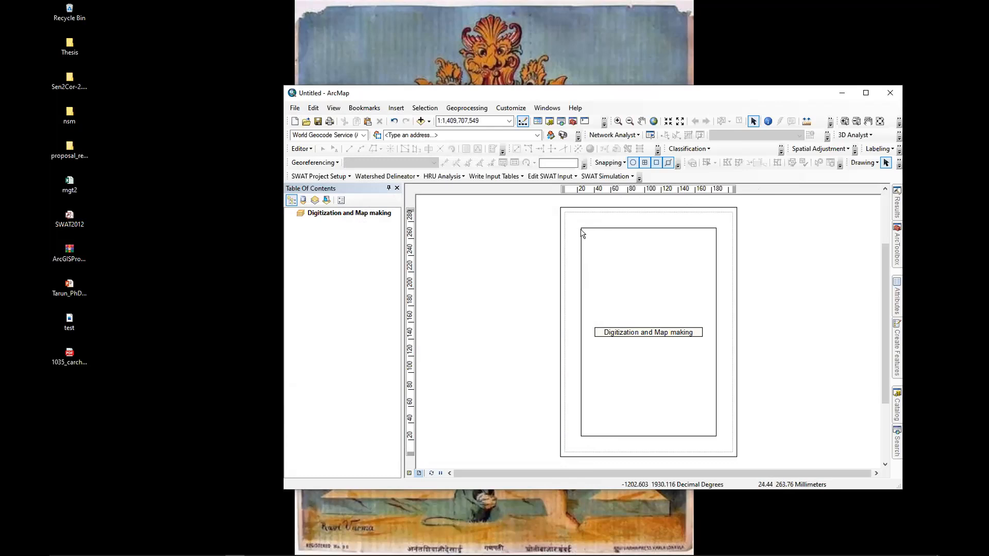
Turn off the layout guides, then switch to data view and back to layout view
left_click(363, 109)
mouse_move(334, 109)
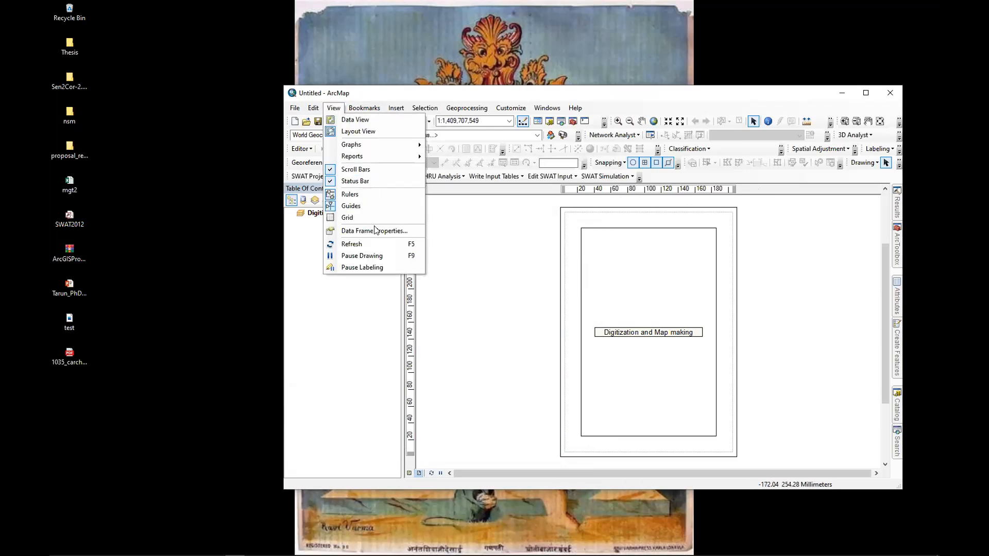
left_click(356, 207)
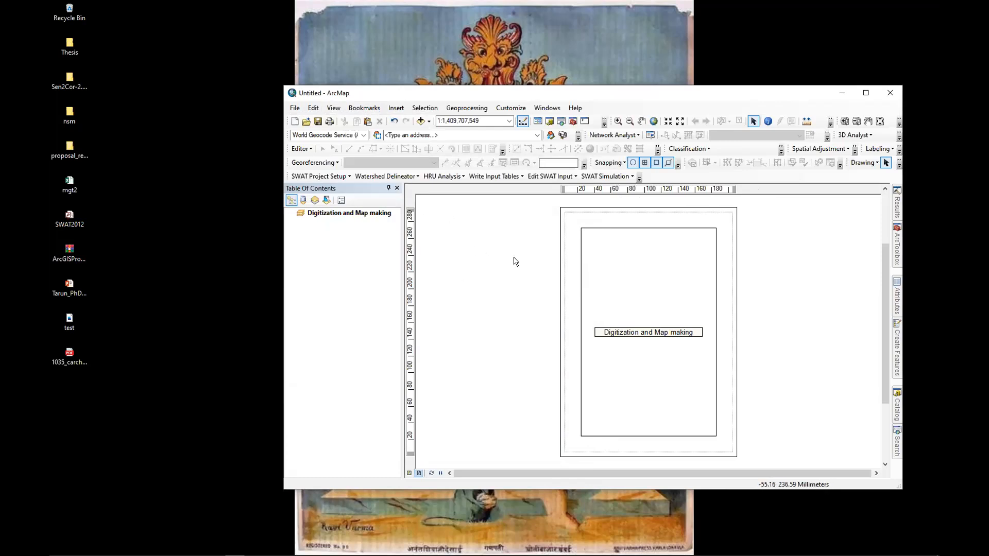
scroll(551, 270, "up", 2)
left_click(407, 474)
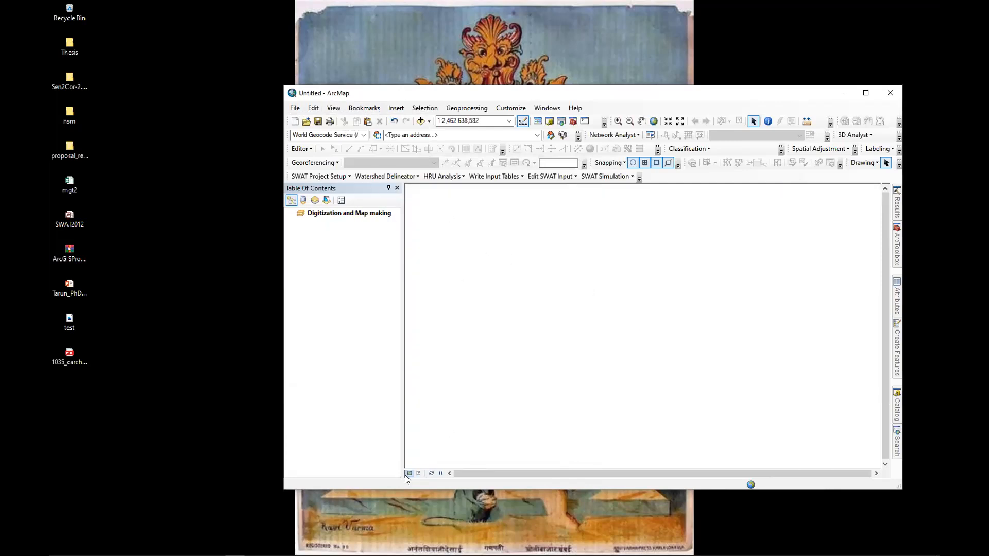
left_click(417, 473)
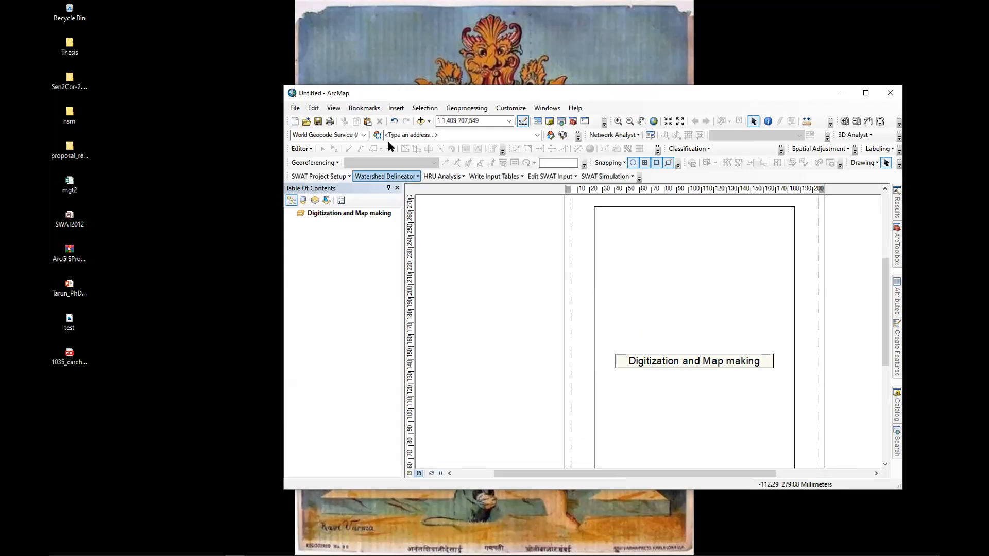
Hide the layout rulers and bring them back
left_click(332, 108)
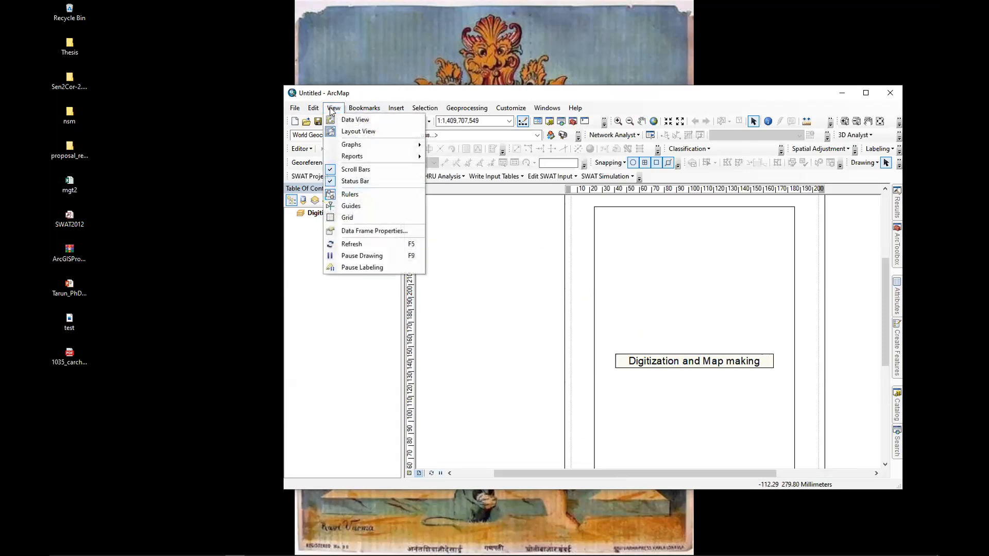
left_click(354, 197)
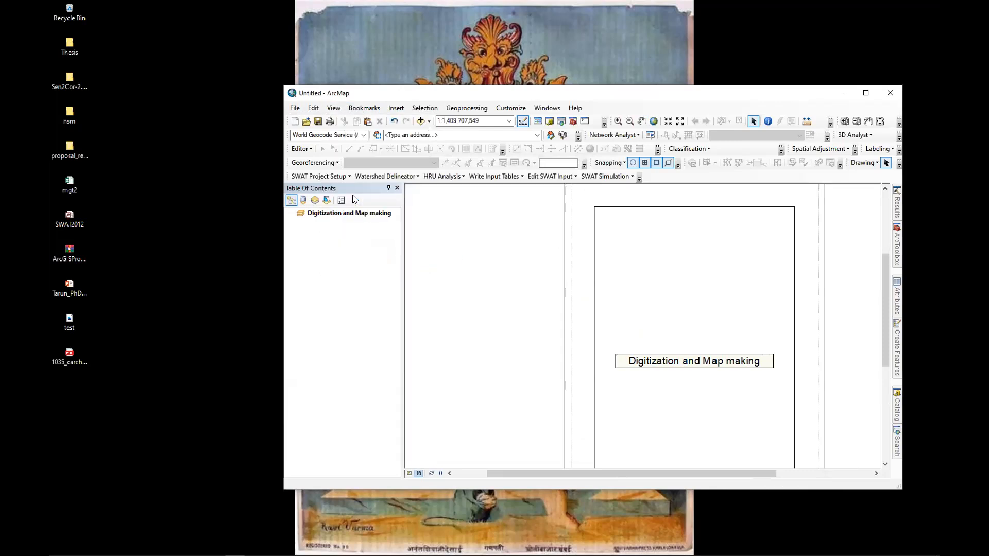
left_click(334, 108)
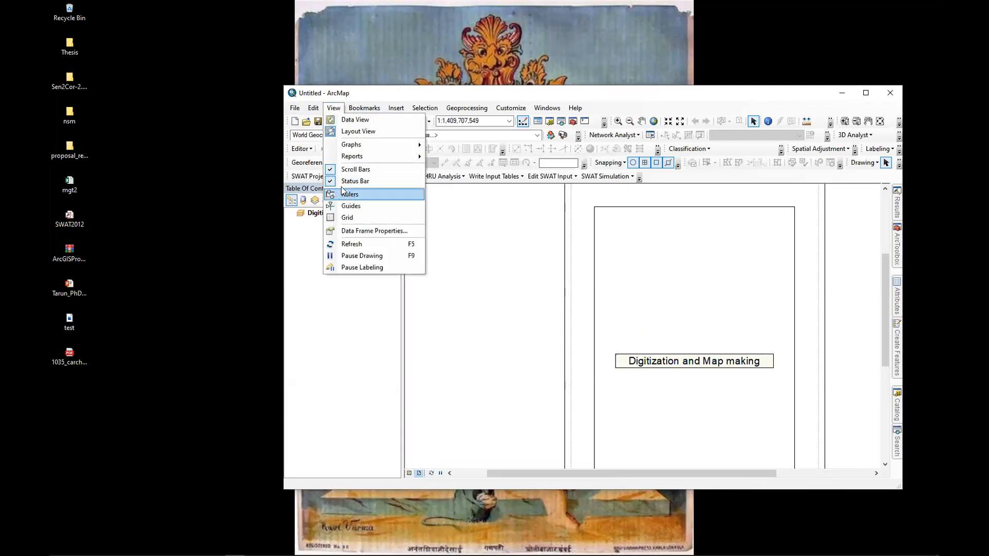
left_click(350, 195)
Turn on the guides and place two horizontal guides across the layout and two vertical ones at about 75 mm and 140 mm
left_click(333, 108)
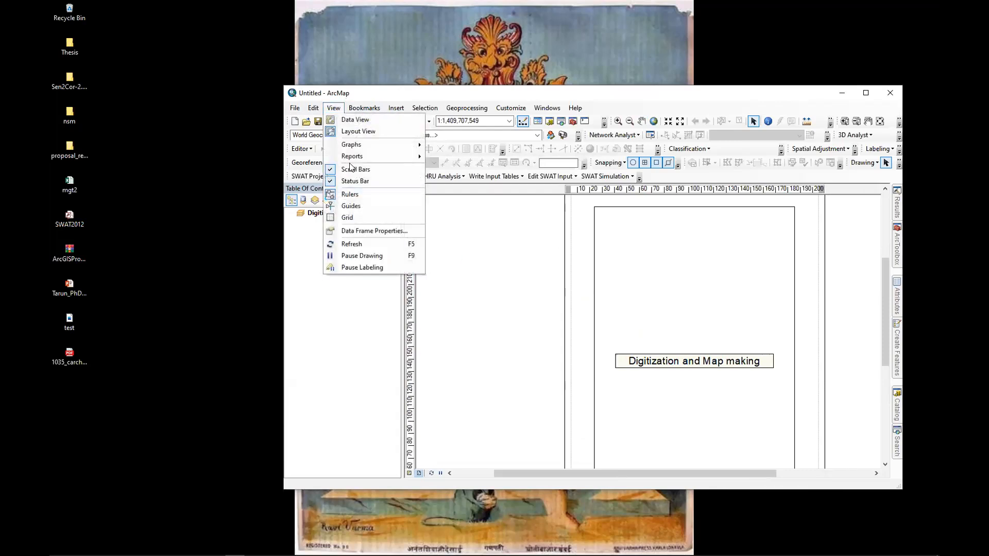
left_click(349, 206)
left_click(411, 290)
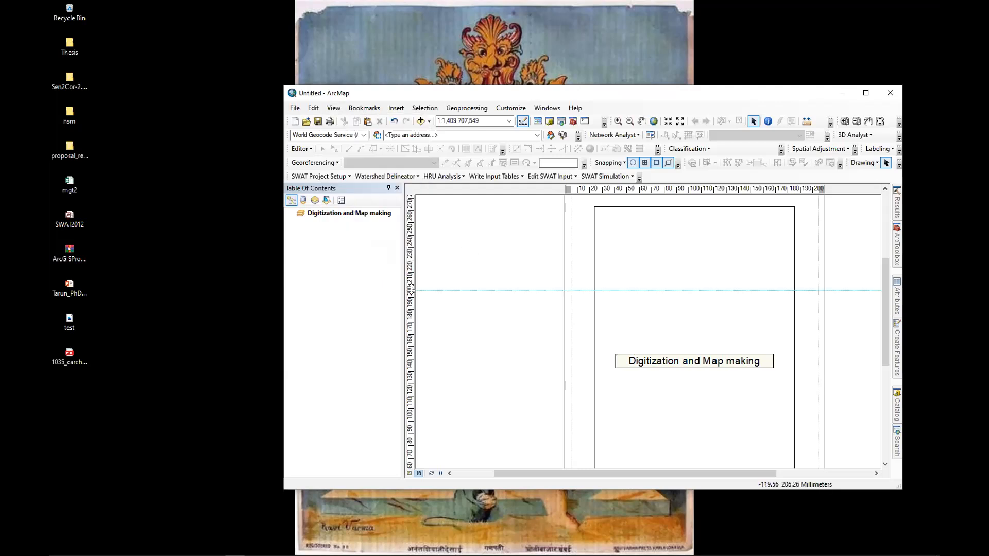
left_click(659, 189)
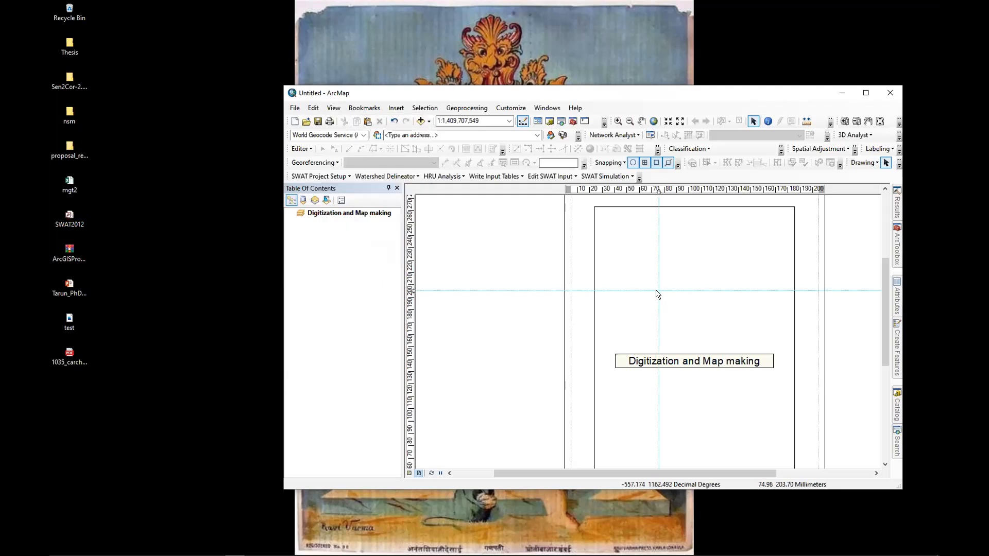
left_click(738, 189)
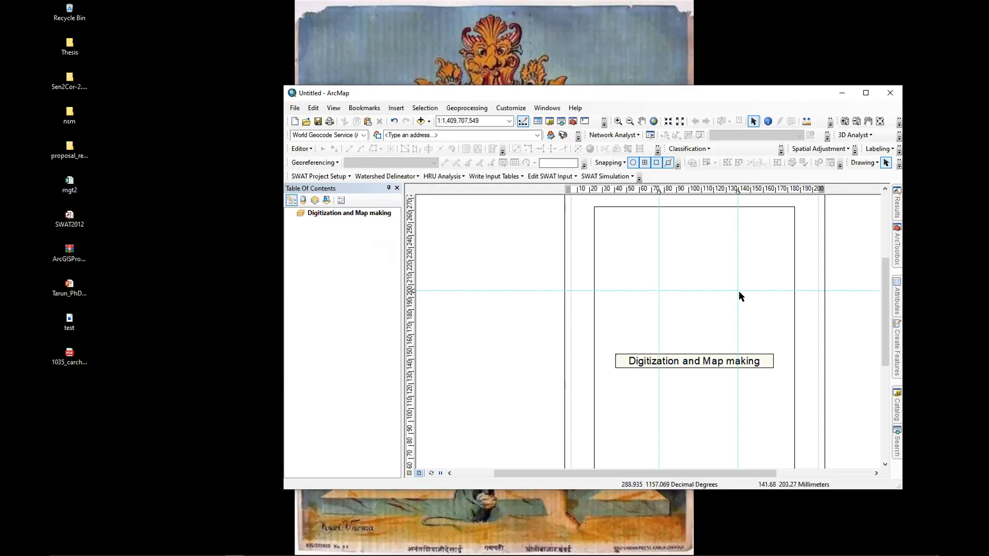
left_click(411, 307)
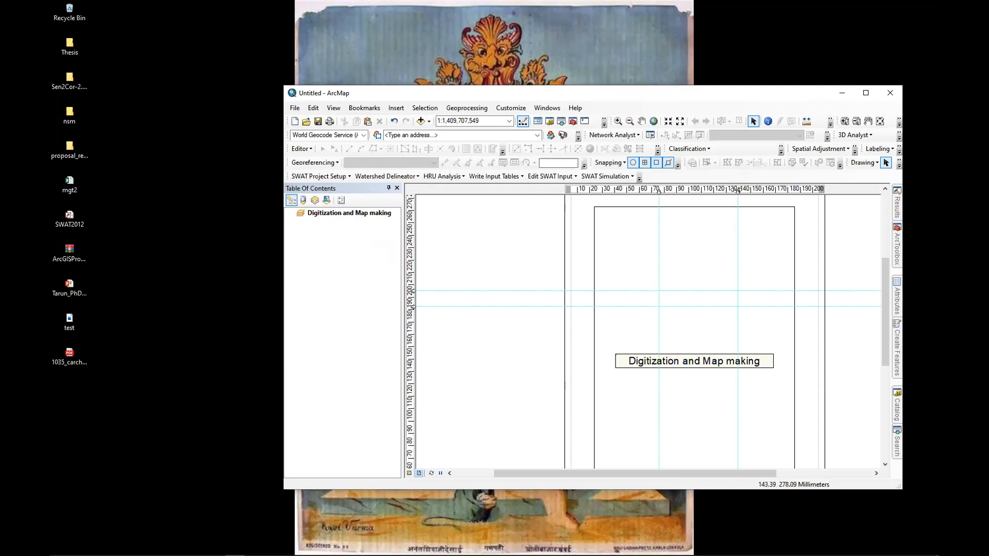
Remove the horizontal and vertical guides from the layout
left_click_drag(737, 189, 658, 221)
left_click_drag(412, 292, 437, 310)
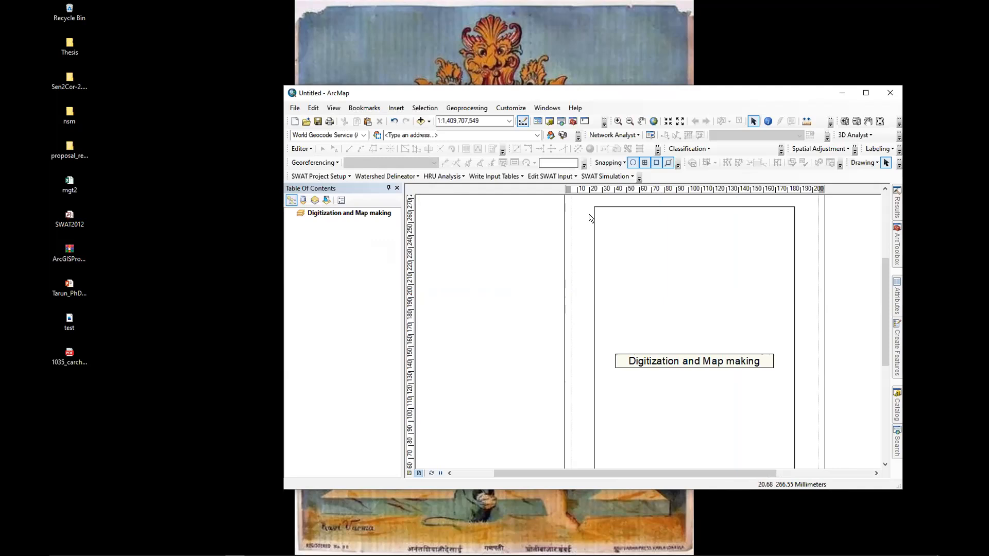
Review the view and insert commands, then switch to Edge and examine the map elements on the stations and Thiessen polygons map
left_click(335, 108)
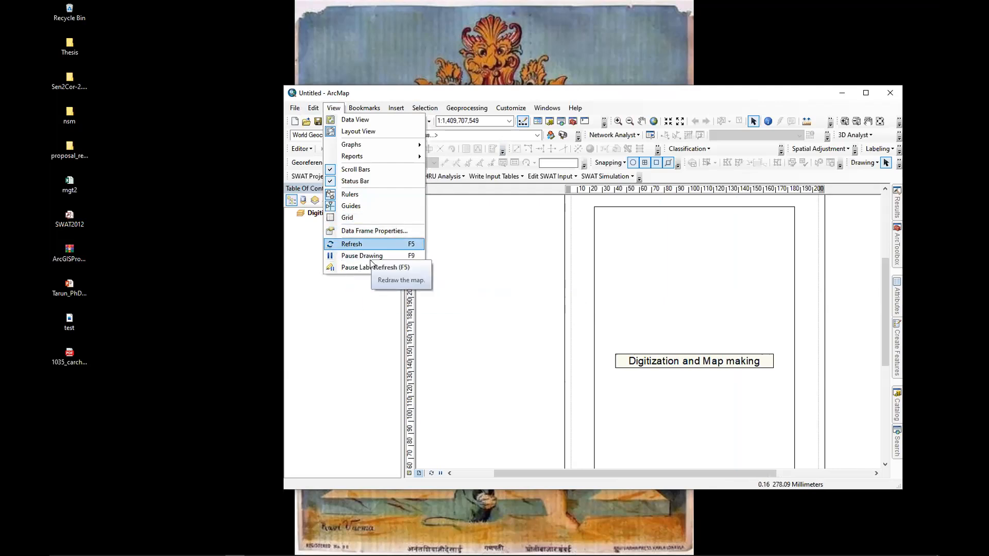
mouse_move(364, 106)
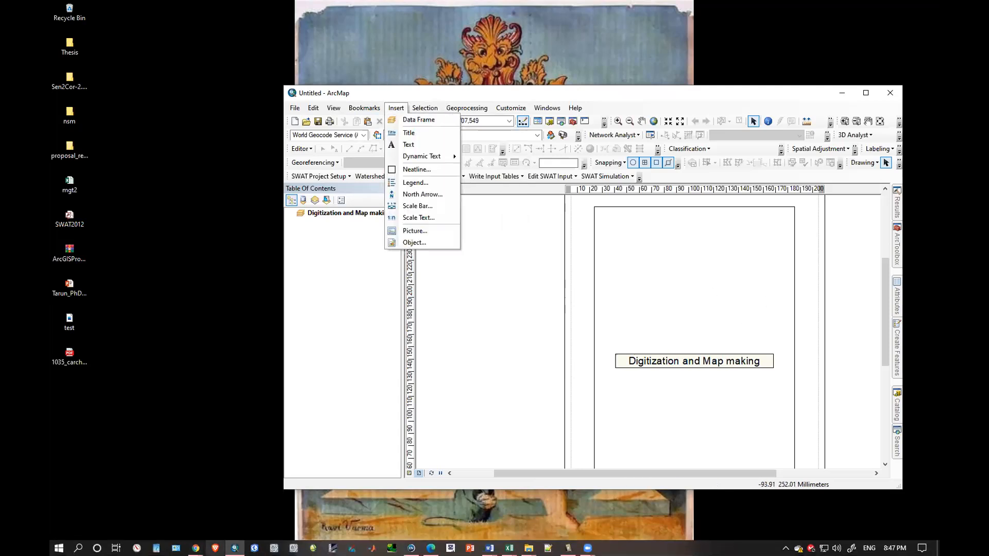
left_click(431, 549)
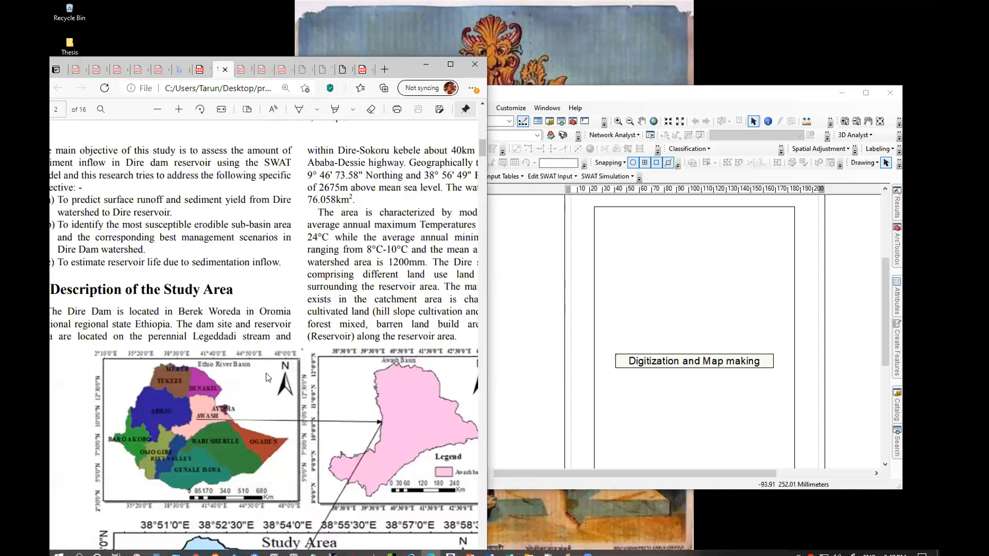
left_click(200, 69)
scroll(252, 402, "down", 5)
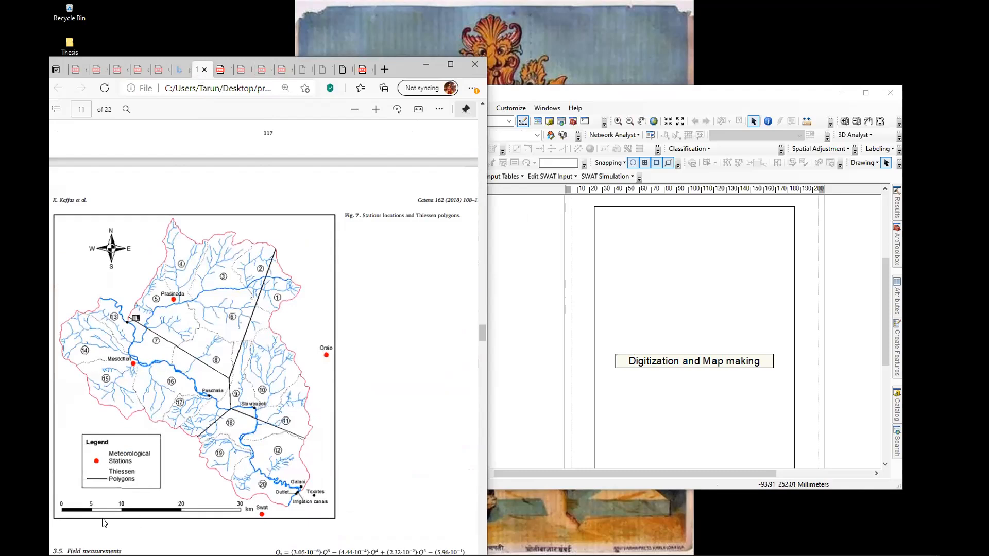
Return to ArcMap and review the commands for inserting map elements, selecting features and geoprocessing
left_click(588, 92)
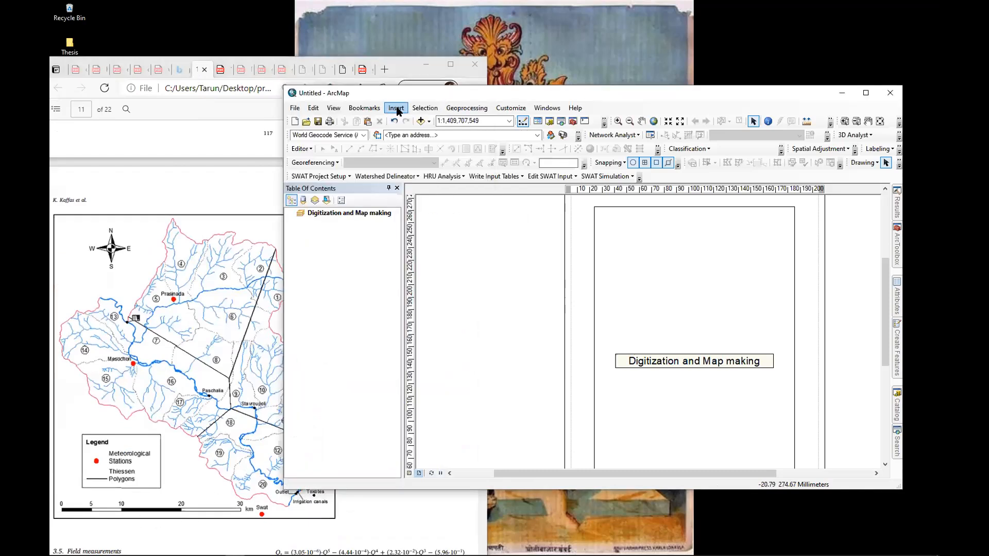
left_click(397, 109)
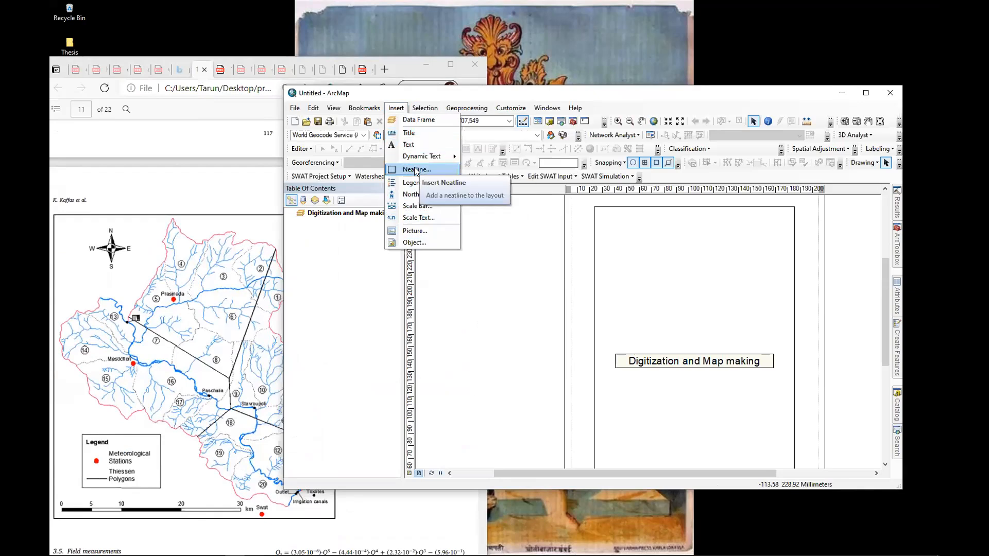
left_click(421, 112)
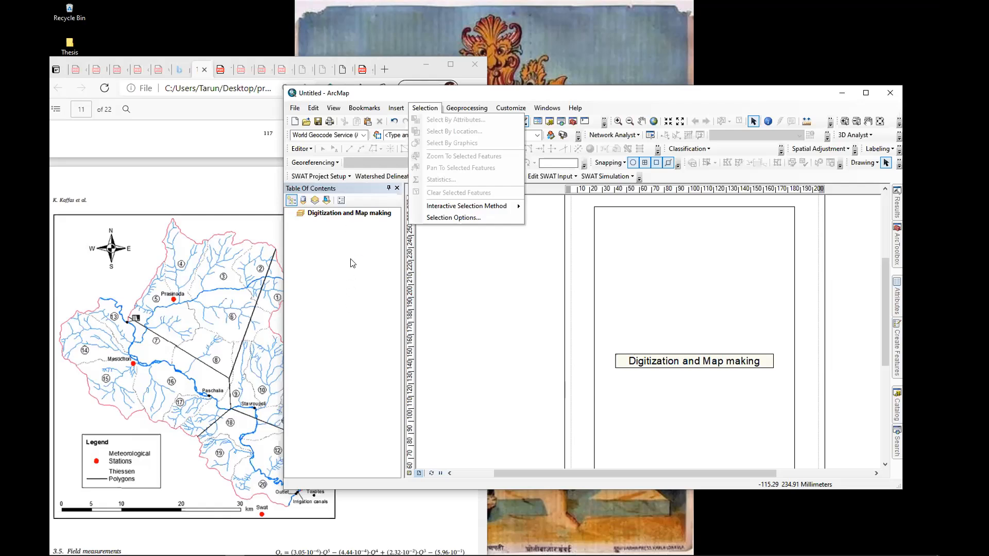
left_click(469, 109)
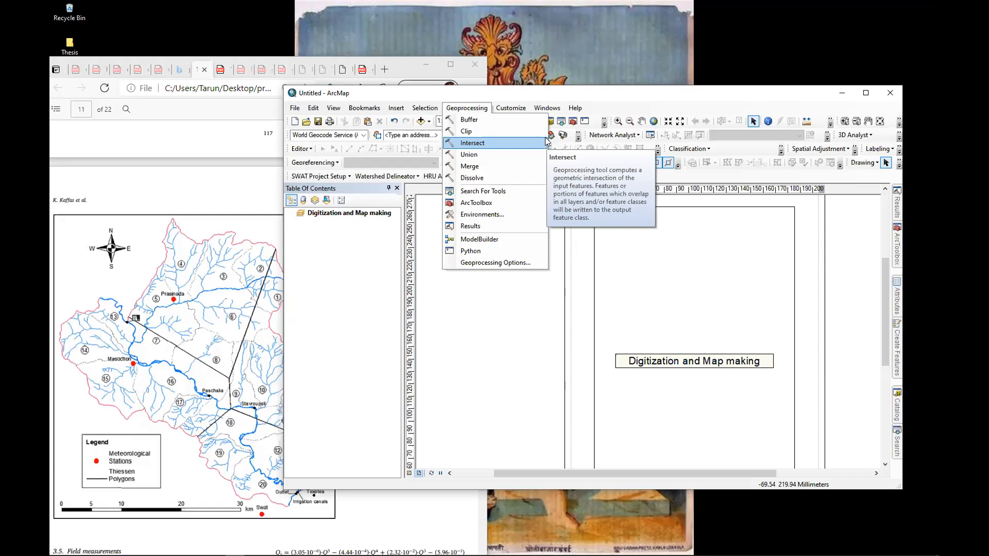
left_click(611, 94)
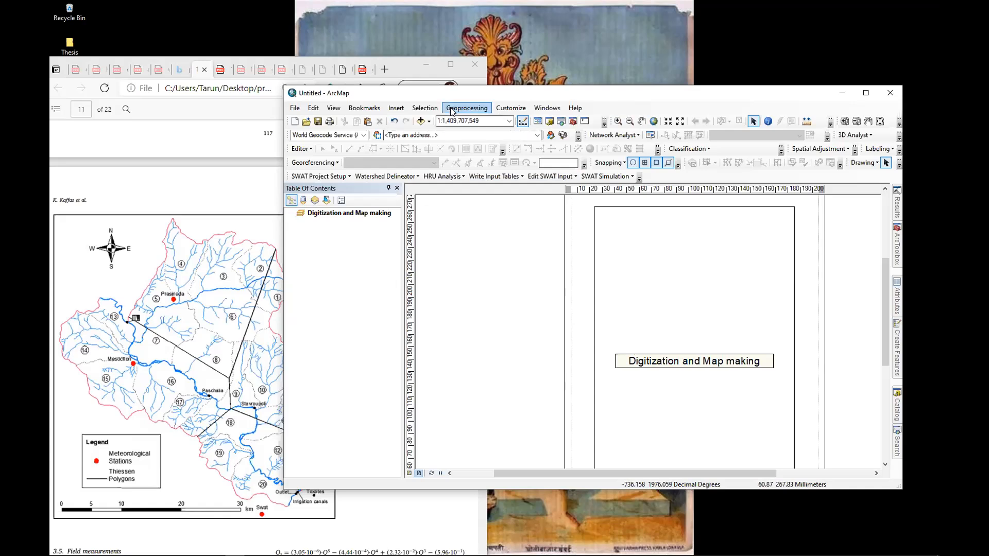
left_click(467, 107)
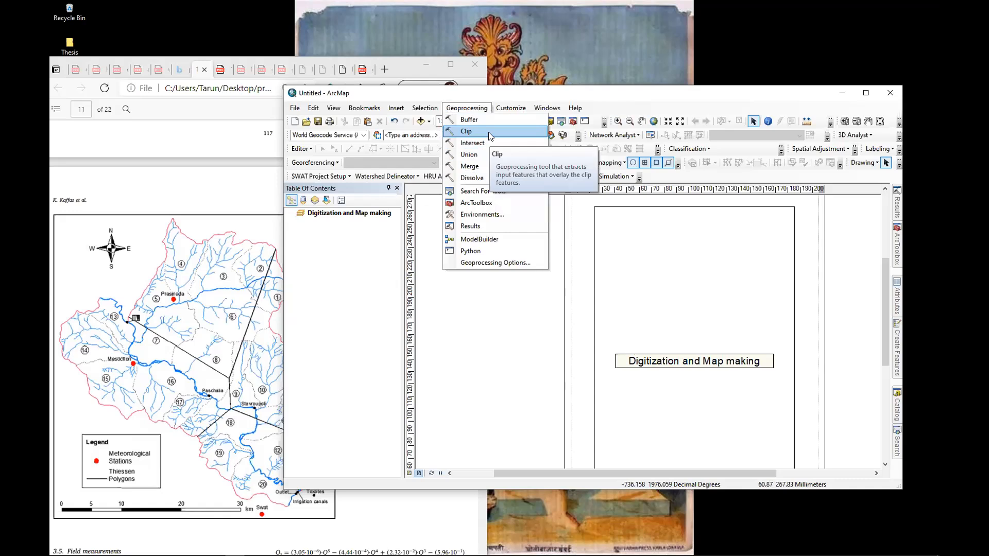
left_click(648, 108)
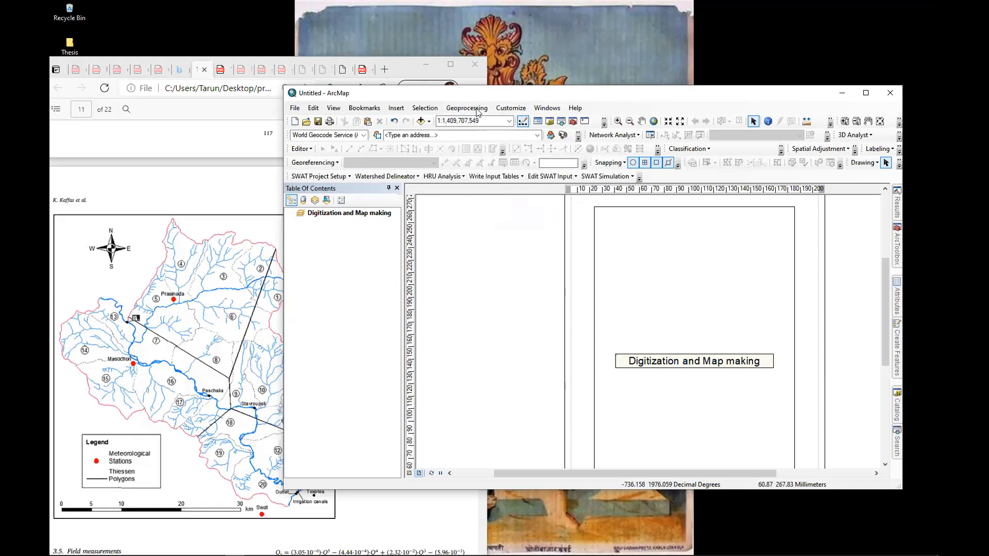
Review the available toolbars and the enabled extensions, then close the extensions list
left_click(511, 108)
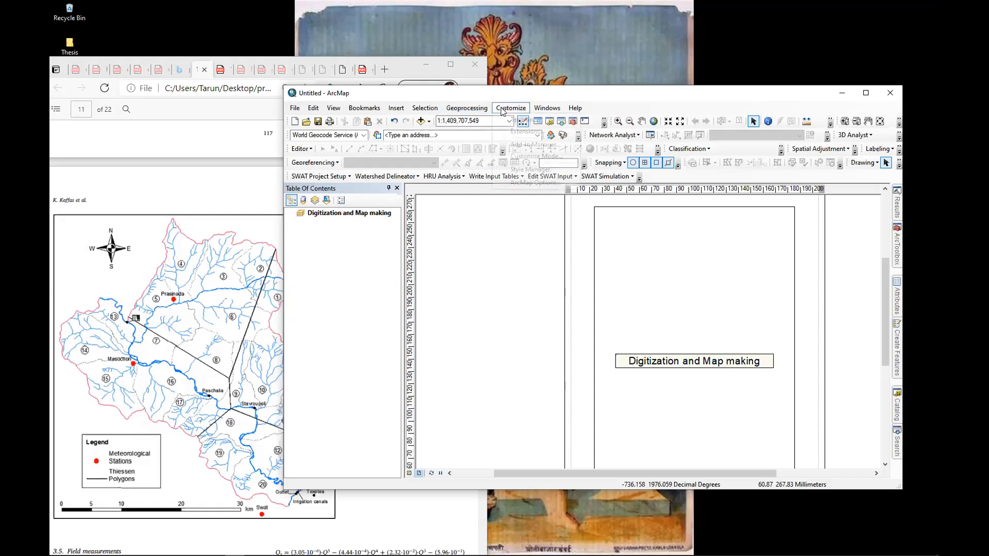
mouse_move(522, 123)
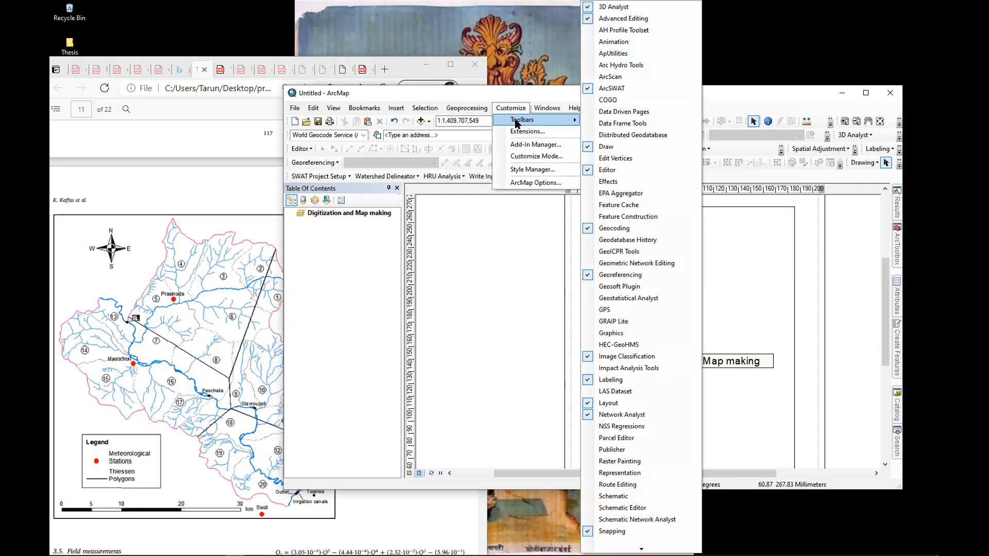
left_click(522, 132)
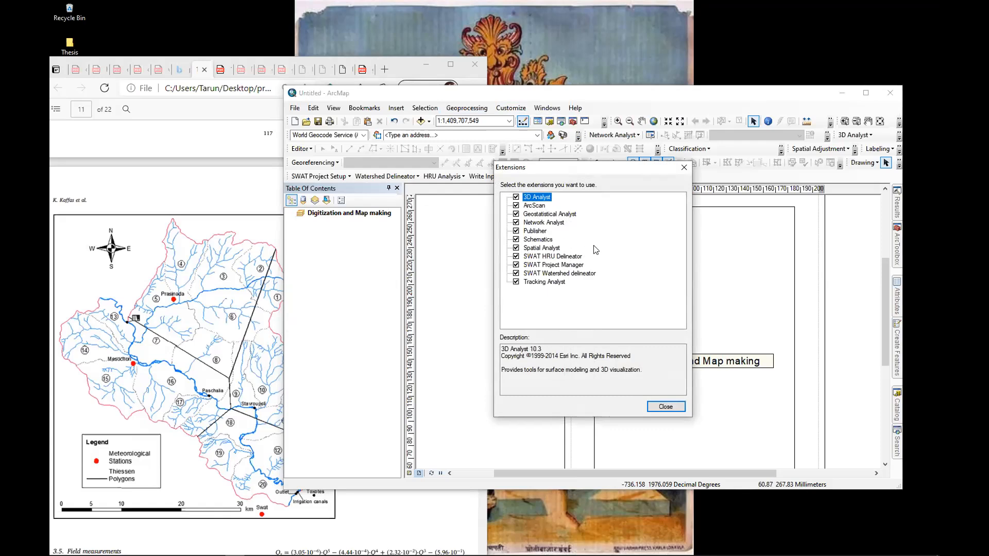
left_click(666, 407)
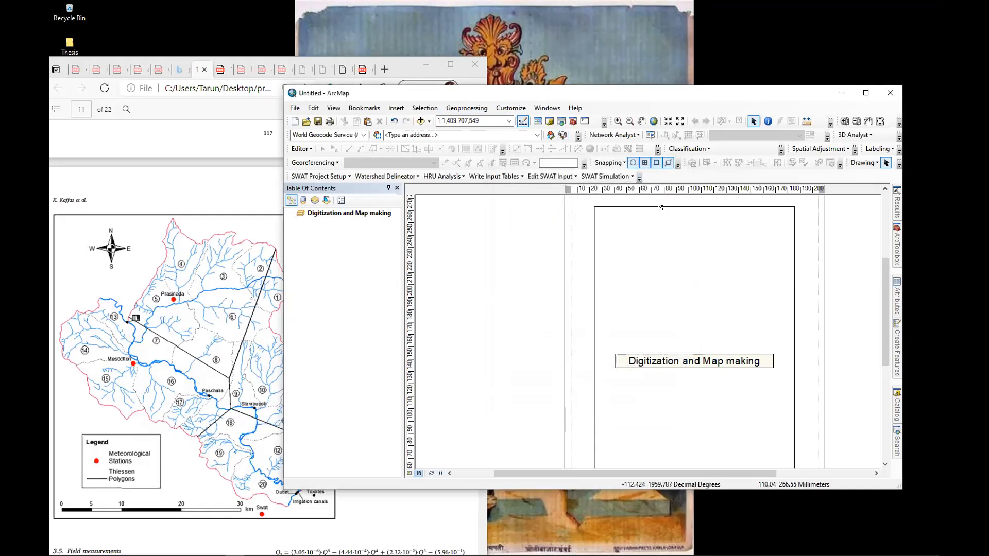
Set the general ArcMap option for rolling the mouse wheel forward to Zooms In and accept the change
left_click(512, 107)
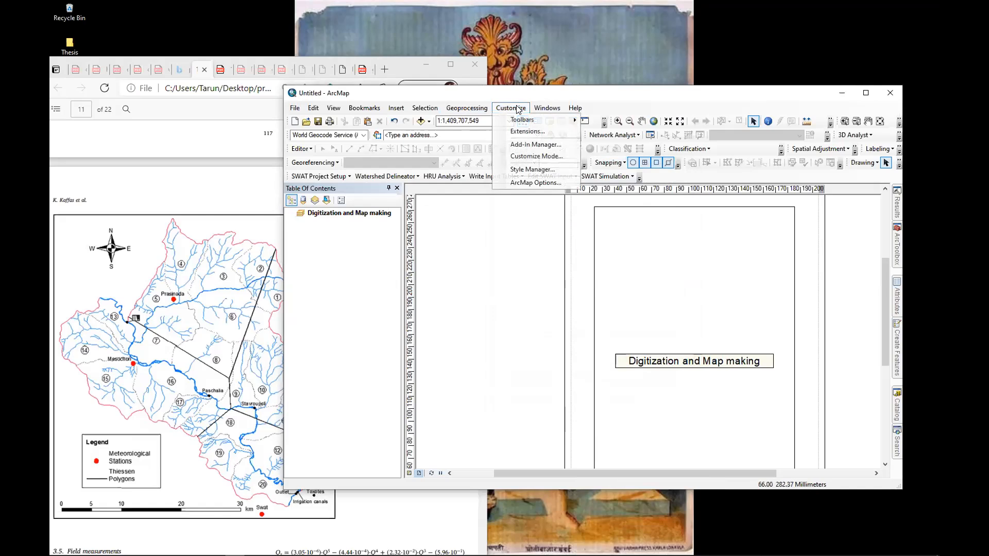
left_click(534, 184)
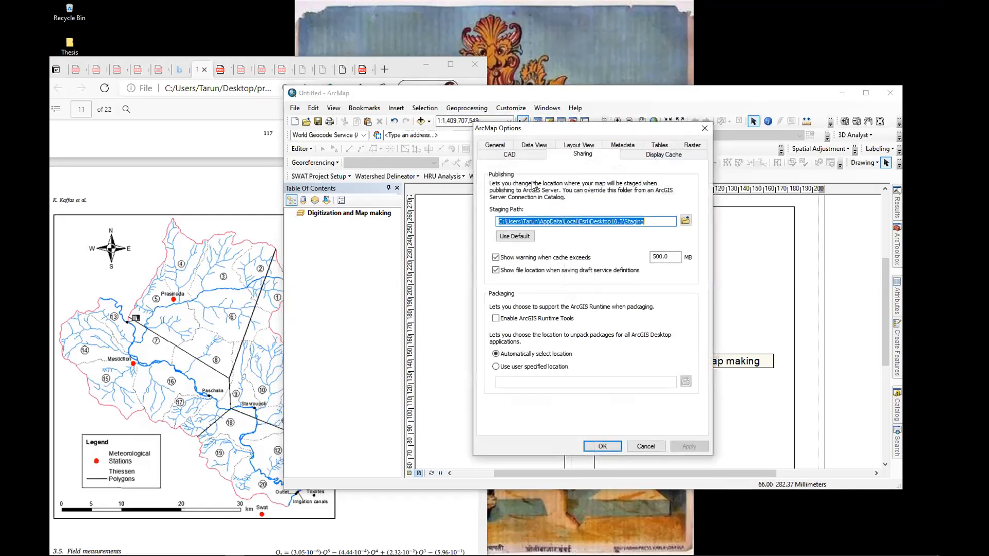
left_click_drag(540, 129, 450, 153)
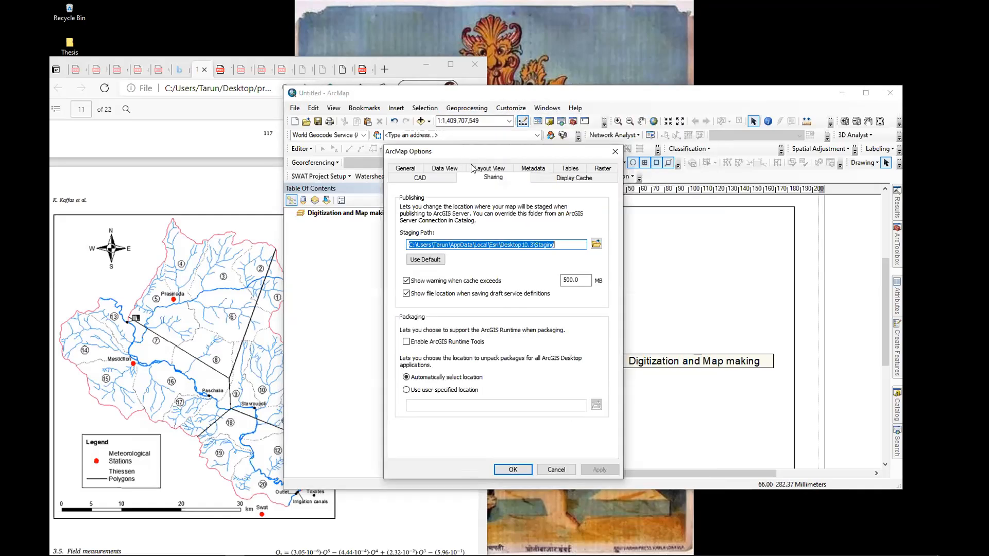
left_click(406, 168)
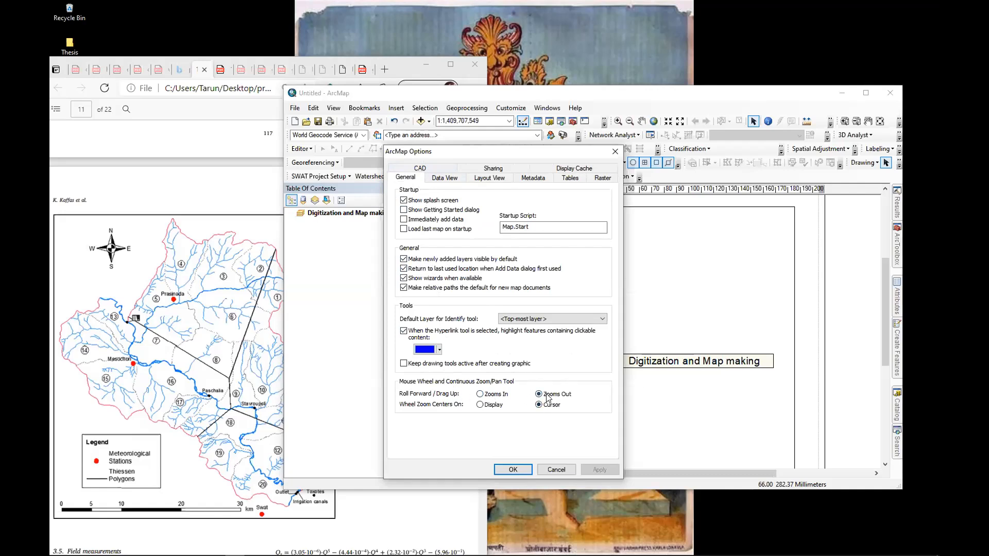
left_click(480, 394)
left_click(594, 470)
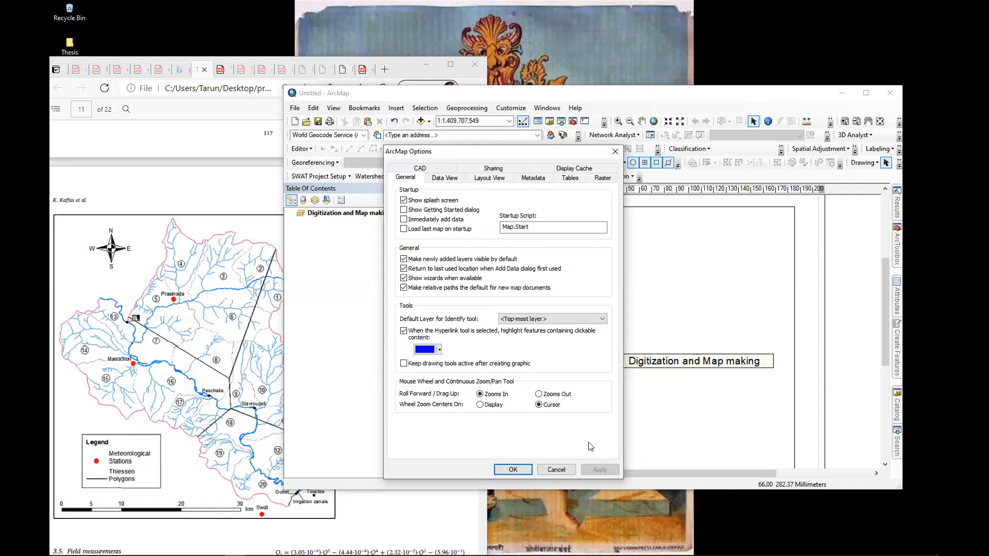
left_click(516, 468)
Test the mouse wheel zoom direction by repeatedly zooming in and out on the layout page
scroll(614, 319, "up", 5)
scroll(614, 319, "down", 7)
scroll(614, 319, "up", 4)
scroll(614, 319, "down", 5)
scroll(614, 319, "up", 5)
scroll(614, 319, "down", 2)
scroll(614, 318, "up", 3)
scroll(614, 319, "down", 3)
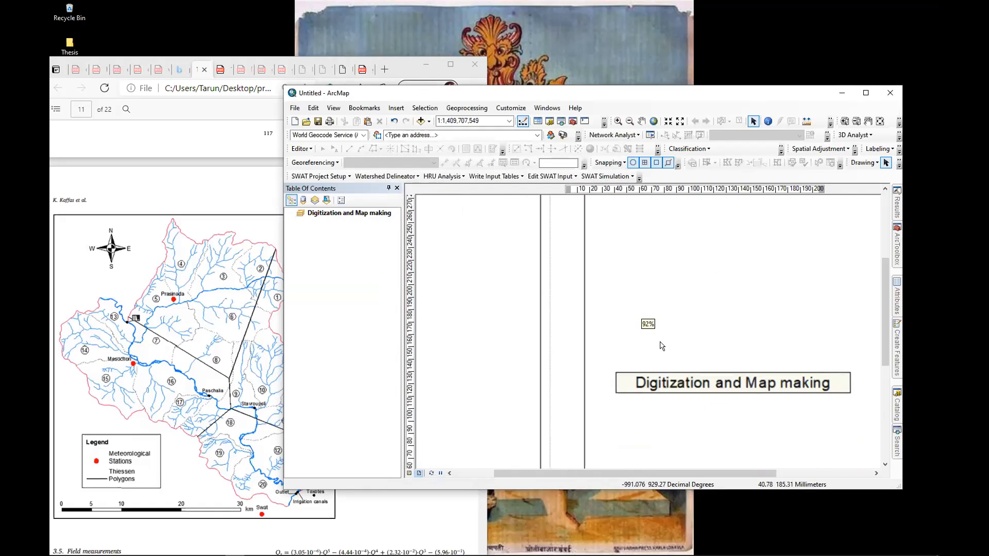
scroll(628, 324, "up", 4)
scroll(629, 323, "down", 2)
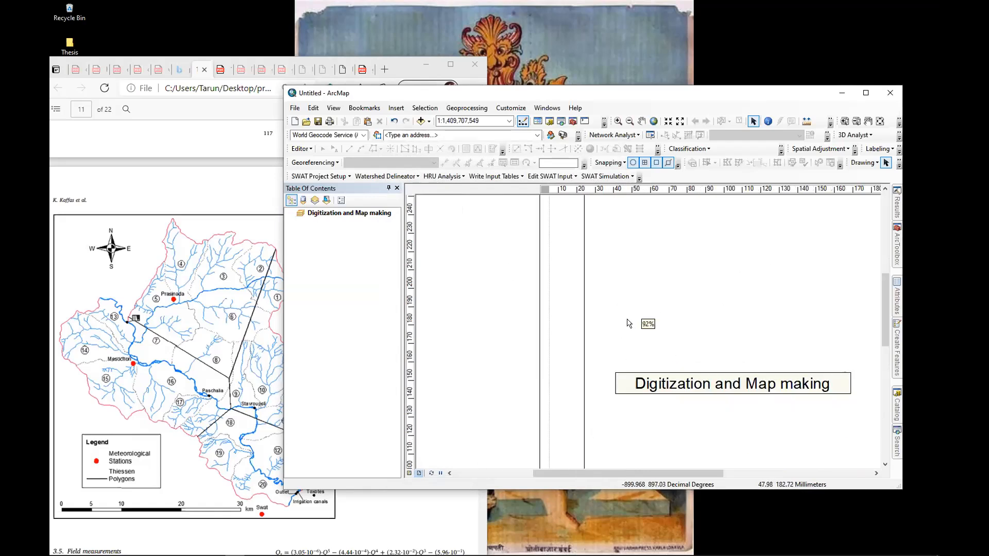
scroll(628, 323, "up", 2)
scroll(585, 295, "down", 2)
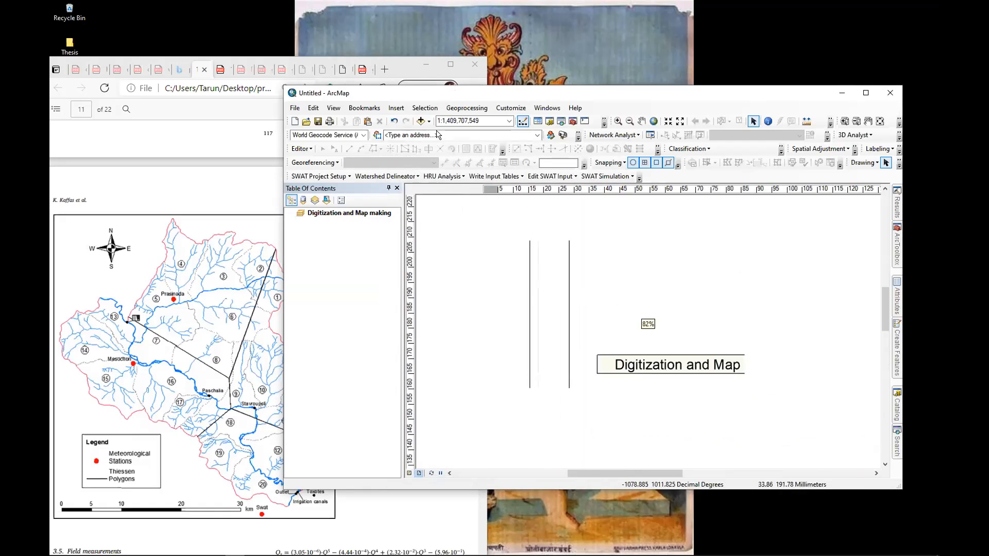
Reopen the ArcMap options and review the general and data view settings
left_click(466, 108)
mouse_move(511, 107)
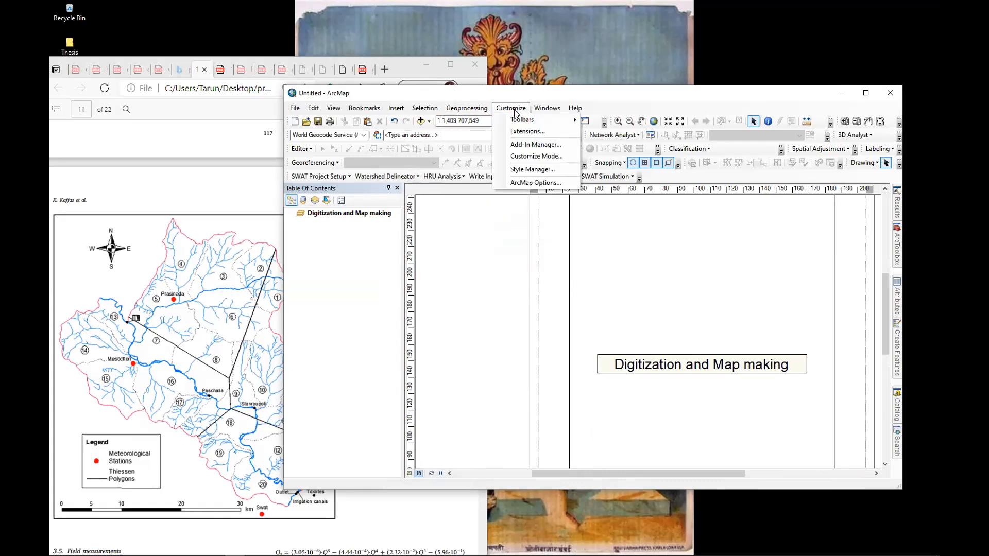
left_click(526, 189)
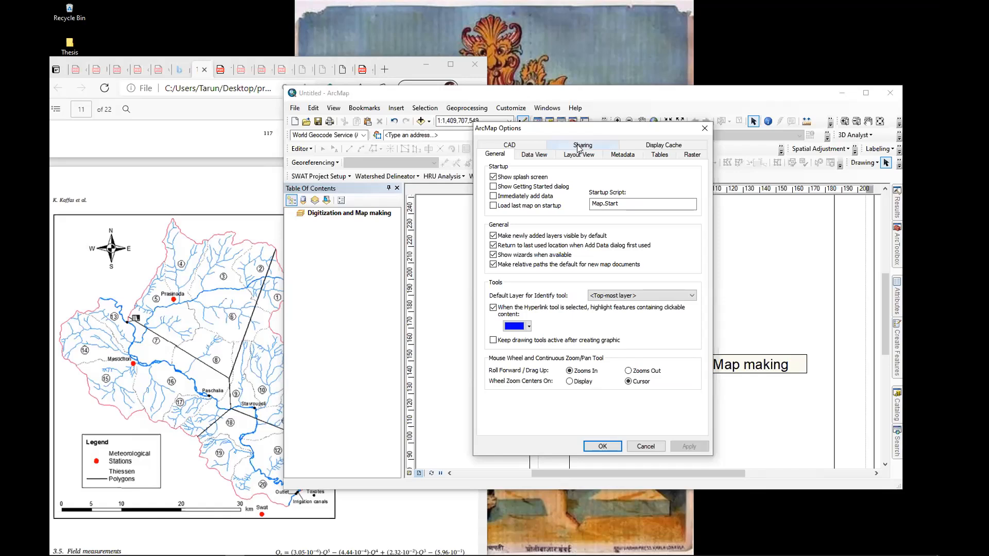
left_click(536, 156)
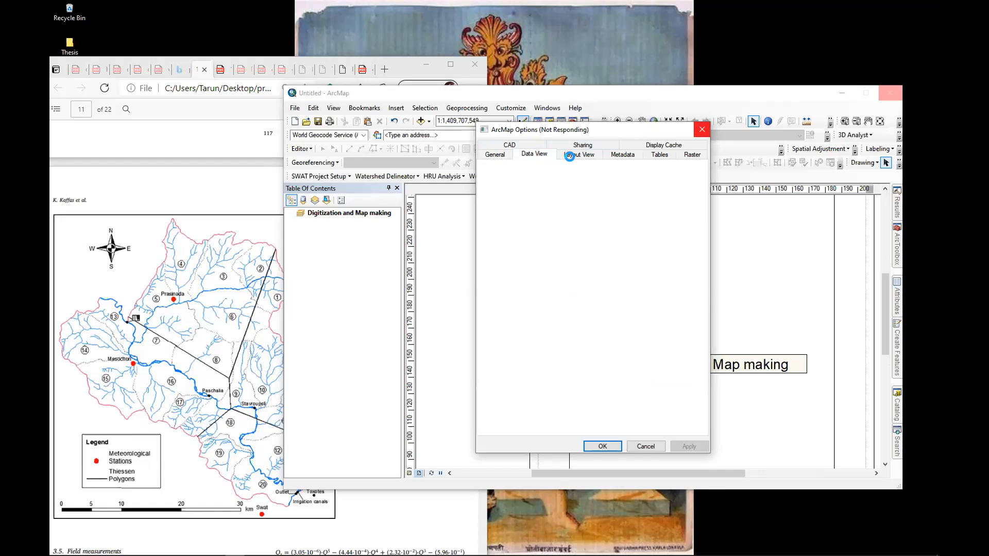
left_click(569, 156)
left_click(535, 155)
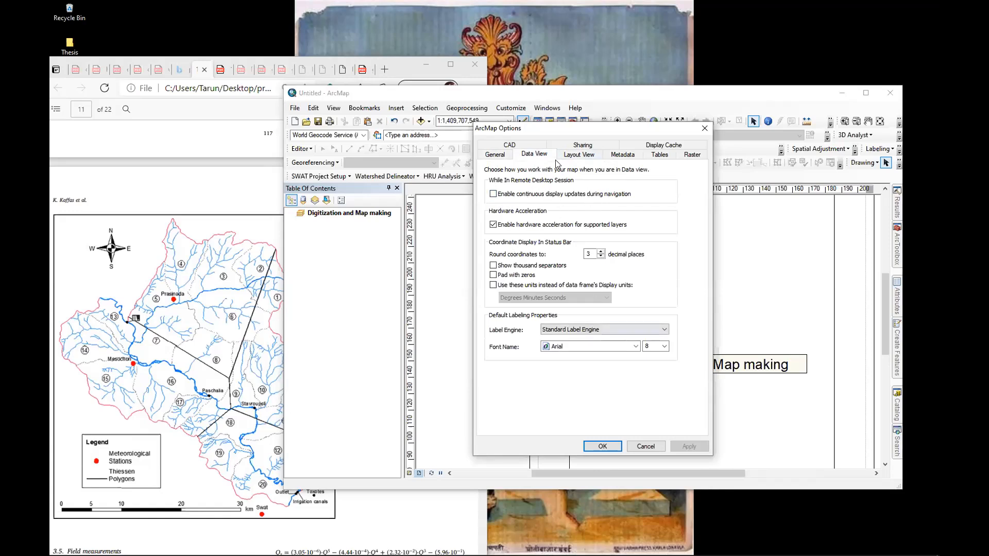
Enable snapping of layout elements to the grid, rulers and margins in the layout view options and apply it
left_click(573, 157)
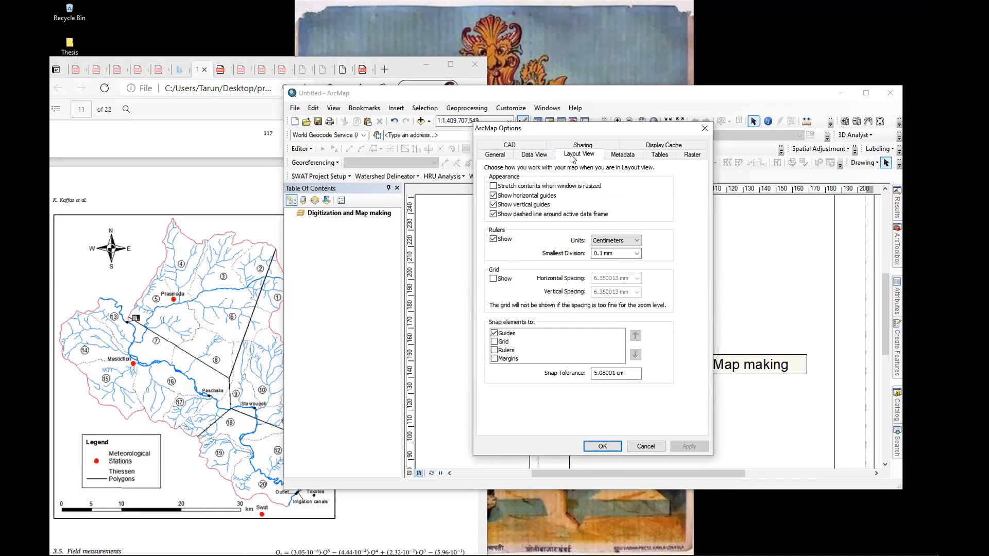
left_click(493, 342)
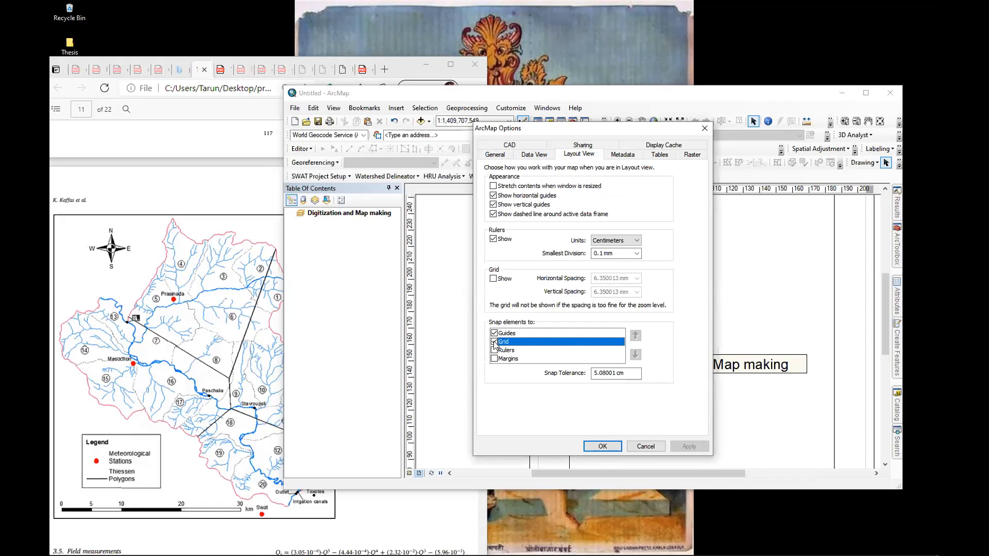
left_click(494, 351)
left_click(494, 359)
left_click(681, 446)
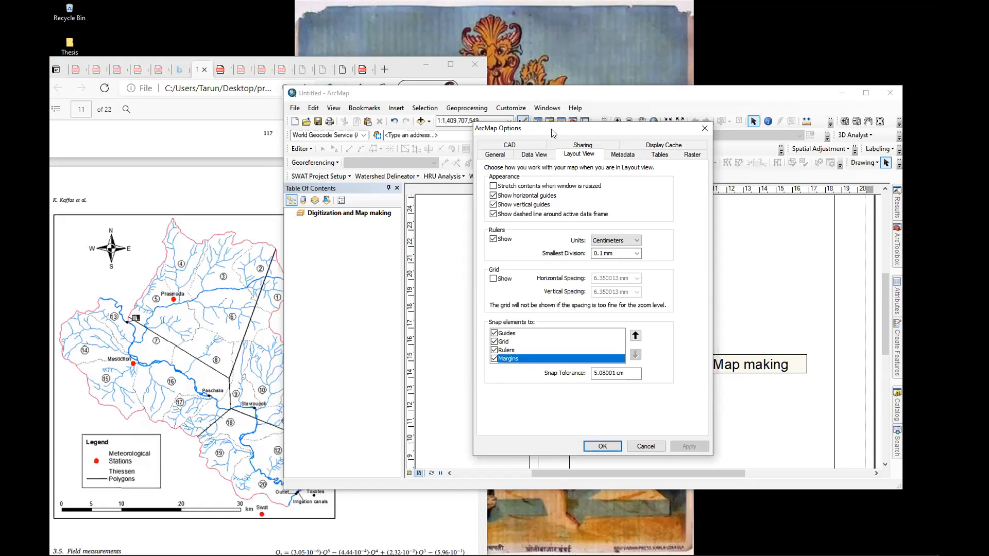
Review the sharing, metadata, tables and raster settings in the ArcMap options, then close the dialog
left_click_drag(546, 128, 323, 143)
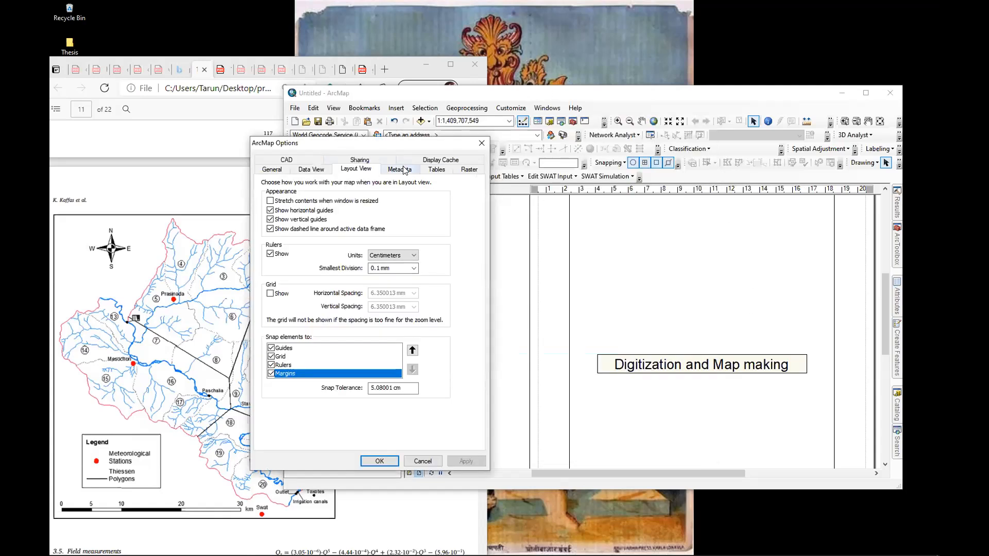
left_click(360, 159)
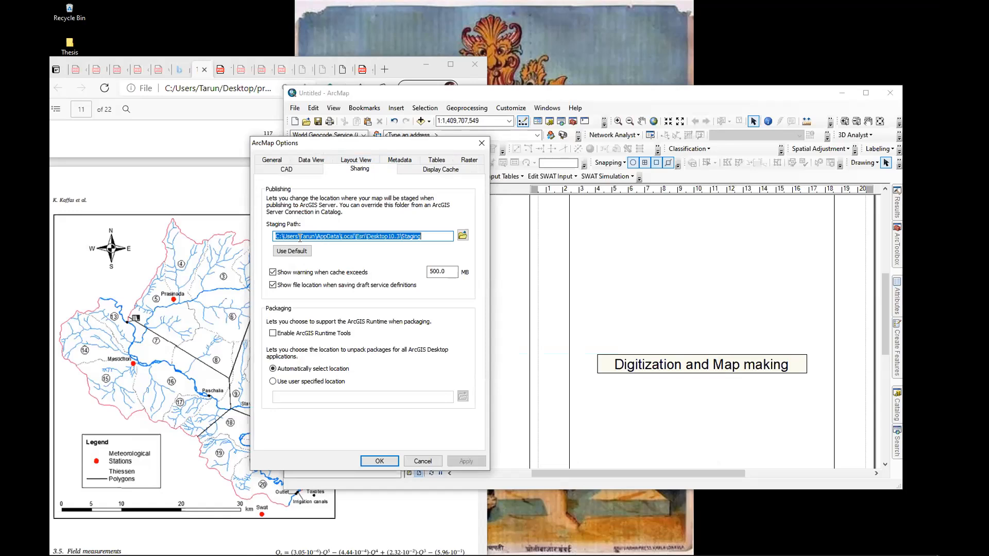
left_click(402, 162)
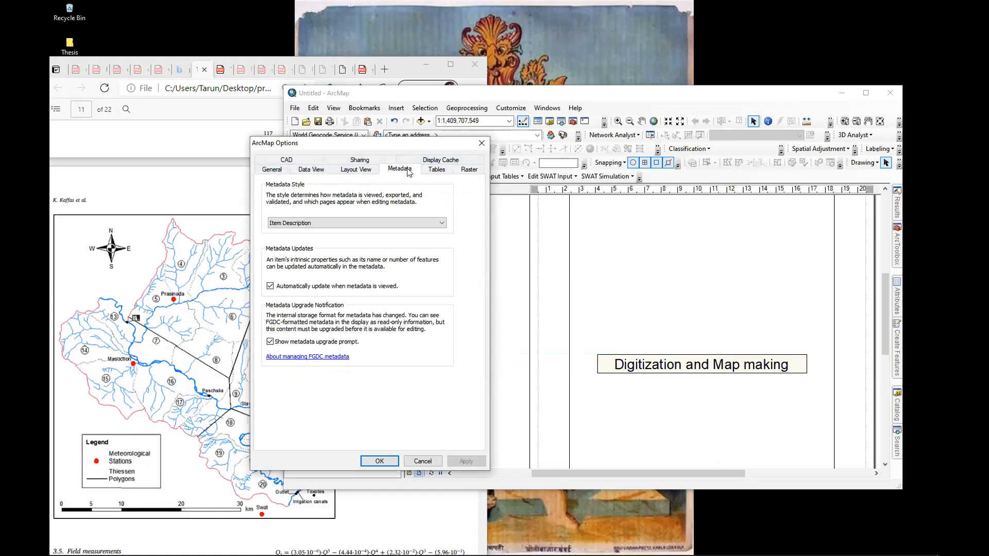
left_click(378, 162)
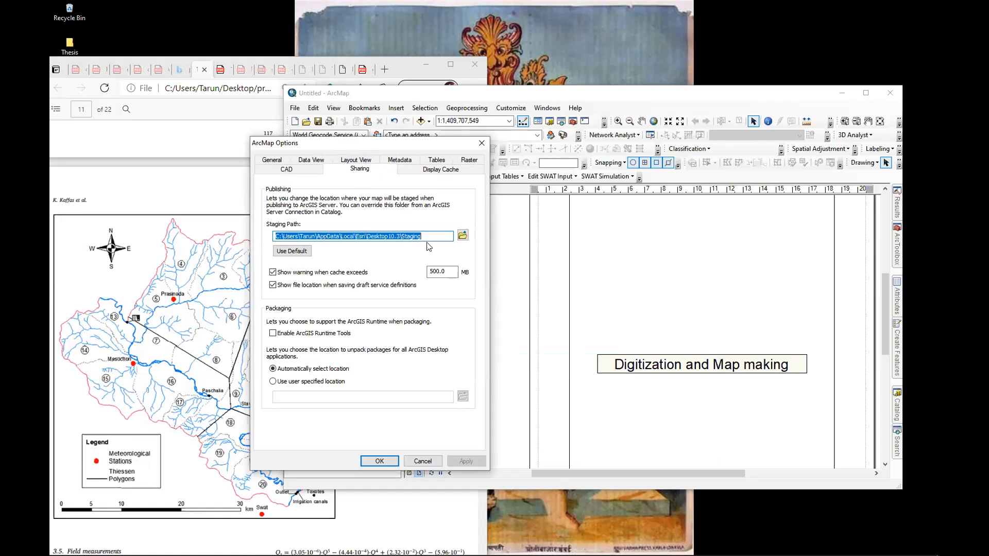
left_click(442, 168)
left_click(444, 162)
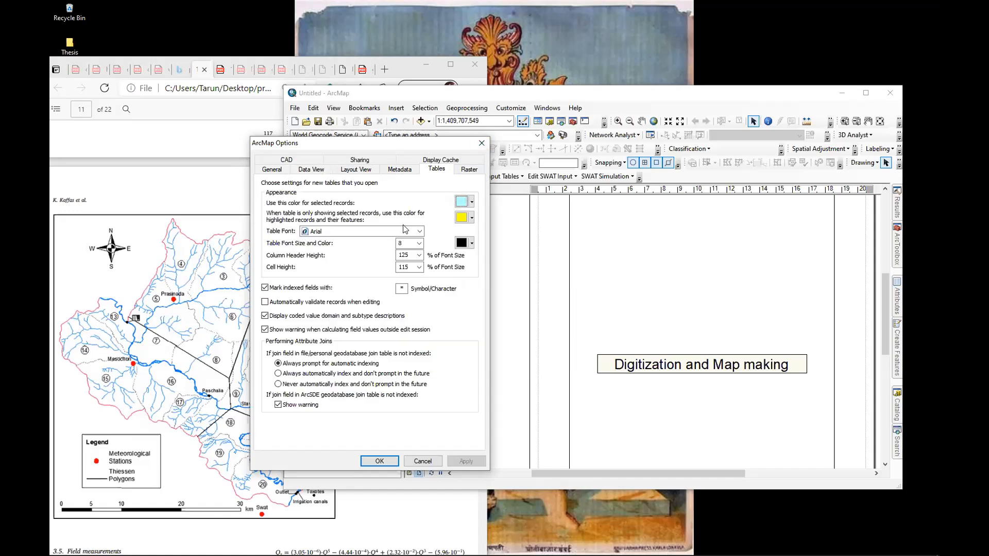
left_click(460, 170)
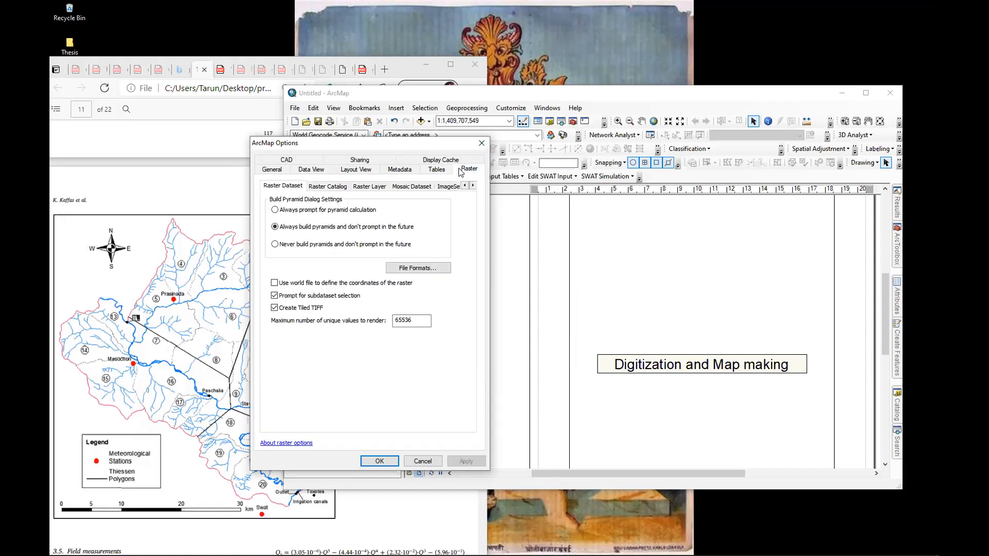
left_click(478, 143)
Examine the ESRI style categories in the Style Manager, then close it
left_click(511, 109)
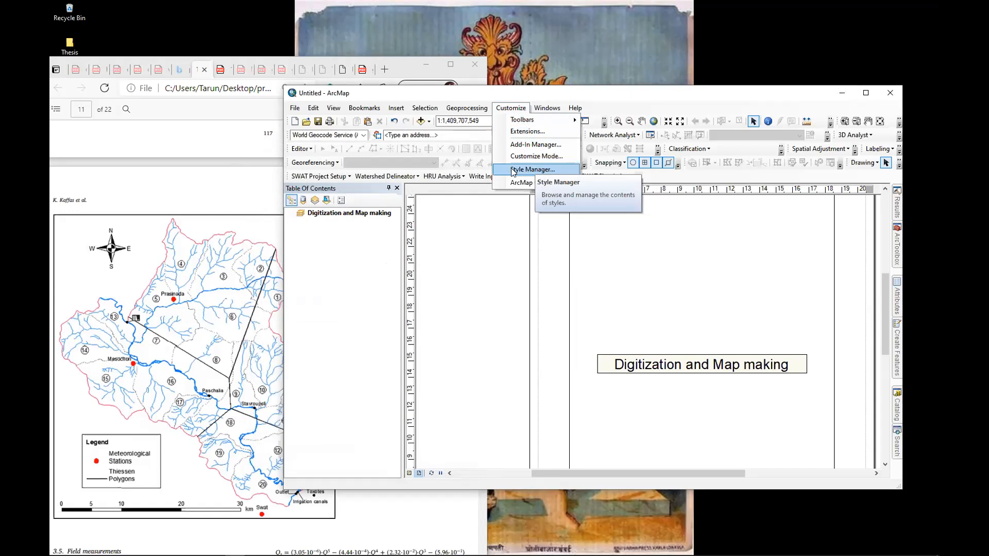
left_click(542, 168)
left_click(186, 186)
left_click(162, 195)
scroll(302, 257, "up", 1)
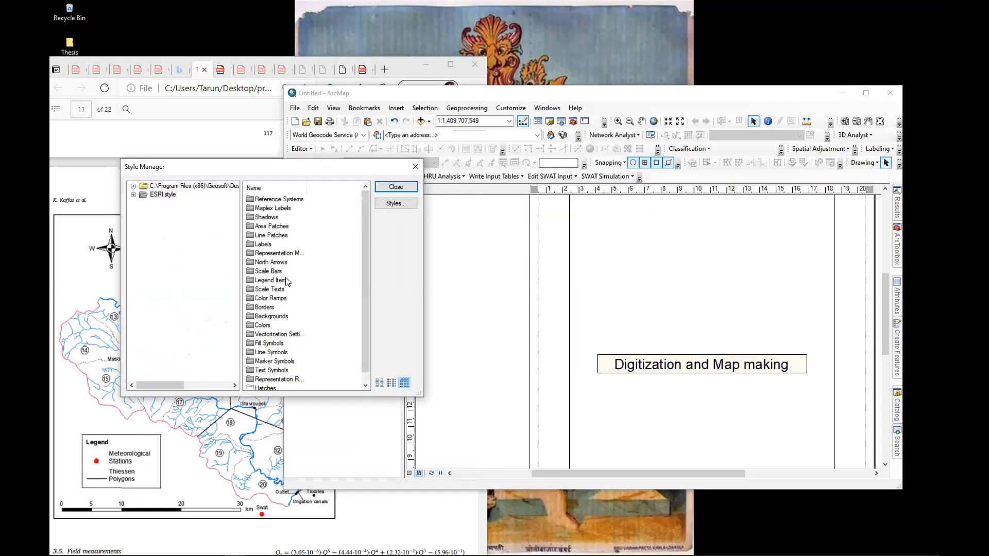
scroll(284, 280, "down", 1)
left_click(415, 167)
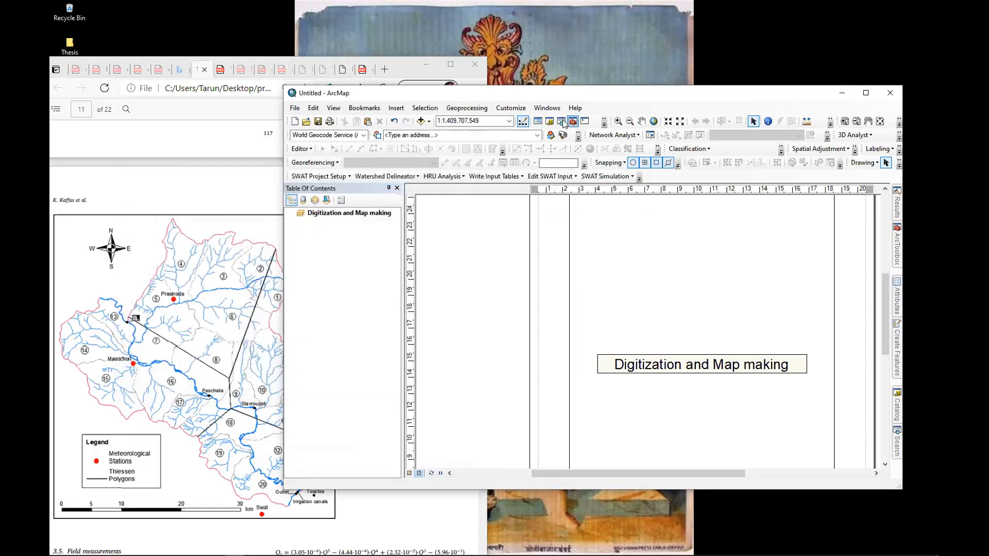
Review the geoprocessing and selection commands once more
left_click(474, 109)
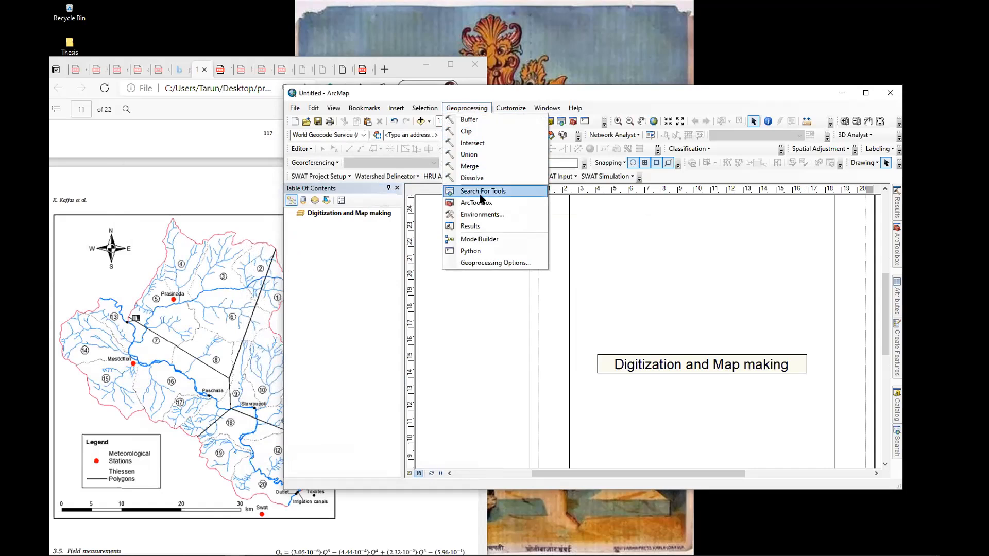
mouse_move(427, 110)
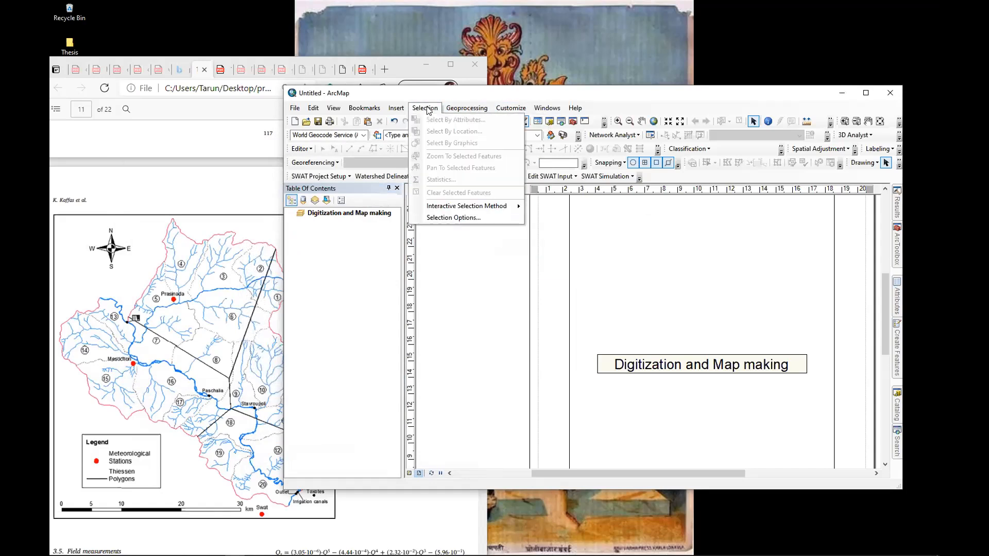
mouse_move(466, 109)
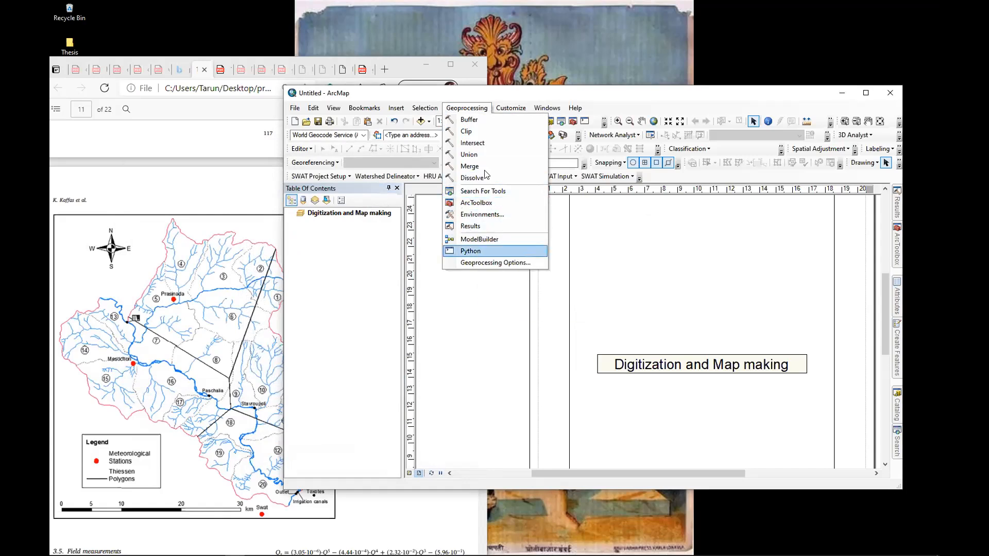
left_click(611, 95)
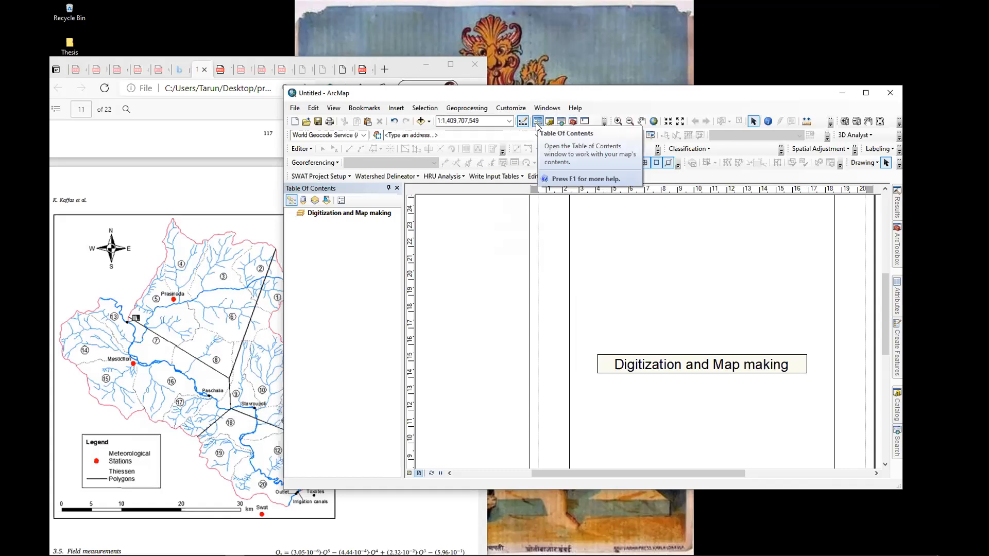
Set the Table Of Contents to auto-hide, then open the Catalog window to view its folder connections and collapse it
left_click(339, 213)
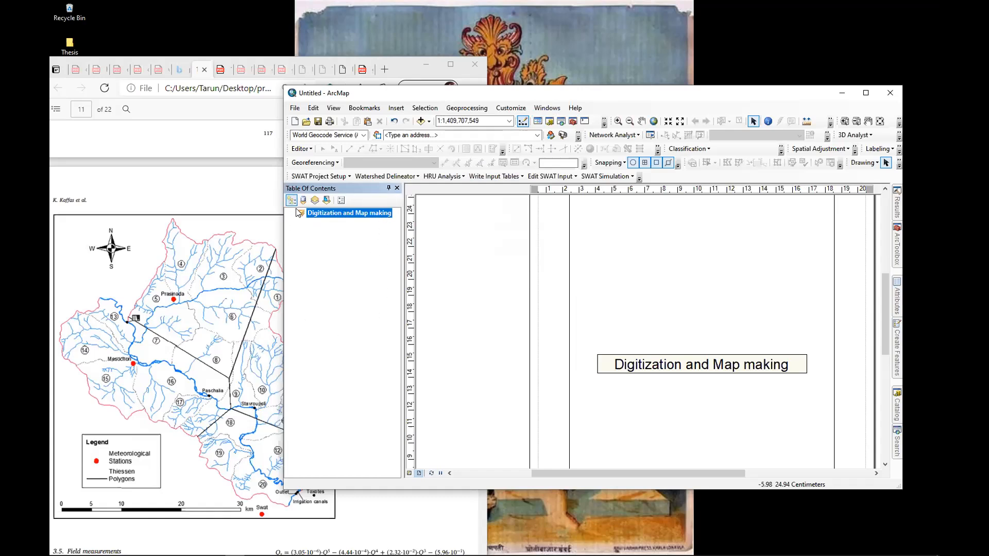
left_click(388, 188)
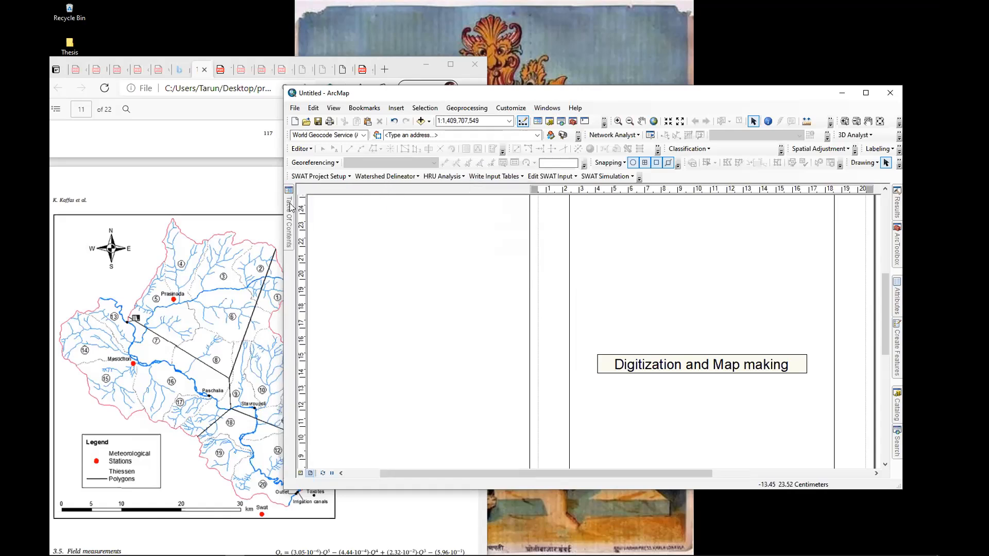
left_click(549, 121)
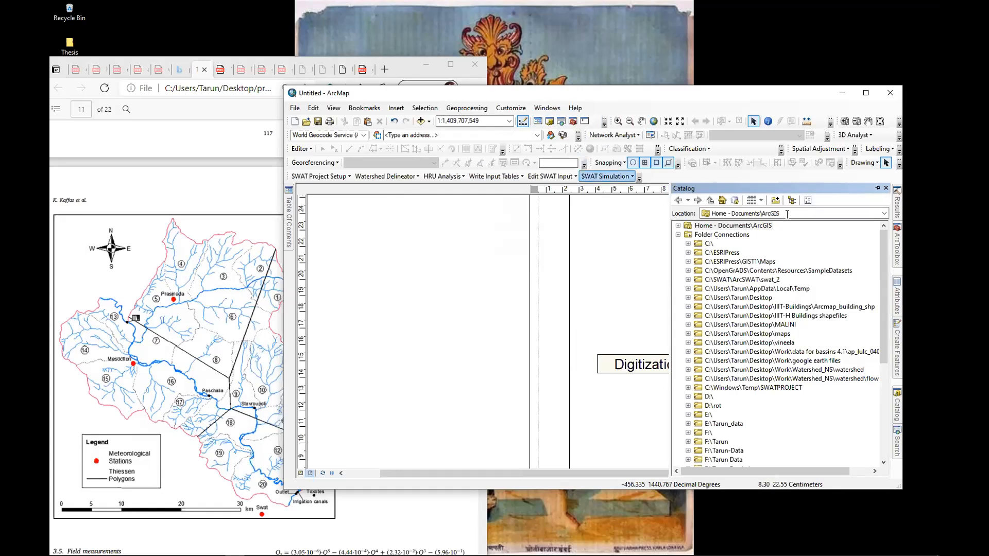
left_click(877, 189)
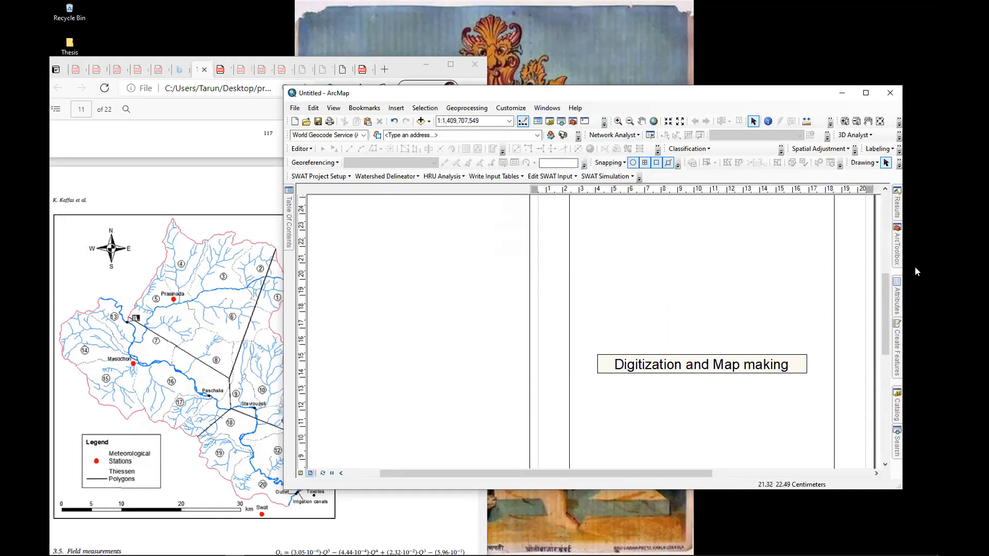
Search locally for "polygon" in the Search window and browse the matching tools
left_click(565, 124)
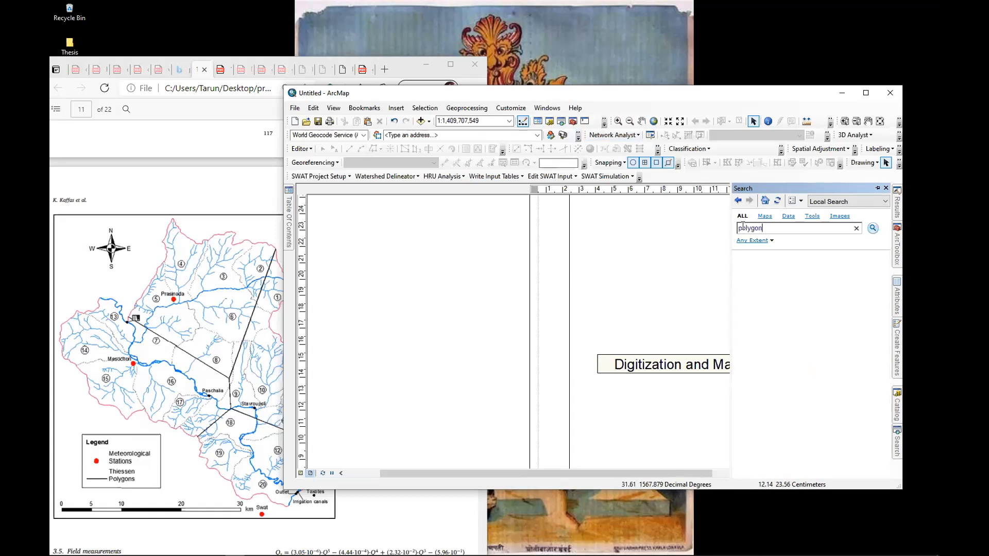
key("Return")
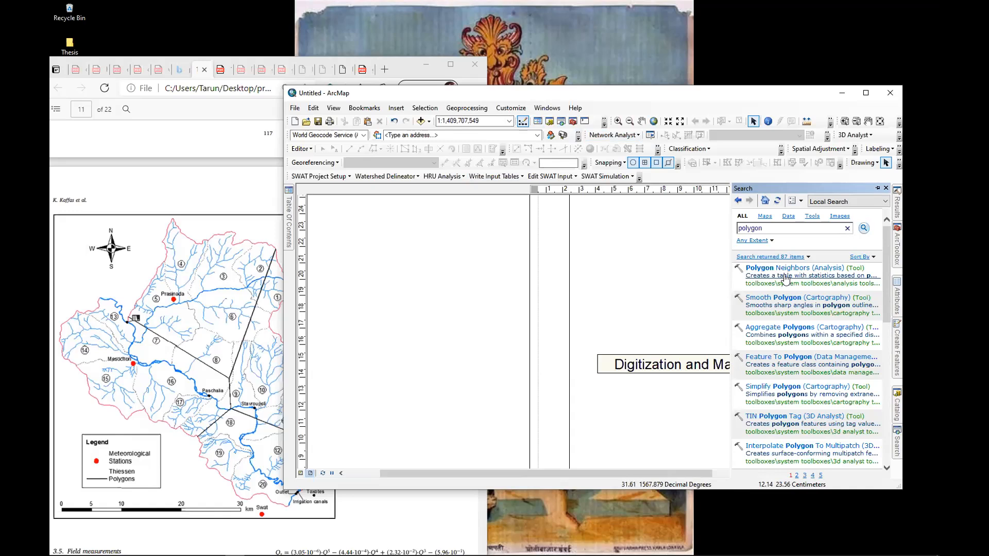
scroll(779, 330, "down", 10)
scroll(775, 379, "up", 3)
scroll(774, 377, "down", 3)
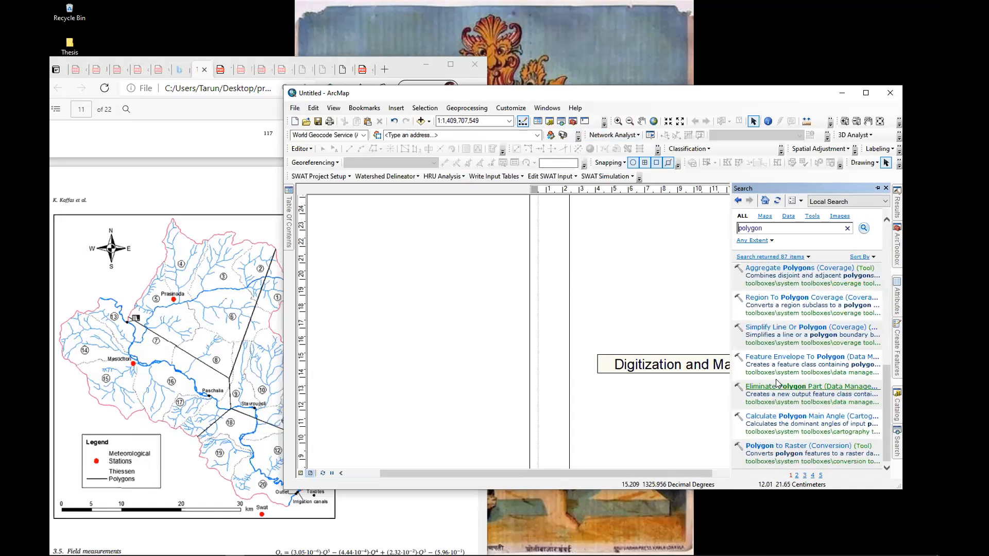
Return to the earlier tool results and clear the "polygon" search term
scroll(775, 381, "up", 5)
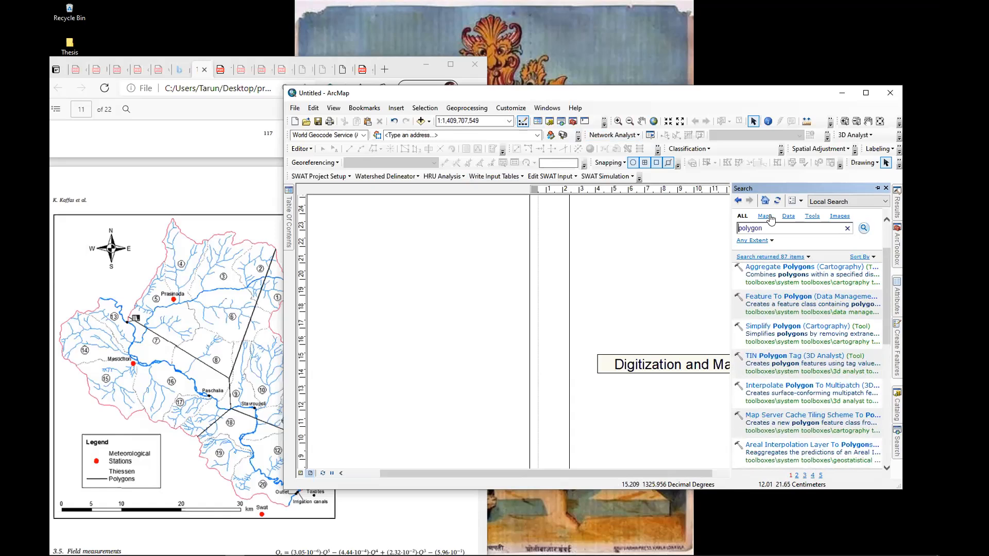
double_click(751, 228)
key("BackSpace")
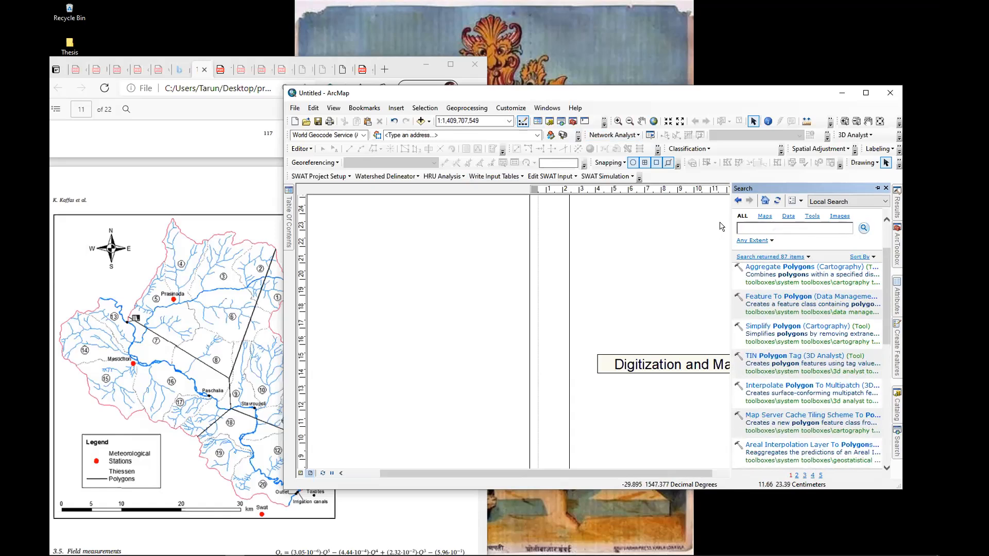
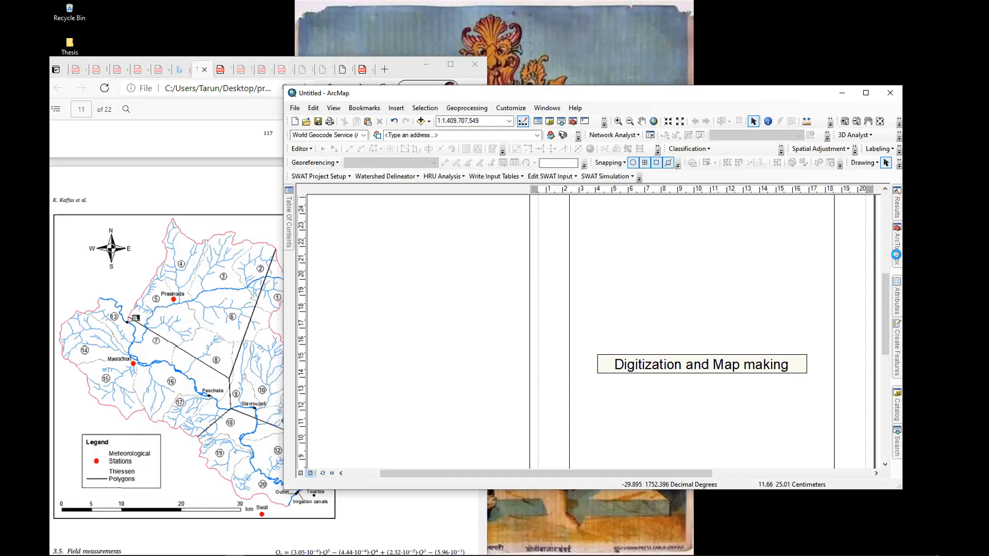
Open ArcToolbox and examine the 3D Features and Conversion toolsets of 3D Analyst Tools, then collapse them
left_click(896, 254)
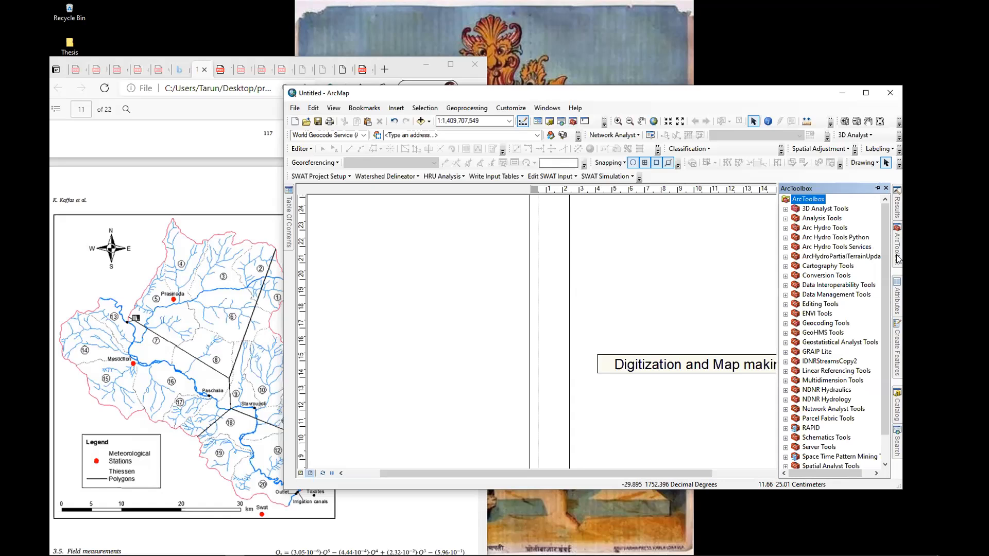
scroll(808, 271, "down", 1)
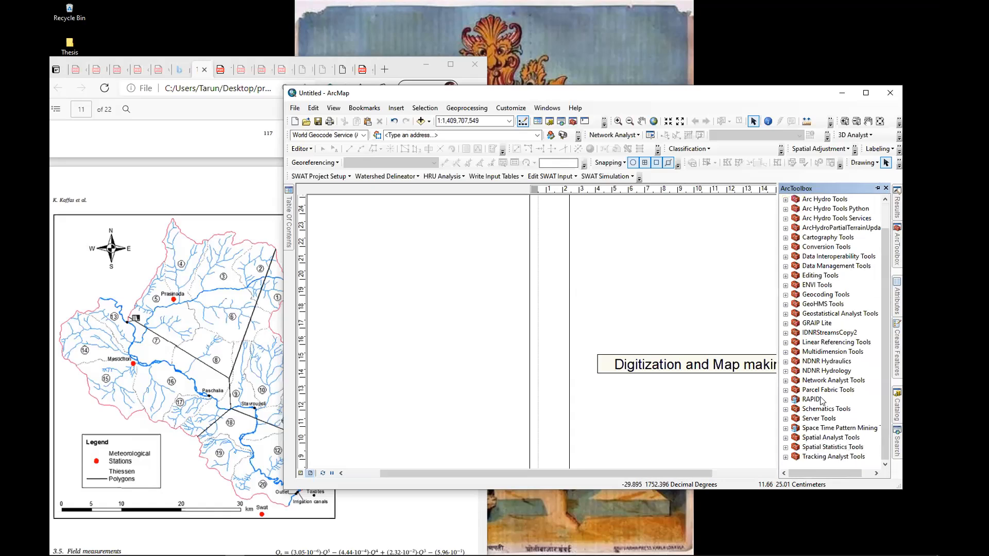
scroll(822, 401, "up", 1)
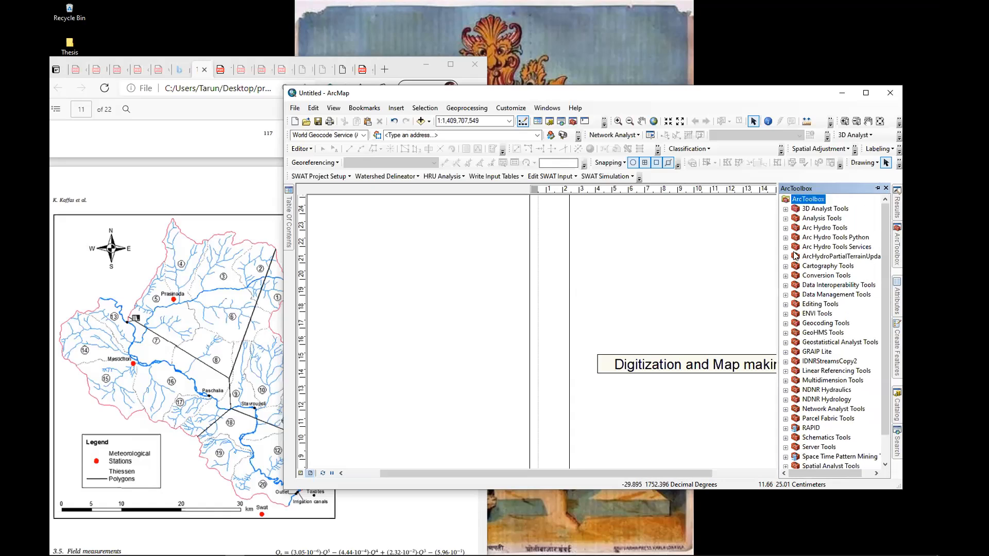
left_click(785, 209)
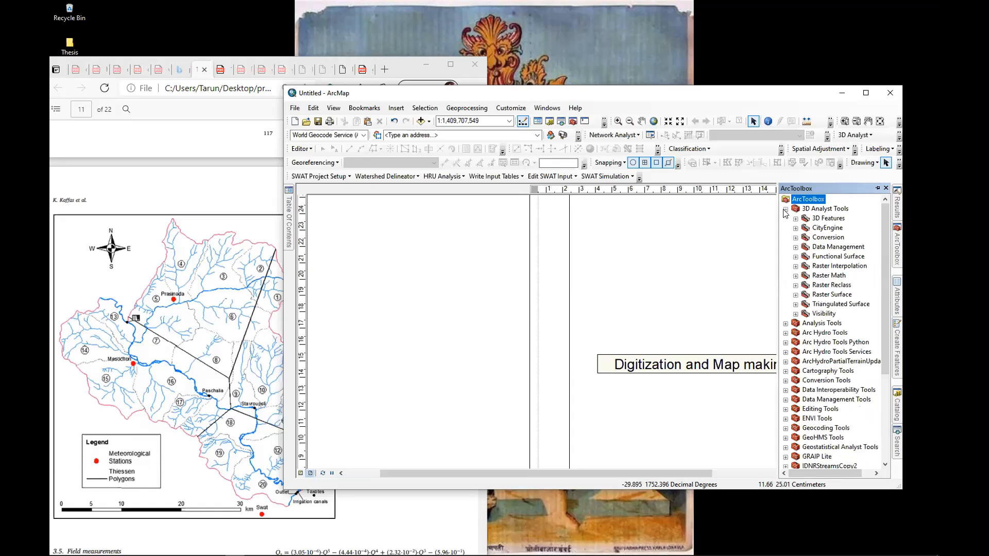
left_click(796, 219)
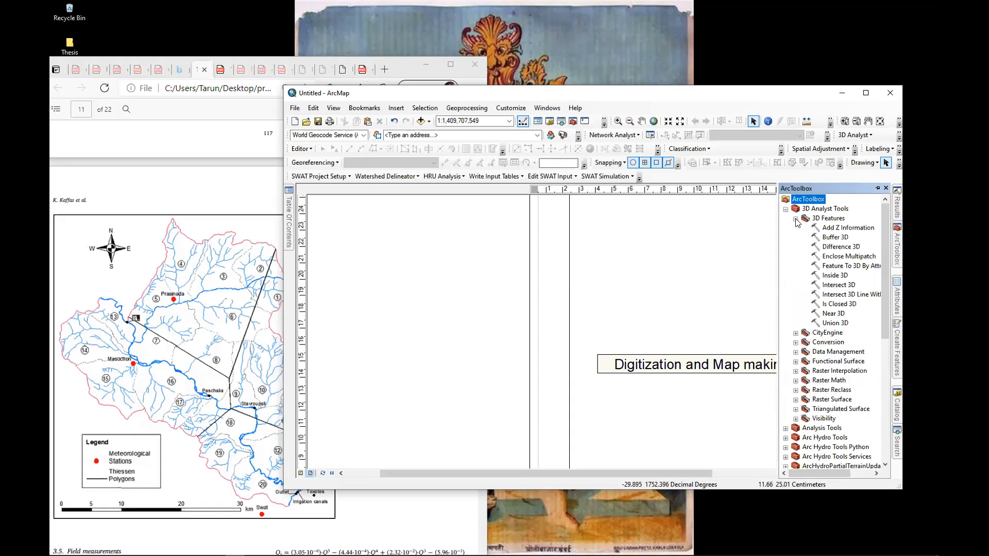
left_click(795, 342)
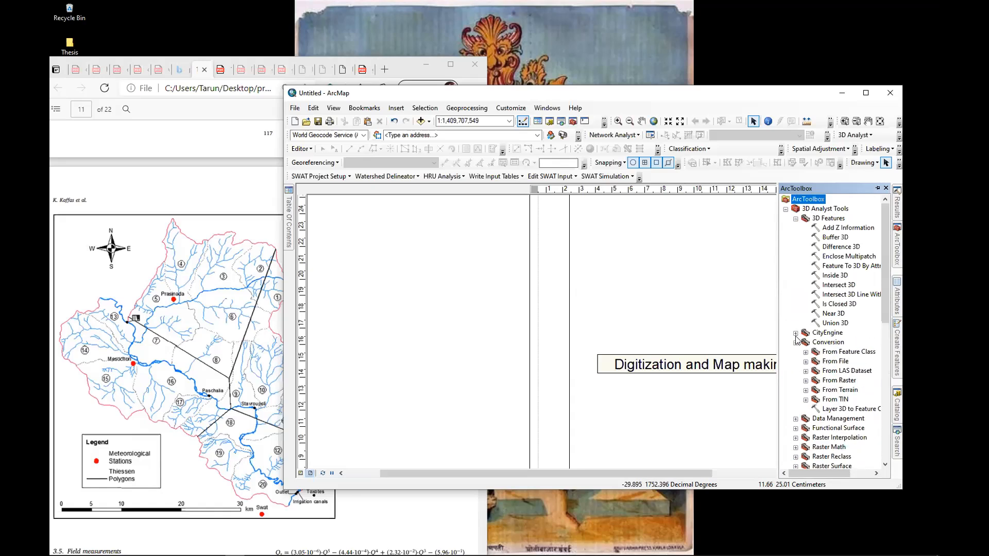
left_click(795, 342)
left_click(796, 218)
left_click(785, 208)
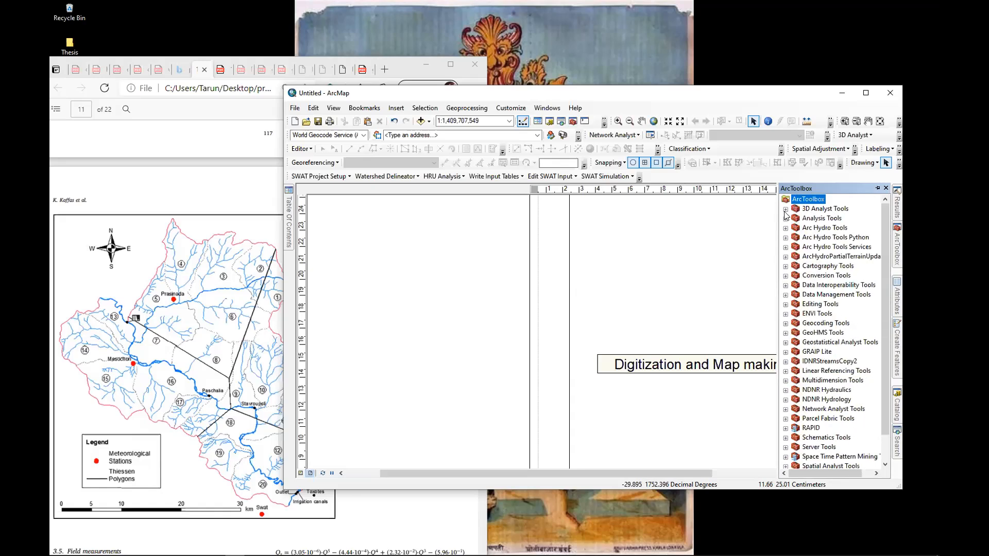
Browse the Data Management toolsets in ArcToolbox, then collapse them and leave the ArcToolbox window auto-hidden
scroll(804, 242, "down", 1)
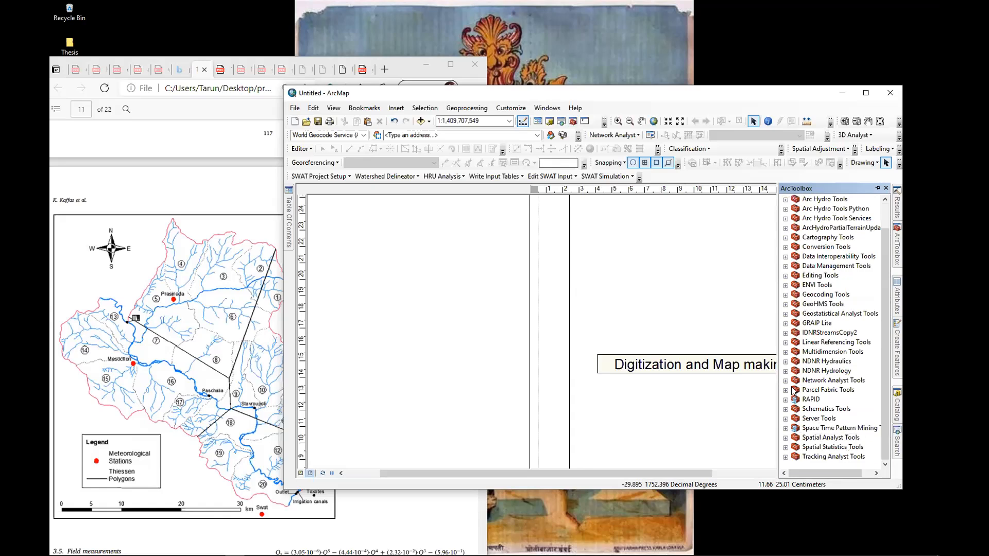
scroll(795, 376, "up", 1)
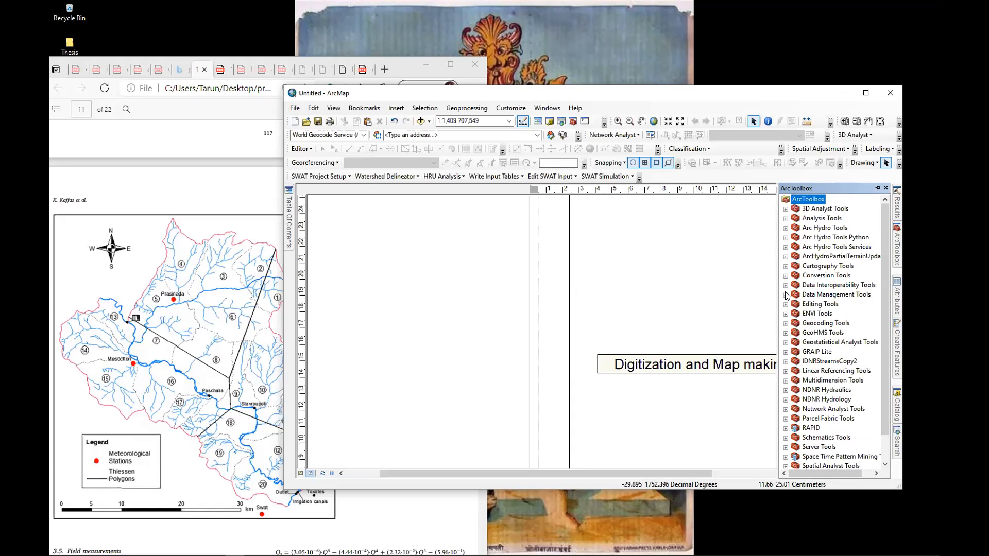
left_click(786, 294)
scroll(824, 368, "down", 9)
scroll(824, 368, "up", 8)
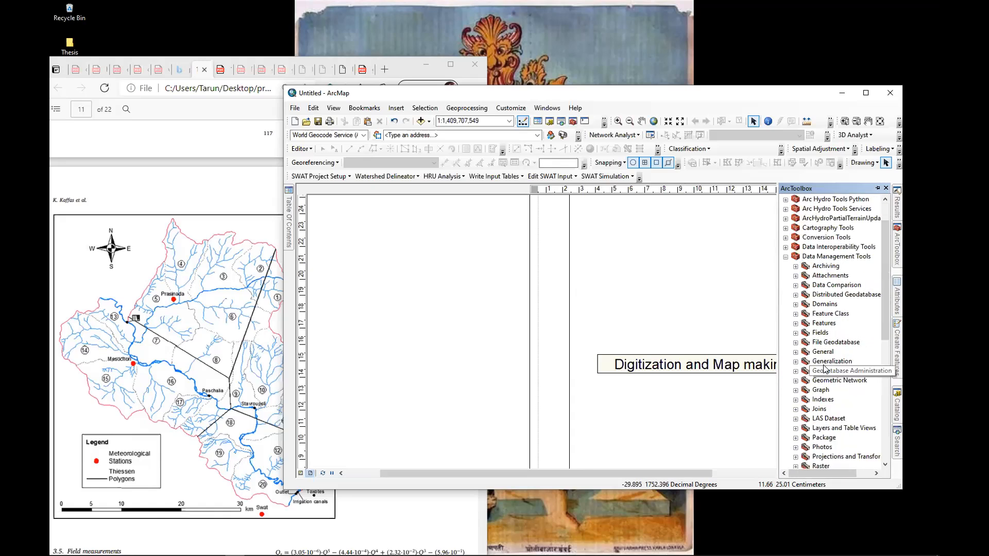
scroll(818, 355, "up", 2)
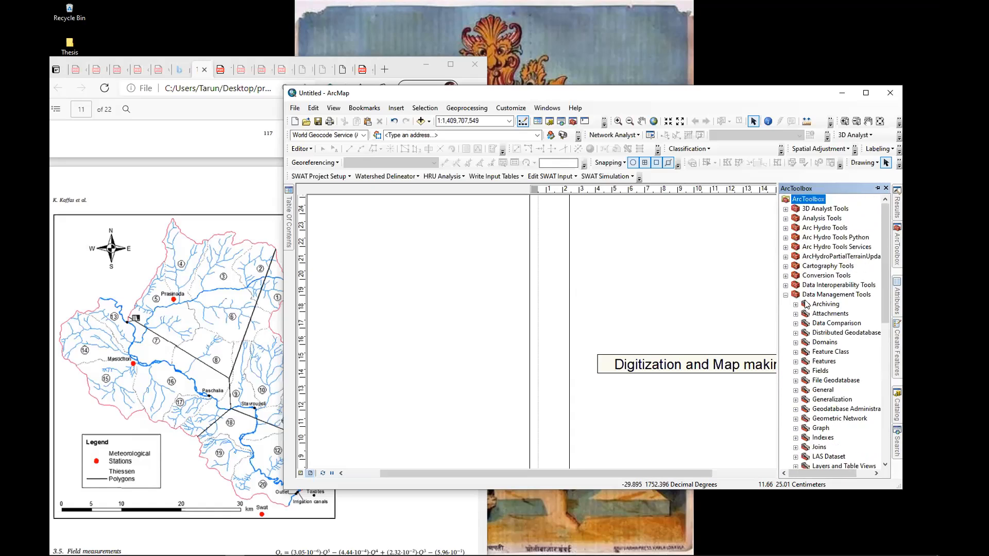
left_click(786, 295)
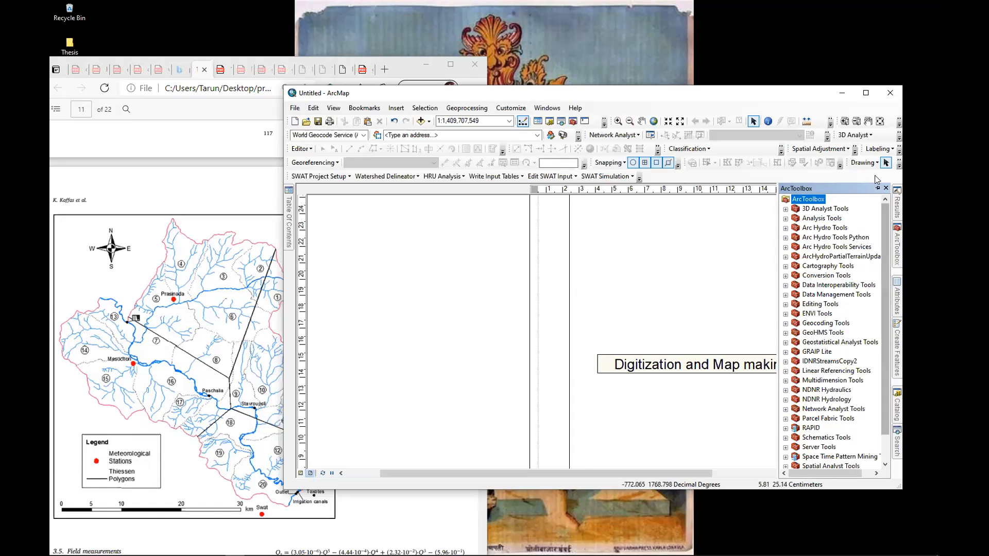
left_click(877, 189)
left_click(878, 189)
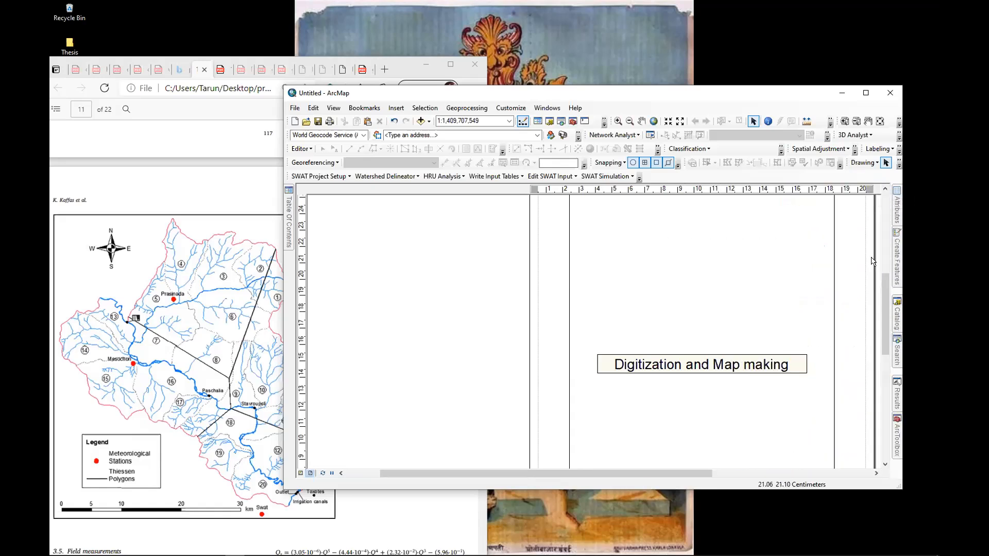
Open the Python window to view its command prompt and help pane, then close it
left_click(586, 122)
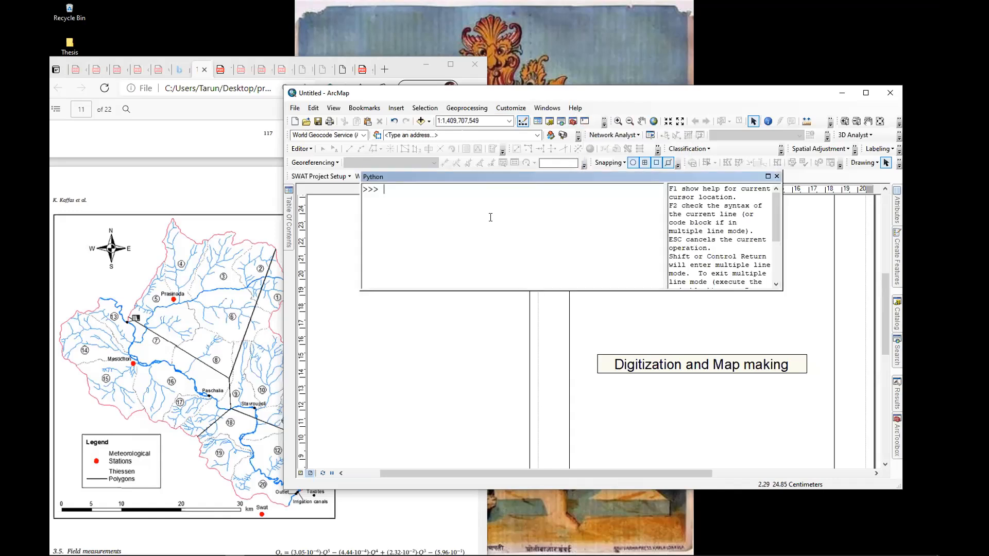
left_click(777, 176)
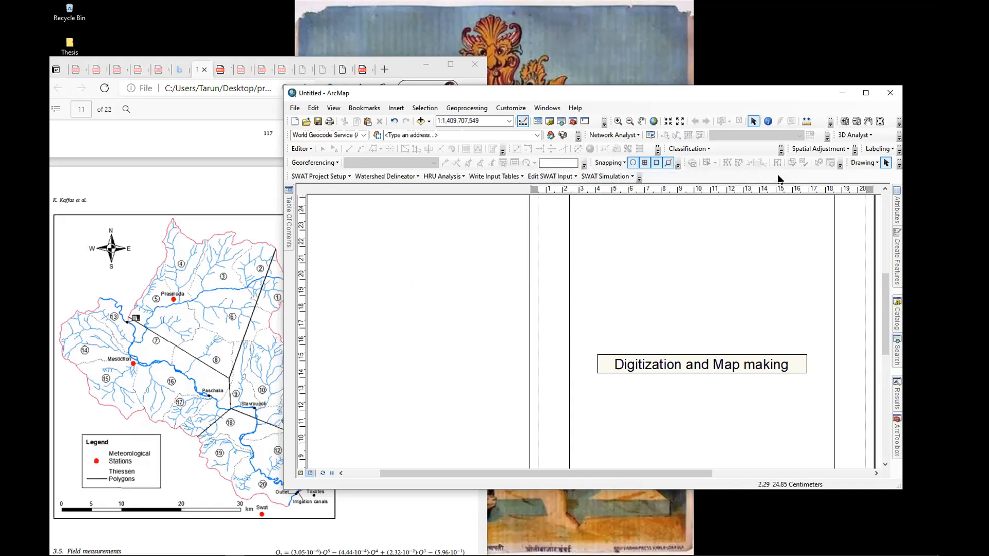
left_click(585, 122)
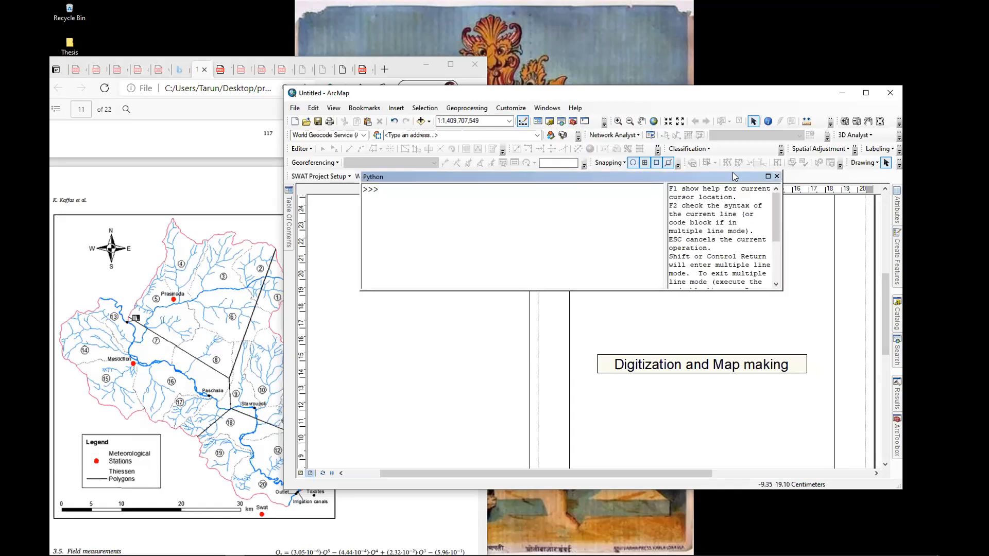
left_click(777, 176)
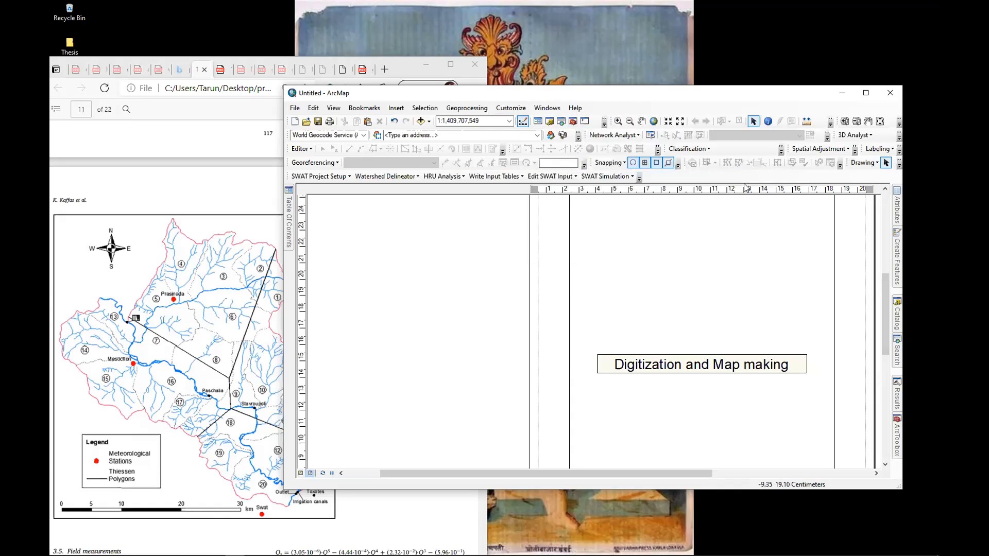
View the item types that can be created in the Catalog's local Temp folder, then leave the Catalog auto-hidden
left_click(293, 109)
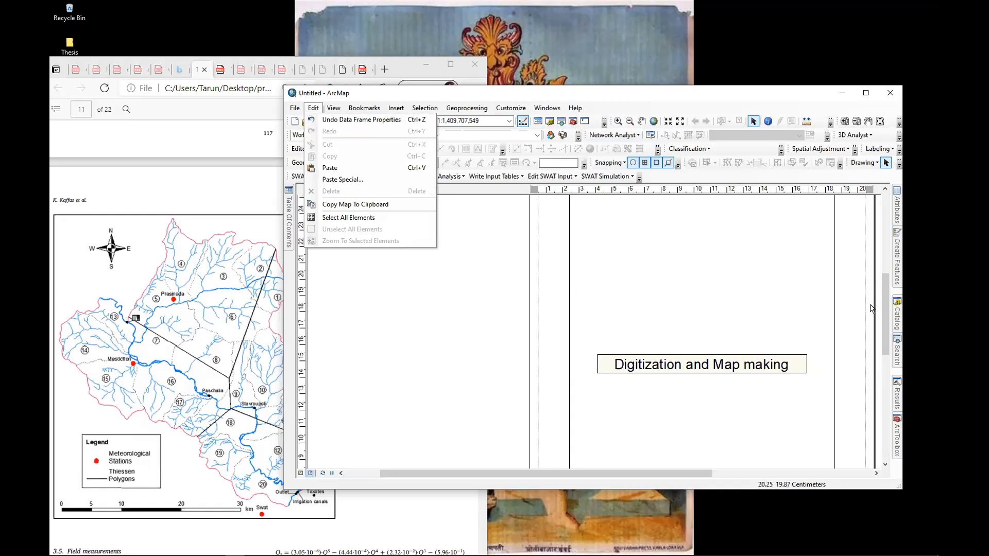
left_click(897, 315)
left_click(778, 289)
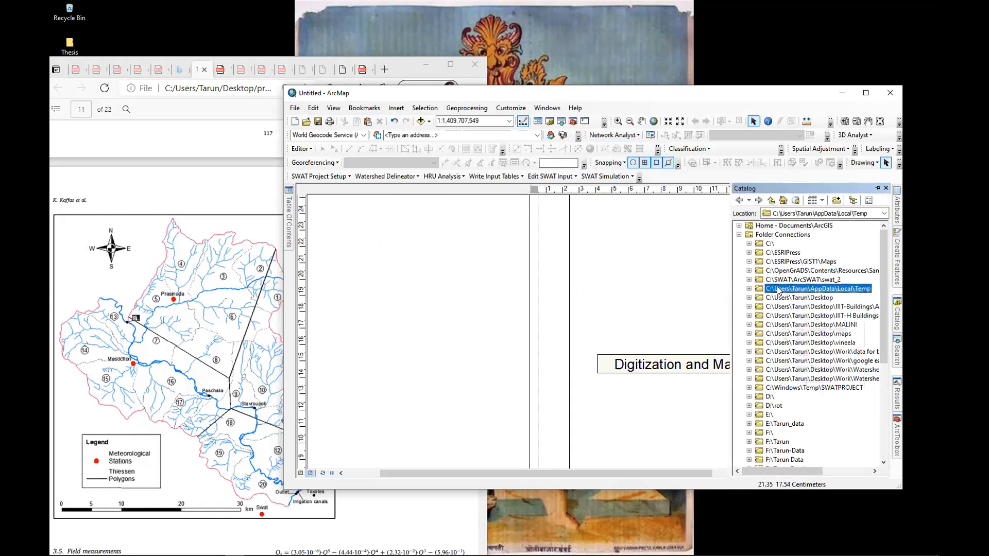
right_click(779, 290)
mouse_move(807, 354)
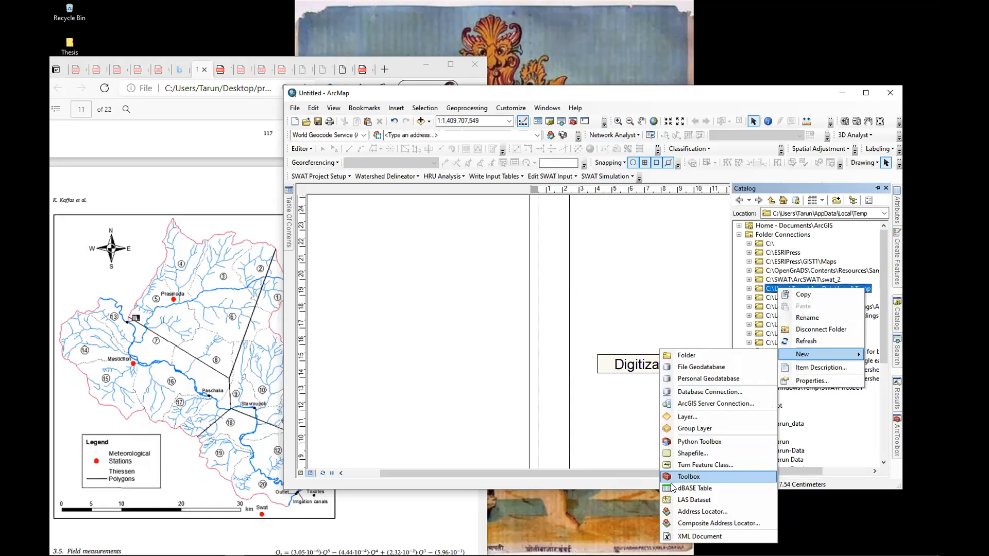
right_click(699, 103)
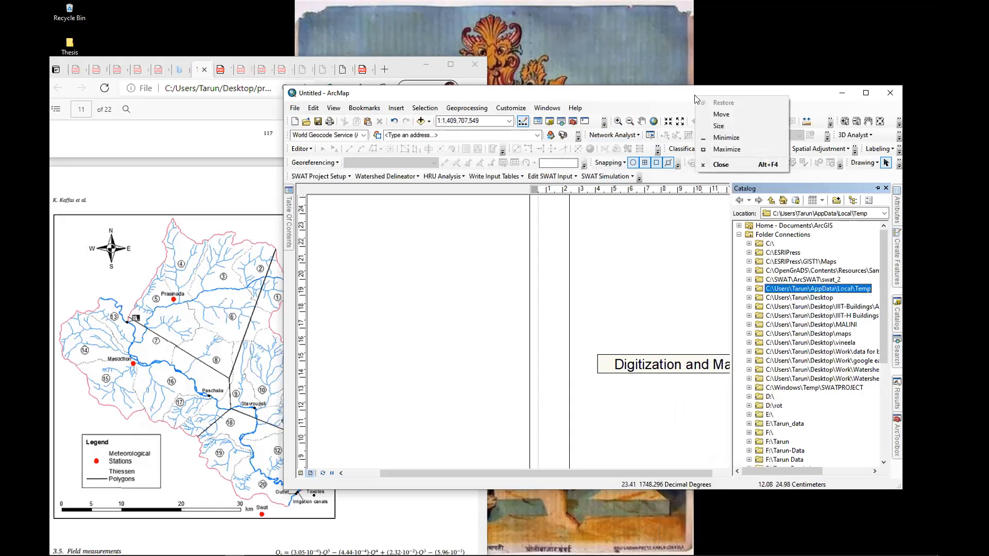
left_click(879, 189)
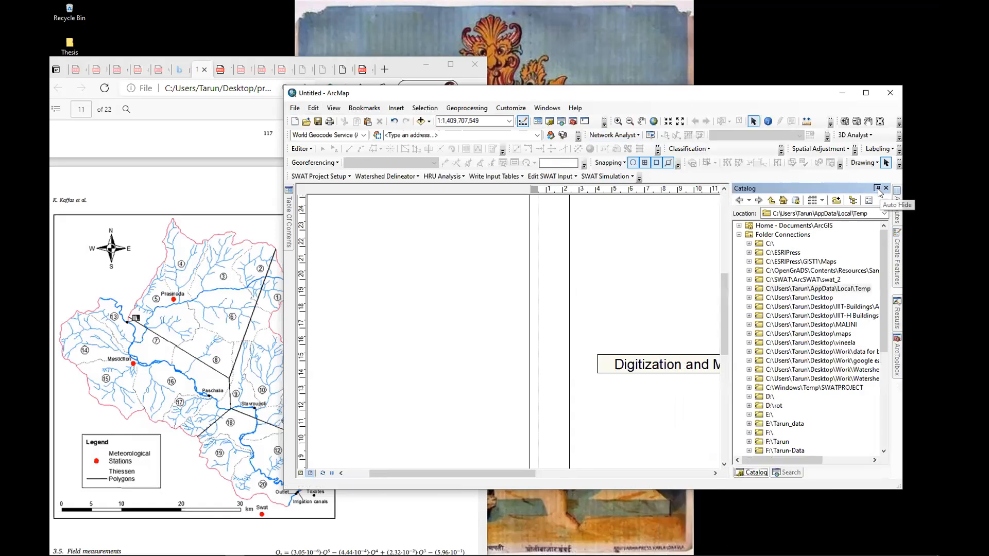
left_click(878, 190)
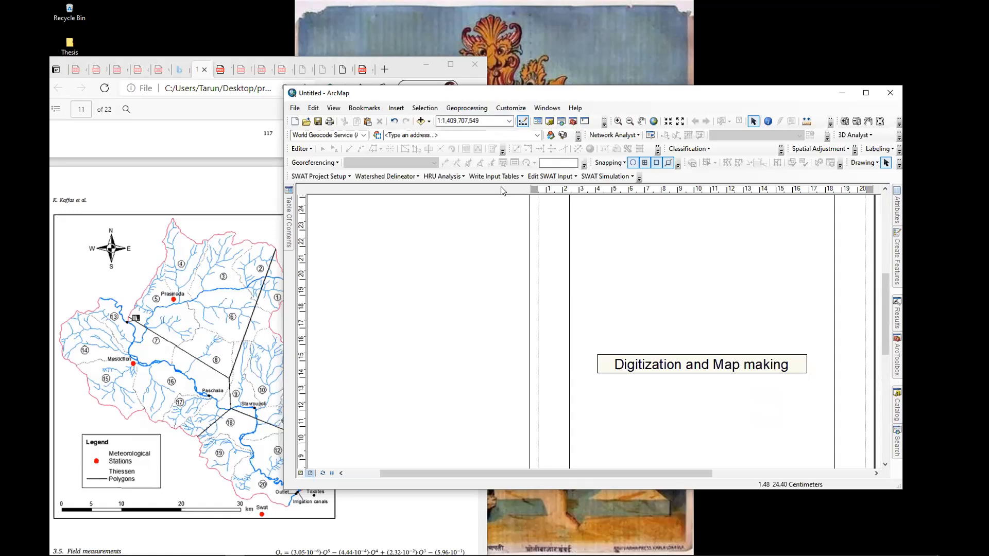
Review the customization, window, help, file, edit, insert and selection commands
left_click(508, 108)
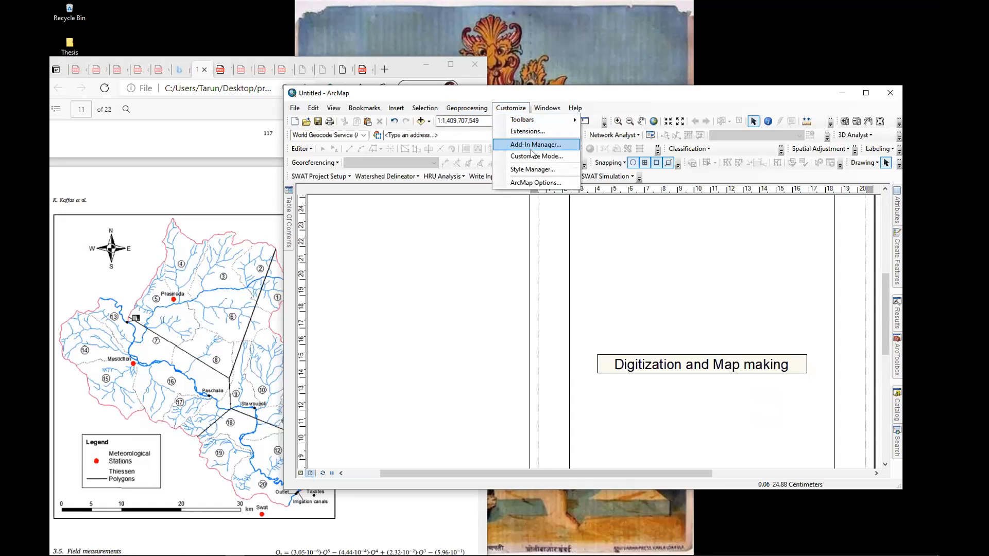
mouse_move(547, 109)
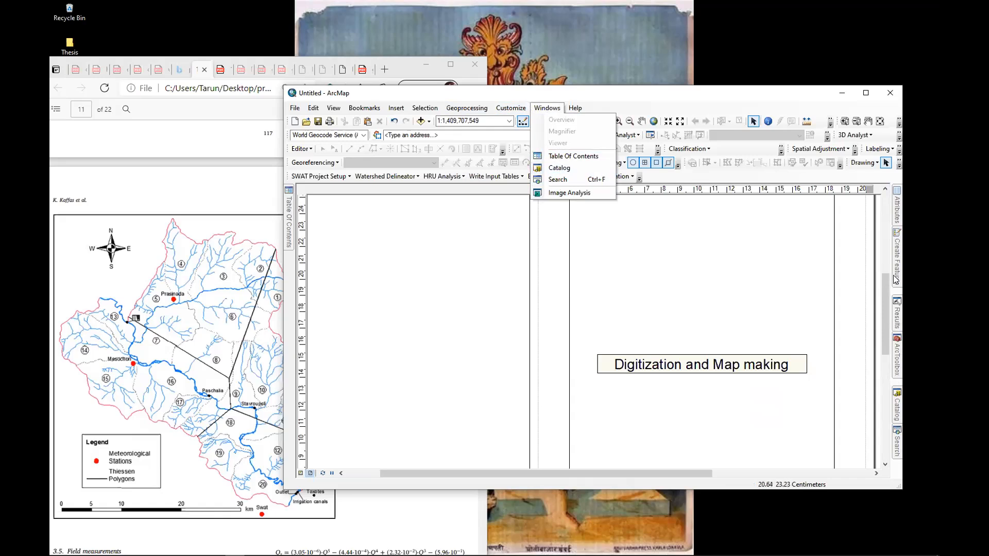
mouse_move(578, 107)
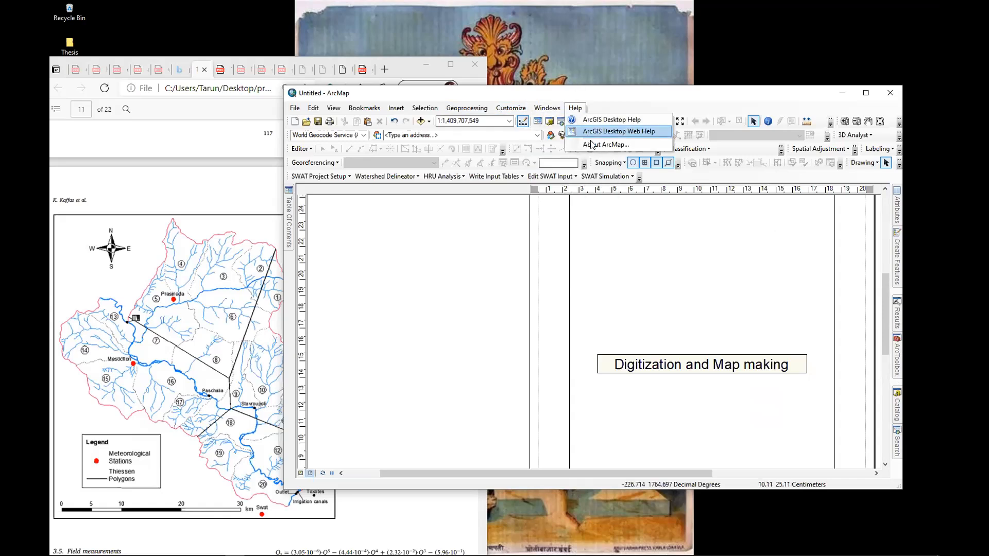
left_click(520, 101)
left_click(396, 108)
left_click(402, 108)
left_click(295, 108)
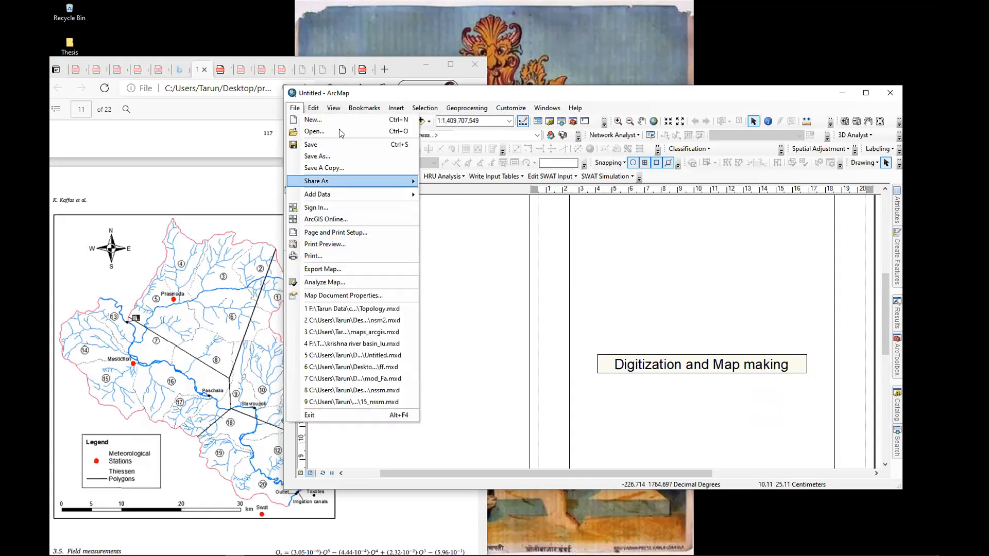
left_click(313, 107)
left_click(334, 111)
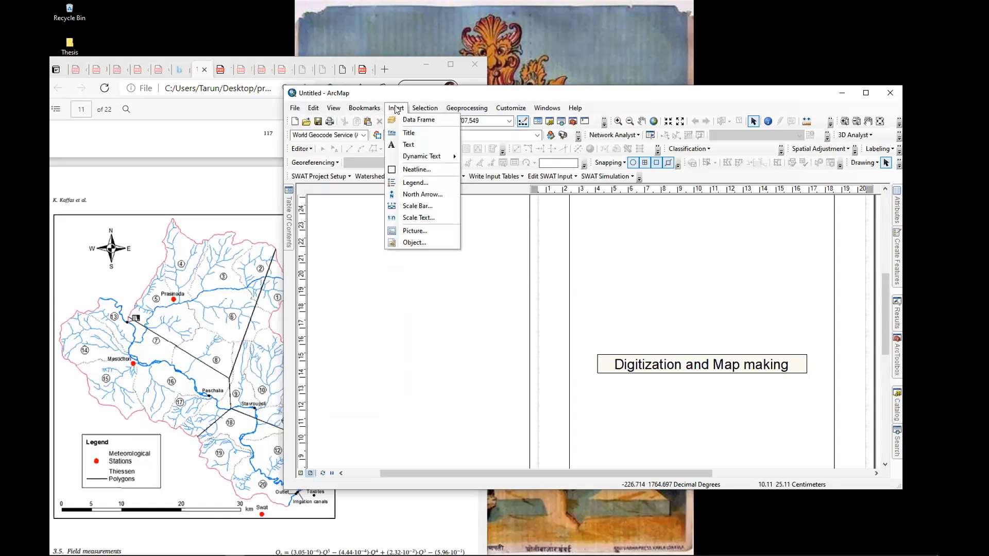
mouse_move(415, 108)
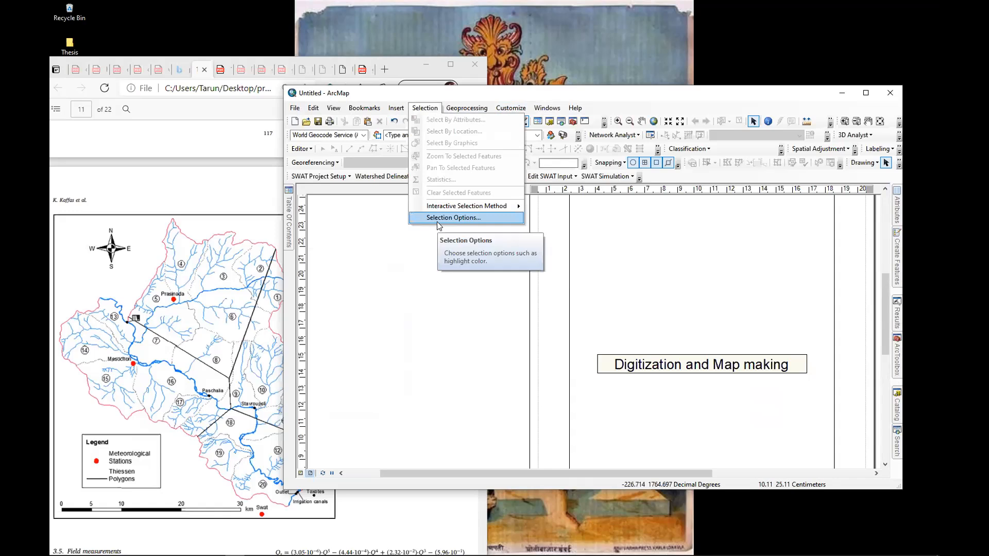
Review the Geoprocessing Options, including the background processing setting, and close them without applying changes
mouse_move(461, 109)
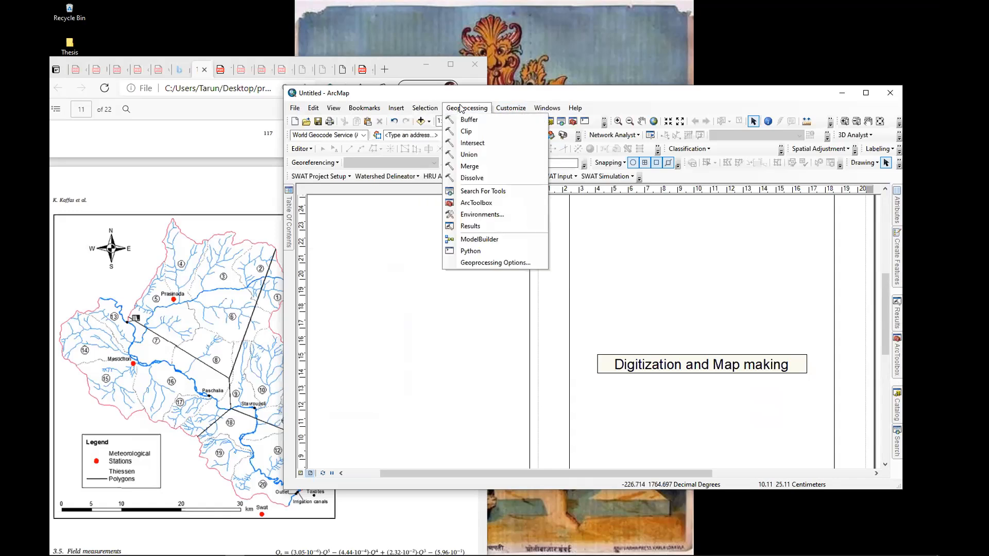
left_click(478, 262)
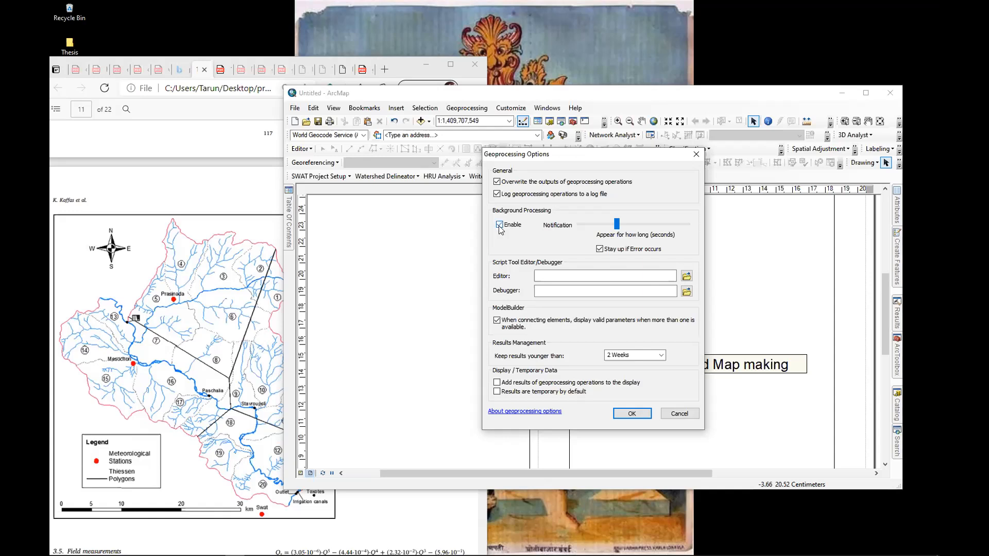
left_click_drag(534, 159, 220, 216)
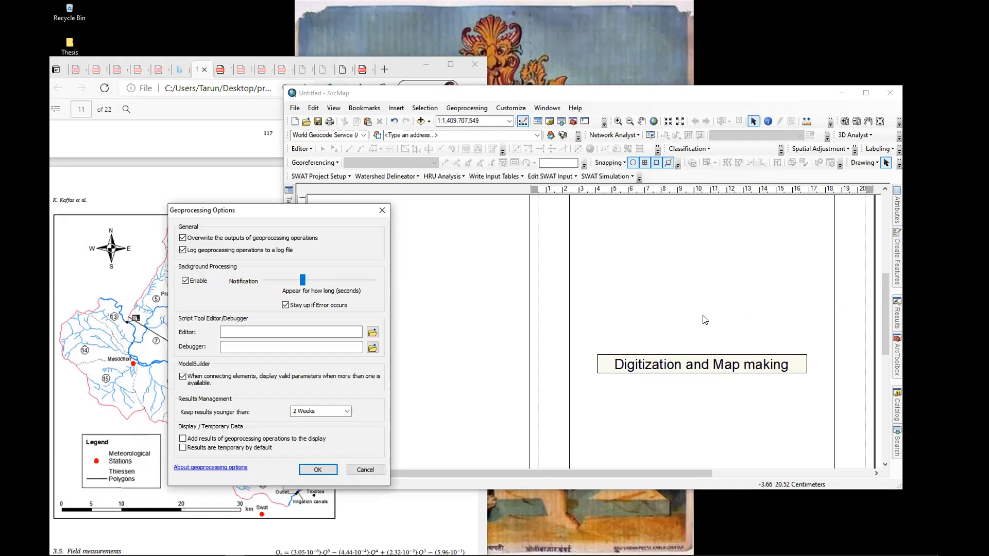
left_click_drag(252, 211, 406, 218)
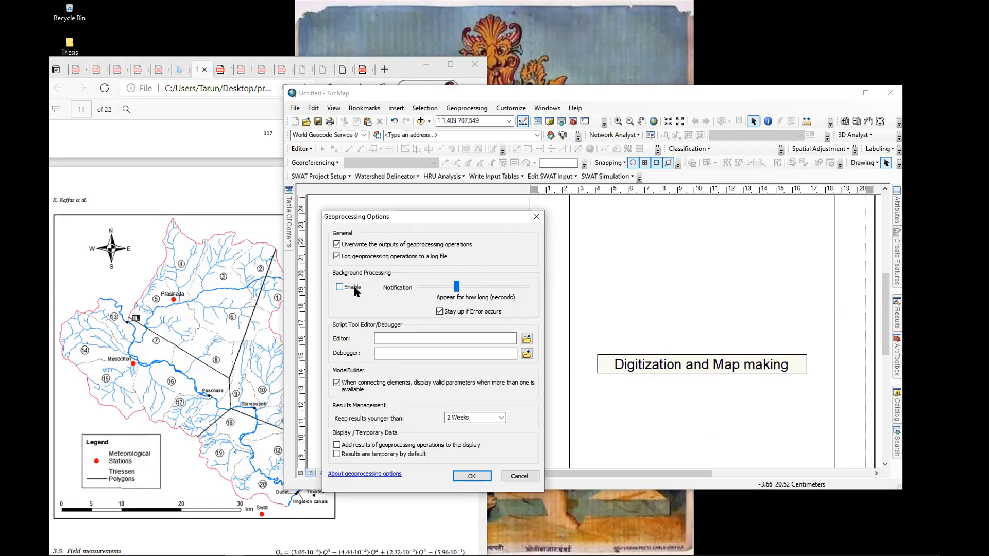
left_click(534, 219)
View the list of available toolbars, both from the customization commands and from the toolbar area, then dismiss it
left_click(467, 108)
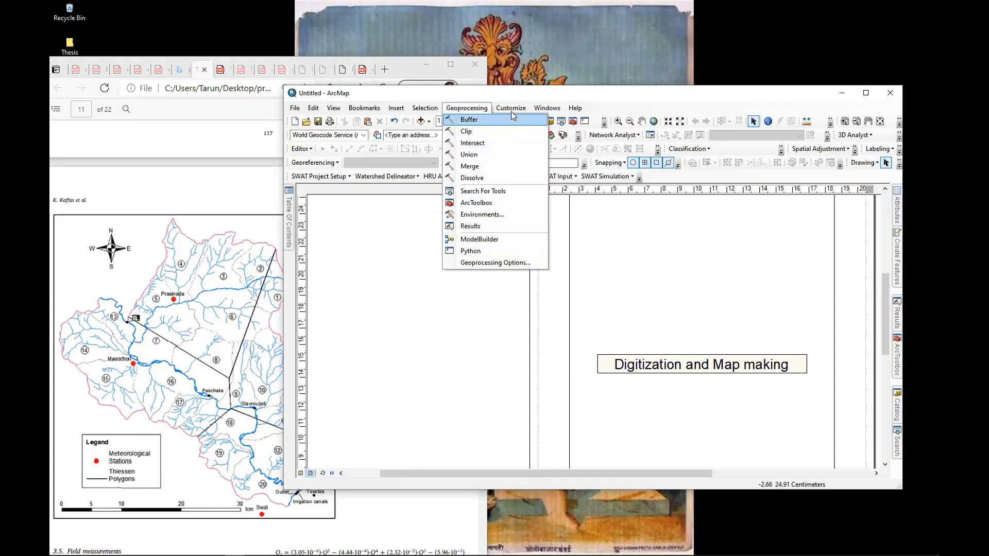
mouse_move(513, 111)
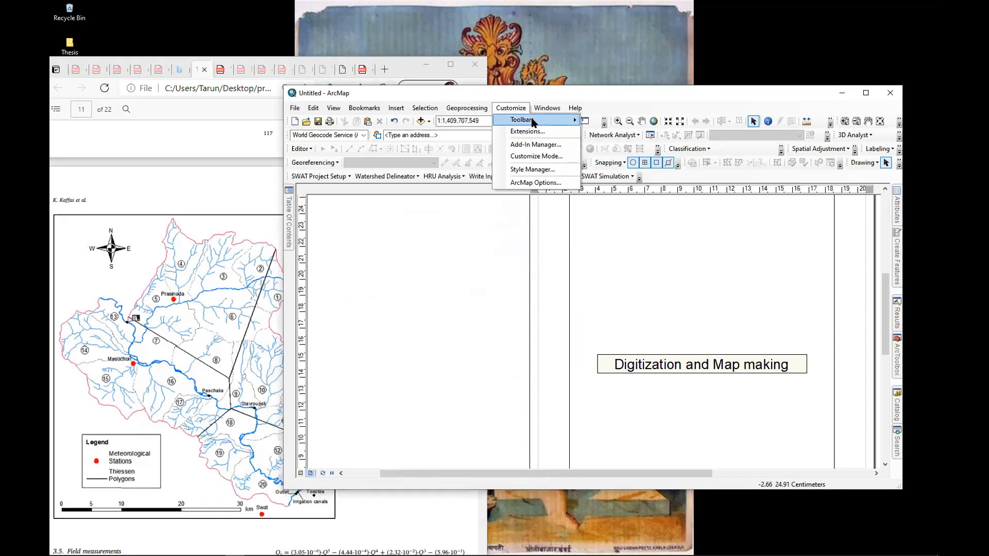
mouse_move(578, 118)
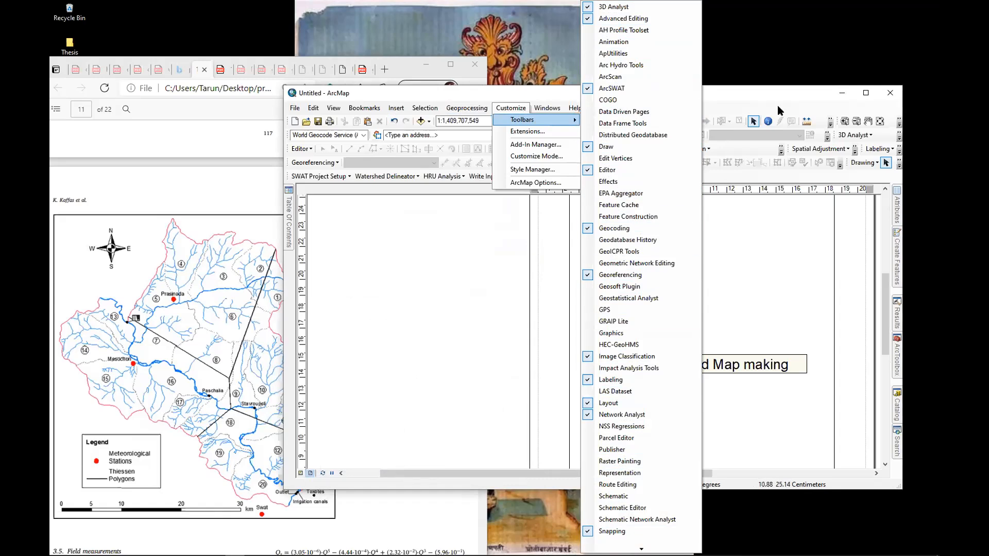
left_click(693, 108)
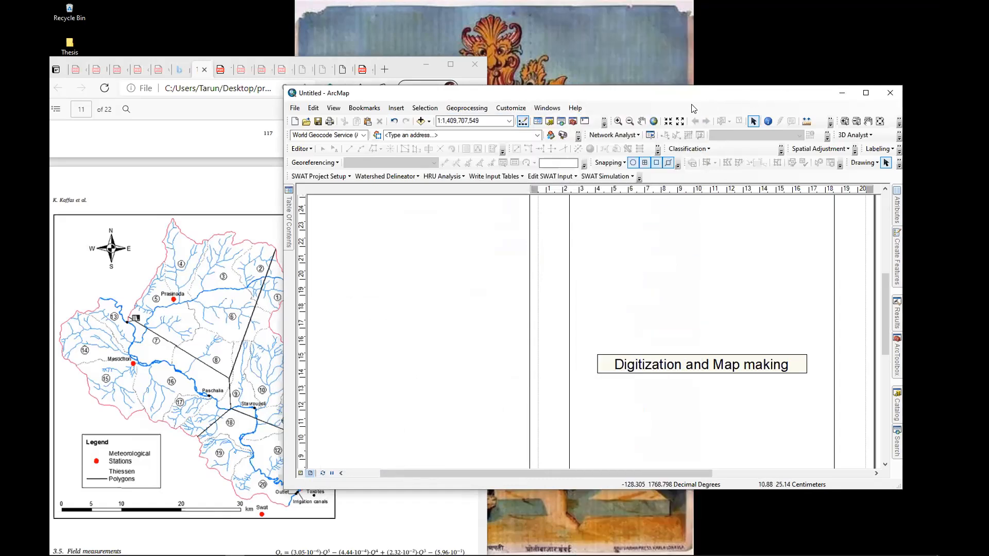
right_click(632, 108)
right_click(613, 107)
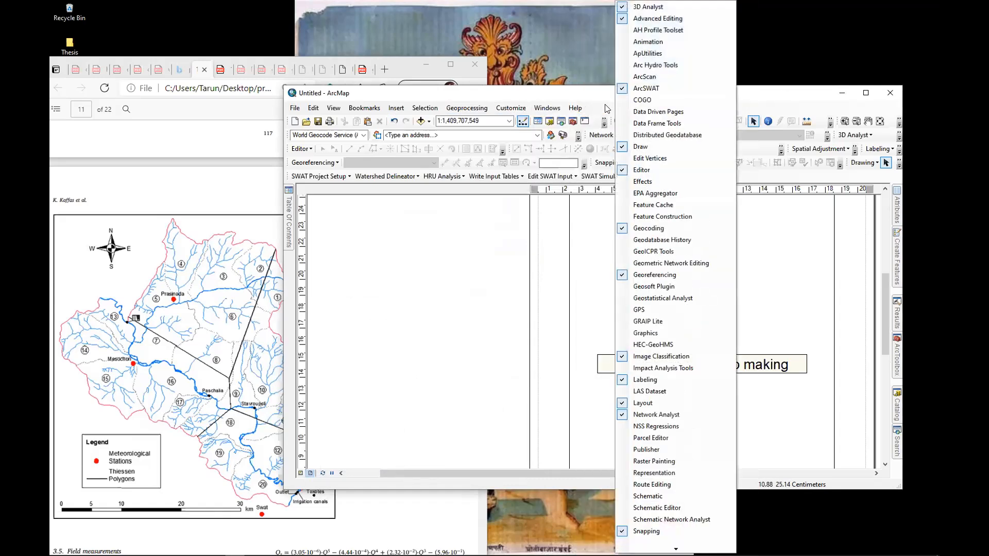
right_click(586, 108)
right_click(752, 106)
right_click(672, 99)
right_click(816, 107)
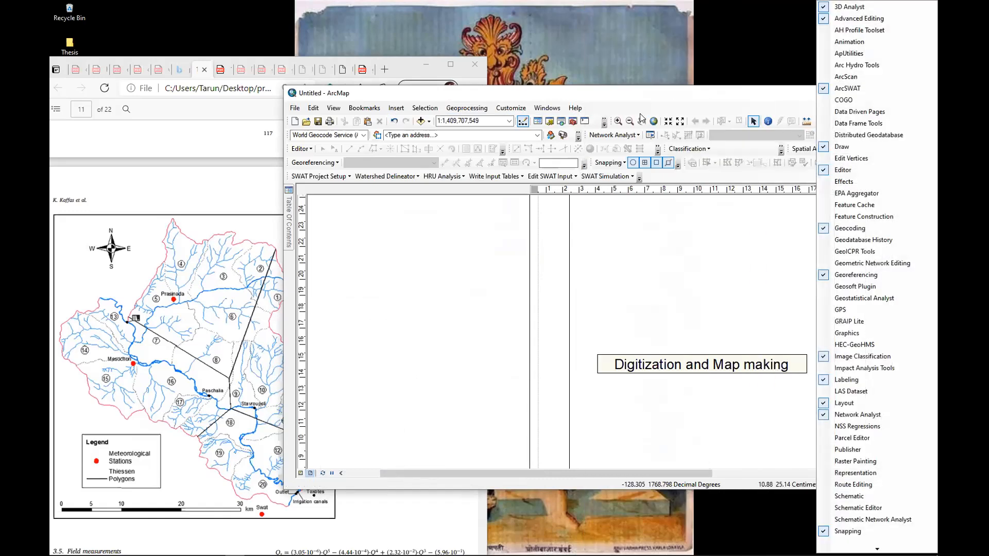
right_click(641, 118)
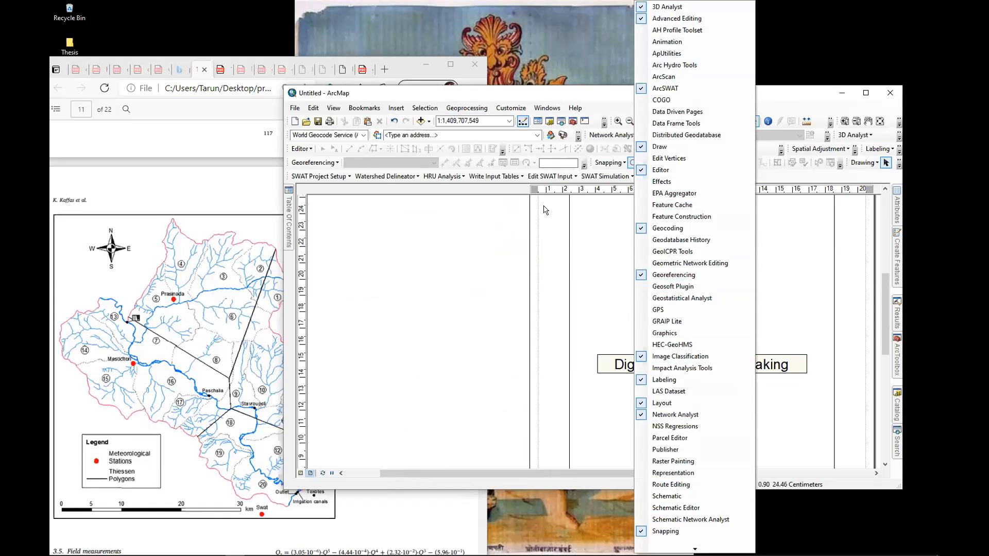
left_click(776, 95)
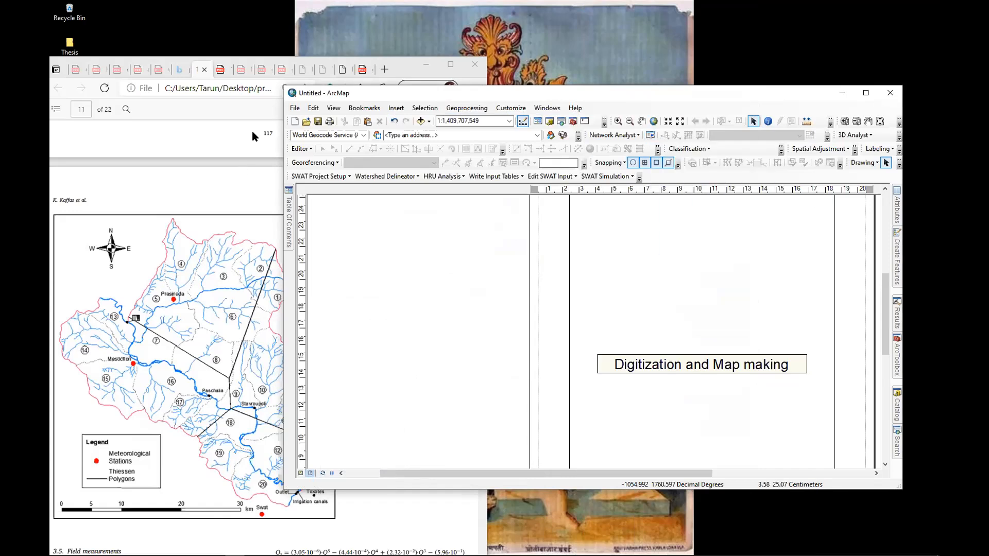
Review the CAD, Sharing, Display Cache and Raster settings in ArcMap Options, then close them without changes
left_click(473, 108)
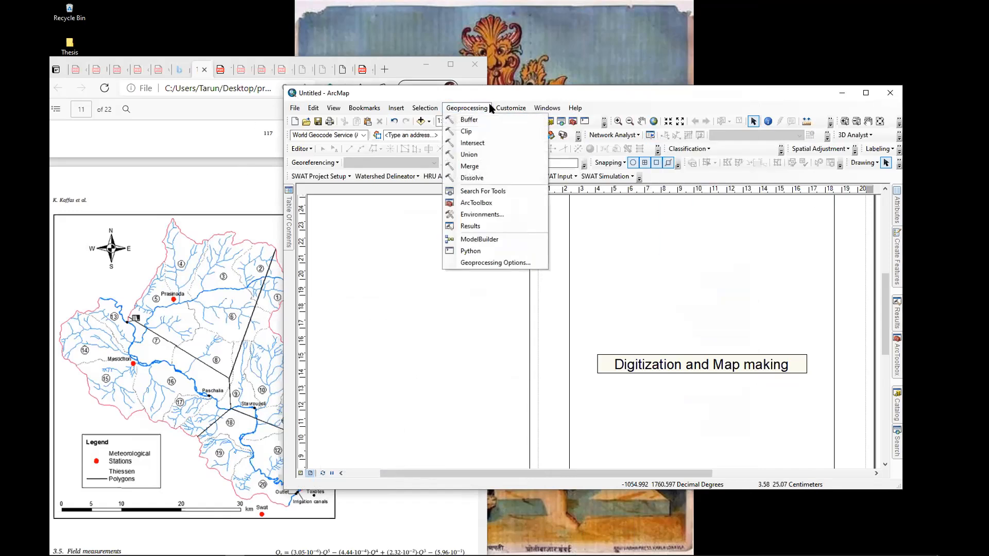
left_click(529, 178)
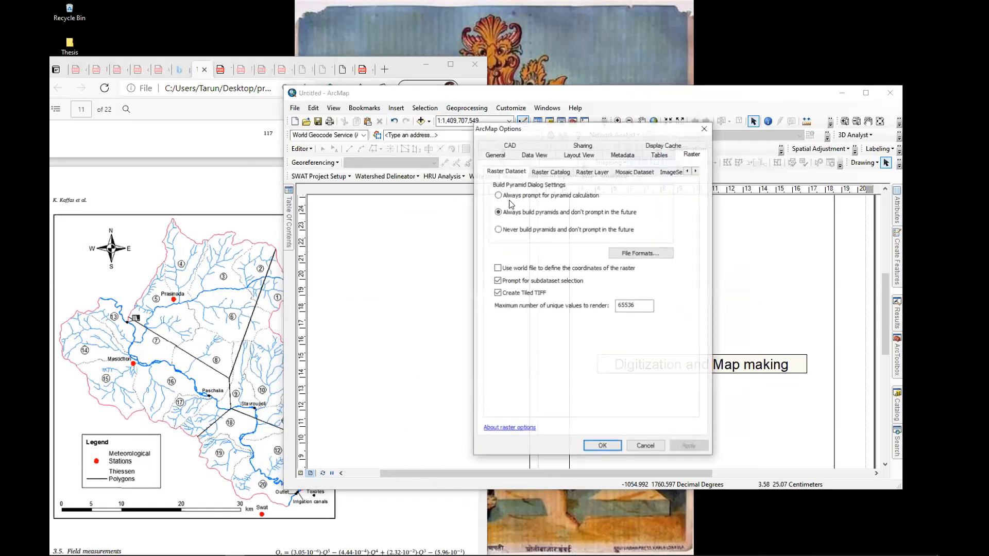
left_click(510, 146)
left_click(592, 154)
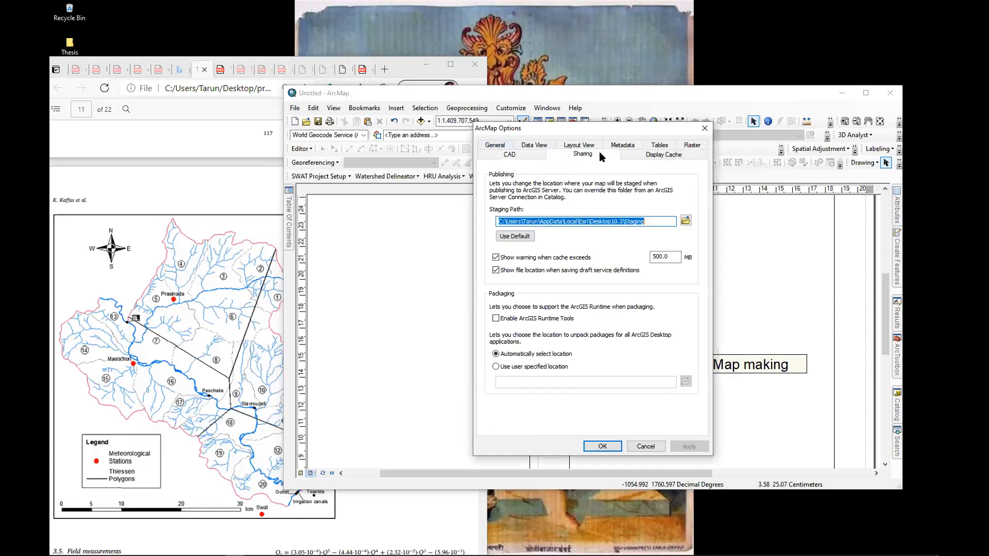
left_click(662, 154)
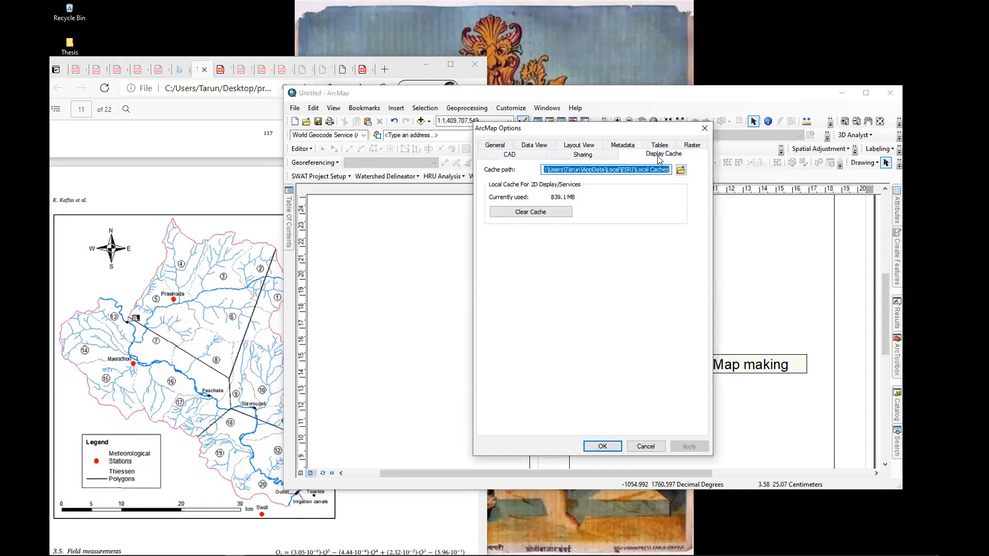
left_click(693, 147)
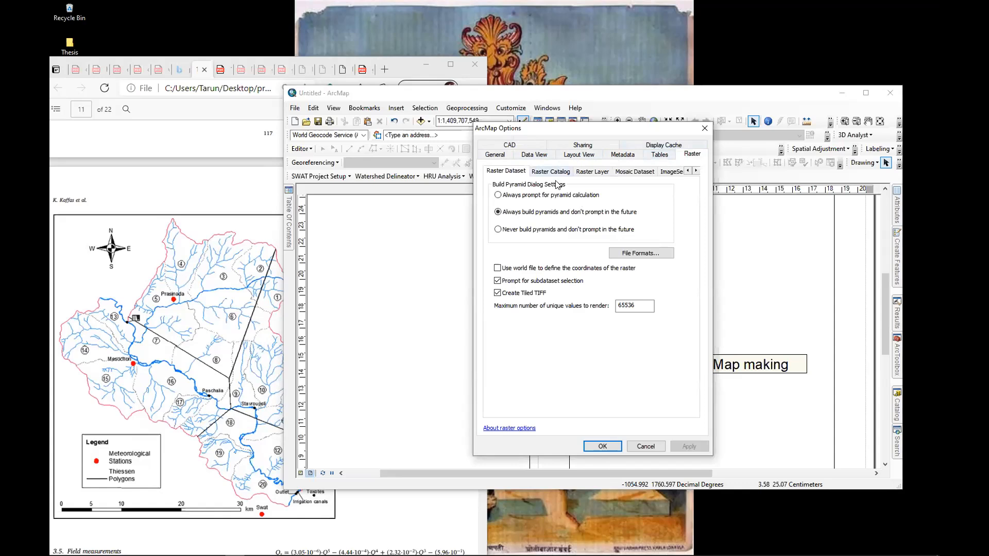
left_click(531, 145)
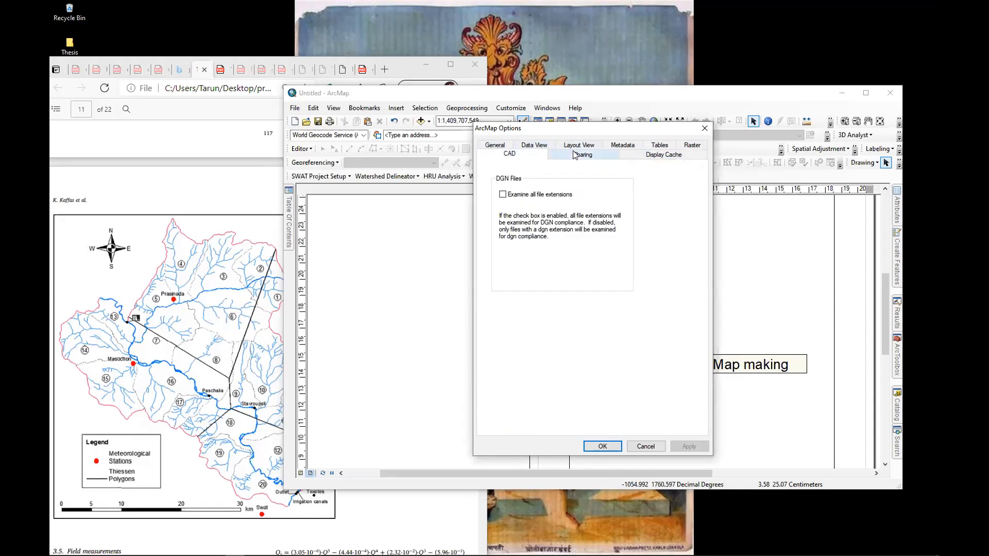
left_click(704, 129)
Look over the window, customization, geoprocessing, bookmark and selection commands once more
left_click(551, 111)
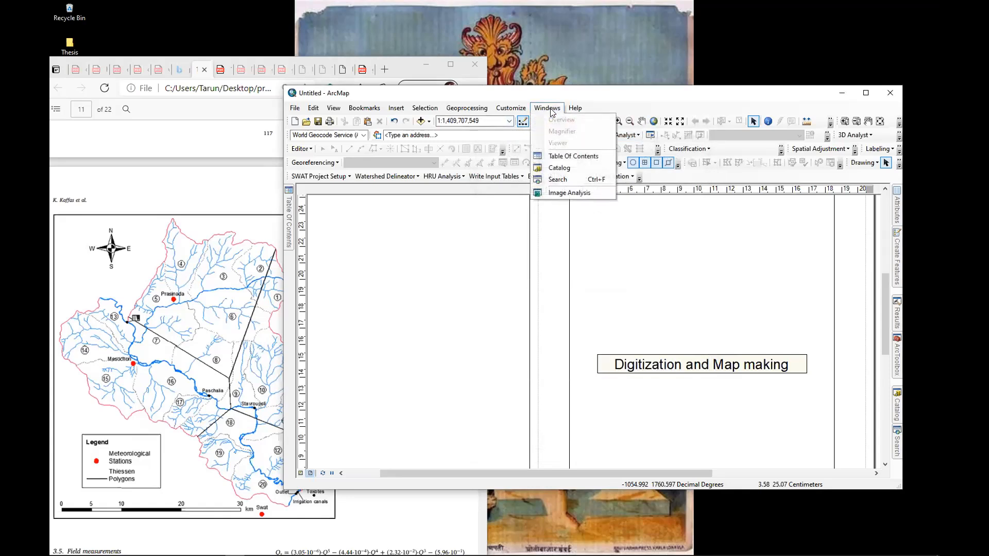
mouse_move(512, 109)
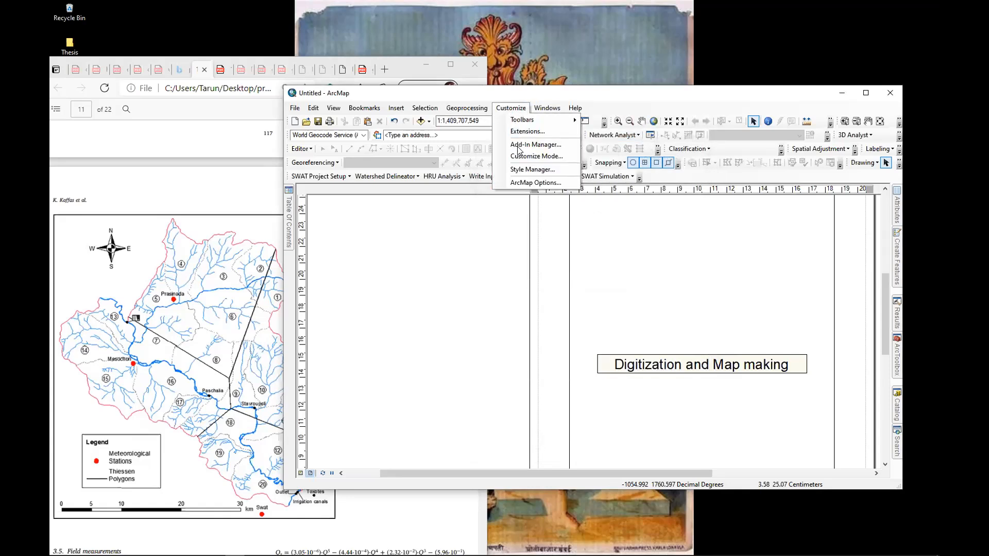
mouse_move(467, 109)
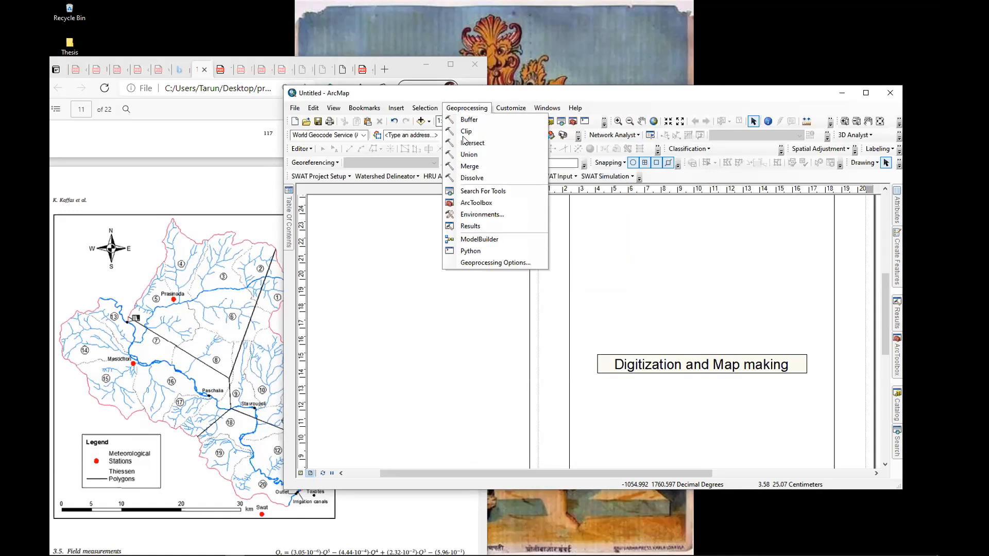
mouse_move(419, 109)
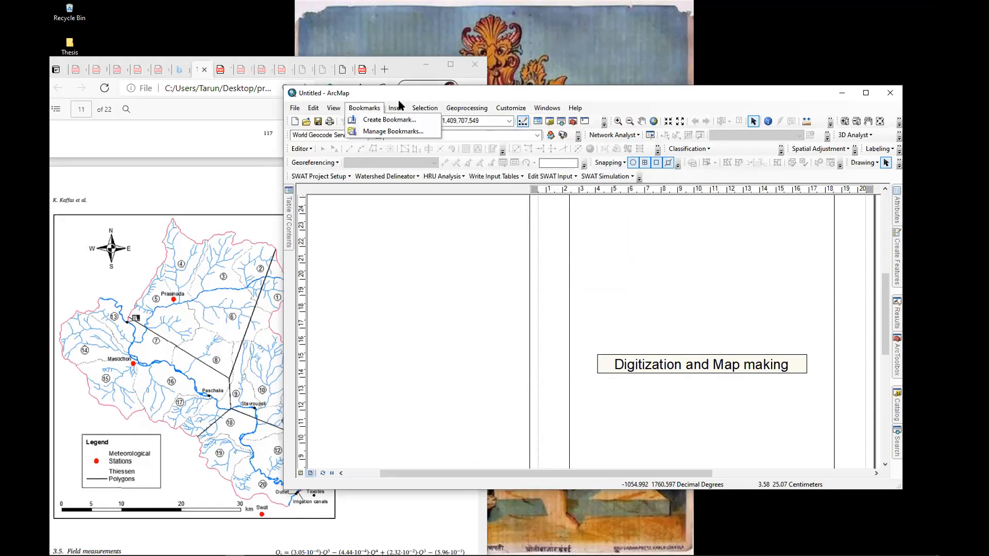
left_click(294, 108)
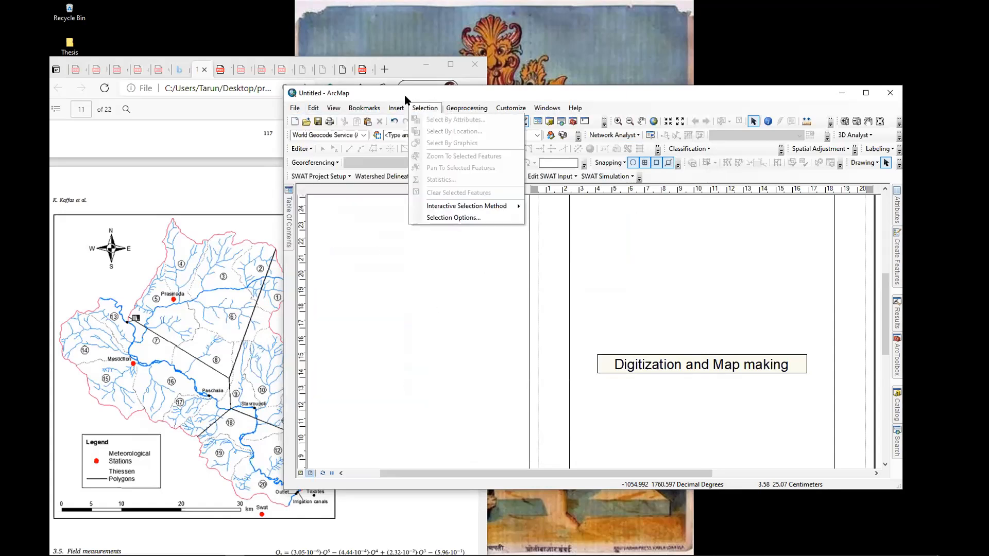
left_click(484, 109)
left_click(502, 109)
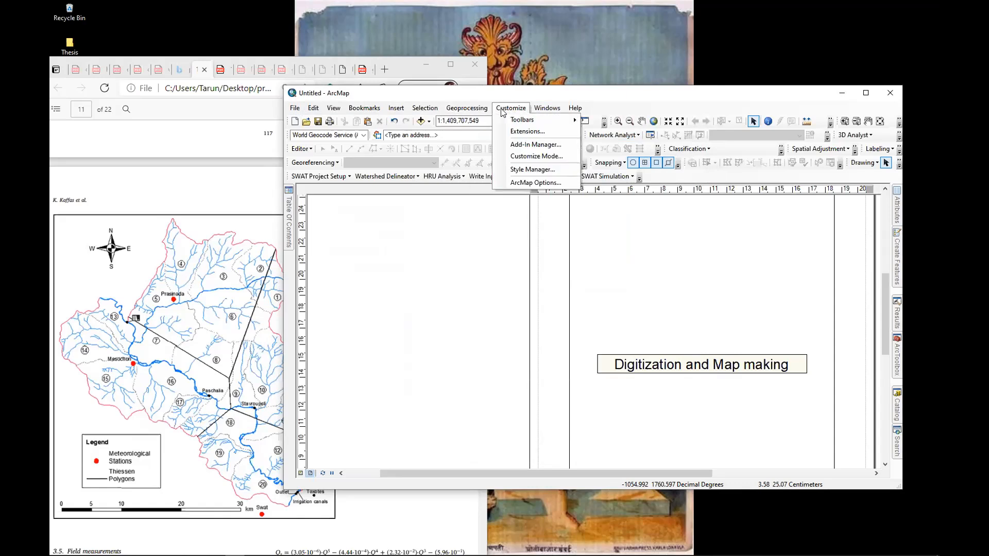
left_click(630, 94)
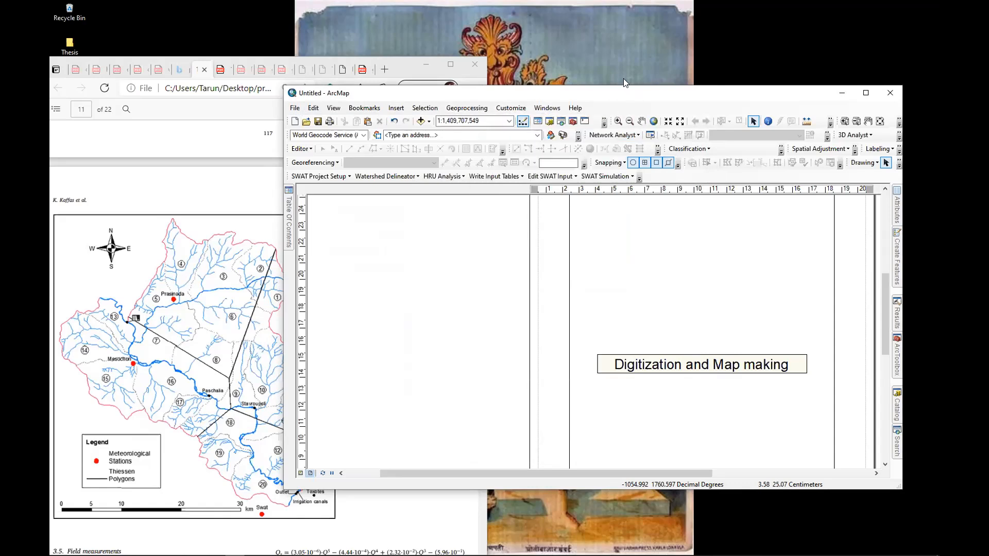
Minimize the PDF browser window, reposition the ArcMap window and zoom the layout out to the whole page
left_click_drag(621, 92, 511, 111)
left_click(425, 64)
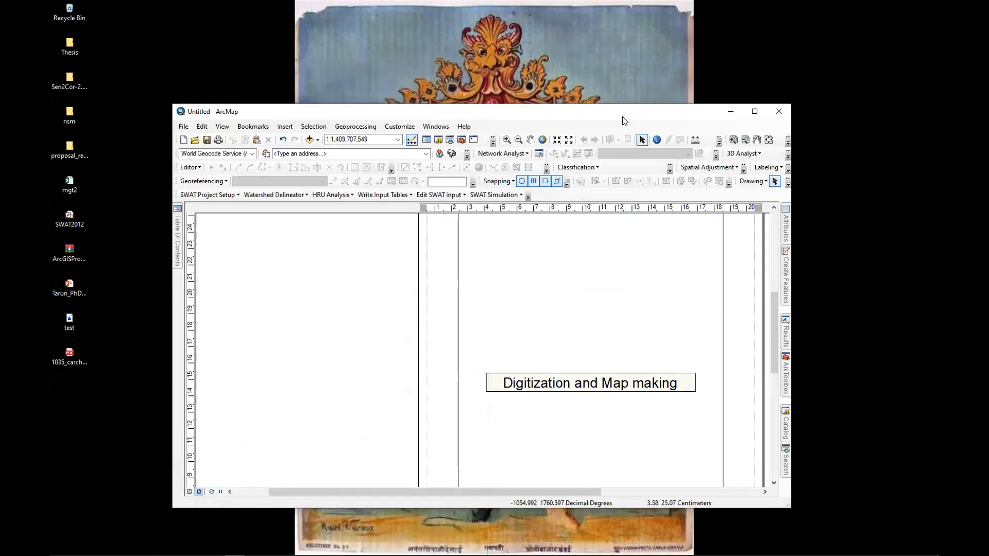
left_click_drag(610, 117, 576, 99)
scroll(386, 275, "down", 2)
scroll(387, 276, "up", 4)
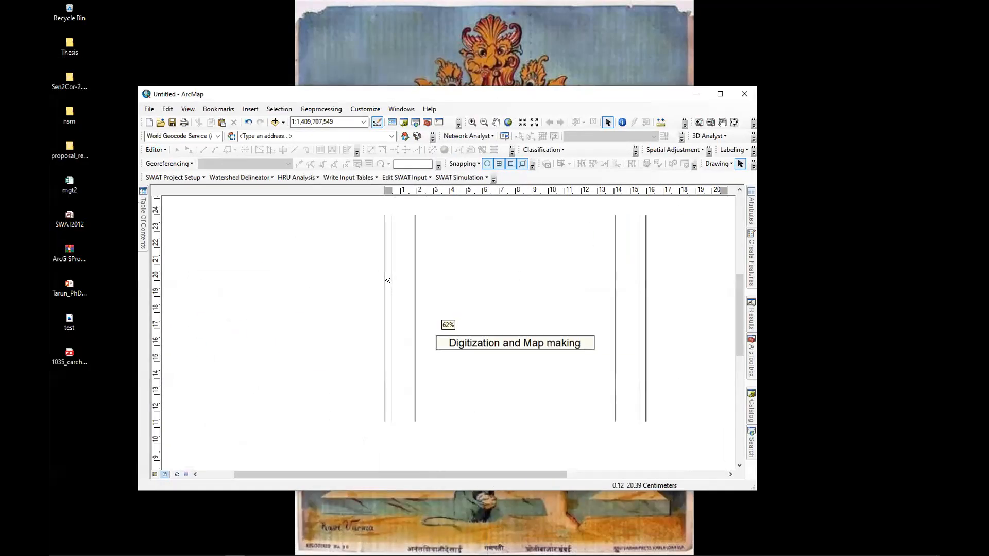
scroll(526, 281, "down", 2)
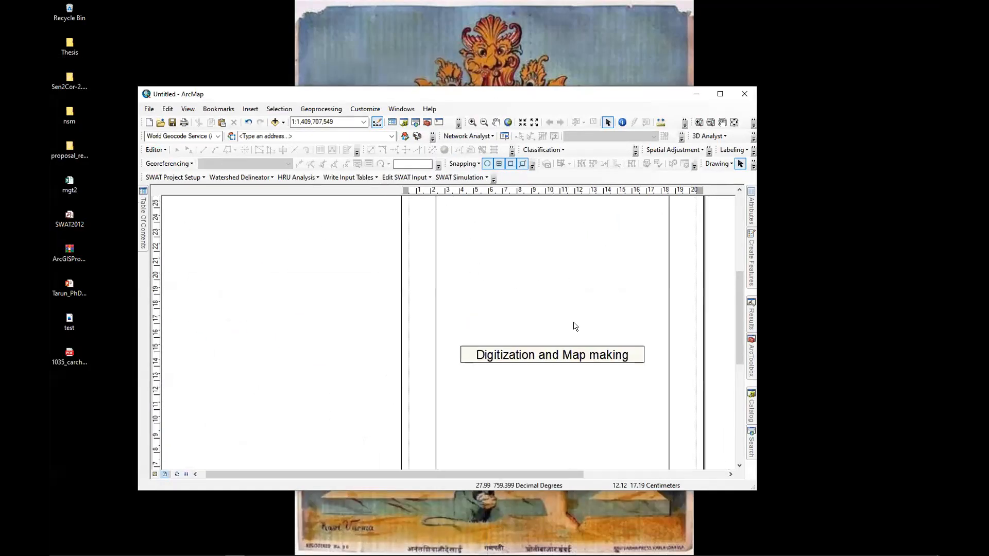
scroll(467, 300, "up", 1)
scroll(667, 328, "down", 1)
scroll(664, 327, "up", 2)
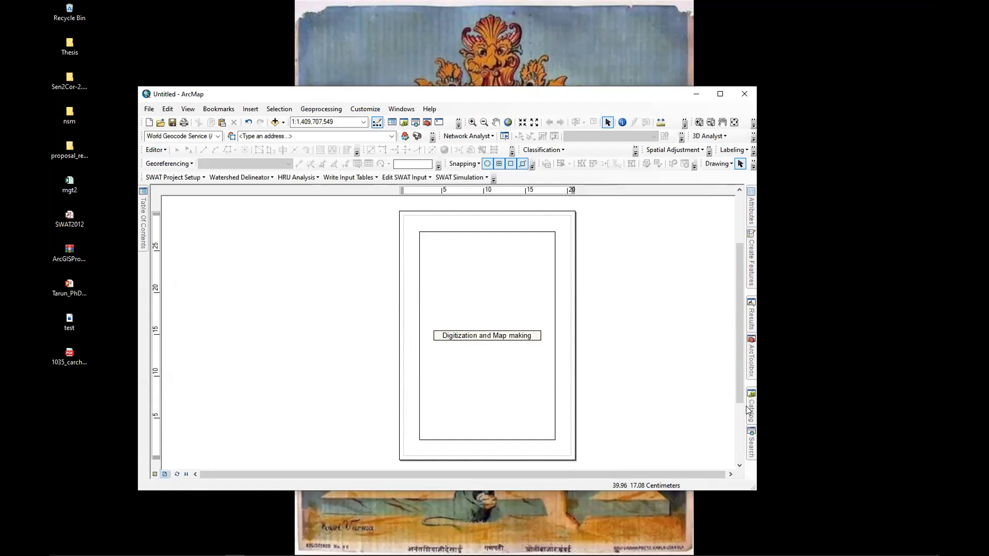
View the Search window with its tool results, then leave it auto-hidden
left_click(752, 446)
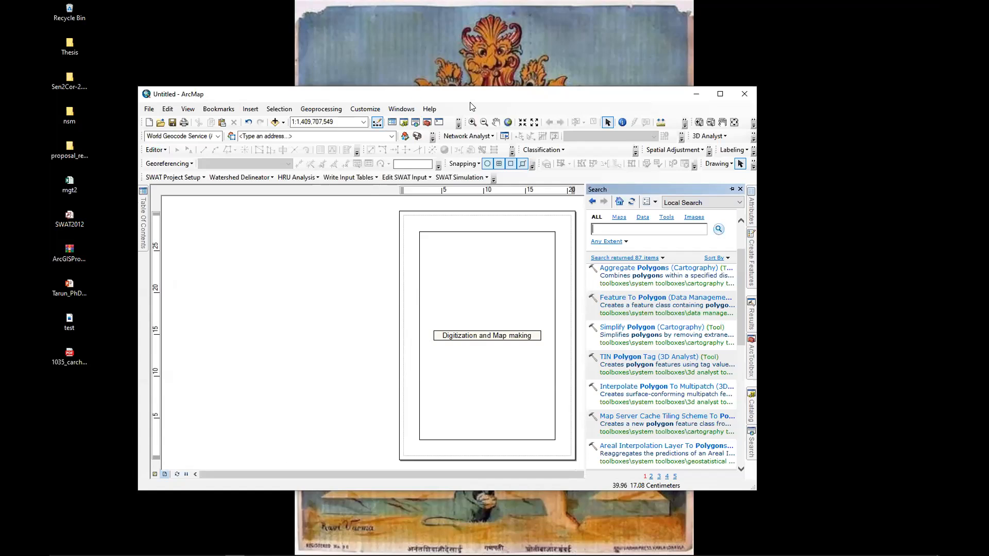
left_click_drag(493, 98, 510, 96)
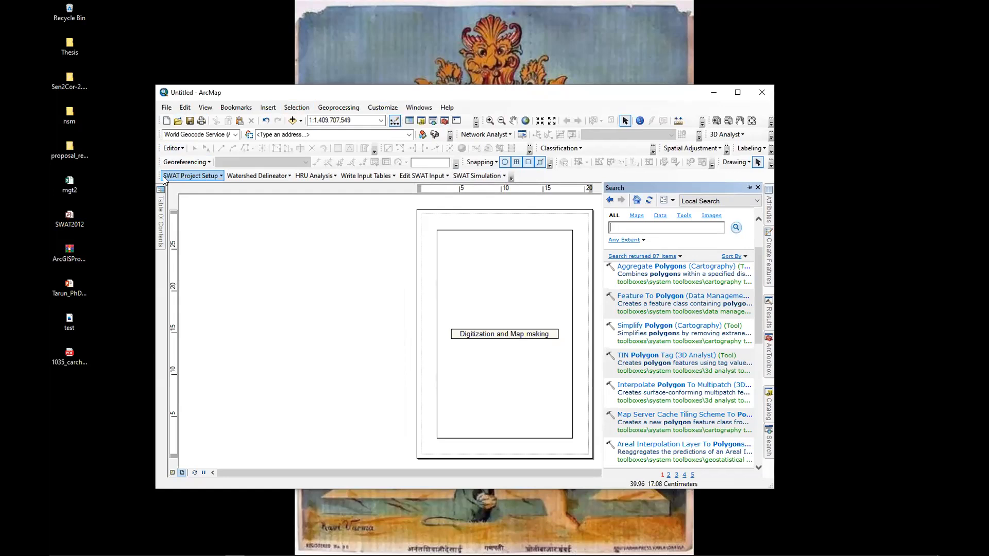
mouse_move(160, 176)
left_mouse_down()
mouse_move(210, 247)
mouse_move(203, 211)
mouse_move(157, 177)
mouse_move(157, 163)
mouse_move(157, 178)
left_mouse_up()
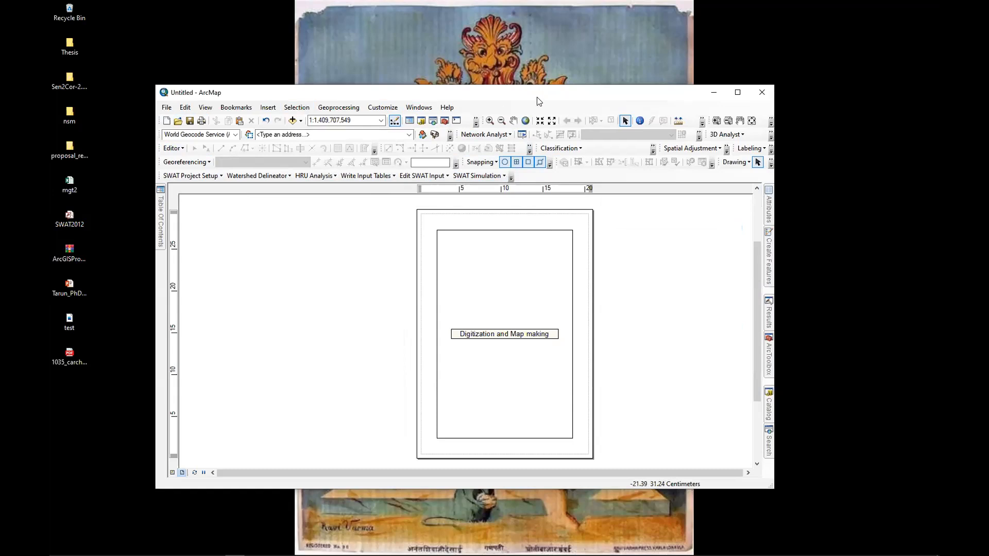
Switch the map to data view and try to add a basemap, then close the Add Basemap dialog
left_click(173, 471)
left_click(301, 121)
left_click(320, 143)
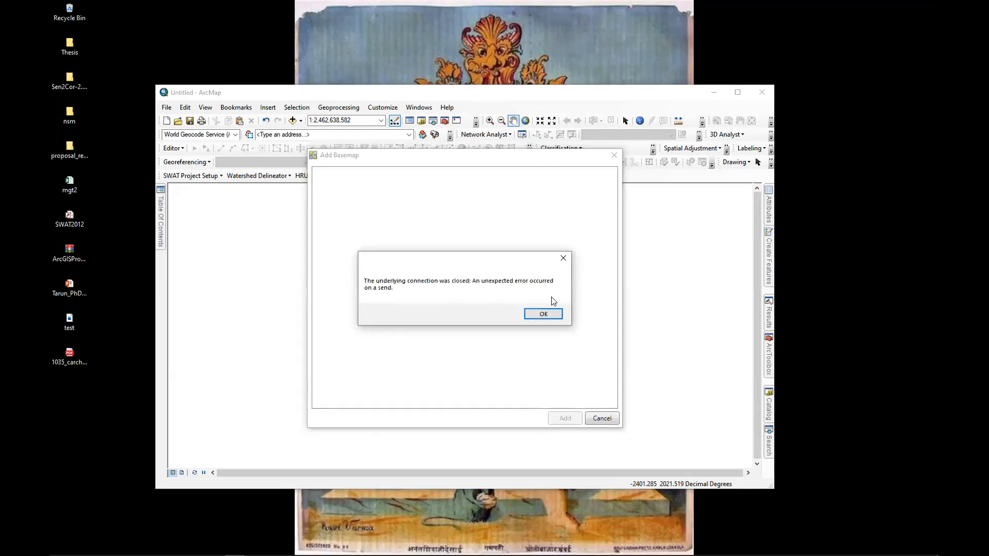
left_click(539, 314)
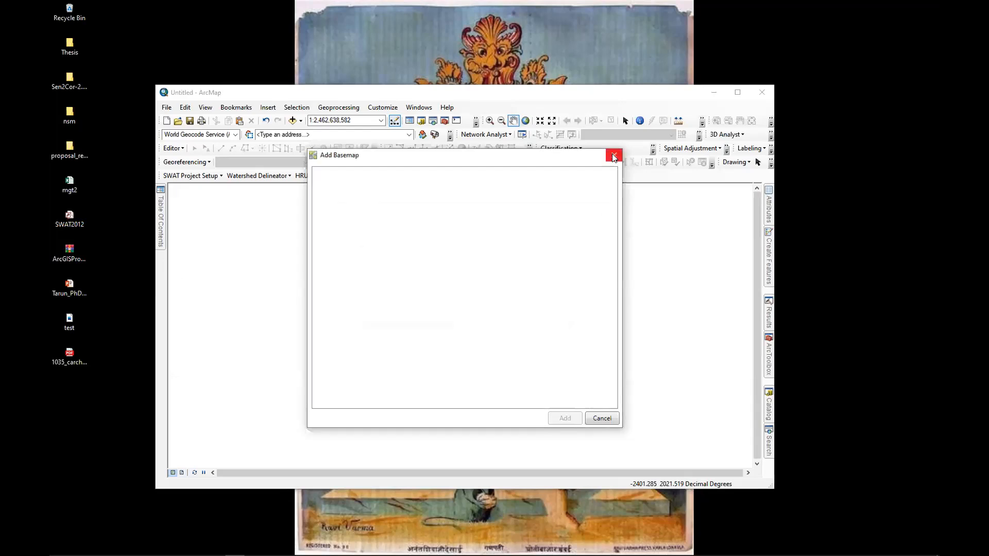
left_click(614, 156)
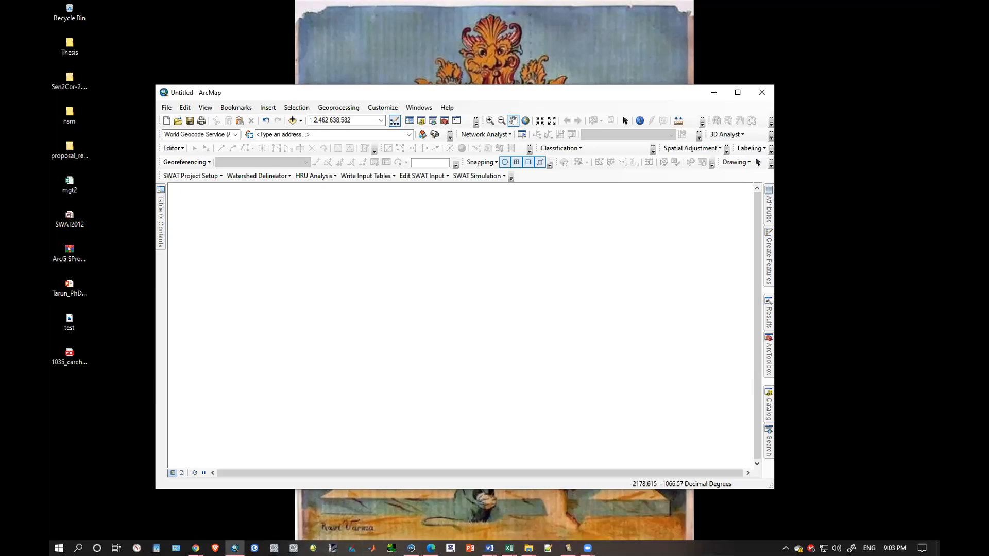
Check the open Zoom windows, bring up the Zoom Cloud Meetings sign-in window and close it
left_click(195, 548)
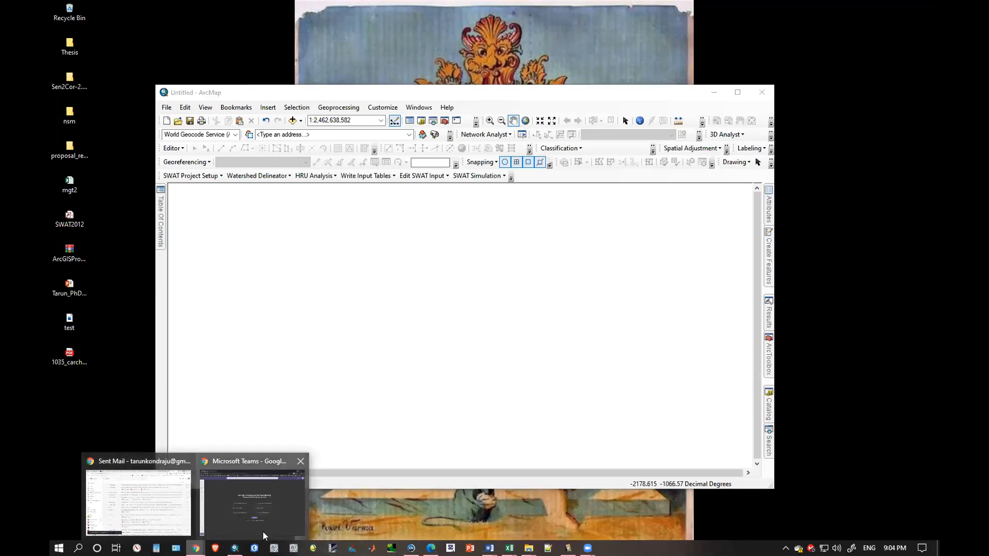
left_click(588, 548)
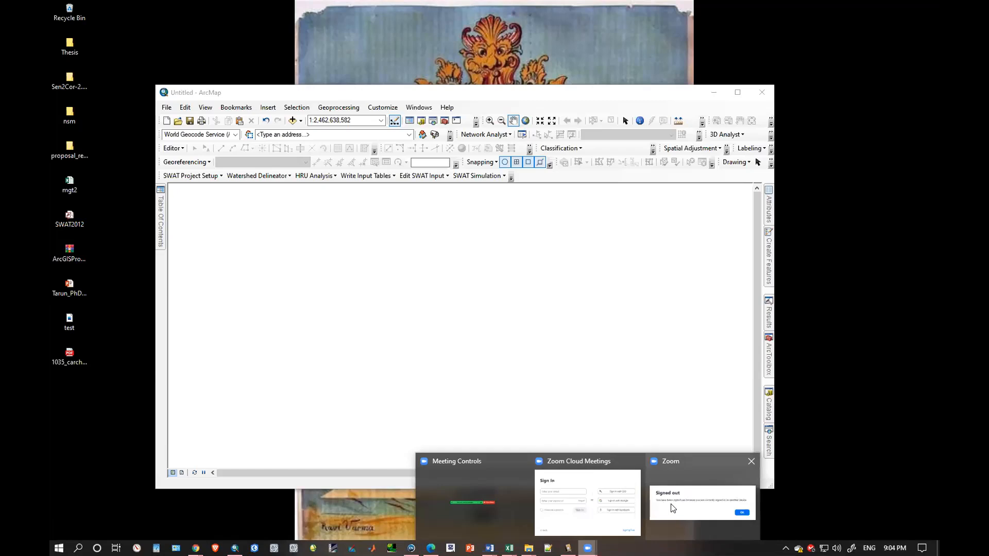
left_click(504, 369)
left_click(588, 550)
left_click(530, 486)
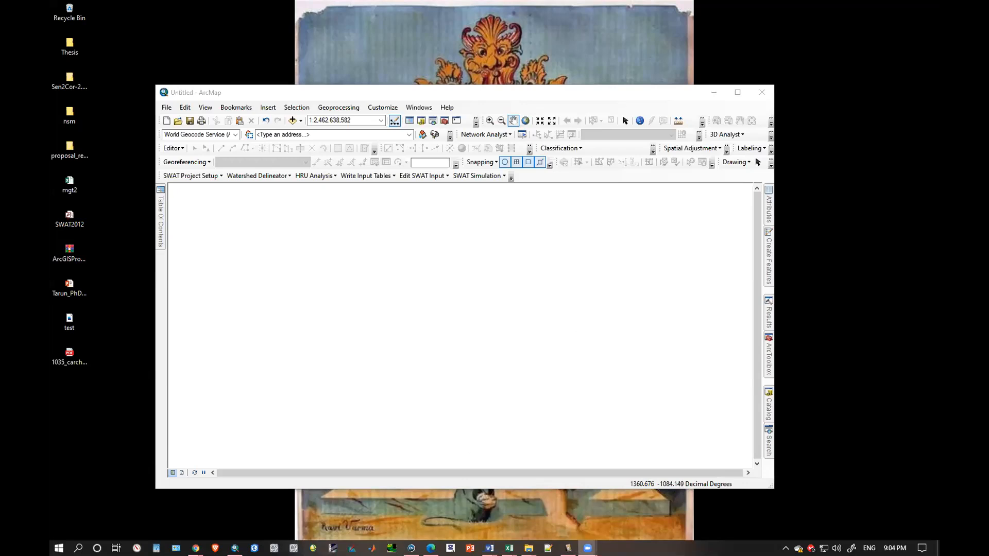
left_click(588, 548)
left_click(646, 497)
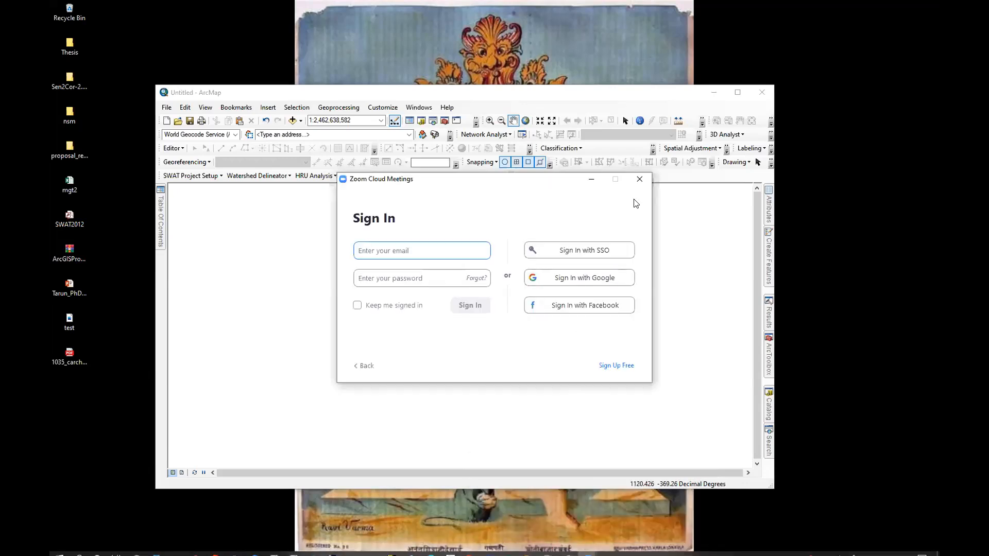
left_click(640, 180)
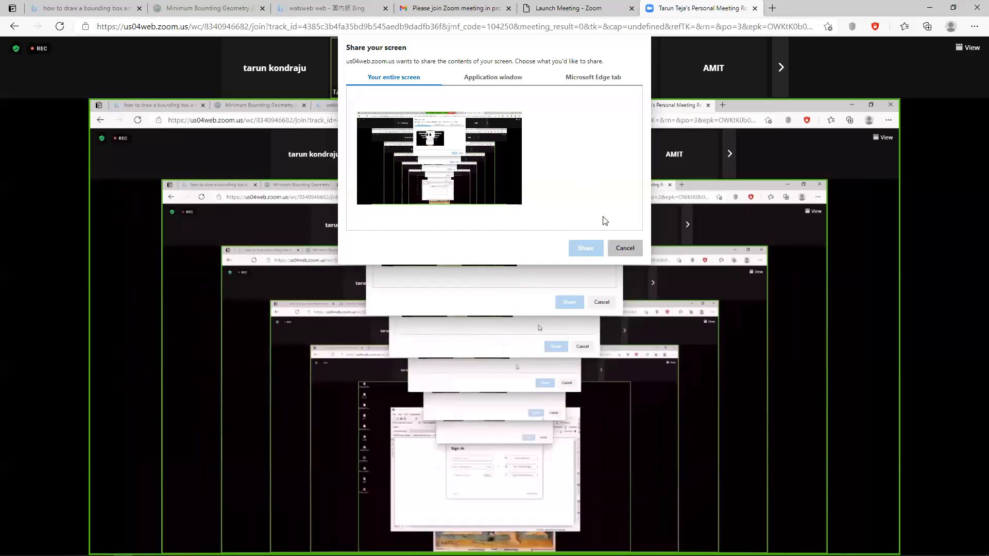
Share the entire screen in the browser-based Zoom meeting and unmute the computer's speakers
left_click(618, 248)
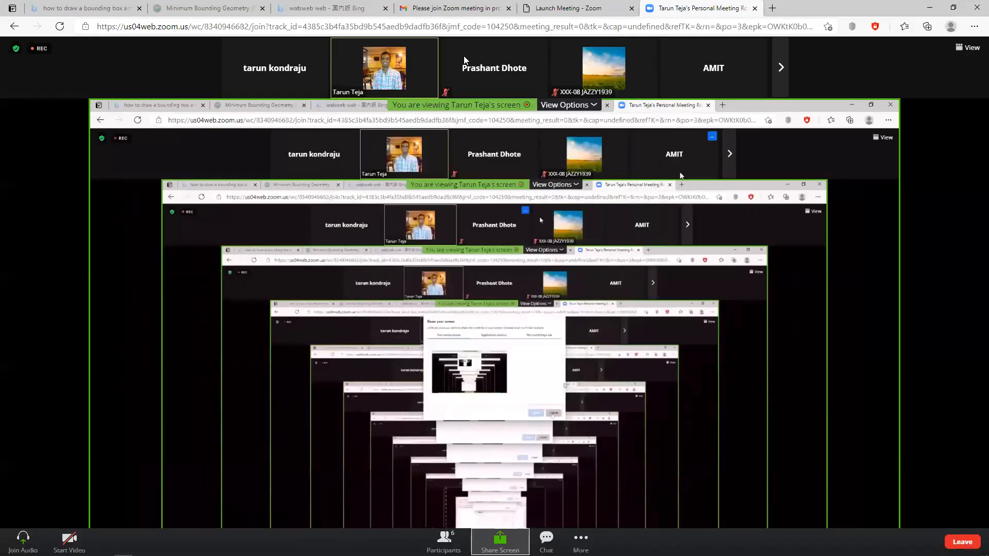
key("space")
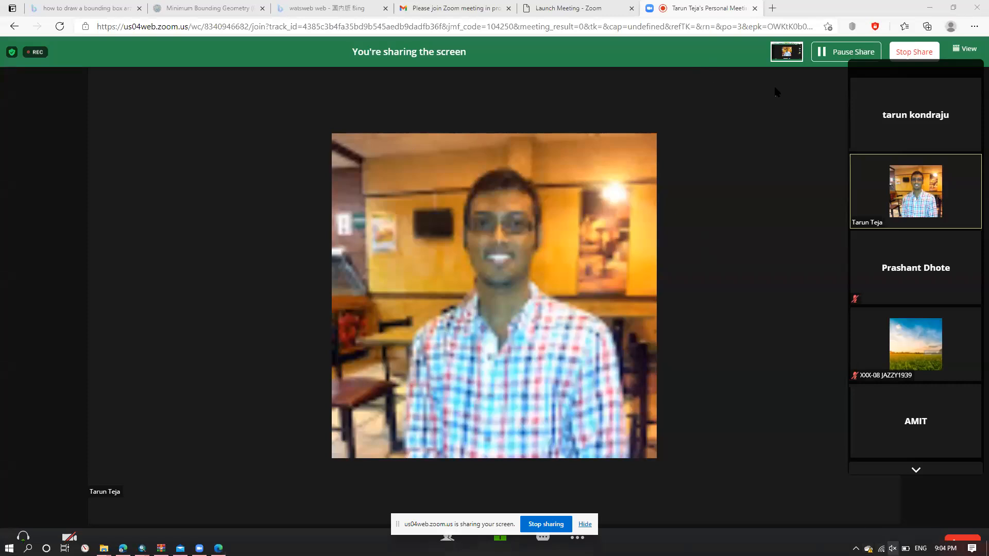
left_click(893, 549)
left_click(822, 526)
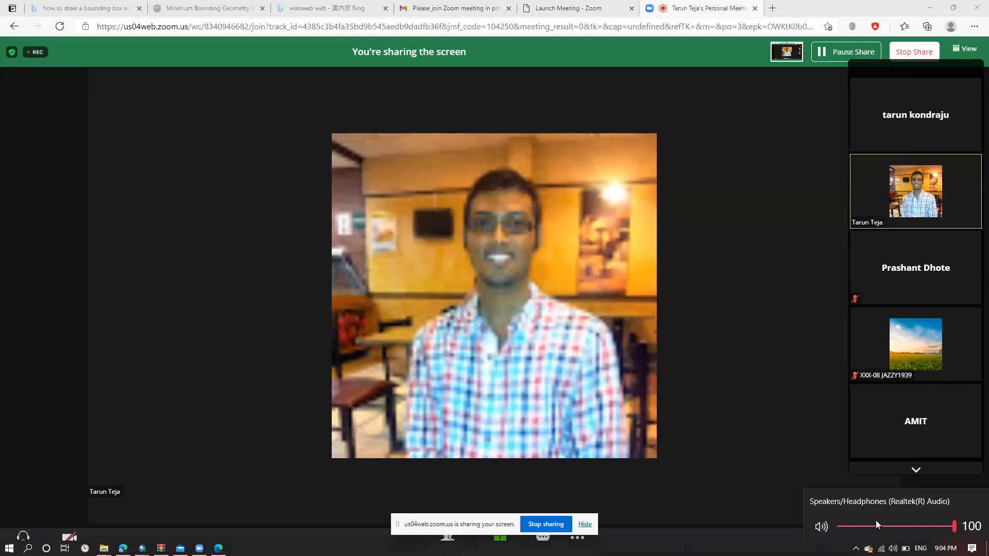
left_click(794, 521)
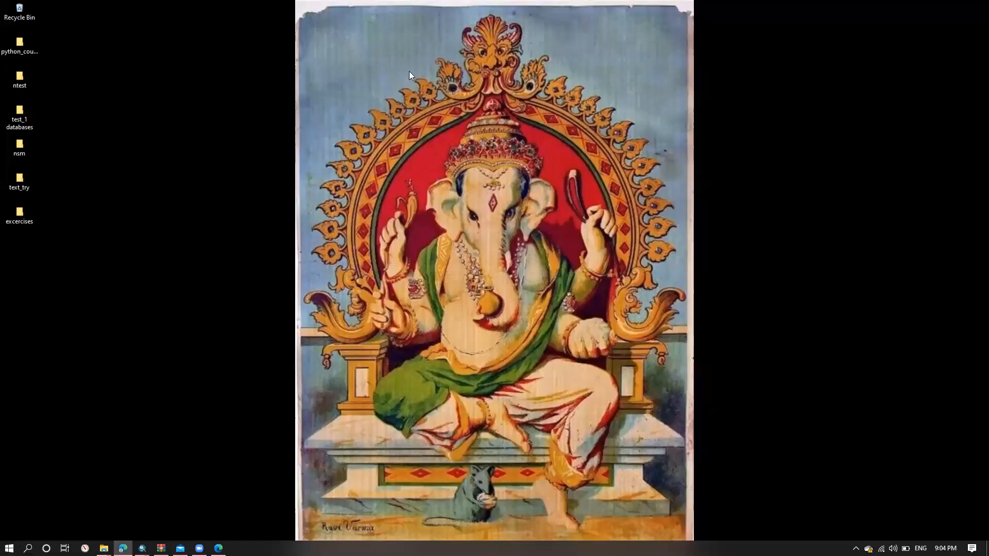
Switch to the ArcMap window with the Kerala layers and view the map at 1:500,000,000
mouse_move(142, 549)
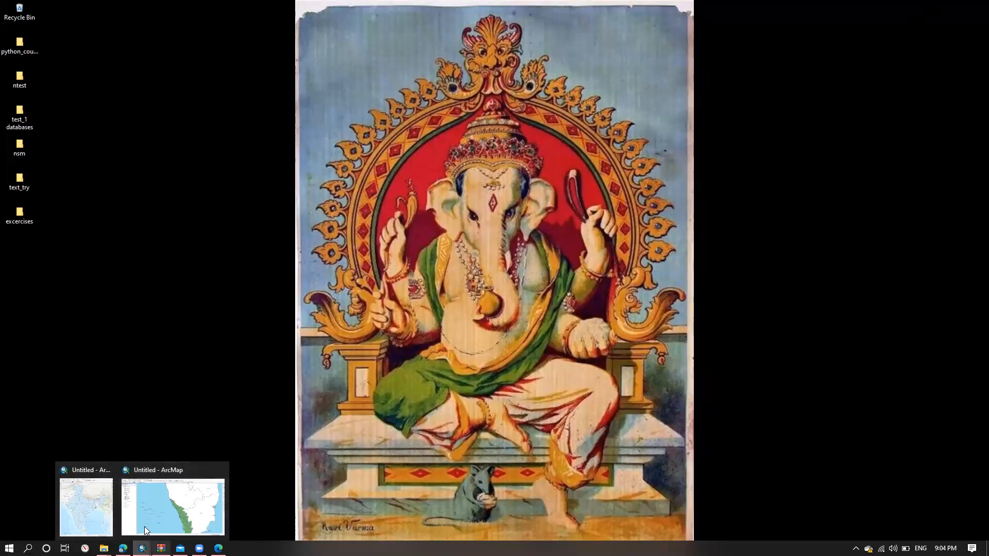
left_click(130, 517)
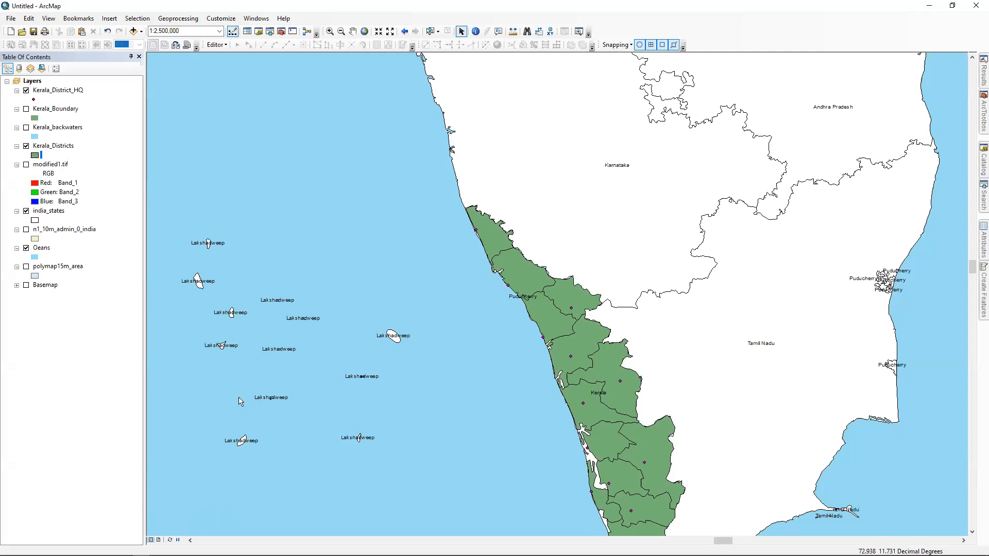
scroll(303, 298, "up", 2)
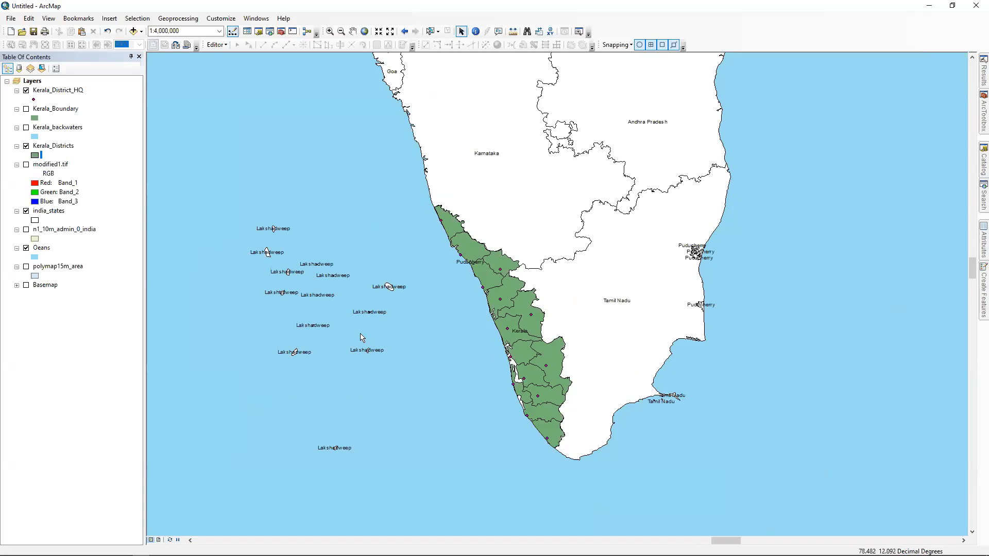
scroll(95, 155, "up", 7)
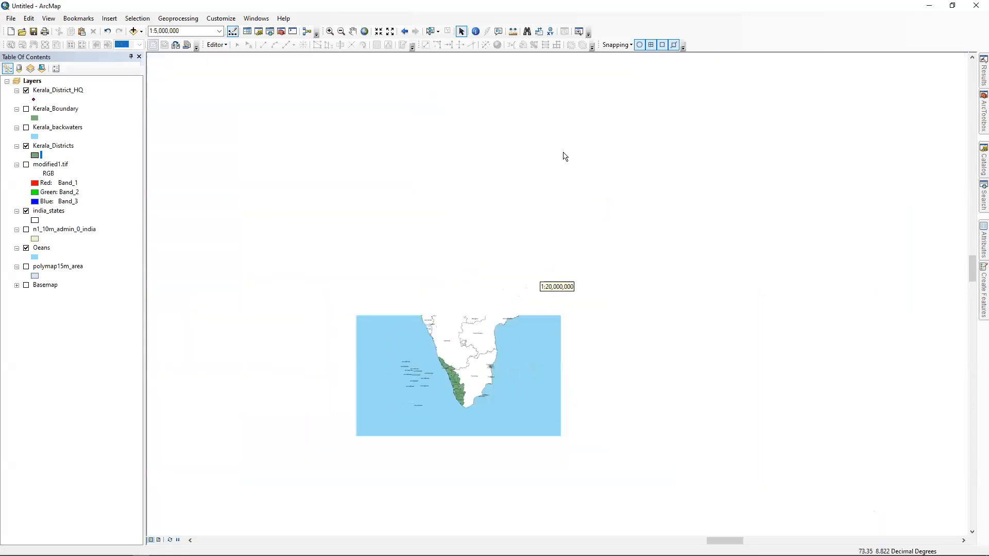
scroll(550, 370, "up", 4)
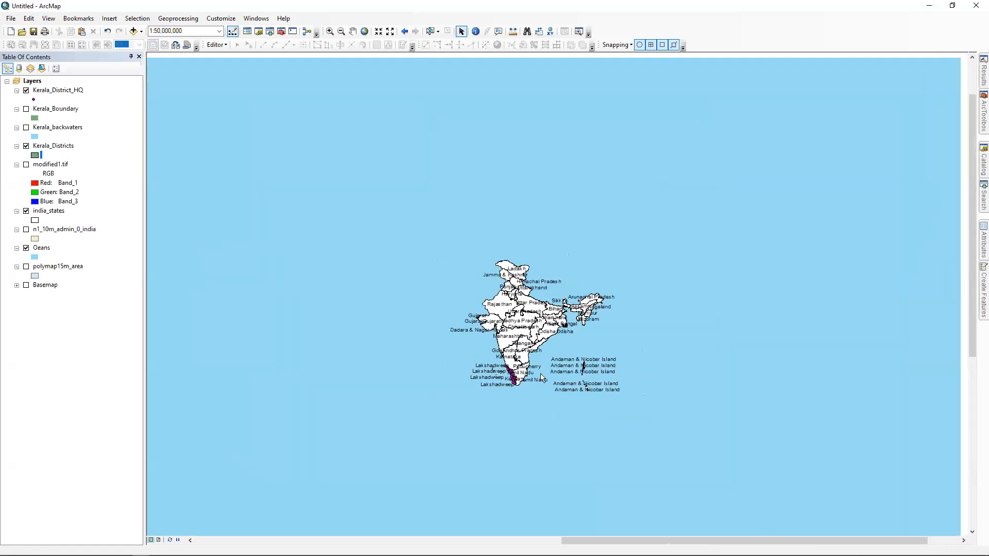
scroll(529, 262, "up", 4)
scroll(507, 340, "up", 6)
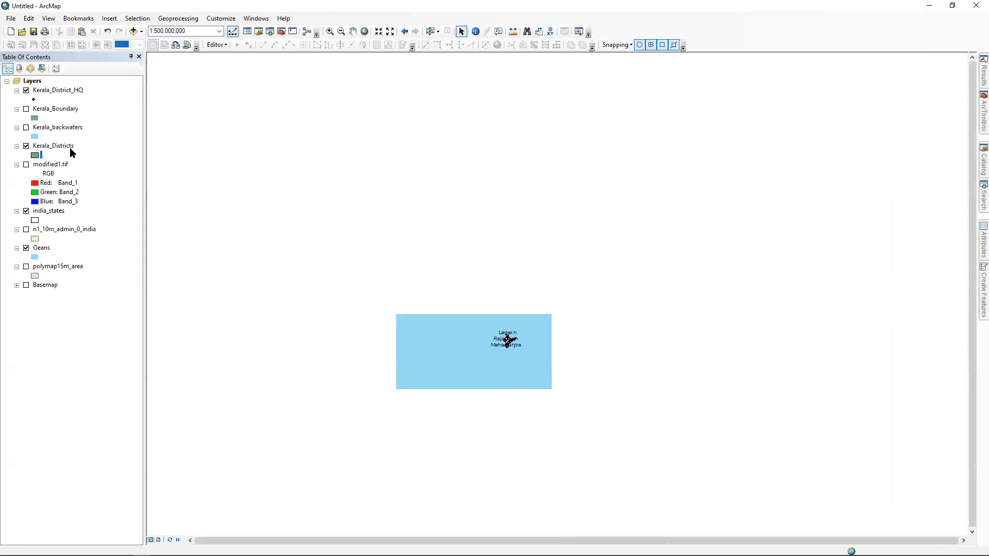
Hide the india_states and Oeans layers and show the n1_10m_admin_0_india layer
left_click(26, 210)
left_click(26, 248)
left_click(26, 247)
left_click(26, 248)
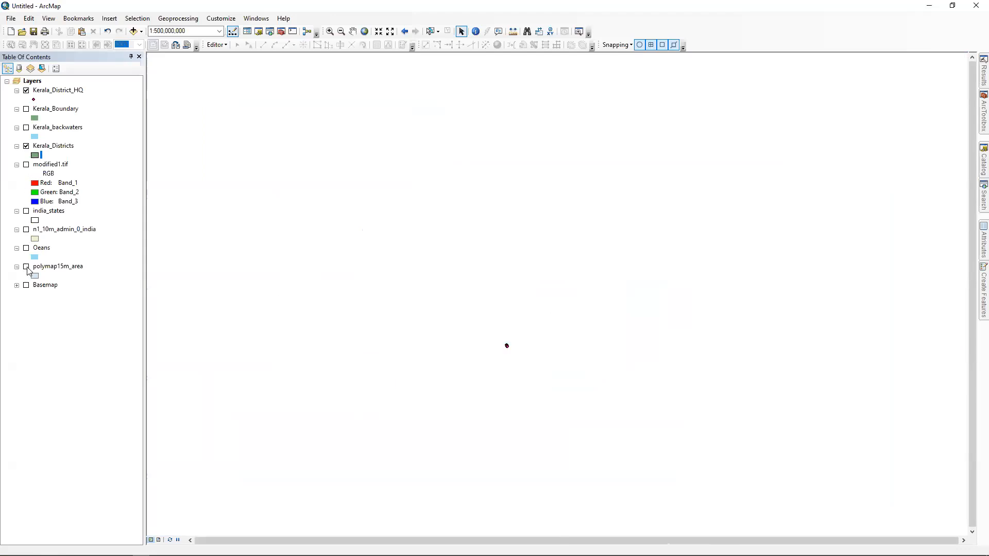
left_click(26, 229)
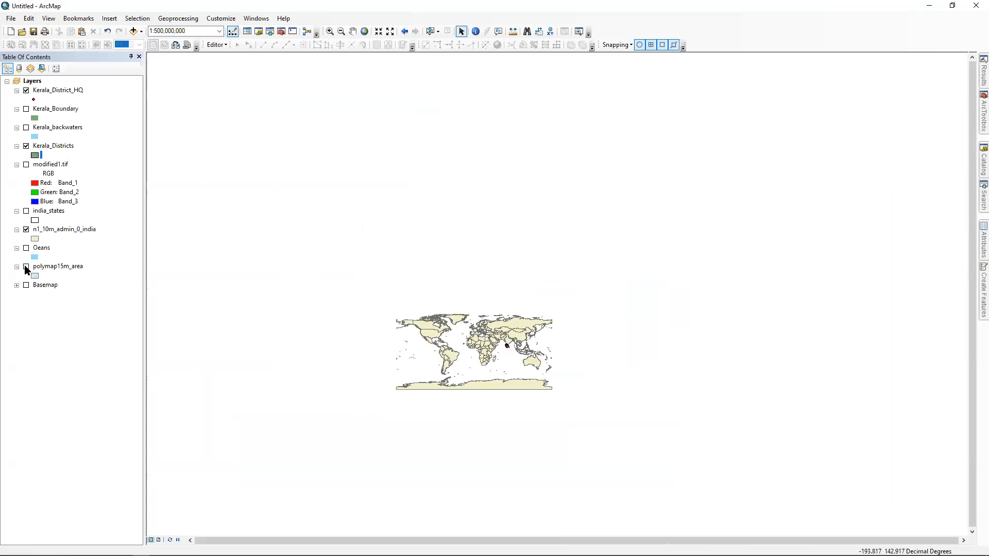
Show the india_states layer over the world countries and turn on the modified1.tif raster
scroll(548, 355, "down", 1)
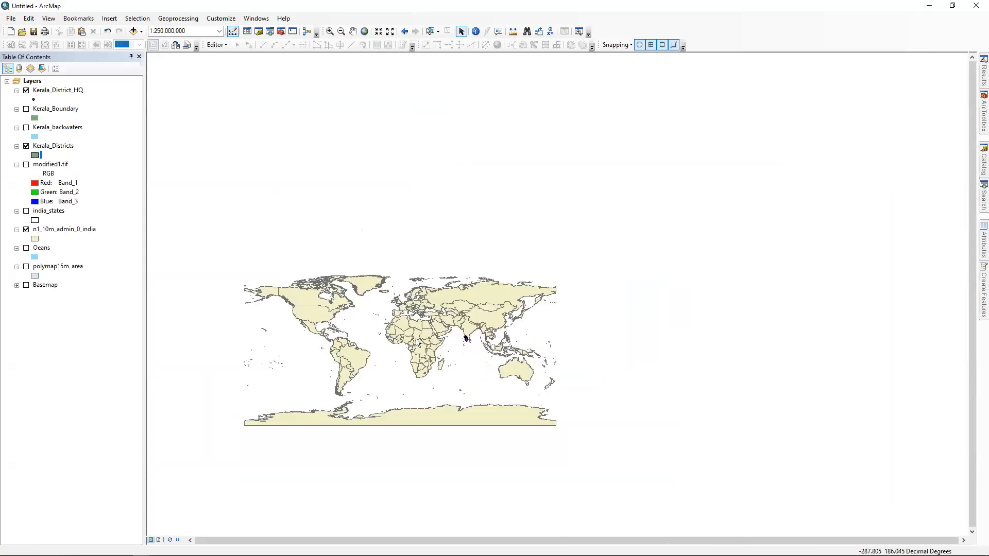
left_click(26, 210)
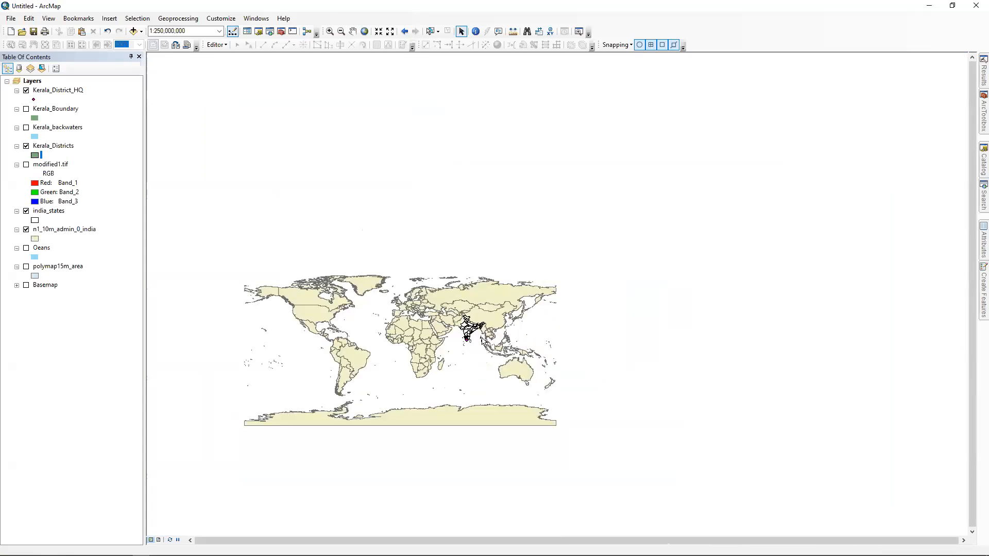
scroll(481, 337, "down", 3)
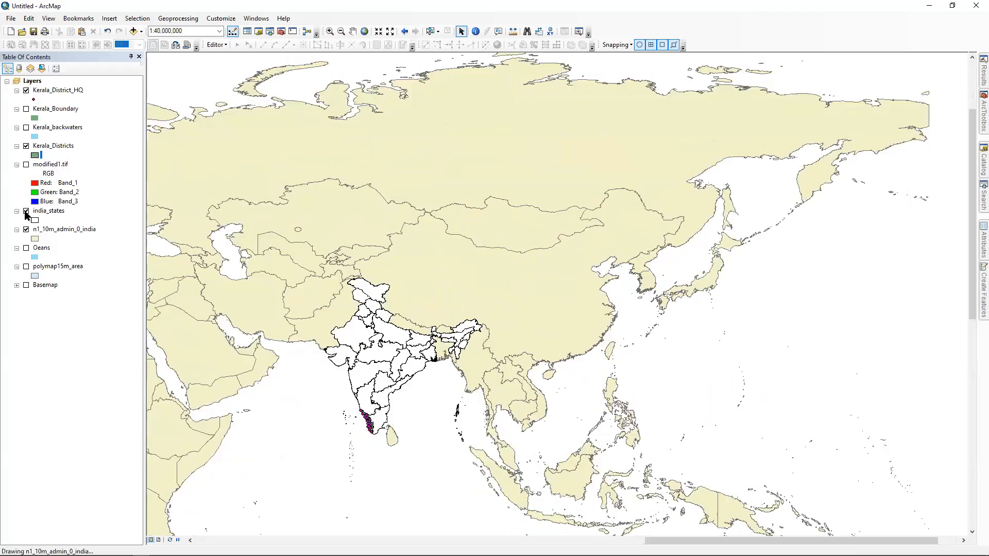
left_click(26, 211)
left_click(26, 211)
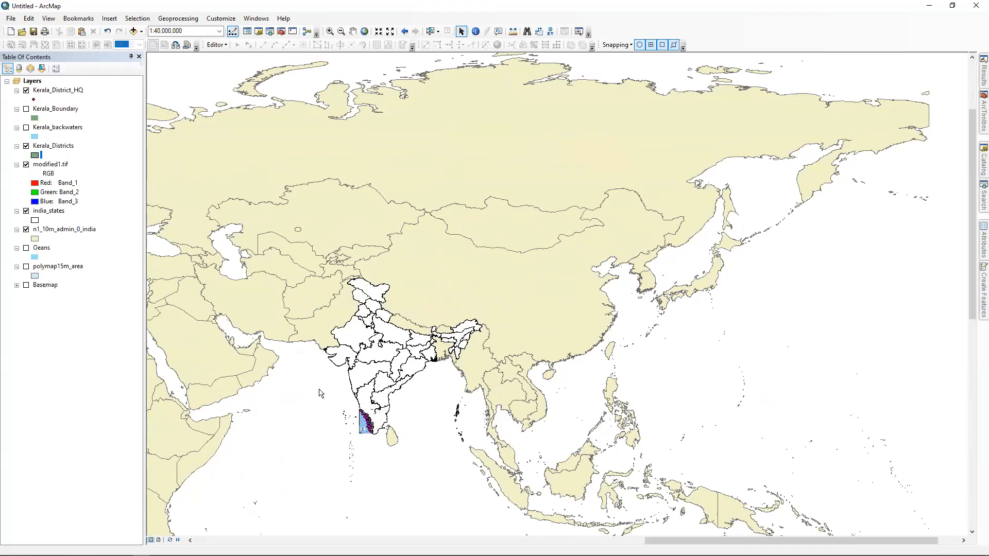
Hide Kerala_Districts and Kerala_District_HQ to examine the modified1.tif raster over Kerala
scroll(301, 400, "up", 1)
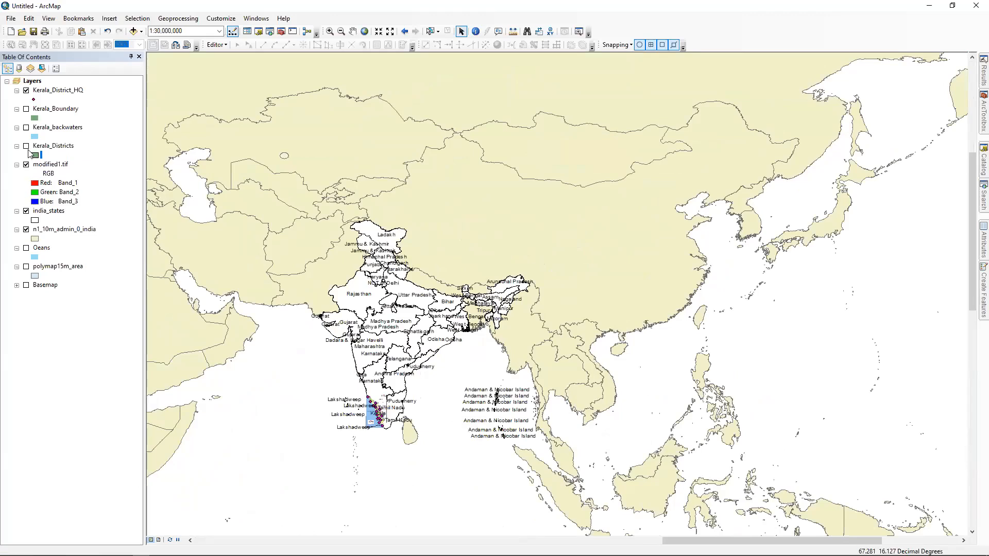
left_click(26, 91)
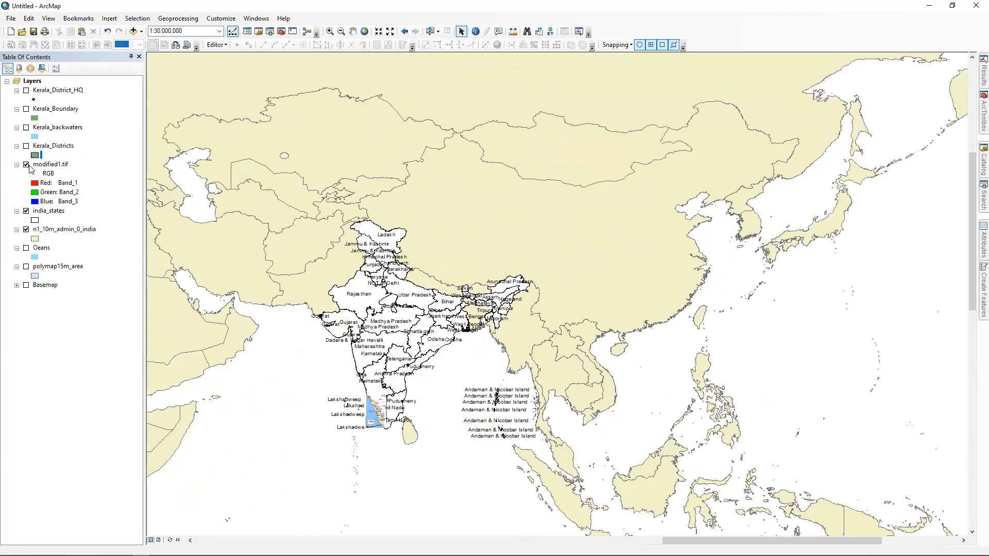
scroll(343, 462, "up", 2)
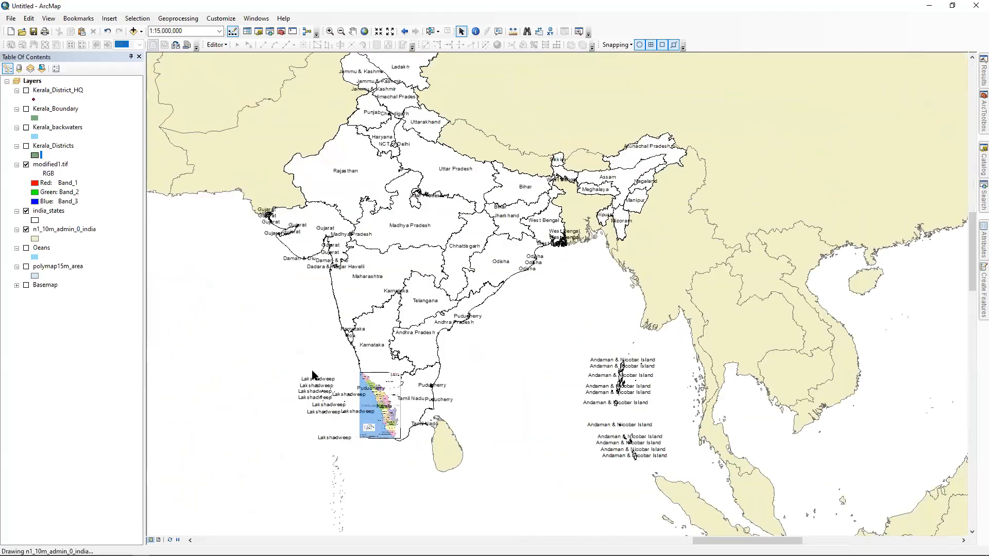
scroll(376, 407, "up", 1)
scroll(376, 407, "up", 3)
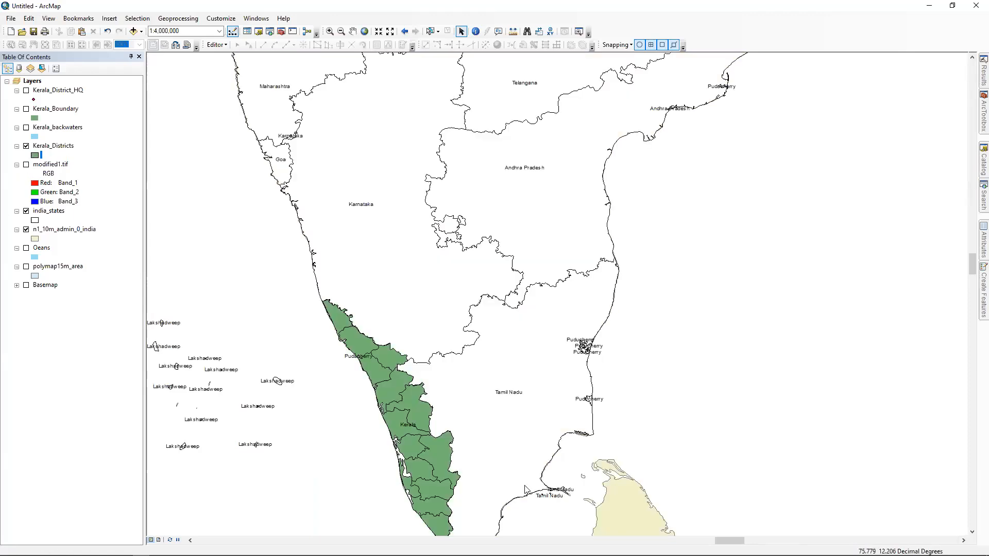
Hide the Kerala_Districts layer and show the Kerala_Boundary polygon with the Kerala_District_HQ points
left_click(25, 145)
left_click(26, 108)
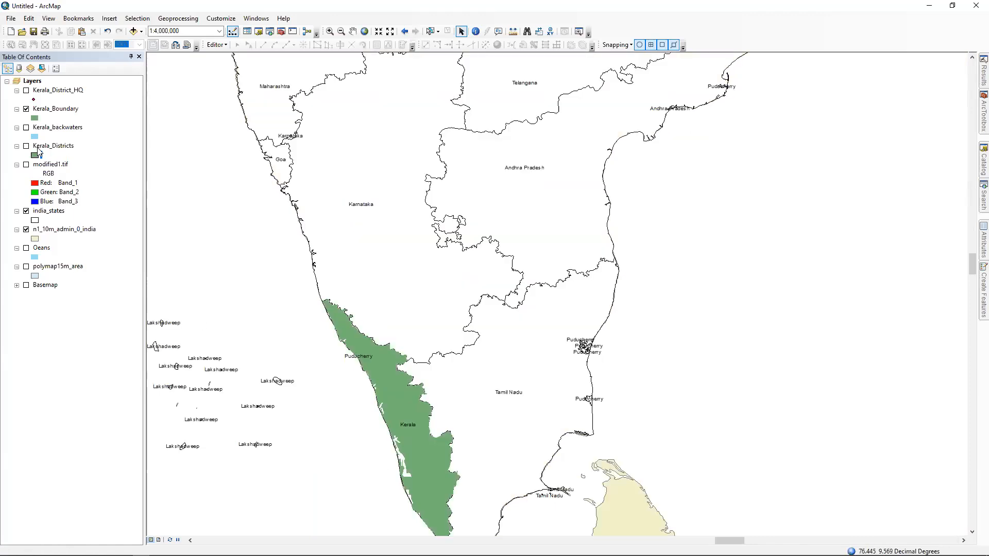
left_click(25, 109)
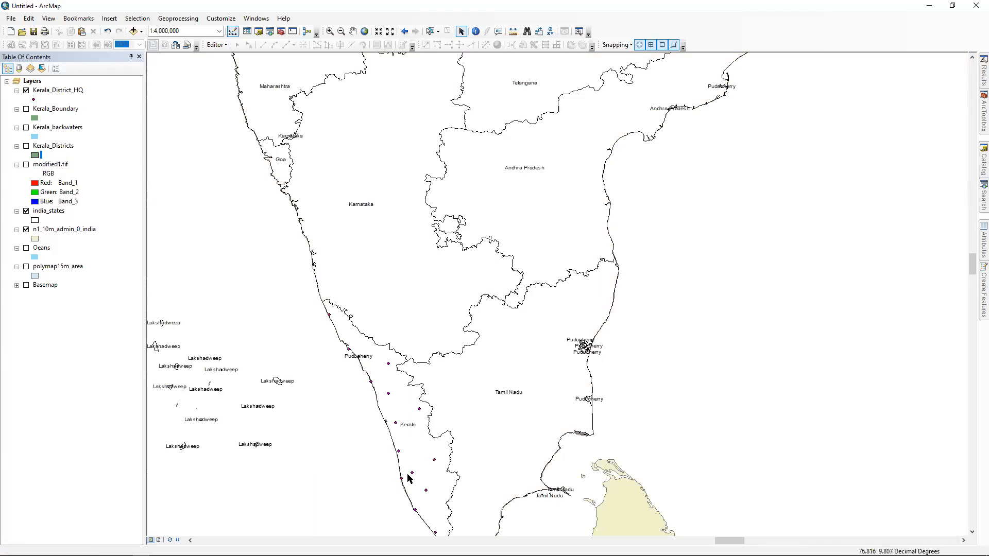
left_click(25, 109)
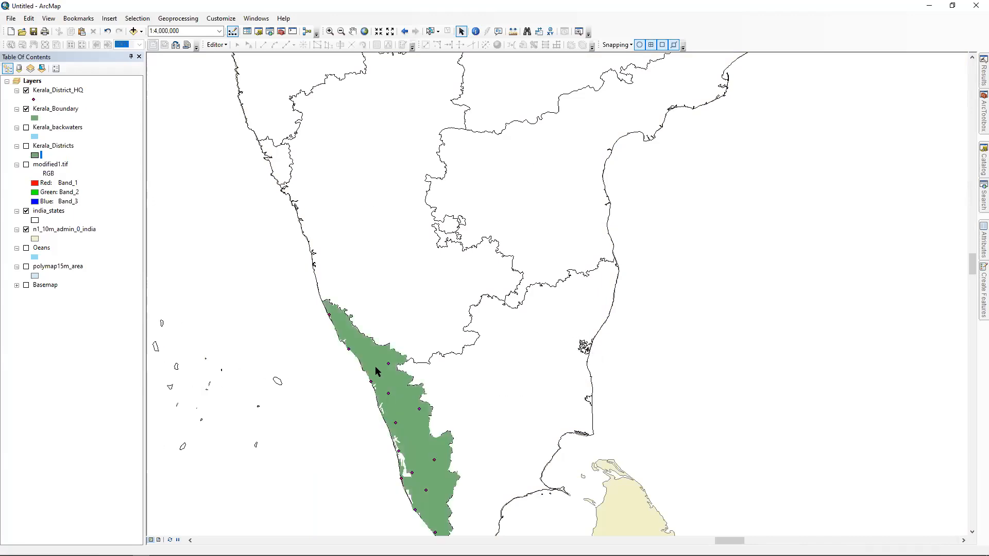
Show the Kerala_Districts layer and move it above Kerala_Boundary in the layer order
left_click(26, 146)
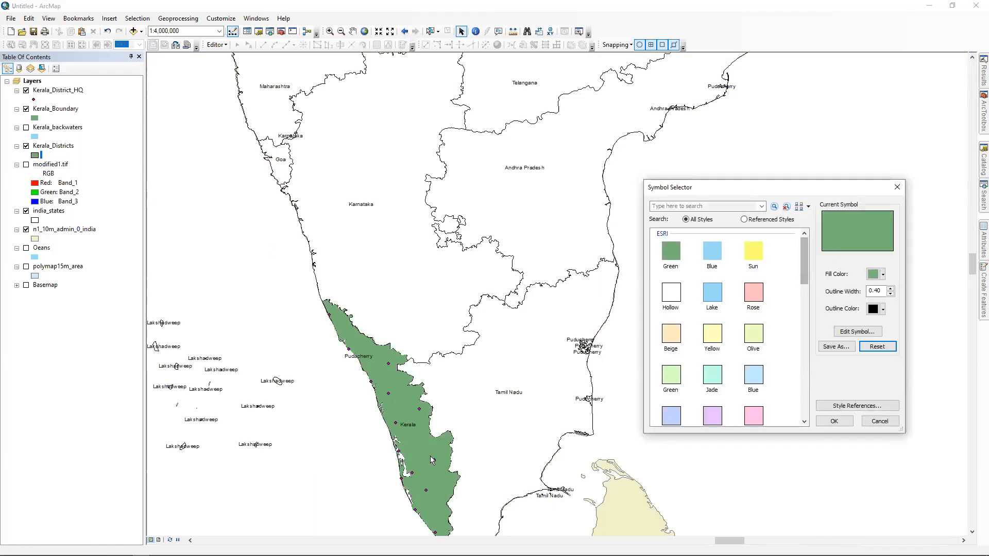
key("Escape")
left_click_drag(77, 145, 30, 107)
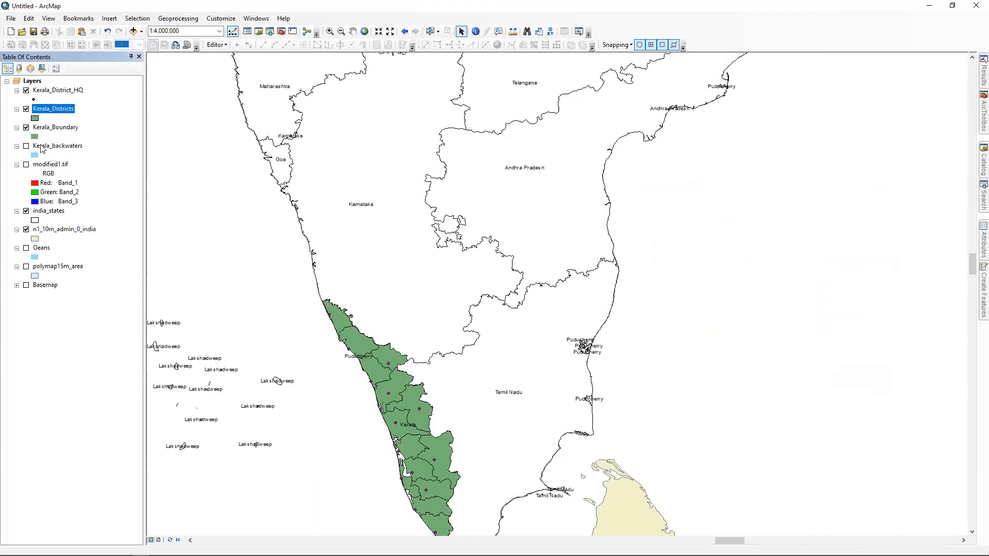
Apply the Hollow symbol to the Kerala_Districts layer
left_click(35, 118)
left_click(670, 293)
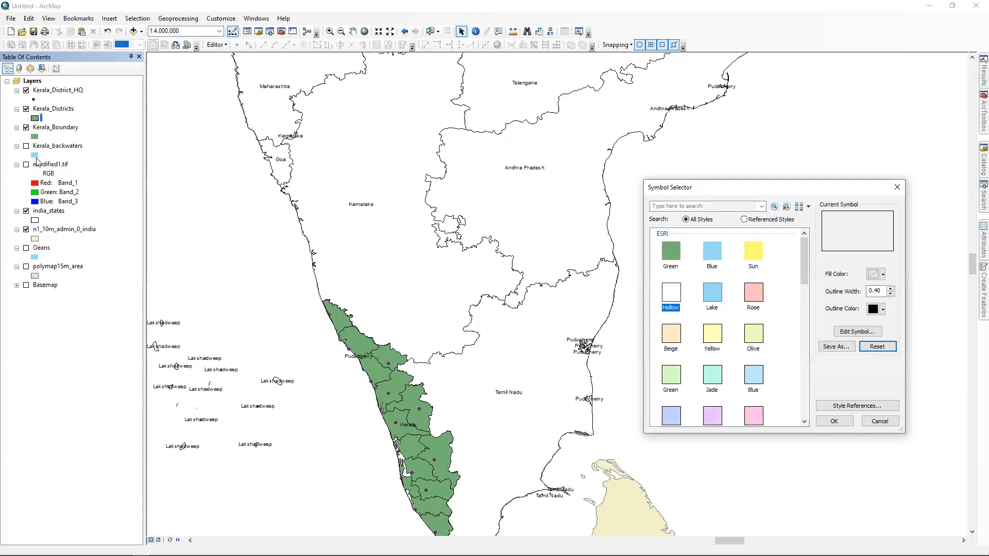
key("Return")
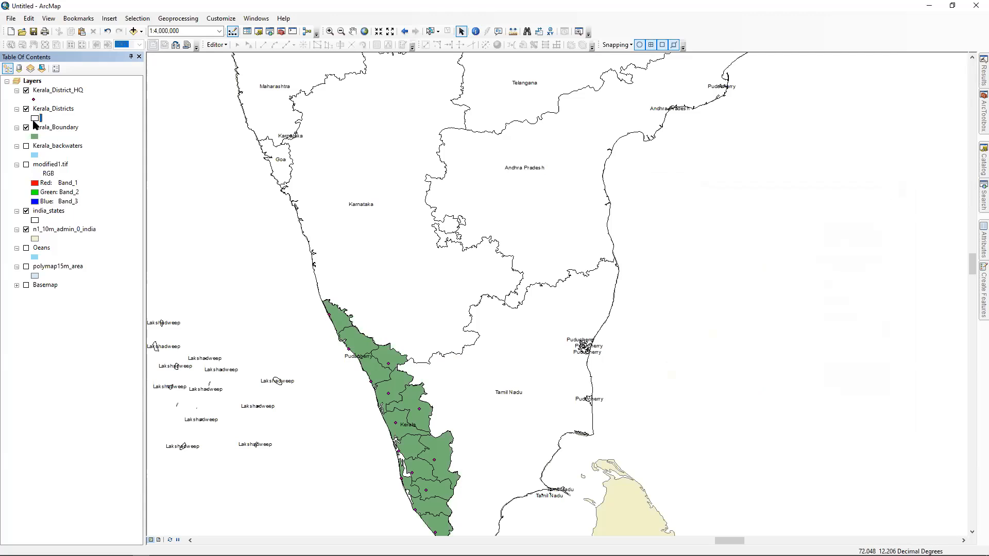
Turn on the Oeans layer and keep the map document open without saving it
left_click(26, 248)
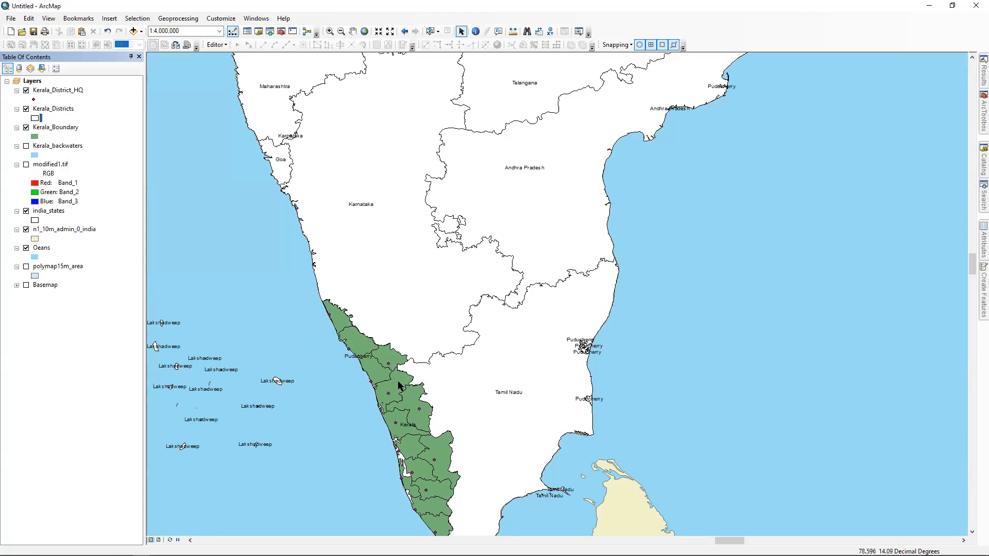
left_click(976, 5)
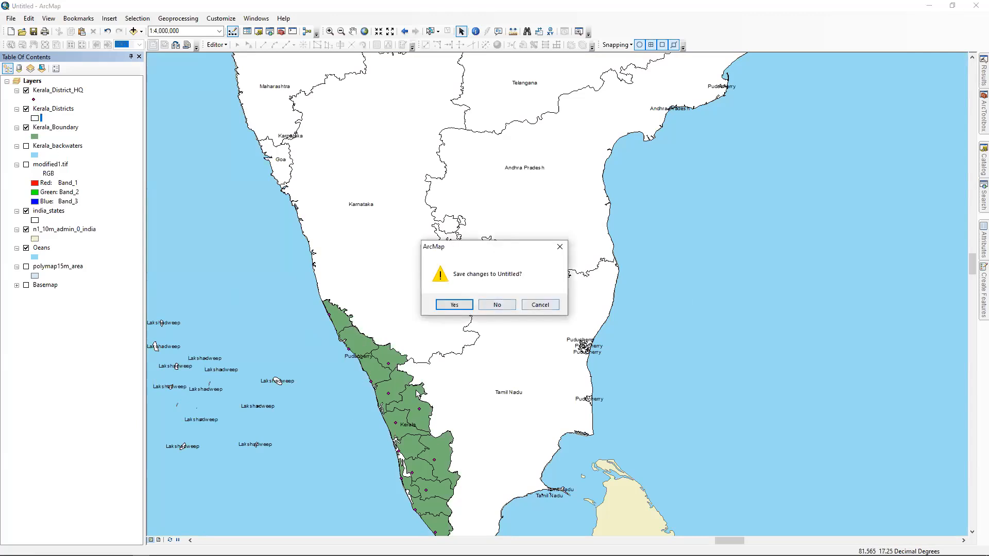
key("Escape")
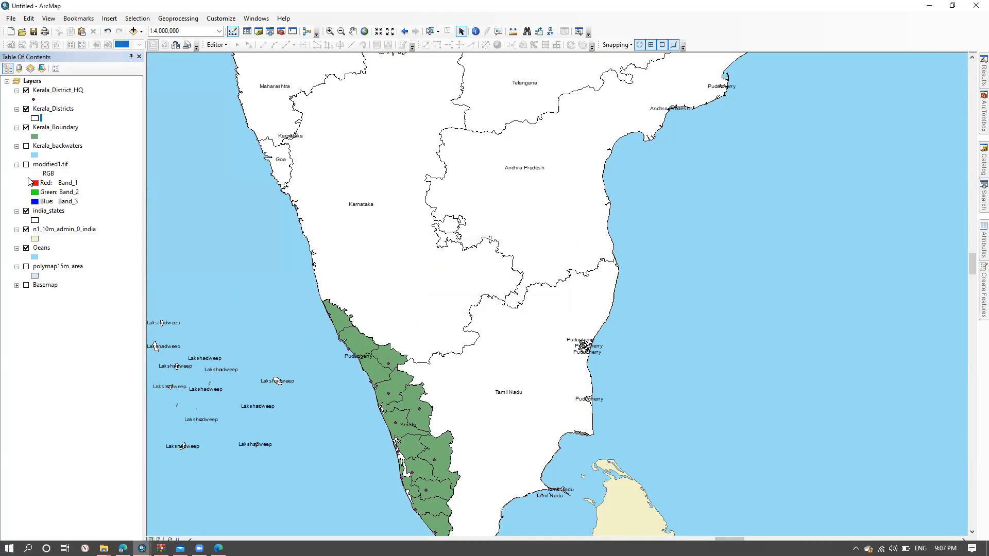
Switch to the other untitled ArcMap window with the India Topographic Map basemap and maximize it
mouse_move(142, 549)
left_click(85, 506)
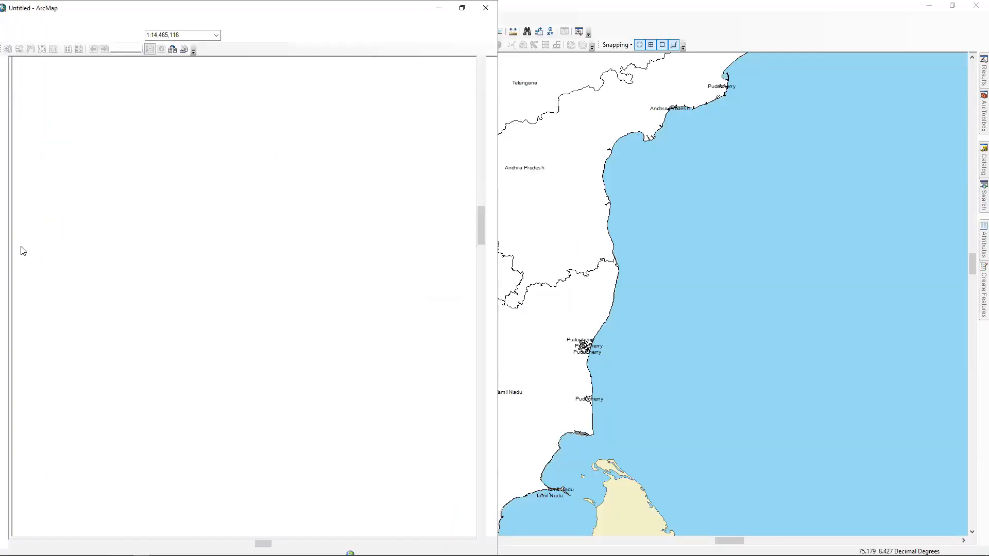
key("super+Up")
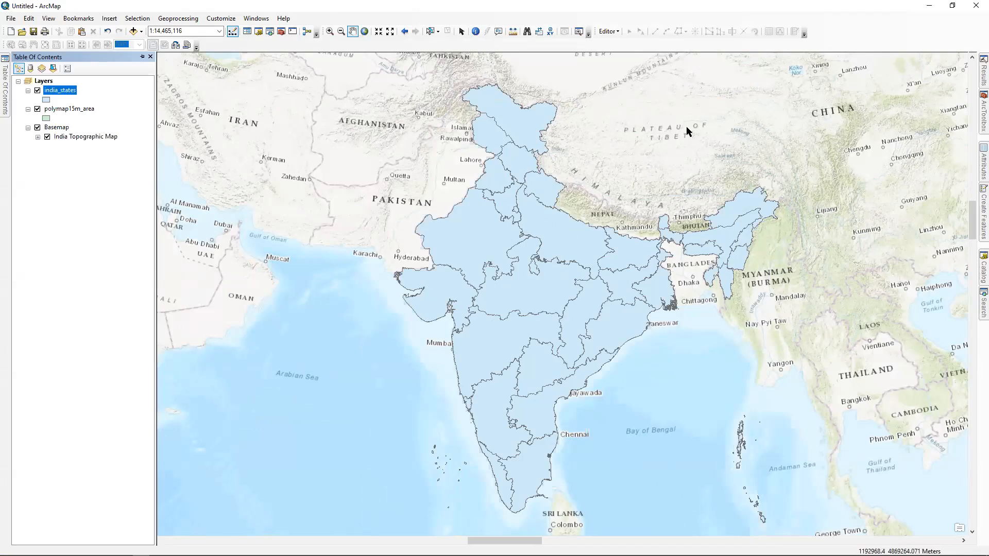
Examine the india_states layer's data source properties for its extent, geographic coordinate system, datum and angular unit
right_click(70, 90)
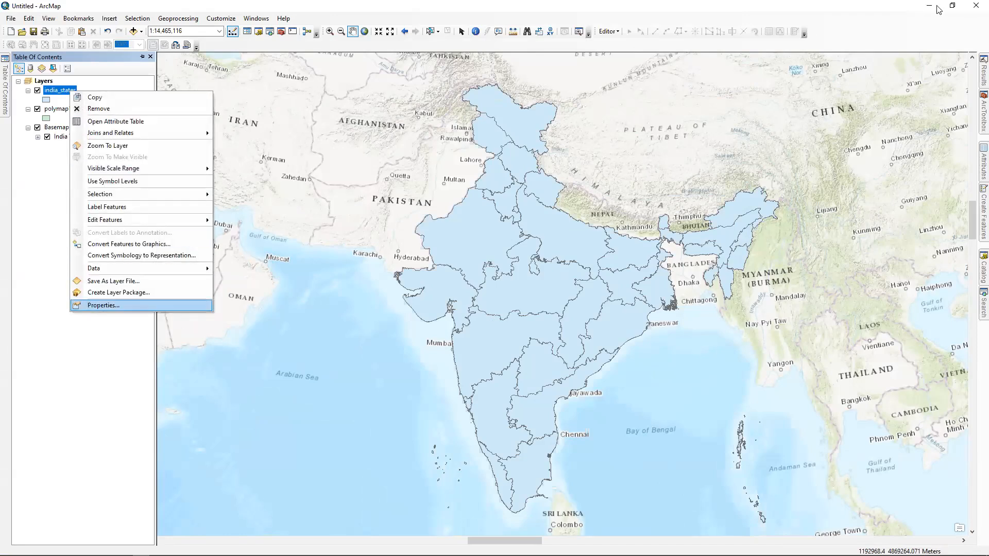
left_click(103, 307)
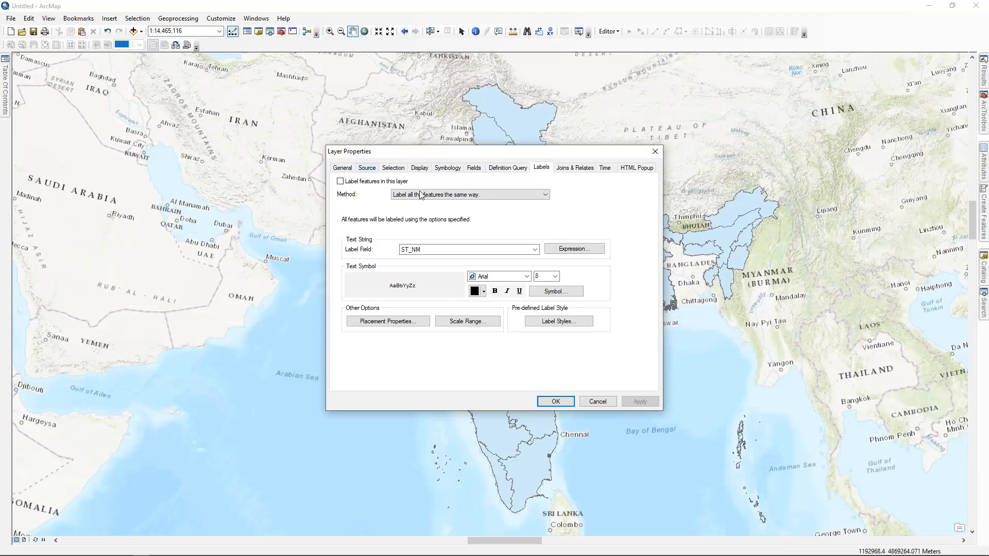
left_click(366, 168)
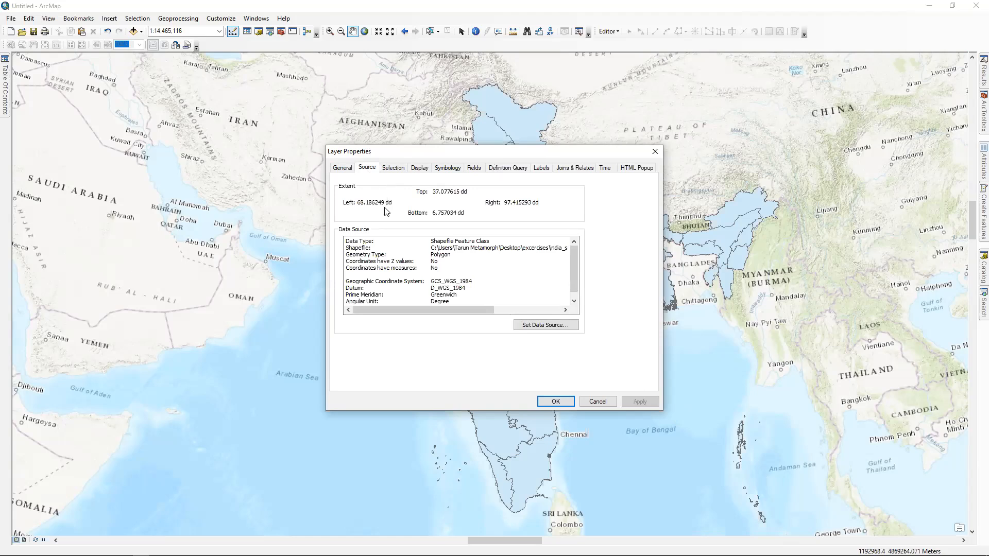
scroll(435, 245, "down", 1)
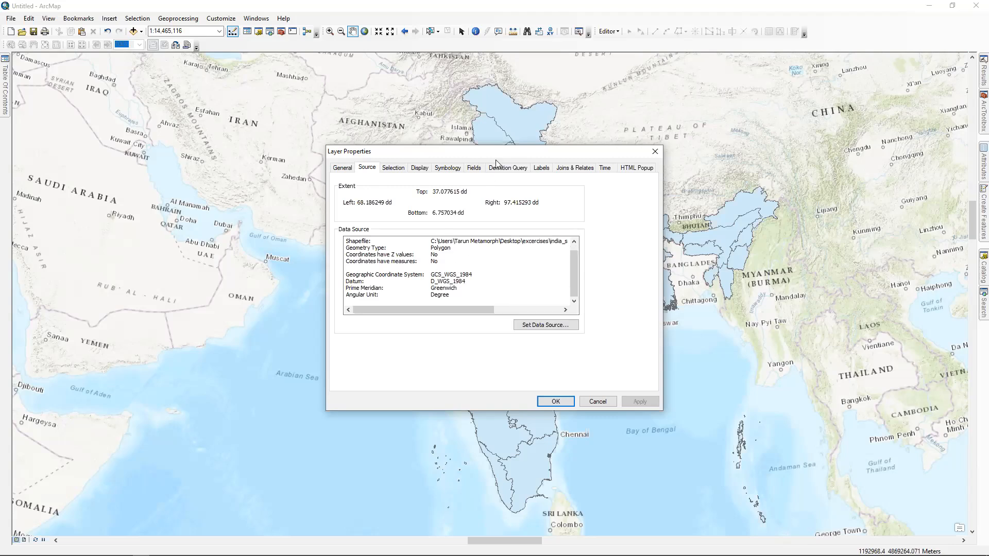
left_click_drag(496, 160, 304, 177)
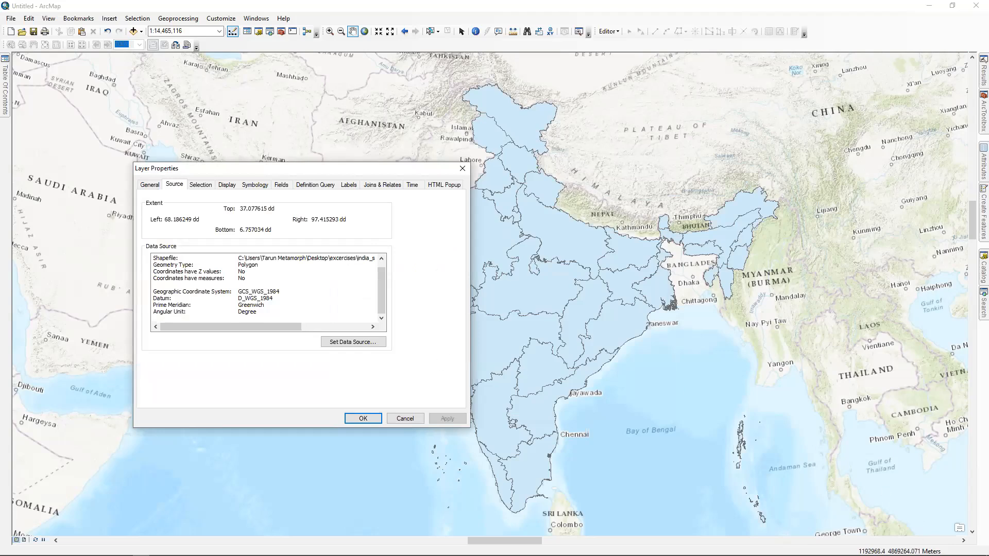
left_click_drag(238, 292, 261, 292)
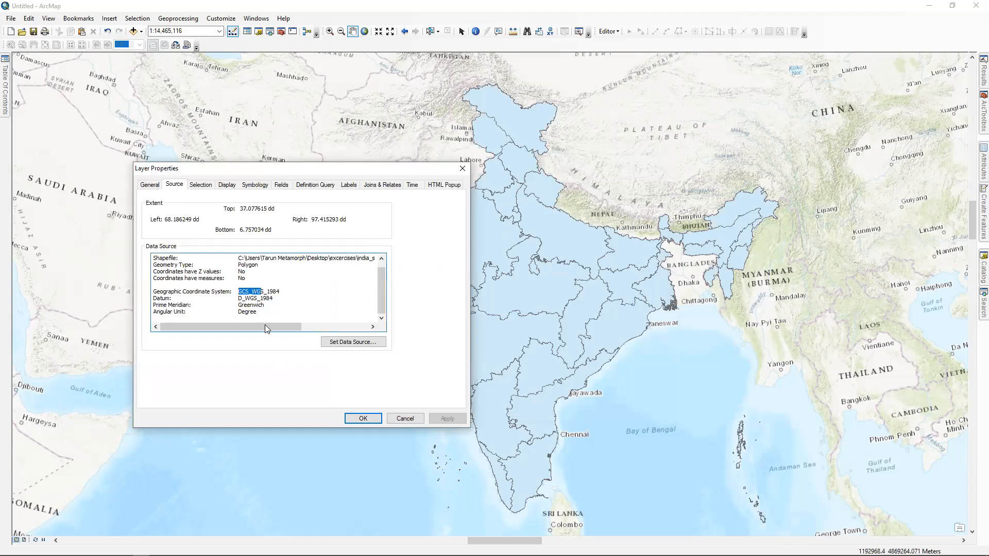
double_click(239, 291)
left_click(462, 168)
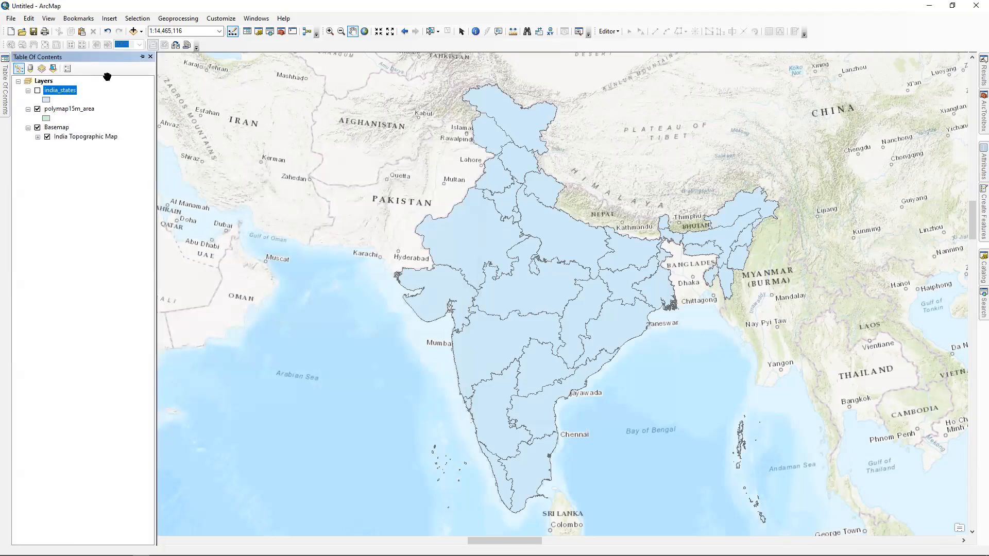
Hide the india_states layer and examine the projected and geographic coordinate system details of polymap15m_area
left_click(37, 90)
left_click(70, 97)
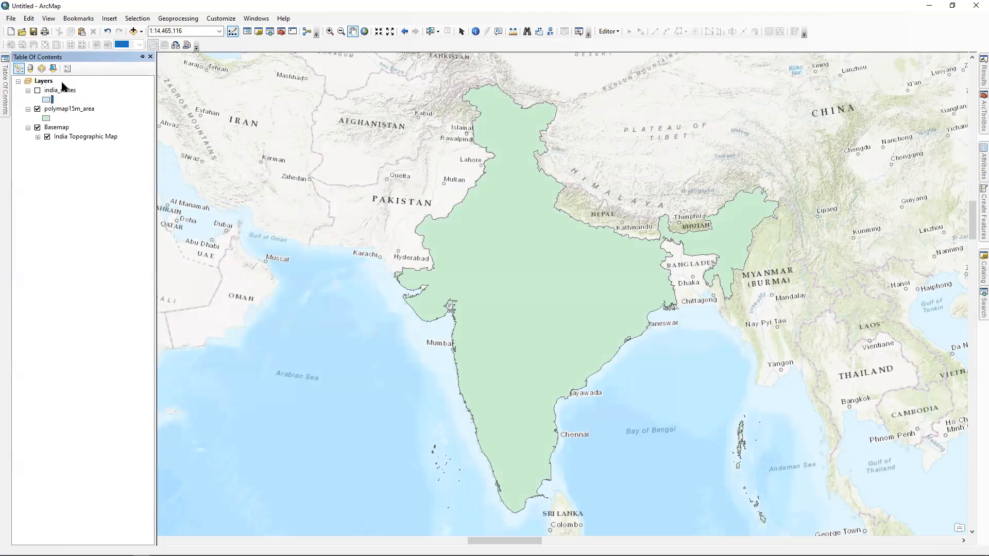
right_click(61, 109)
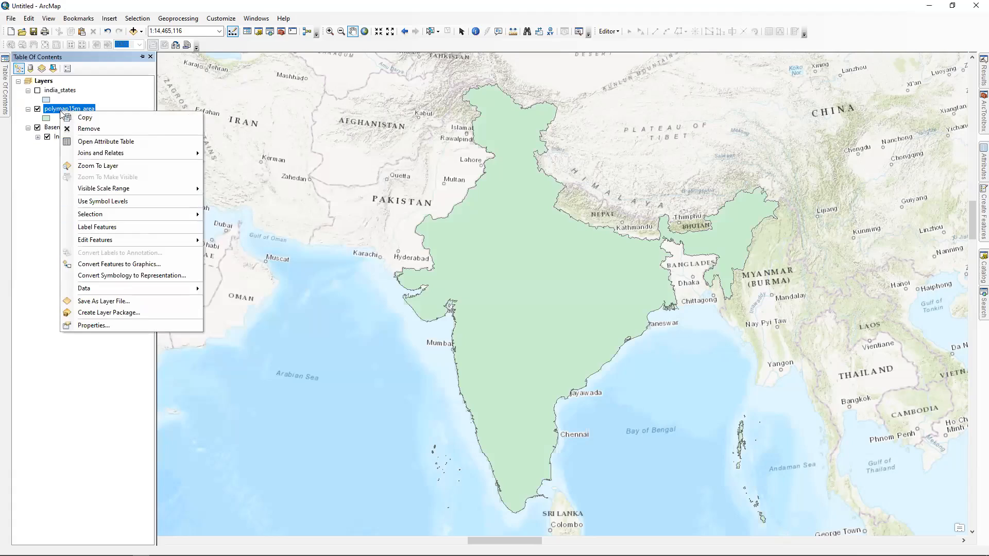
left_click(93, 326)
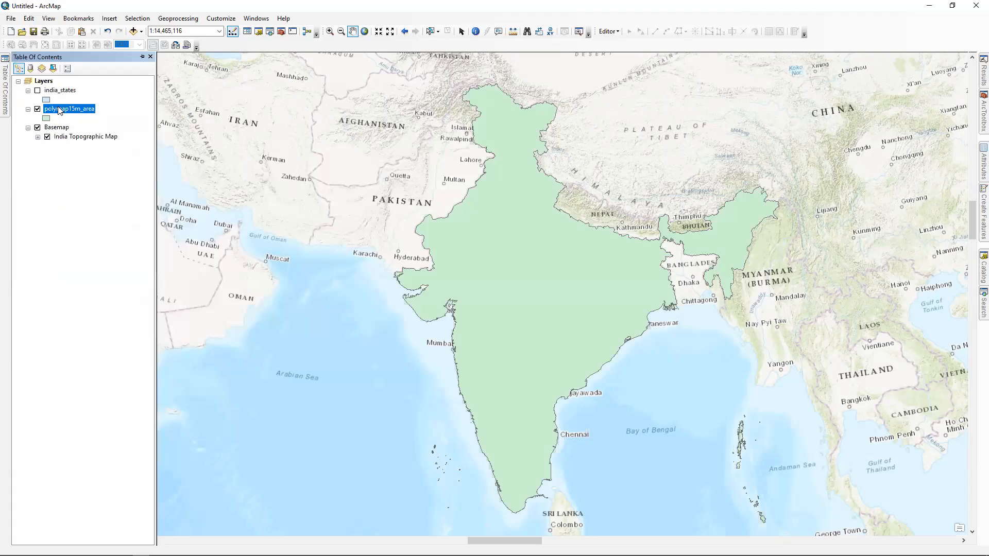
scroll(461, 271, "down", 2)
scroll(461, 272, "up", 1)
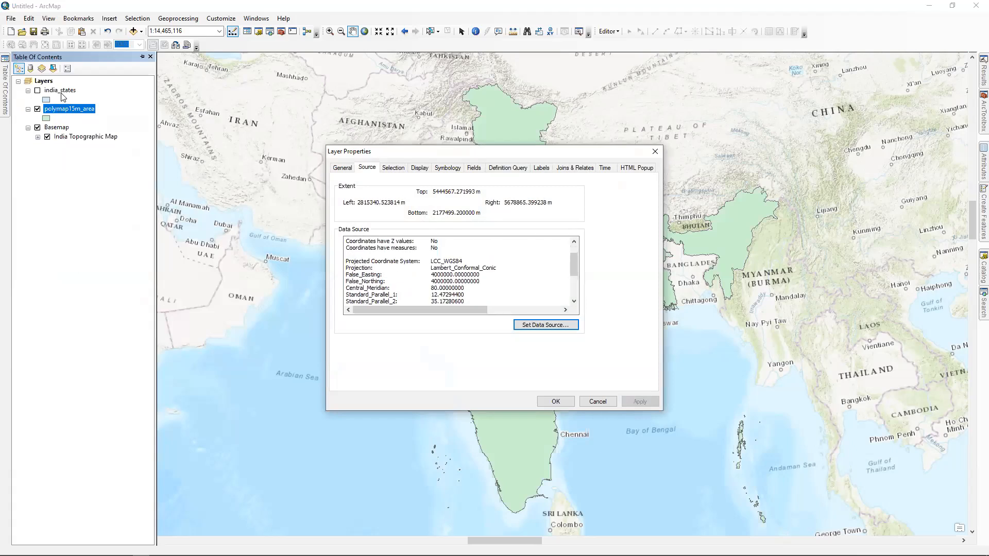
scroll(461, 272, "down", 3)
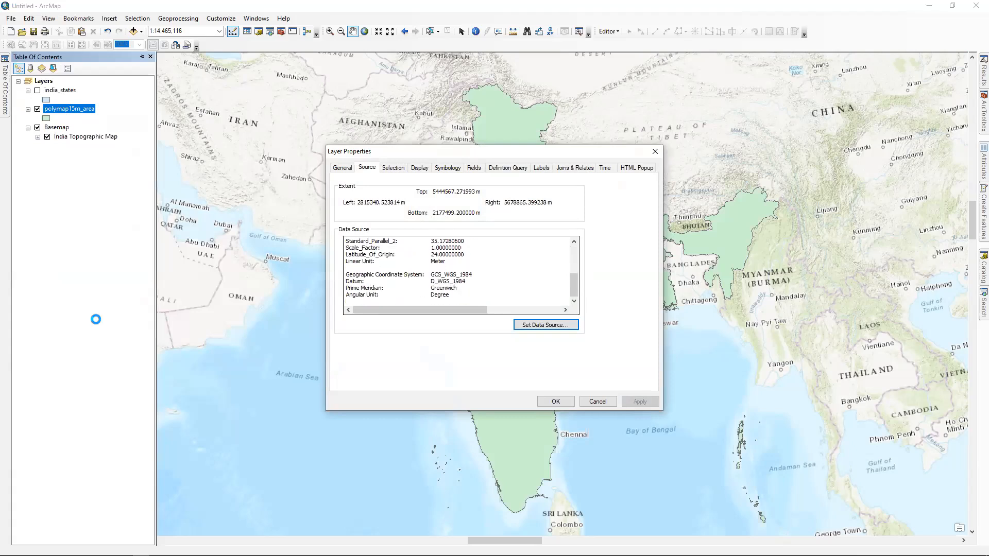
scroll(472, 270, "up", 1)
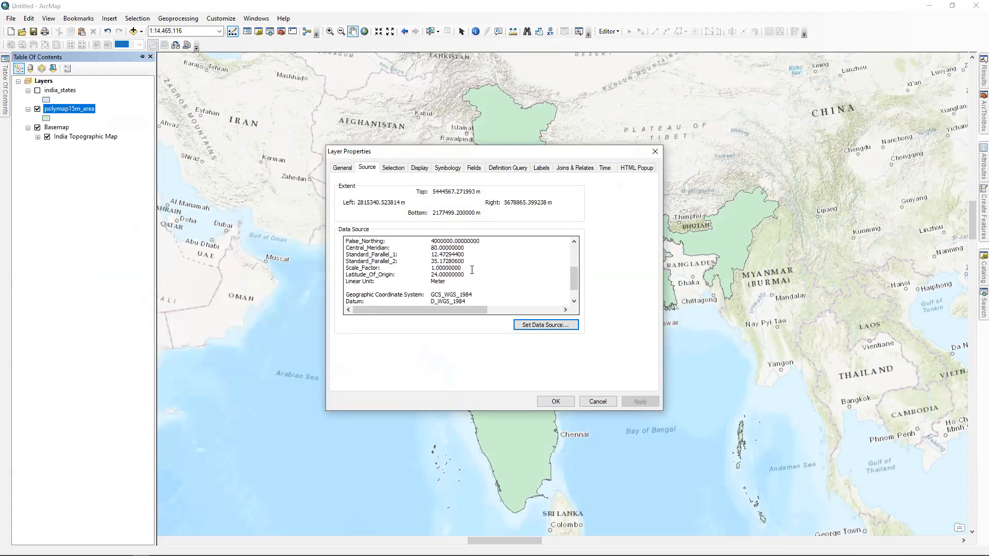
scroll(437, 261, "up", 1)
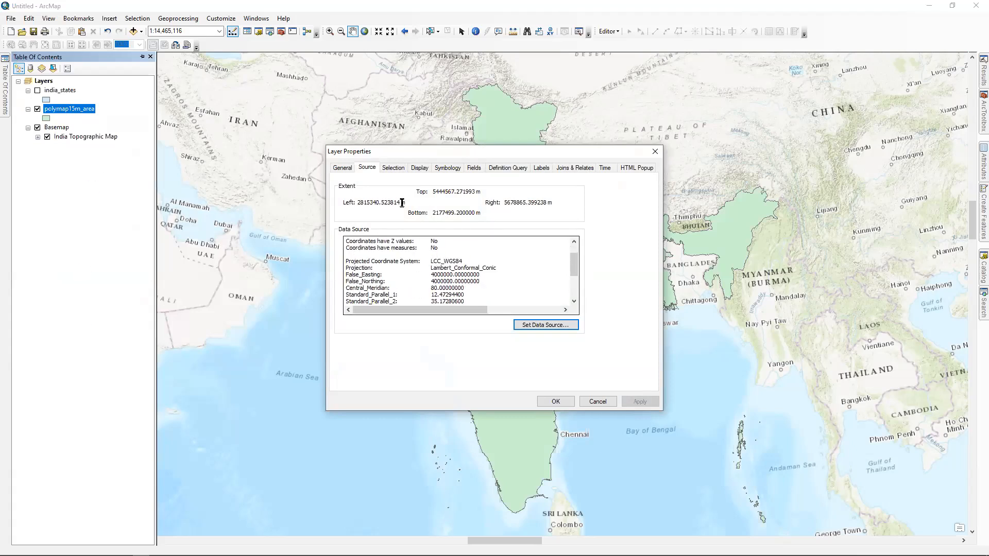
scroll(34, 94, "down", 2)
left_click_drag(347, 271, 450, 296)
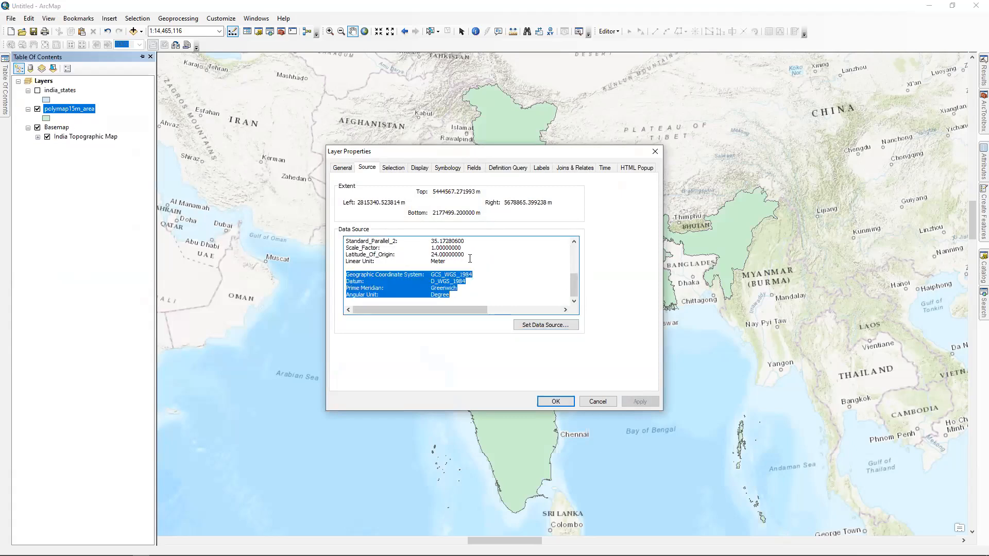
scroll(441, 277, "up", 2)
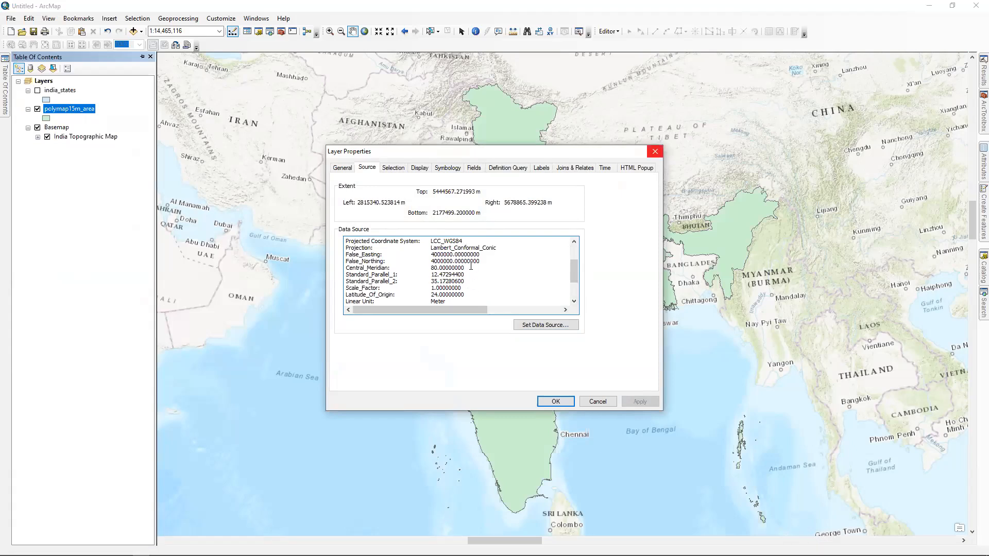
key("Return")
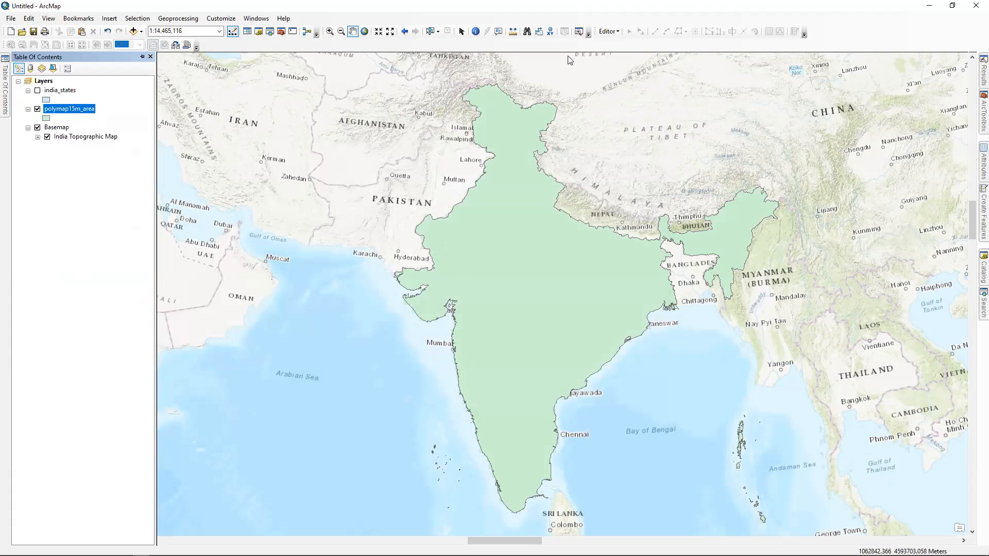
Hide the polymap15m_area layer and check the data frame's current coordinate system against those of its layers
left_click(37, 108)
right_click(41, 82)
left_click(74, 306)
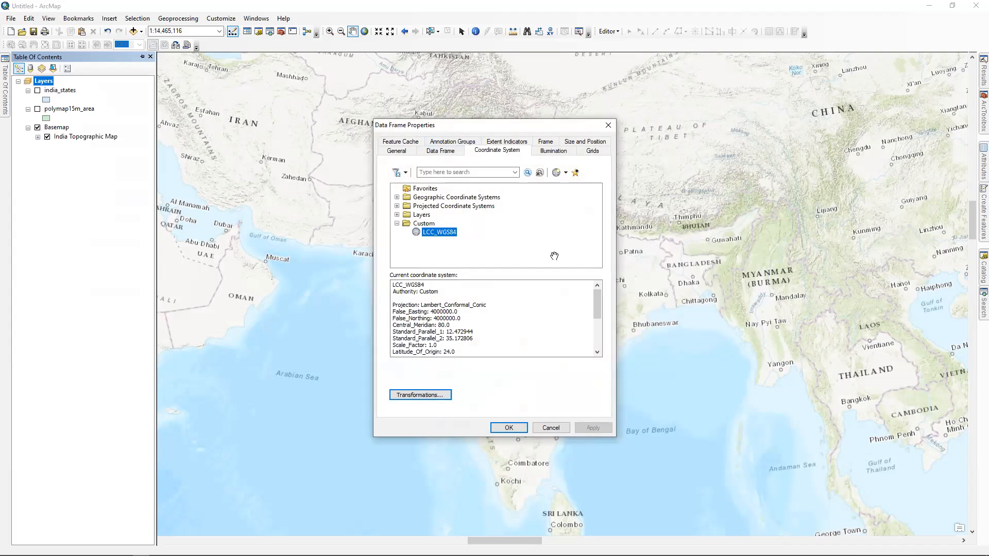
left_click_drag(446, 286, 270, 213)
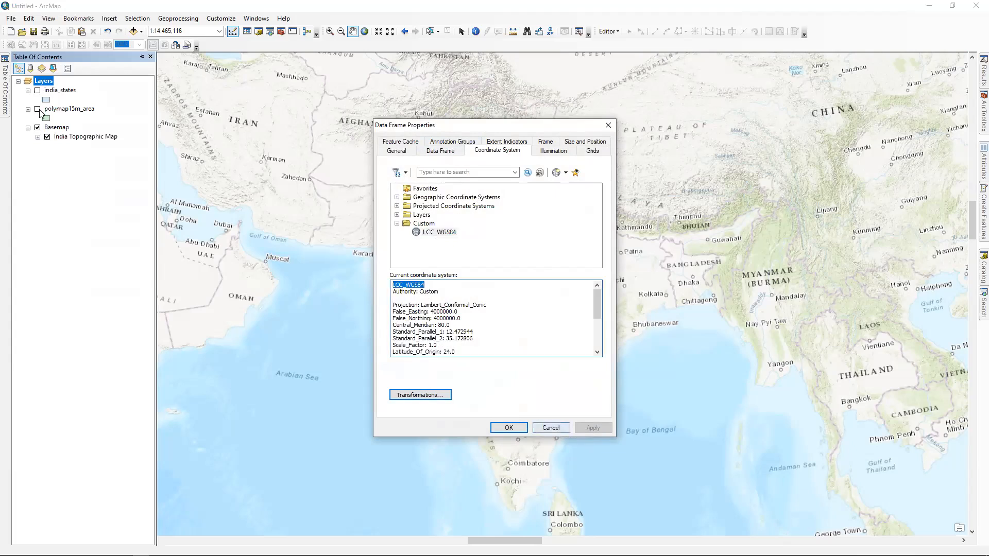
right_click(41, 84)
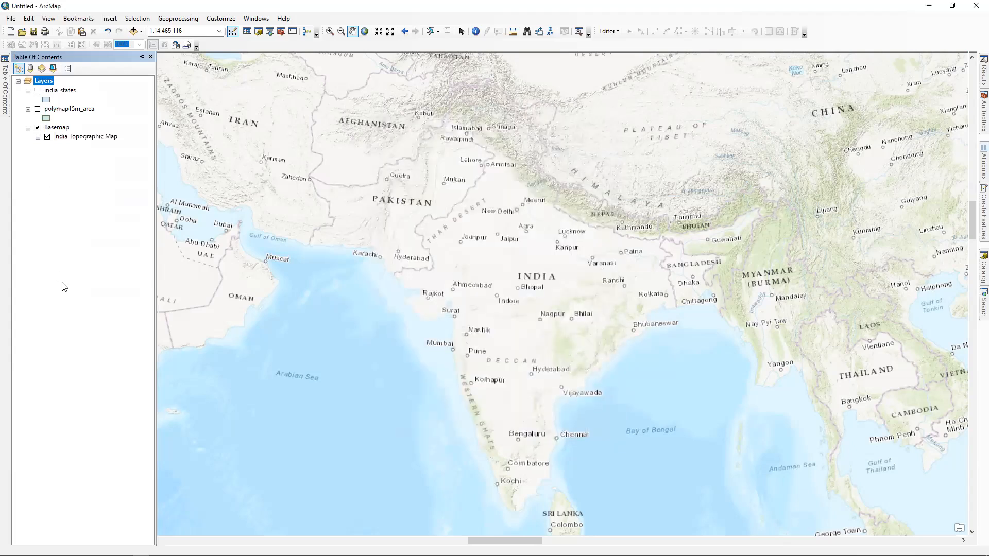
left_click(73, 307)
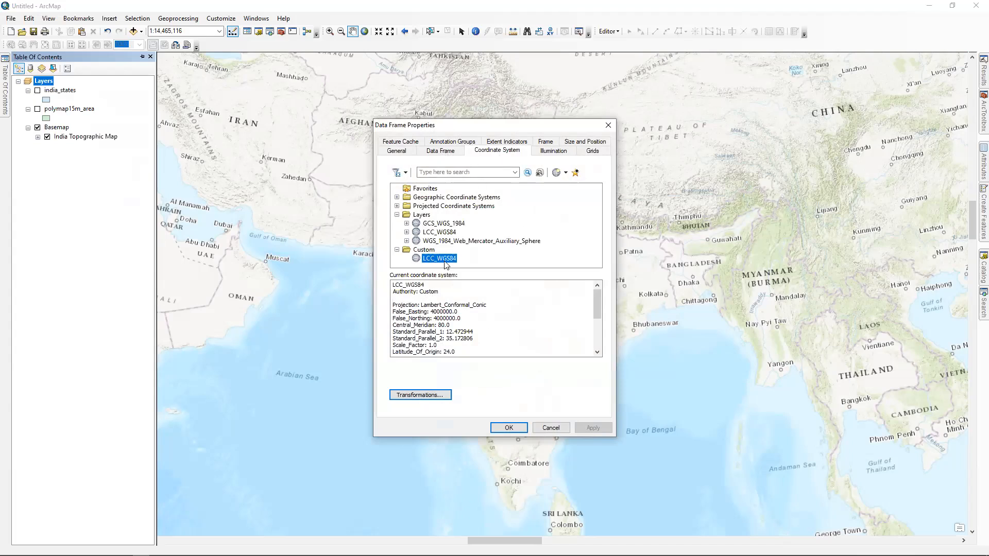
left_click(608, 125)
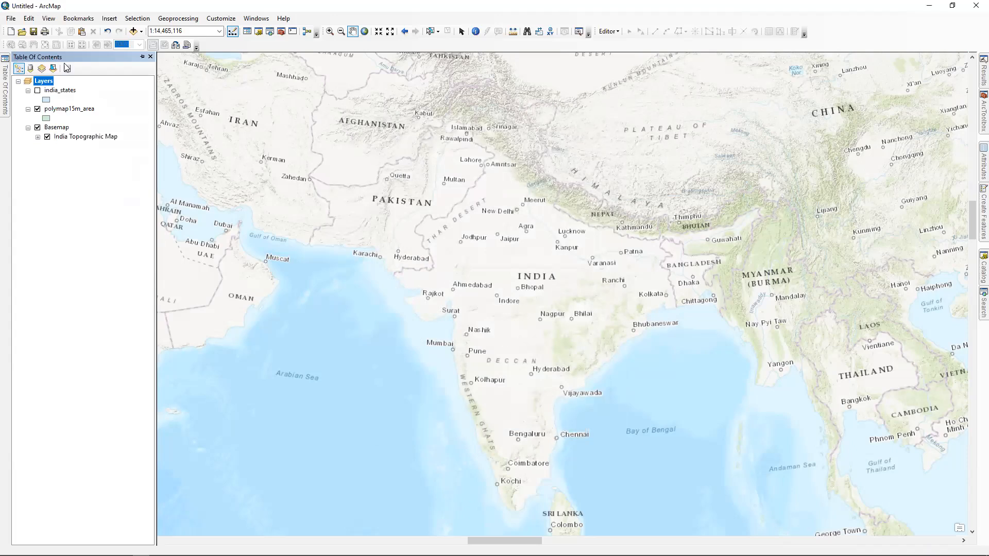
Turn on the india_states and polymap15m_area layers and bring southern India into view at 1:3,000,000
left_click(37, 90, "ctrl")
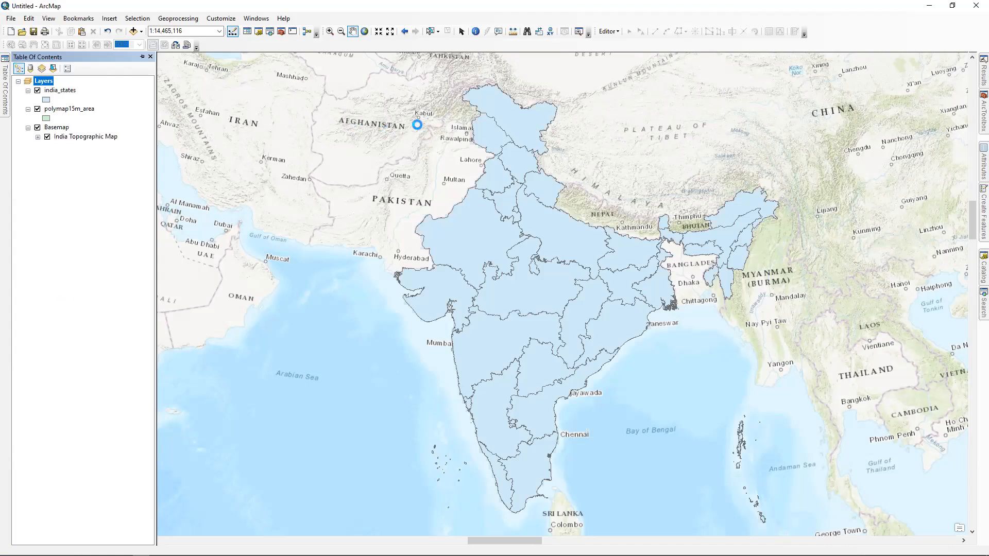
scroll(384, 127, "up", 1)
scroll(384, 128, "up", 4)
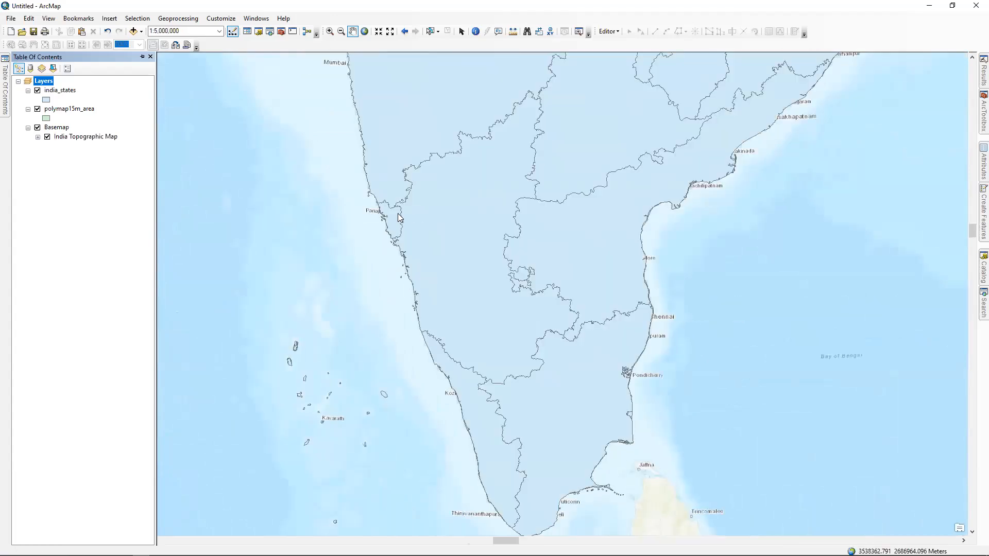
scroll(422, 232, "down", 2)
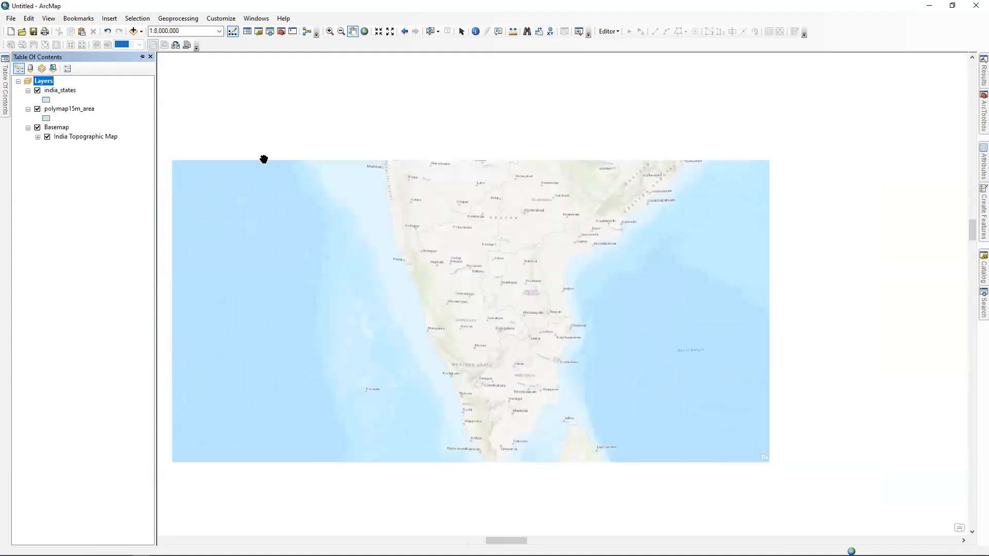
scroll(271, 111, "up", 3)
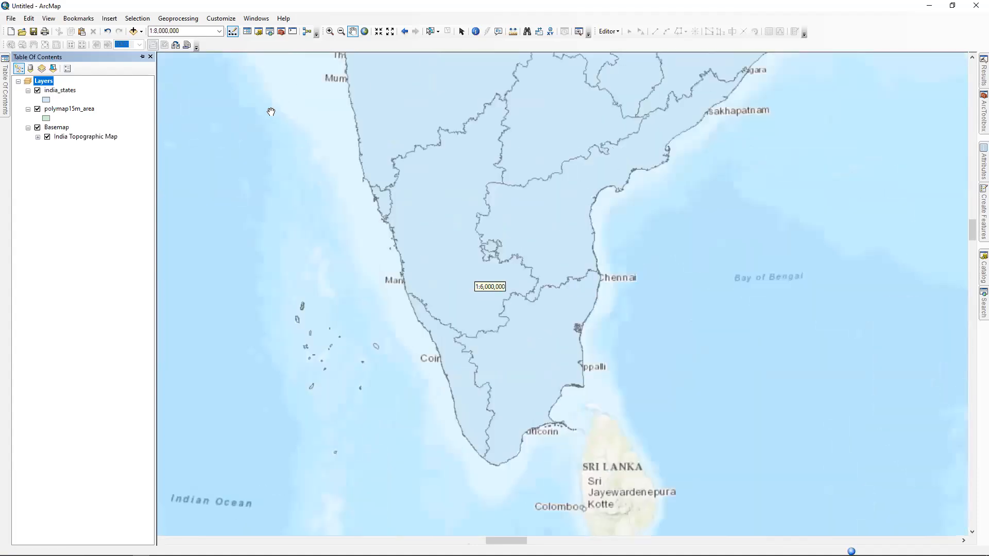
scroll(462, 342, "up", 2)
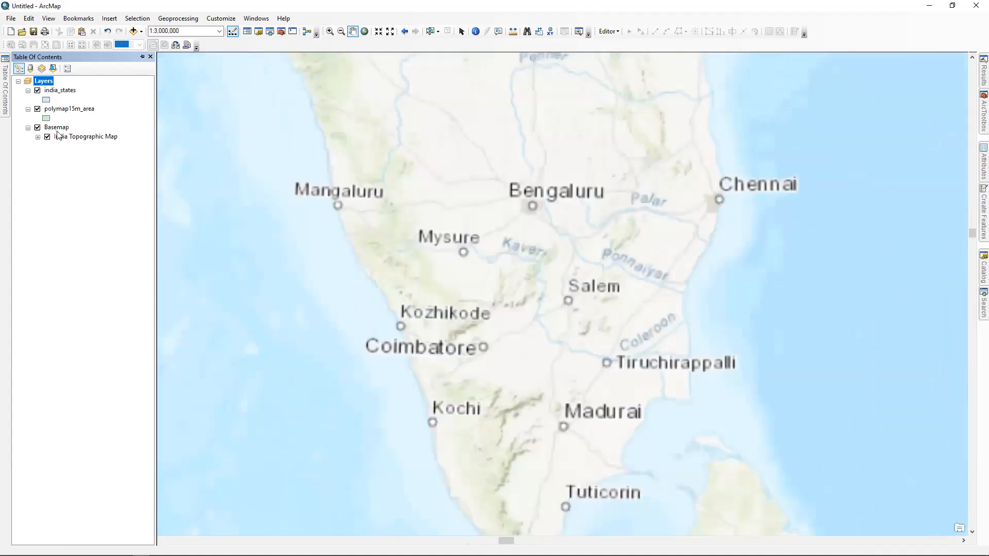
Hide the india_states and polymap15m_area layers and add keraladistrictmap.jpg from the georef folder, accepting its missing spatial reference
left_click(37, 109)
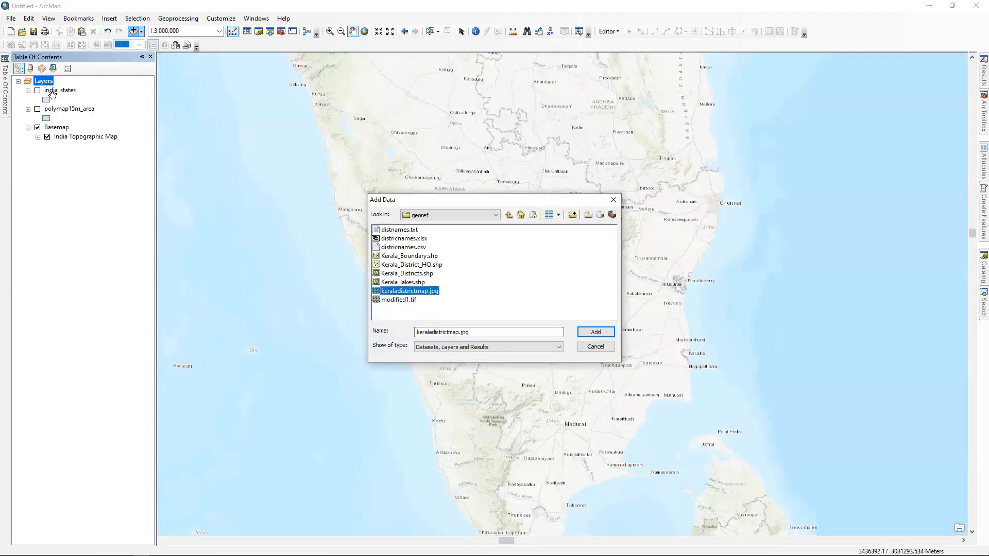
key("Return")
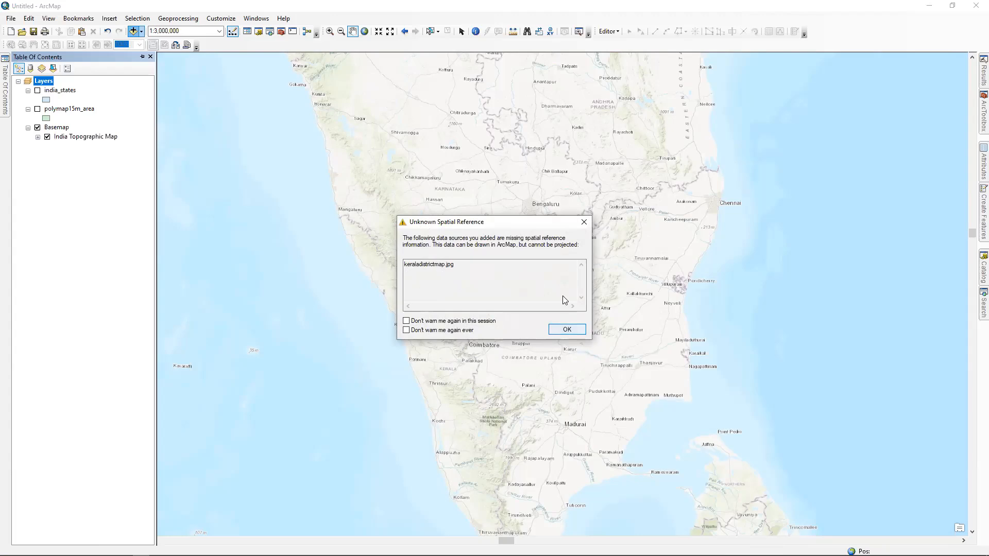
left_click(569, 328)
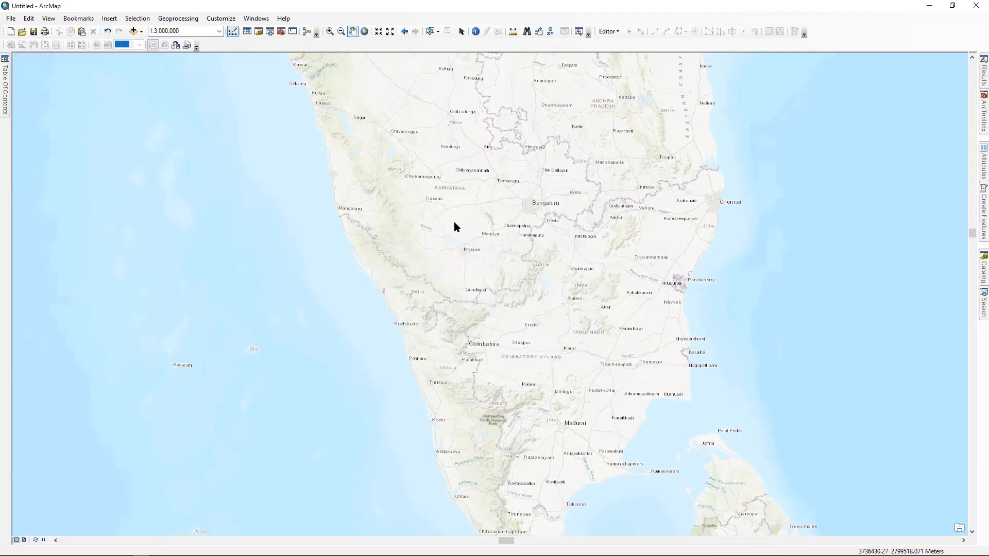
Show the Georeferencing tools and place the Kerala district map's viewer window beside southern India, zoomed to the Kasaragod coast
left_click_drag(493, 227, 535, 223)
left_click_drag(444, 257, 546, 258)
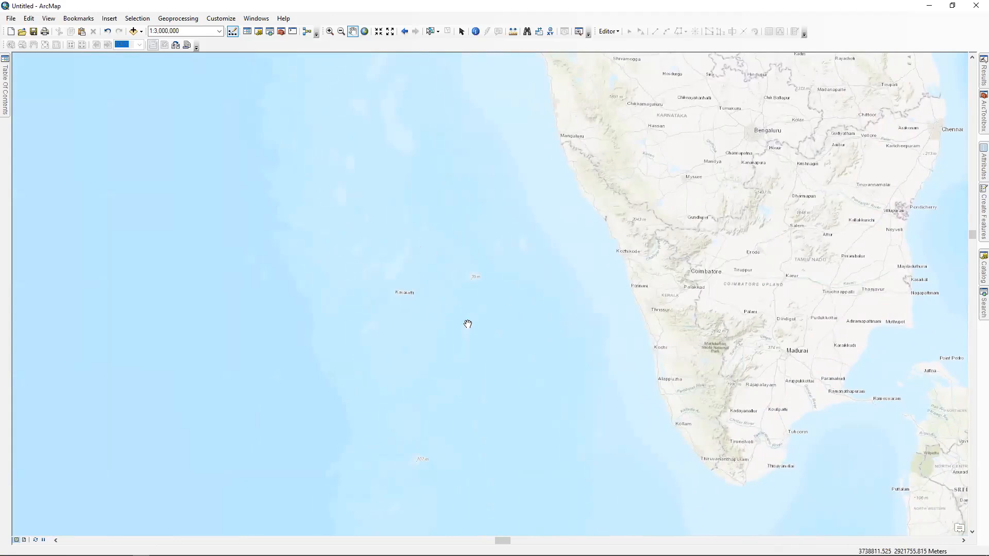
right_click(295, 45)
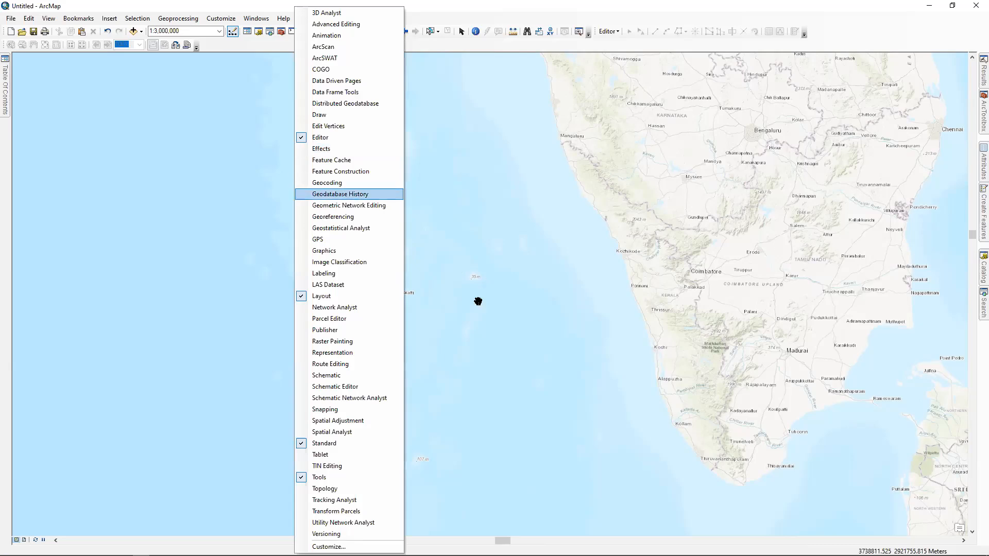
left_click(332, 217)
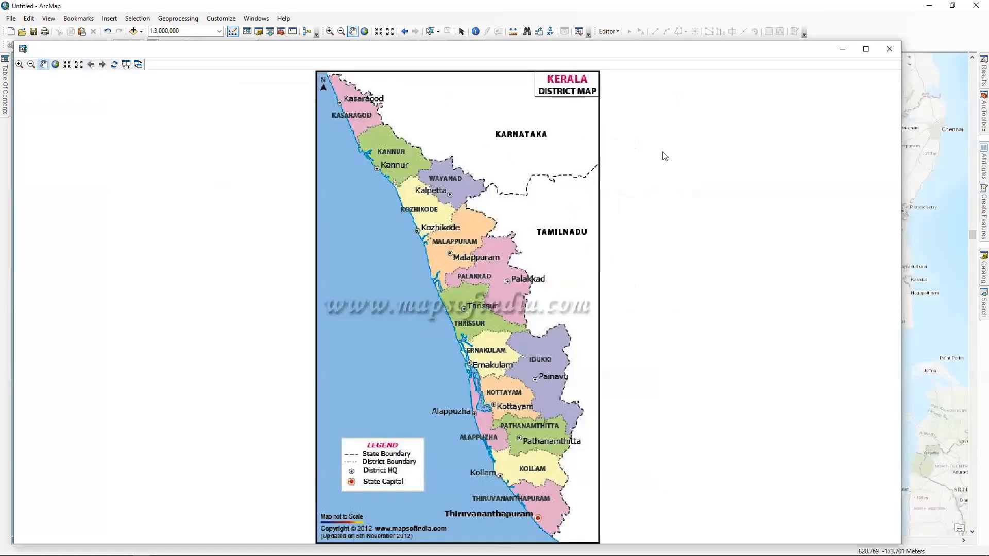
left_click_drag(281, 51, 258, 64)
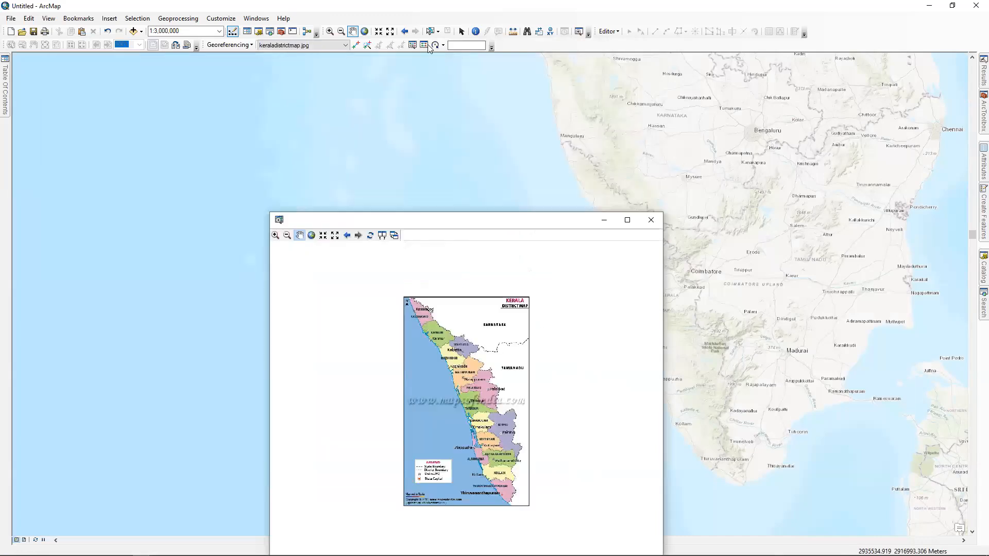
scroll(179, 251, "up", 5)
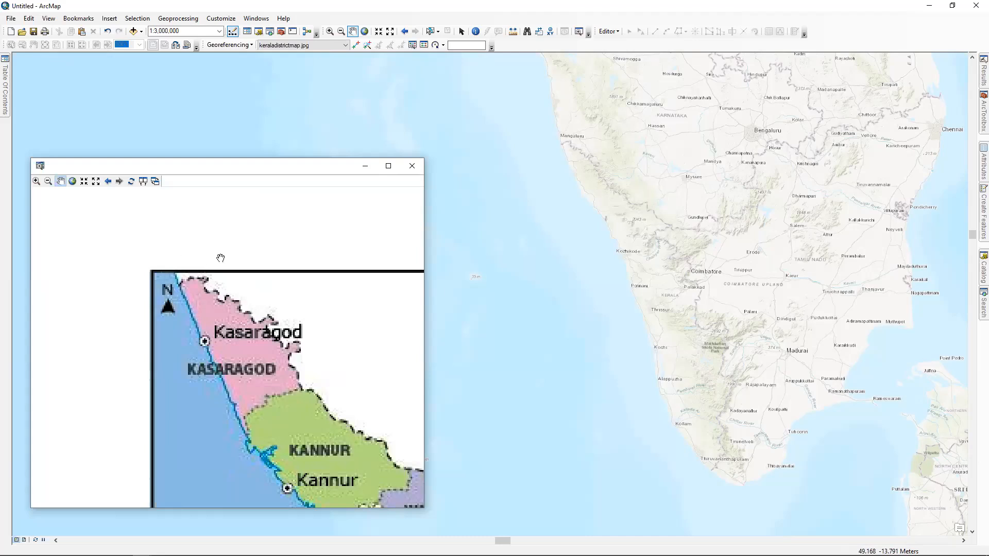
left_click_drag(230, 298, 231, 297)
Open the georeferencing link table, widen it to show the residual fields and arrange it above the image viewer, clear of the layer list
left_click(424, 45)
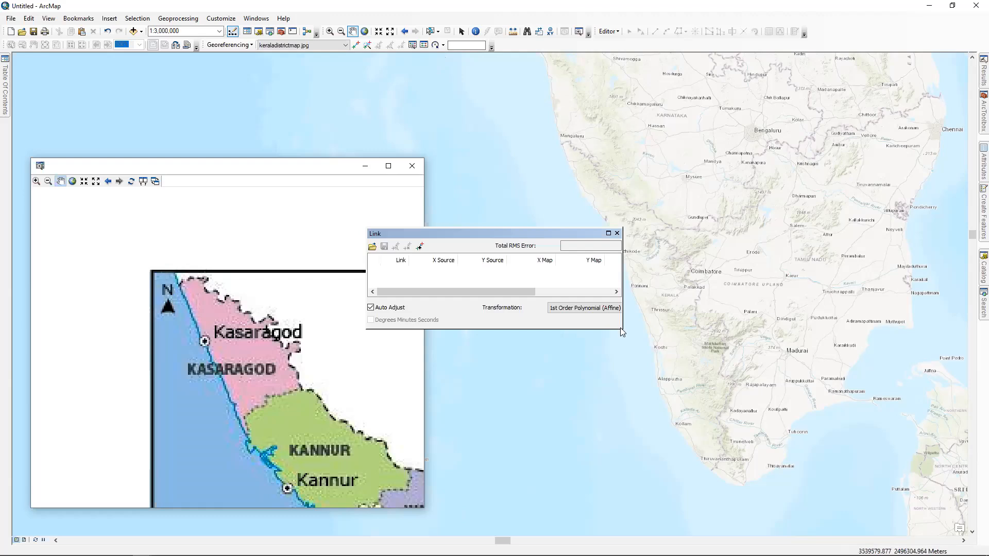
left_click_drag(623, 329, 851, 349)
left_click_drag(623, 235, 291, 63)
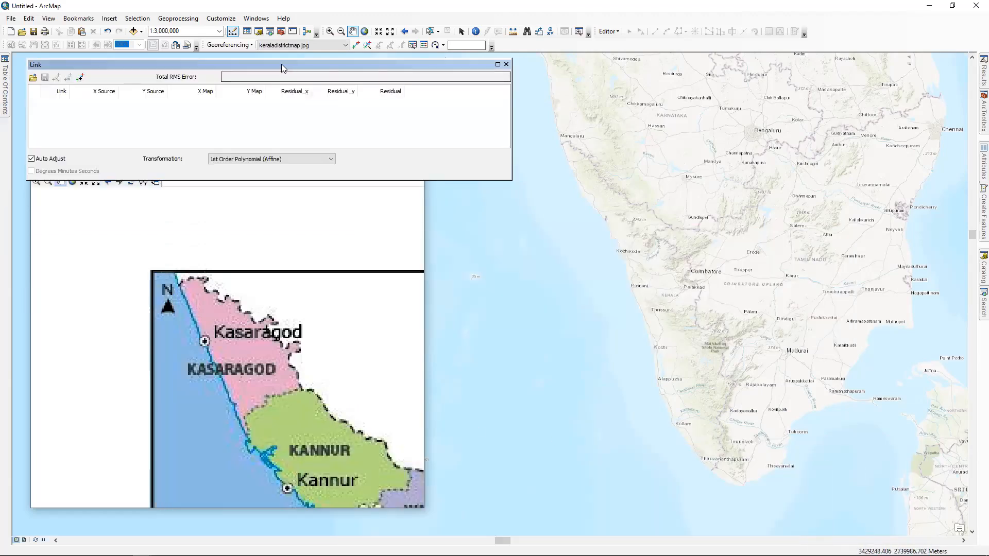
left_click(662, 200)
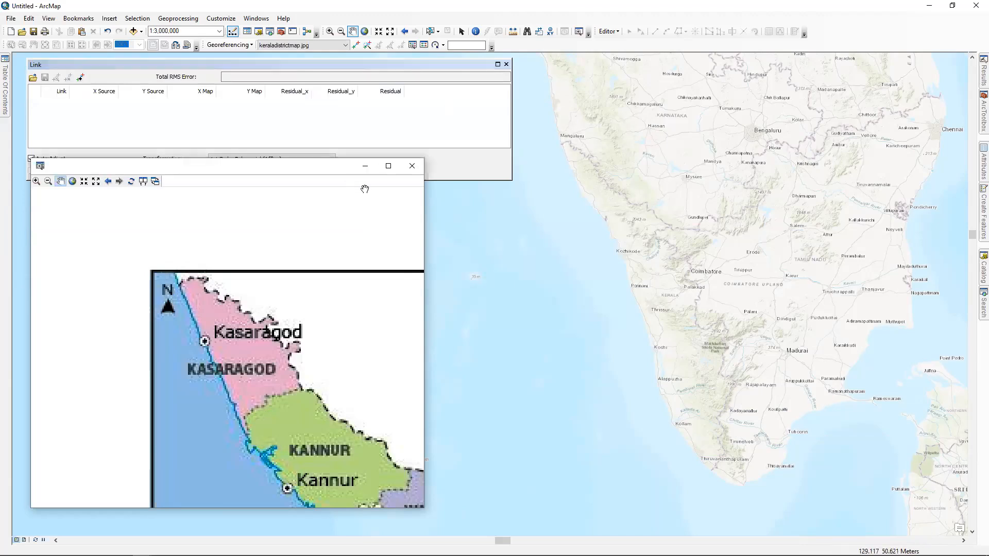
left_click_drag(351, 166, 345, 188)
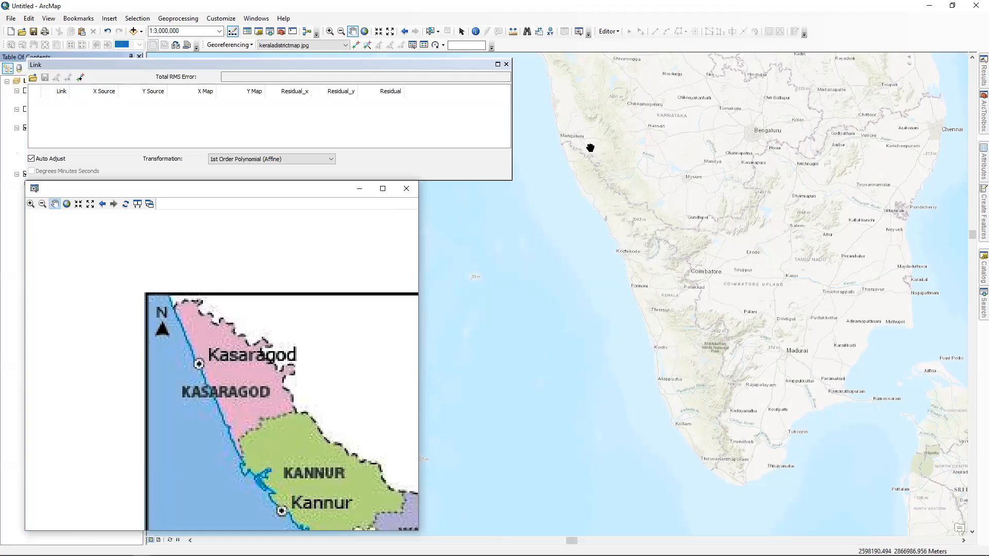
left_click_drag(30, 65, 140, 60)
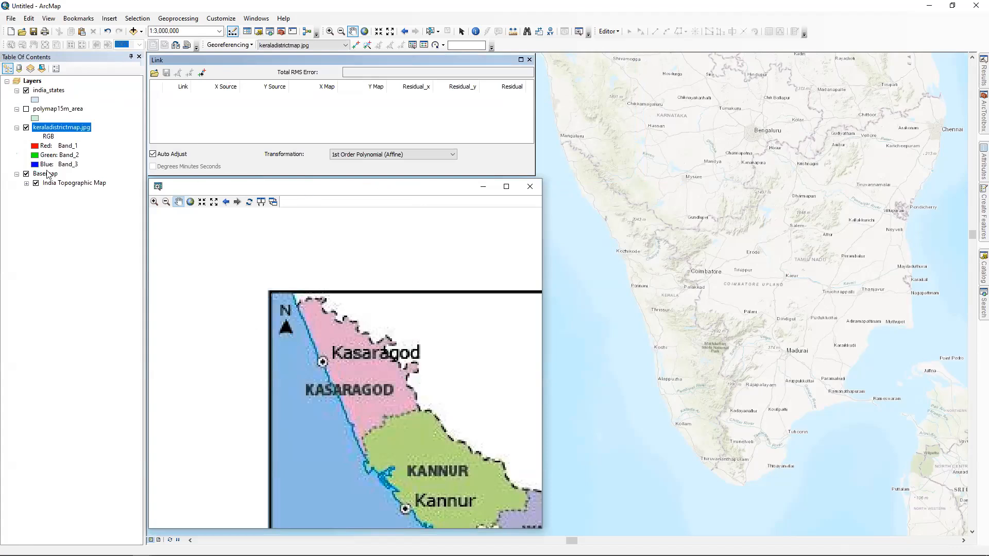
Hide the india_states layer and add a control point linking Kasaragod's northern coastal tip to the matching state border on the basemap coast
left_click(26, 90)
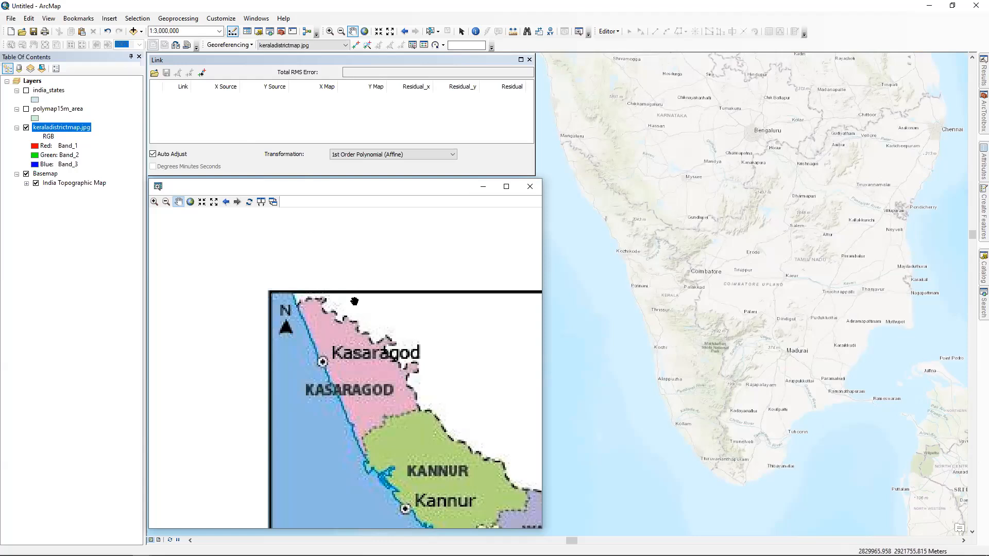
left_click(355, 44)
scroll(355, 46, "down", 4)
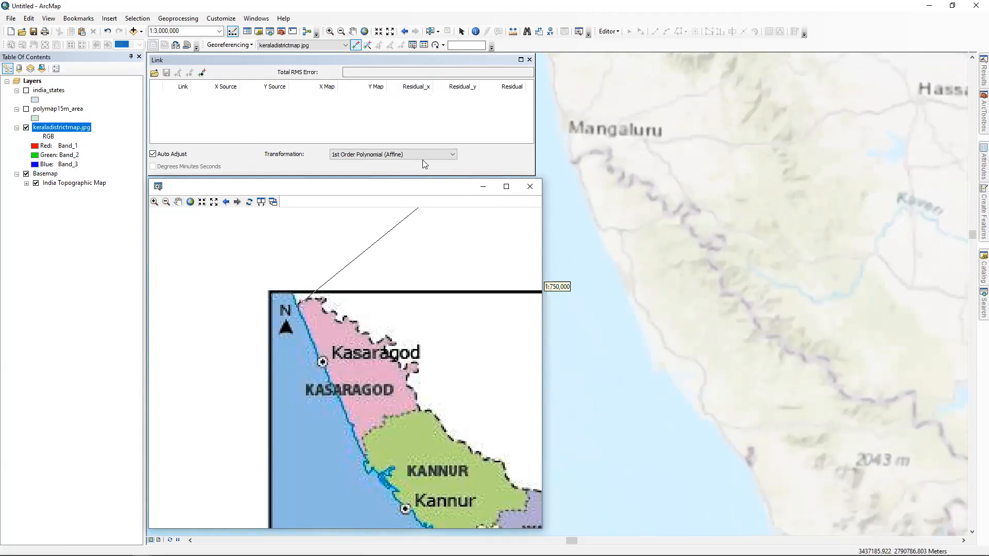
scroll(422, 160, "down", 2)
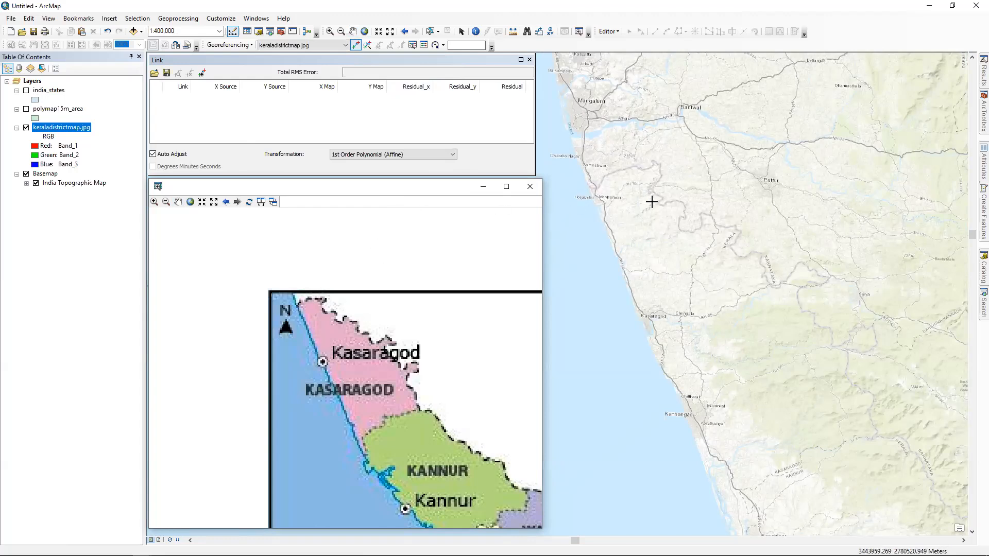
scroll(601, 168, "down", 2)
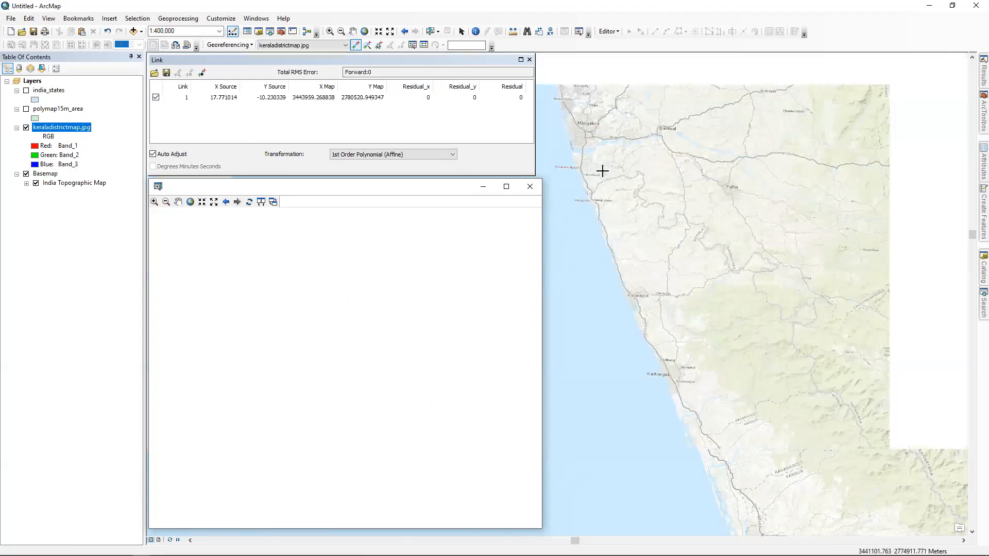
Start a second control point on the scanned map where Thiruvananthapuram district's southern border meets the coast
scroll(556, 213, "down", 6)
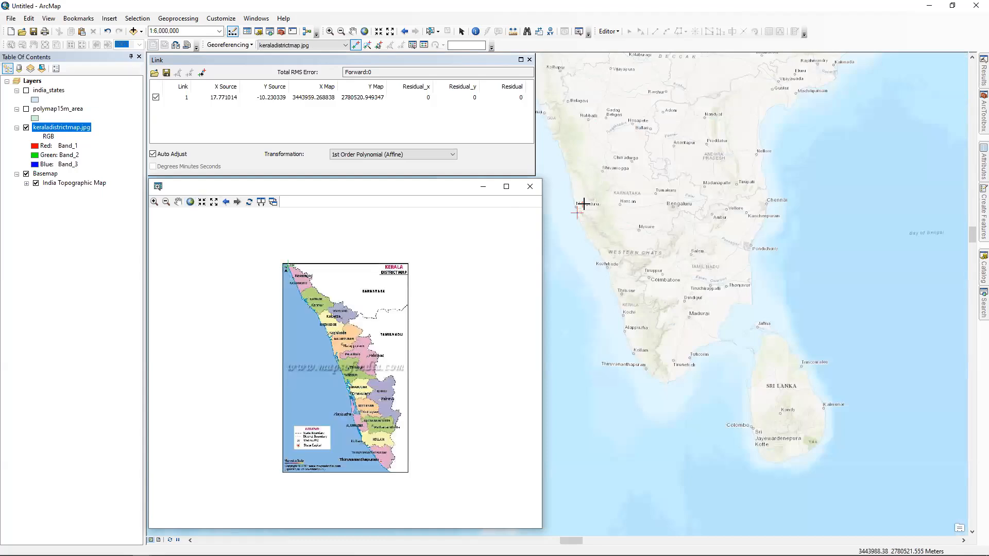
scroll(589, 250, "up", 1)
scroll(343, 253, "down", 5)
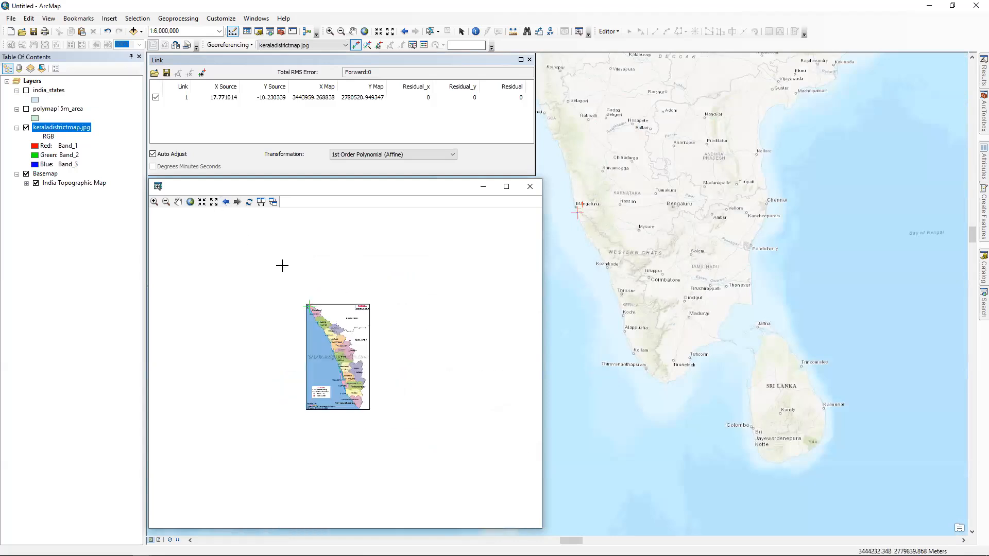
scroll(286, 265, "up", 6)
scroll(320, 373, "down", 2)
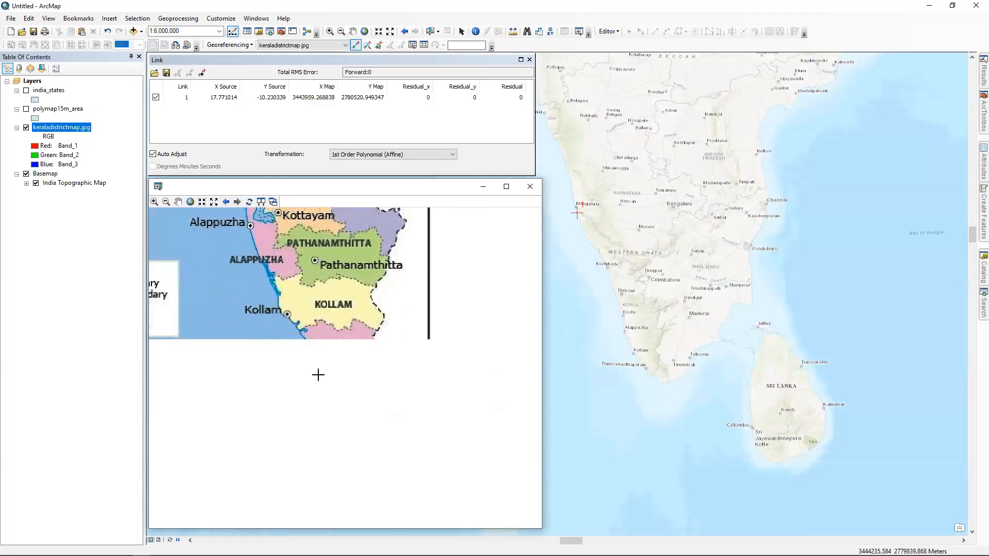
scroll(347, 413, "up", 4)
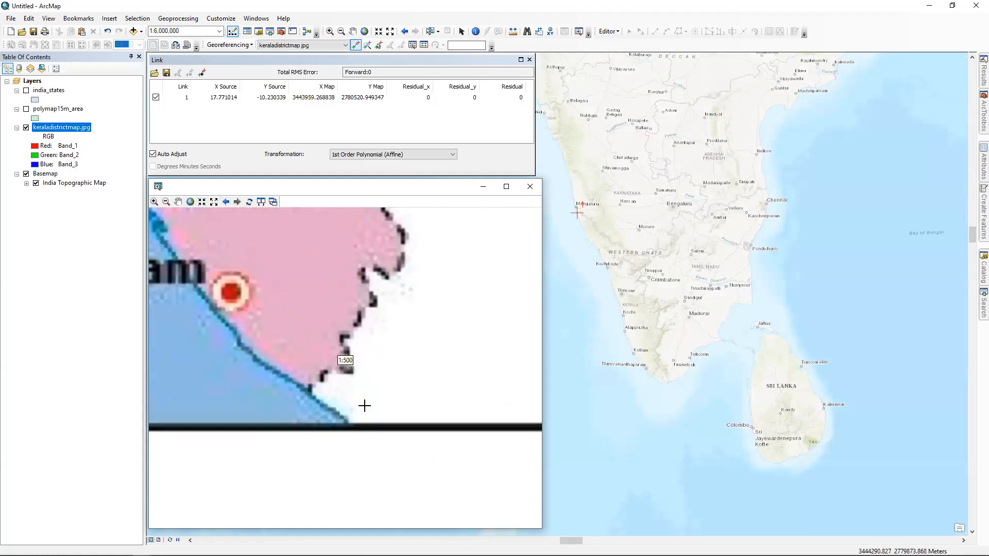
scroll(366, 406, "down", 1)
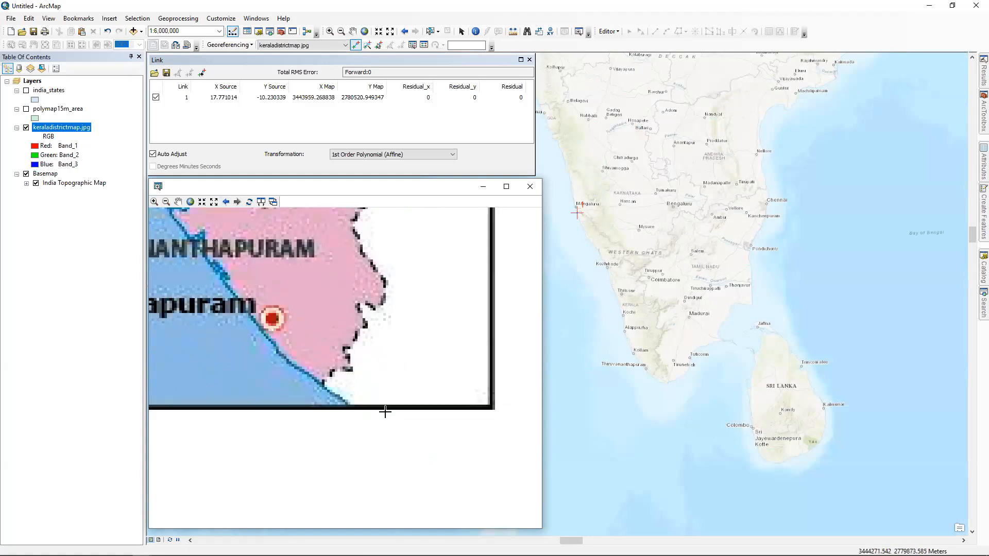
left_click(326, 385)
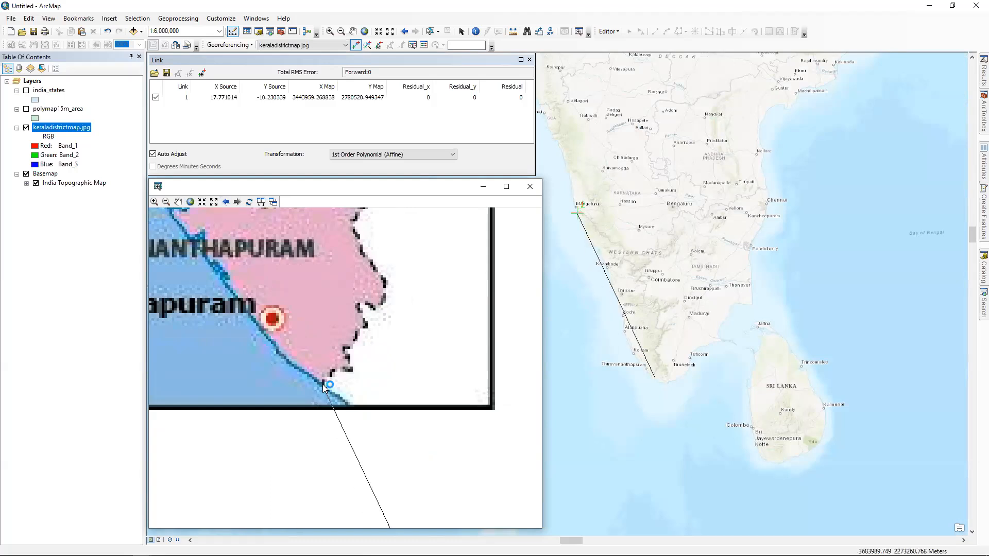
Link the second control point to the Kerala–Tamil Nadu border on the basemap coast south of Neyyattinkara
scroll(654, 378, "up", 4)
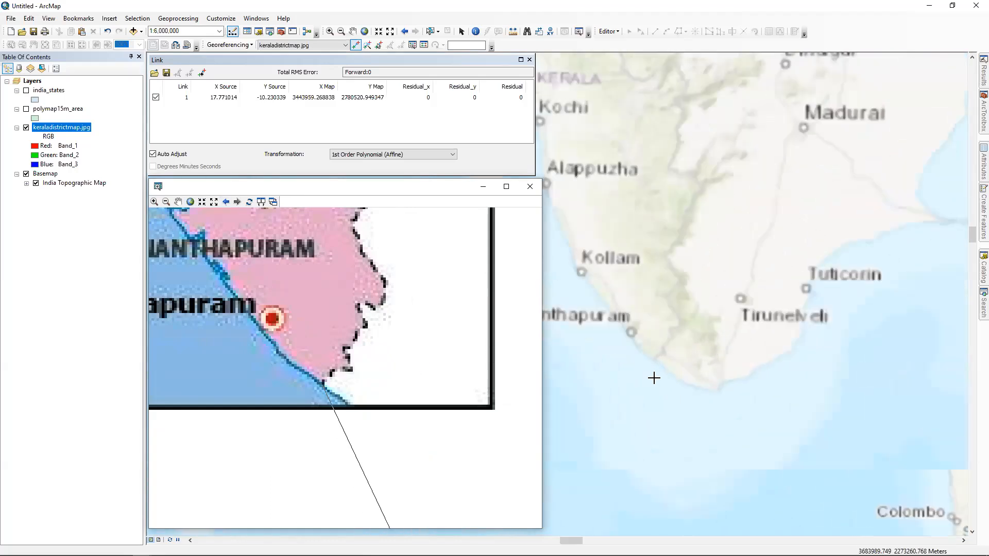
scroll(653, 378, "up", 5)
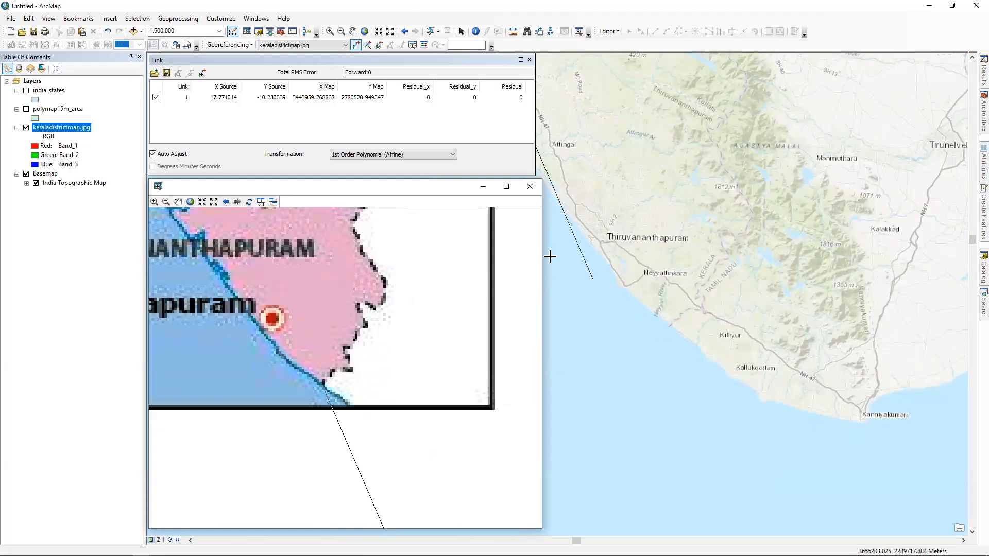
scroll(592, 278, "down", 2)
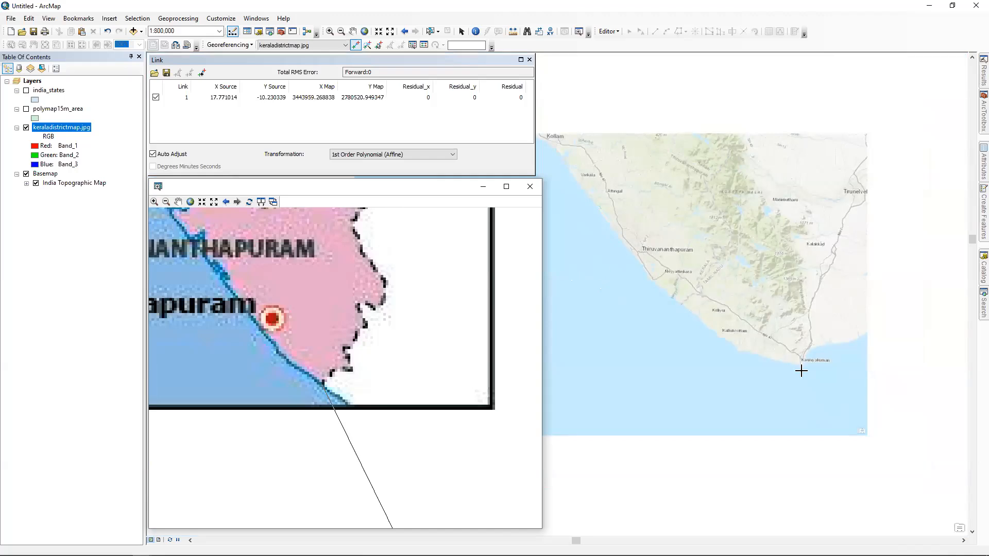
scroll(799, 397, "down", 2)
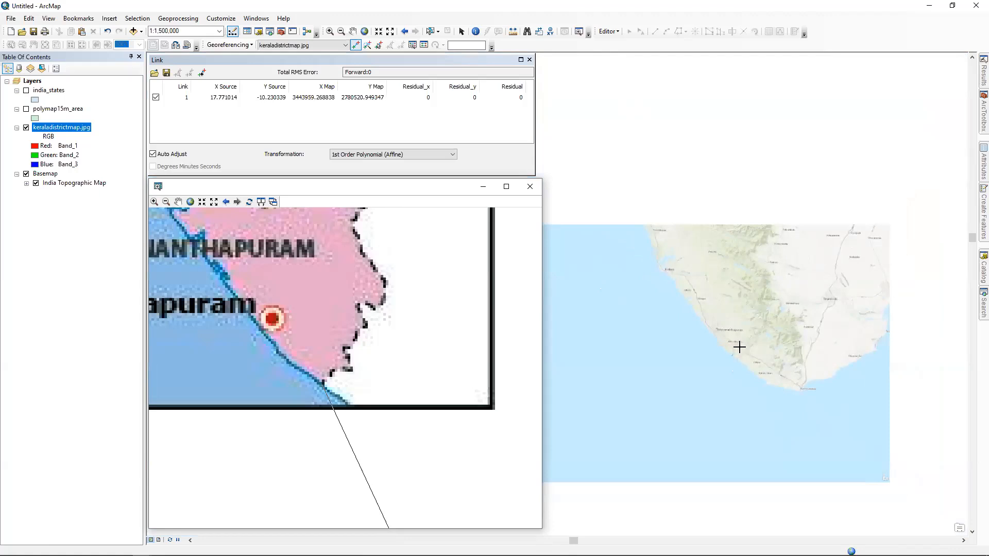
scroll(760, 388, "up", 2)
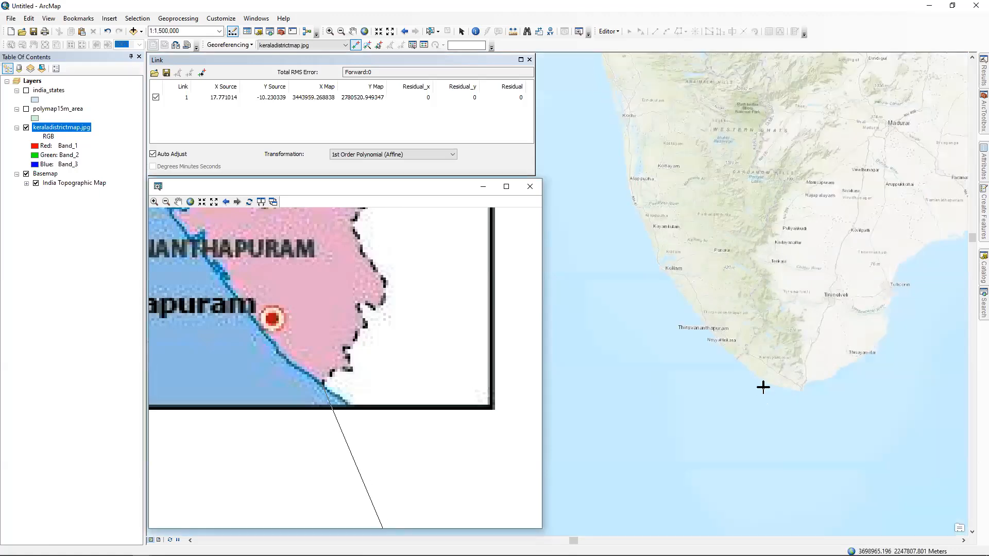
scroll(688, 287, "down", 2)
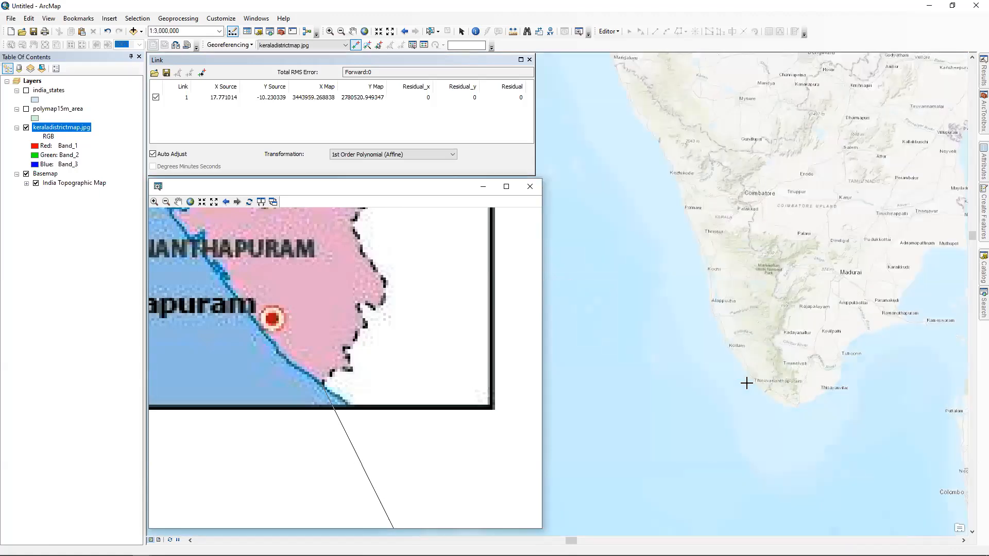
scroll(757, 376, "up", 4)
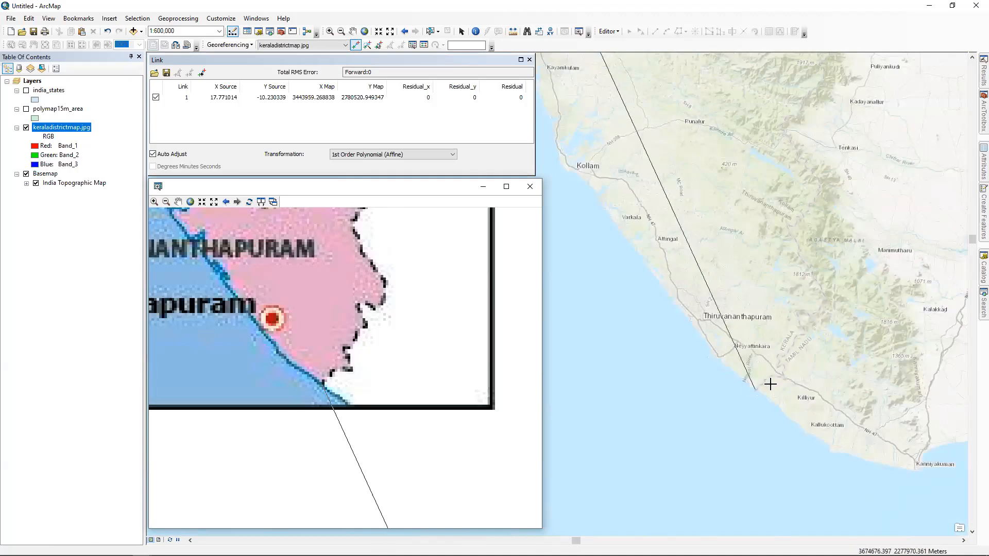
left_click(759, 389)
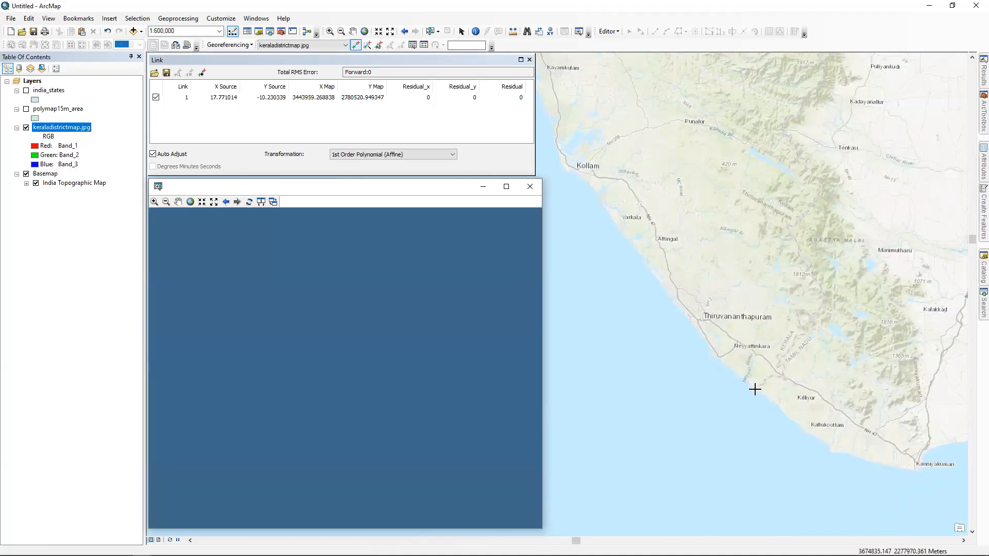
Check how the georeferenced Kerala map fits the basemap and the state boundaries, briefly displaying the india_states layer
scroll(768, 379, "down", 6)
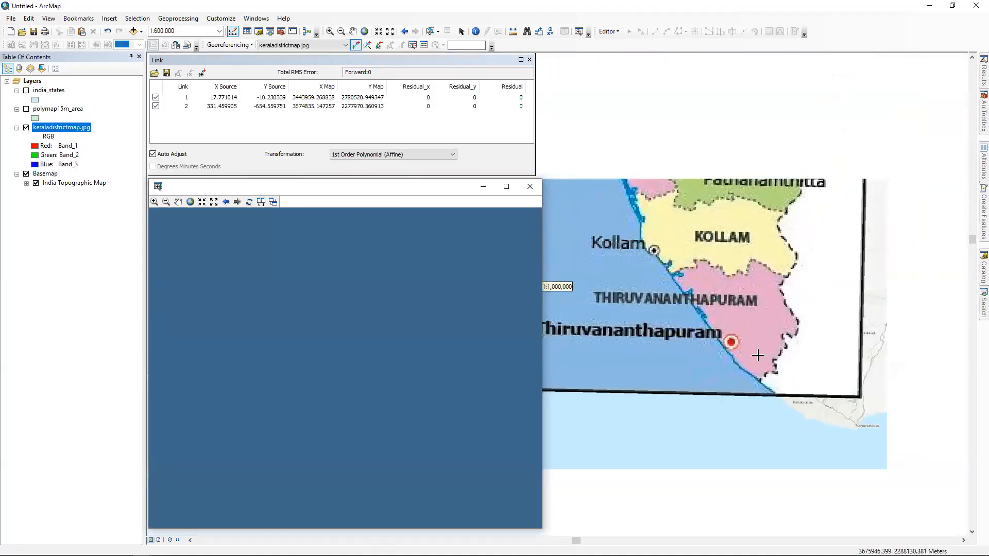
scroll(767, 379, "down", 3)
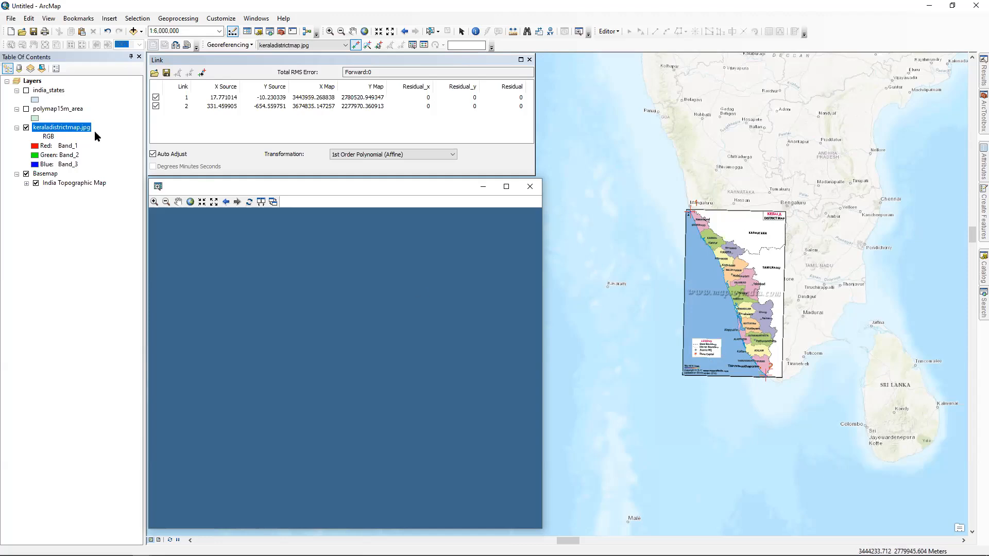
left_click(26, 90)
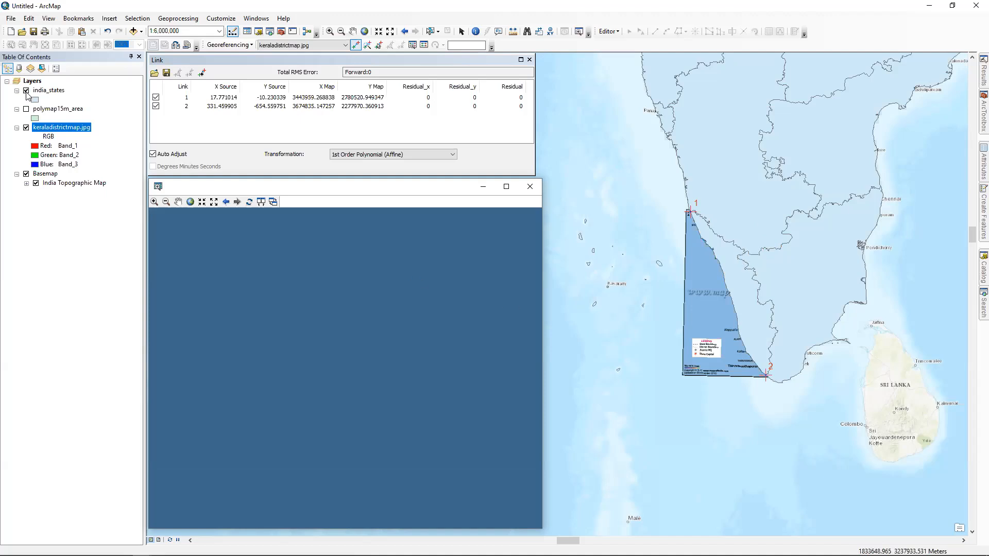
left_click(26, 92)
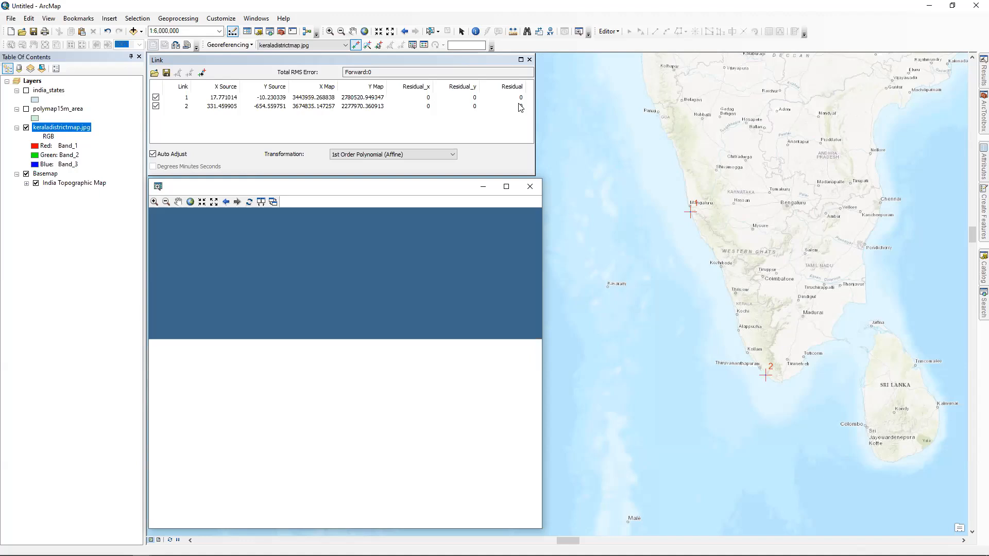
scroll(721, 256, "down", 1)
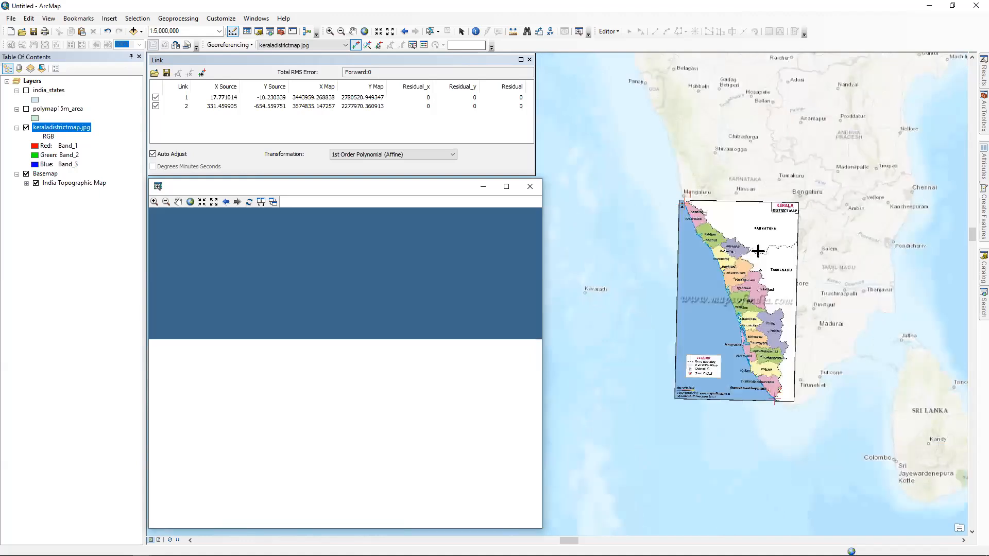
scroll(784, 253, "down", 3)
scroll(784, 253, "down", 3)
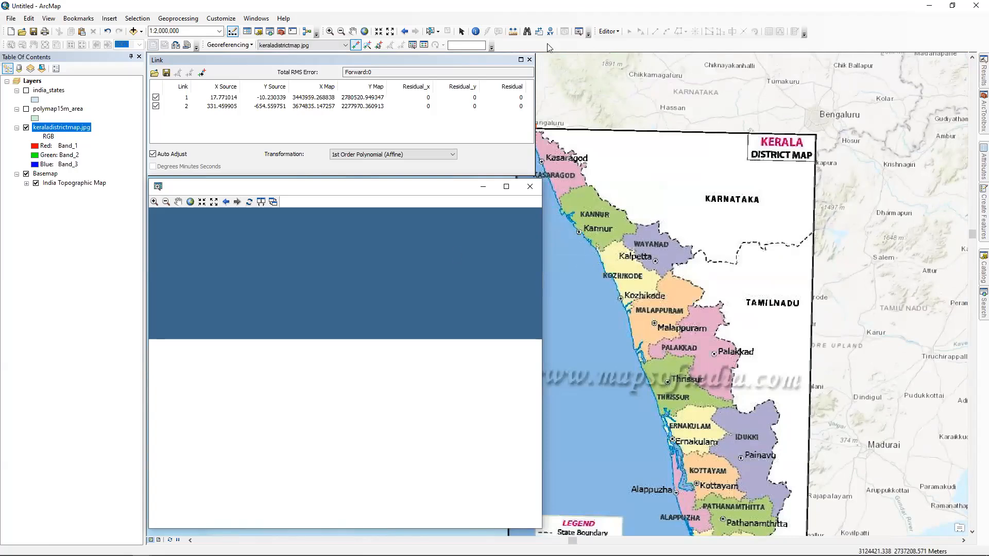
Set the keraladistrictmap.jpg layer's display transparency to 50%
right_click(61, 126)
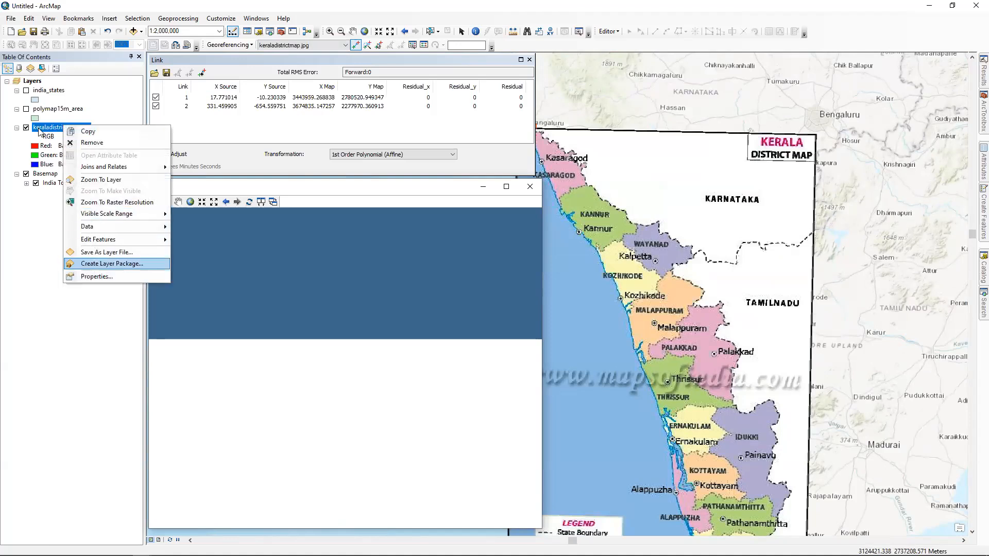
left_click(82, 276)
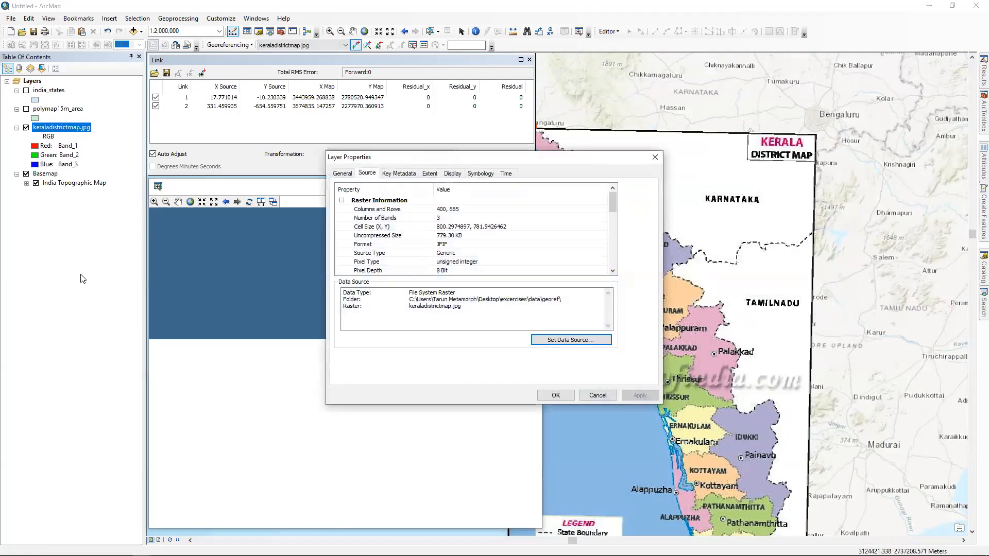
left_click(452, 173)
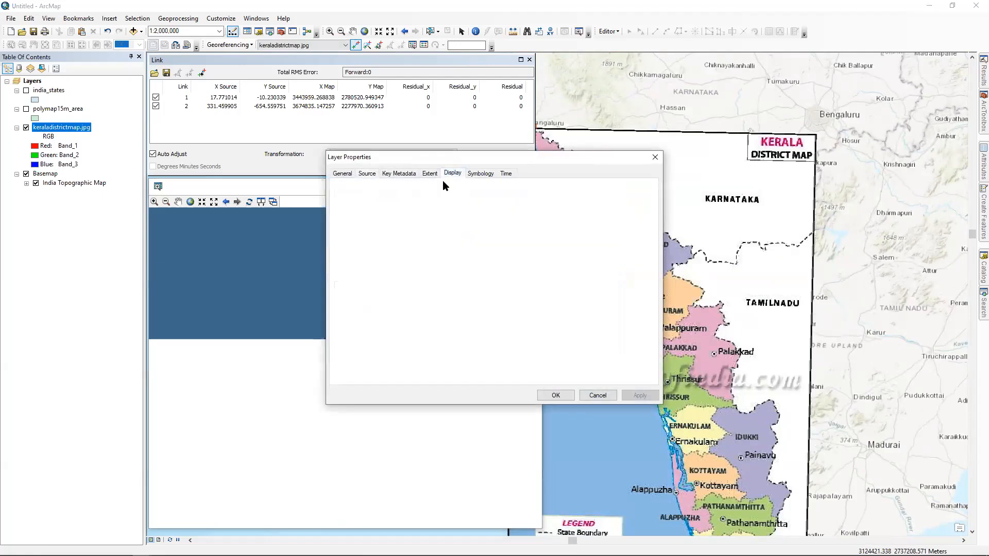
double_click(418, 286)
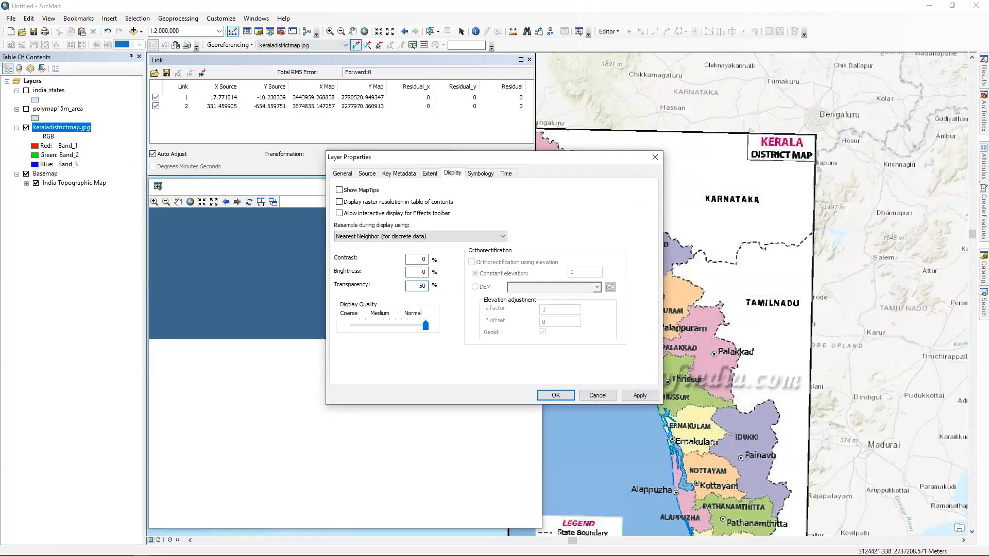
key("Return")
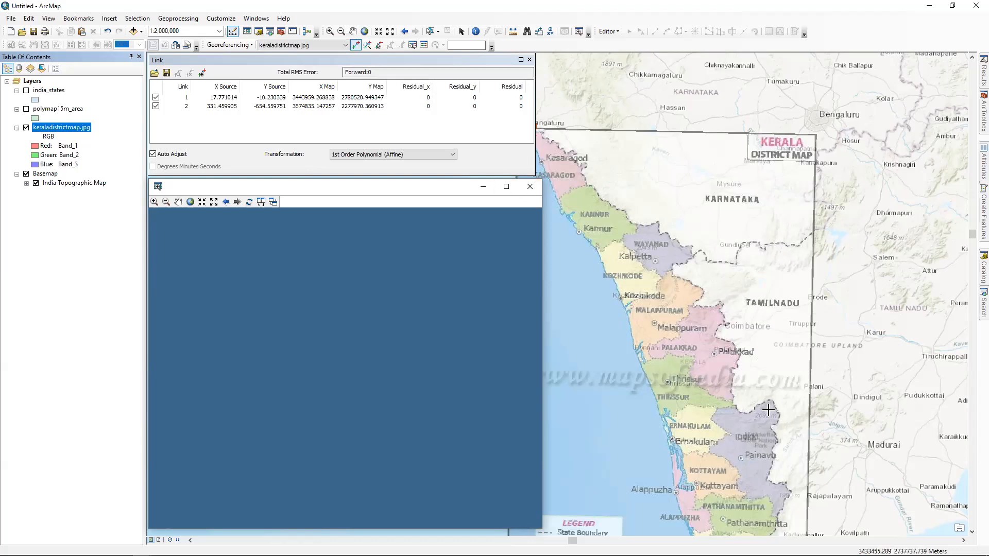
Show the Effects toolbar, dock it beside the Georeferencing toolbar, and target keraladistrictmap.jpg for transparency adjustment
right_click(520, 45)
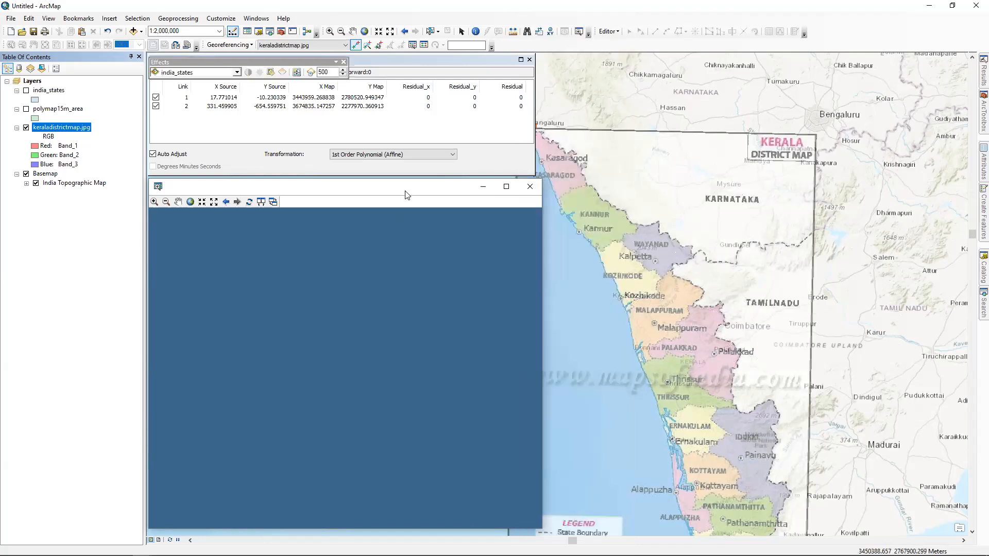
left_click_drag(194, 61, 524, 53)
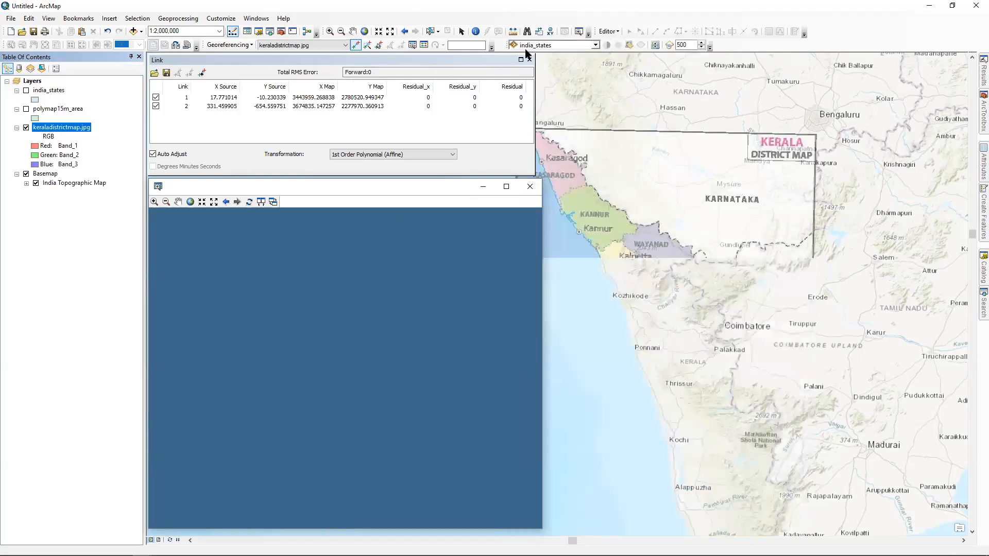
left_click(539, 45)
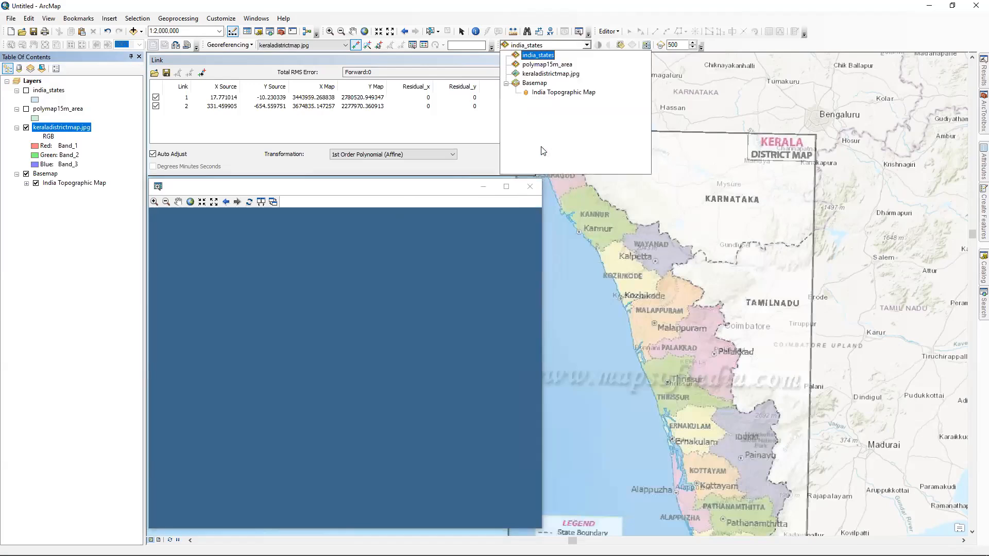
key("Down")
key("Down")
key("Return")
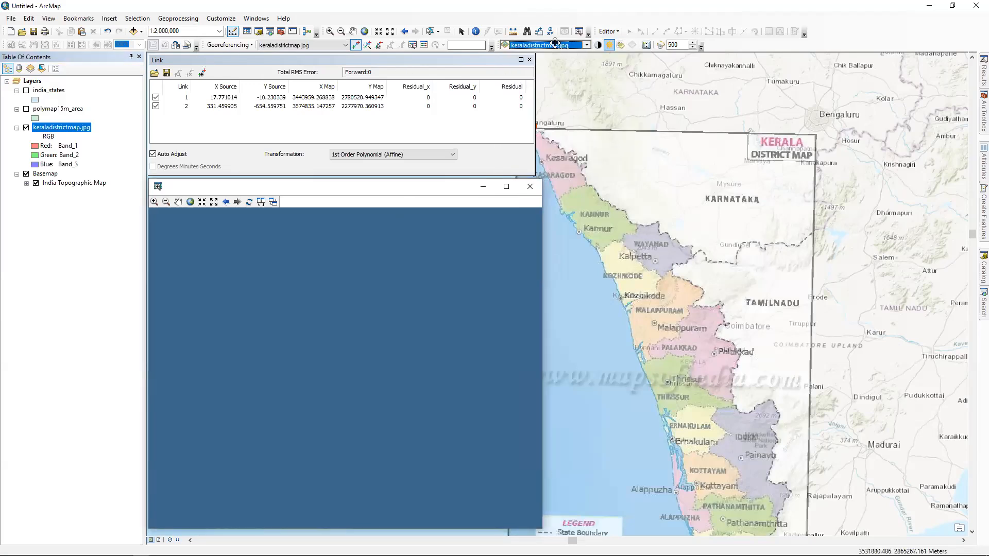
left_click(621, 45)
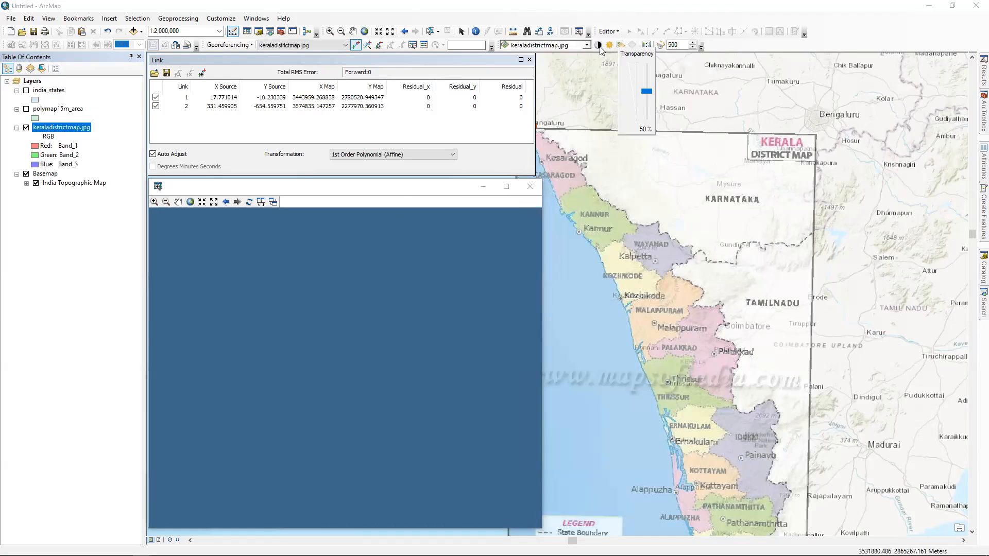
left_click(642, 95)
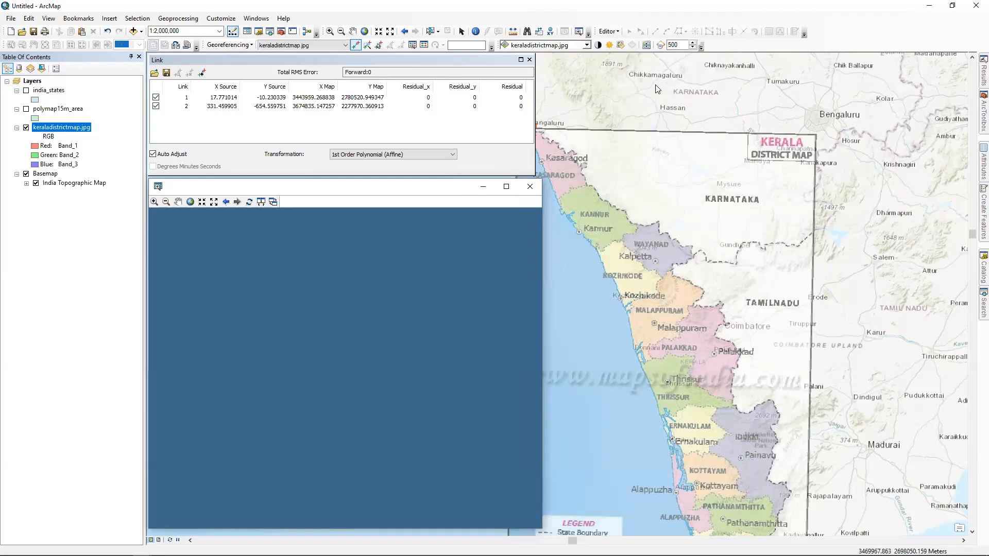
Compare the scanned map with the basemap by toggling its visibility, and inspect the alignment around Wayanad
key("space")
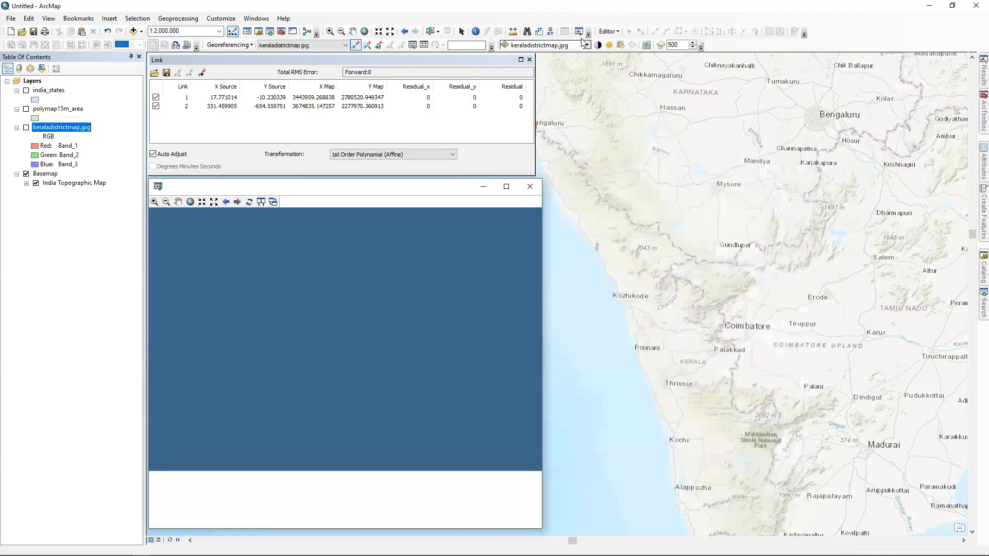
key("space")
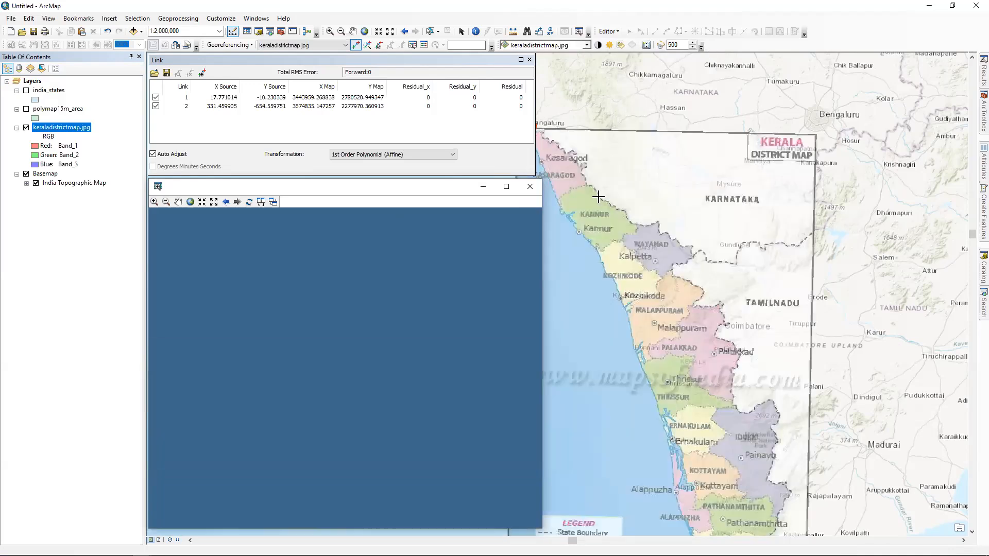
key("space")
key("space")
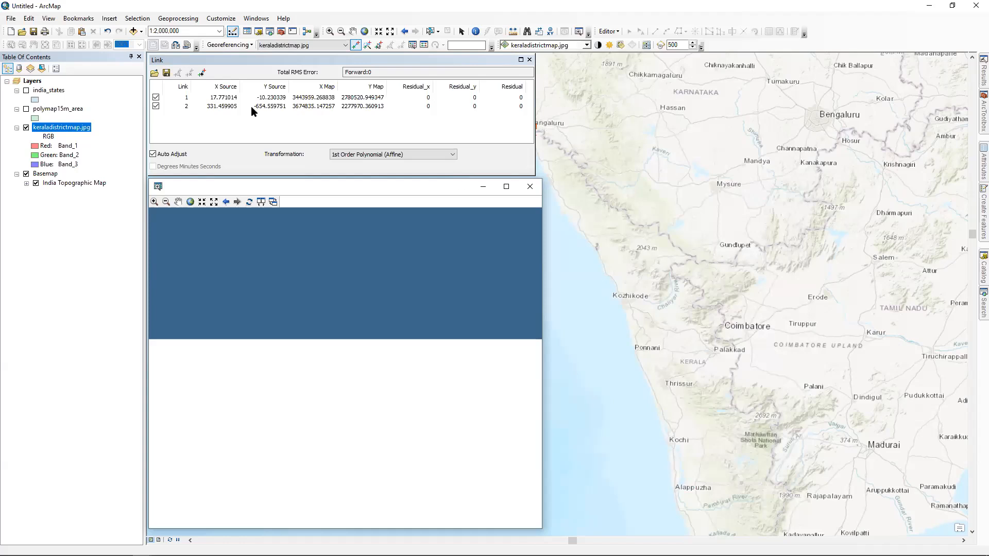
scroll(713, 187, "up", 5)
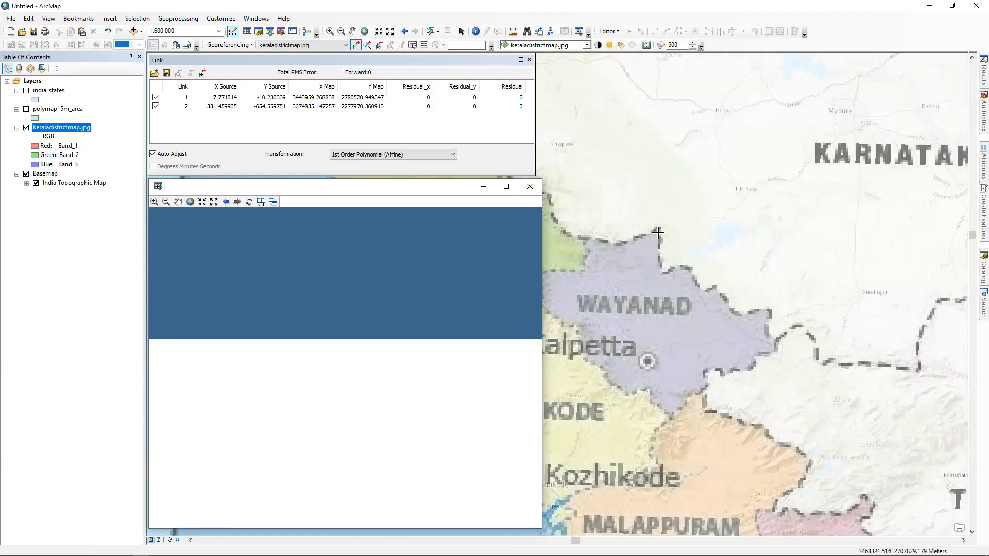
Show the india_states layer, move keraladistrictmap.jpg above it, and compare Kerala's outline with the state boundaries
left_click(26, 91)
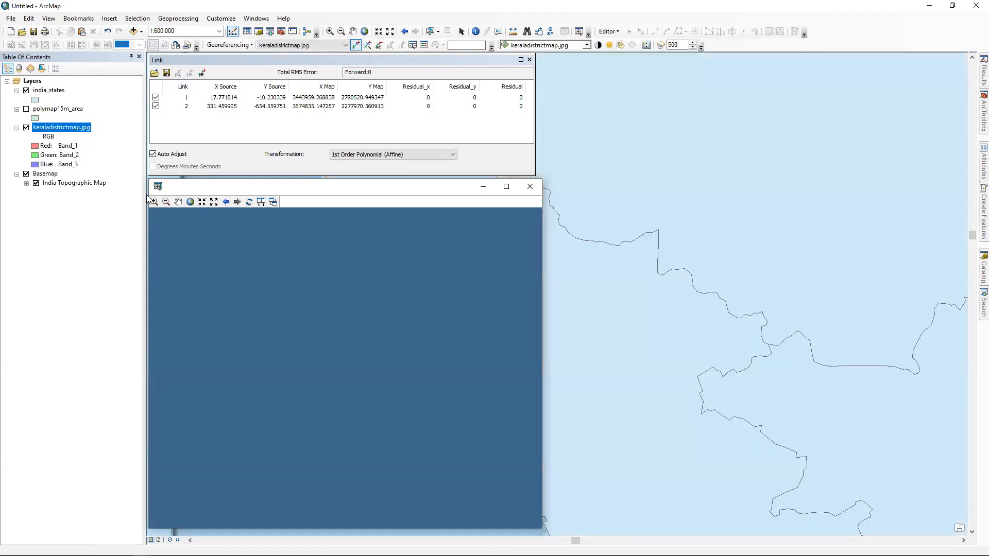
left_click_drag(61, 127, 62, 87)
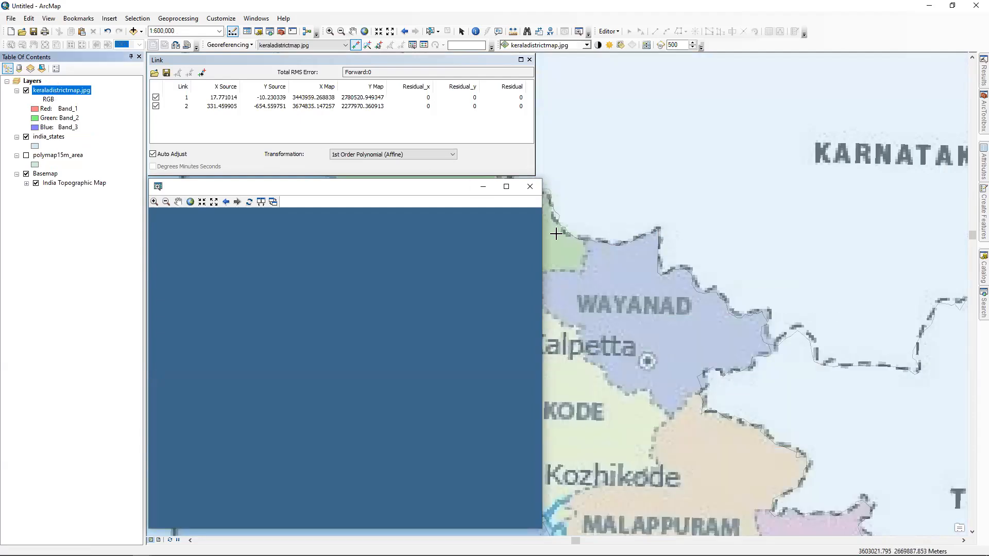
scroll(698, 264, "up", 2)
scroll(755, 320, "up", 3)
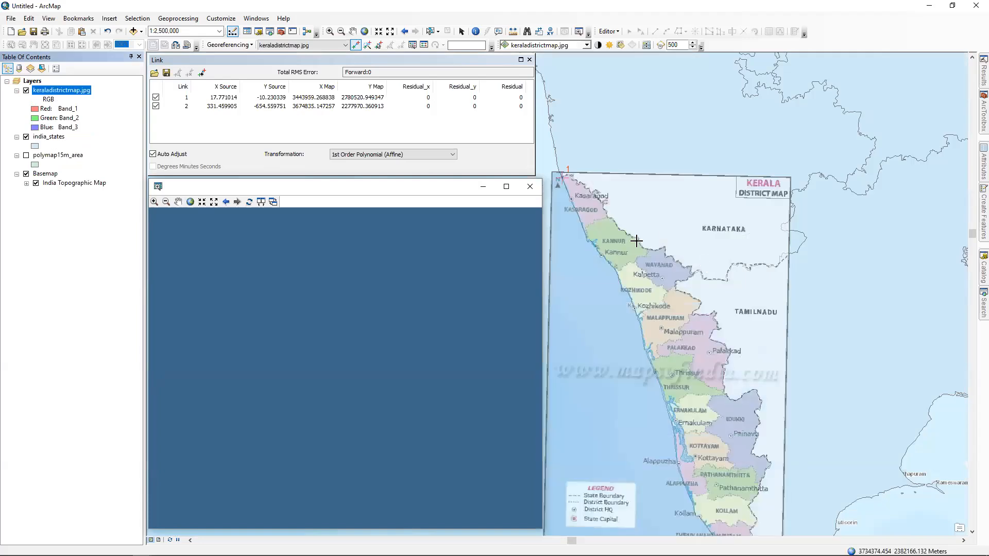
scroll(750, 396, "up", 2)
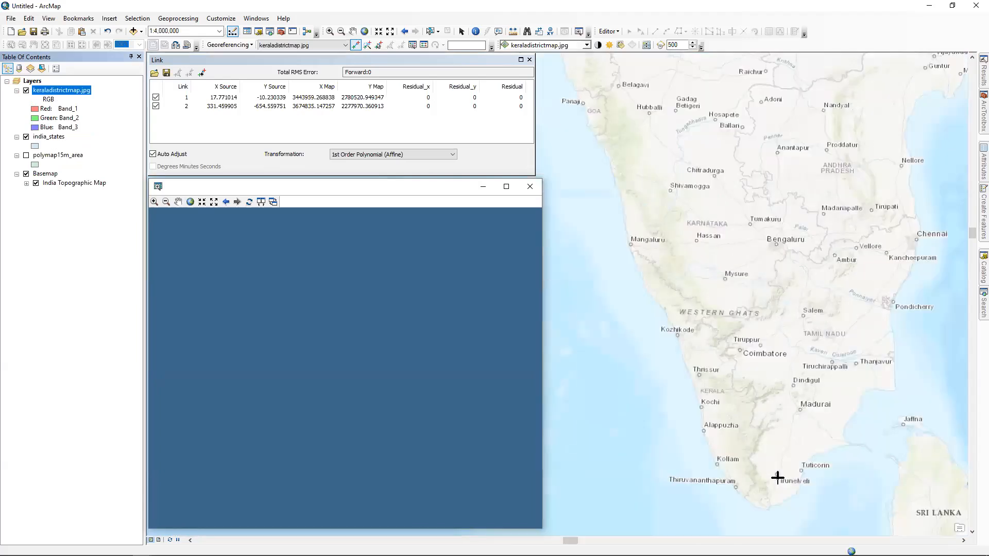
scroll(737, 477, "up", 5)
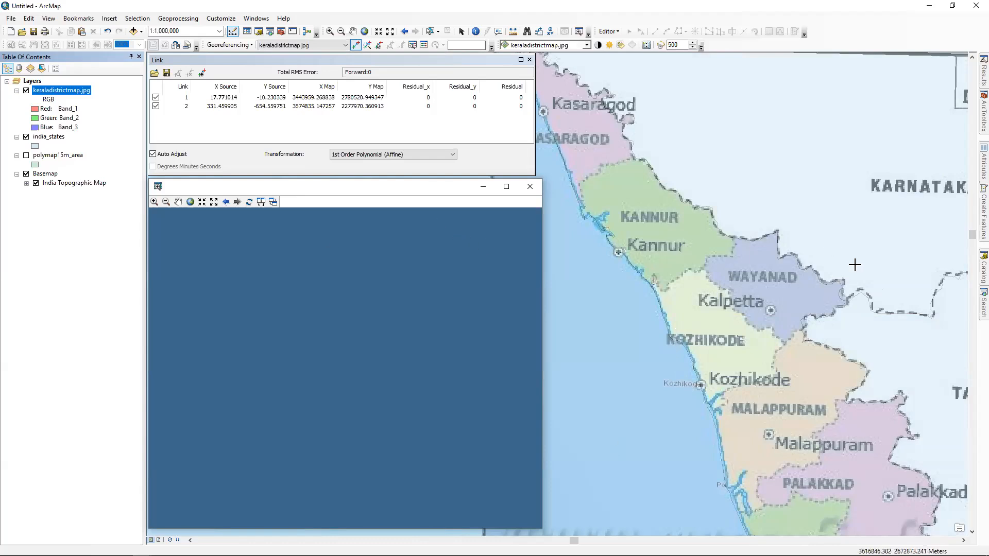
Hide india_states and examine how Kerala's eastern border on the scanned map fits the basemap from Wayanad to Idukki
scroll(878, 302, "up", 1)
scroll(879, 302, "up", 1)
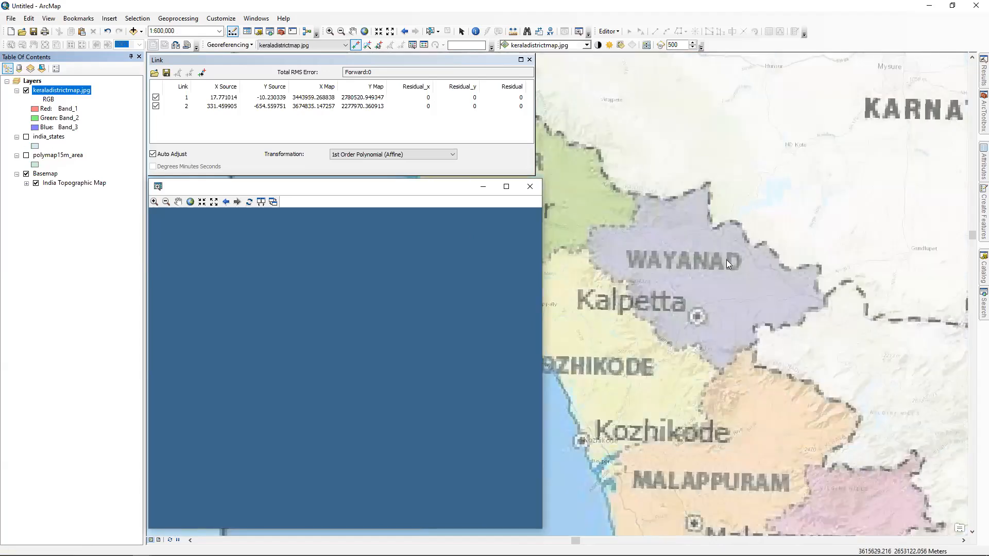
scroll(804, 278, "down", 1)
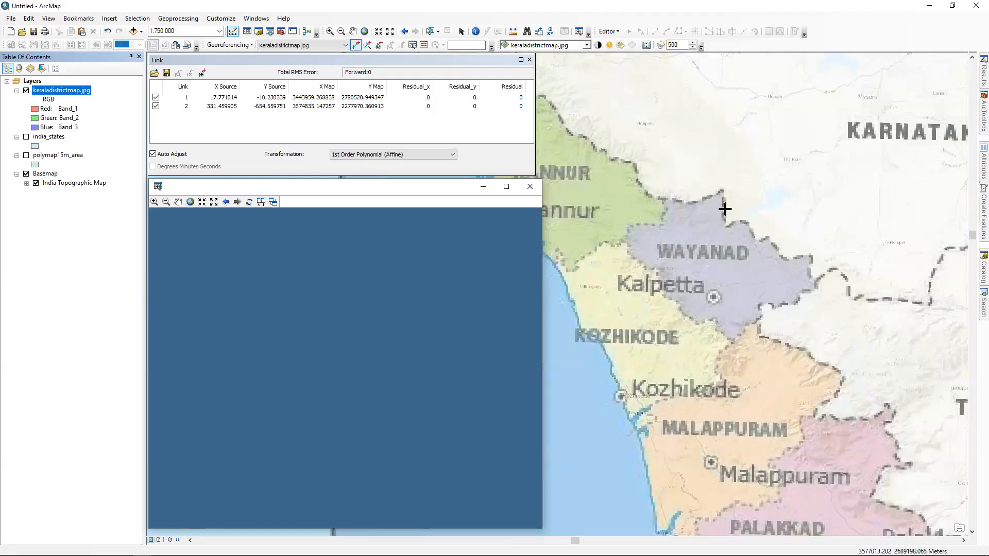
scroll(726, 193, "down", 1)
scroll(698, 200, "down", 1)
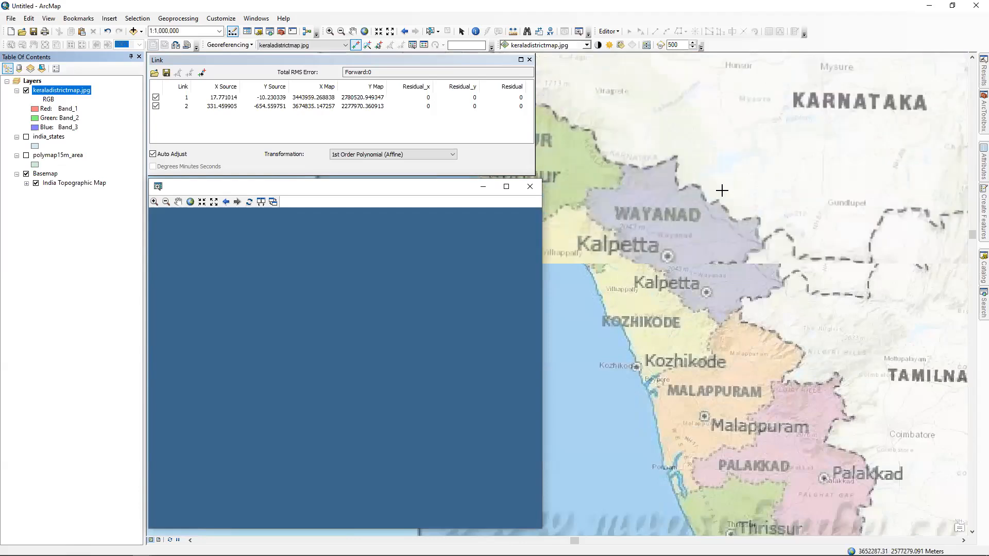
scroll(725, 199, "up", 2)
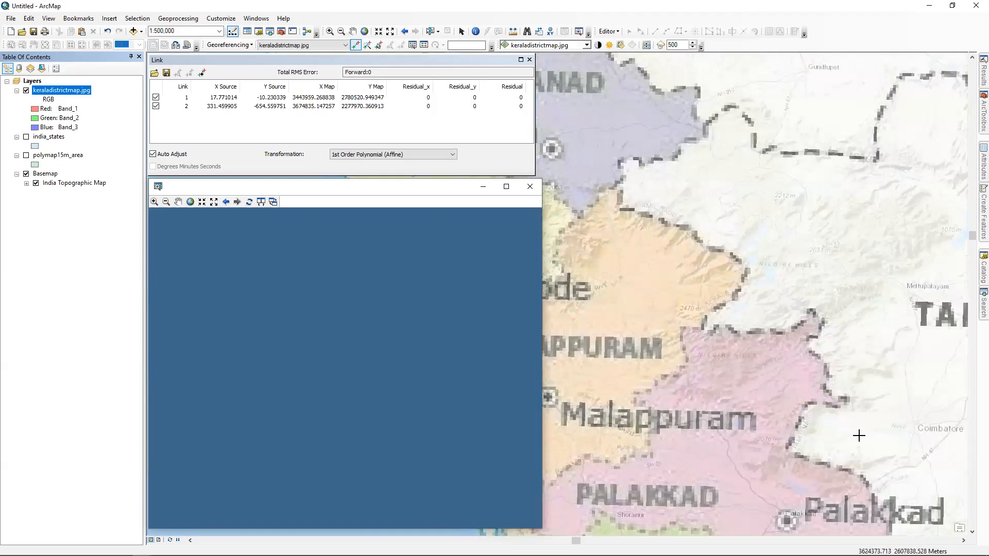
scroll(859, 436, "down", 2)
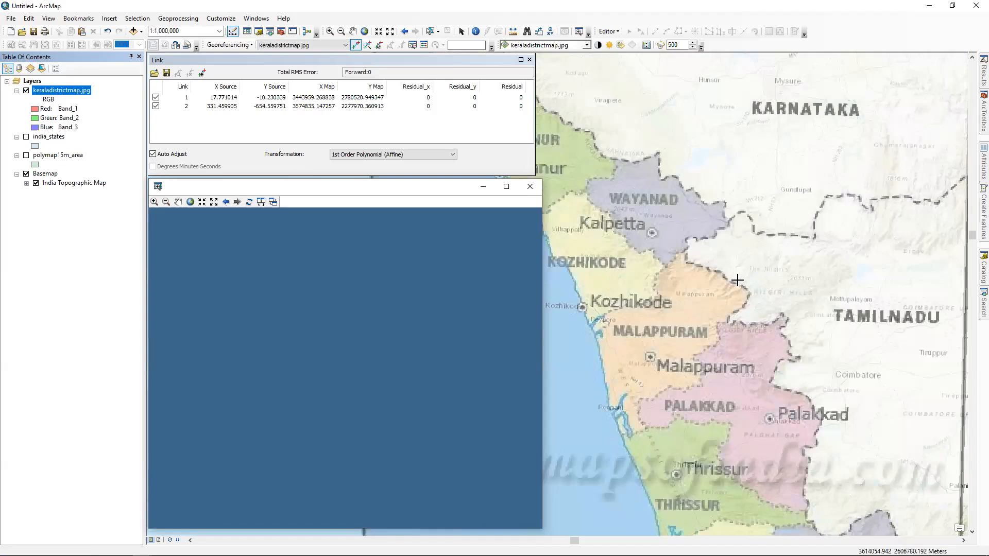
scroll(737, 280, "down", 2)
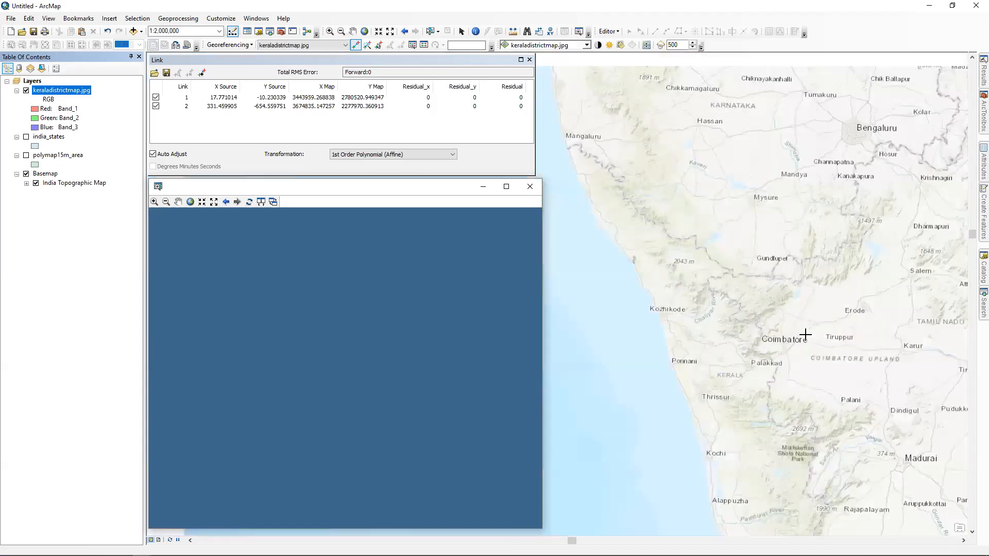
scroll(739, 331, "down", 2)
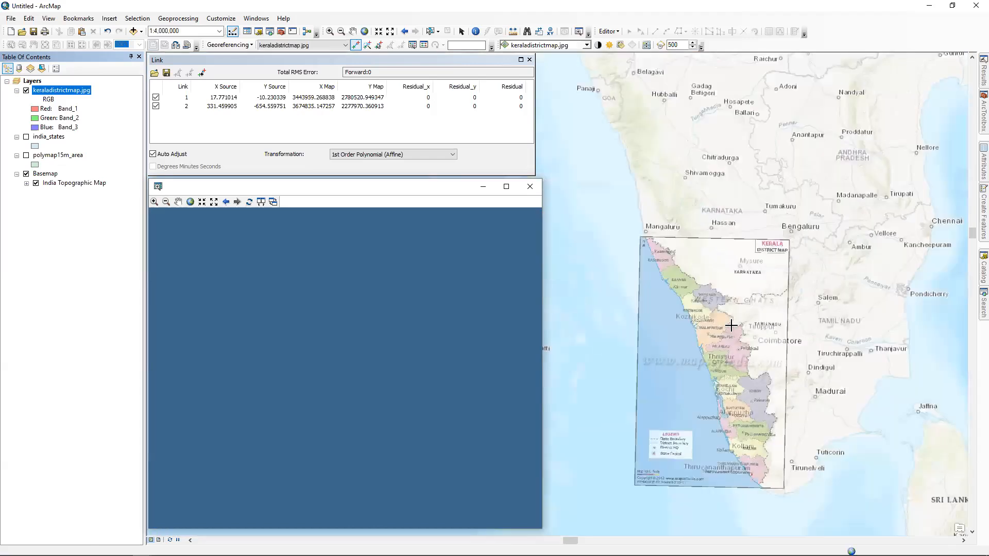
scroll(730, 316, "up", 2)
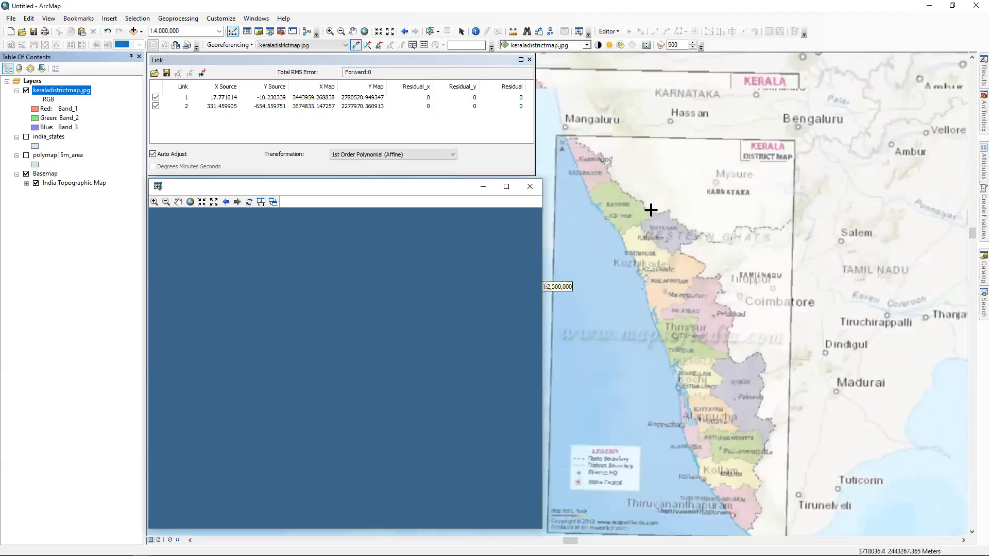
scroll(650, 210, "up", 3)
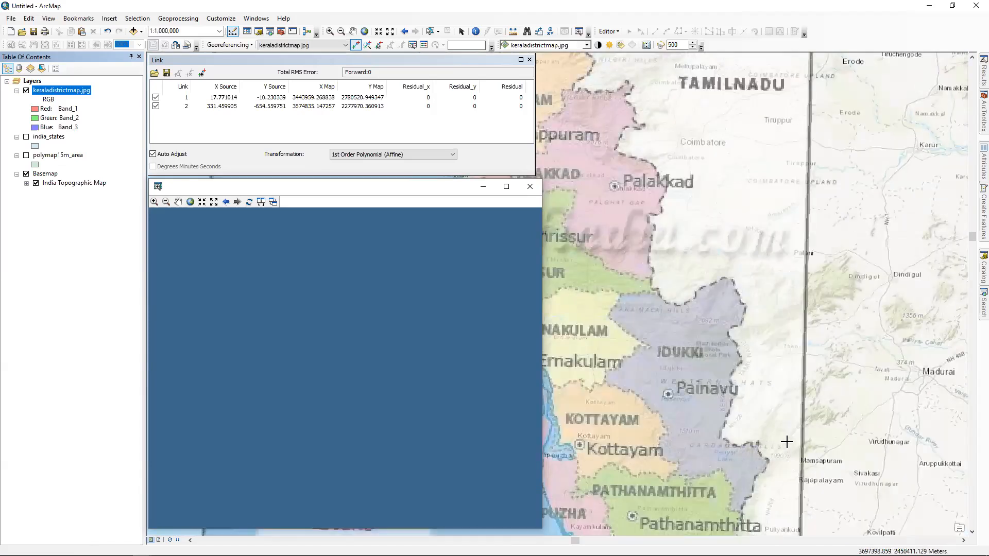
scroll(787, 453, "down", 1)
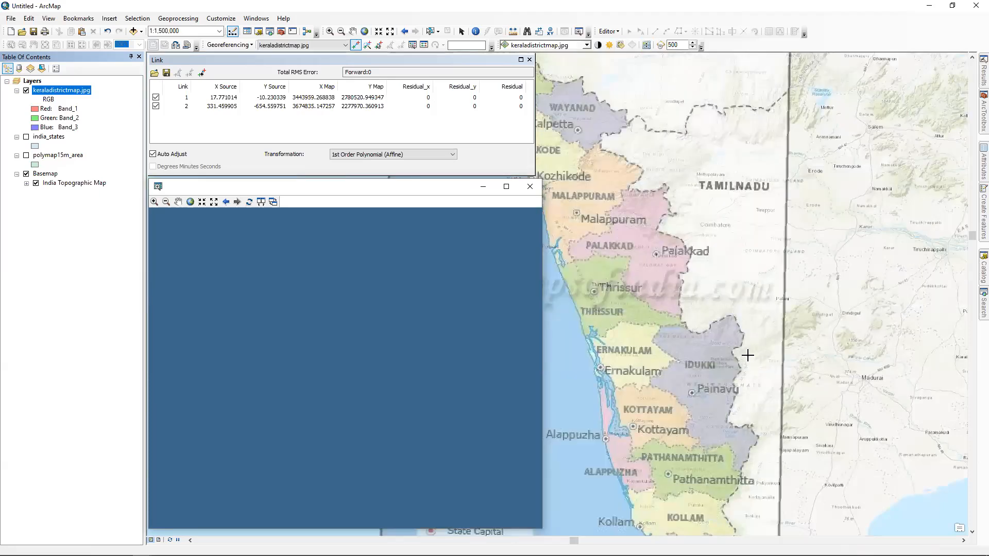
Increase the scanned Kerala map's transparency and check its fit against the basemap along the southern border and coast
left_click_drag(651, 87, 651, 66)
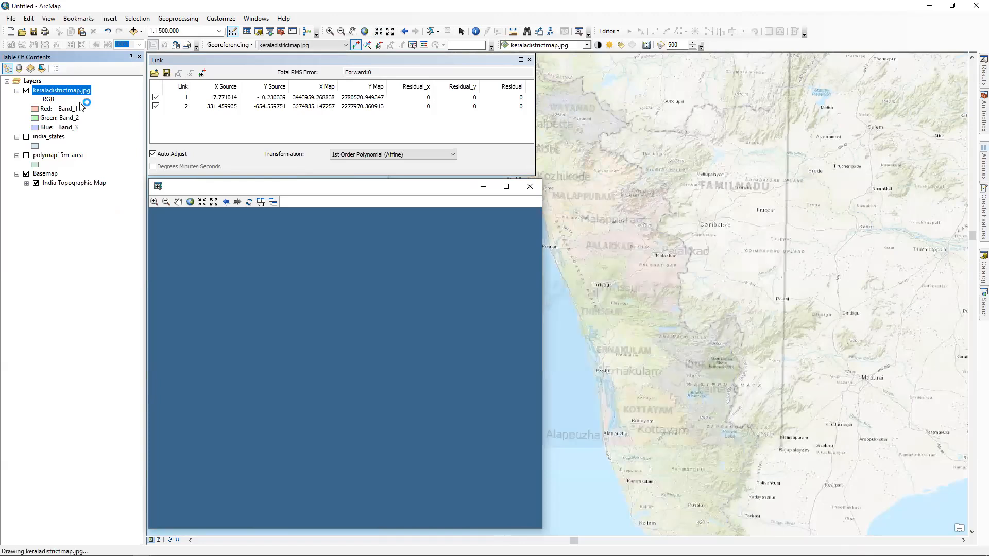
scroll(740, 240, "down", 2)
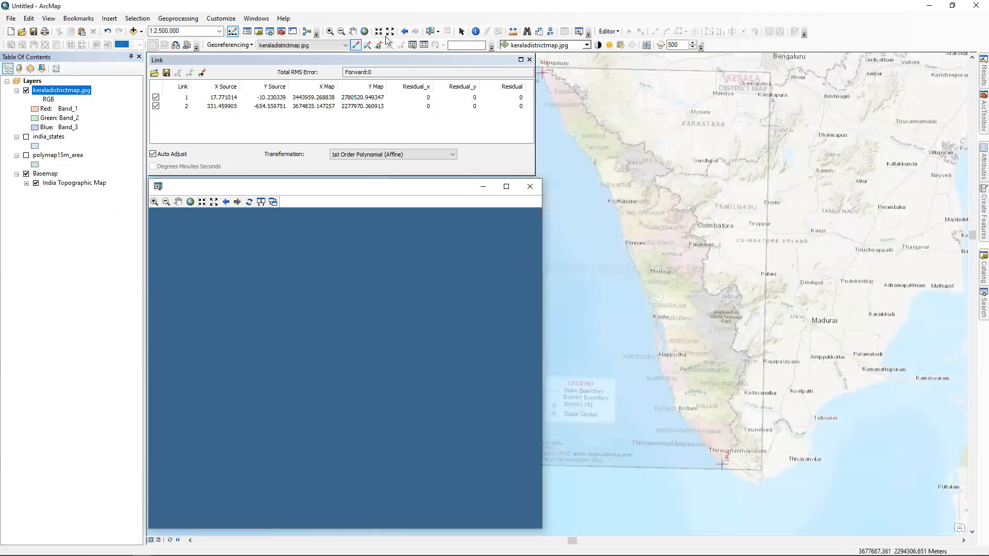
scroll(736, 451, "up", 5)
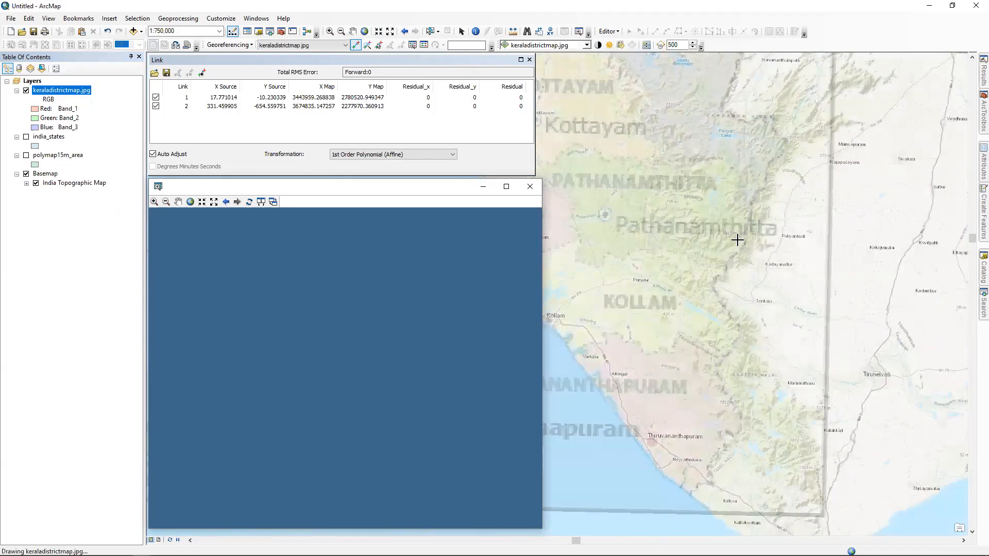
scroll(723, 451, "up", 1)
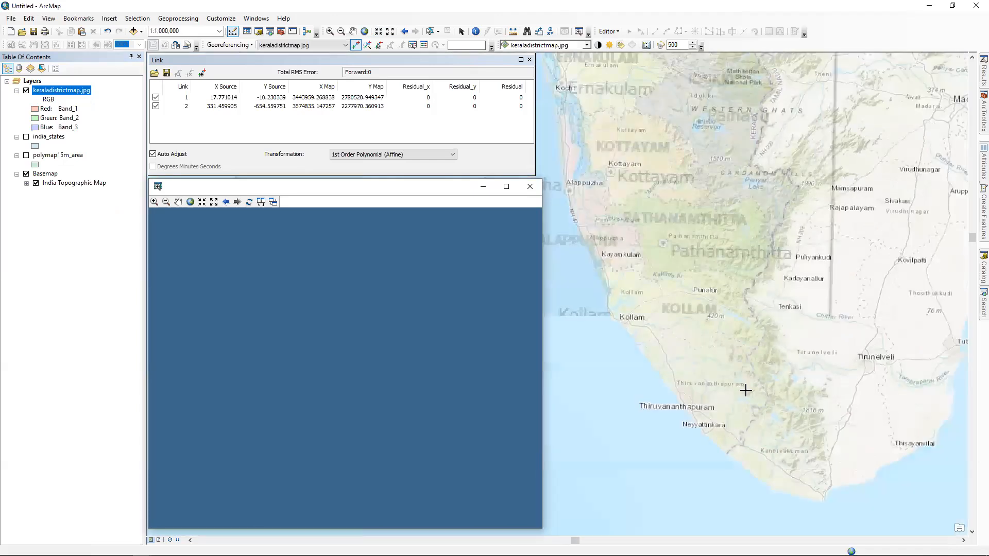
scroll(750, 374, "up", 3)
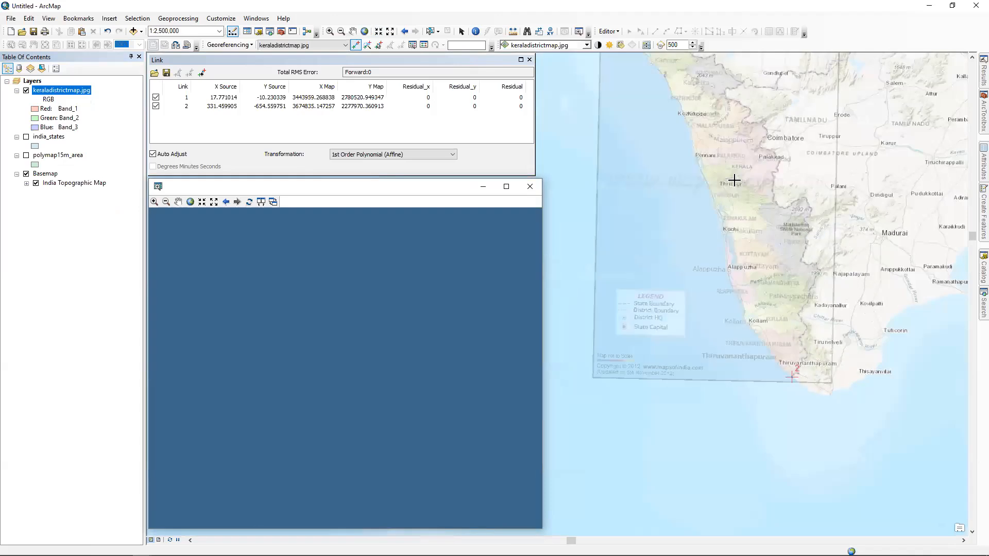
Move india_states above the scanned map, give it a hollow fill with outline width 3, and show the layer
key("ctrl+Down")
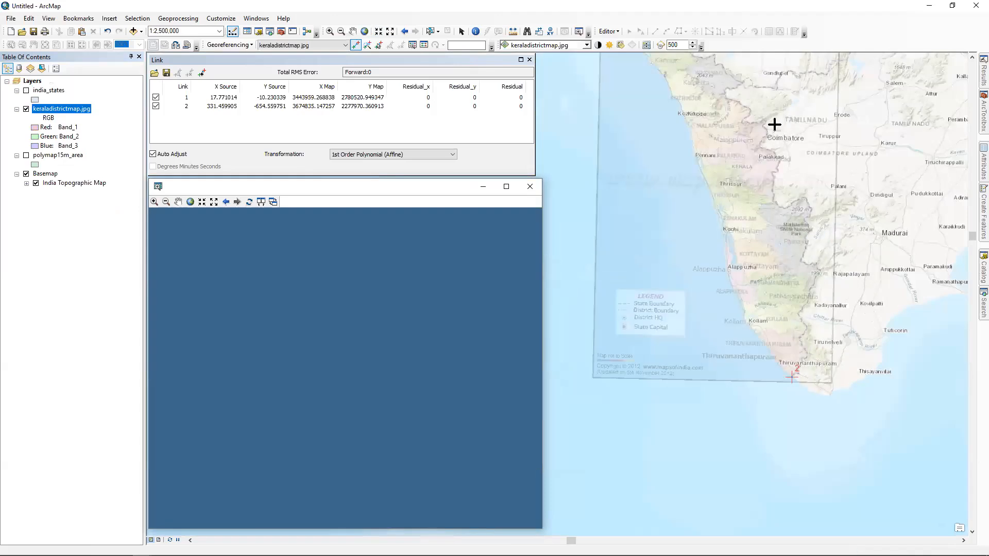
key("Up")
key("Return")
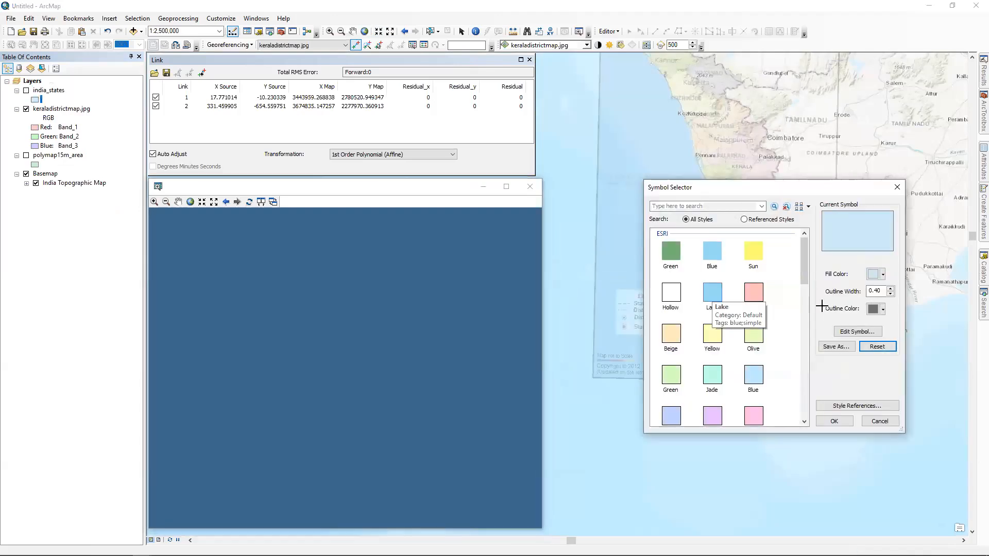
key("Down")
key("Tab")
key("Tab")
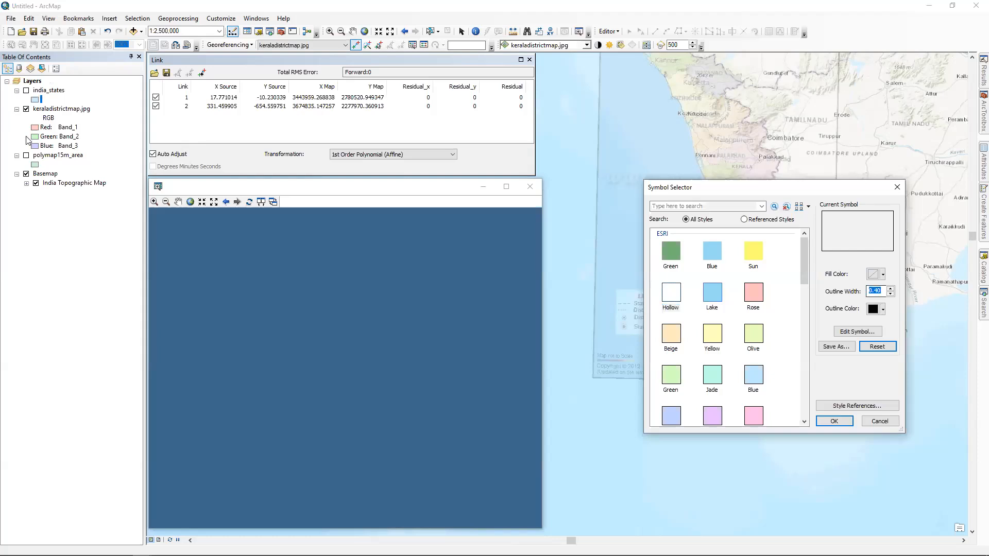
type("2")
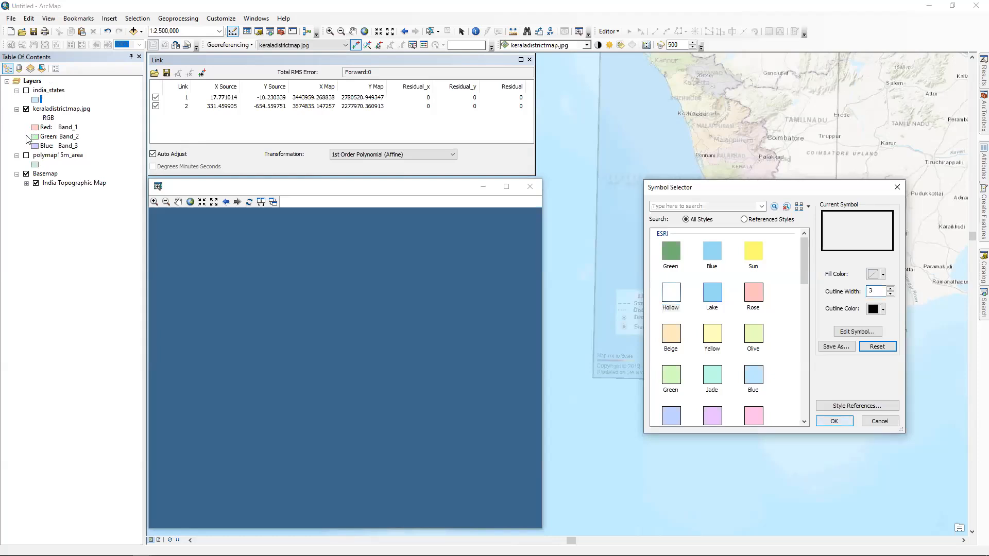
key("Return")
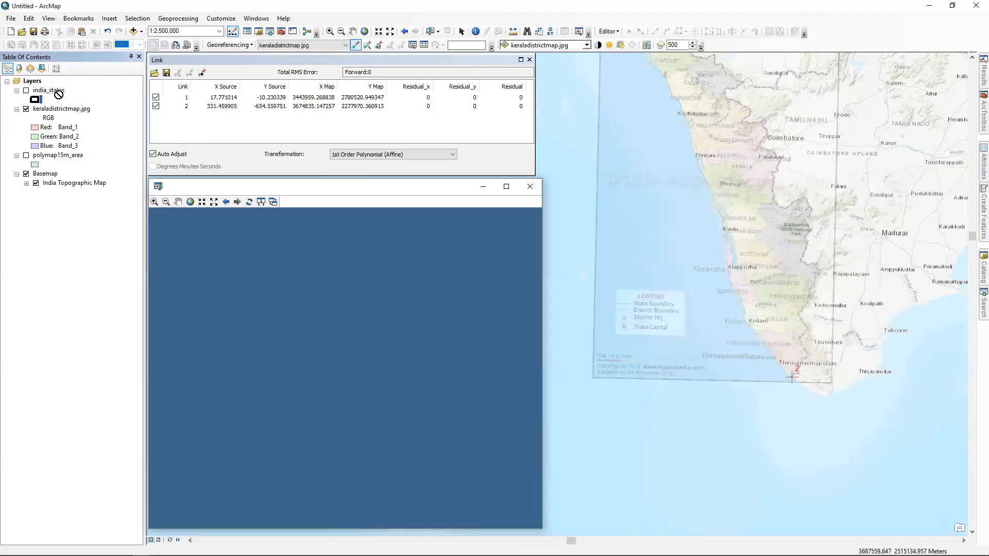
left_click(26, 90)
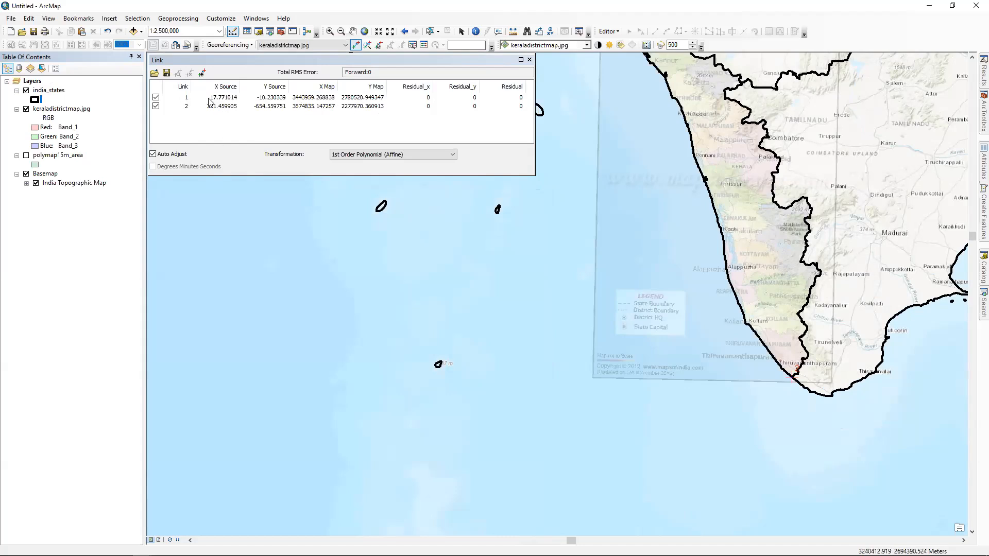
Reduce the scanned map's transparency until it is almost opaque and compare its coast and eastern border with the india_states outline
left_click(621, 44)
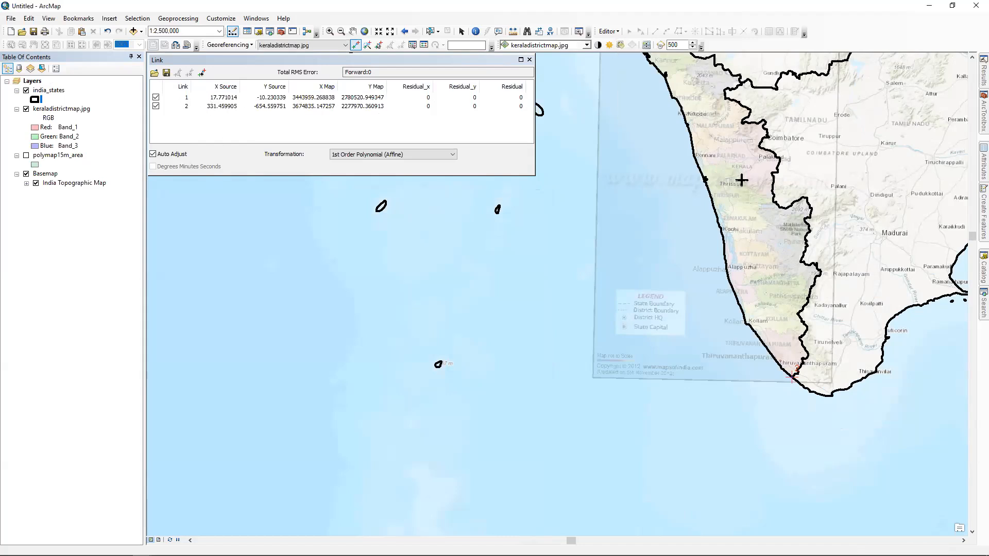
left_click(621, 45)
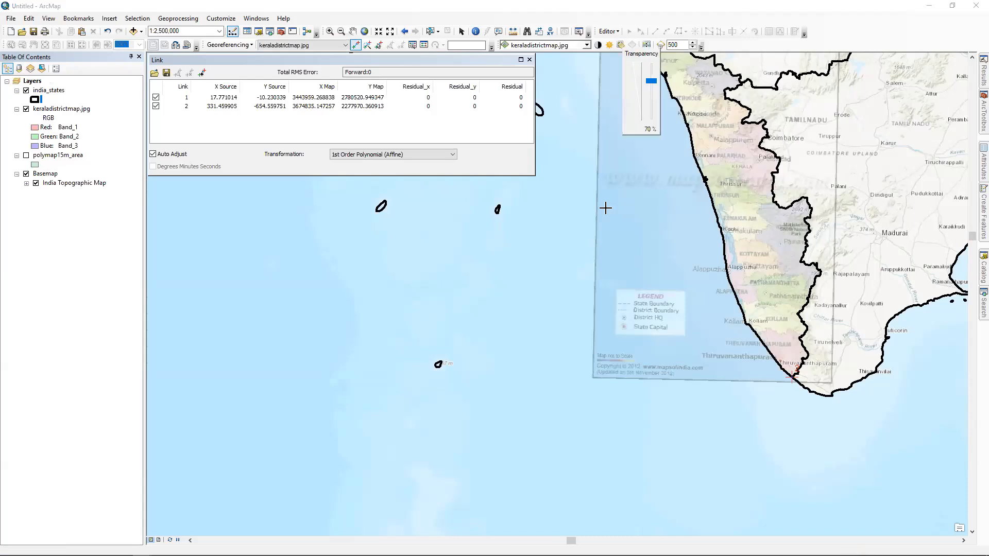
left_click_drag(651, 81, 651, 117)
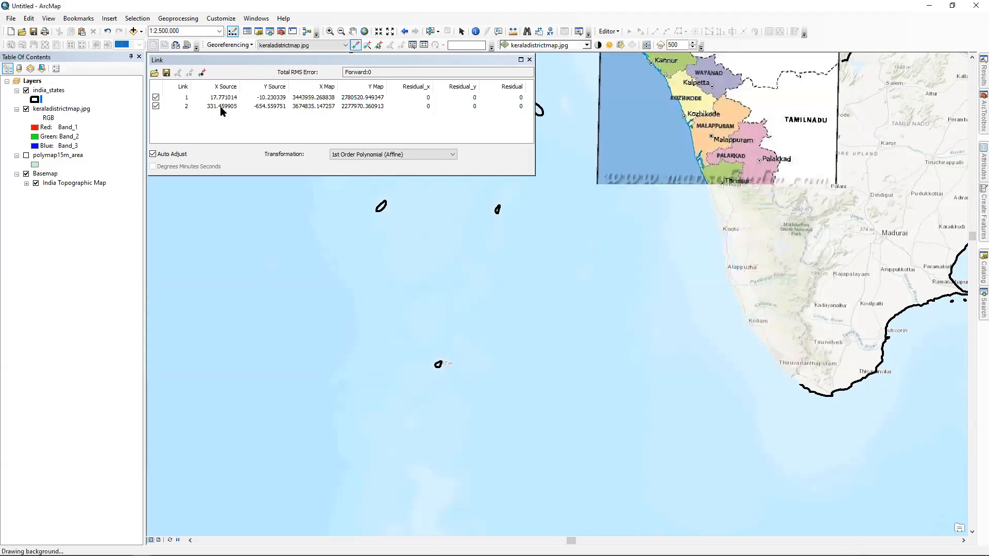
scroll(810, 205, "down", 4)
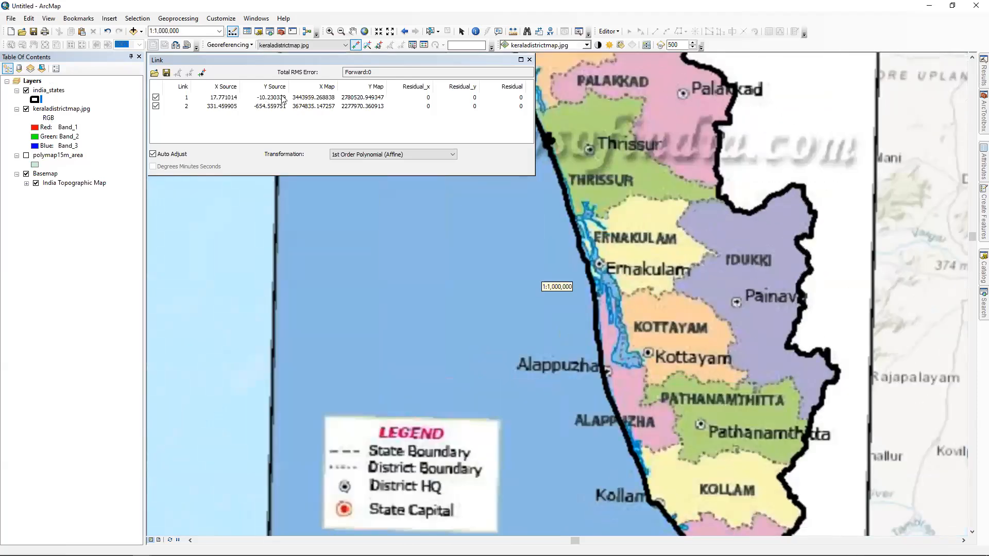
scroll(597, 261, "down", 2)
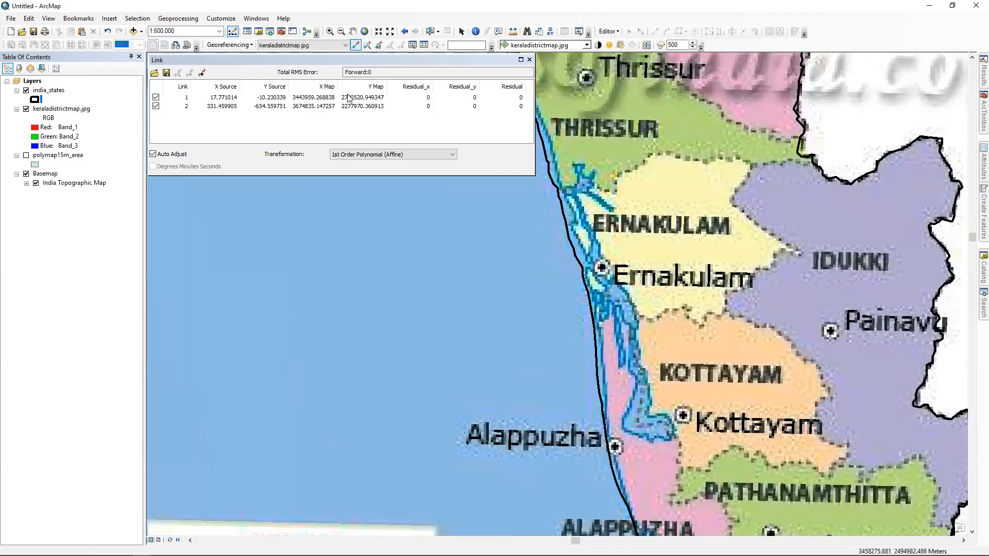
Hide india_states and raise the transparency of keraladistrictmap.jpg so the basemap shows through the scan
left_click(25, 90)
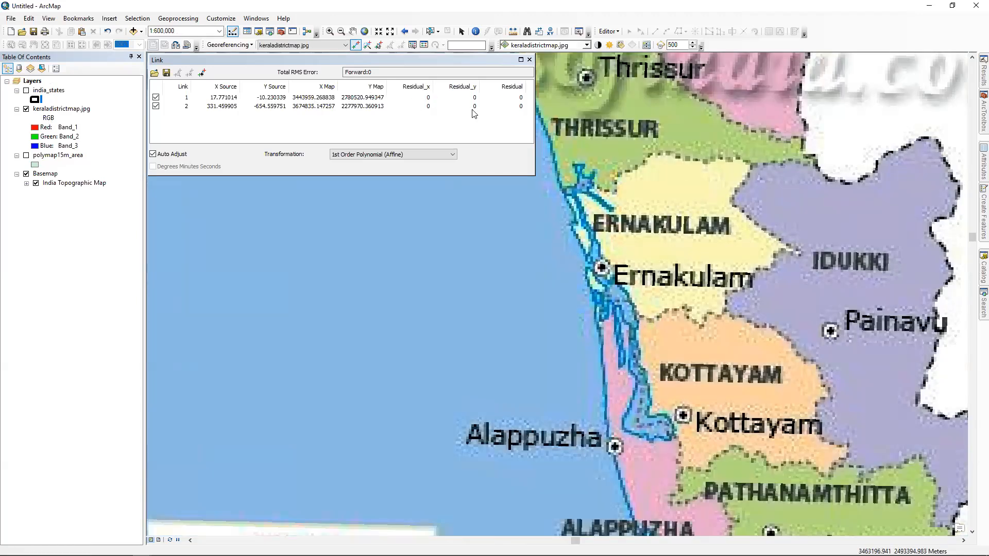
left_click(61, 109)
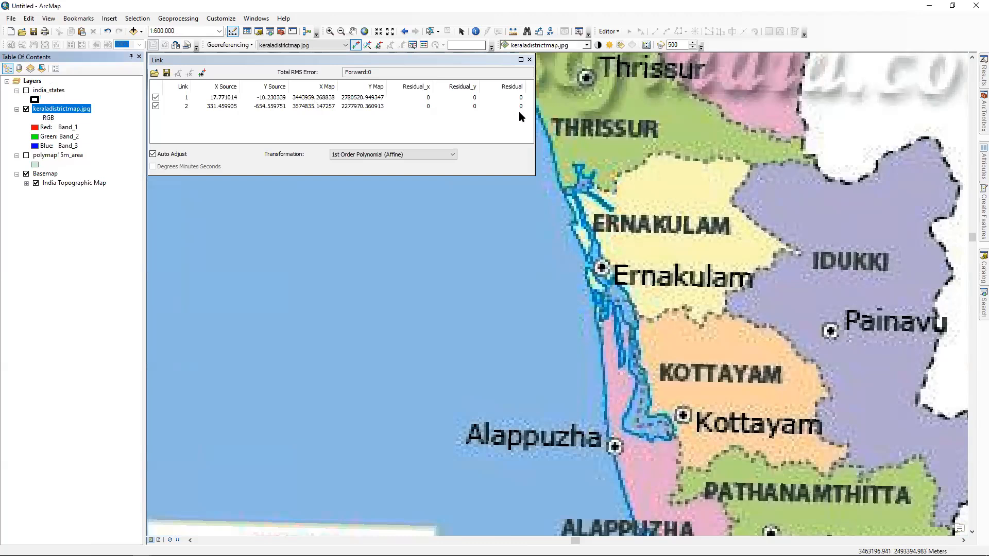
left_click(620, 45)
left_click_drag(651, 112, 651, 105)
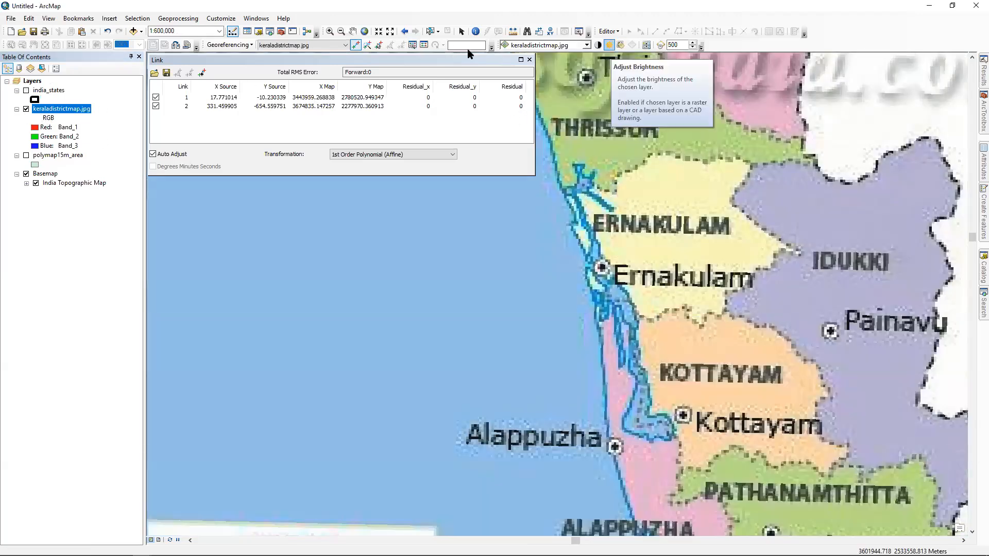
left_click(609, 45)
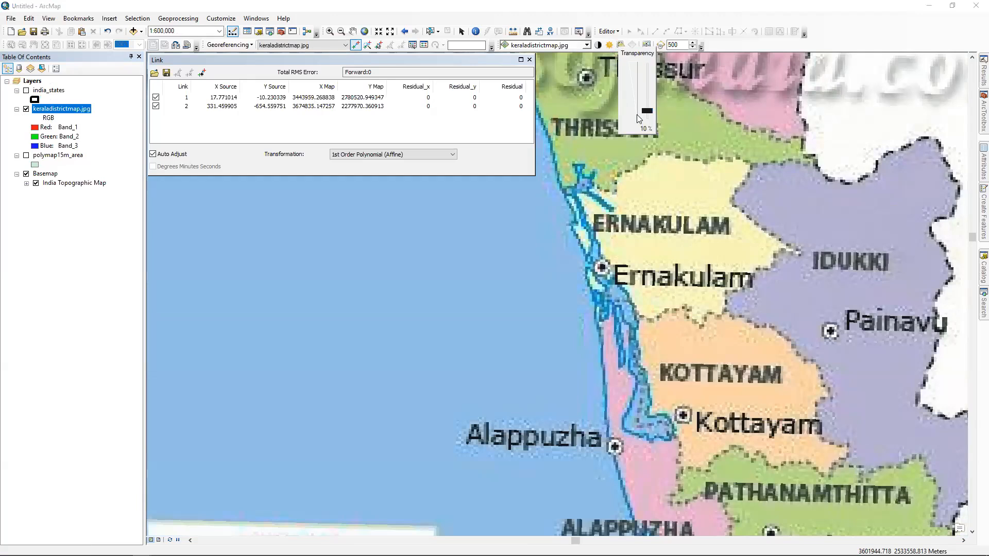
left_click_drag(647, 110, 642, 72)
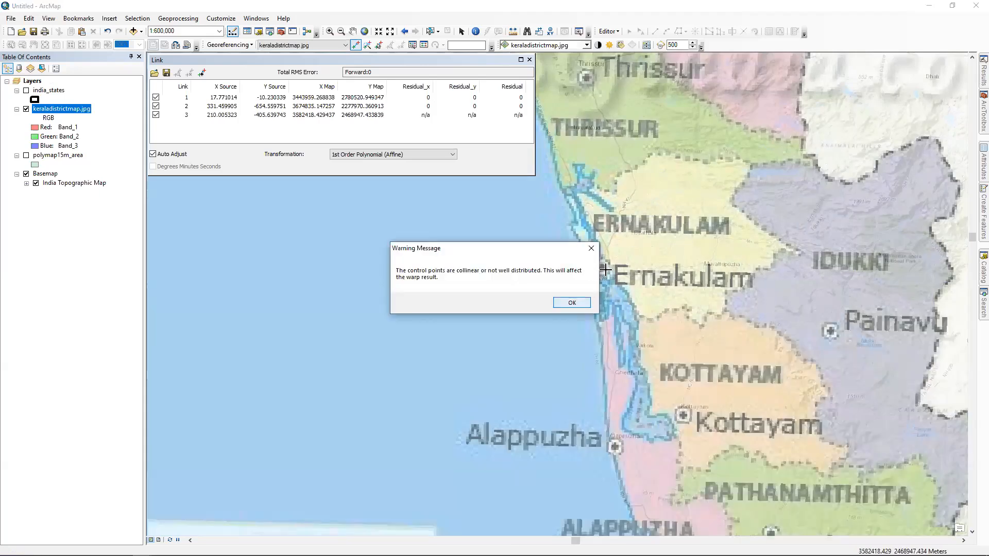
Try a third control point on the coast at Ernakulam and delete that link
key("Return")
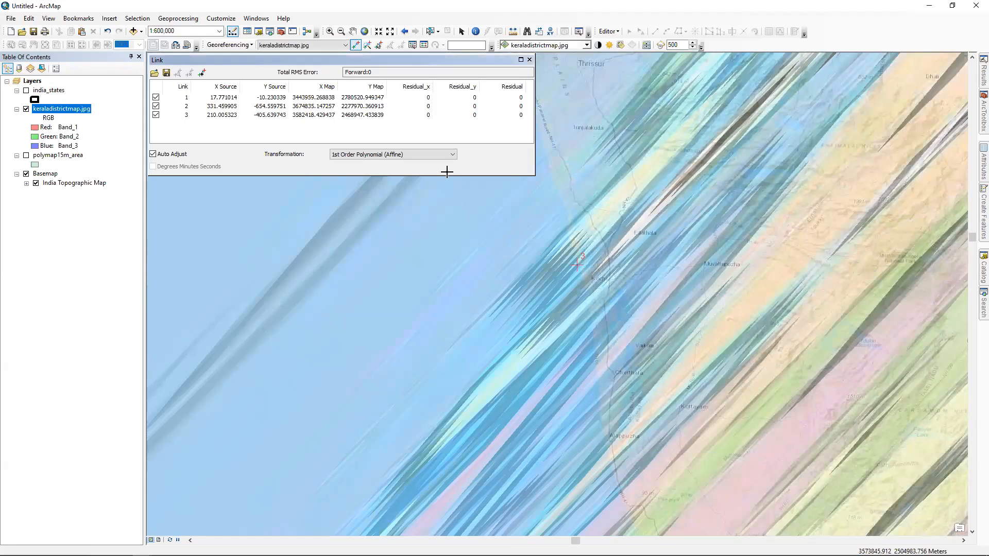
left_click(239, 114)
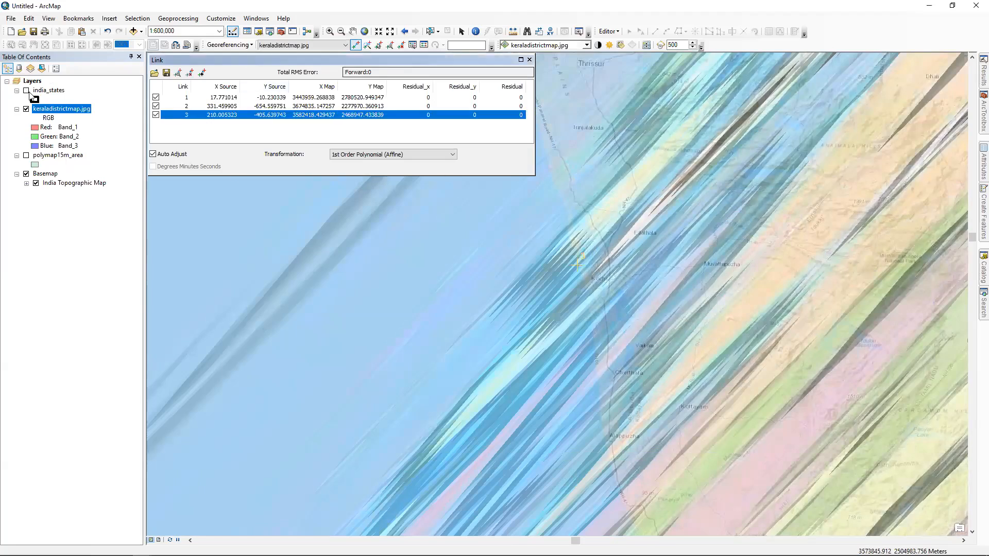
key("Delete")
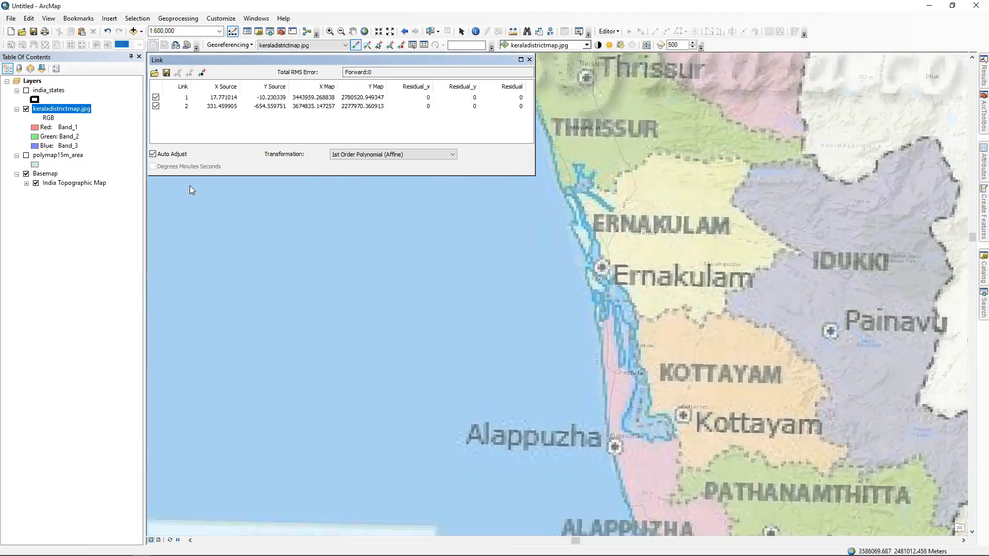
Try a third control point on the coast northwest of Ernakulam, inspect the warped map, and delete the link
scroll(578, 258, "up", 2)
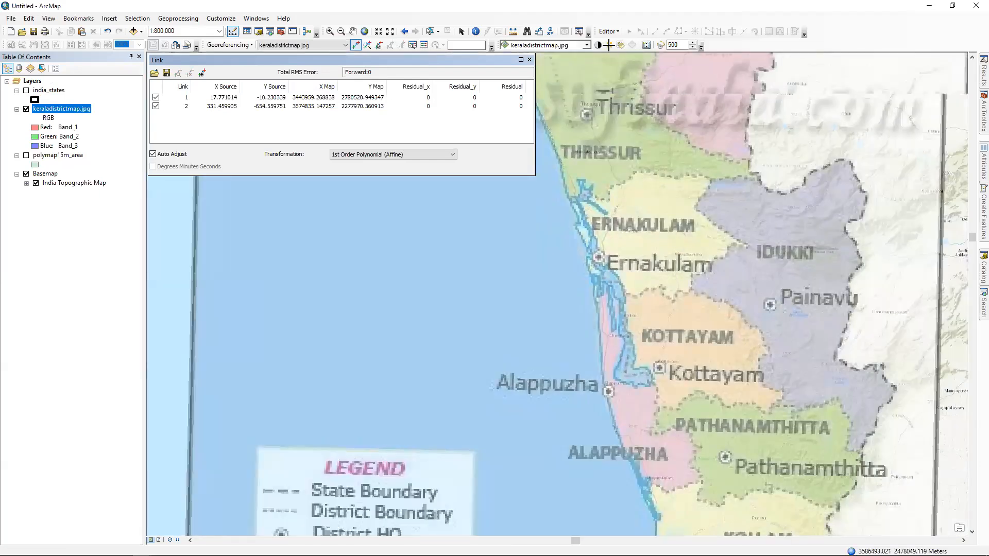
scroll(613, 53, "up", 2)
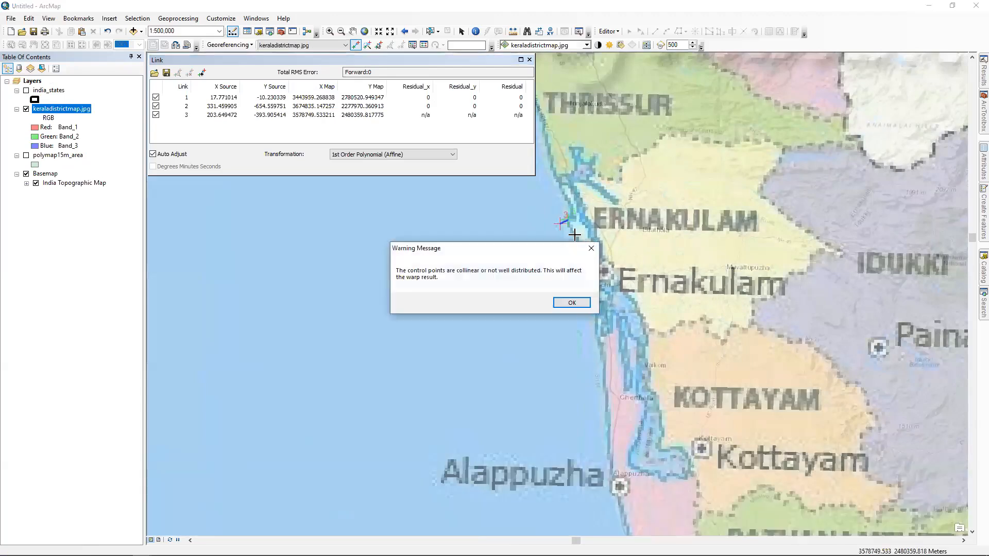
key("Return")
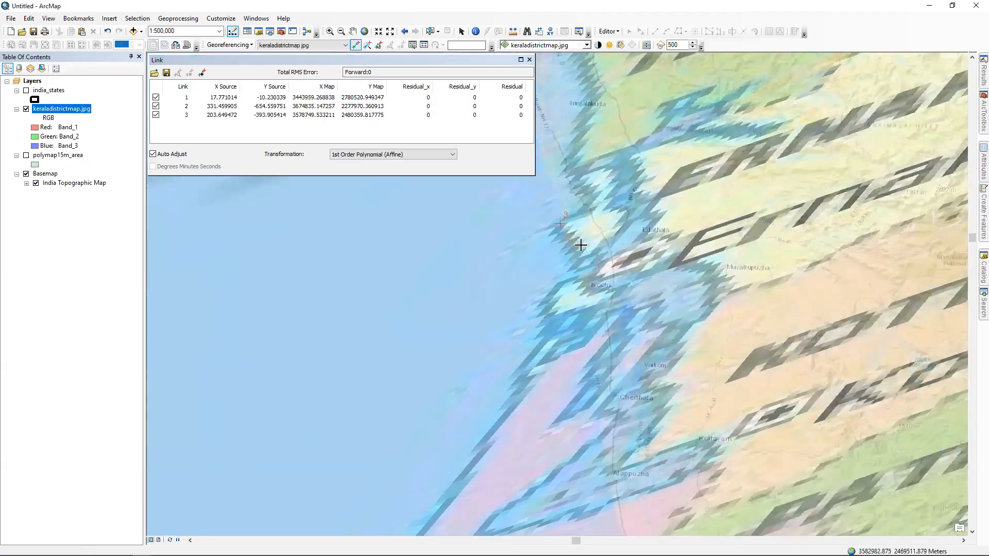
scroll(590, 257, "down", 2)
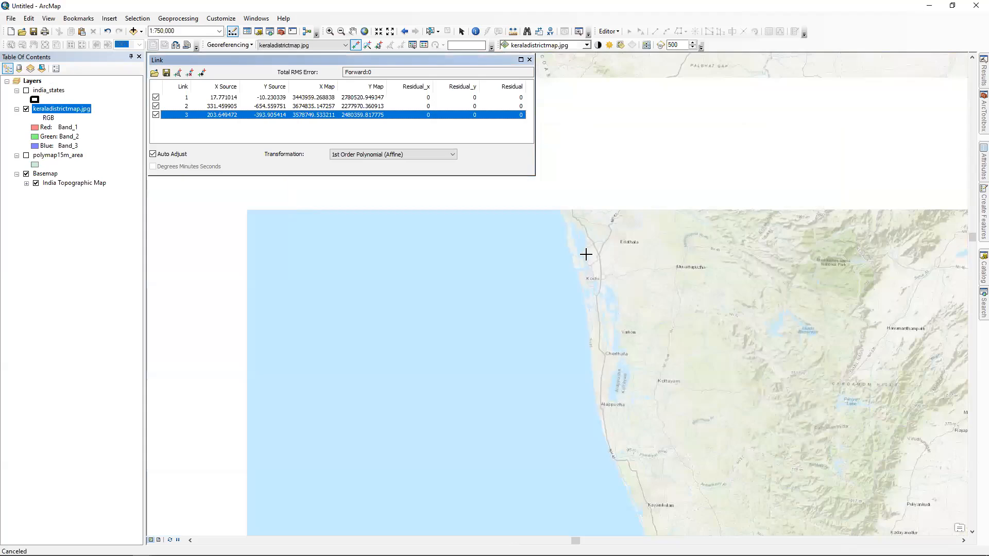
key("Delete")
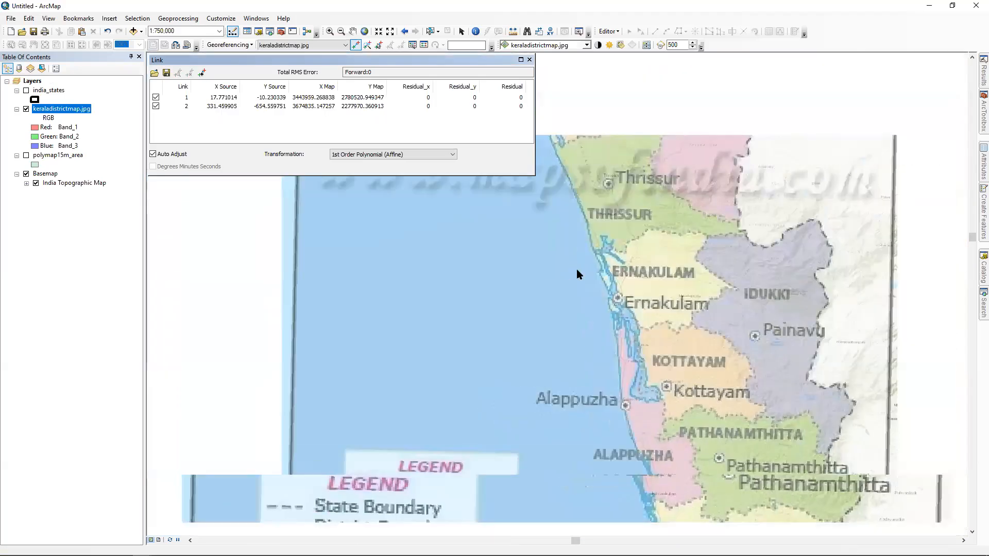
Try a third control point at the inland border corner between Wayanad and Malappuram, check the fit, and delete the link
scroll(564, 308, "down", 2)
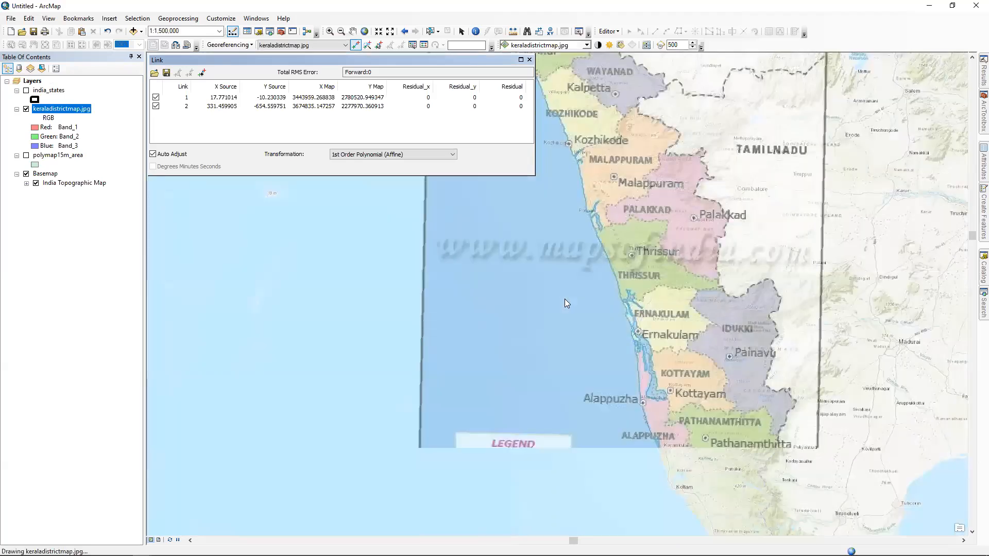
scroll(564, 299, "down", 3)
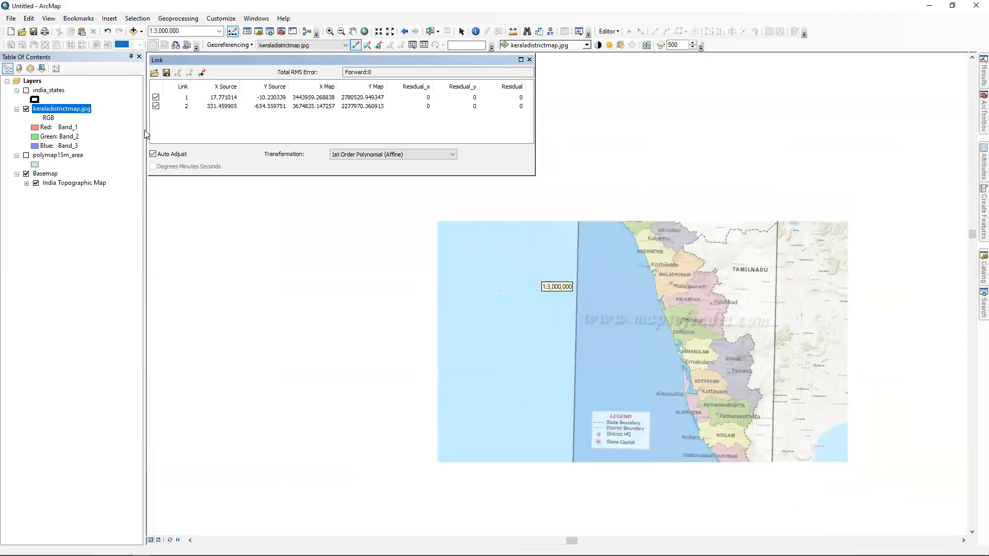
scroll(562, 170, "up", 1)
scroll(341, 133, "up", 5)
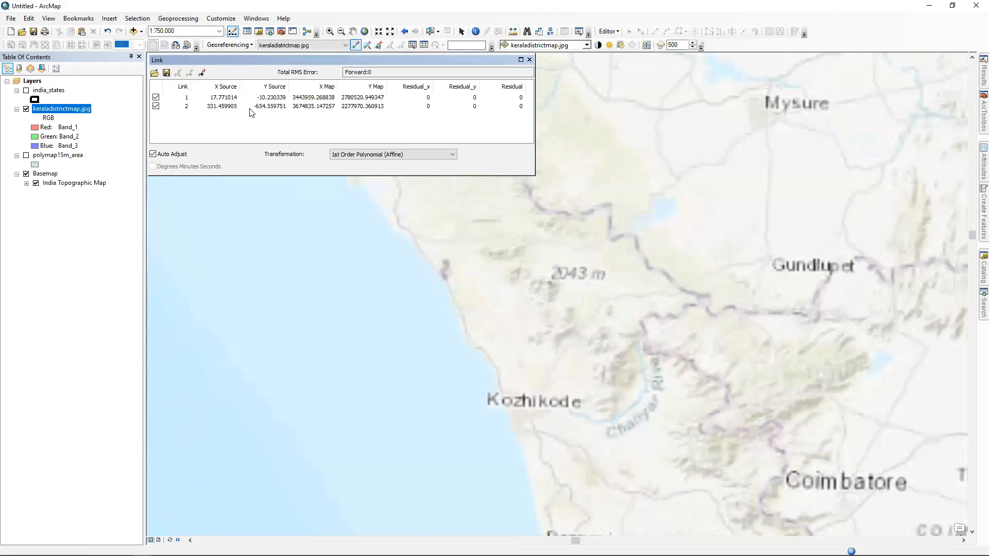
scroll(493, 224, "up", 1)
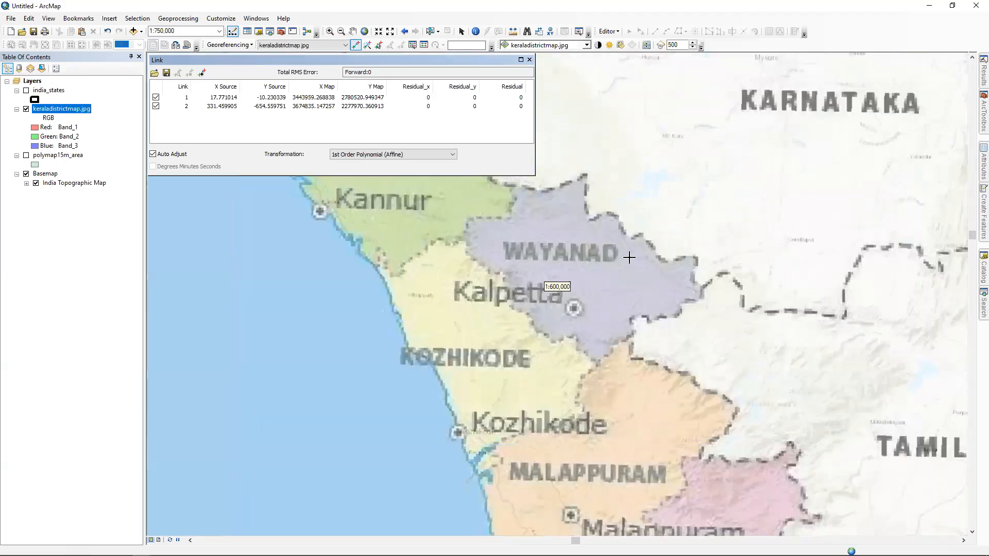
scroll(629, 257, "up", 4)
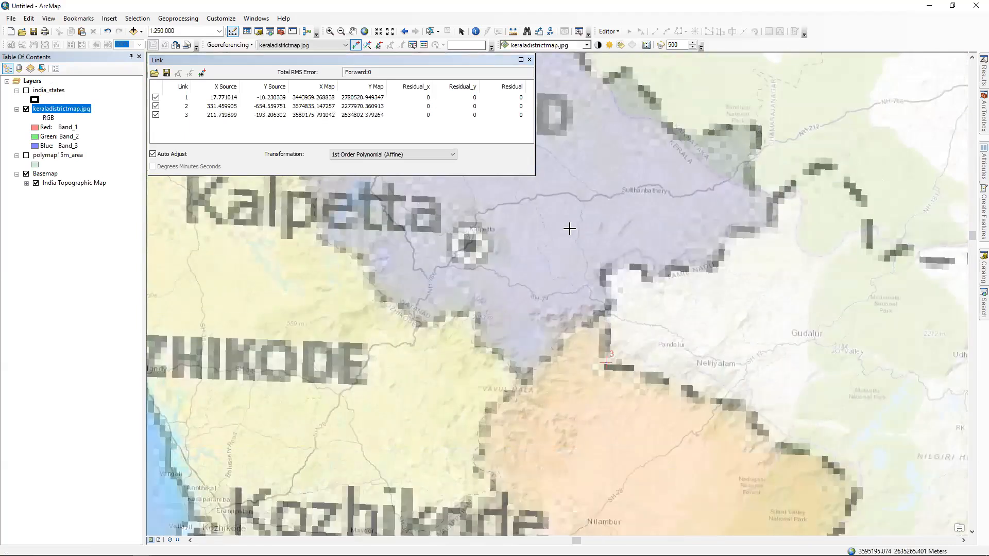
scroll(567, 220, "up", 1)
scroll(567, 219, "up", 2)
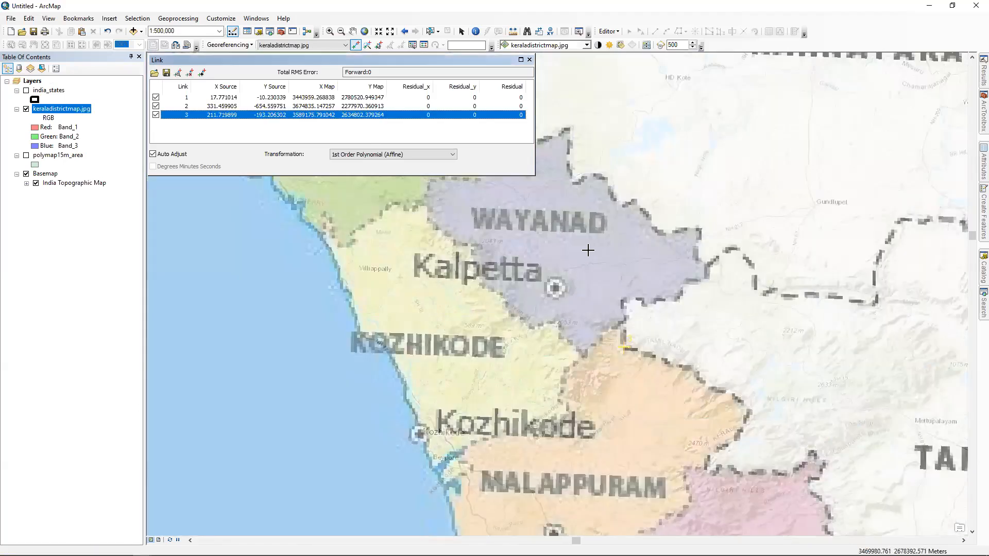
key("Delete")
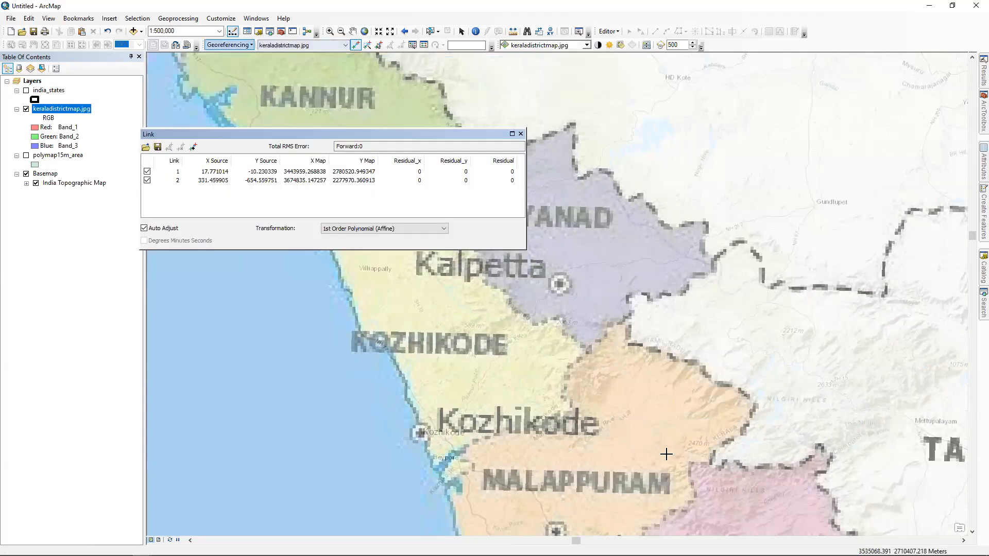
left_click(229, 45)
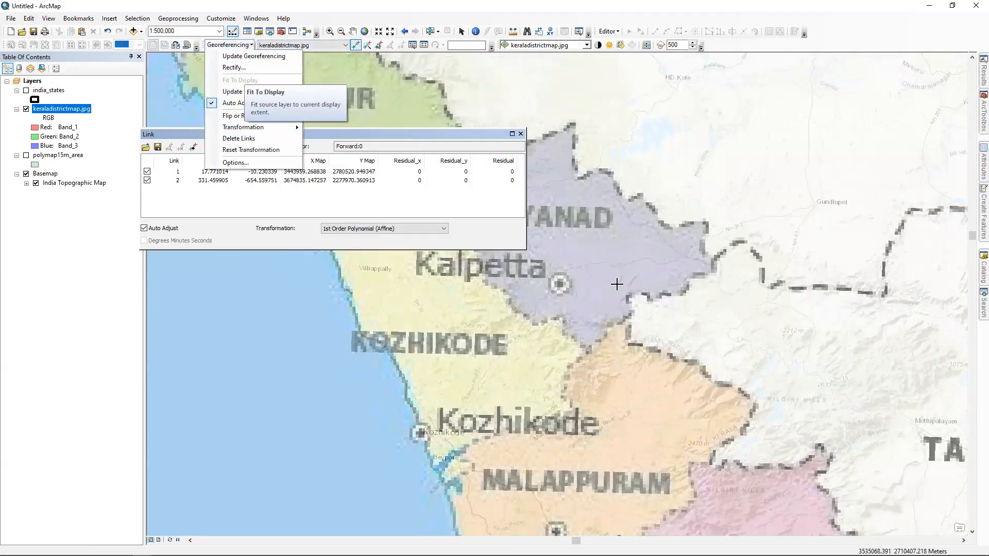
mouse_move(252, 127)
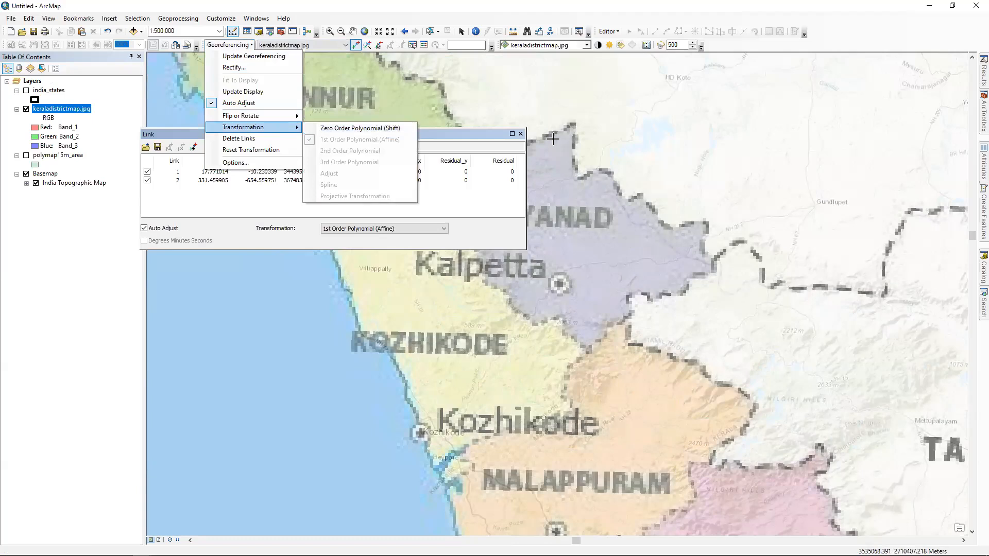
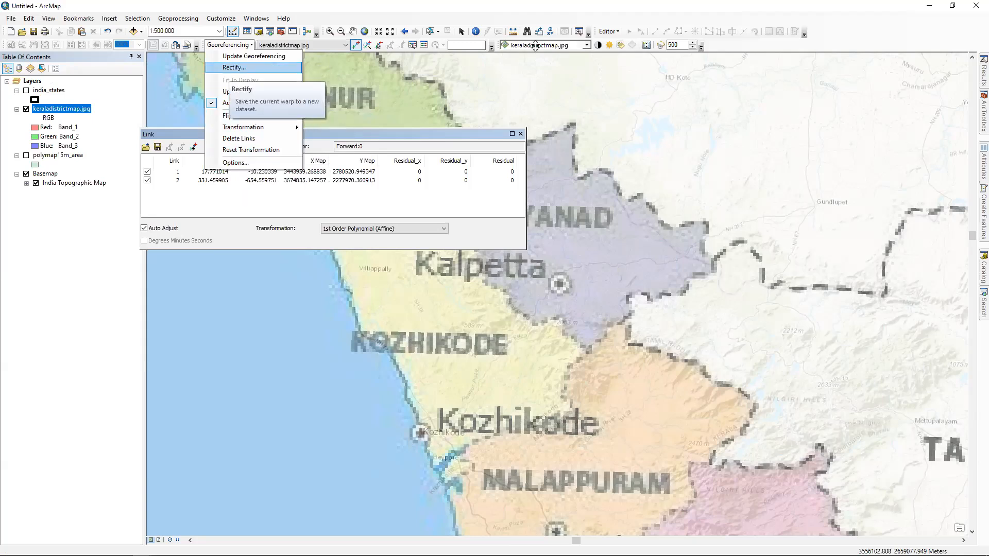
key("Up")
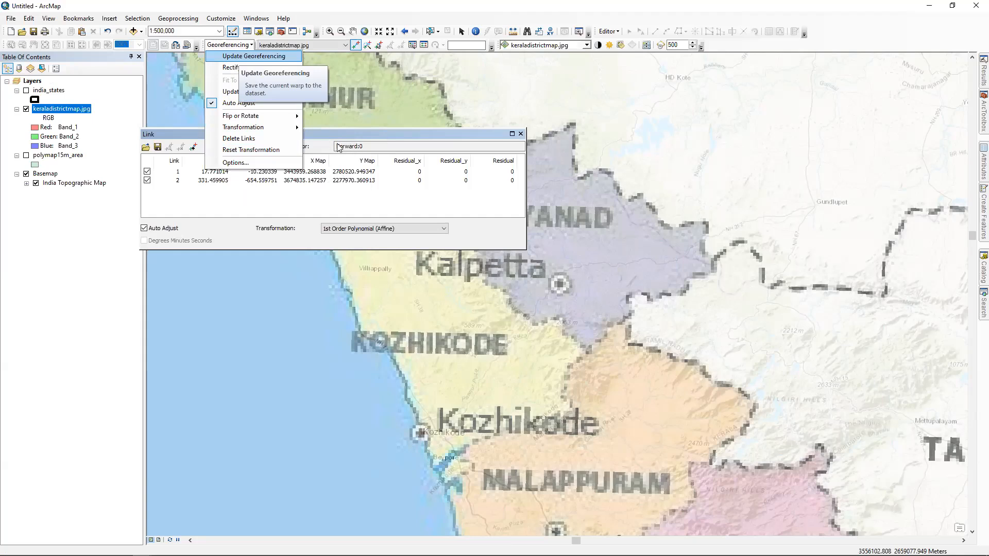
left_click(323, 149)
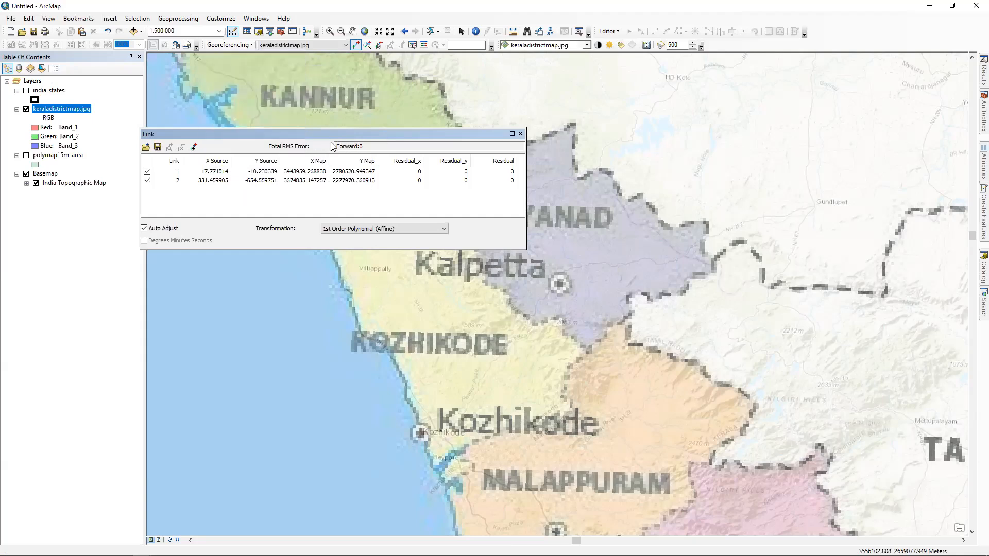
Delete both remaining control point links from the link table
left_click(320, 144)
key("Delete")
left_click(318, 172)
key("Delete")
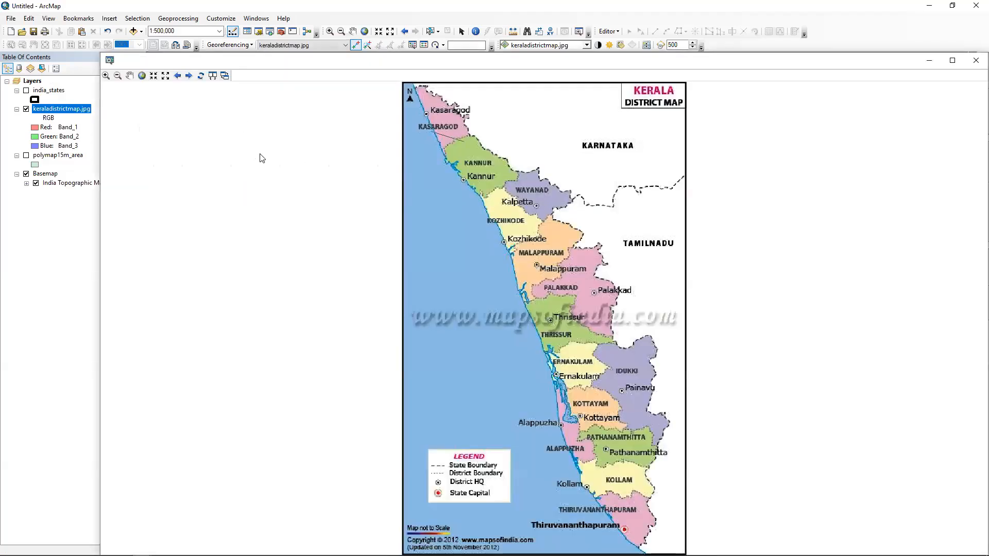
Show the scan in a separate viewer window, shrink it, and arrange it and the link table beside the southern India basemap
right_click(463, 141)
left_click(489, 170)
left_click_drag(543, 60, 241, 150)
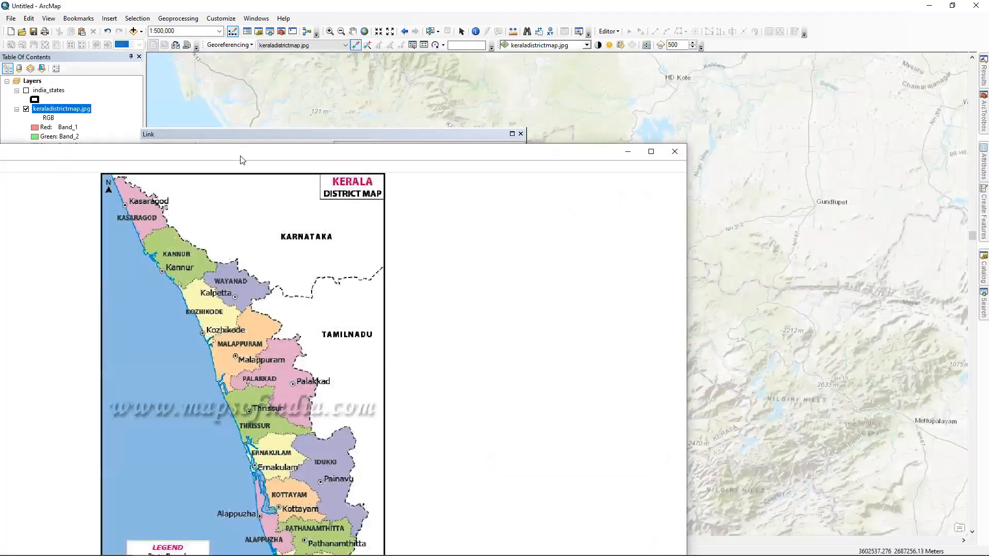
left_click_drag(593, 150, 818, 94)
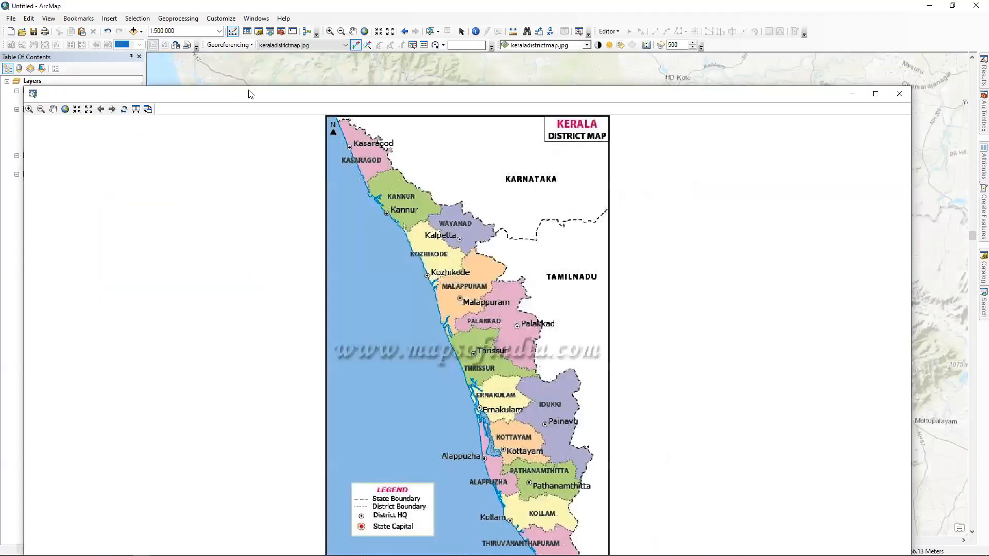
left_click_drag(256, 97, 260, 59)
left_click_drag(238, 133, 248, 76)
scroll(293, 201, "down", 1)
scroll(292, 201, "down", 6)
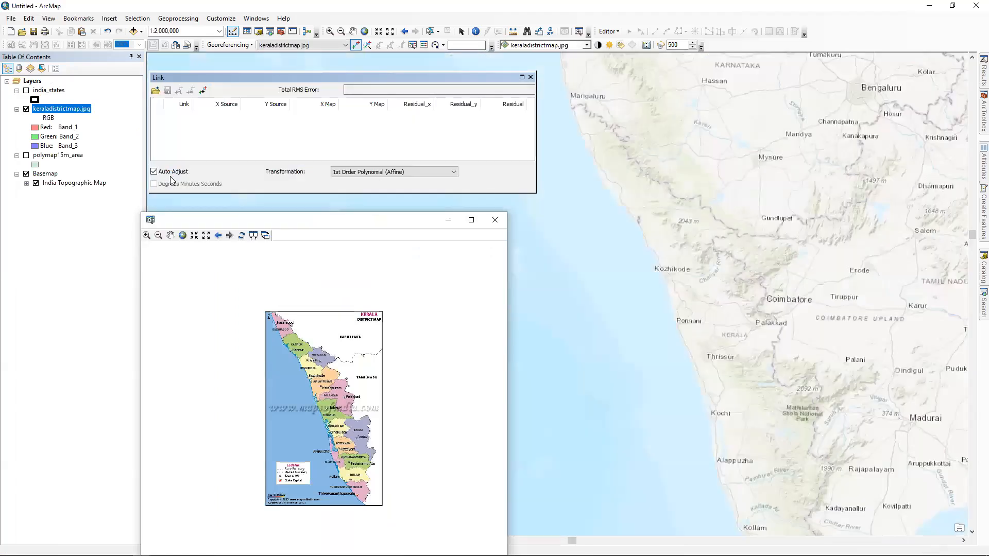
scroll(324, 400, "up", 3)
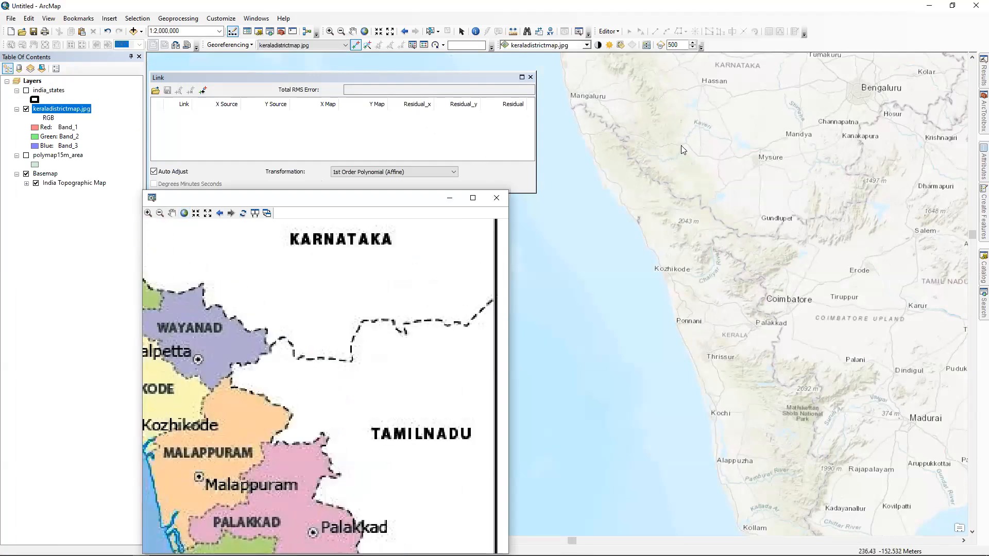
left_click(267, 329)
right_click(323, 315)
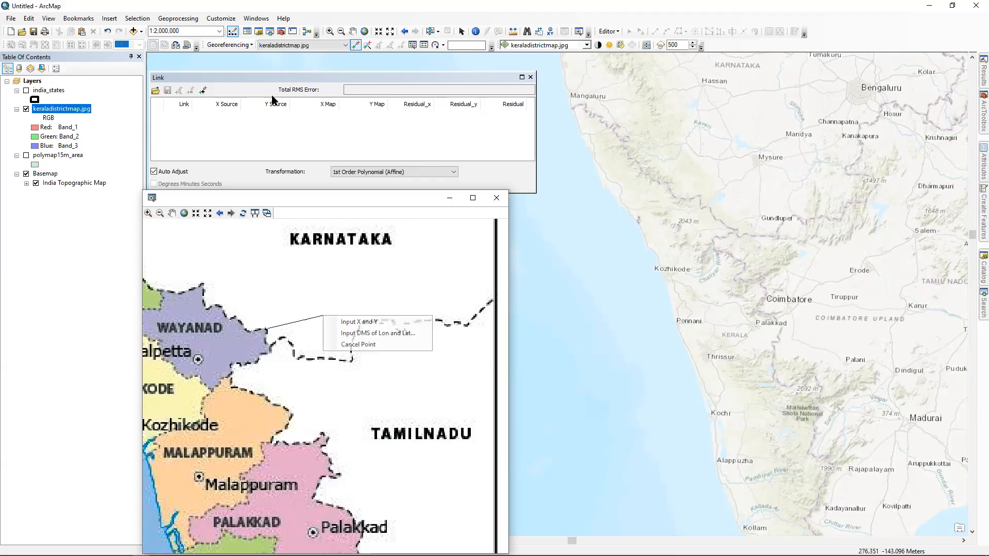
left_click(361, 344)
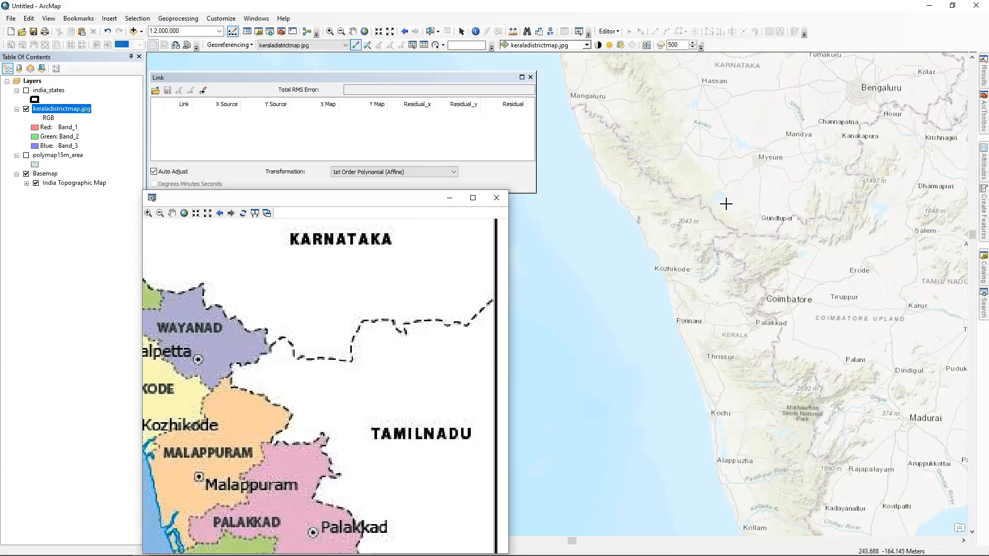
Add the first control point from Wayanad's northern tip on the scan to the matching border corner on the basemap
scroll(752, 220, "up", 2)
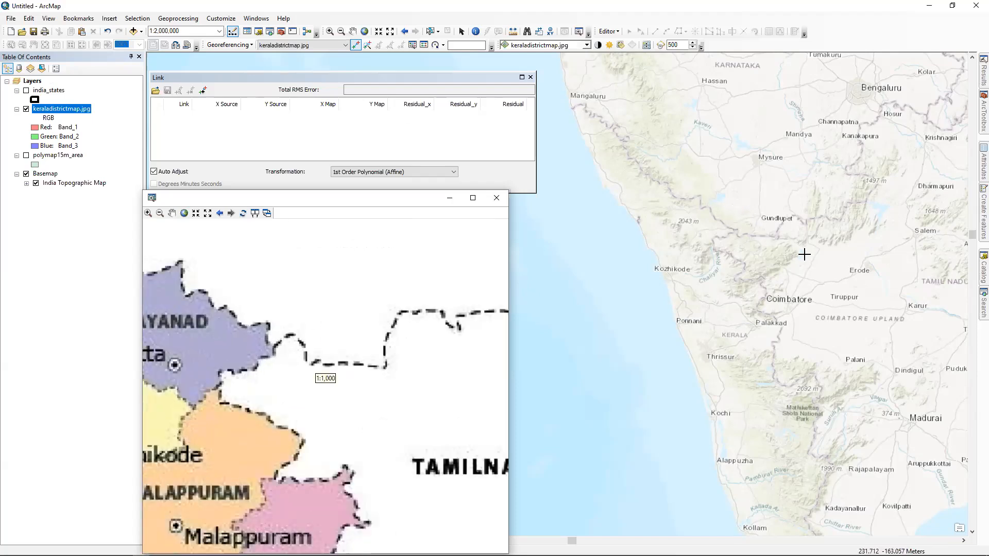
scroll(773, 247, "down", 2)
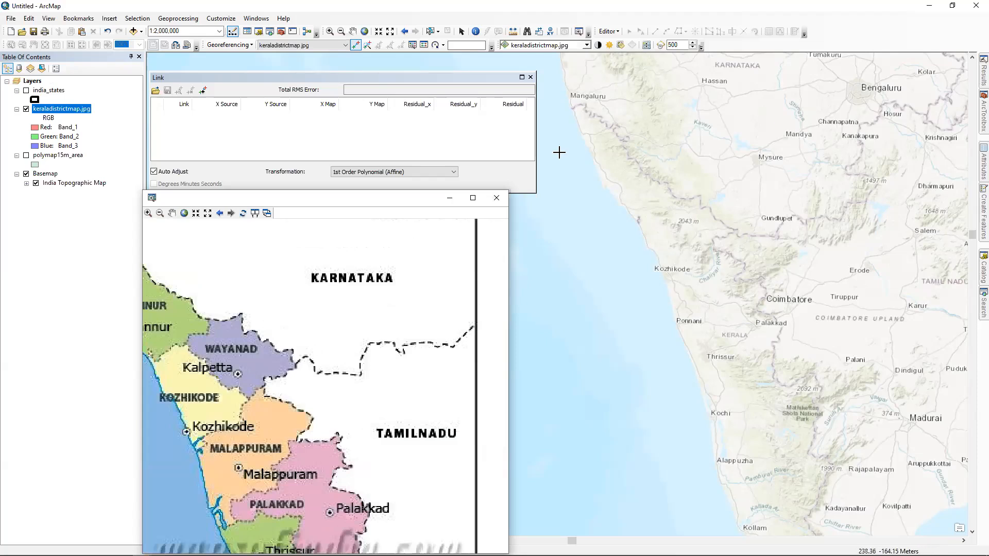
scroll(364, 394, "up", 1)
scroll(247, 301, "up", 2)
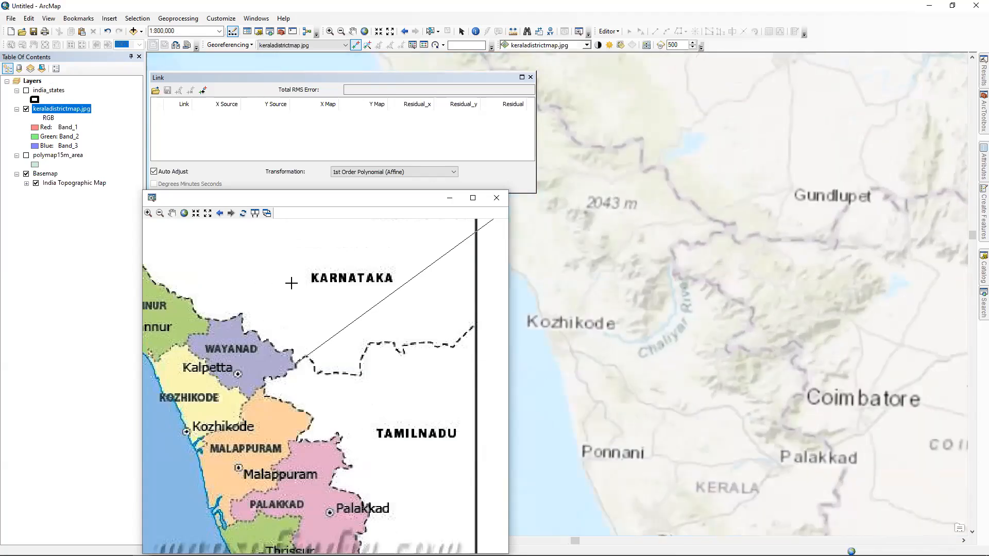
right_click(314, 289)
left_click(338, 320)
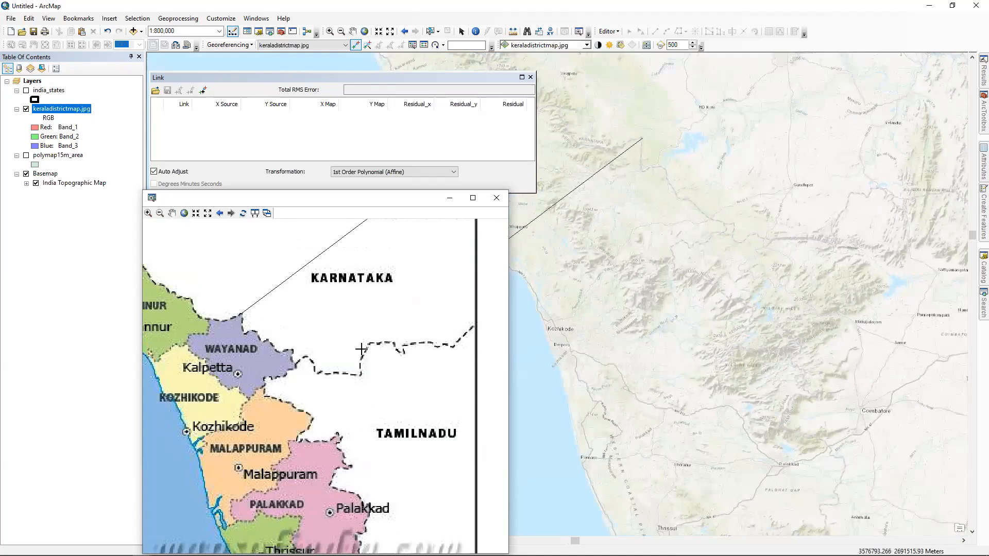
left_click(641, 138)
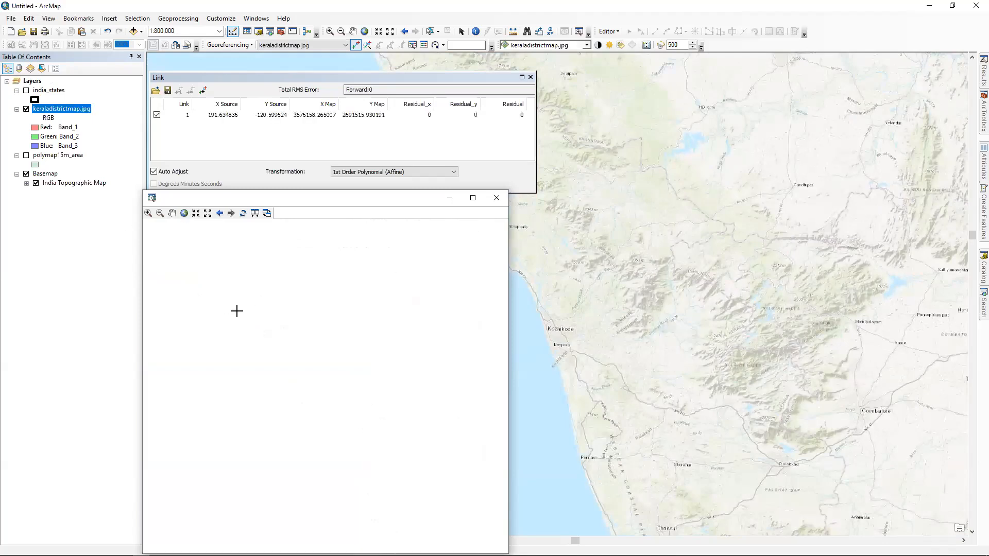
Add the second control point from the inward corner of Idukki's eastern border, southeast of Painavu, to the matching basemap location
scroll(256, 333, "down", 3)
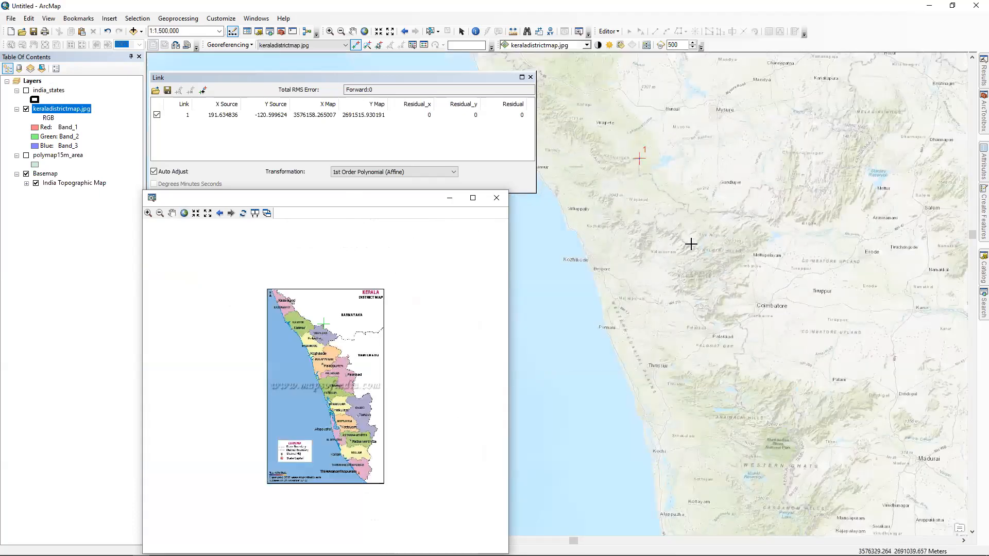
scroll(722, 295, "up", 6)
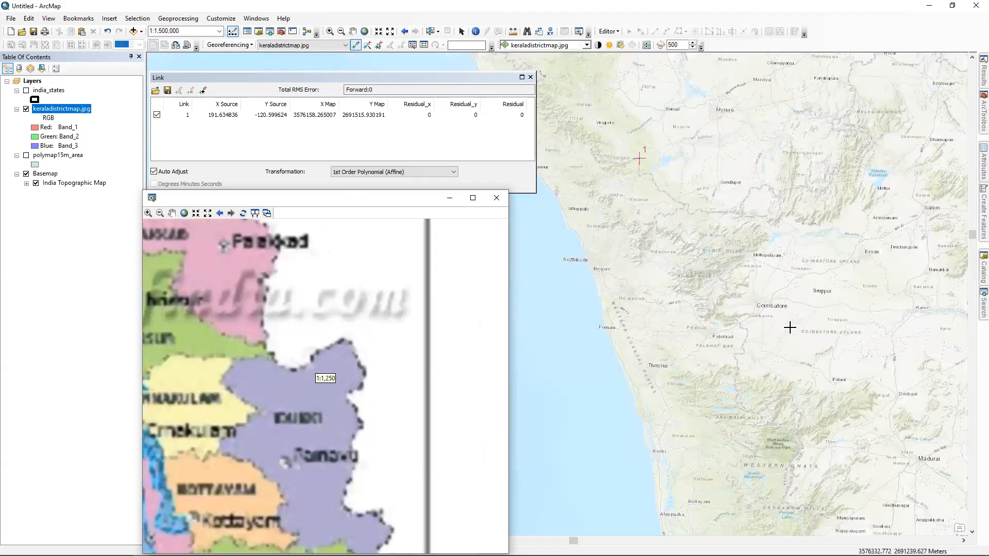
scroll(762, 276, "down", 2)
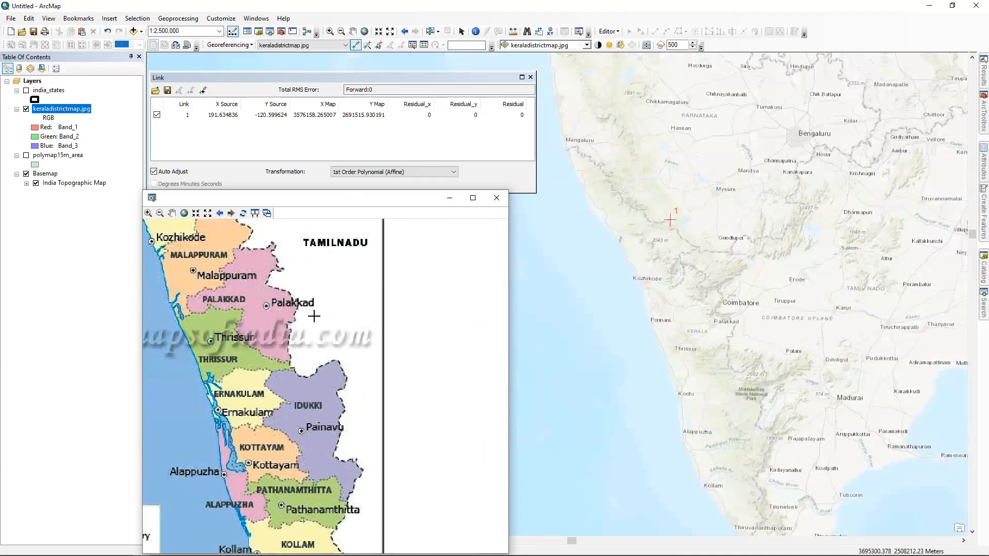
scroll(784, 254, "up", 2)
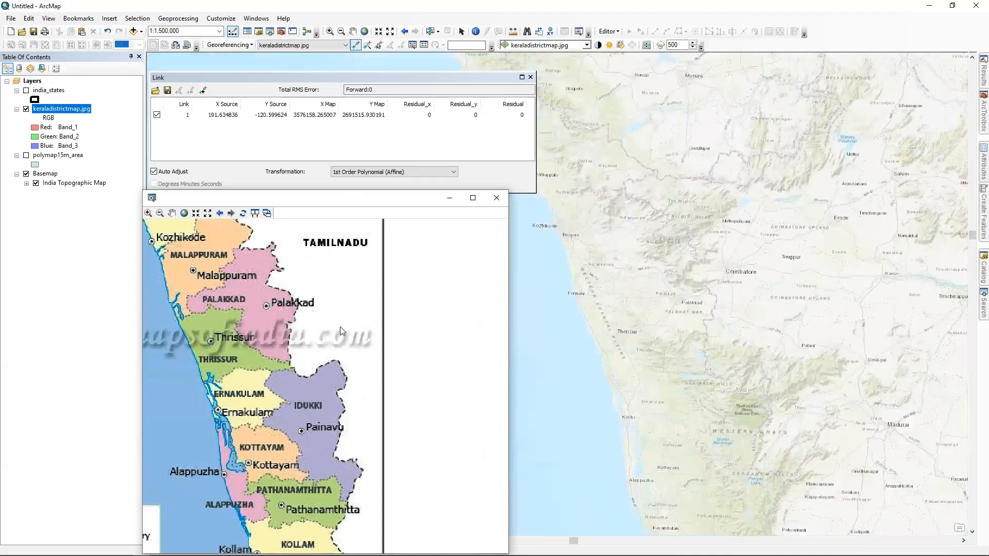
scroll(291, 343, "down", 2)
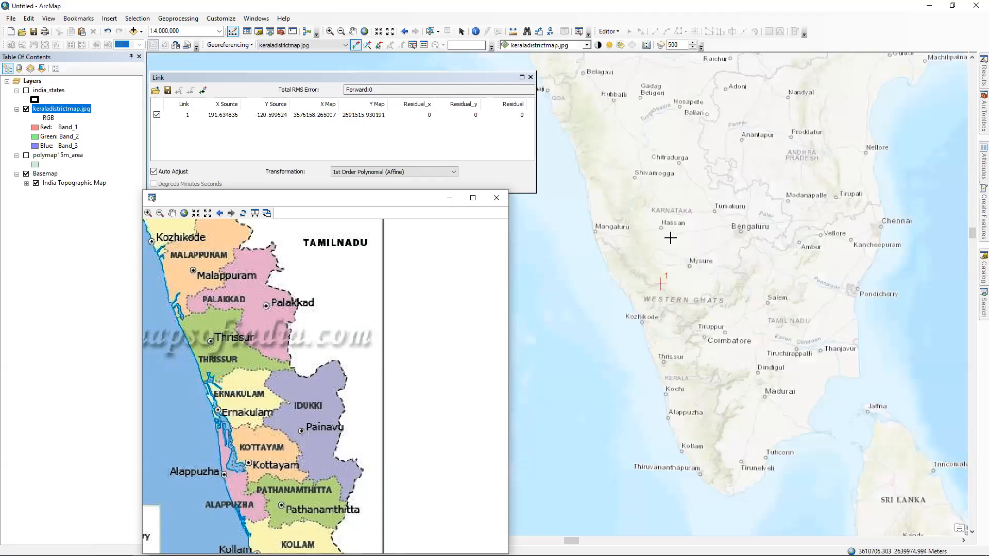
scroll(203, 407, "down", 3)
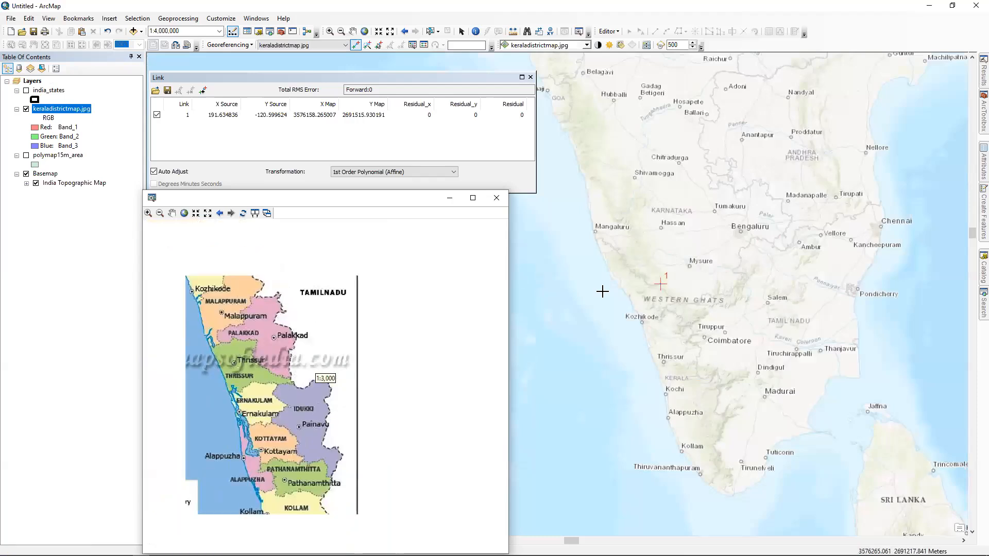
scroll(283, 367, "down", 1)
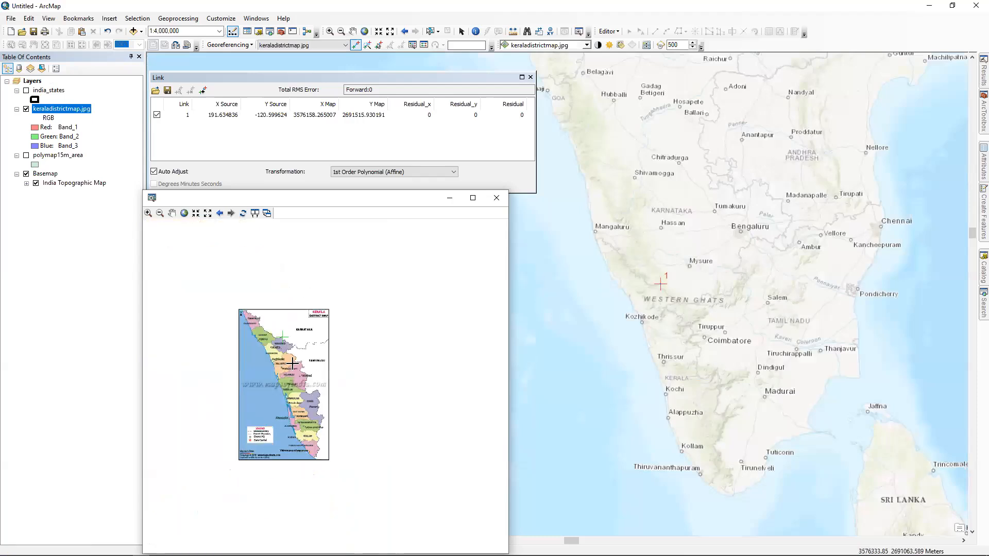
scroll(294, 362, "up", 4)
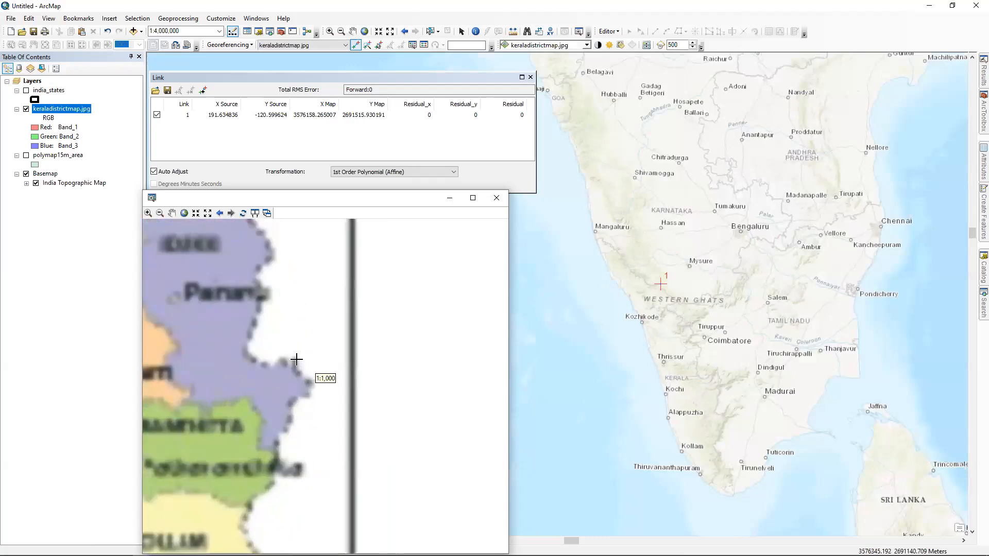
scroll(297, 359, "down", 2)
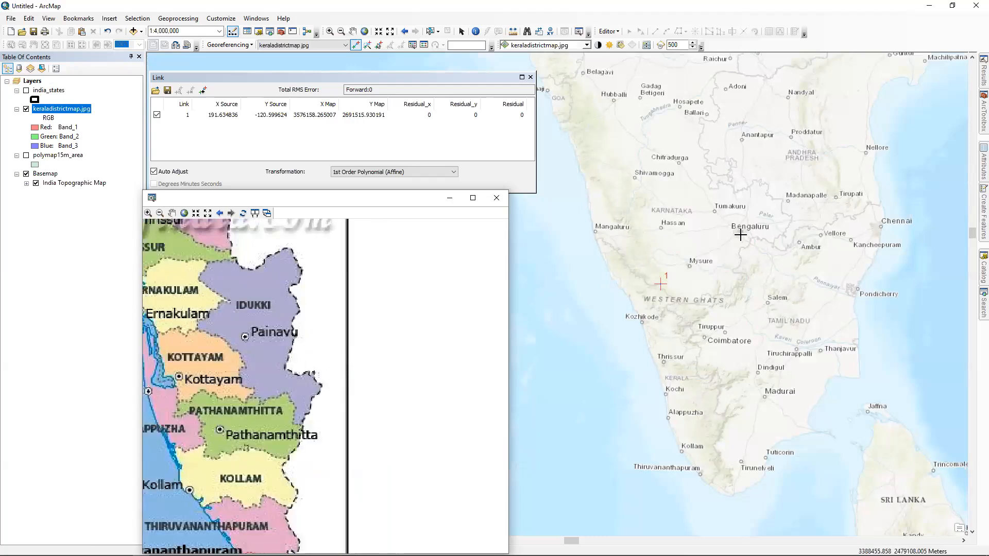
scroll(733, 236, "up", 3)
scroll(734, 236, "up", 1)
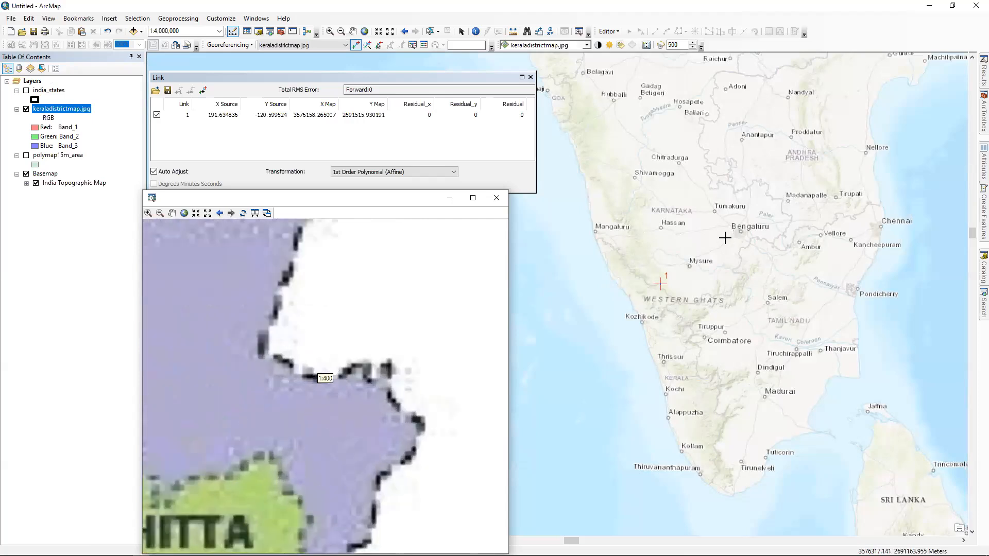
left_click(292, 369)
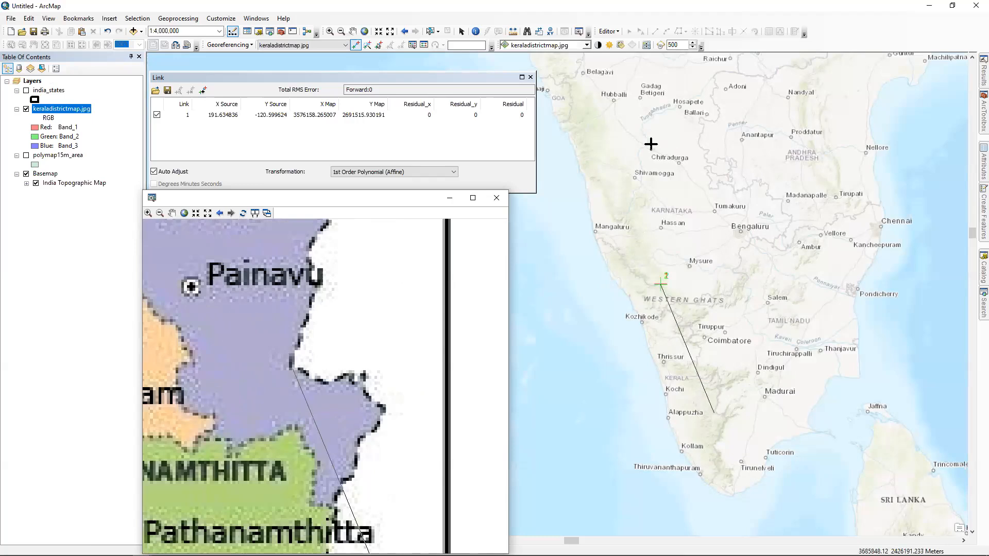
scroll(645, 140, "up", 1)
scroll(643, 137, "up", 5)
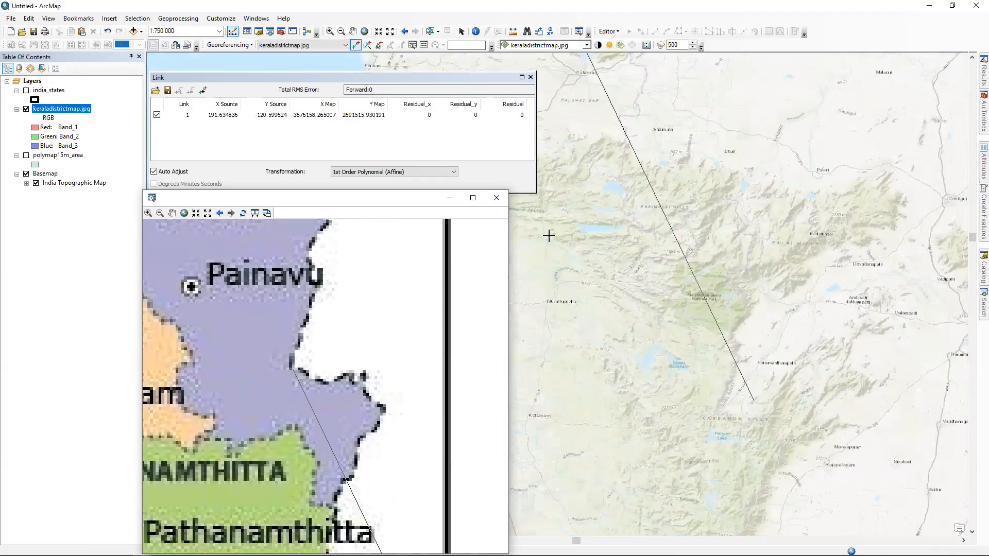
scroll(531, 238, "down", 1)
scroll(186, 192, "down", 3)
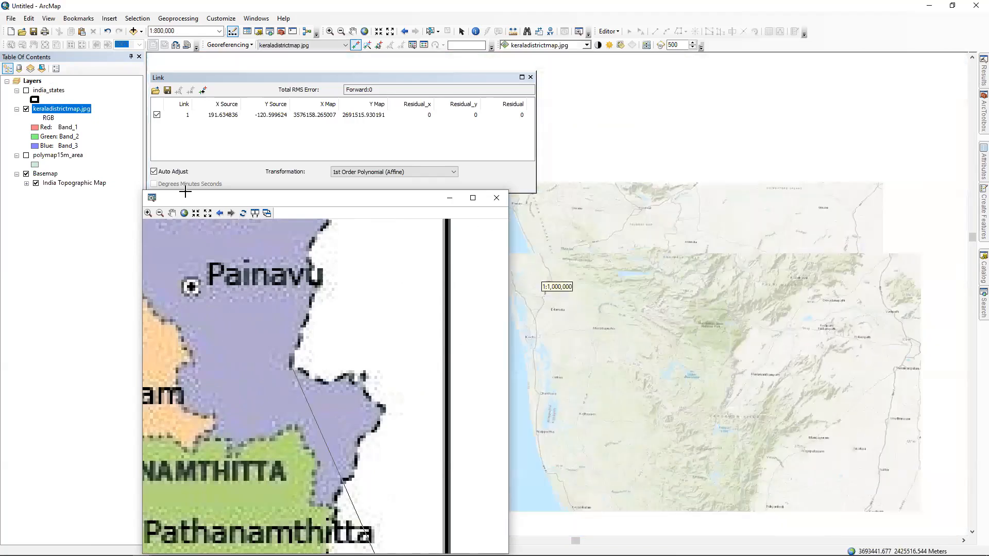
left_click(371, 444)
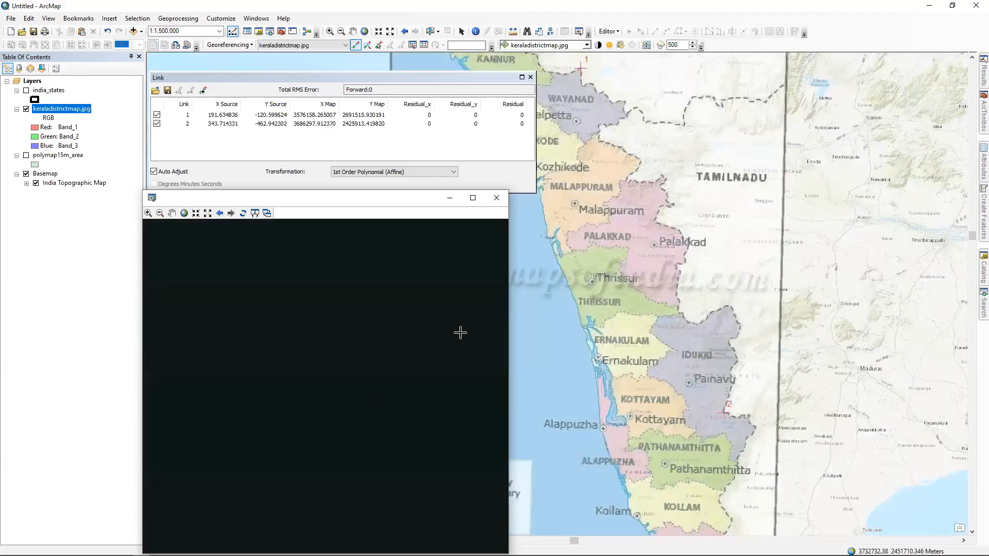
Examine how well the scan fits the basemap around Kasaragod's northern border and coastline
scroll(736, 392, "down", 2)
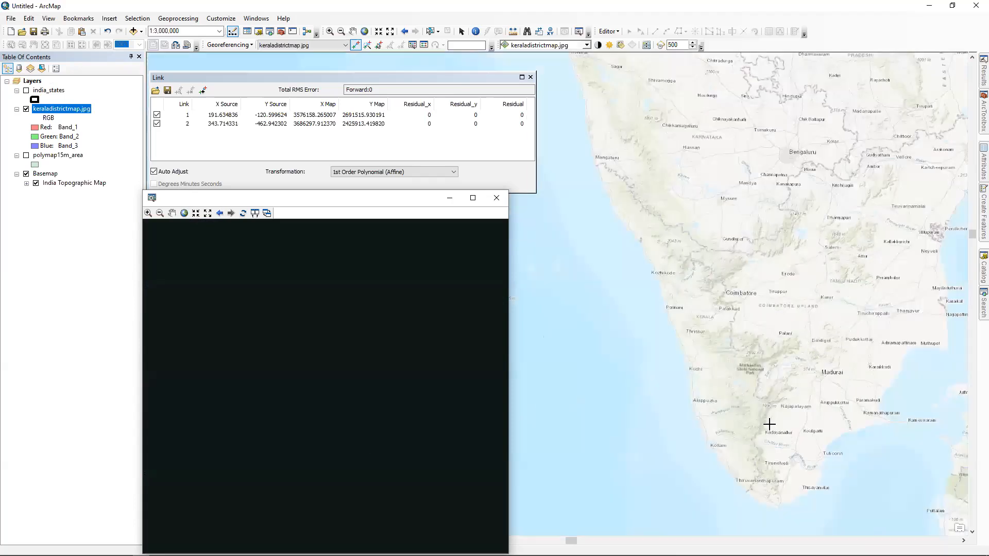
scroll(772, 413, "down", 3)
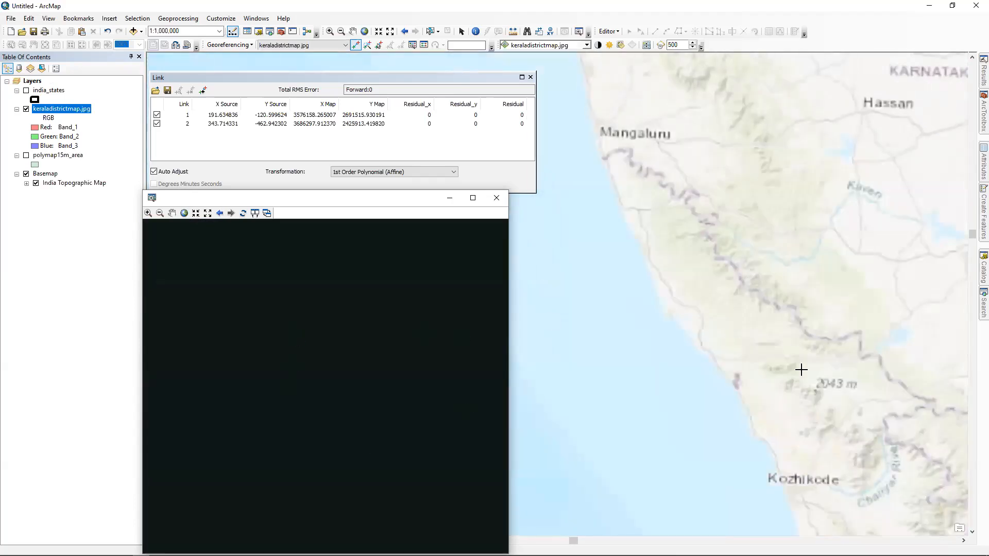
scroll(336, 379, "down", 4)
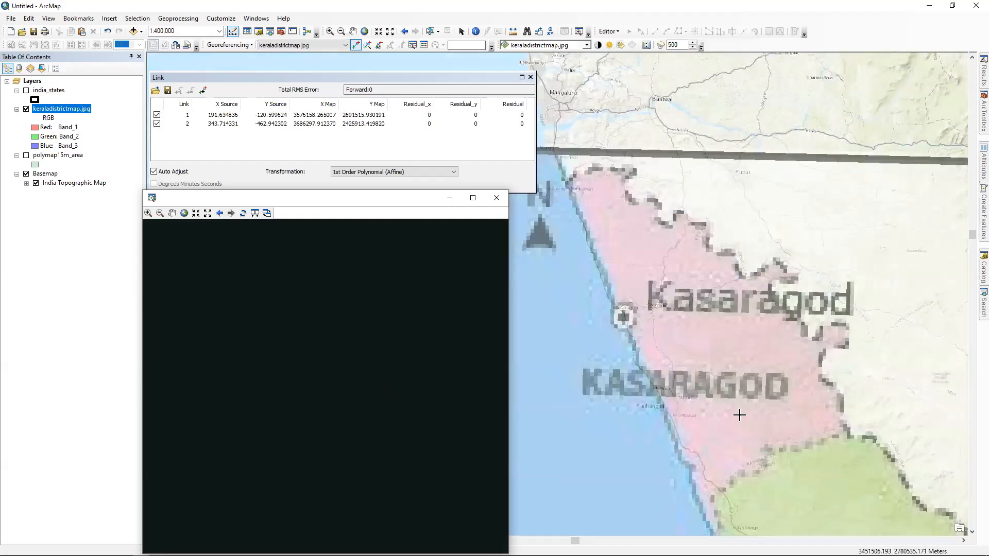
scroll(679, 320, "up", 2)
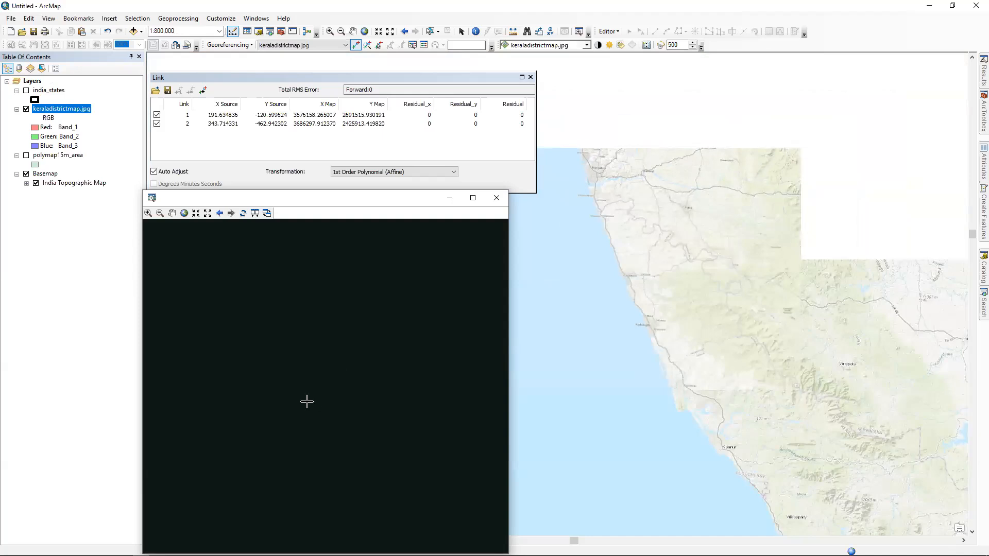
scroll(351, 325, "up", 1)
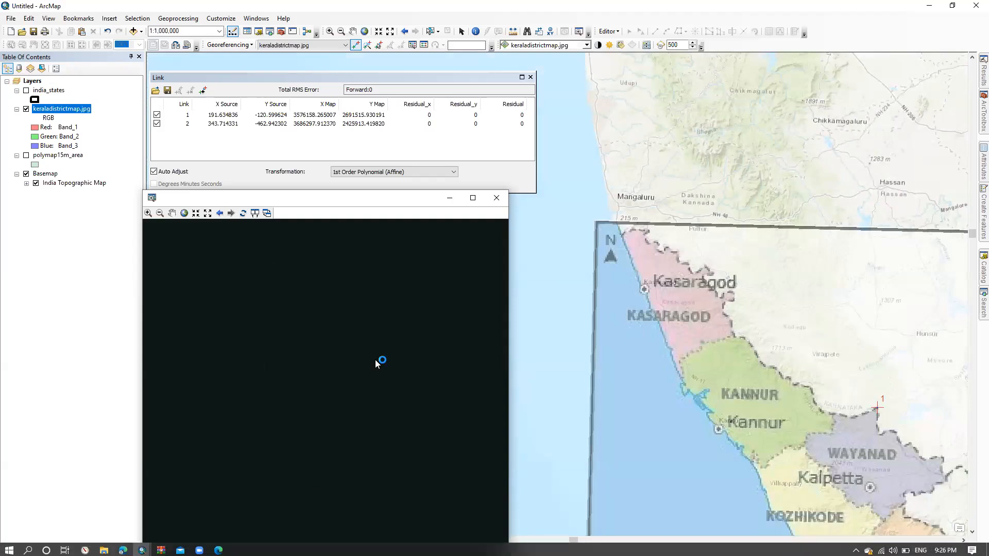
scroll(631, 335, "down", 3)
scroll(667, 353, "down", 3)
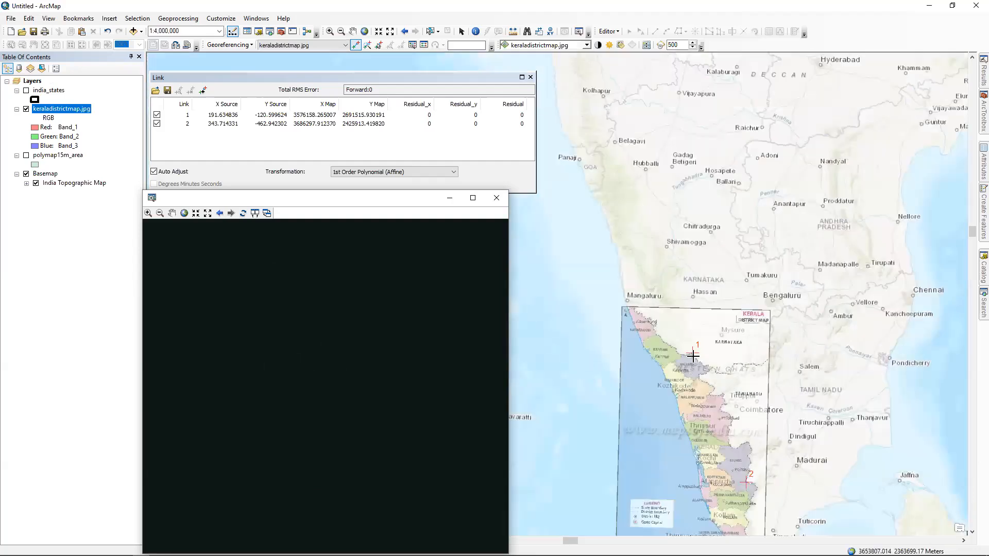
Add the third control point from the southeastern border corner of Thiruvananthapuram on the scan to the matching basemap location
scroll(690, 354, "up", 2)
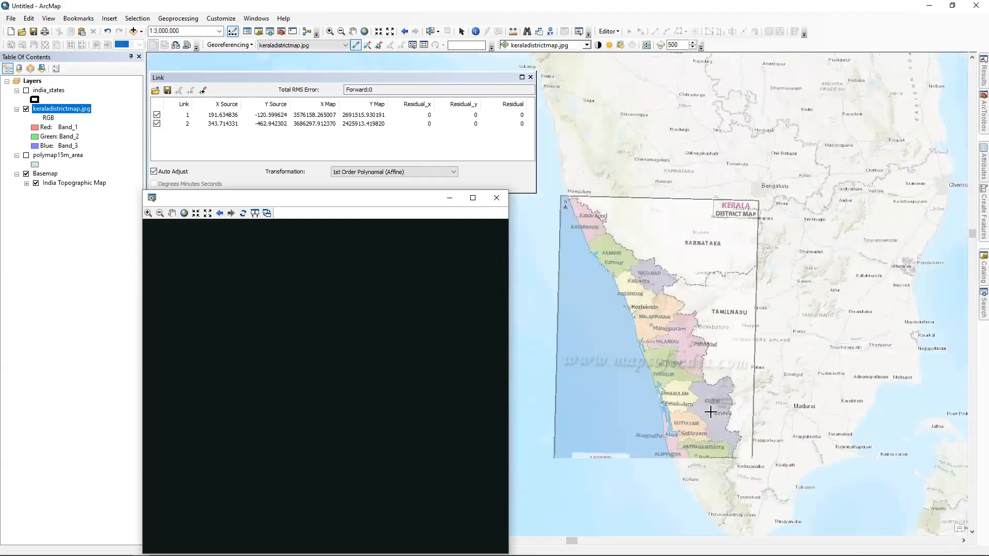
scroll(733, 402, "up", 5)
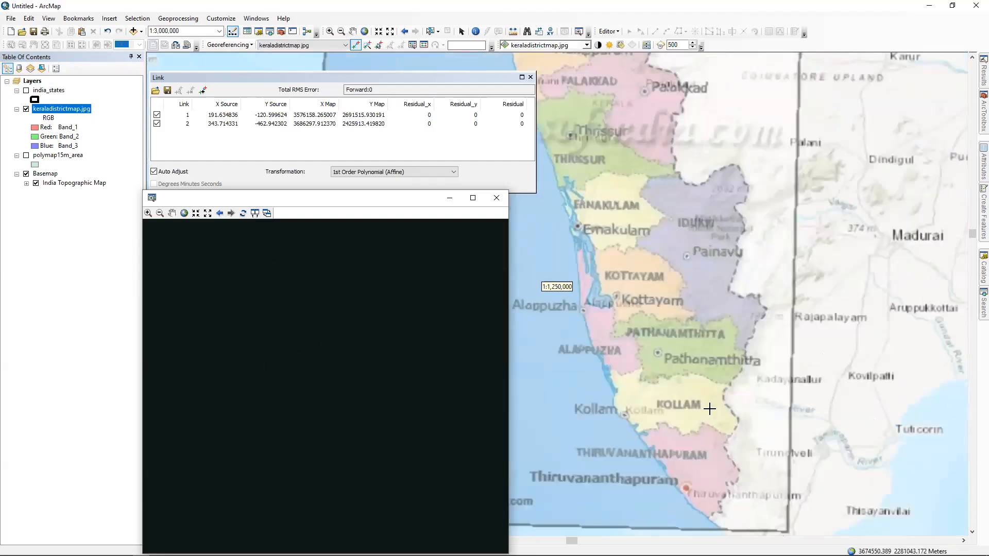
scroll(742, 409, "up", 6)
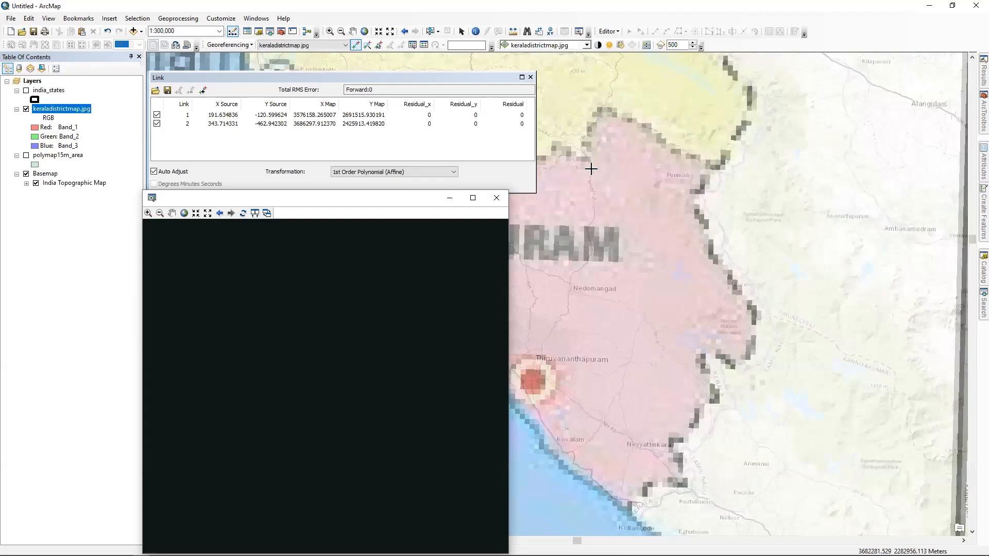
left_click(634, 146)
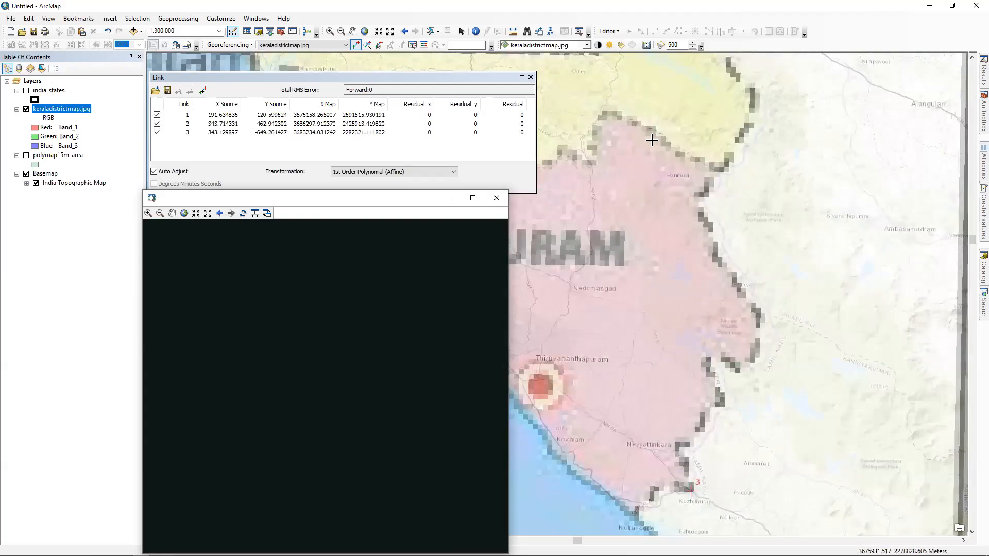
Add the fourth control point from the eastward bulge of Thiruvananthapuram's eastern border to the matching bend on the basemap
scroll(637, 154, "up", 2)
scroll(632, 144, "up", 3)
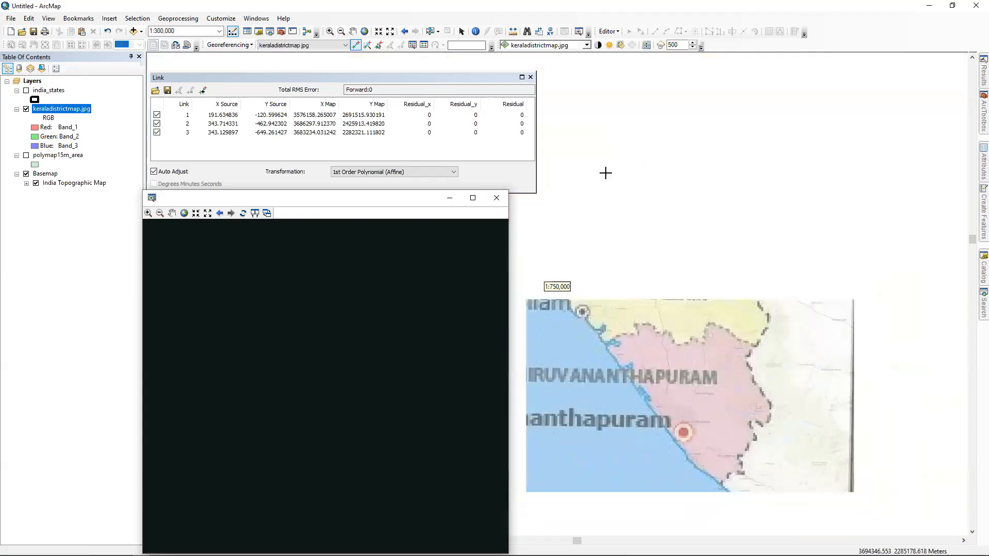
scroll(563, 186, "down", 2)
scroll(508, 165, "down", 1)
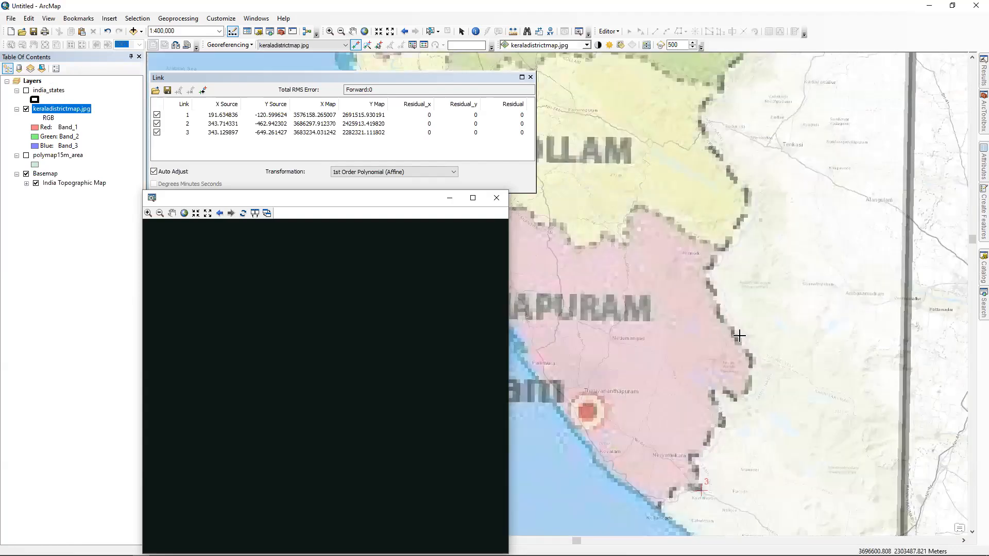
left_click(766, 373)
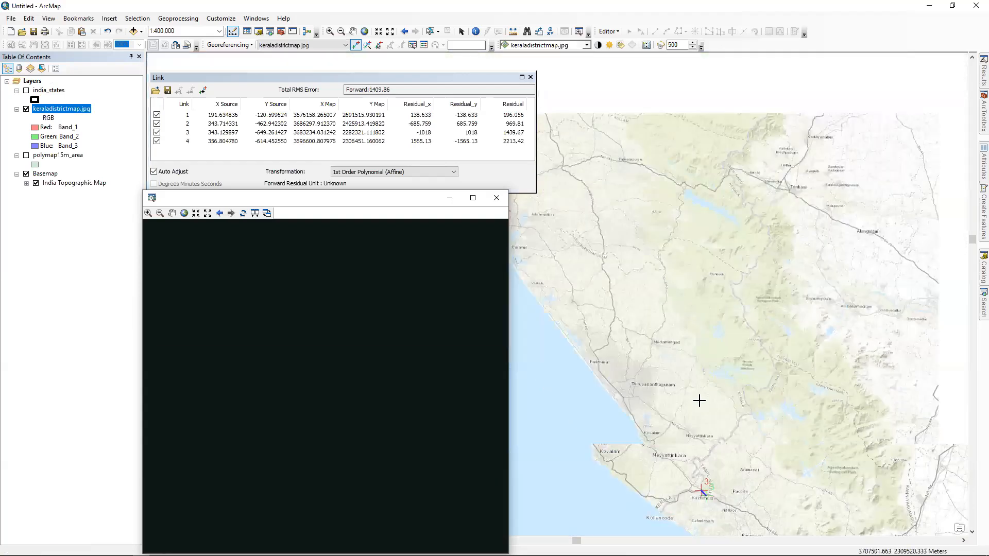
Add the fifth control point on the Ernakulam coast of the scan, matched to the Kochi coastline on the basemap
scroll(888, 525, "down", 5)
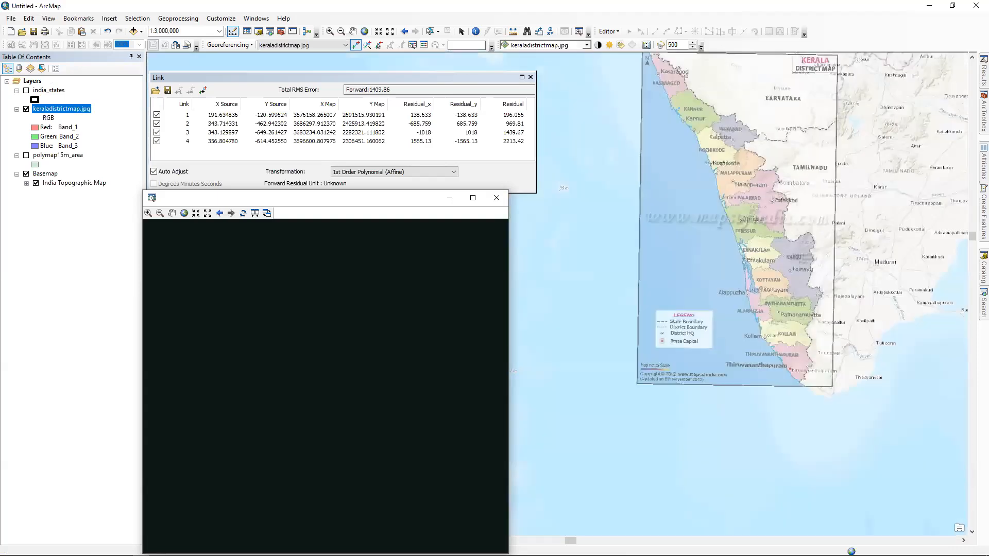
scroll(670, 412, "up", 2)
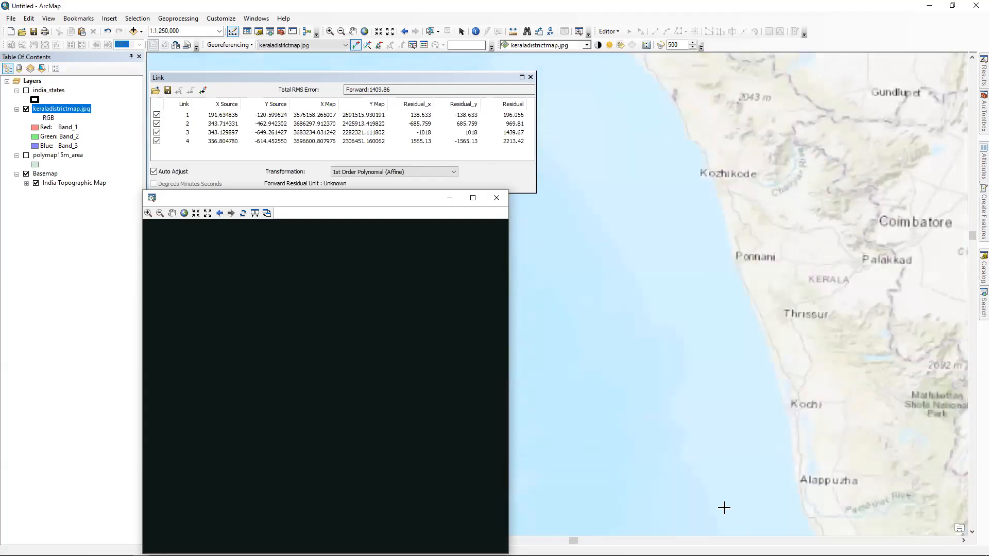
scroll(721, 503, "up", 1)
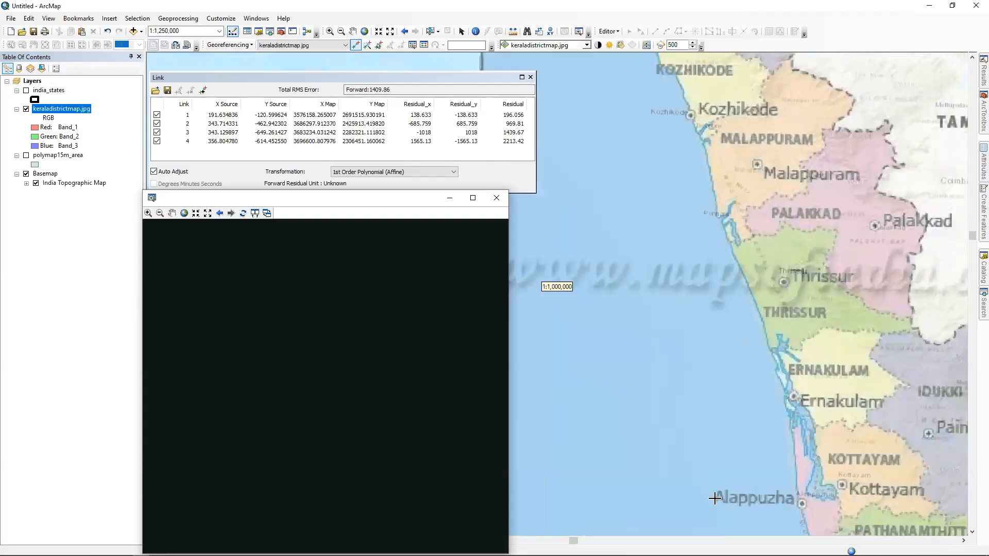
scroll(715, 499, "up", 3)
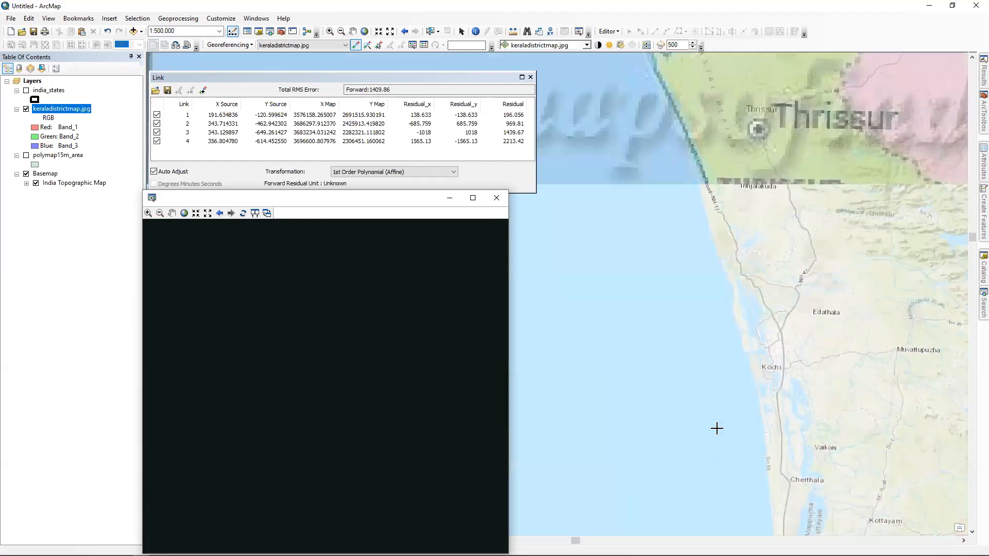
left_click(690, 482)
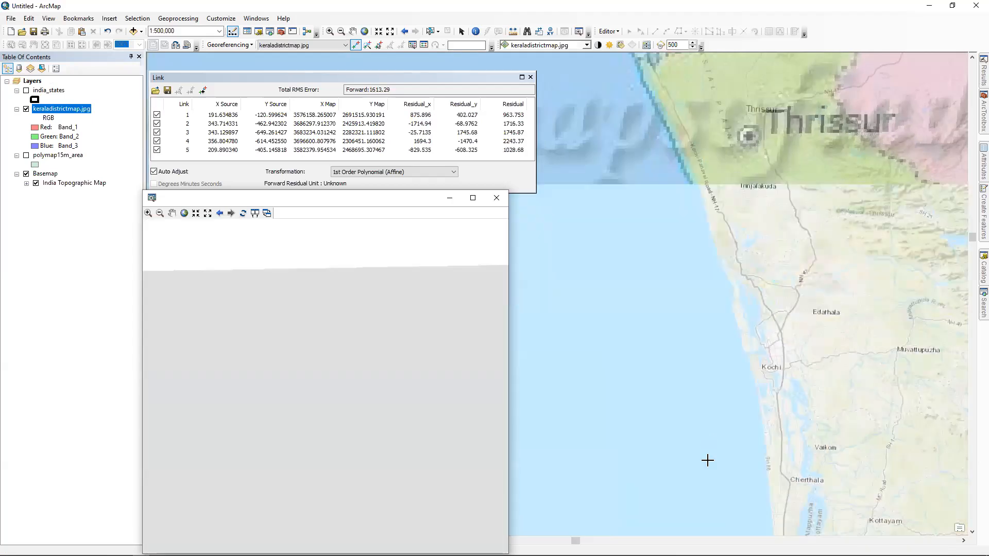
Add two more control points on Kasaragod's northern border, one at the coastal tip and one farther east, matched to the basemap
scroll(695, 473, "down", 5)
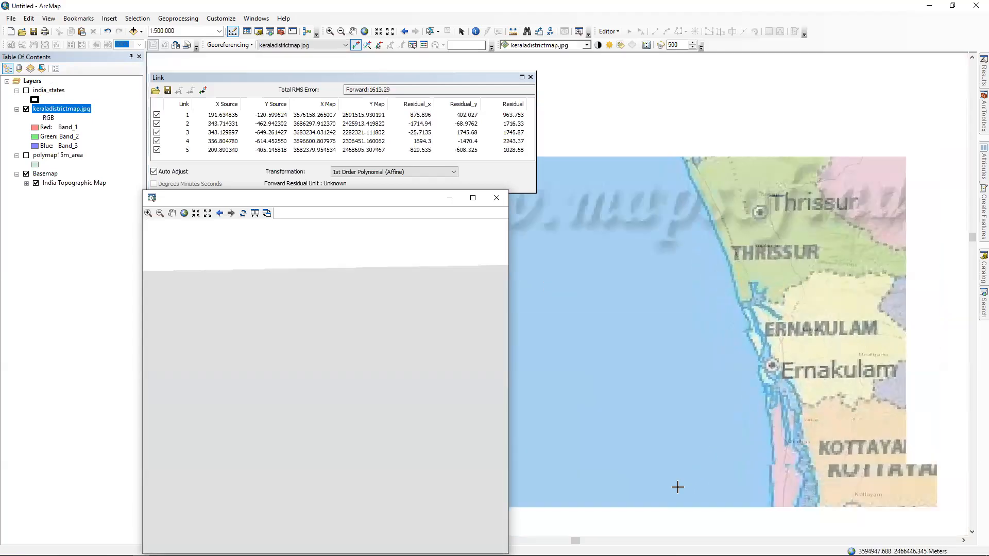
scroll(721, 433, "down", 3)
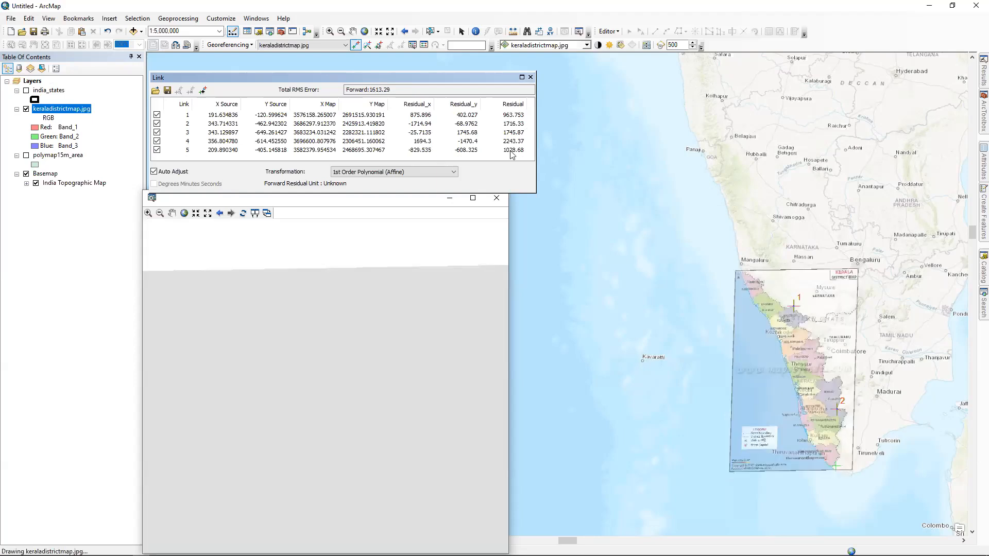
scroll(516, 109, "up", 3)
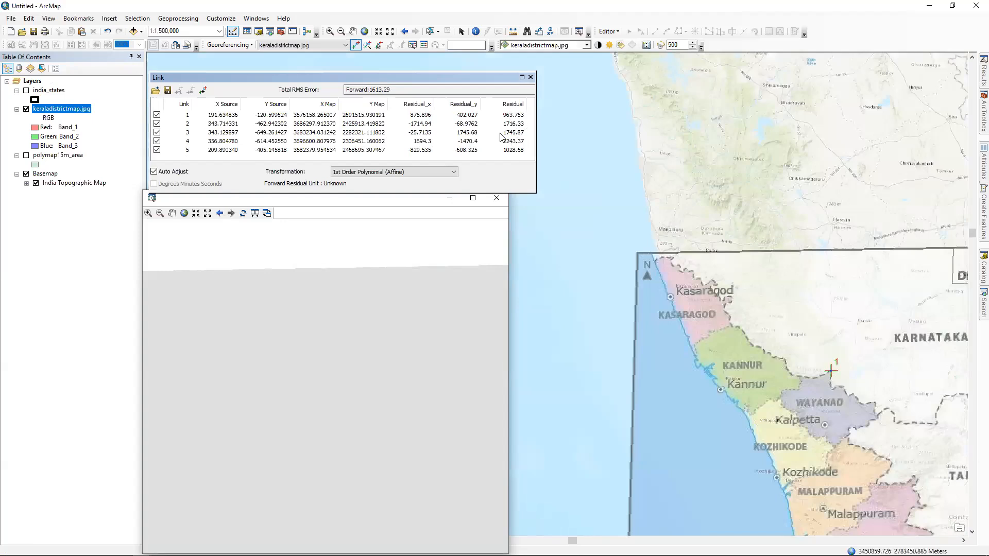
scroll(516, 116, "up", 1)
scroll(515, 117, "up", 4)
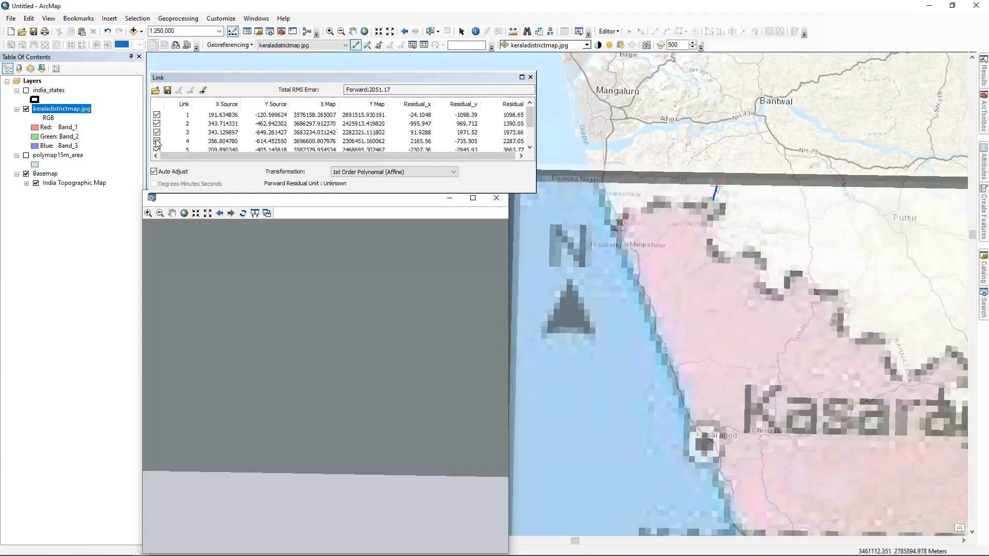
Exclude links 4 and 5 from the adjustment in the link table
scroll(554, 282, "down", 4)
scroll(512, 126, "up", 4)
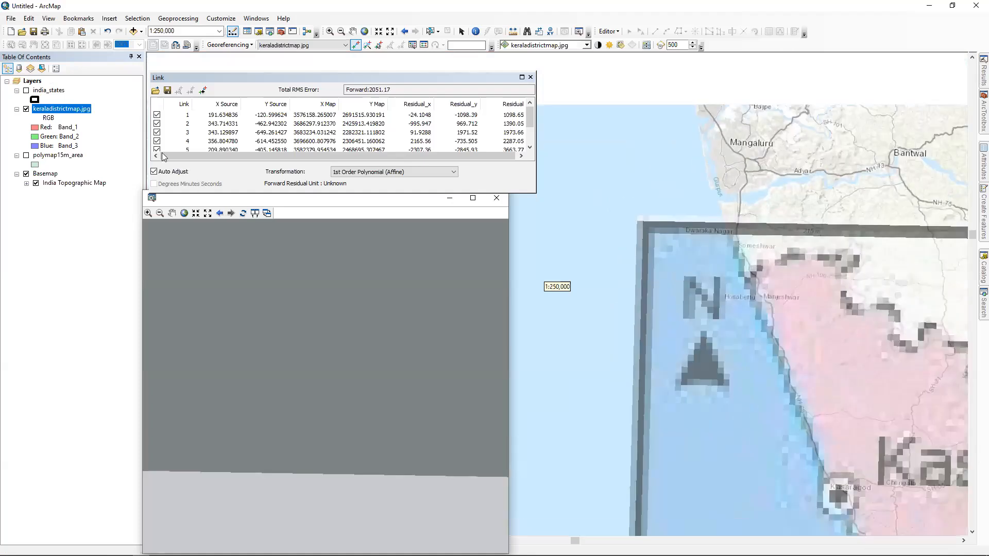
scroll(523, 122, "down", 1)
scroll(523, 122, "down", 1)
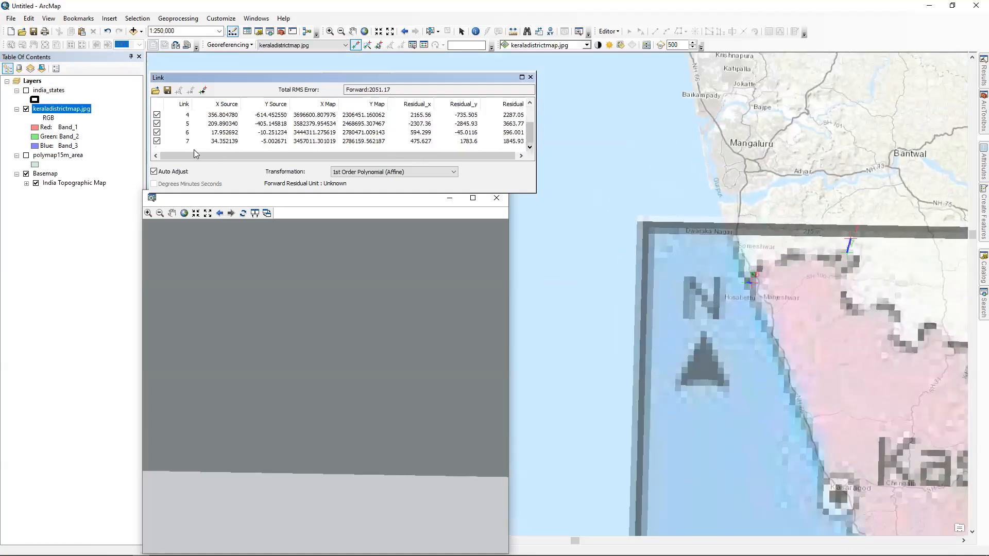
left_click(157, 124)
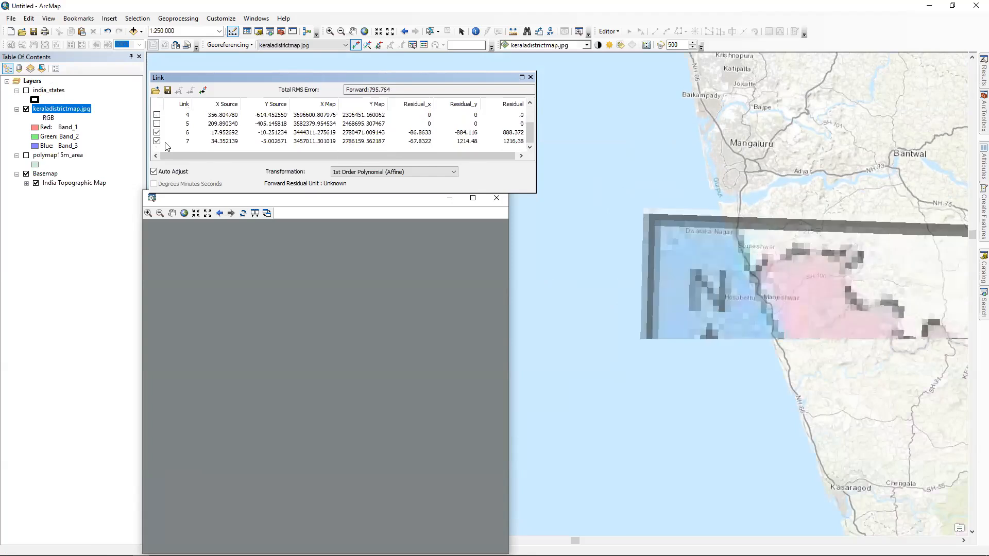
scroll(159, 143, "up", 3)
left_click(157, 141)
scroll(165, 152, "down", 1)
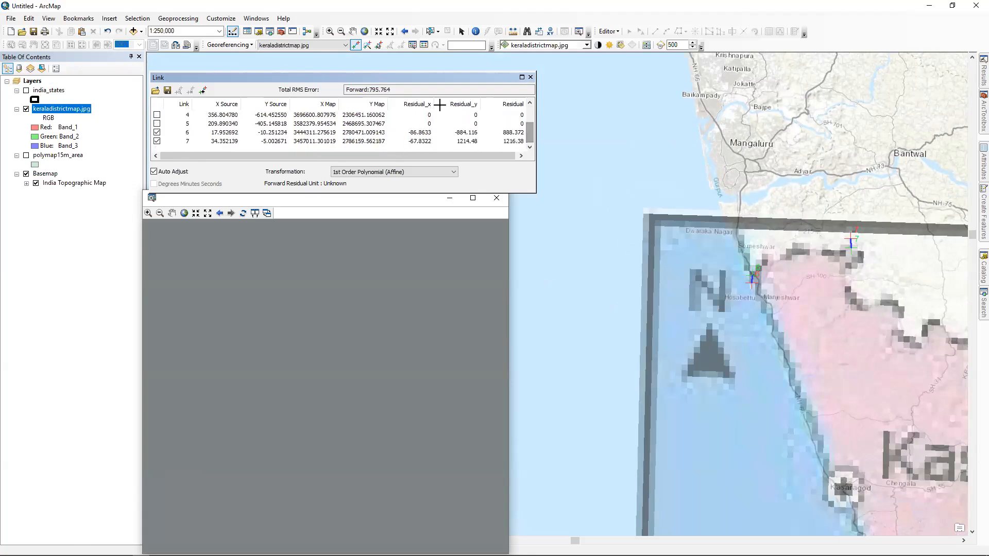
Compare the scan's Palakkad border with the Kerala–Tamil Nadu boundary on the basemap and review the residuals in the link table
scroll(502, 145, "up", 5)
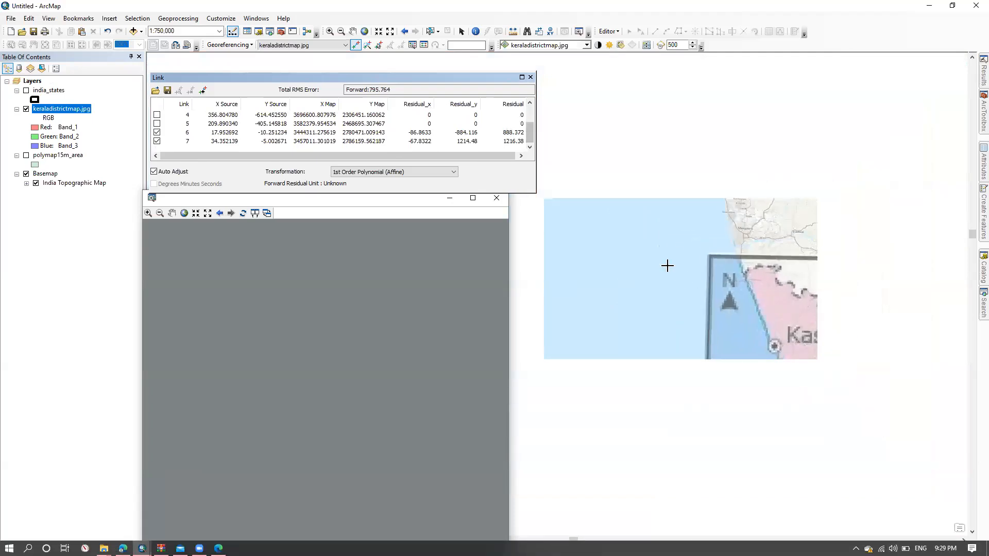
scroll(667, 258, "up", 2)
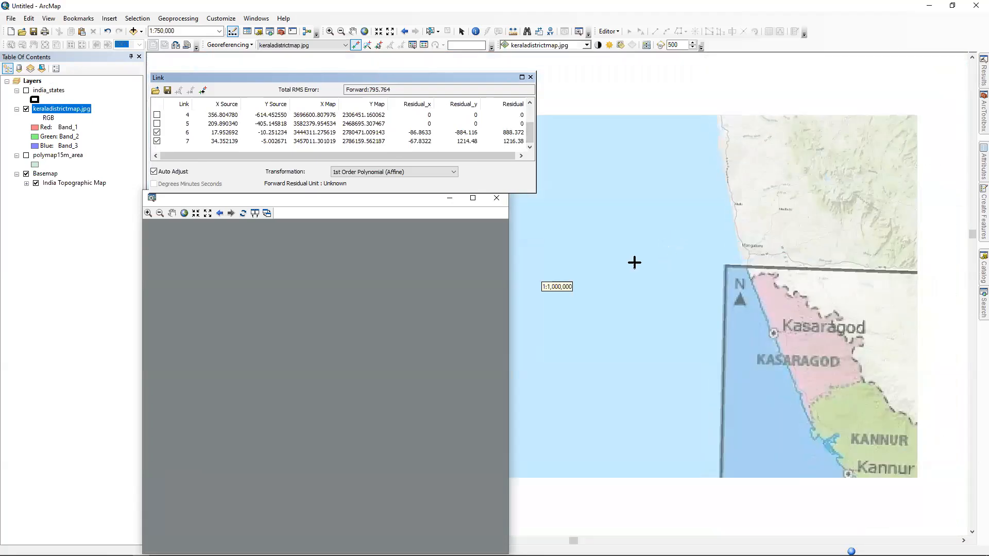
scroll(614, 229, "up", 3)
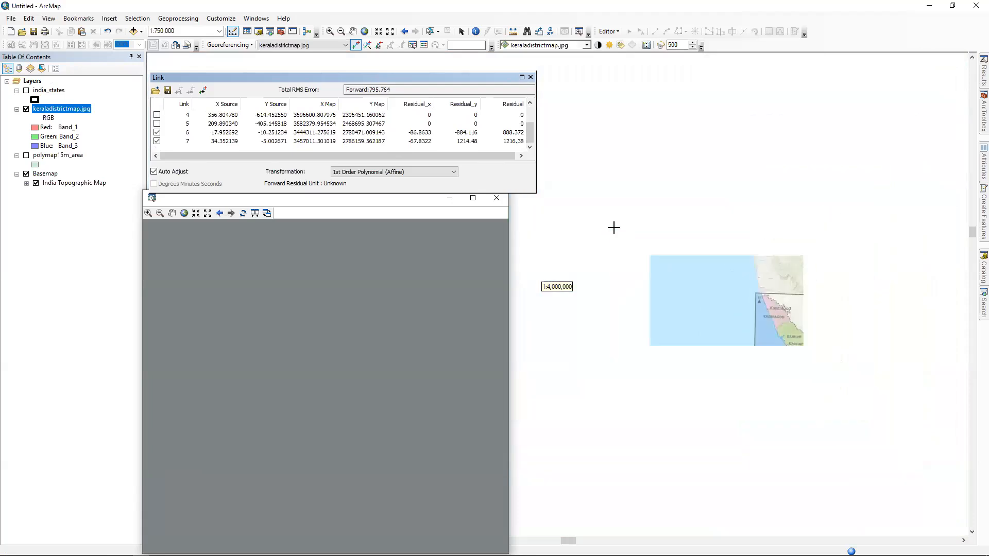
scroll(590, 265, "down", 1)
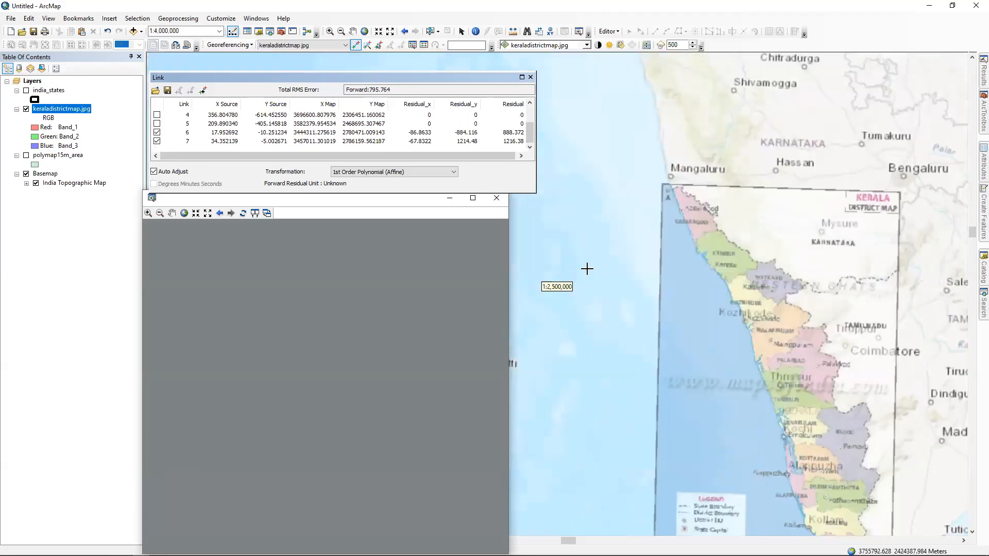
scroll(622, 230, "down", 2)
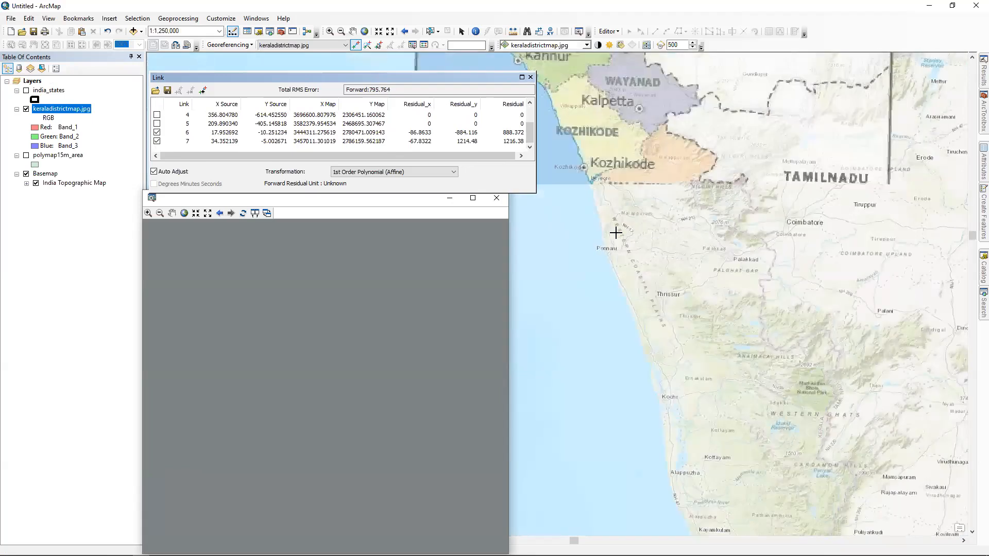
scroll(720, 206, "down", 2)
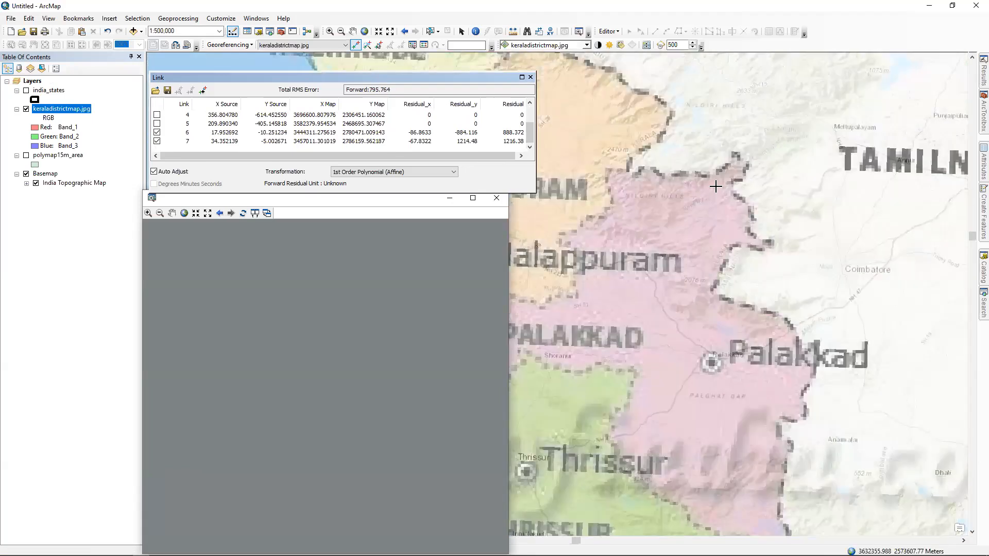
scroll(730, 207, "down", 1)
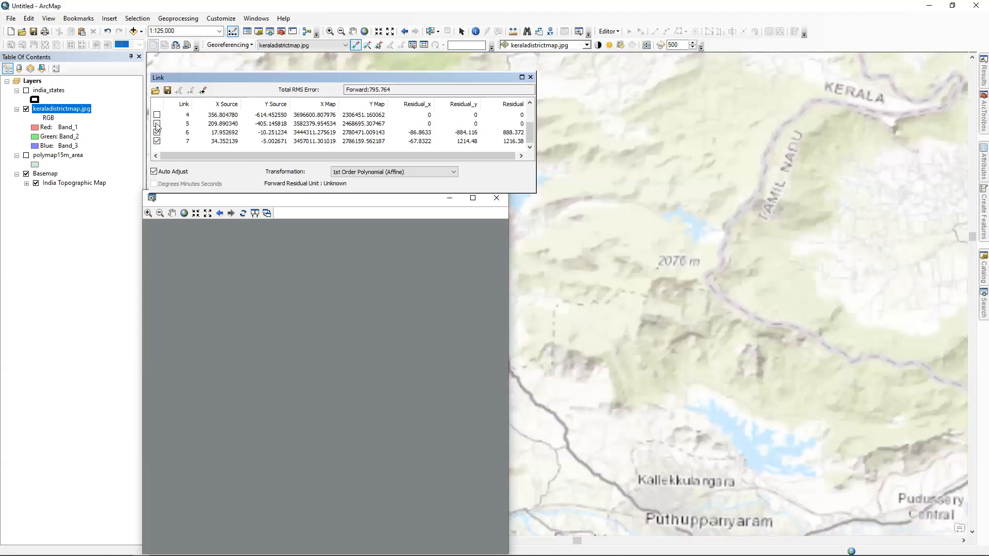
left_click(157, 123)
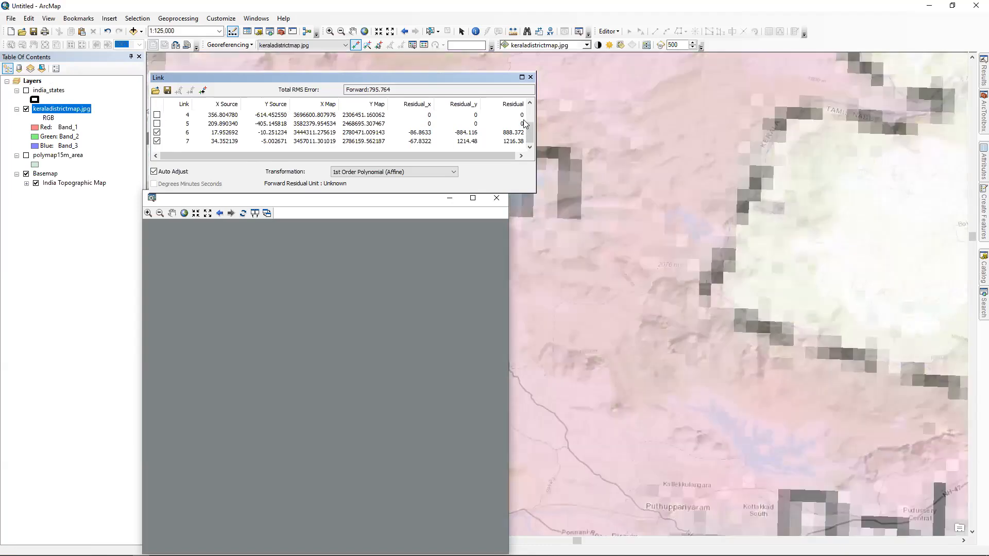
scroll(509, 129, "up", 1)
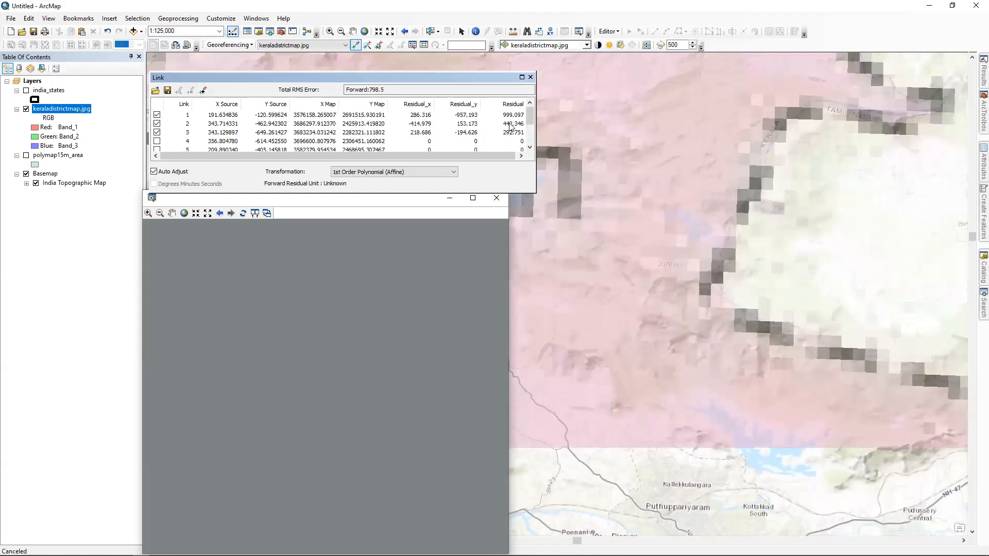
Include links 4 and 5 in the adjustment again in the link table
scroll(531, 122, "down", 3)
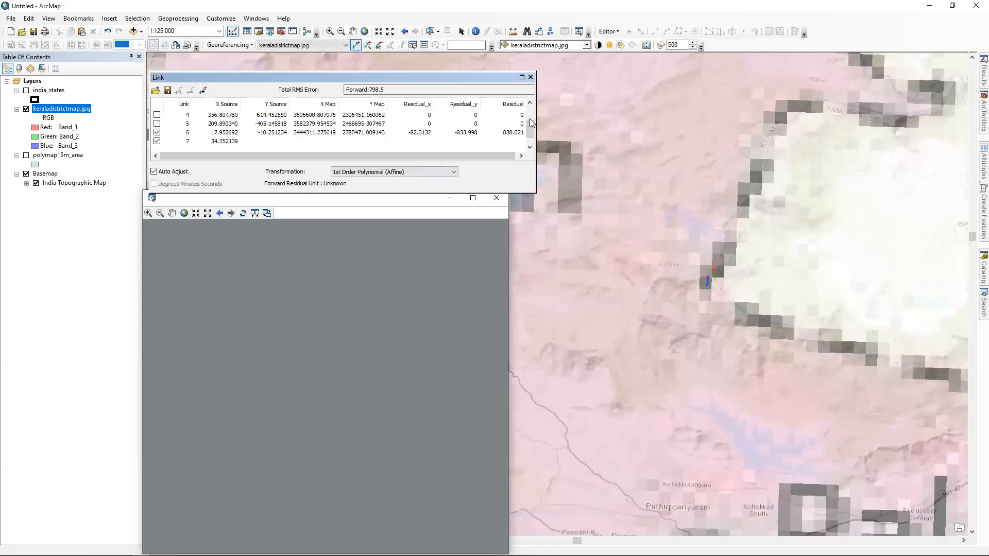
scroll(529, 113, "down", 1)
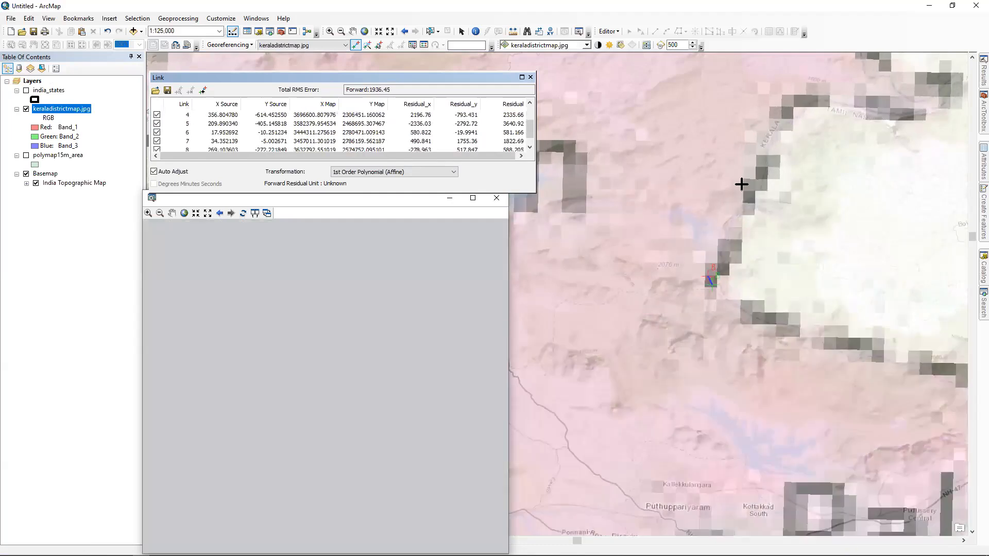
scroll(742, 184, "up", 1)
scroll(783, 290, "up", 10)
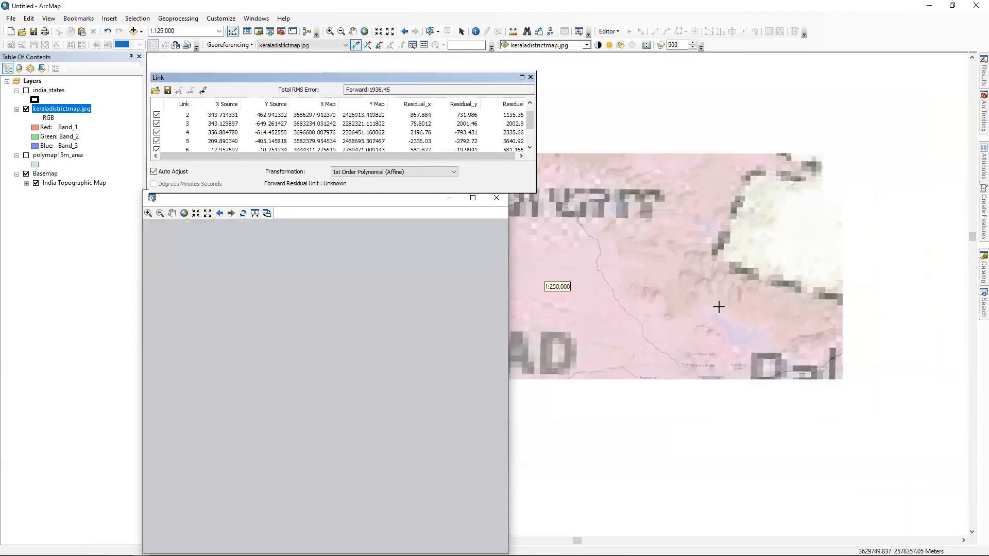
scroll(711, 287, "up", 4)
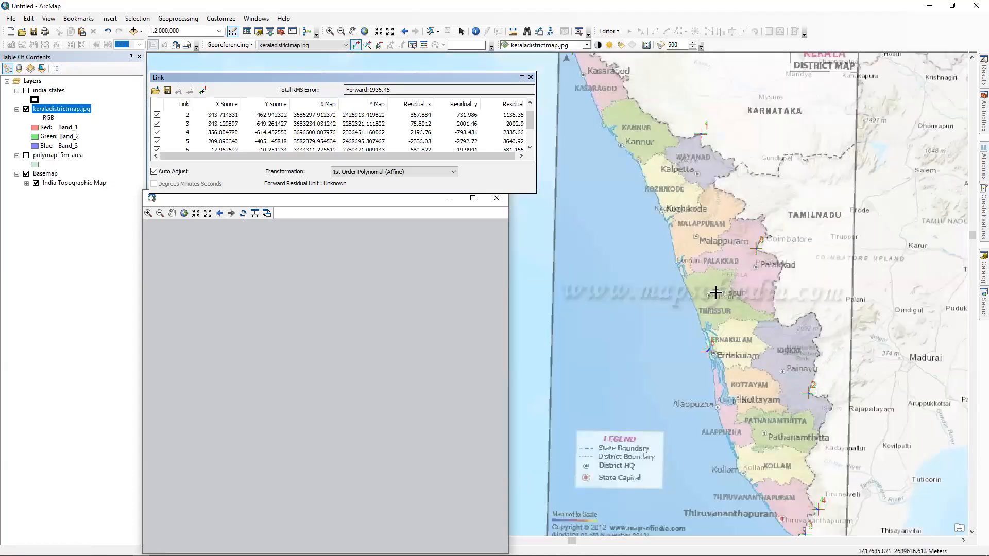
Set the scan's georeferencing transformation to Zero Order Polynomial (Shift)
left_click(229, 45)
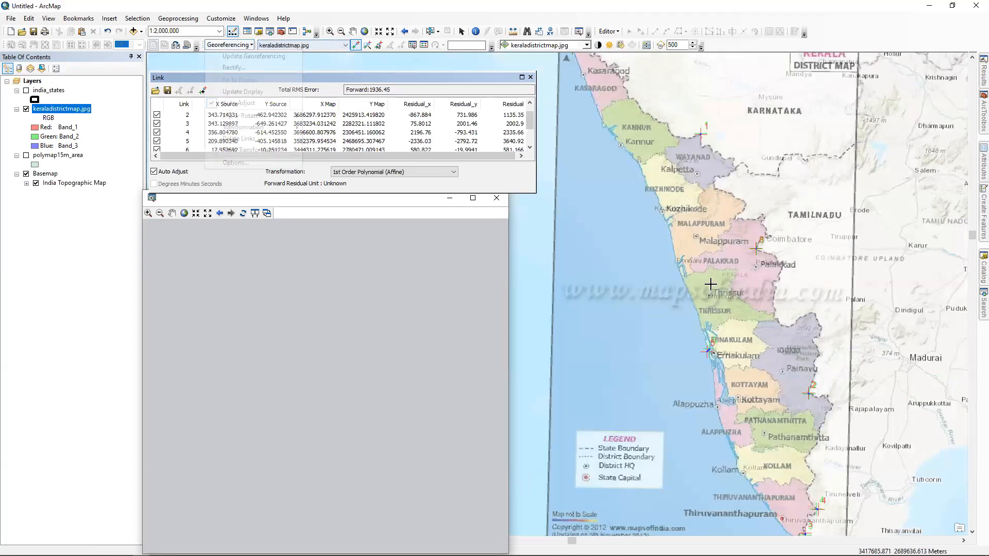
mouse_move(253, 128)
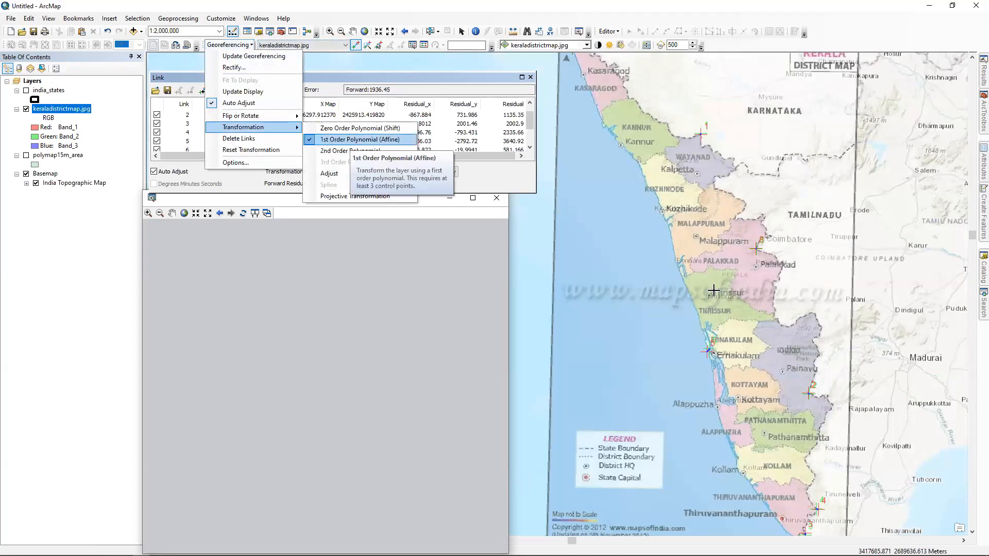
left_click(708, 289)
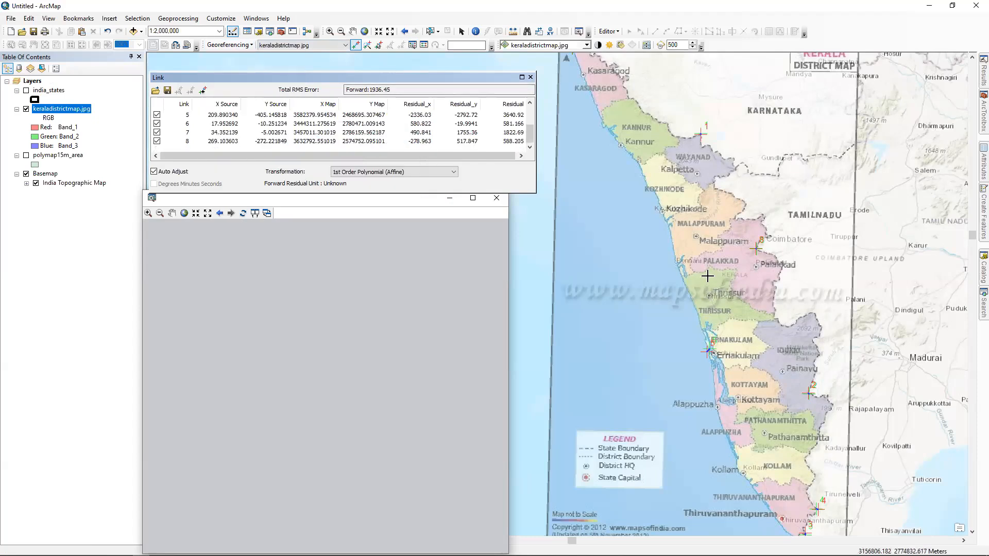
left_click(229, 45)
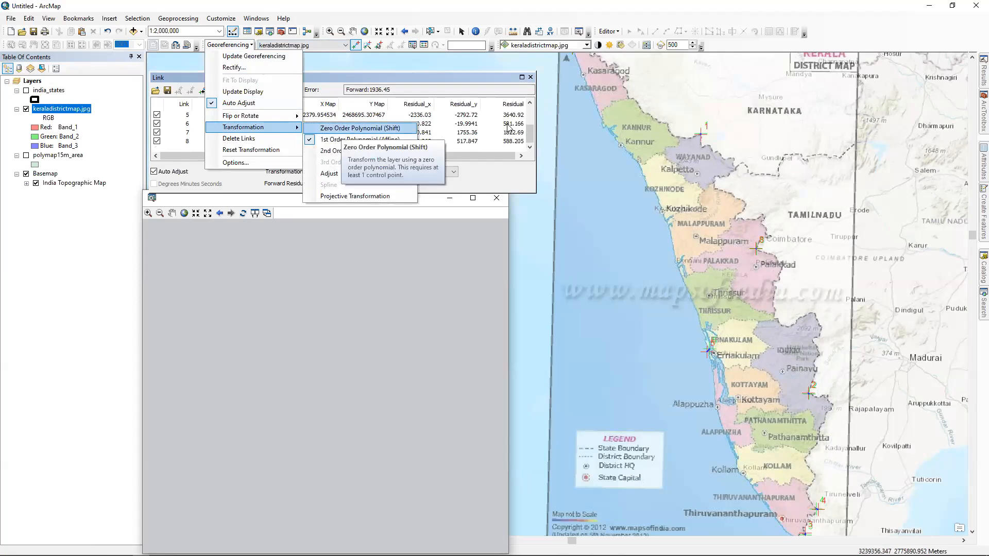
key("Down")
key("Down")
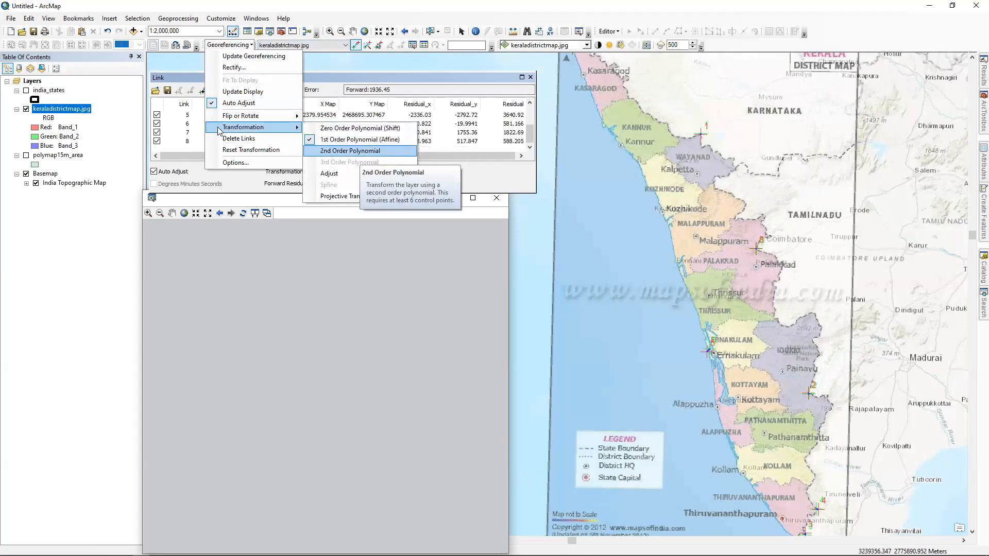
scroll(461, 131, "up", 1)
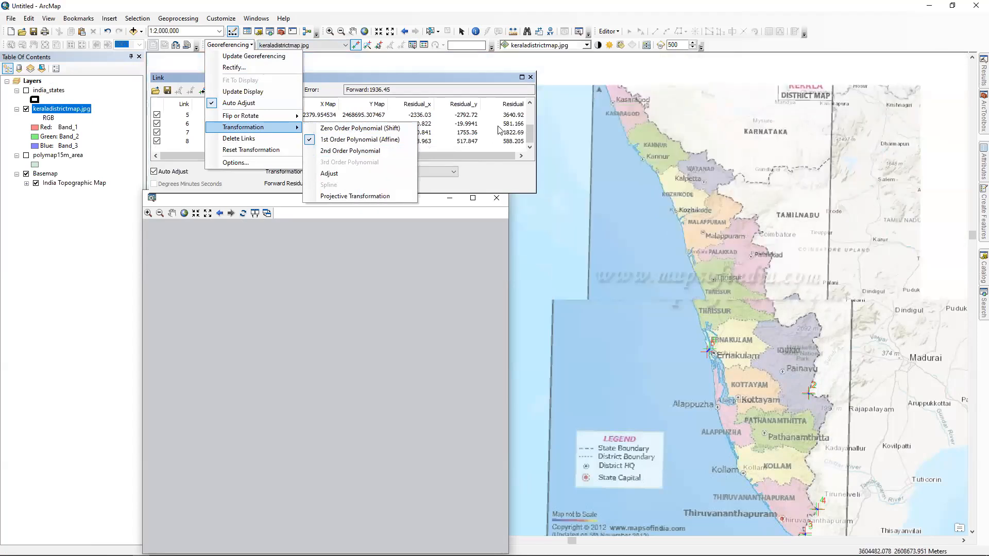
key("Down")
key("Return")
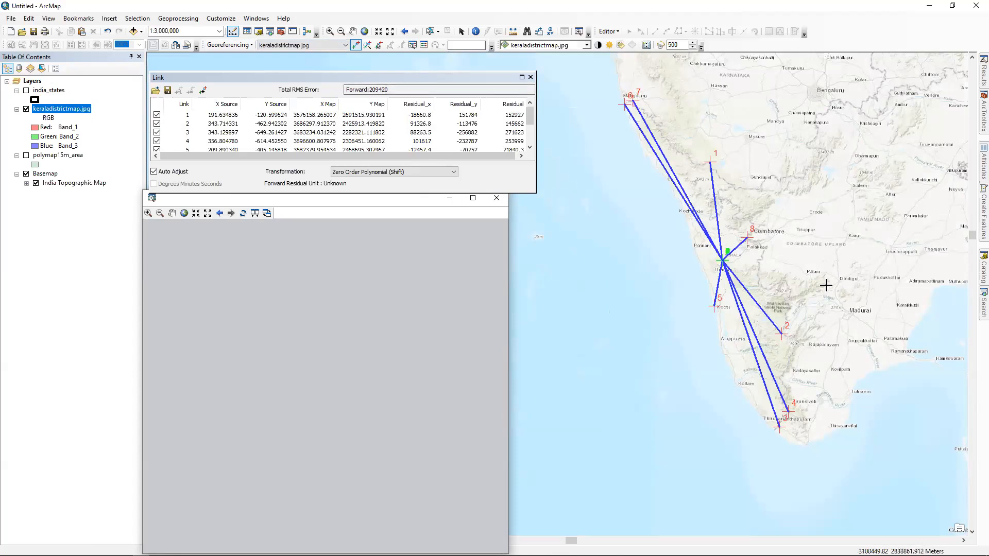
Switch the scan's transformation back to 1st Order Polynomial (Affine)
left_click(229, 45)
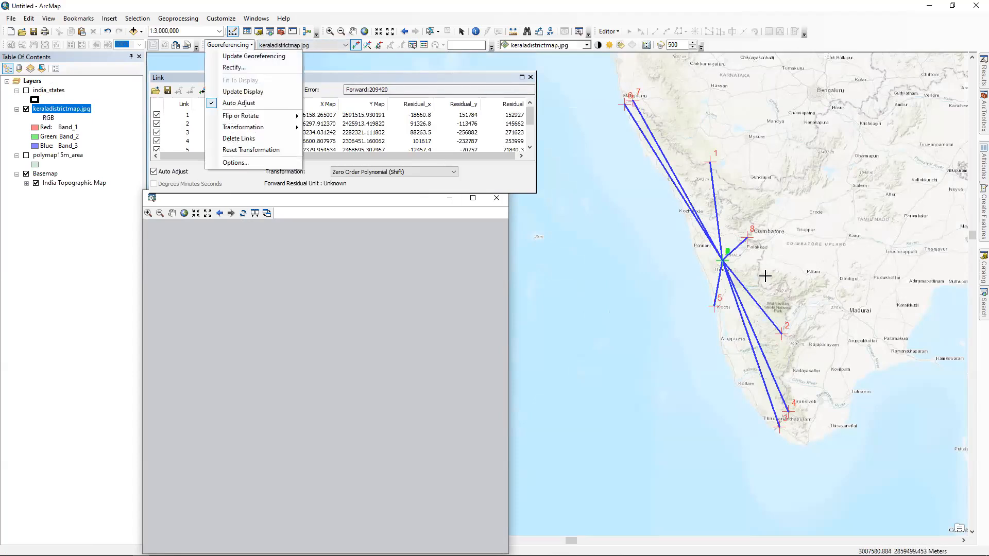
mouse_move(247, 127)
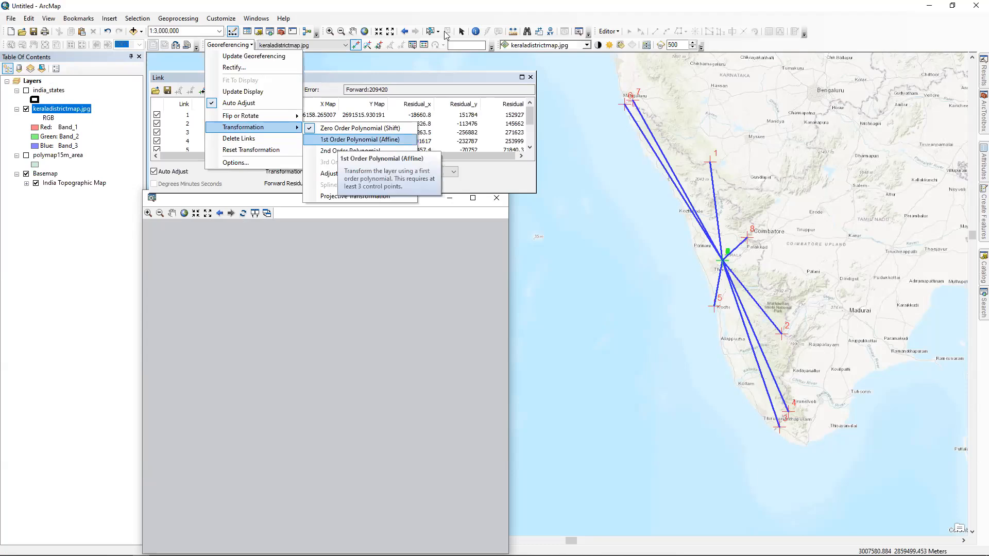
left_click(360, 140)
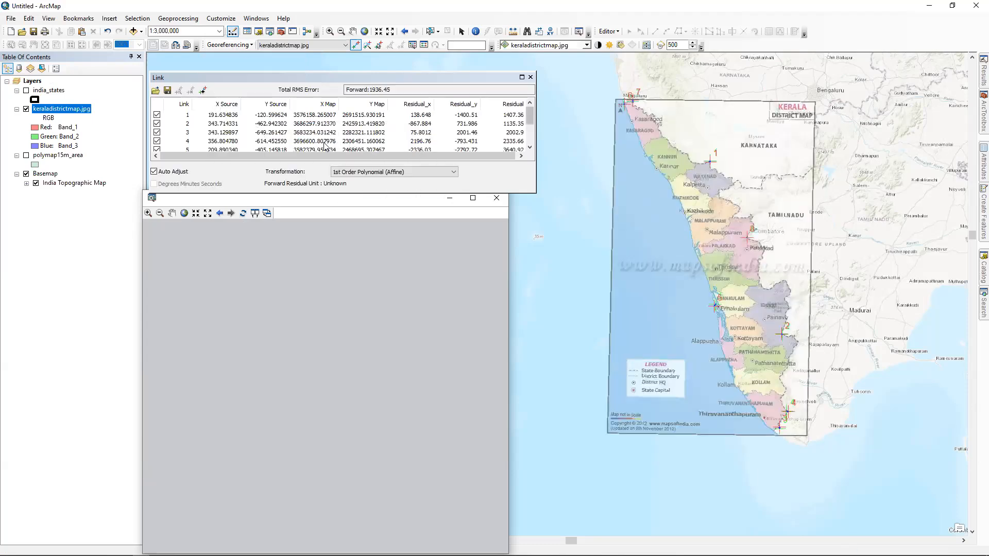
Apply the 2nd Order Polynomial transformation and compare the scan's southern and northern districts with the basemap
left_click(229, 45)
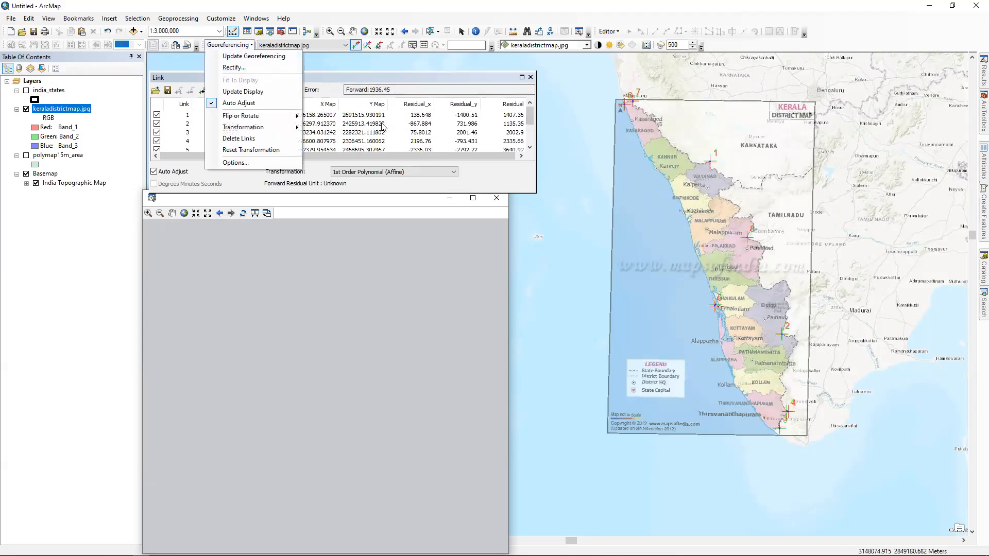
left_click(289, 56)
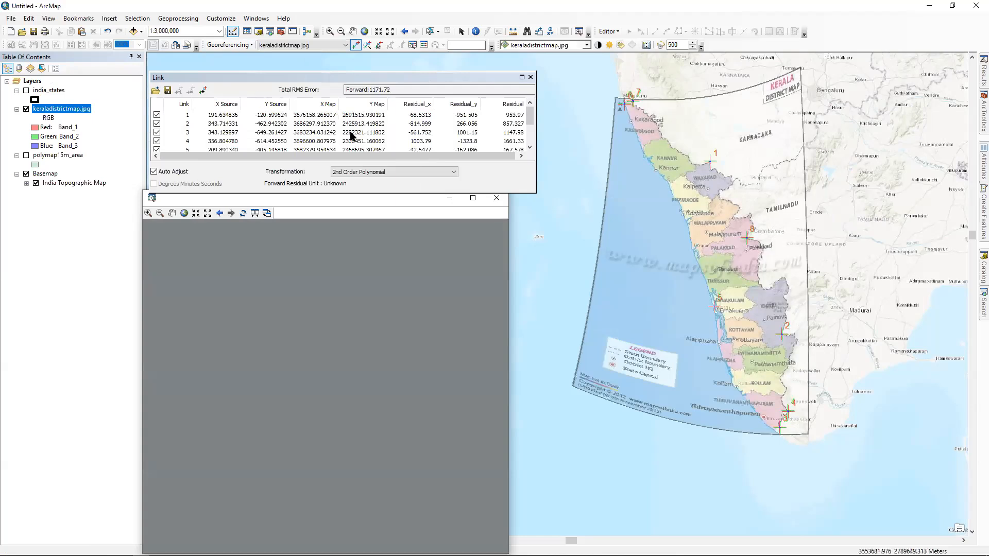
scroll(554, 281, "up", 4)
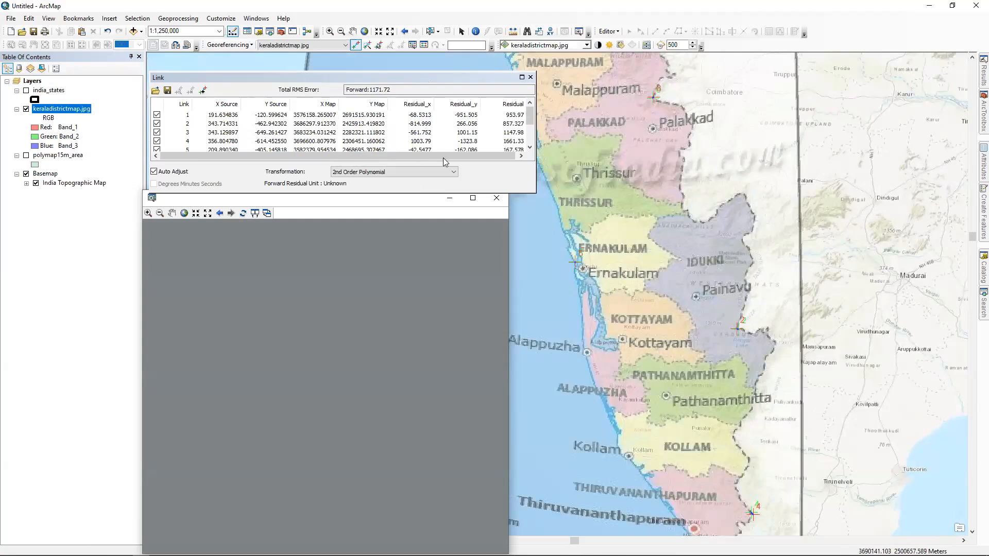
scroll(217, 165, "down", 2)
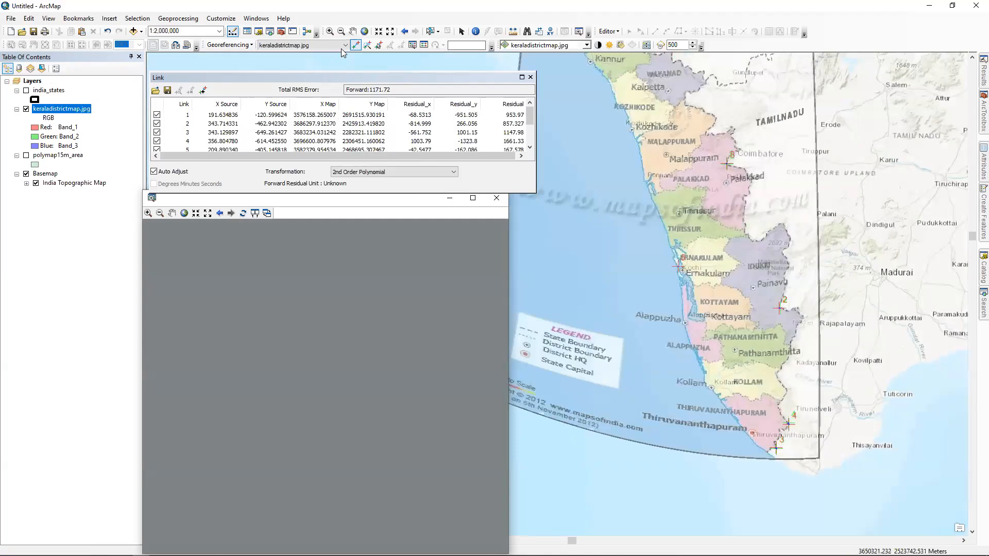
scroll(544, 282, "down", 2)
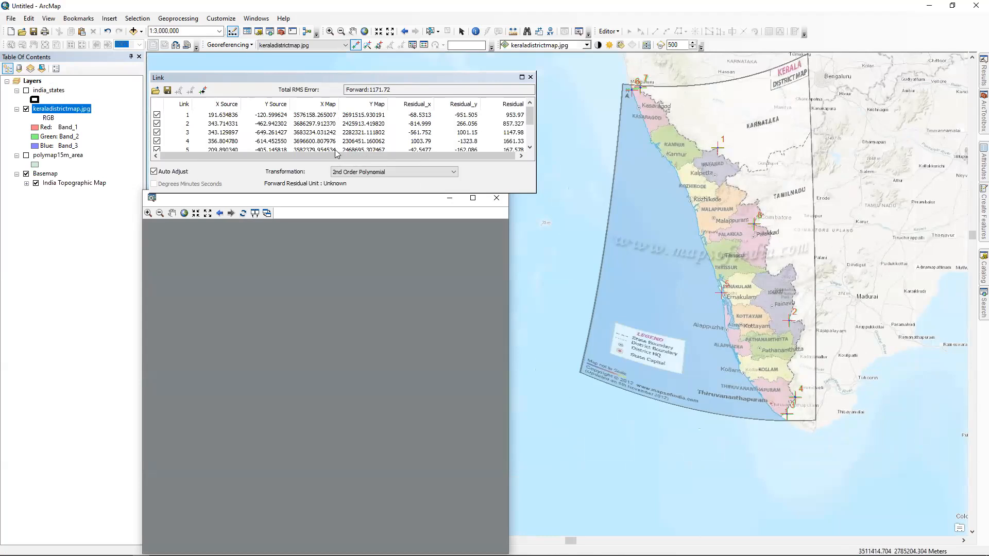
scroll(667, 119, "up", 2)
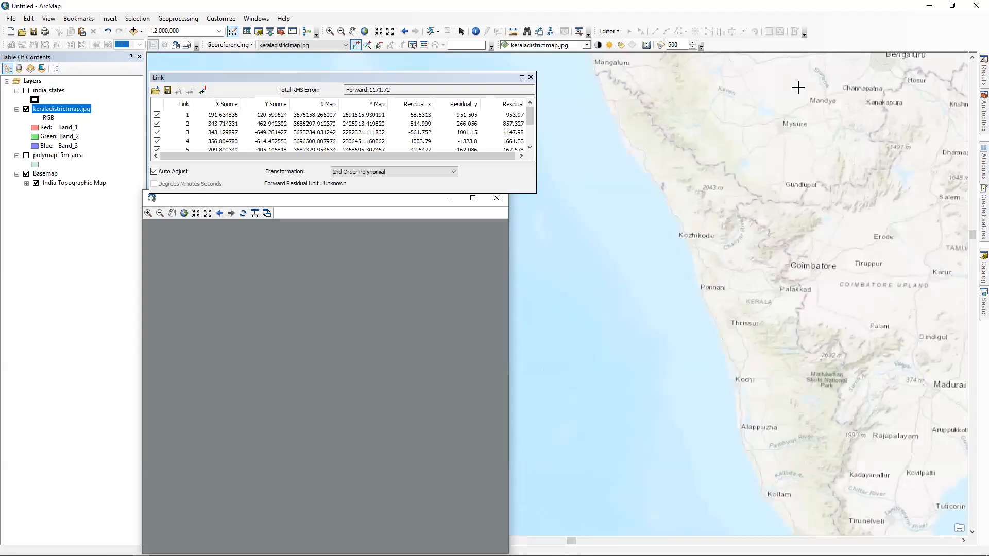
scroll(813, 338, "up", 2)
scroll(812, 337, "up", 1)
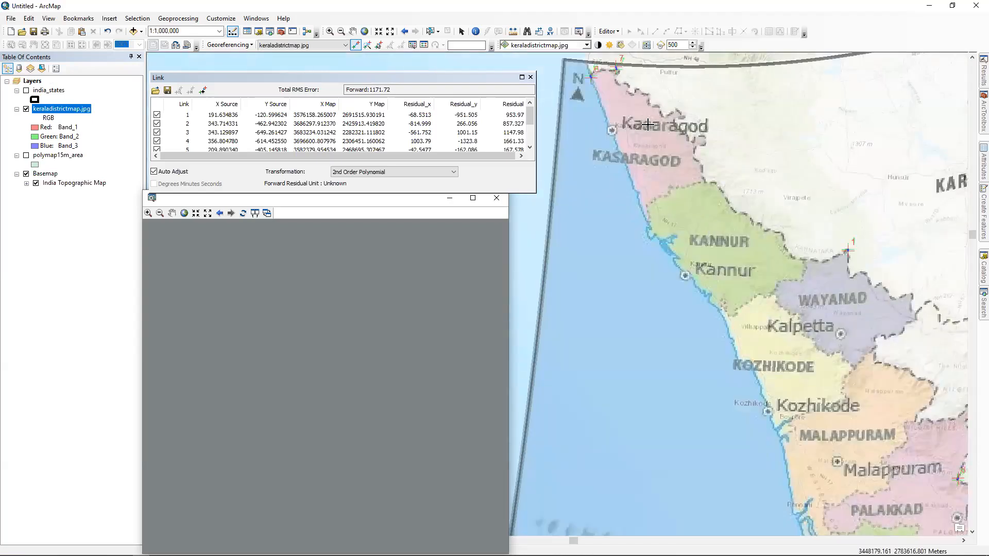
scroll(650, 116, "down", 2)
scroll(670, 100, "down", 1)
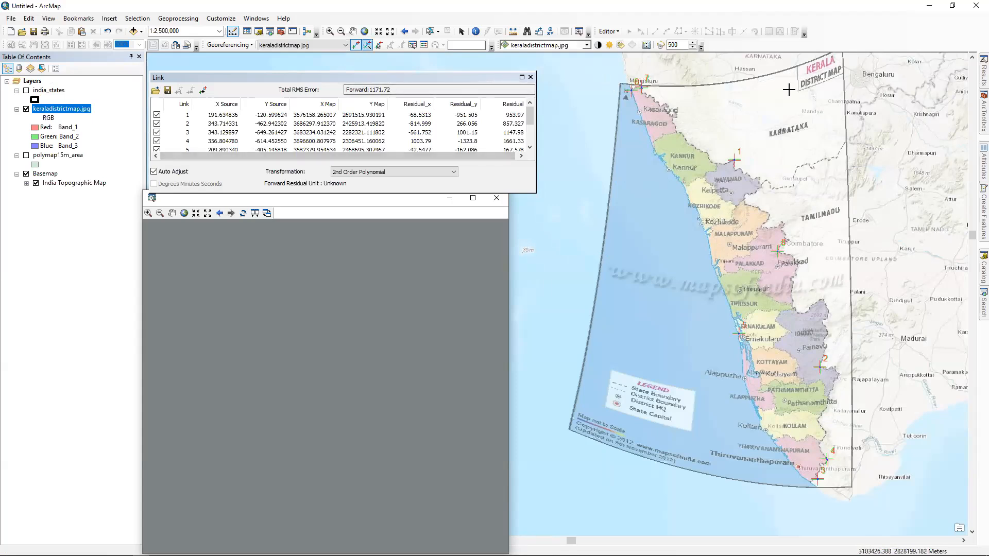
Add three more control points along the Kannur coast of the scan, matched to the coastline on the basemap
scroll(554, 284, "down", 1)
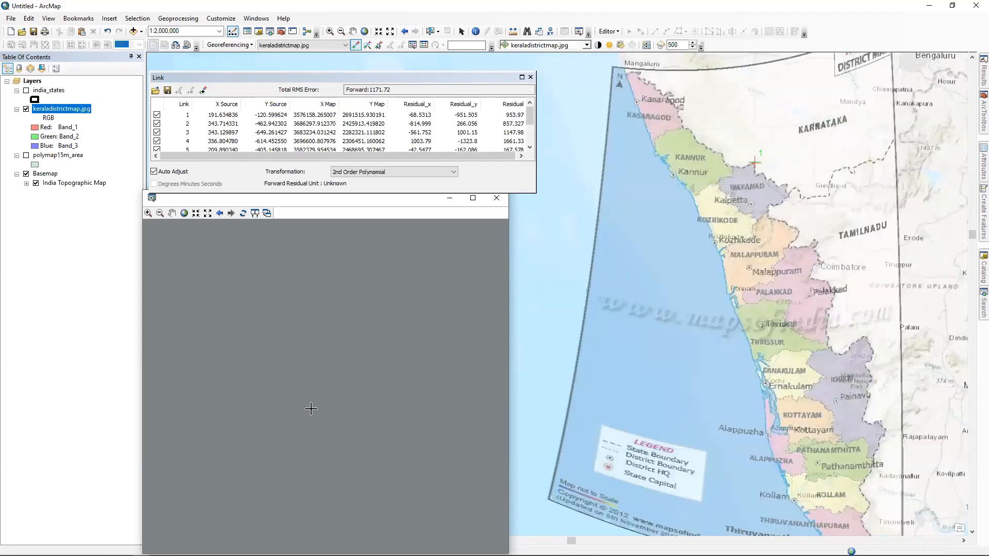
scroll(577, 324, "down", 2)
scroll(769, 187, "down", 5)
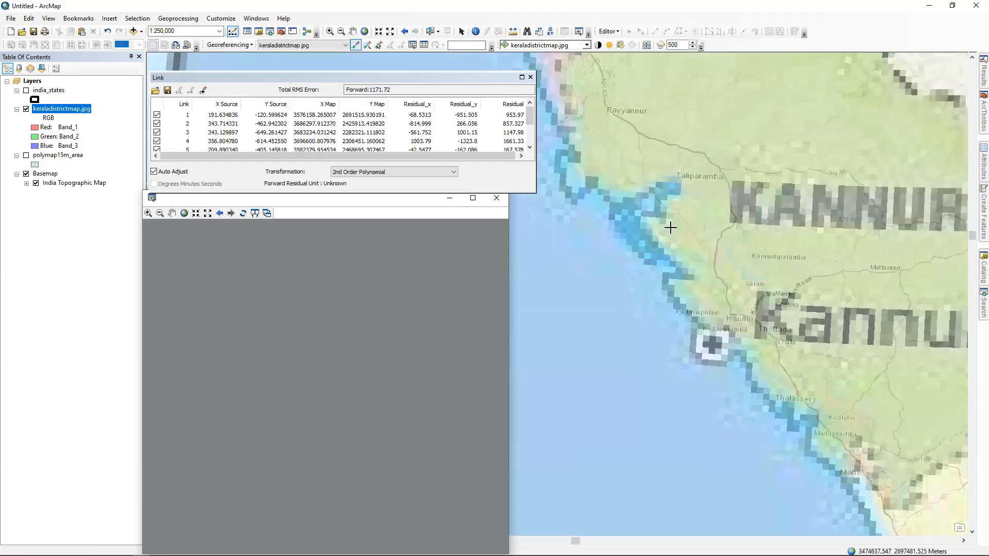
left_click(729, 322)
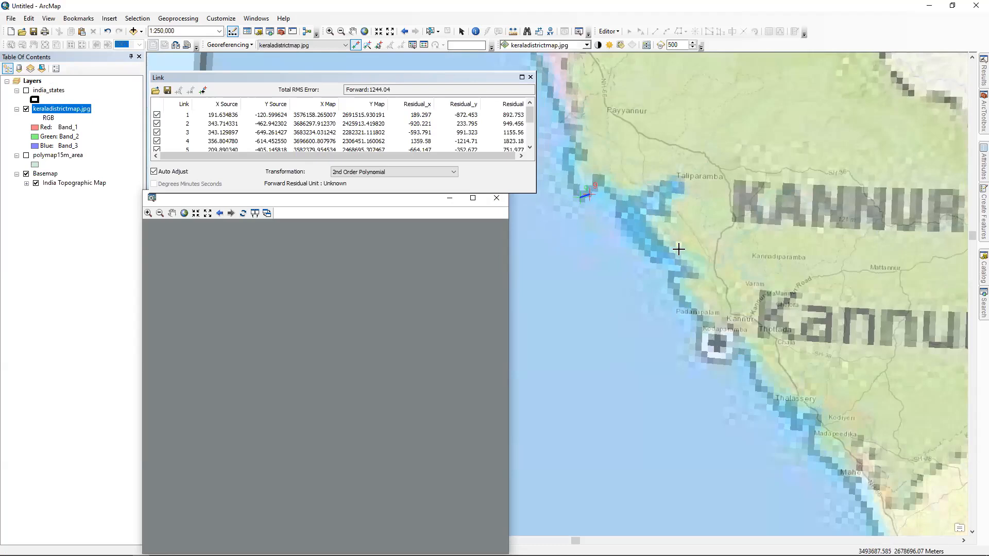
left_click(589, 199)
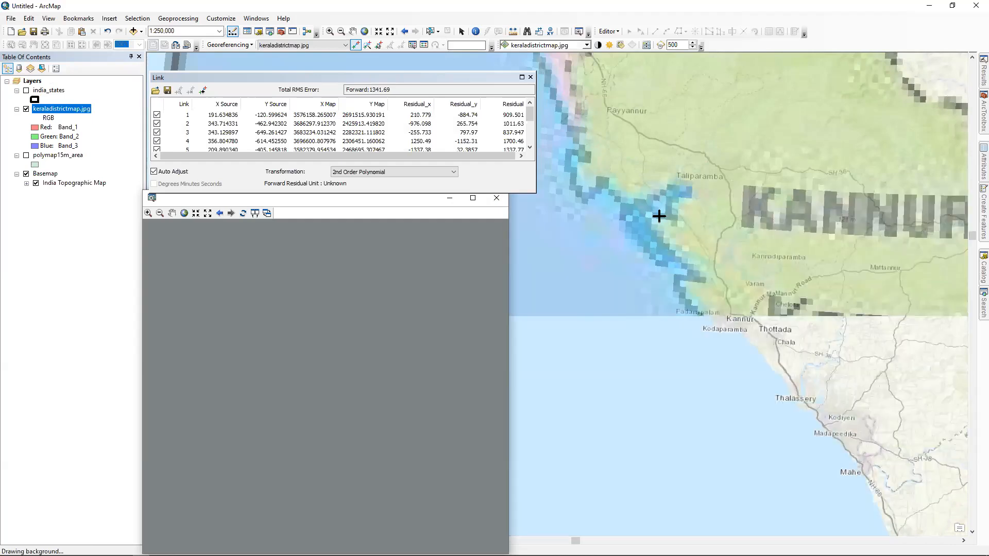
left_click(724, 333)
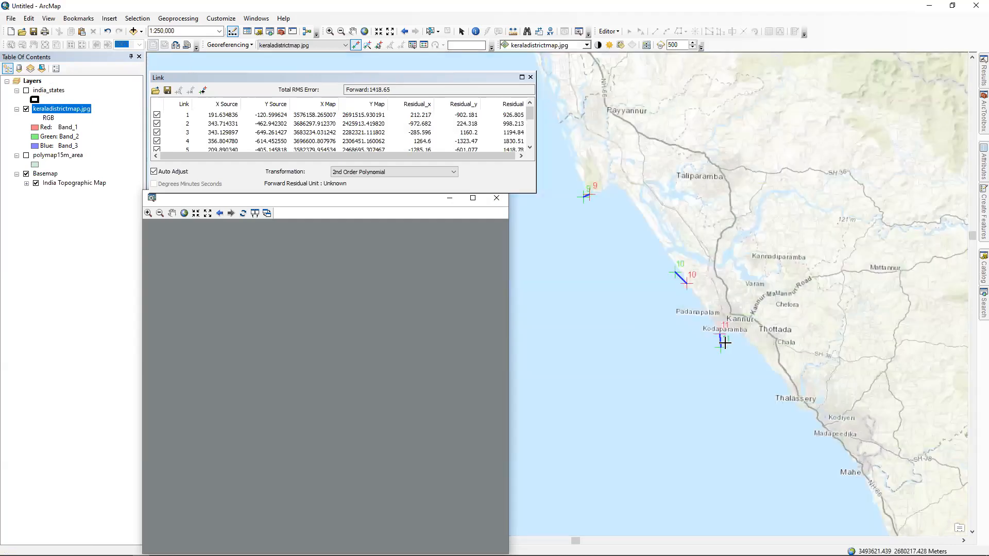
Review the residuals of the Kannur coast links and the scan's full extent over the basemap
scroll(717, 342, "up", 3)
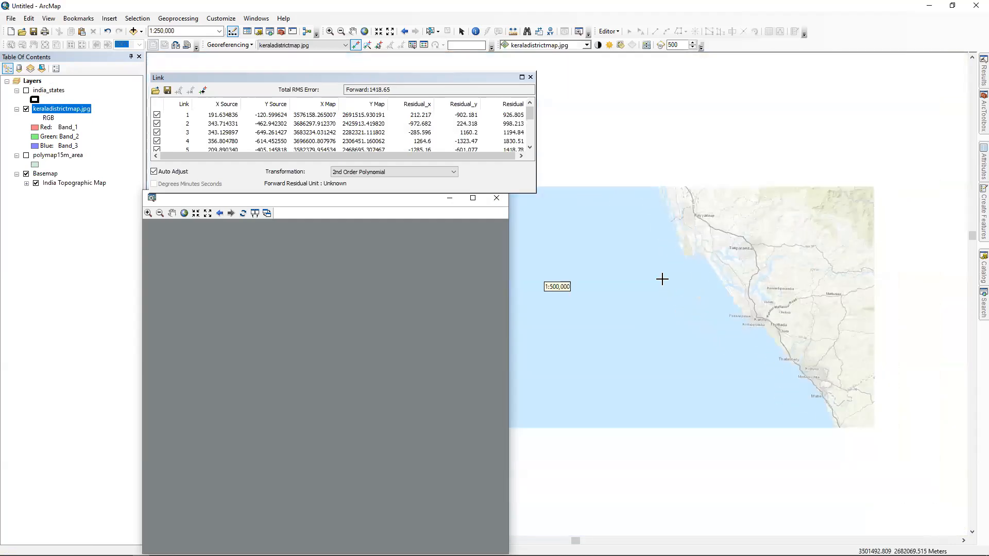
scroll(685, 282, "down", 2)
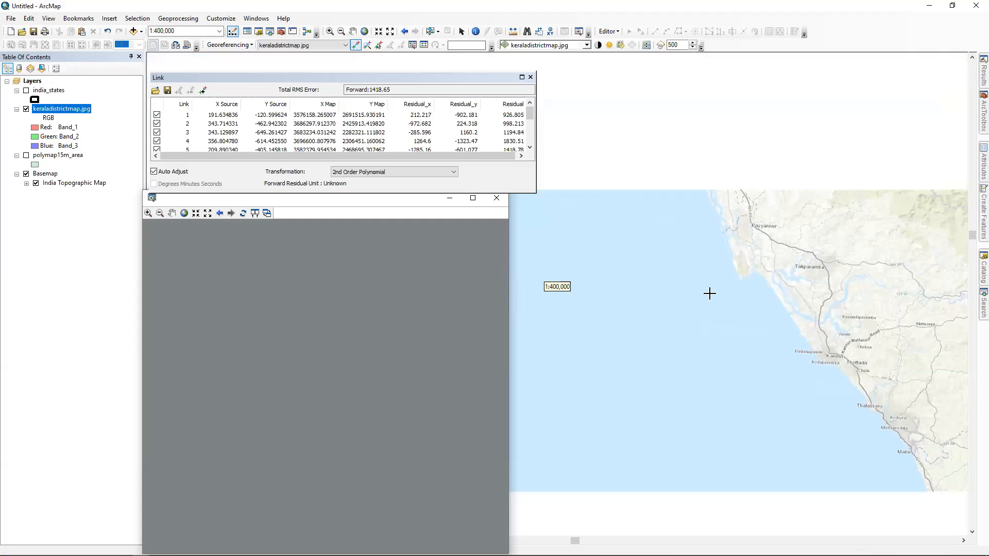
scroll(742, 350, "up", 2)
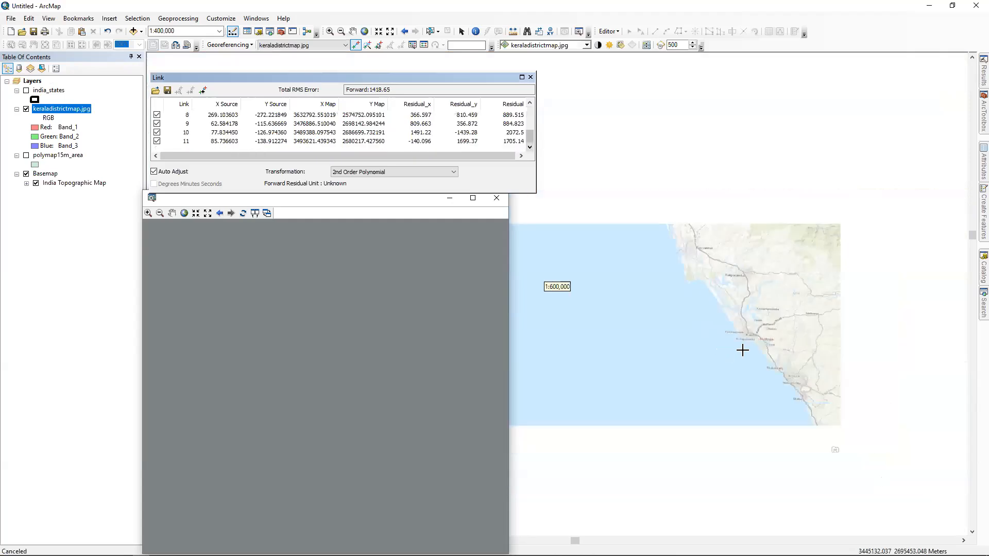
scroll(742, 345, "up", 2)
scroll(725, 335, "up", 3)
scroll(719, 333, "up", 1)
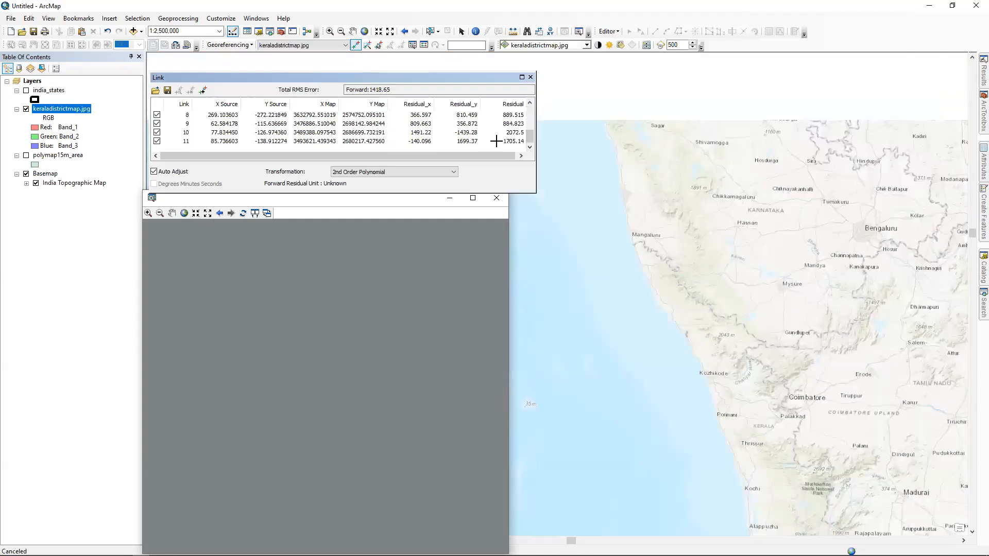
scroll(533, 151, "up", 1)
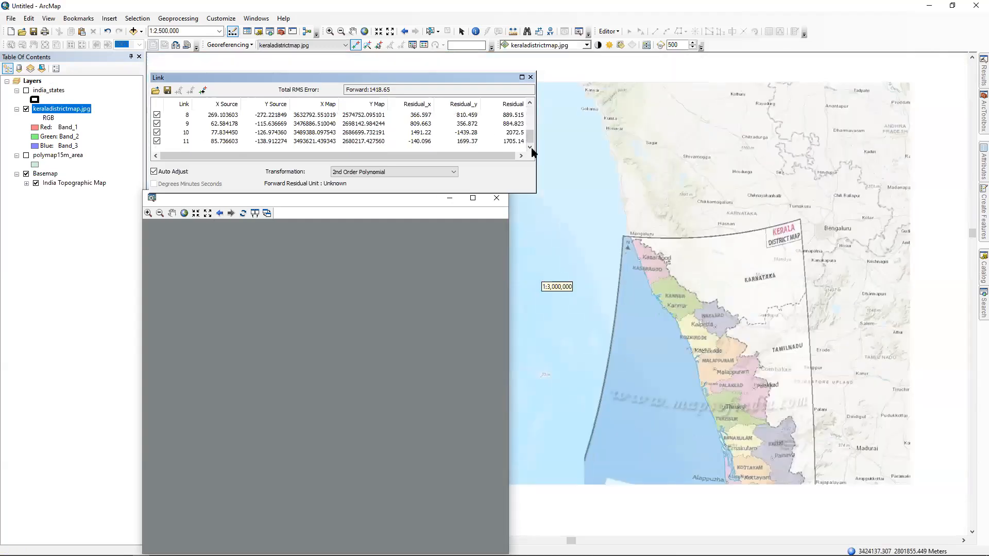
scroll(533, 152, "up", 1)
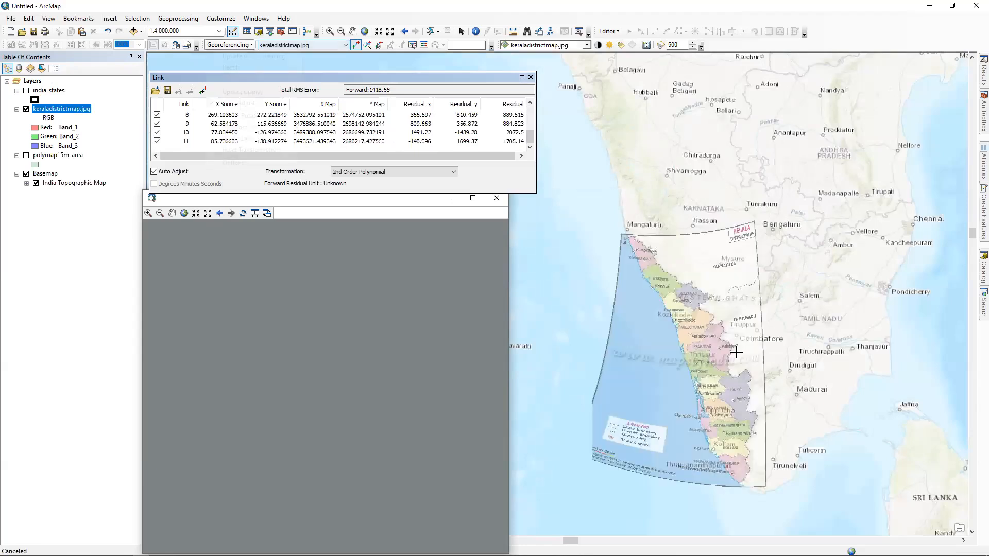
Set the scan's transformation to 3rd Order Polynomial
left_click(230, 45)
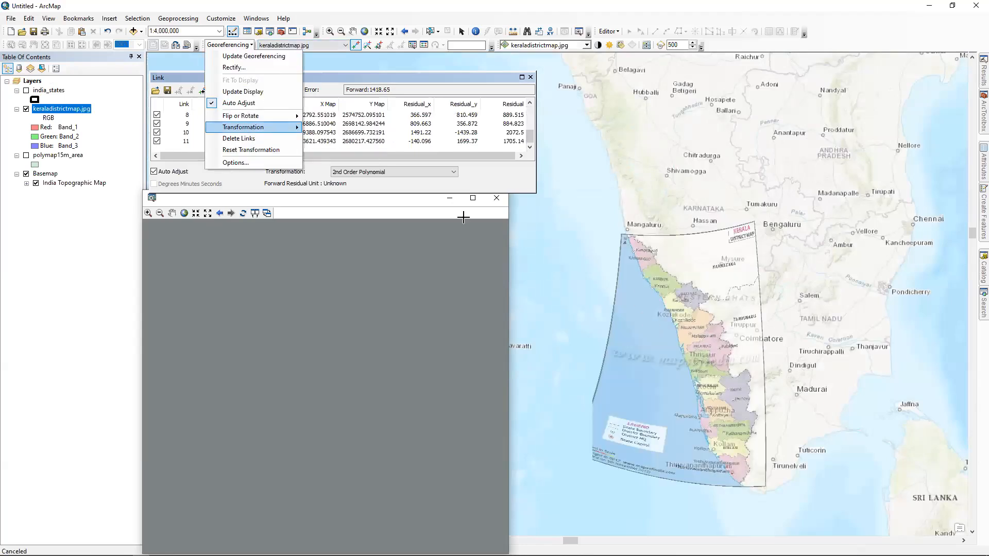
mouse_move(257, 127)
left_click(349, 162)
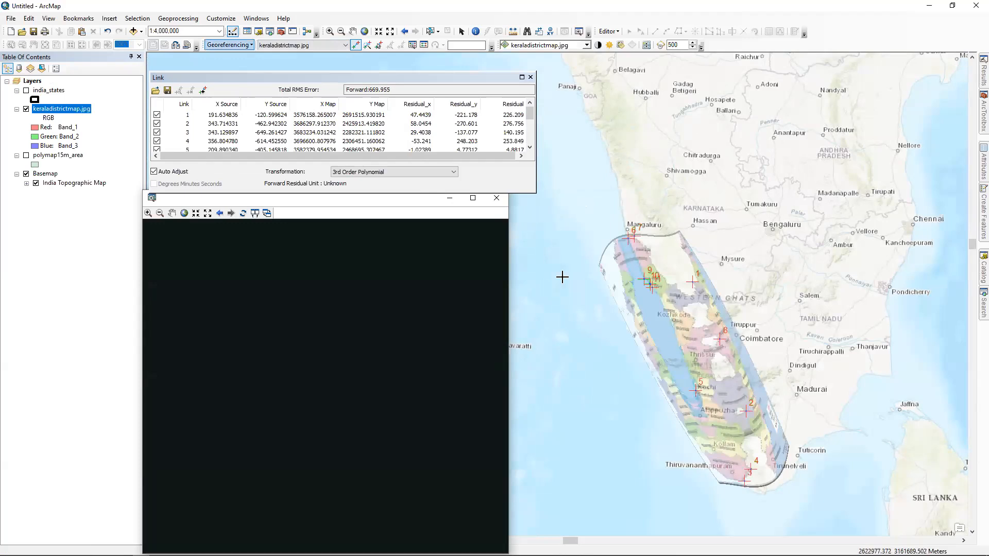
Set the scan's transformation to 1st Order Polynomial (Affine) and compare the Kasaragod and Kannur coast with the basemap
left_click(229, 45)
mouse_move(243, 127)
left_click(360, 140)
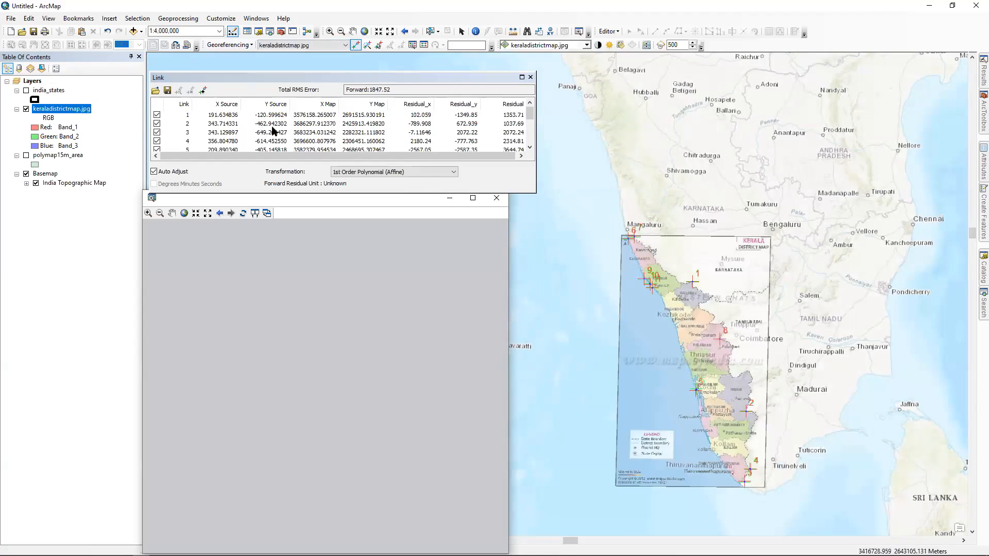
scroll(329, 137, "down", 4)
scroll(651, 294, "down", 3)
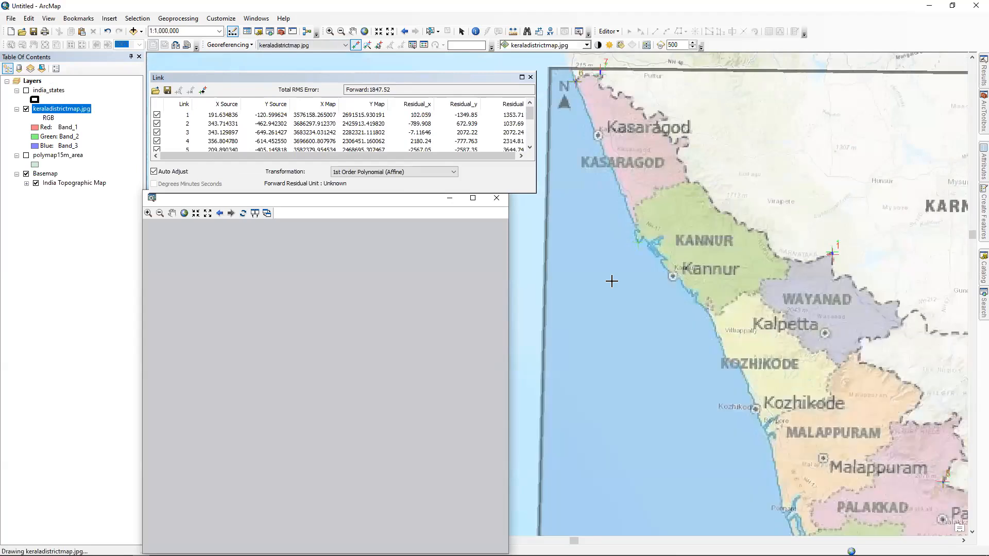
scroll(642, 250, "down", 1)
scroll(662, 253, "up", 3)
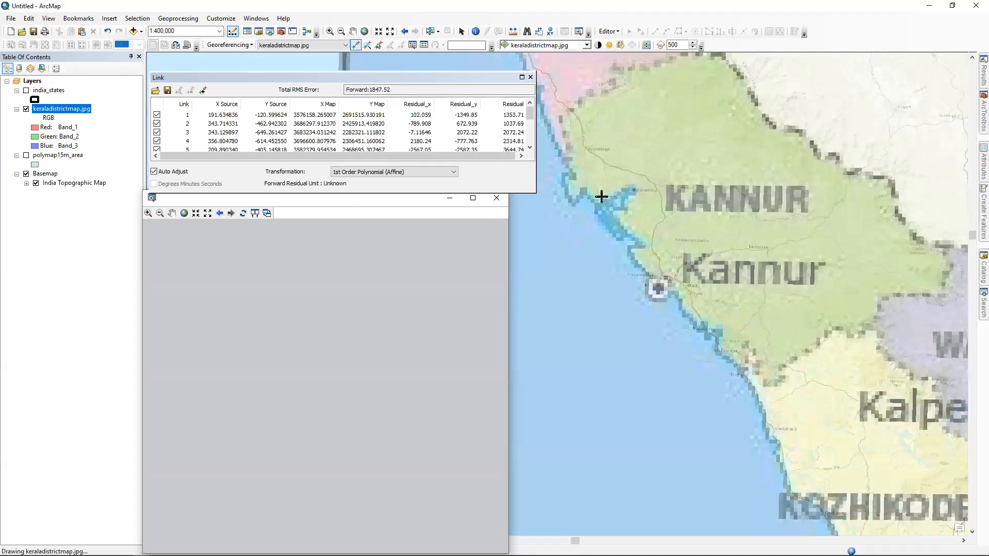
scroll(587, 188, "down", 2)
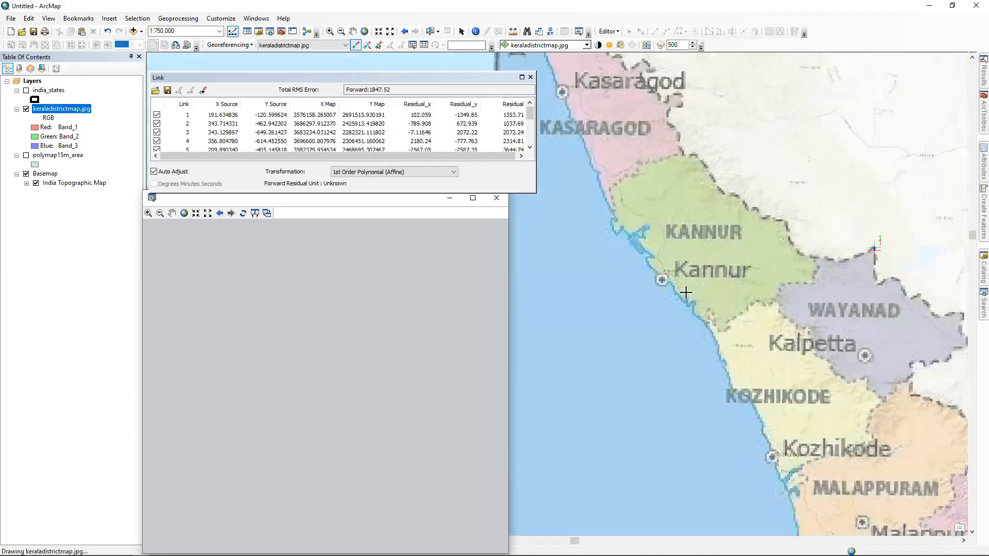
Start rectifying the scan and set the output location to the georef folder inside excercises\data
left_click(230, 45)
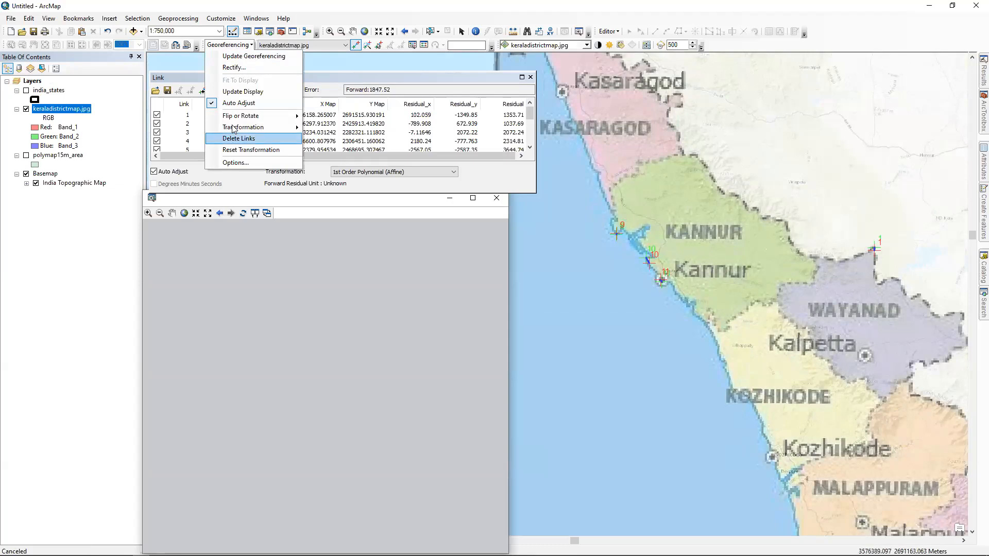
left_click(232, 71)
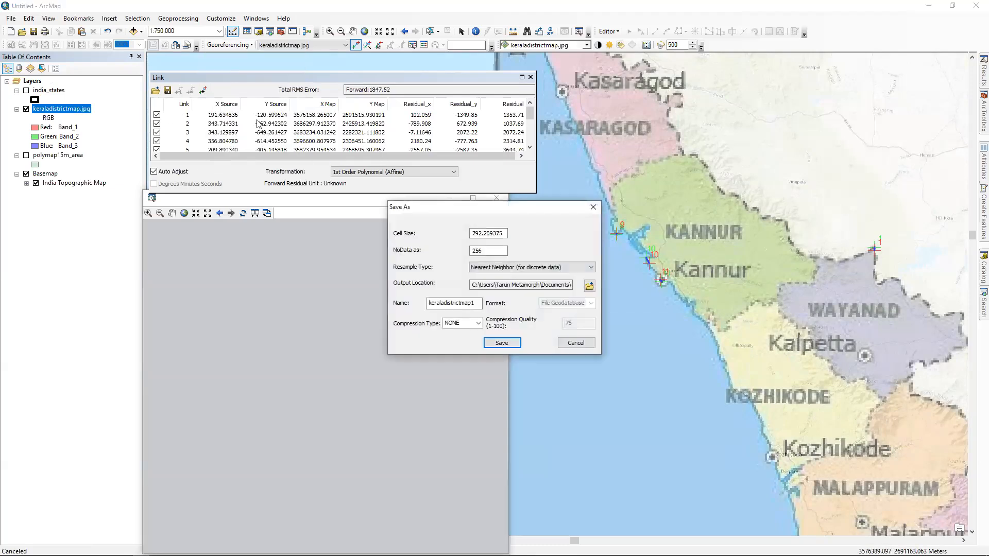
left_click(503, 283)
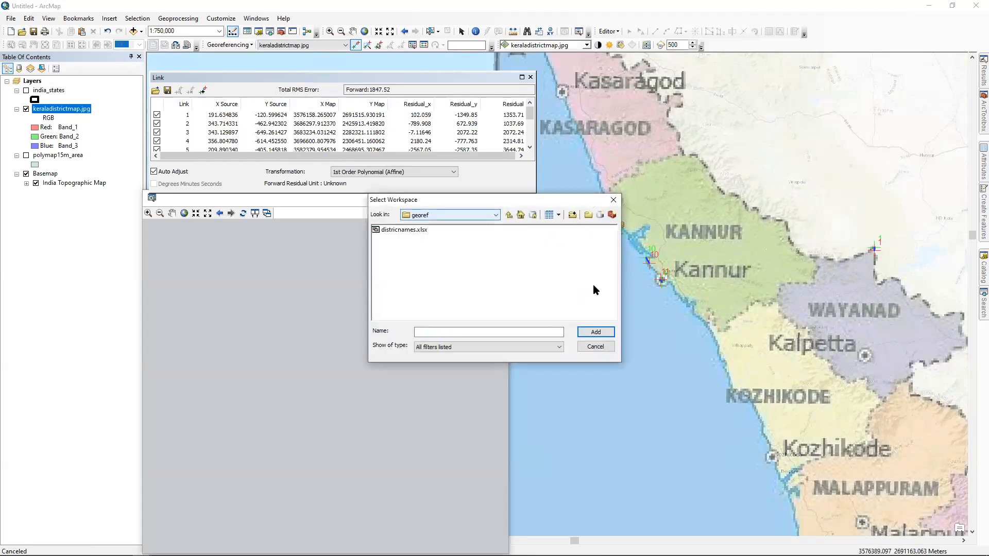
left_click(509, 215)
double_click(390, 238)
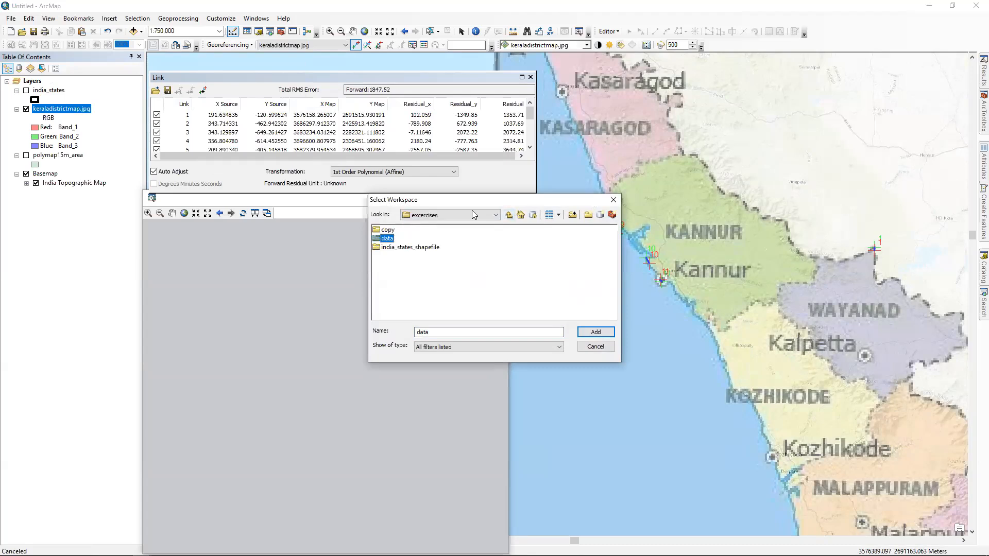
left_click(390, 230)
key("Return")
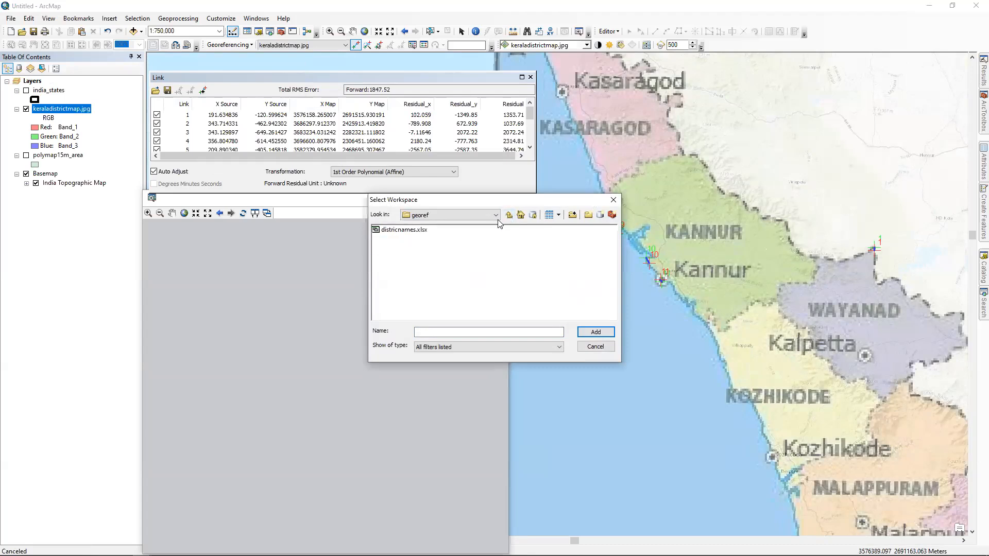
left_click(489, 346)
left_click(406, 235)
left_click(509, 215)
key("Return")
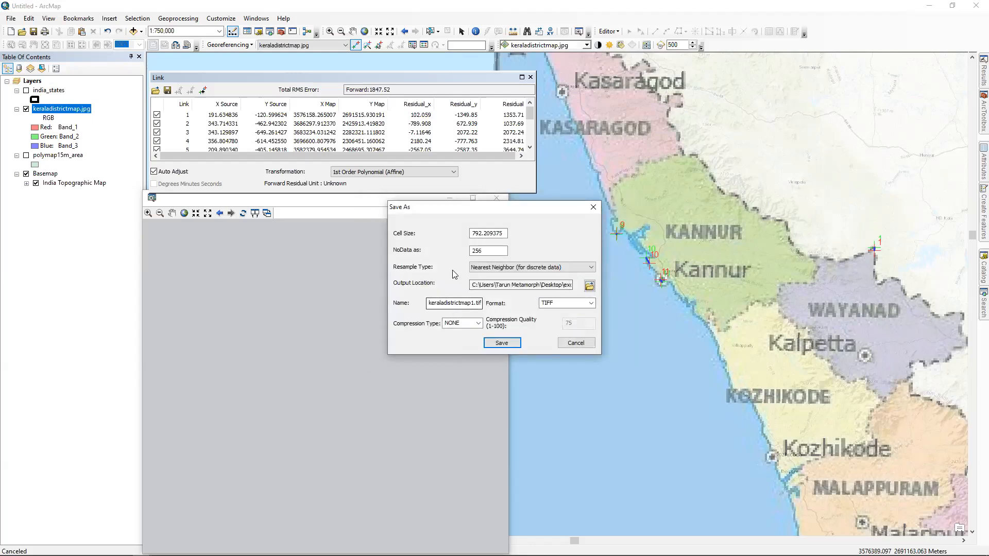
Name the rectified raster mod1.tif, keep the TIFF format and save it
type("mod")
left_click(591, 303)
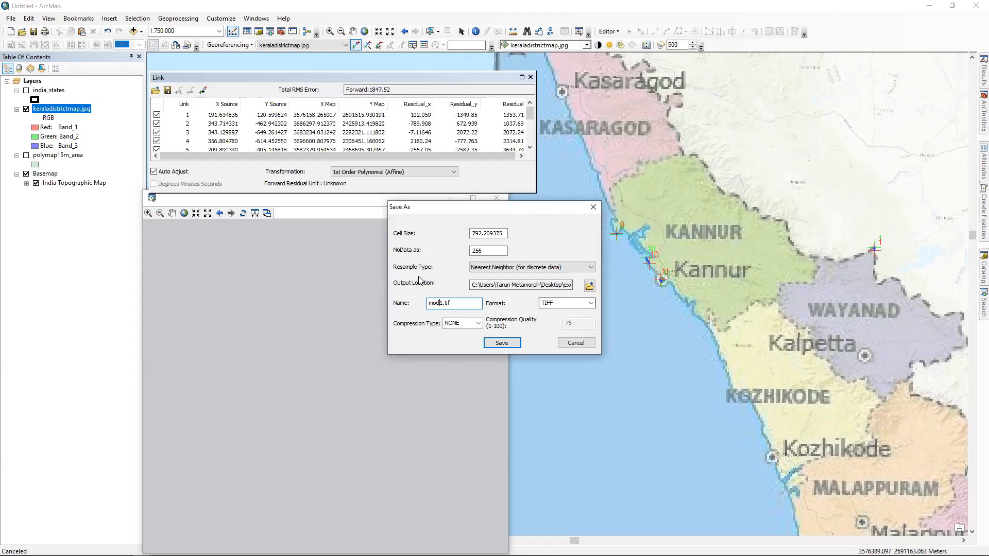
left_click(502, 343)
left_click(501, 343)
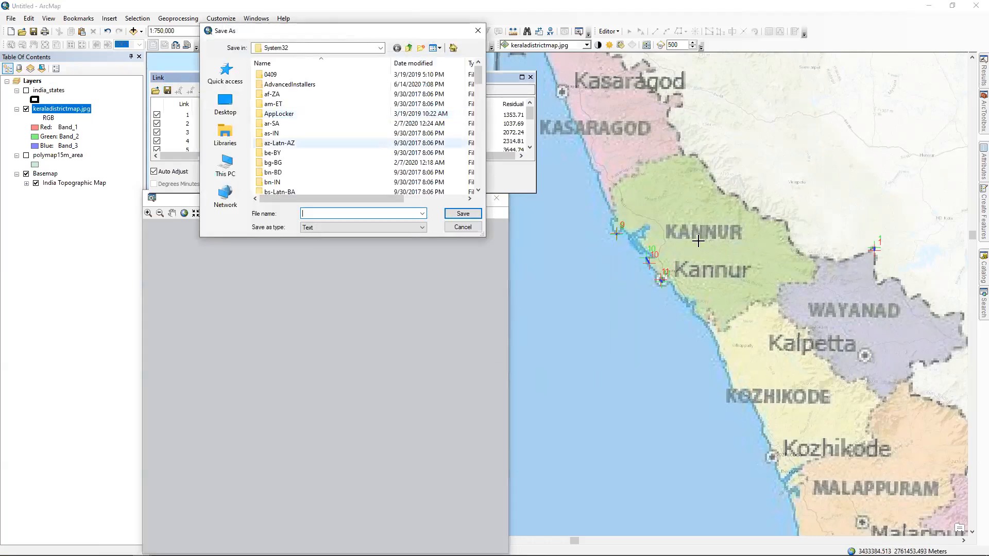
Close the link table without saving the links to a file and hide the keraladistrictmap.jpg layer
left_click(477, 31)
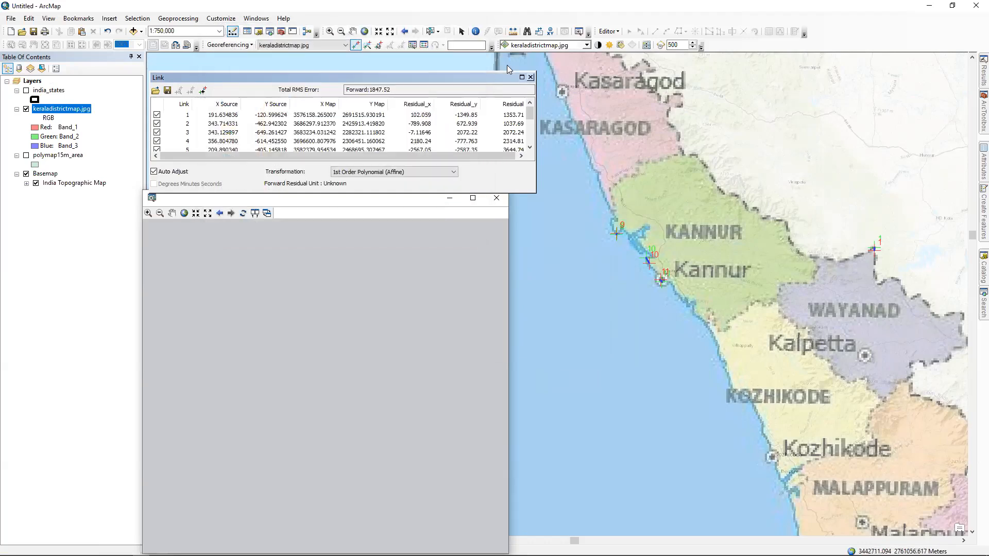
left_click(531, 77)
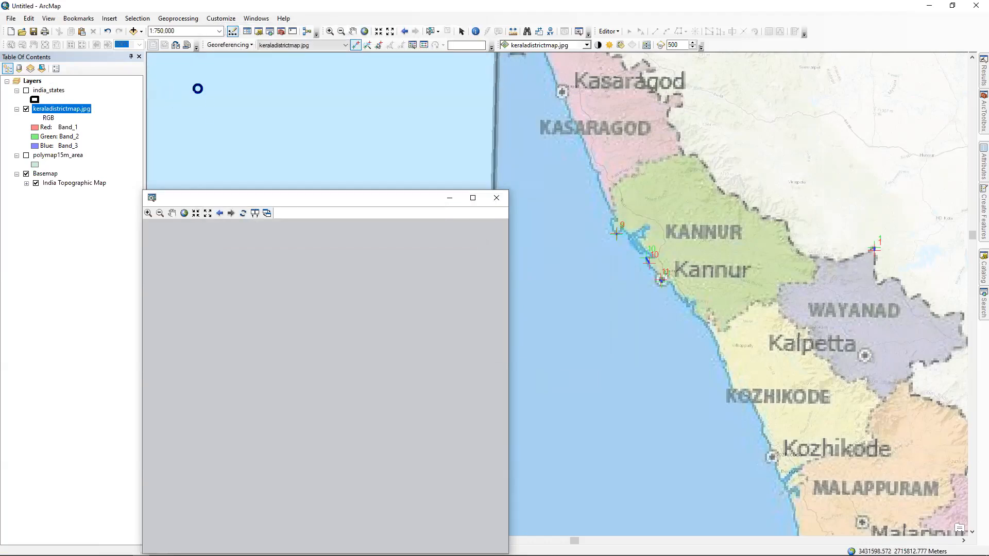
scroll(259, 119, "down", 2)
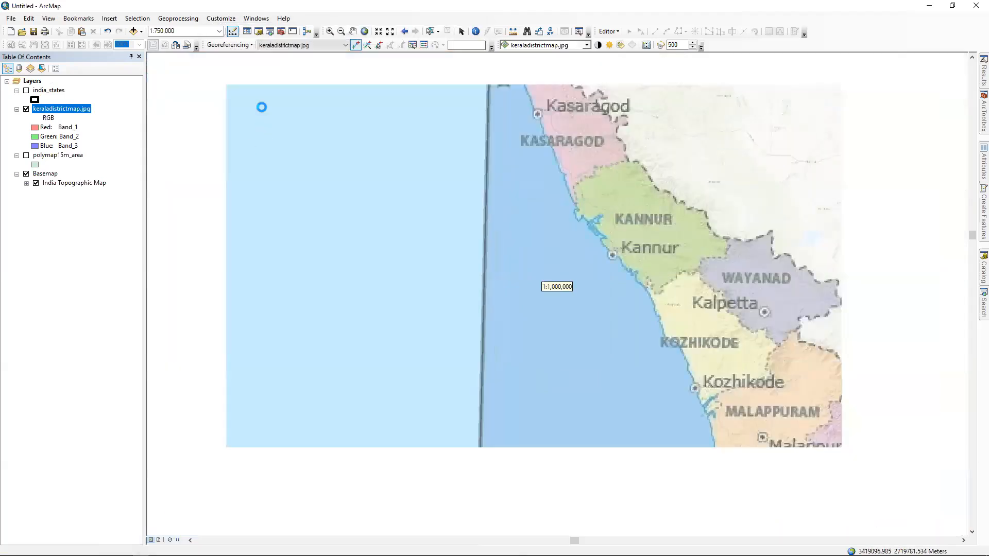
key("space")
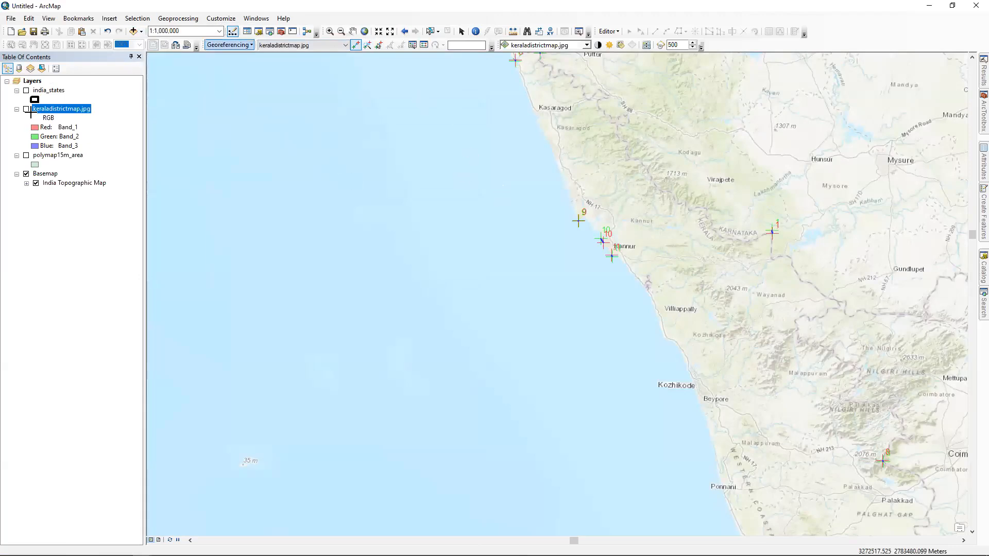
left_click(229, 45)
left_click(247, 67)
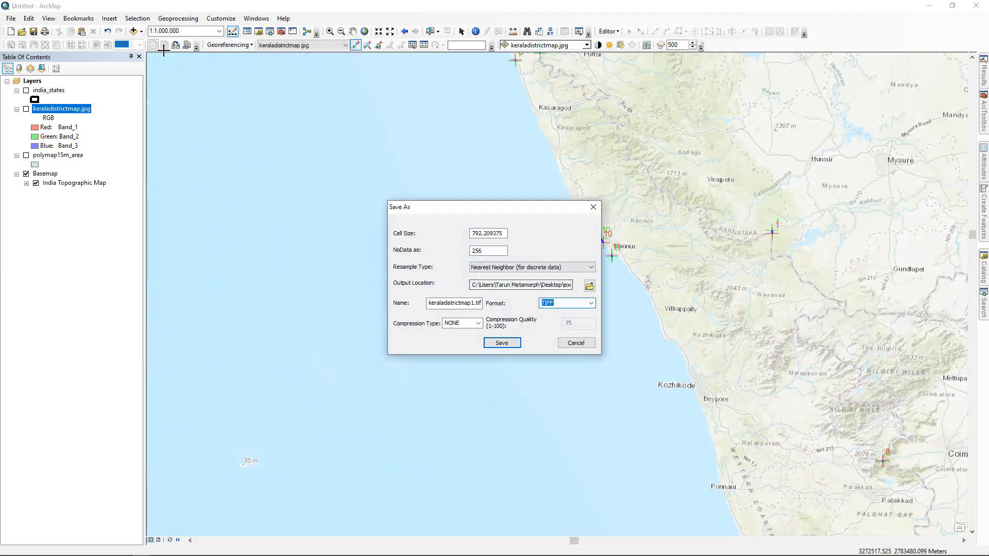
left_click(590, 286)
left_click(509, 215)
left_click(390, 230)
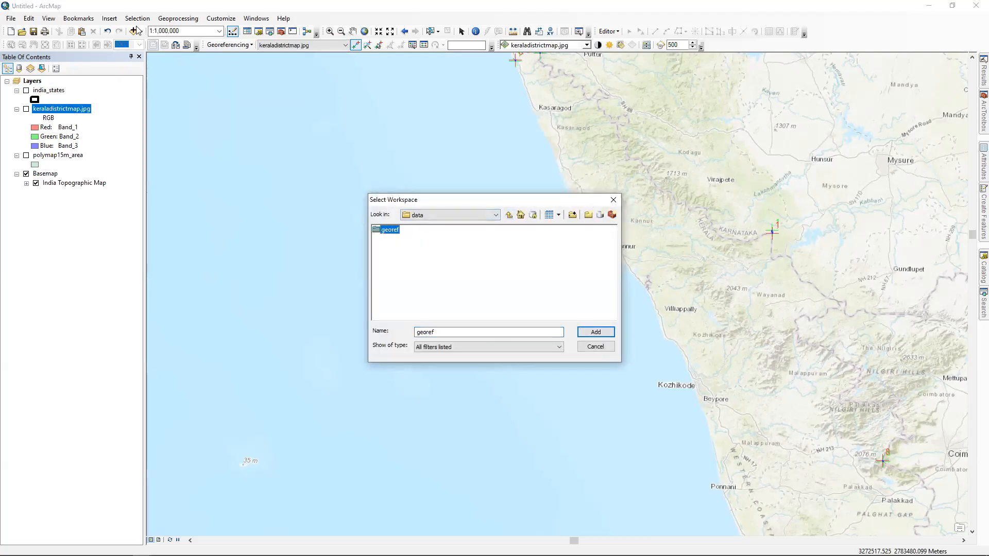
left_click(596, 332)
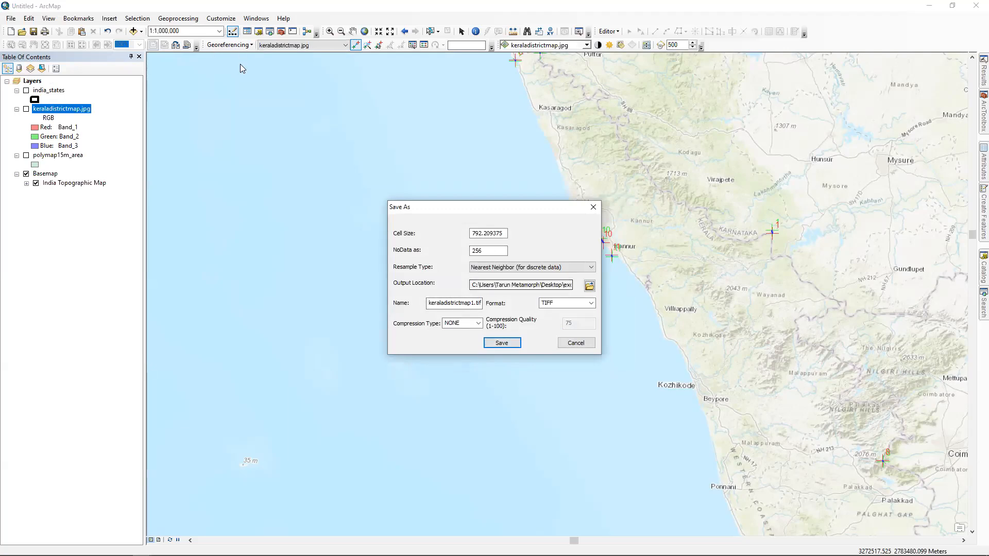
key("Return")
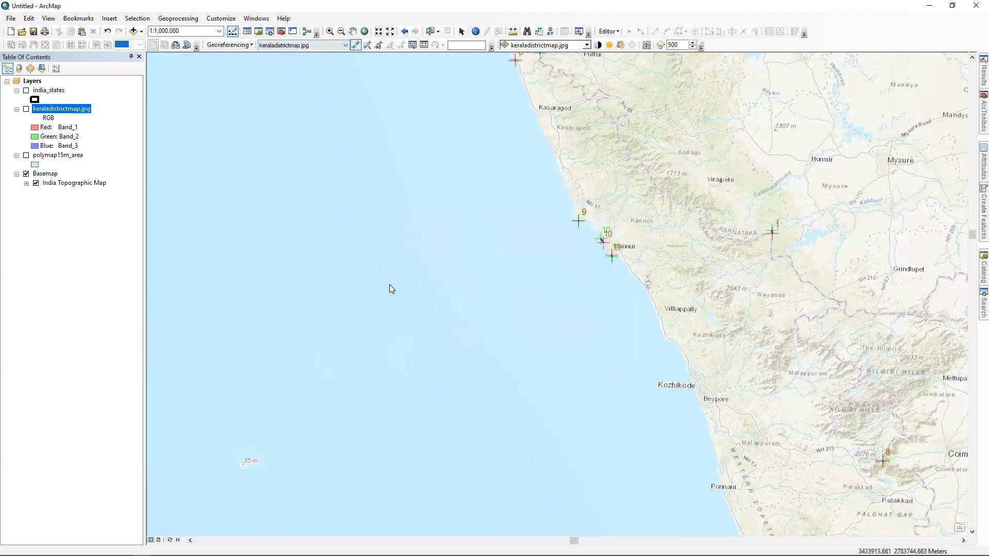
Add the rectified raster mod1.tif from the georef folder to the map
key("alt")
key("f")
key("t")
key("t")
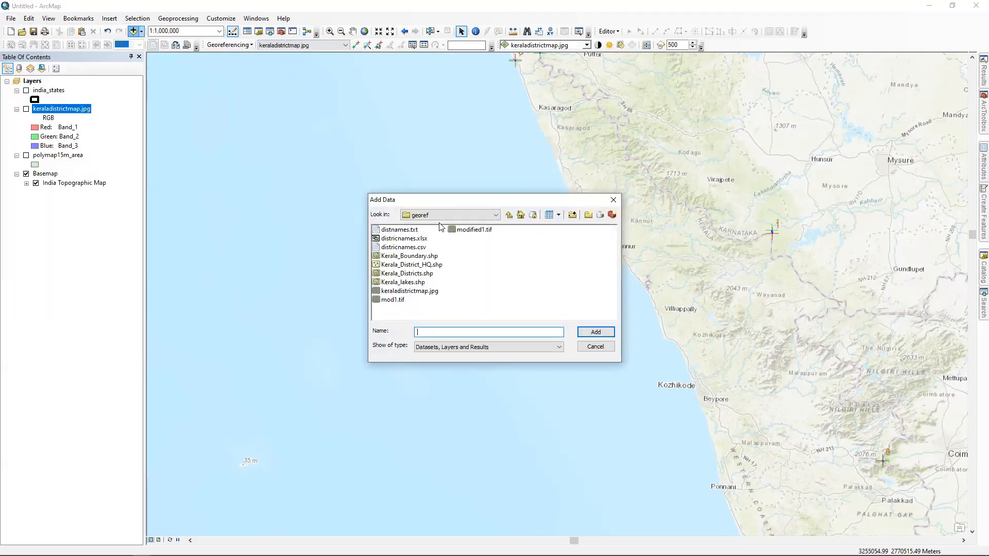
type("mod1.tif")
key("Return")
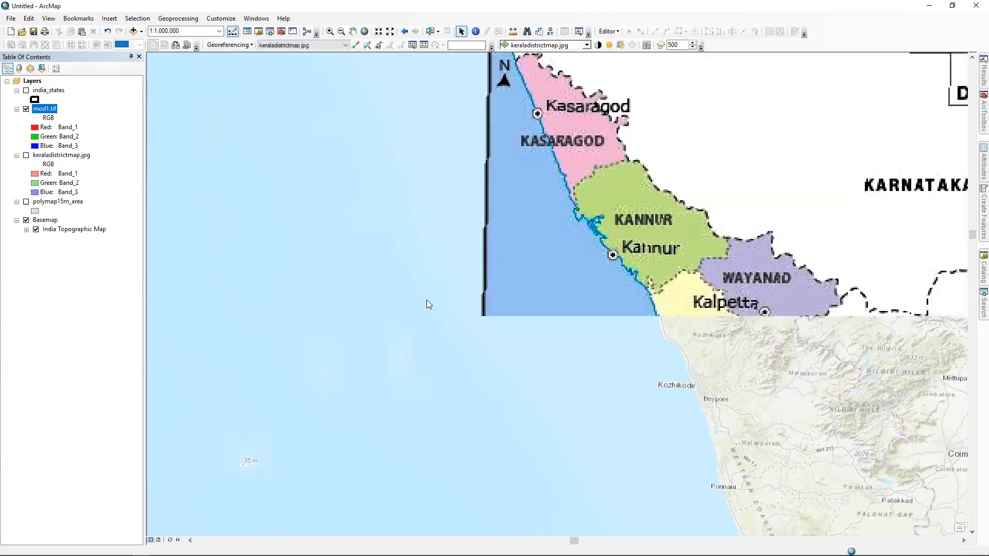
Switch the georeferencing target layer from the original scan to mod1.tif
scroll(504, 343, "up", 3)
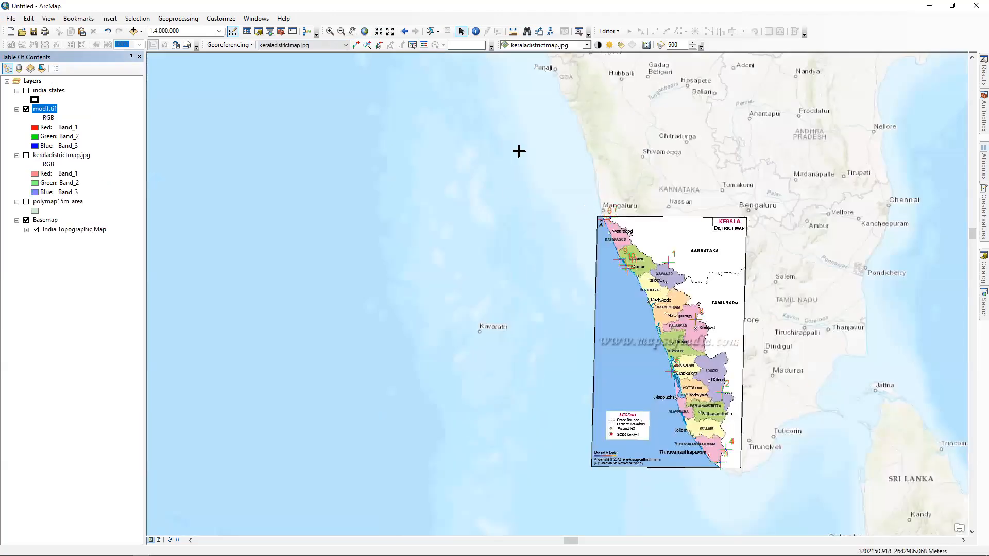
right_click(41, 155)
left_click(381, 46)
left_click(345, 46)
key("Return")
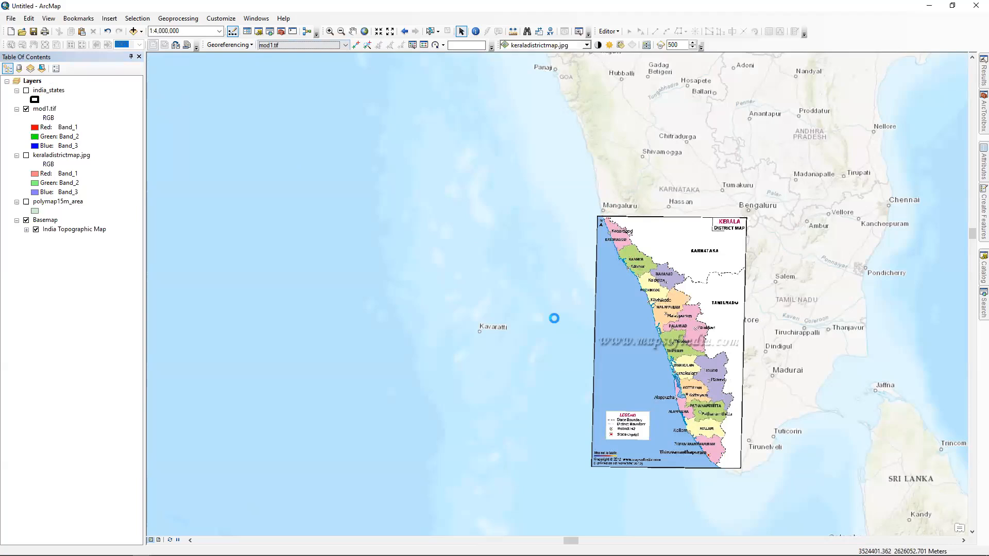
Review the extent and spatial reference parameters in the source properties of mod1.tif
right_click(42, 109)
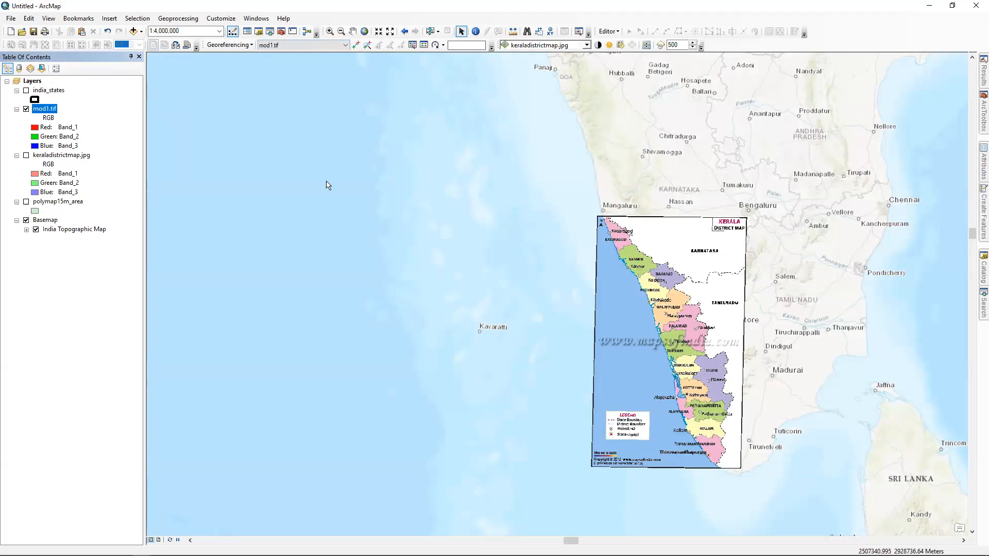
left_click(74, 260)
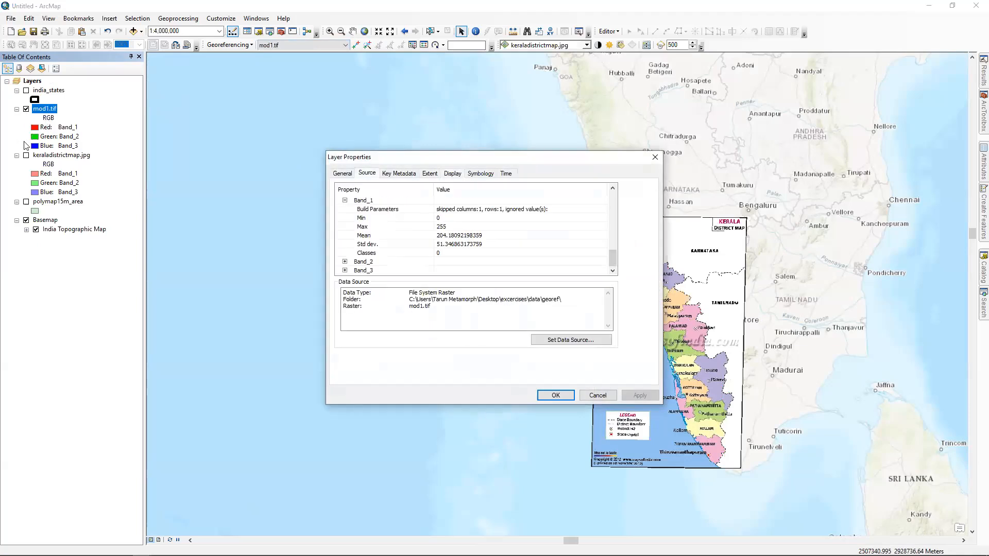
scroll(33, 272, "up", 6)
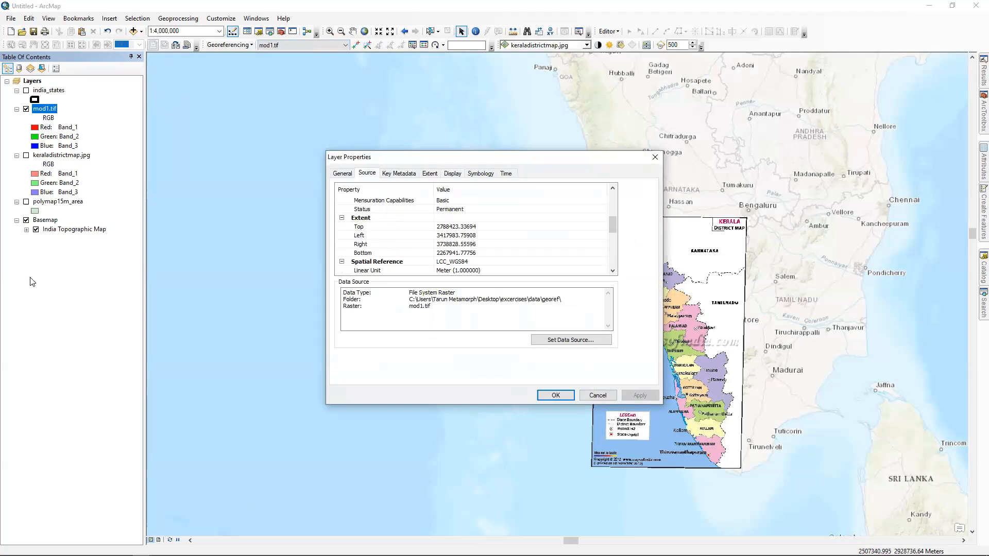
scroll(352, 49, "down", 1)
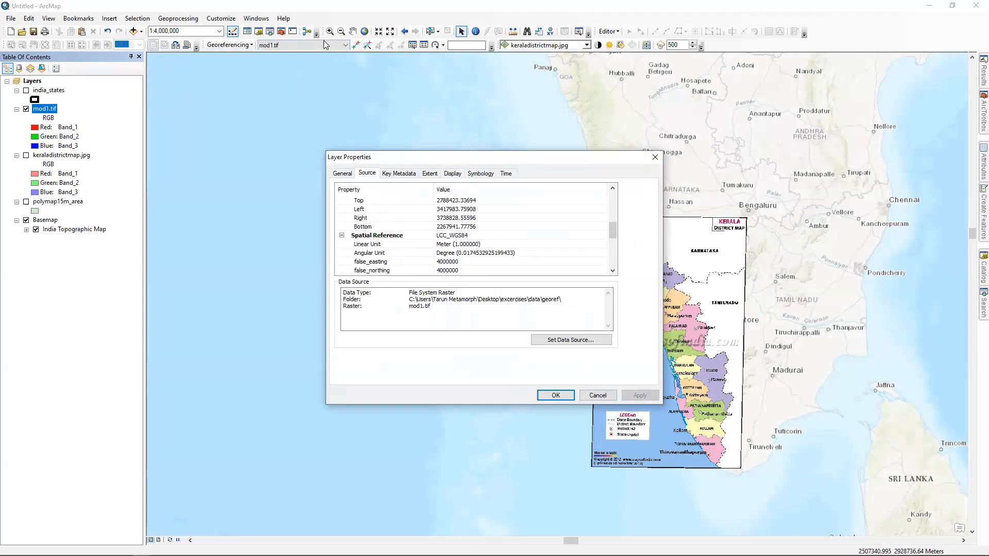
scroll(348, 45, "down", 2)
scroll(287, 41, "up", 1)
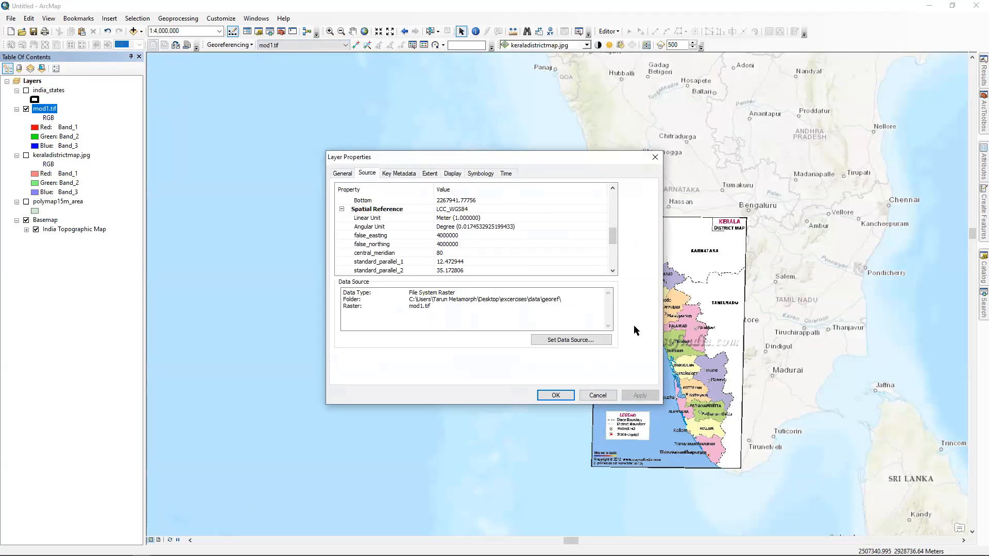
key("Left")
key("Left")
key("Left")
key("Left")
key("Left")
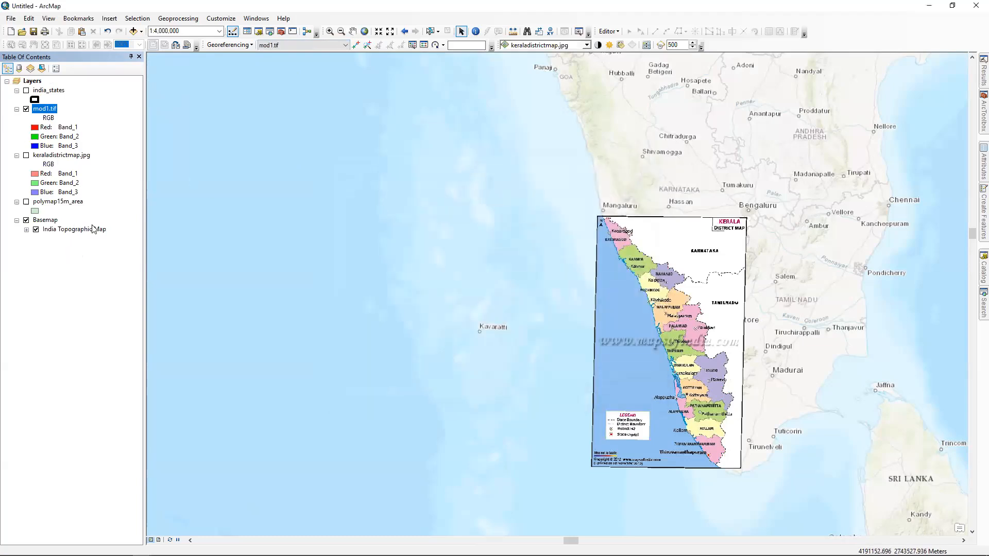
Search for "define projection" and open the Define Projection (Data Management) tool
key("ctrl+f")
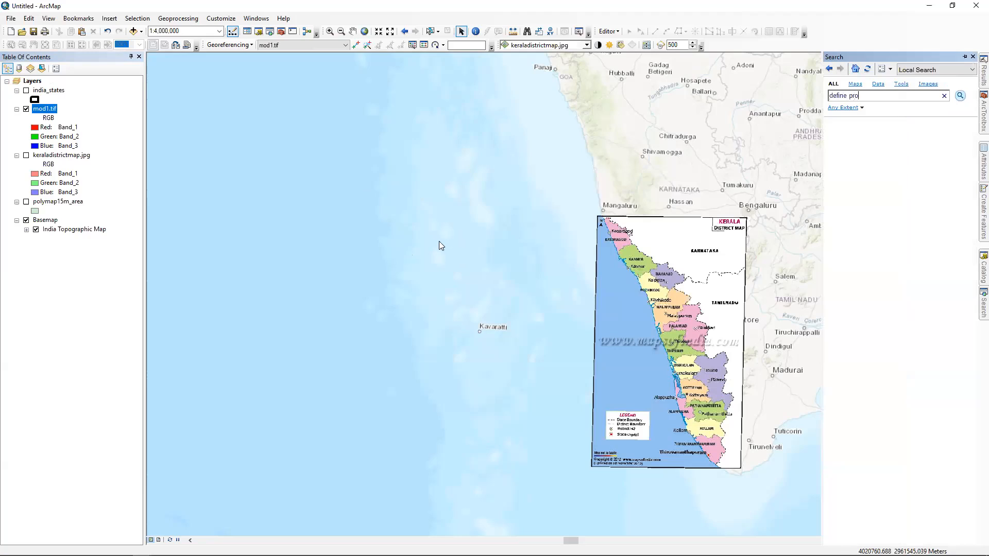
key("Return")
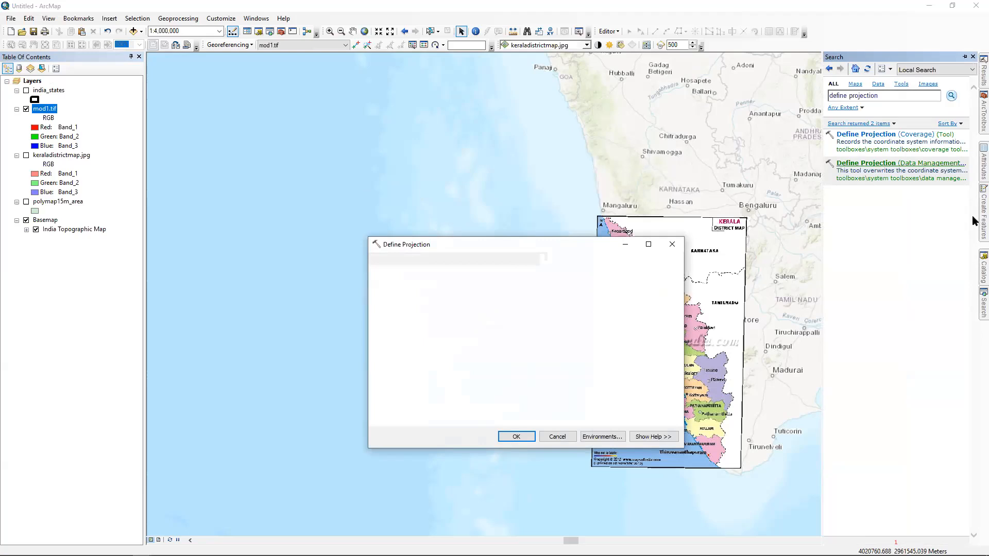
right_click(42, 107)
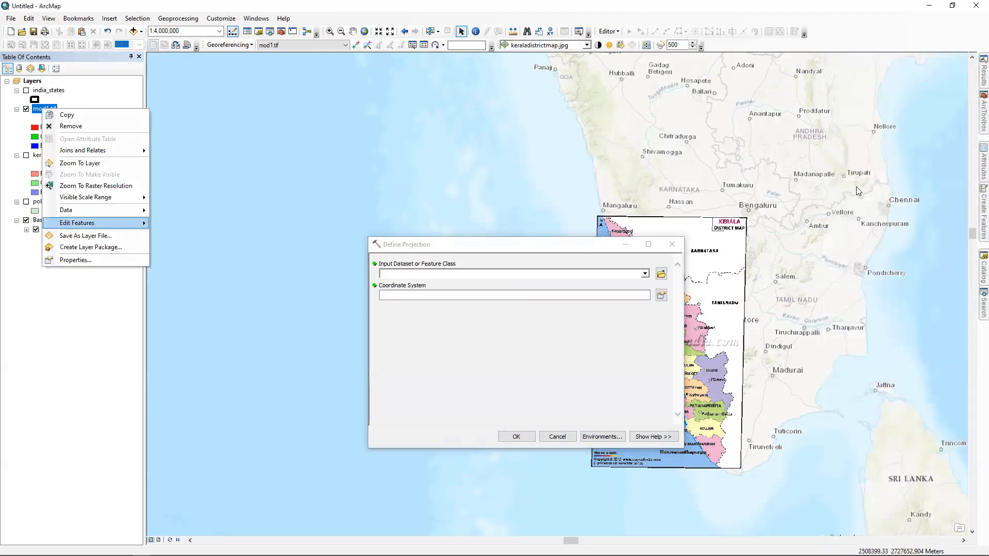
left_click(873, 157)
Check the spatial reference entry in the source properties of the mod1.tif layer, and close the properties
right_click(45, 111)
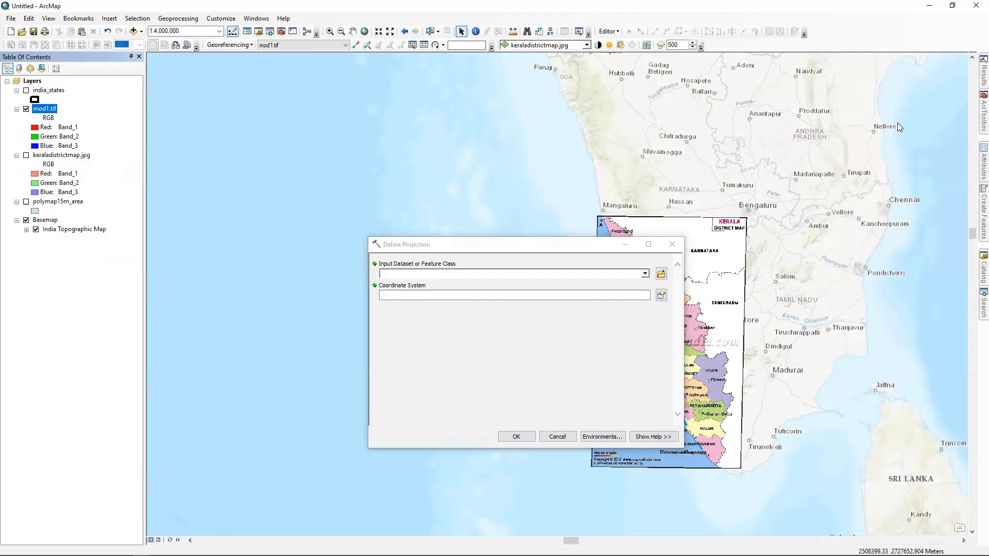
left_click(82, 263)
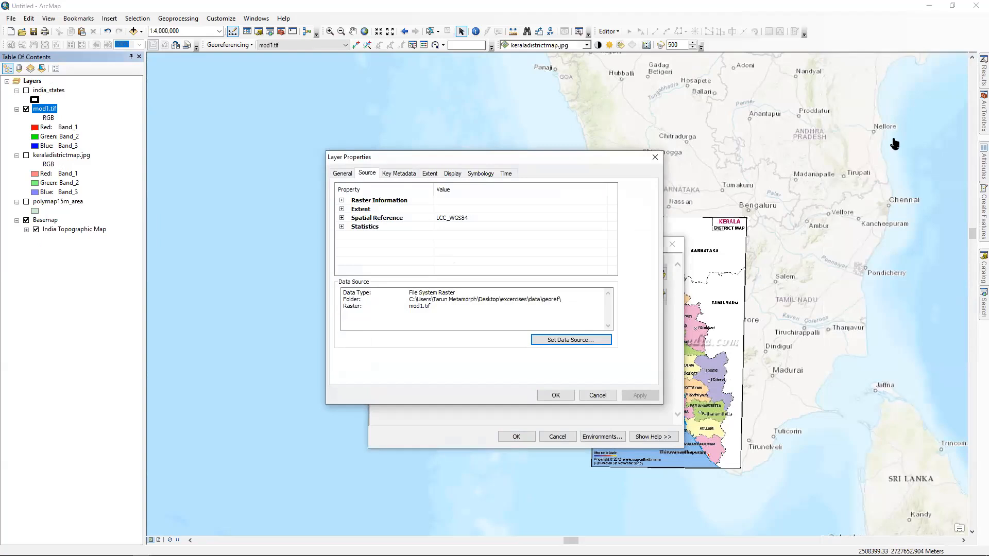
key("ctrl+Tab")
key("ctrl+Tab")
key("ctrl+Tab")
key("ctrl+shift+Tab")
key("ctrl+shift+Tab")
key("ctrl+shift+Tab")
key("ctrl+shift+Tab")
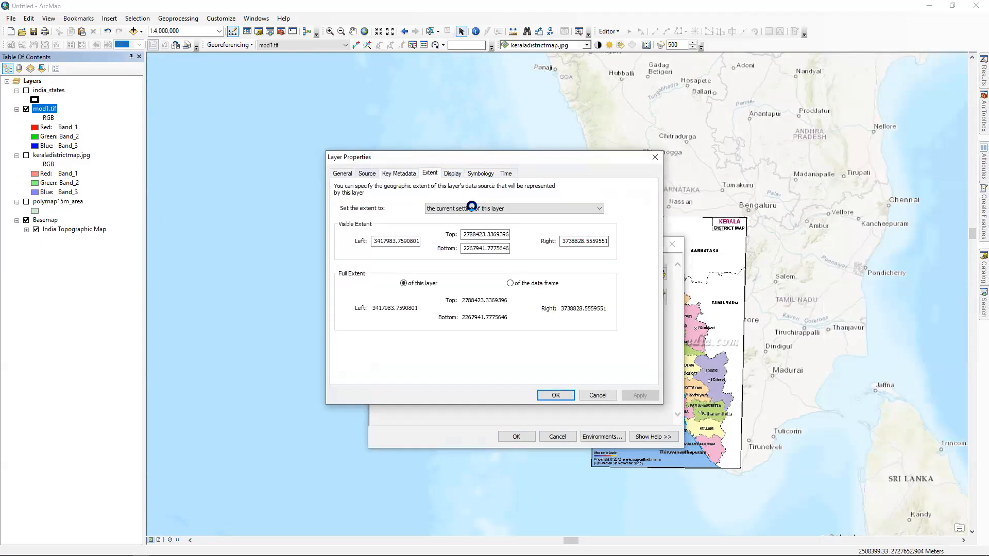
key("ctrl+Tab")
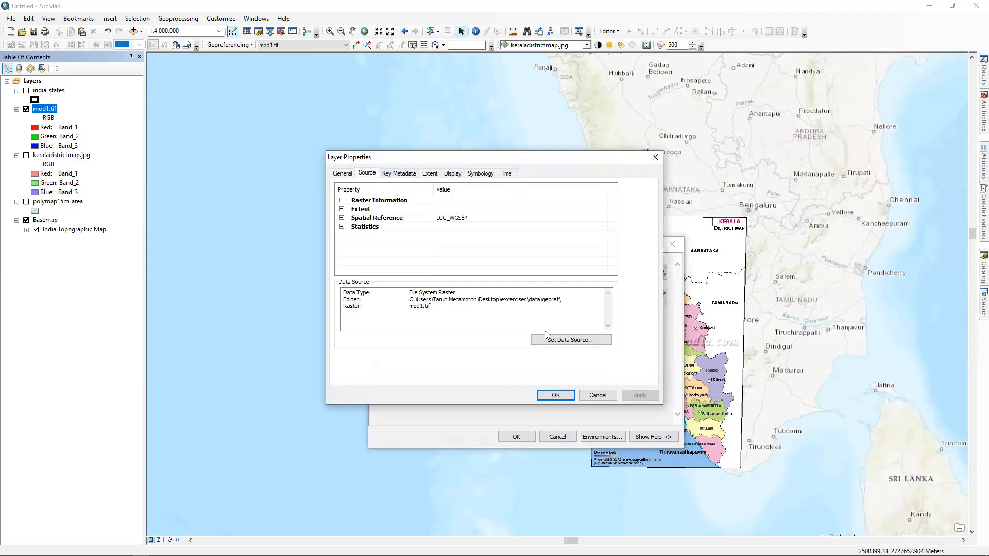
key("Down")
key("Down")
key("Down")
key("Down")
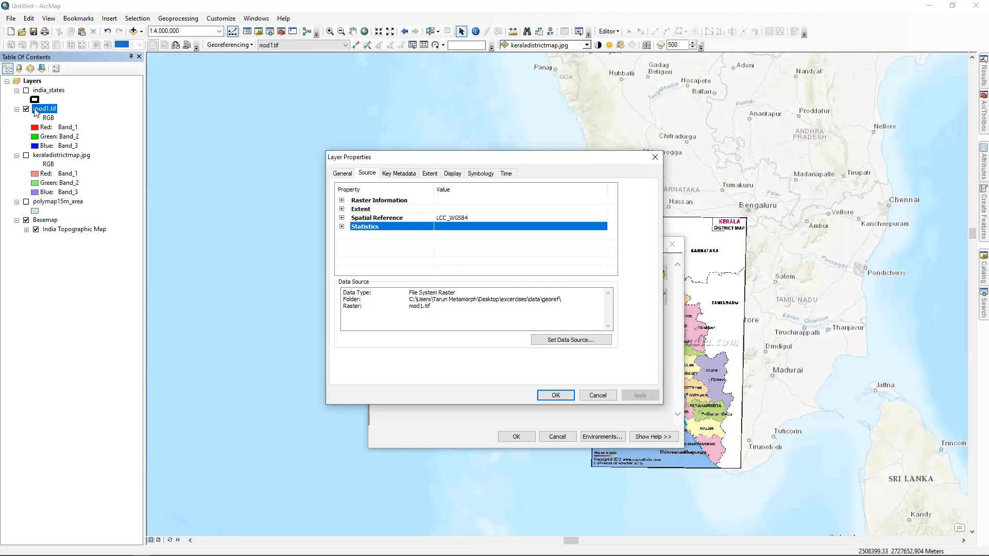
key("Up")
key("Escape")
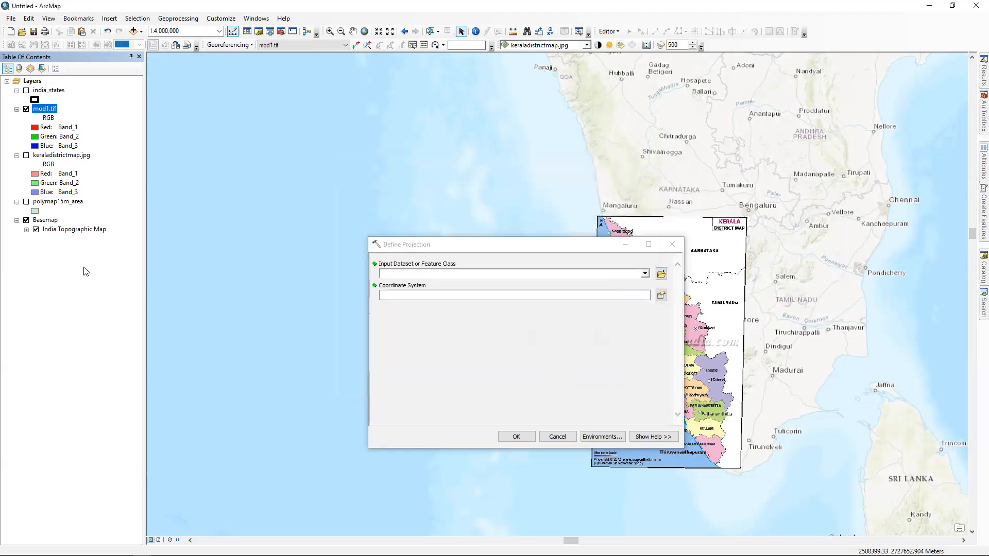
Review the projected and geographic coordinate system details in the source properties of the polymap15m_area layer
right_click(48, 201)
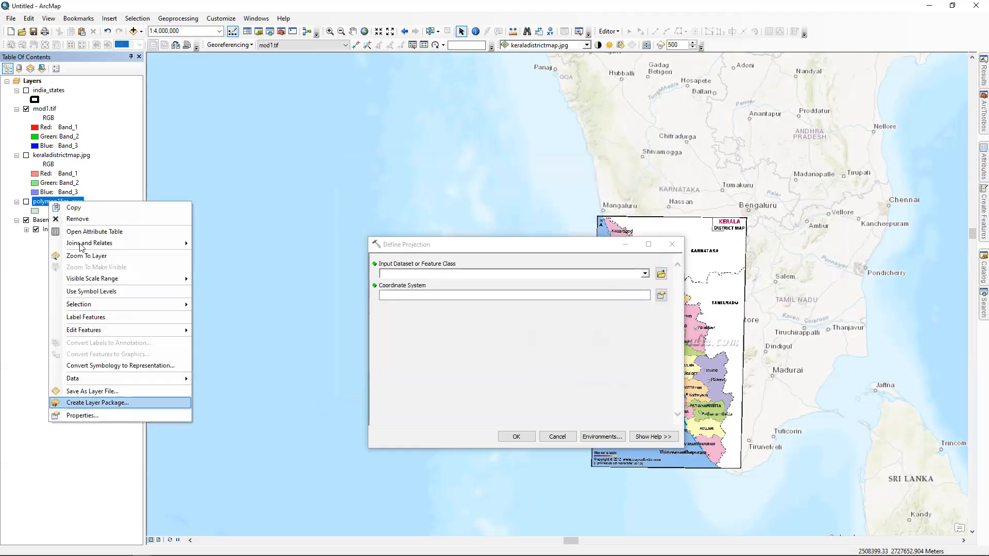
left_click(78, 415)
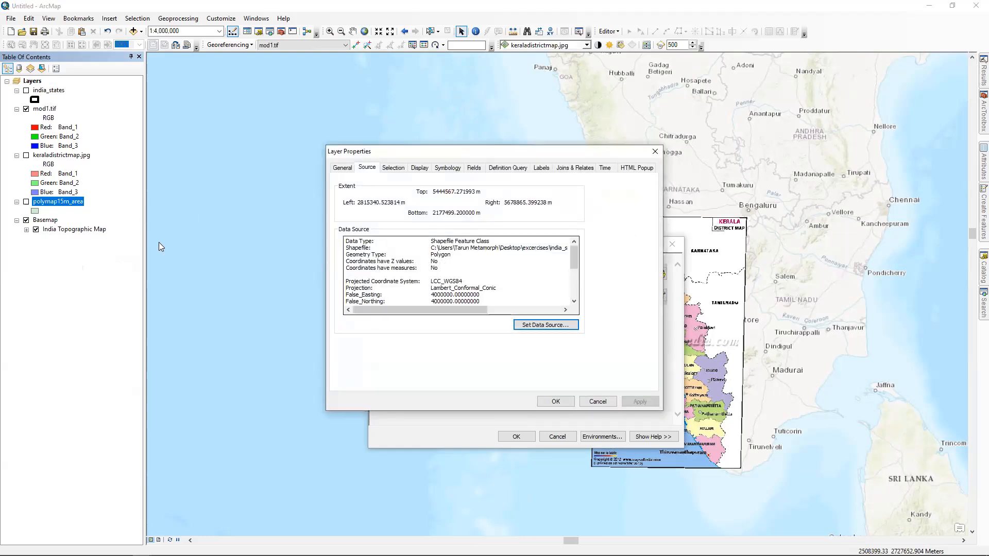
left_click(458, 273)
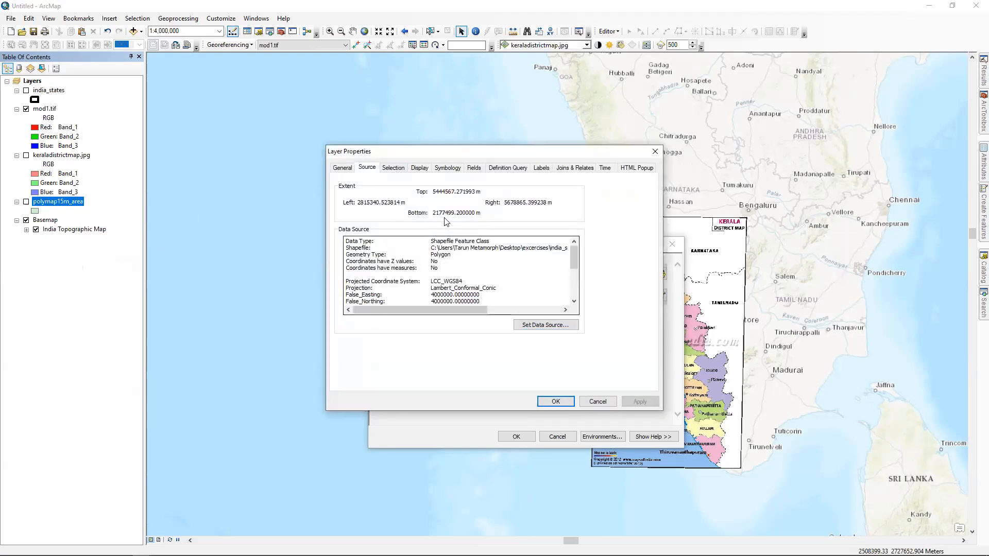
mouse_move(574, 258)
left_mouse_down()
mouse_move(574, 286)
mouse_move(573, 258)
left_mouse_up()
left_click(393, 168)
left_click(377, 170)
scroll(361, 172, "down", 4)
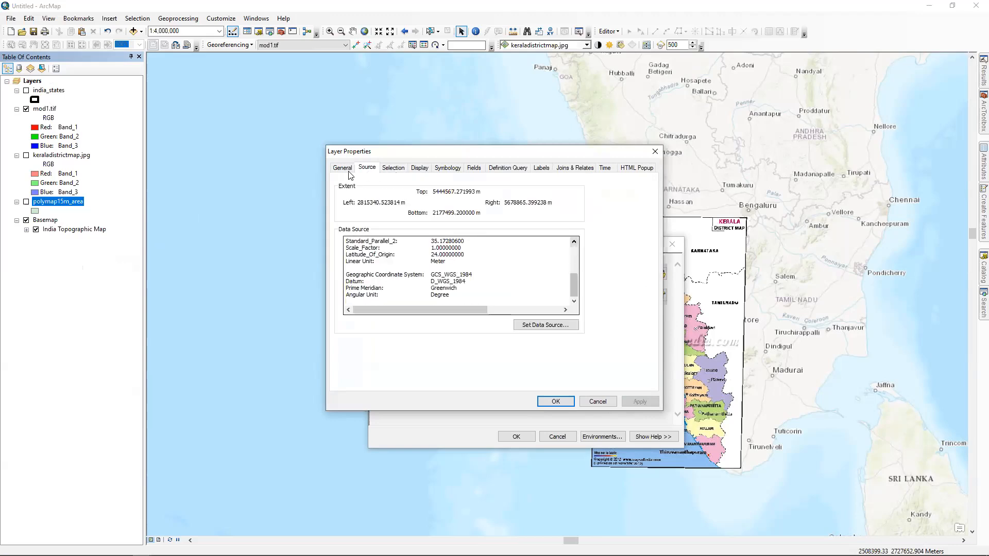
scroll(440, 215, "up", 2)
scroll(450, 218, "down", 2)
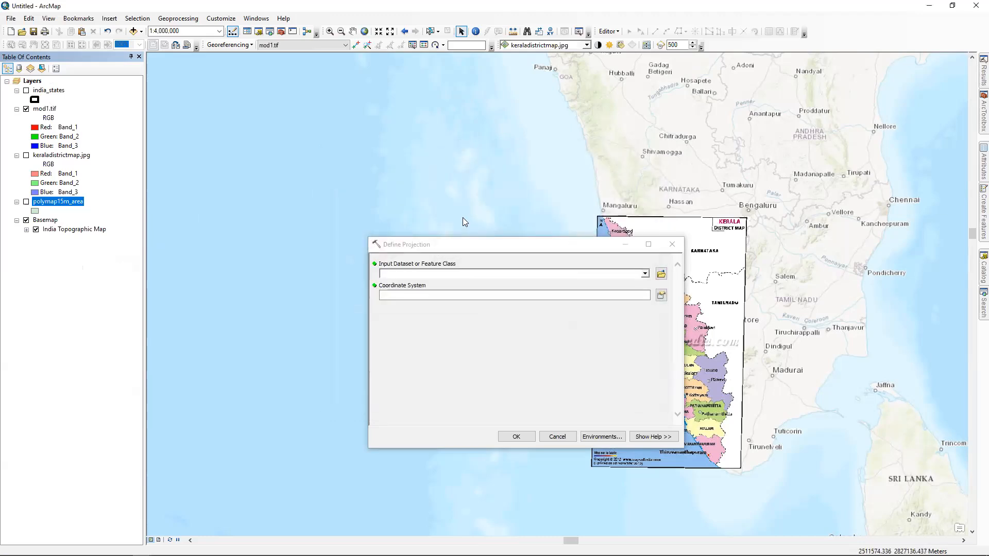
Inspect the projection parameters and datum of mod1.tif for comparison with those of polymap15m_area
right_click(42, 108)
left_click(73, 261)
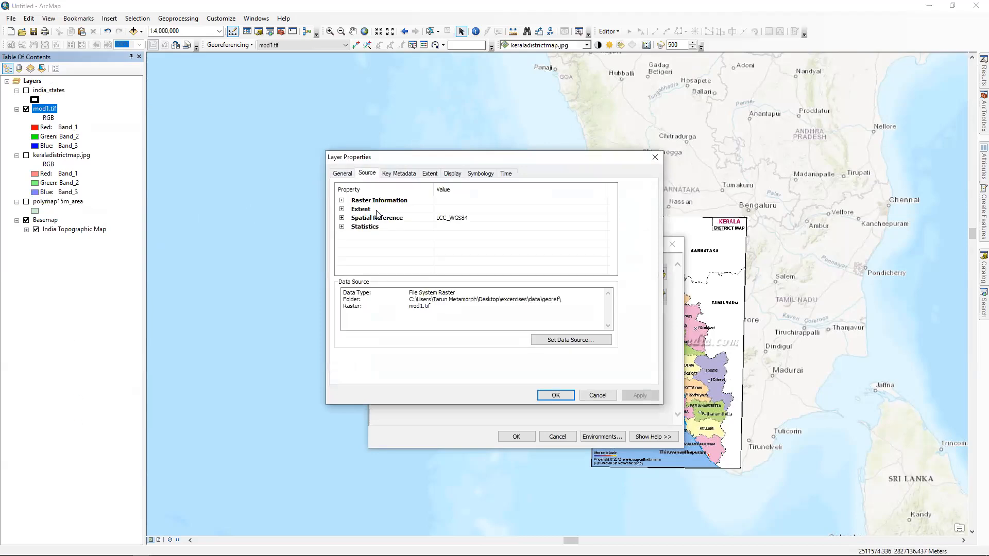
scroll(370, 257, "down", 2)
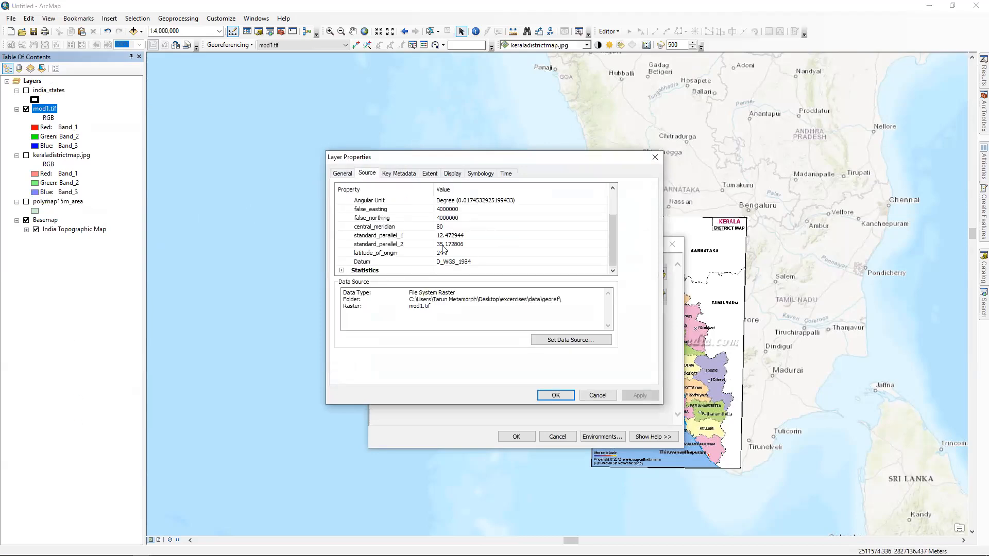
scroll(442, 249, "up", 2)
key("Return")
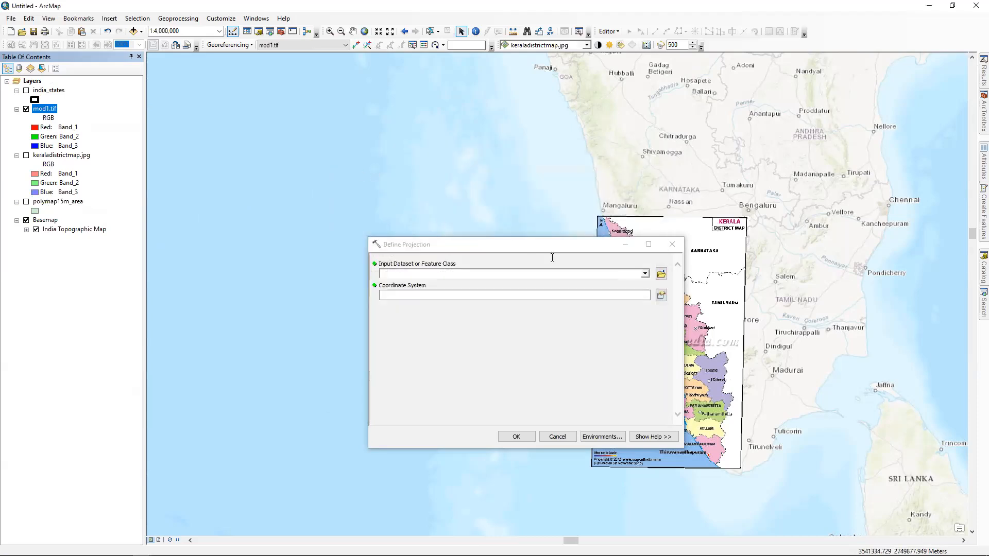
Choose mod1.tif as the Define Projection input, examine its coordinate system properties, and close the tool without running it
left_click(578, 276)
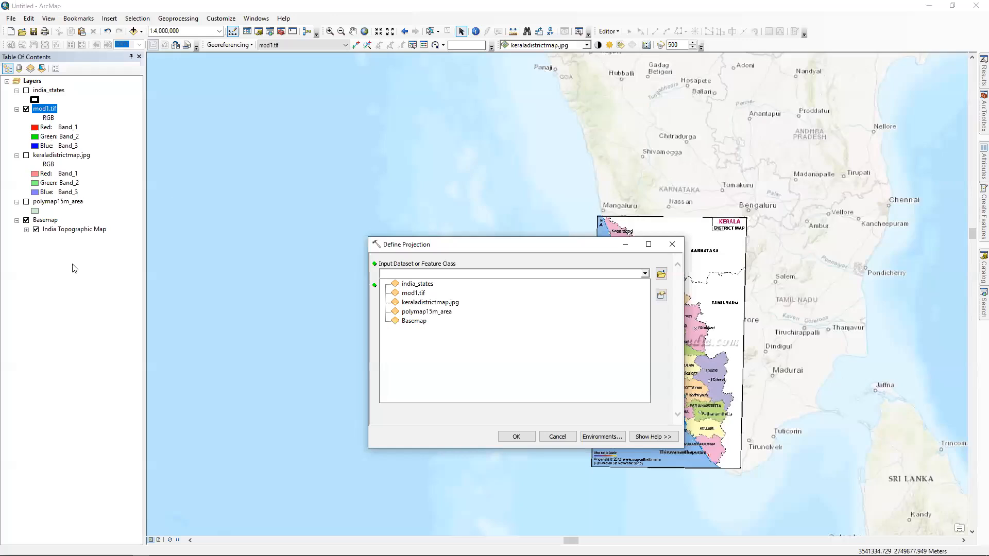
left_click(413, 292)
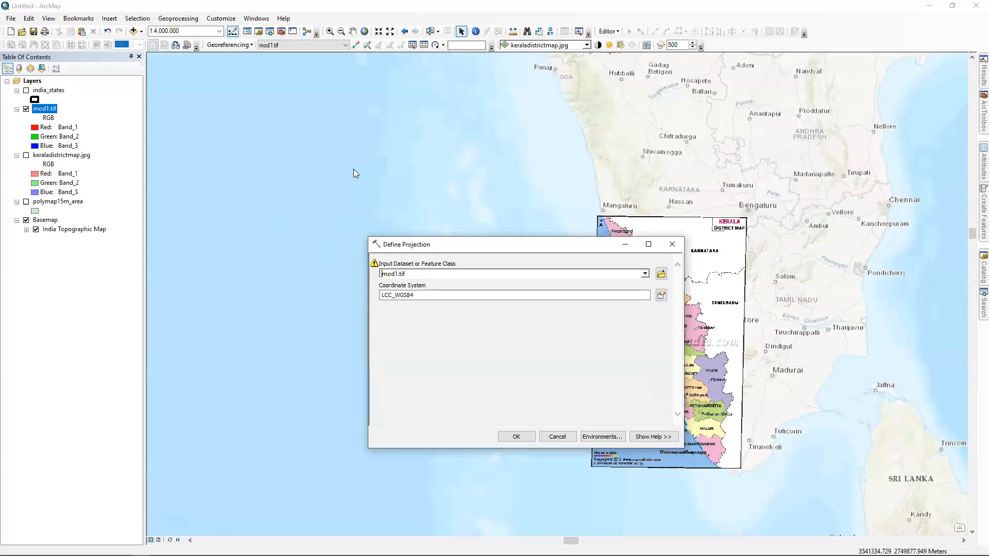
left_click(662, 295)
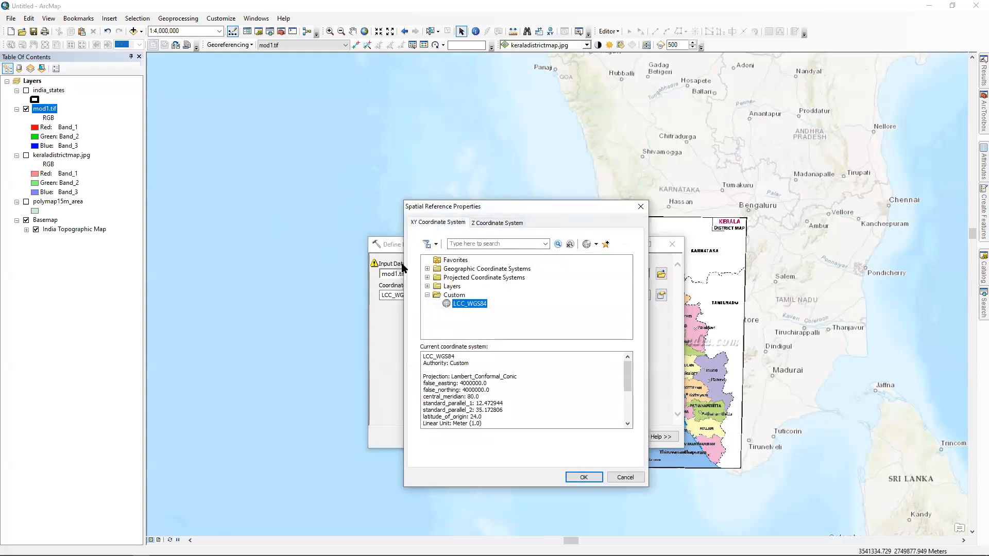
left_click(671, 244)
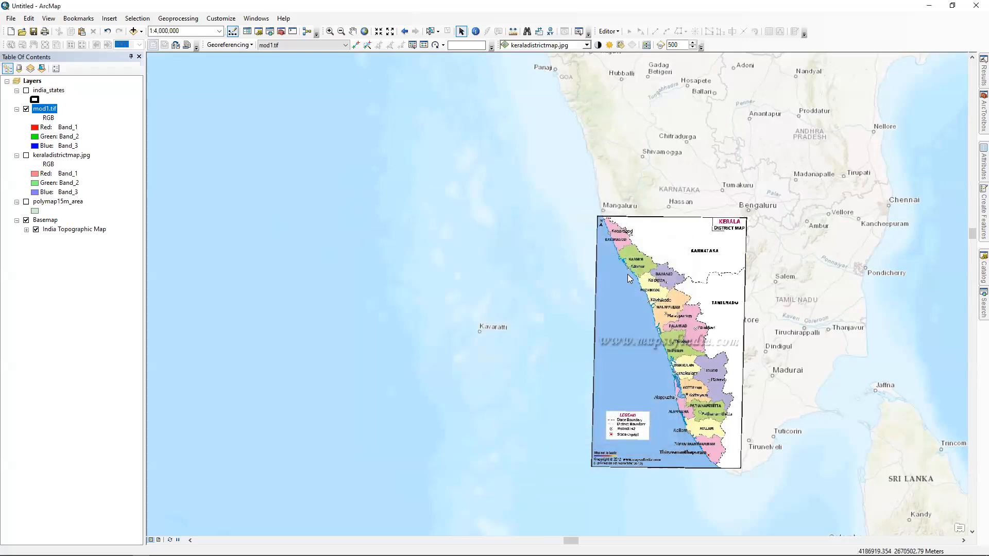
Search for "project" and open the Project tool to view its parameters, closing it without running it
key("ctrl+a")
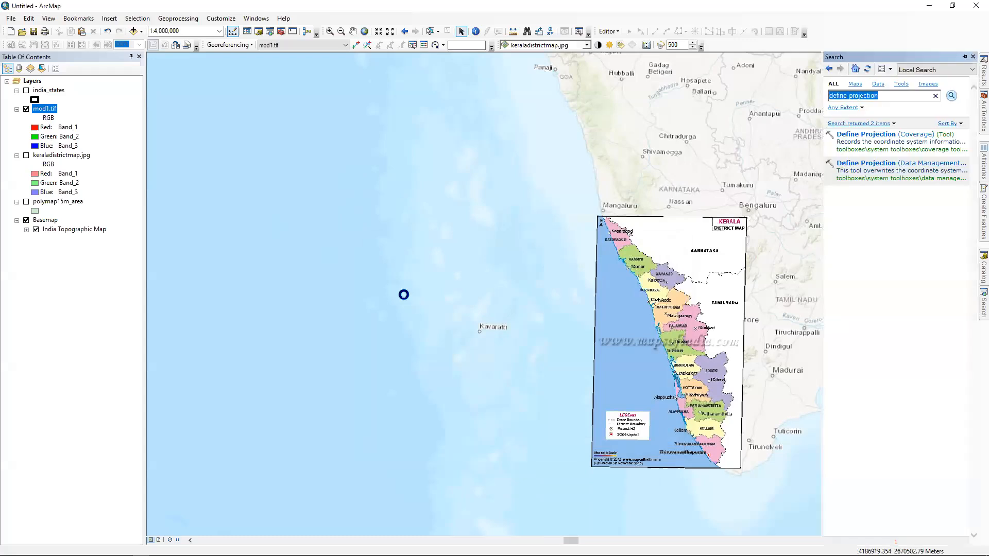
key("BackSpace")
type("project")
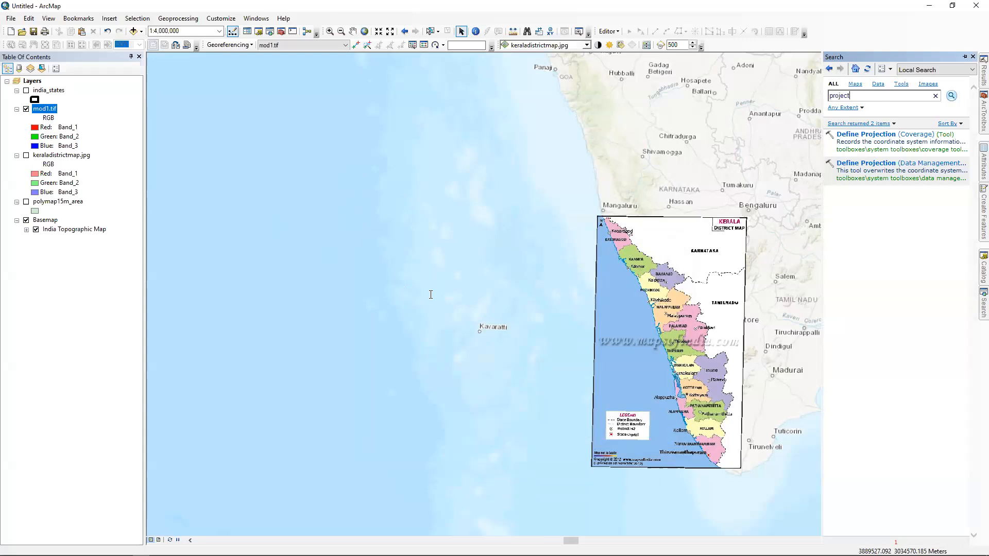
key("Return")
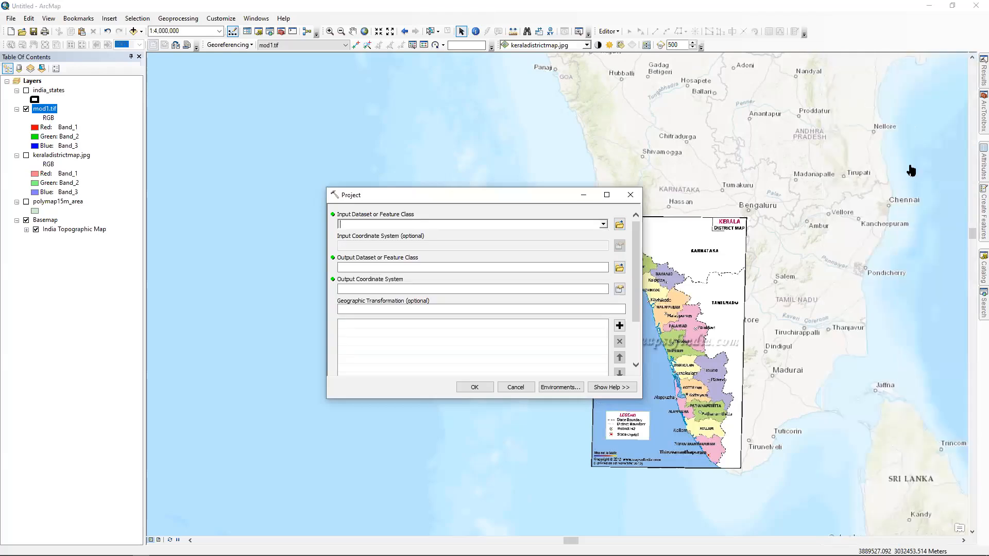
key("Escape")
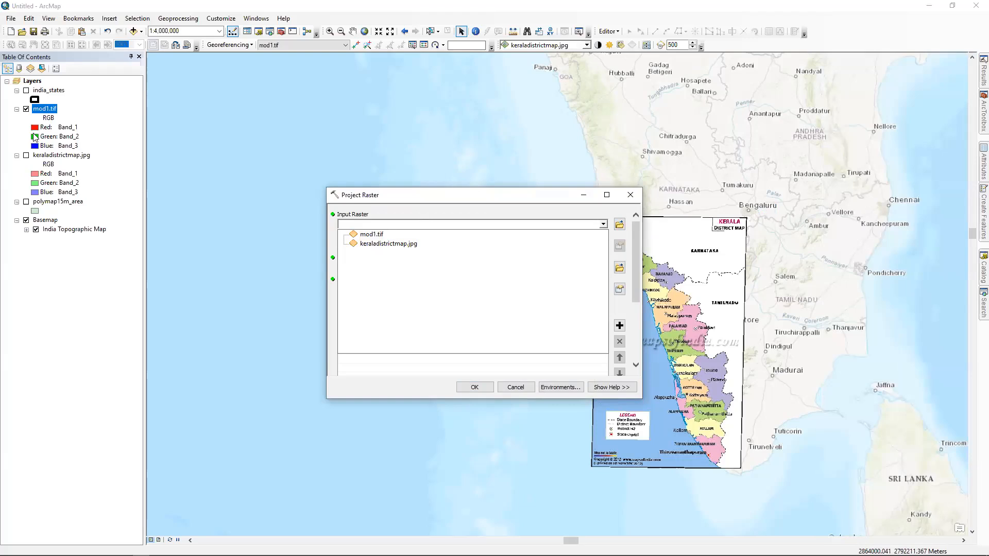
Set mod1.tif as the Project Raster input and browse the georef and data folders for the output raster dataset's location
left_click(372, 235)
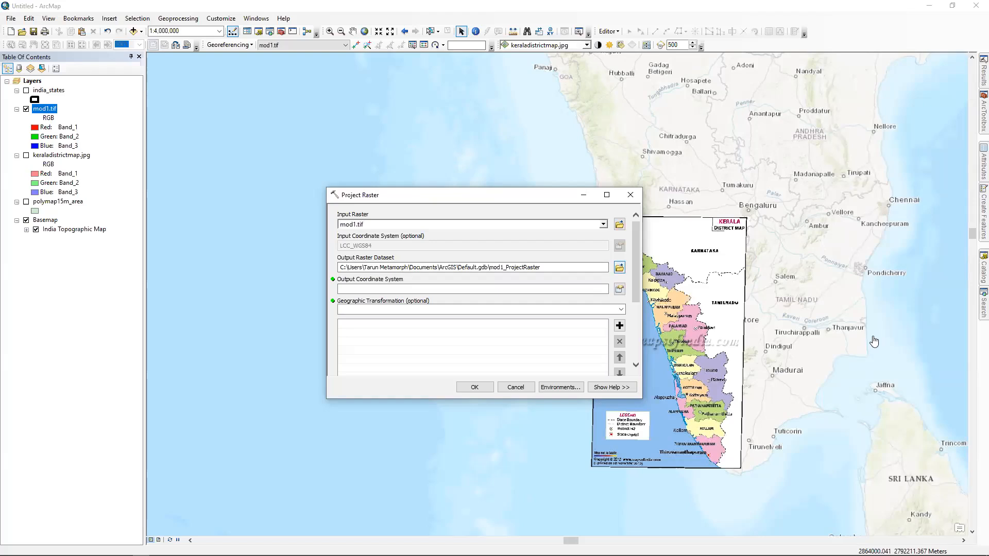
left_click(620, 267)
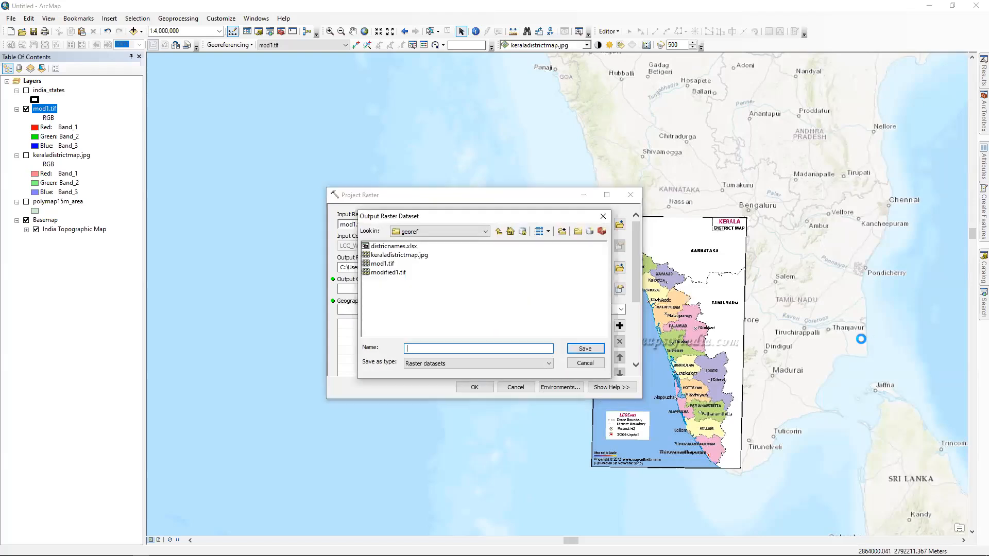
left_click(498, 232)
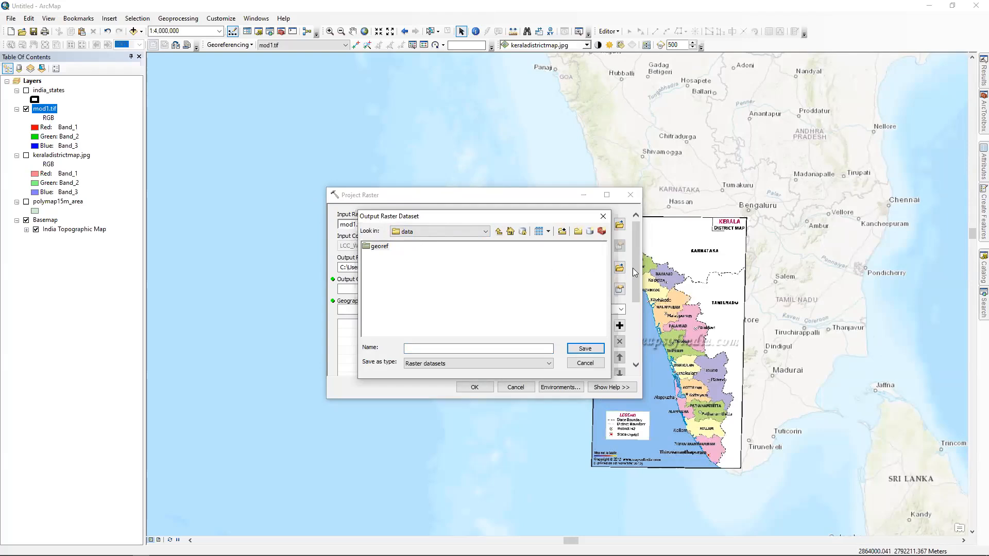
left_click_drag(502, 216, 487, 237)
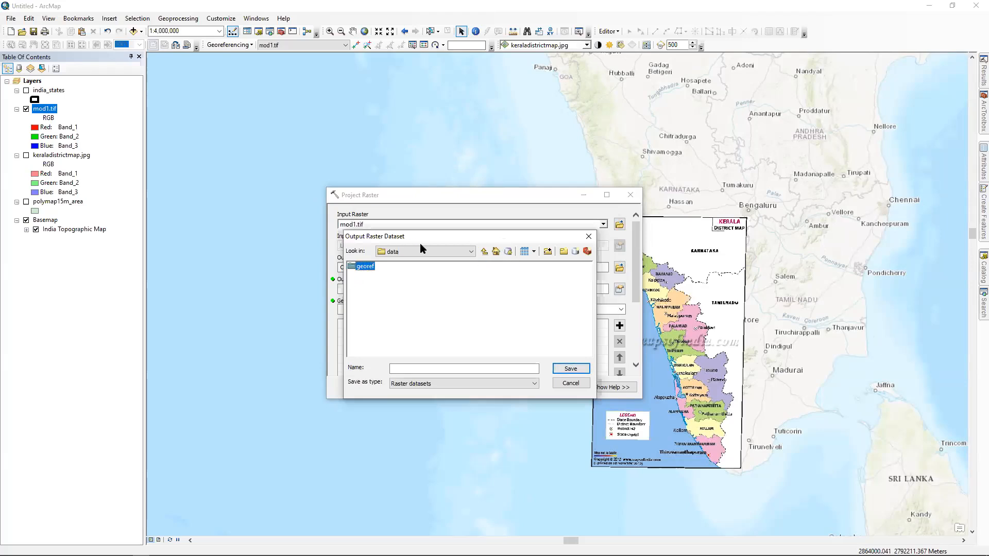
key("Return")
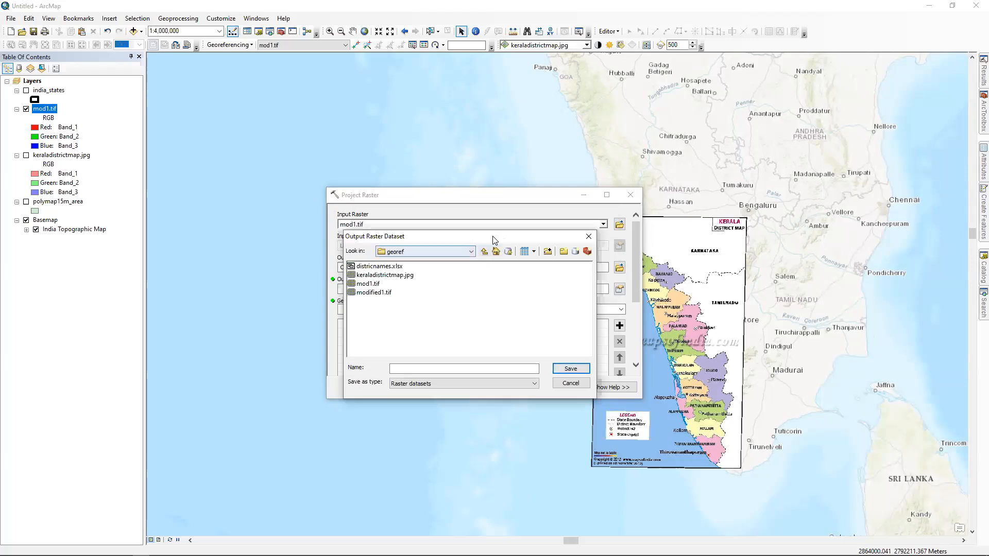
left_click(485, 251)
left_click(587, 313)
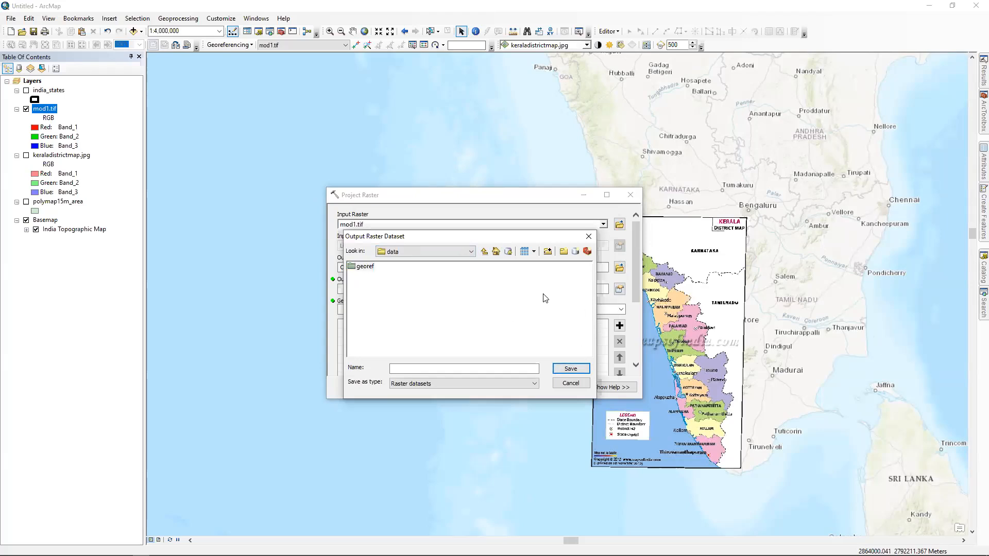
left_click_drag(591, 240, 547, 280)
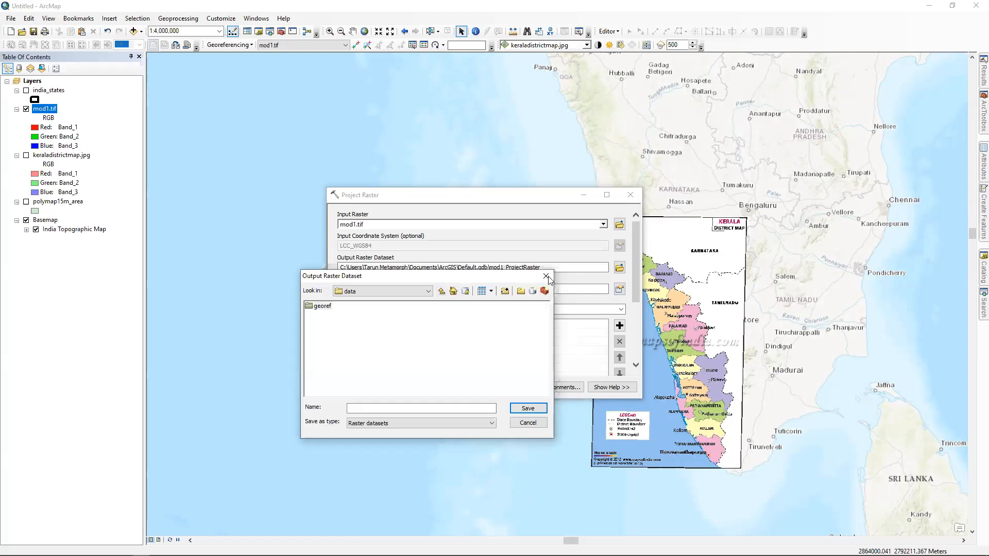
Save the projected output raster as test1 in the georef folder
key("Return")
key("Tab")
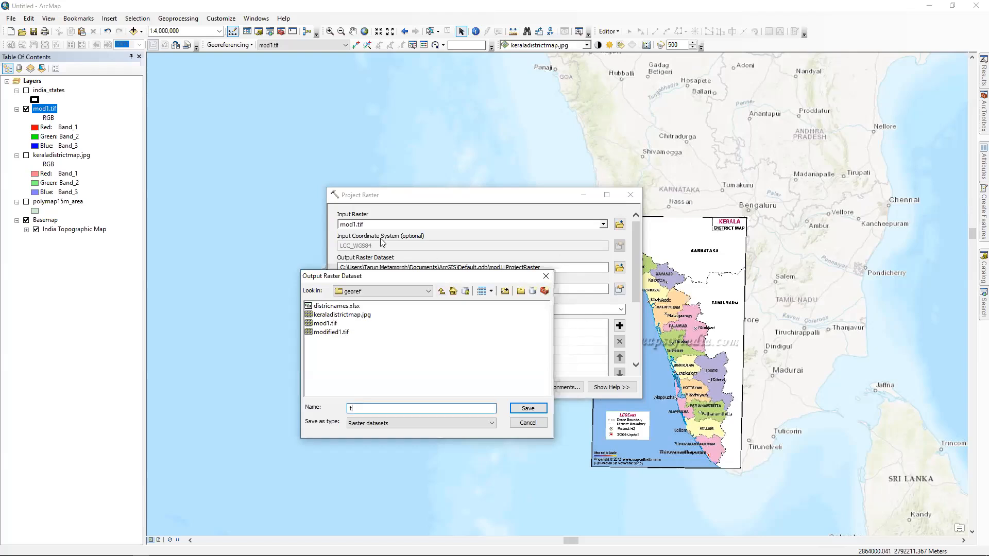
key("Return")
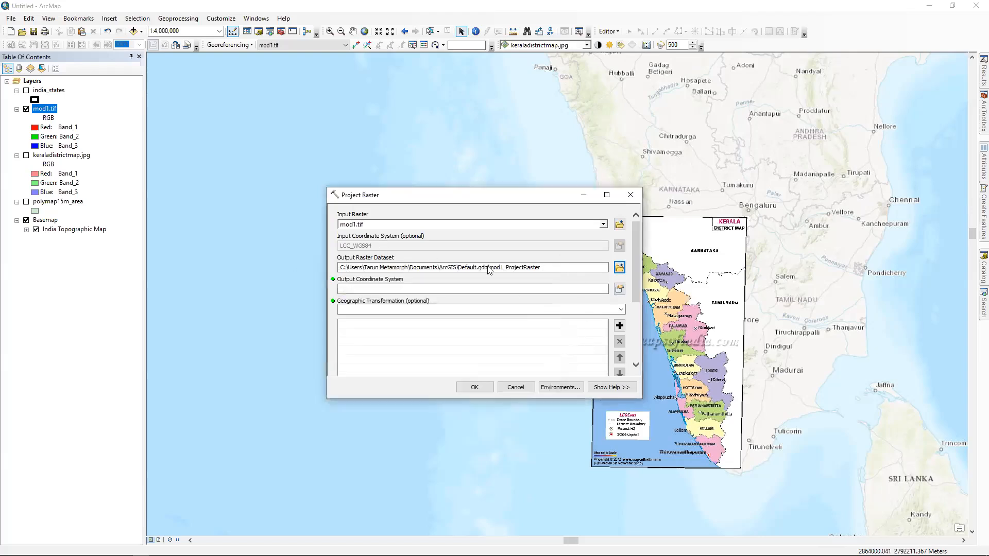
Set the output coordinate system to the projected system WGS 1984 UTM Zone 43N
left_click(619, 289)
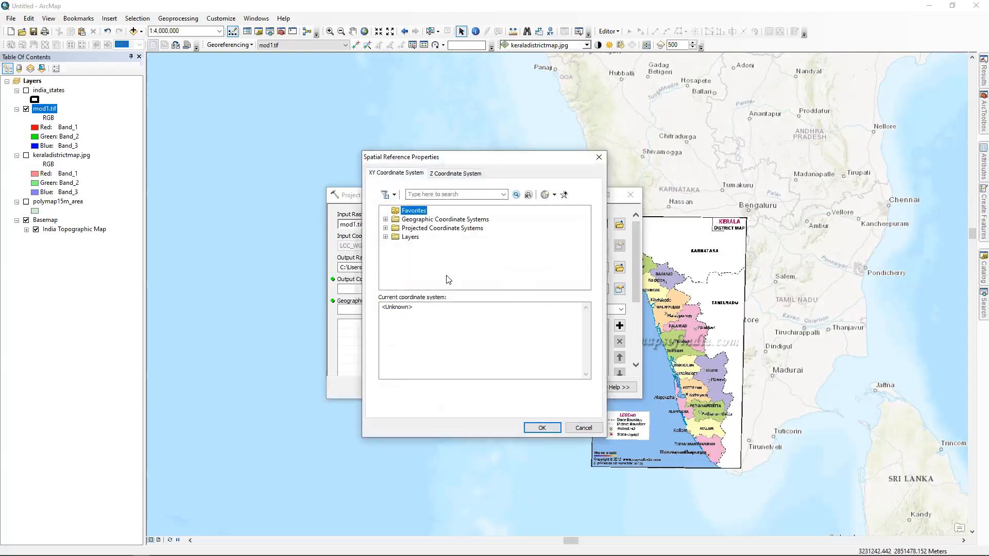
double_click(425, 229)
scroll(617, 373, "down", 2)
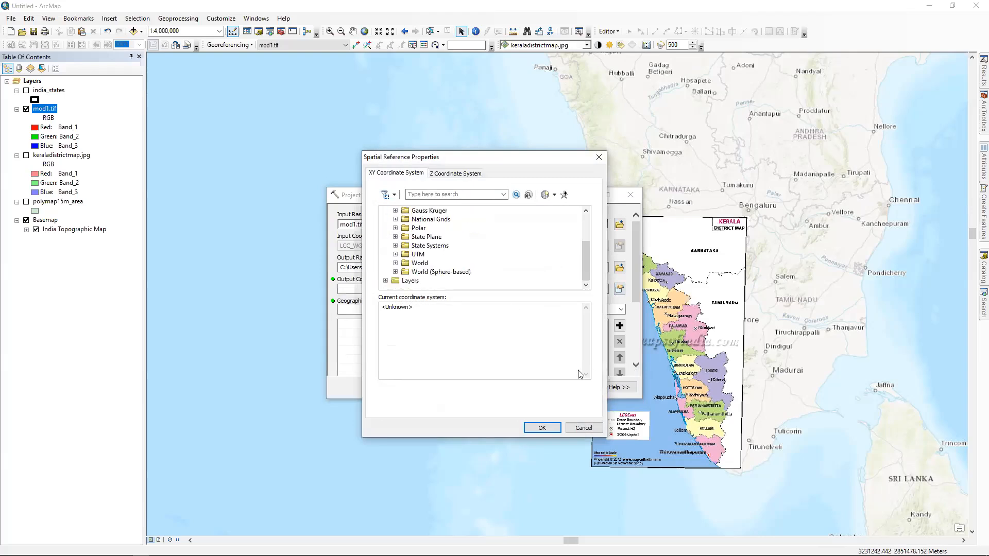
left_click(395, 255)
scroll(404, 255, "down", 3)
left_click(405, 255)
scroll(405, 255, "down", 1)
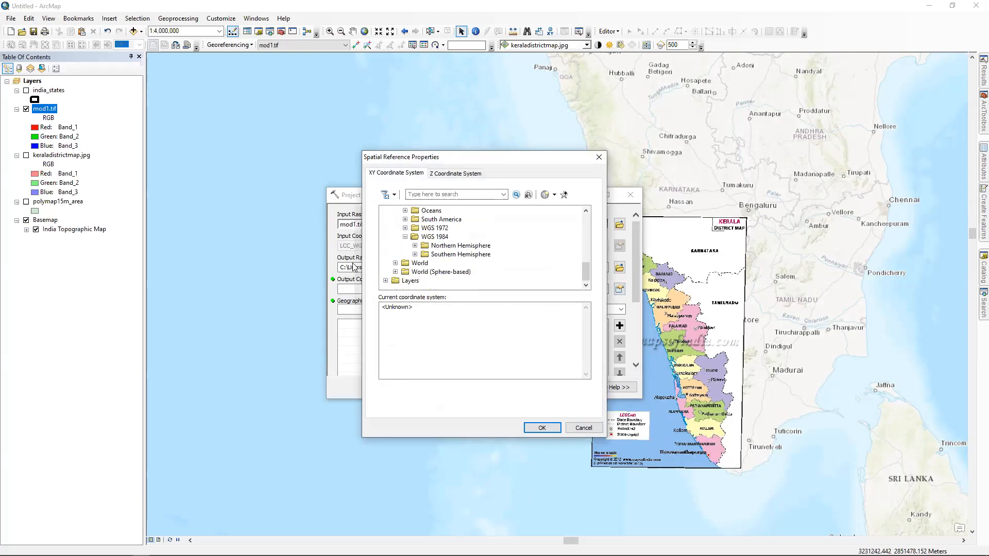
double_click(461, 246)
scroll(493, 260, "down", 10)
scroll(367, 266, "down", 8)
left_click(474, 263)
key("Return")
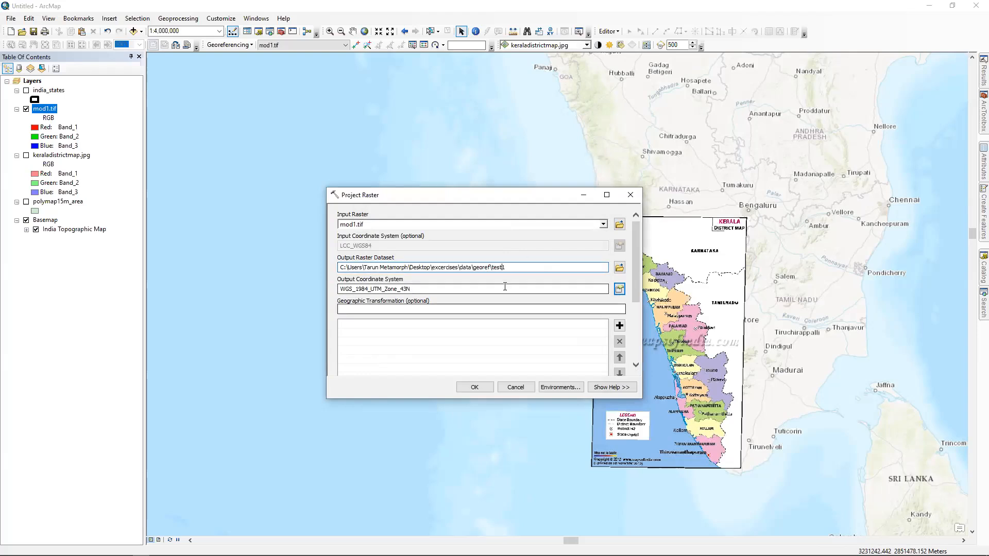
Run Project Raster on mod1.tif and add the test1 raster from the georef folder to the map
scroll(440, 231, "down", 5)
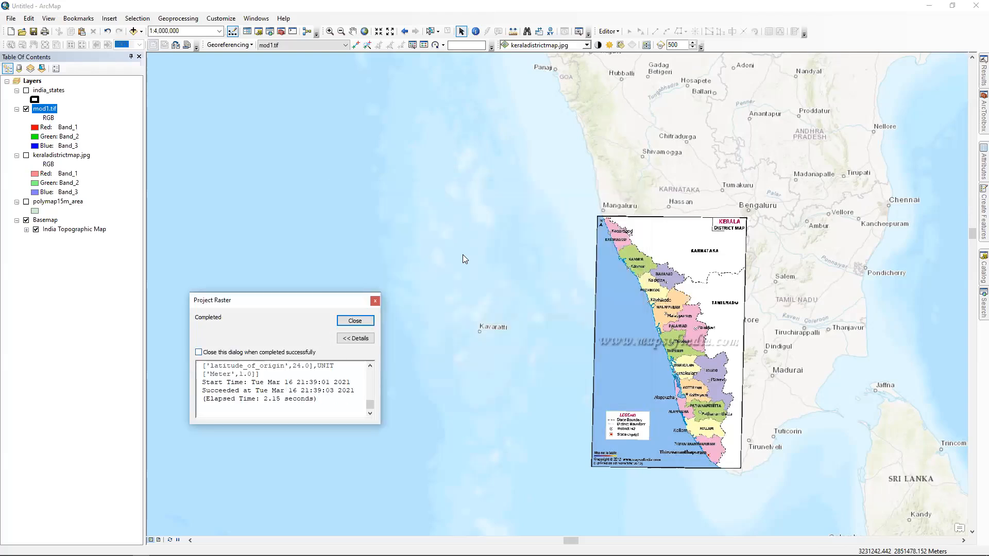
key("Return")
key("ctrl+t")
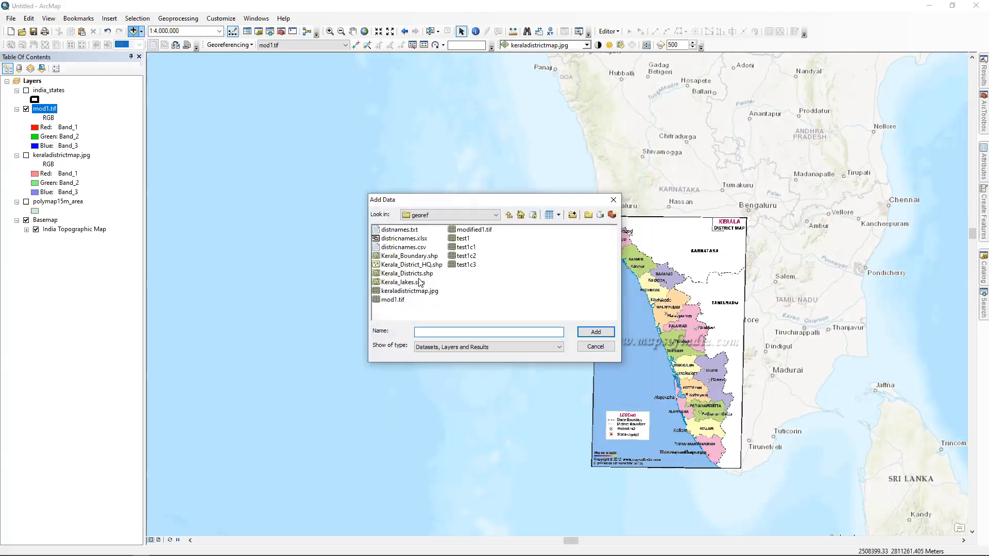
left_click(463, 238)
left_click(595, 332)
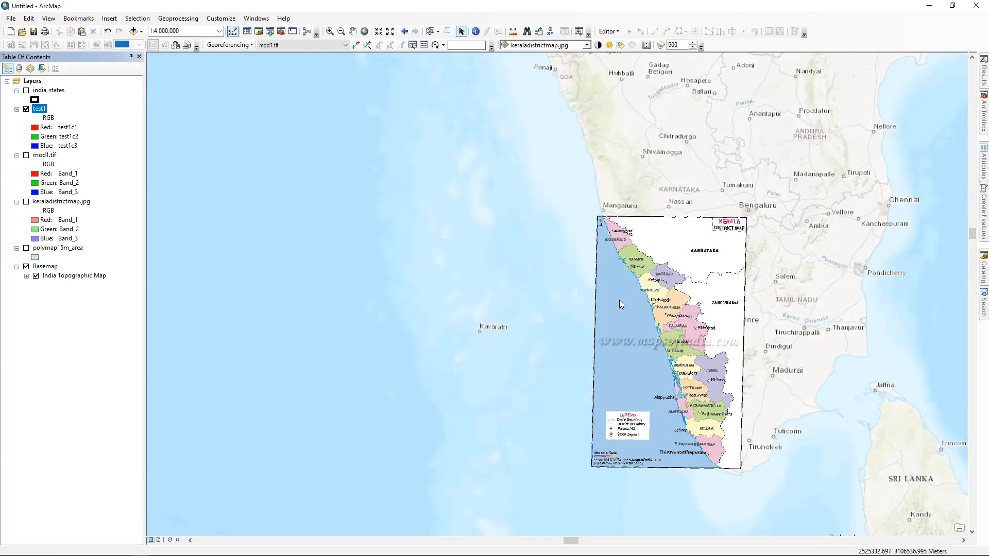
Examine the source properties and spatial reference of the test1 layer
key("shift+F10")
key("Up")
key("Return")
scroll(610, 354, "down", 2)
scroll(469, 322, "up", 2)
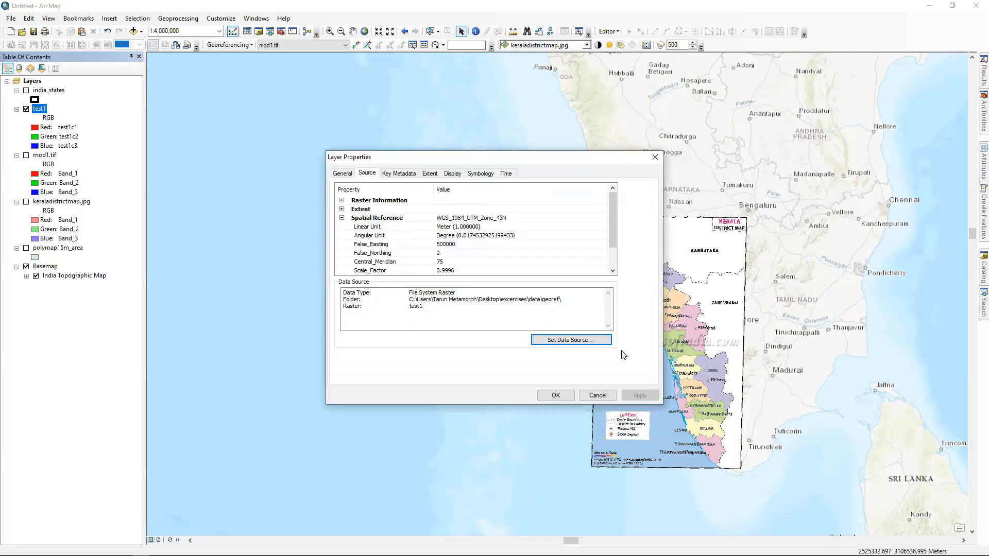
scroll(635, 356, "down", 1)
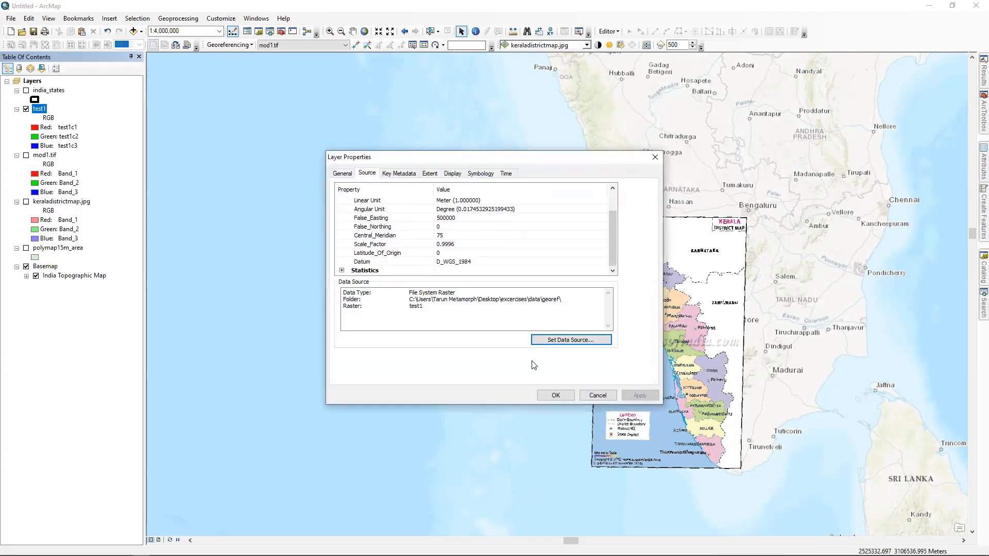
scroll(415, 306, "up", 1)
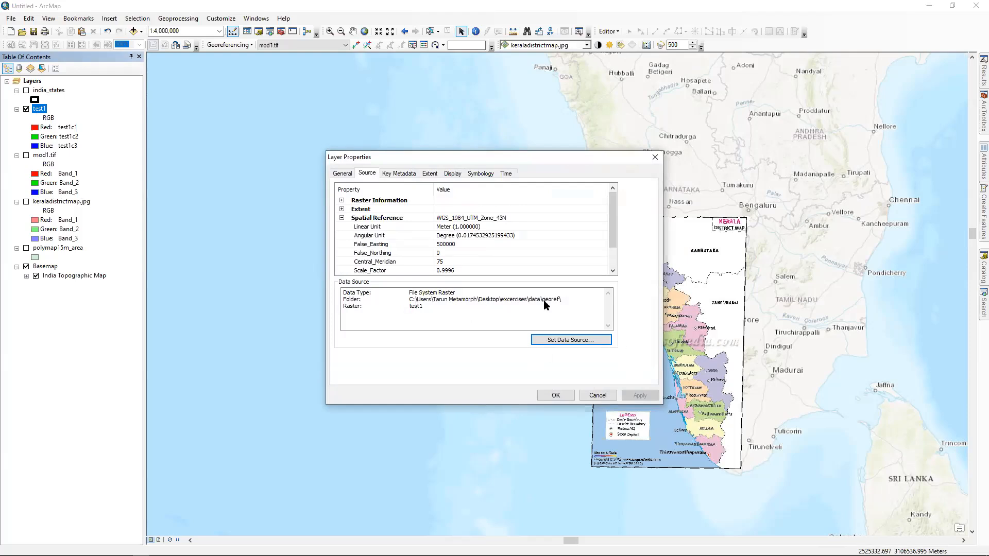
left_click(655, 157)
Remove the test1 layer from the map and add the test1 raster again
right_click(39, 109)
left_click(58, 131)
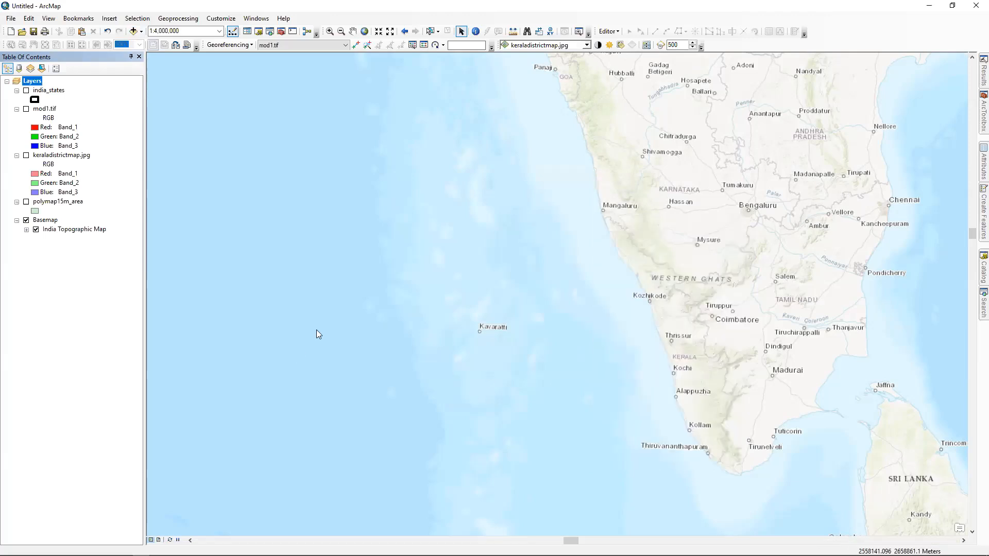
type("test1")
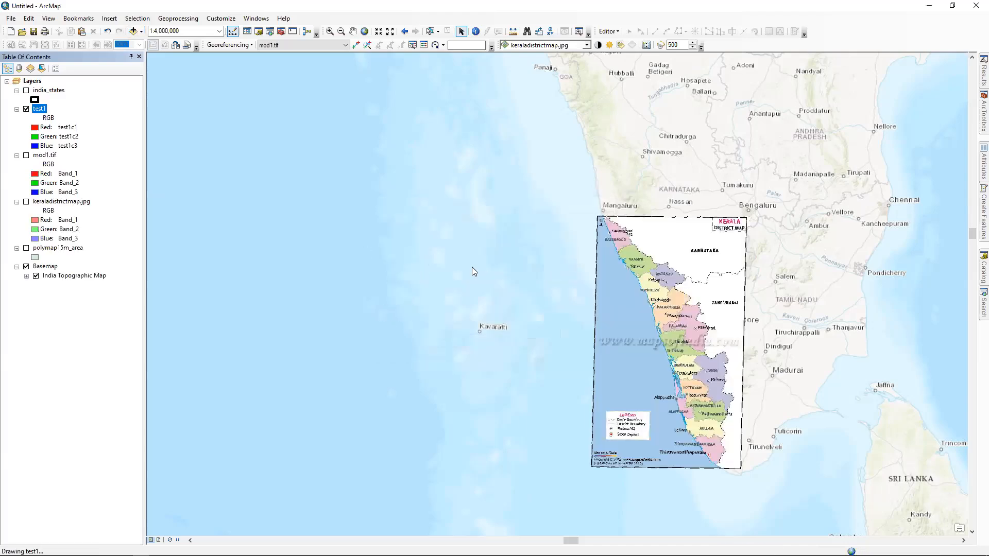
Review the coordinate system, units, false easting and false northing in the properties of the re-added test1 layer
right_click(39, 108)
left_click(72, 261)
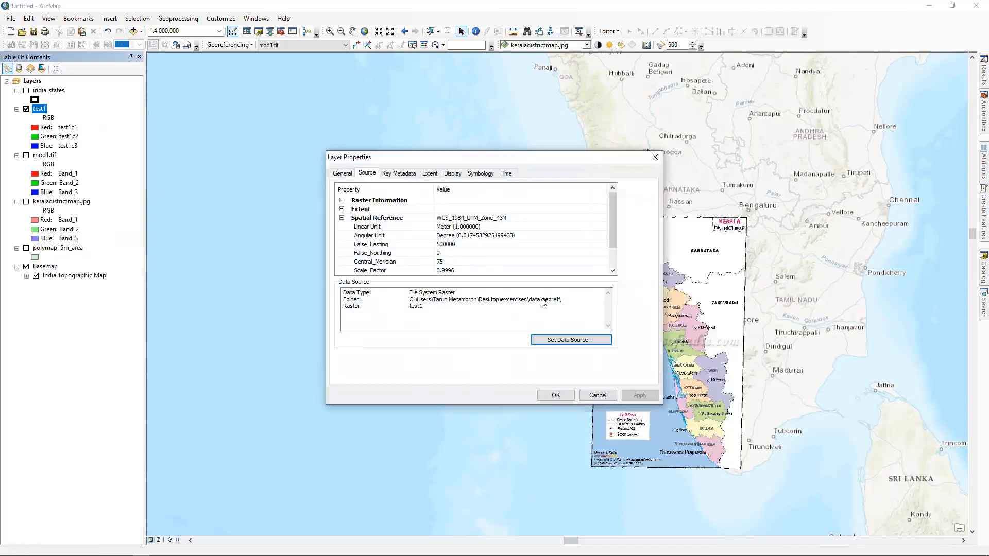
scroll(574, 333, "down", 1)
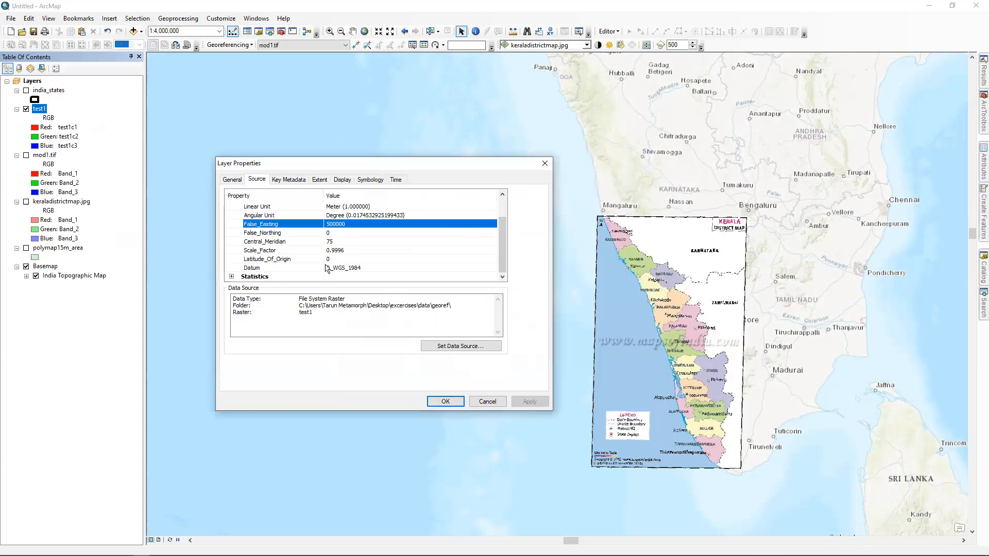
scroll(26, 157, "up", 1)
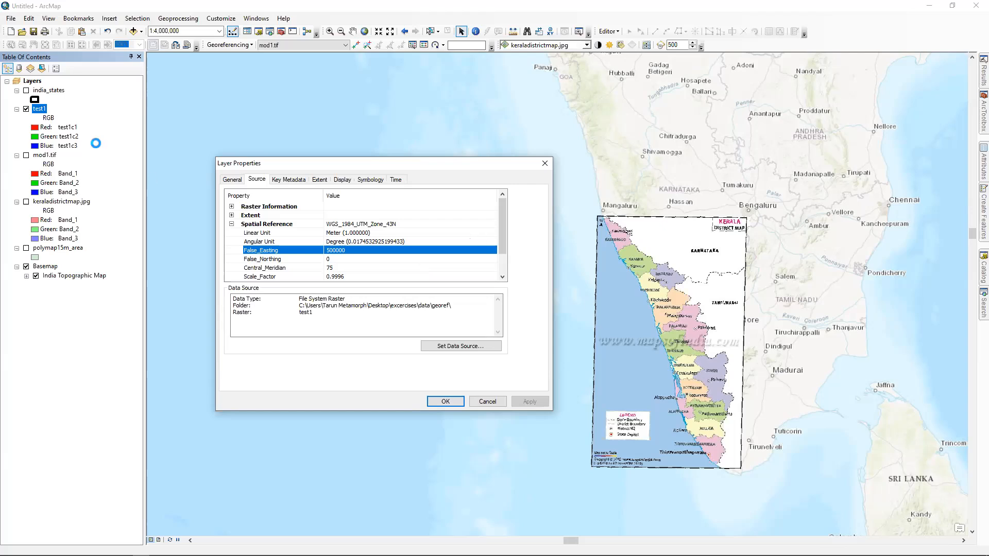
key("Down")
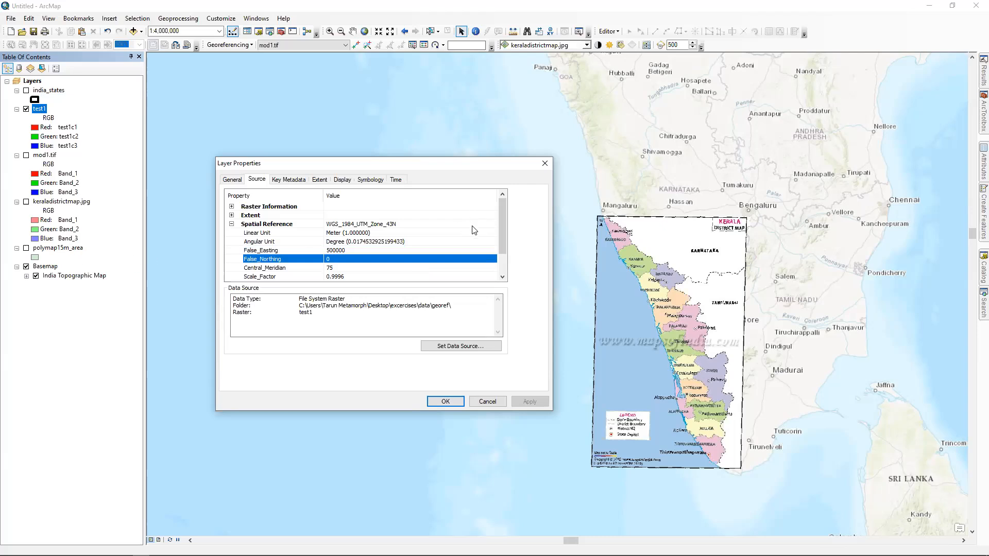
Review the central meridian, scale factor, latitude of origin and datum of test1, and close its properties
scroll(375, 223, "down", 1)
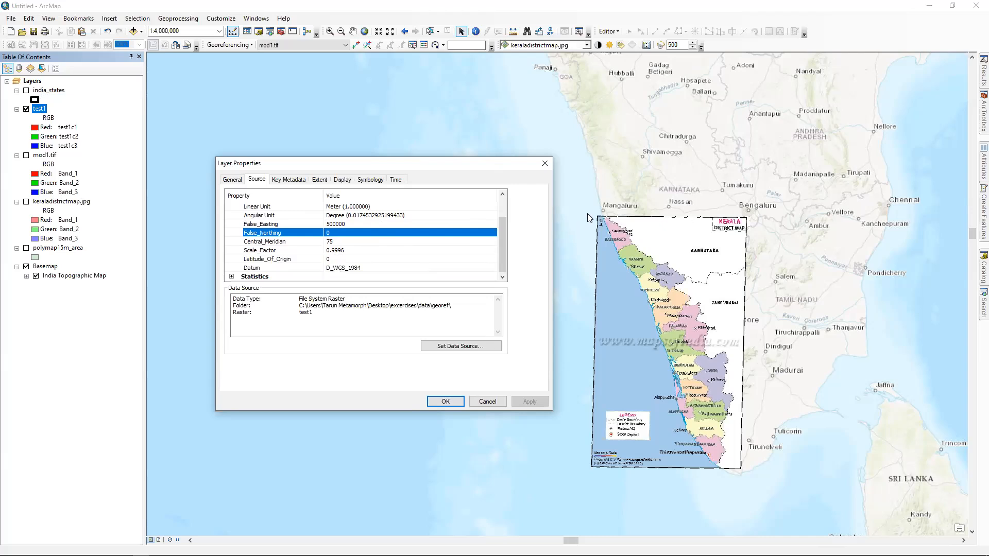
key("Tab")
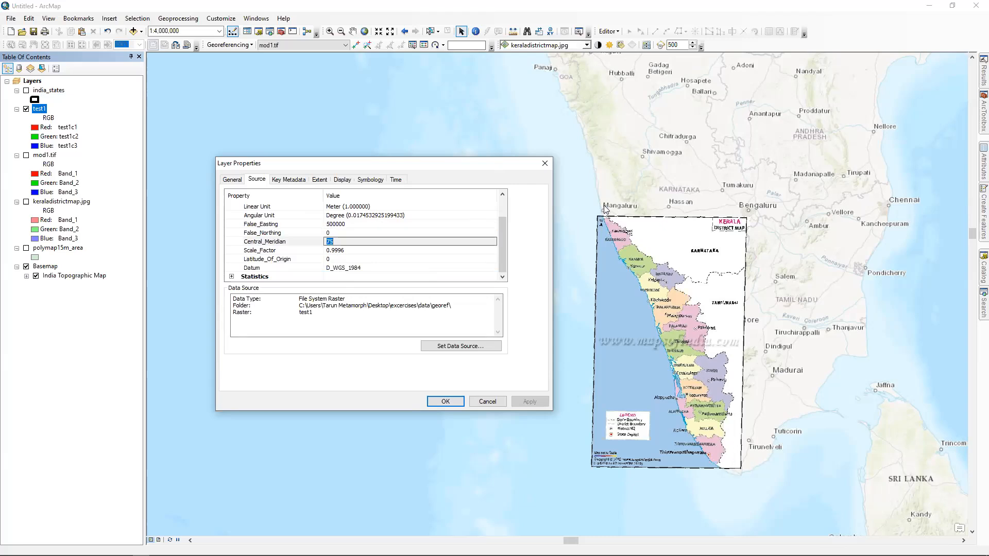
key("Tab")
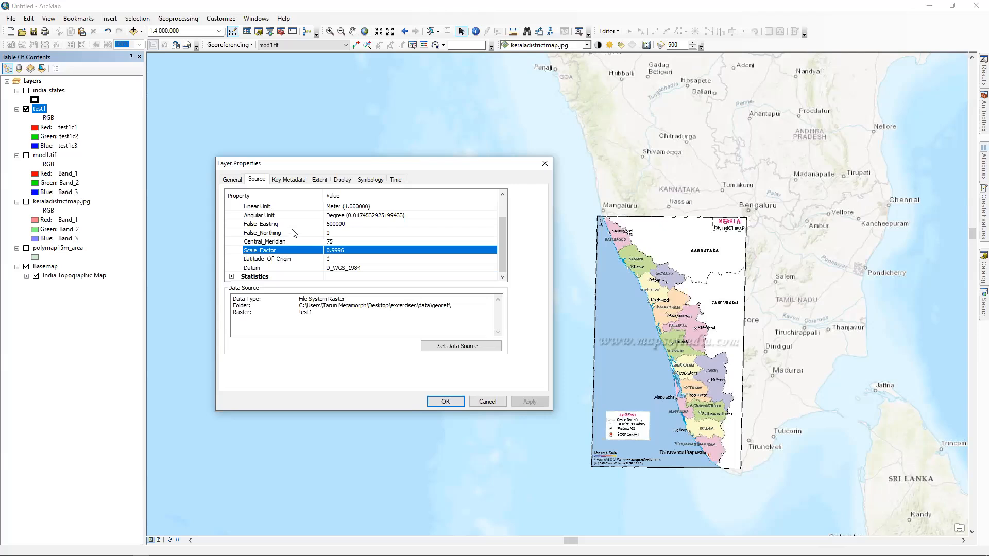
left_click(273, 267)
left_click(284, 259)
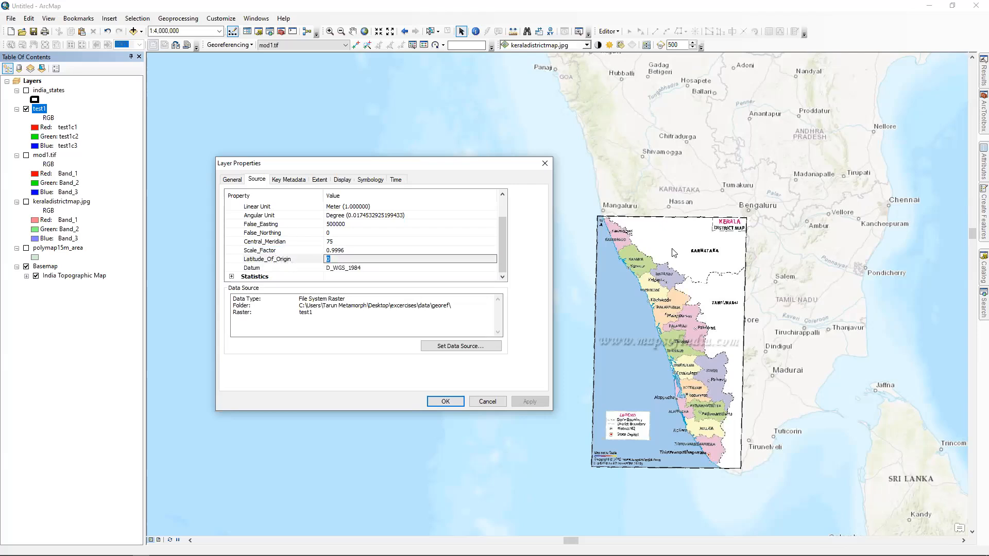
scroll(744, 456, "up", 1)
scroll(740, 466, "down", 1)
key("Down")
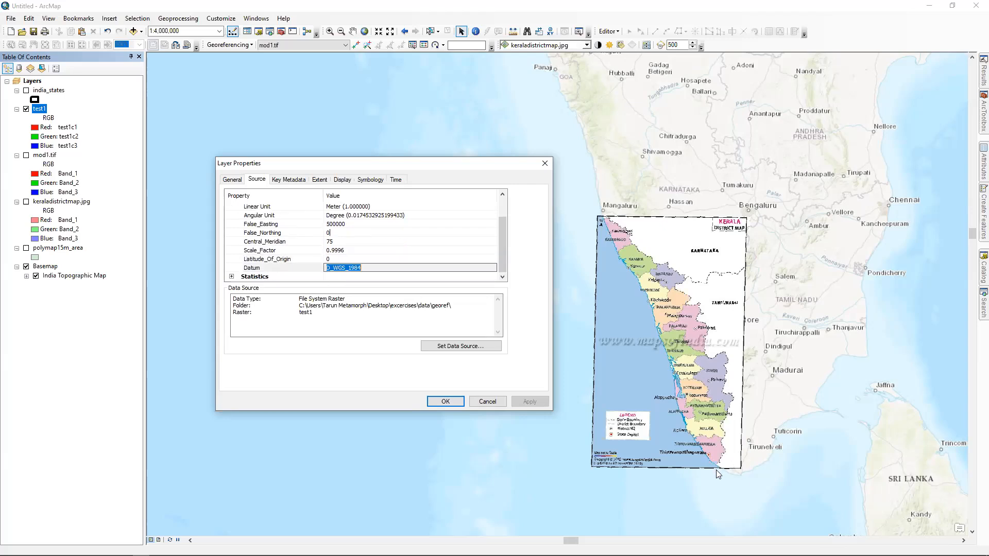
scroll(592, 212, "up", 1)
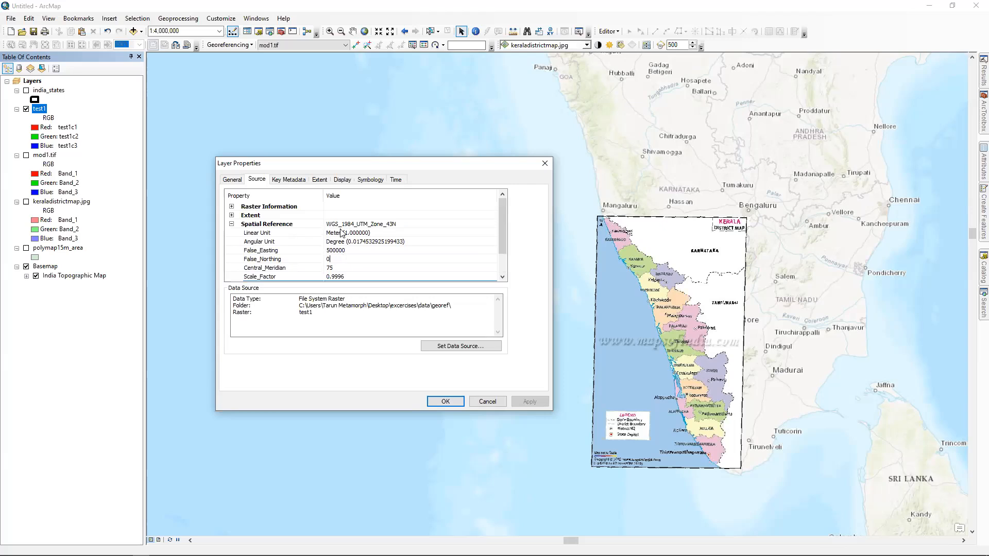
scroll(337, 256, "down", 1)
scroll(335, 255, "up", 1)
scroll(335, 247, "down", 1)
left_click(545, 163)
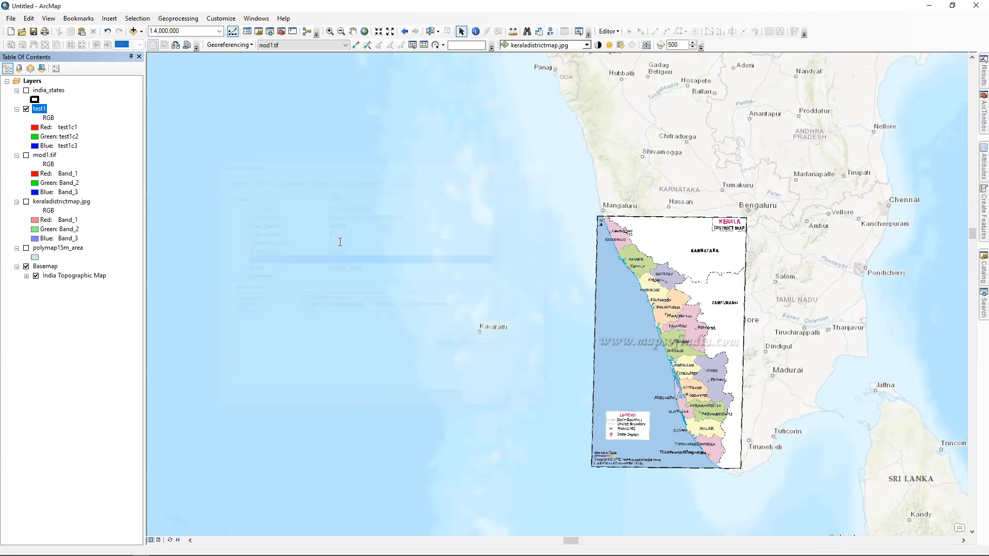
Reopen the test1 layer properties to recheck its full list of spatial reference parameters
key("shift+F10")
key("Up")
key("Return")
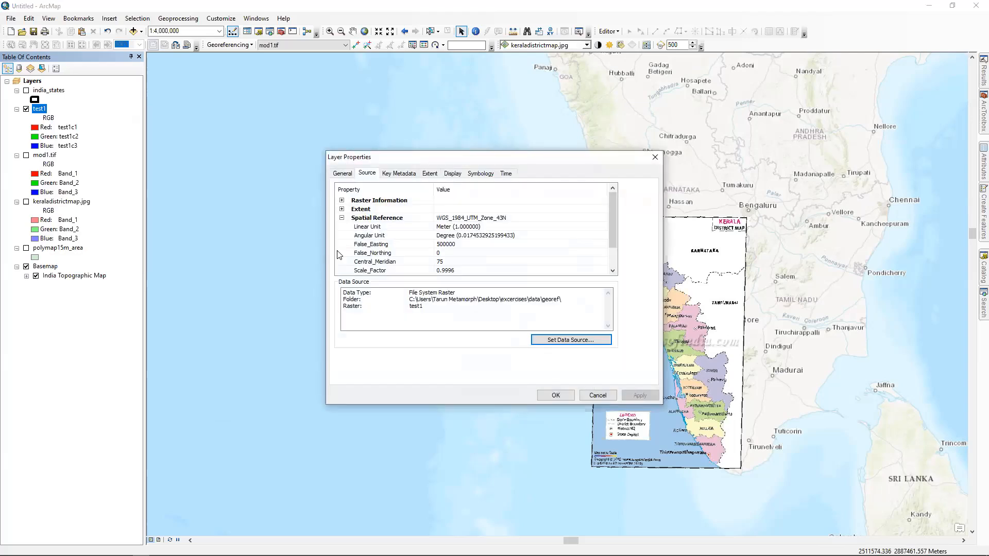
scroll(351, 252, "down", 1)
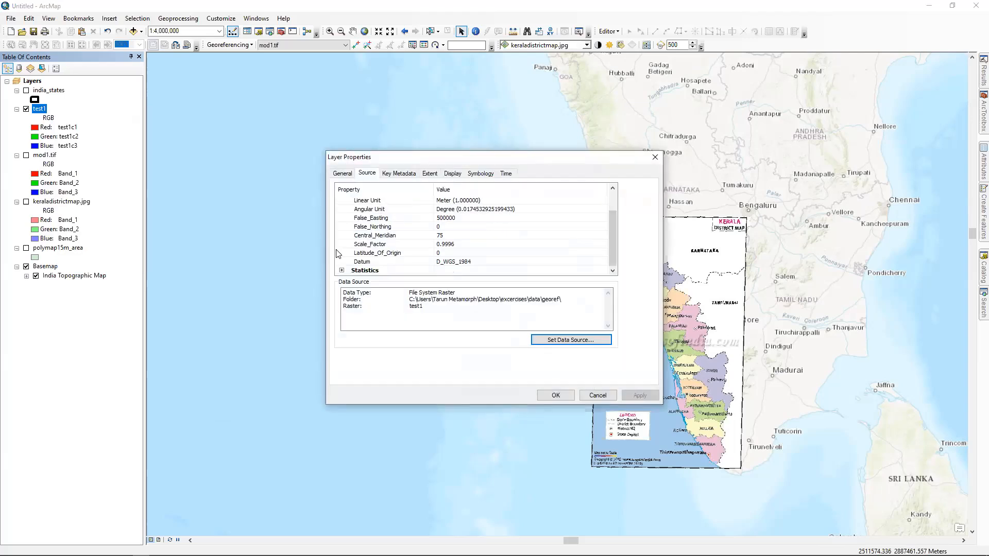
key("Escape")
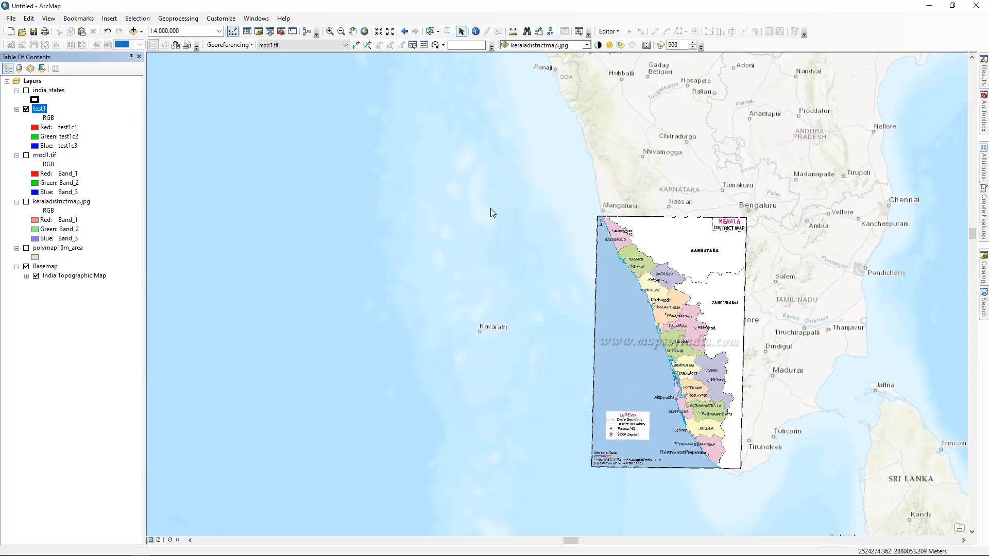
Remove the test1 and keraladistrictmap.jpg layers from the map and display mod1.tif
right_click(40, 108)
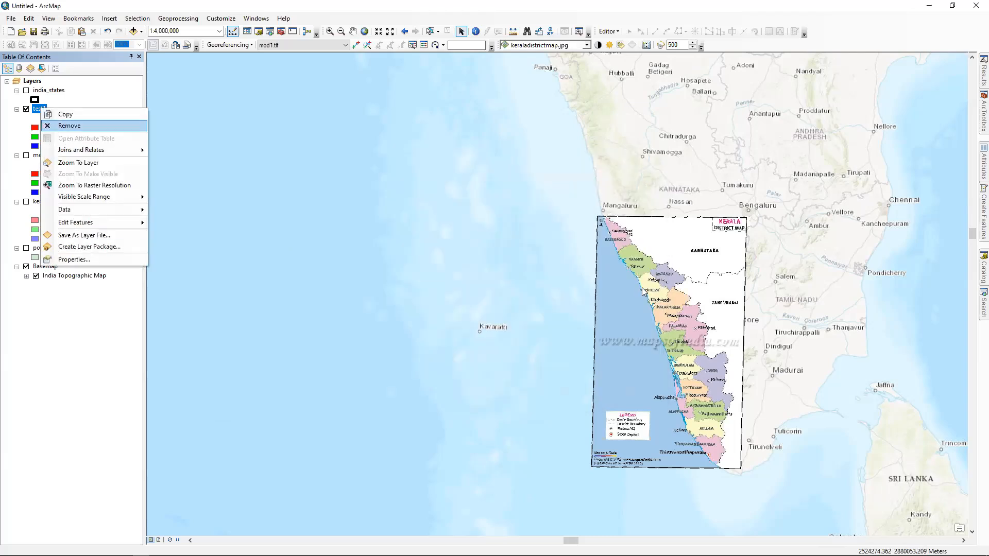
key("Return")
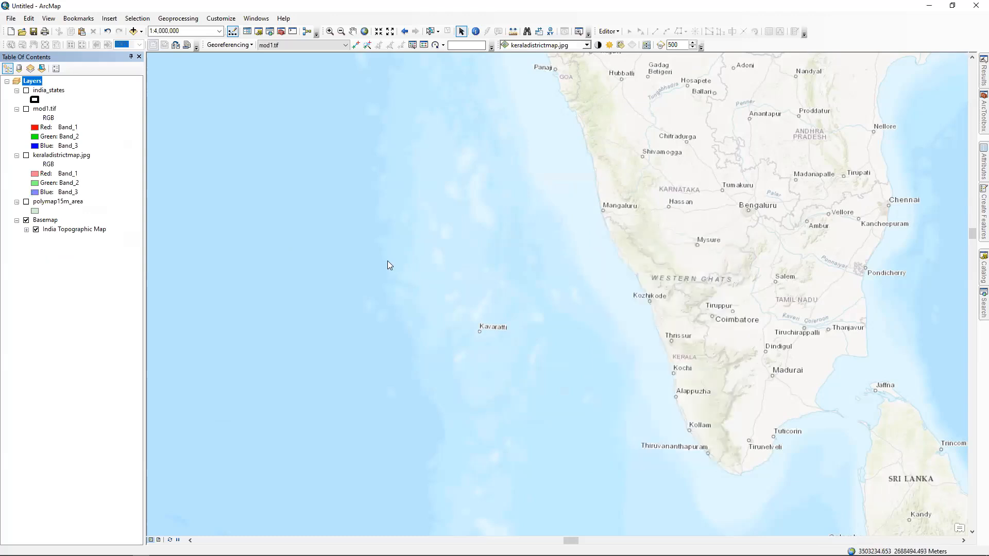
right_click(72, 155)
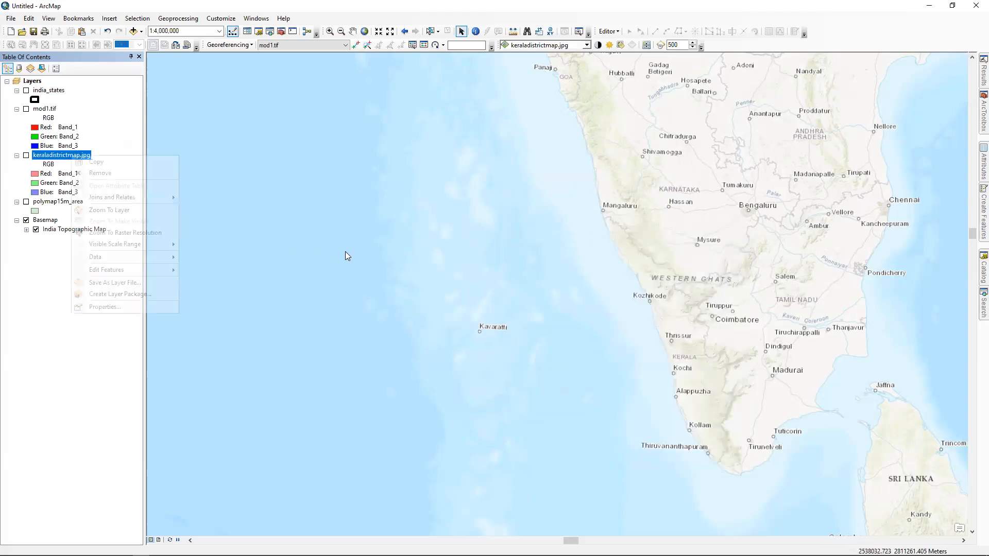
left_click(98, 172)
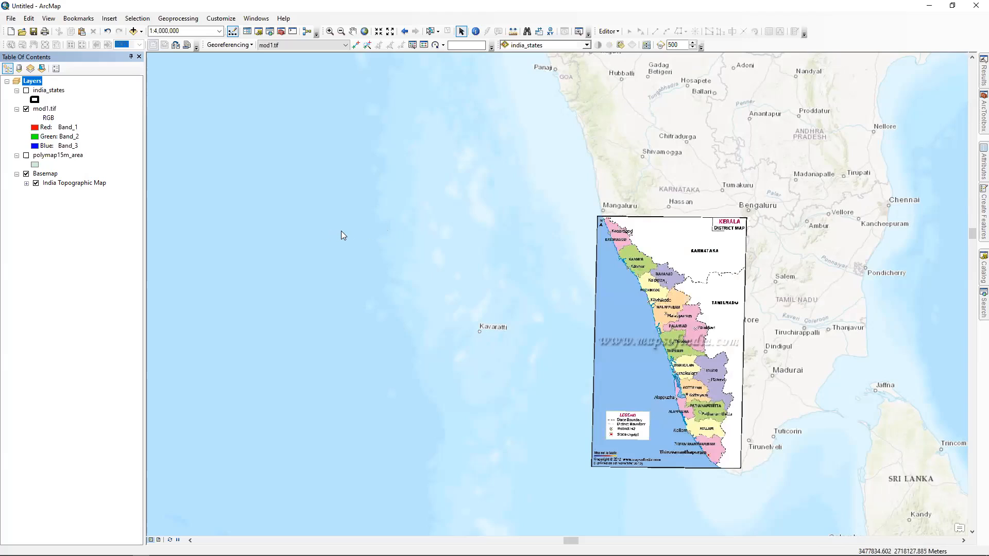
Inspect mod1.tif at a closer scale and switch to the ArcMap window holding the Kerala districts and boundary layers
scroll(346, 236, "down", 3)
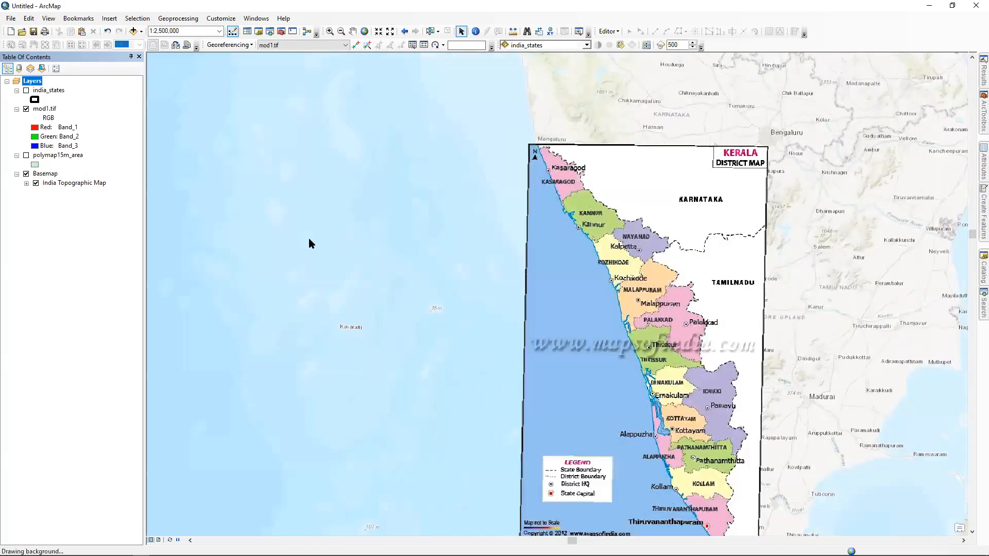
scroll(448, 234, "up", 1)
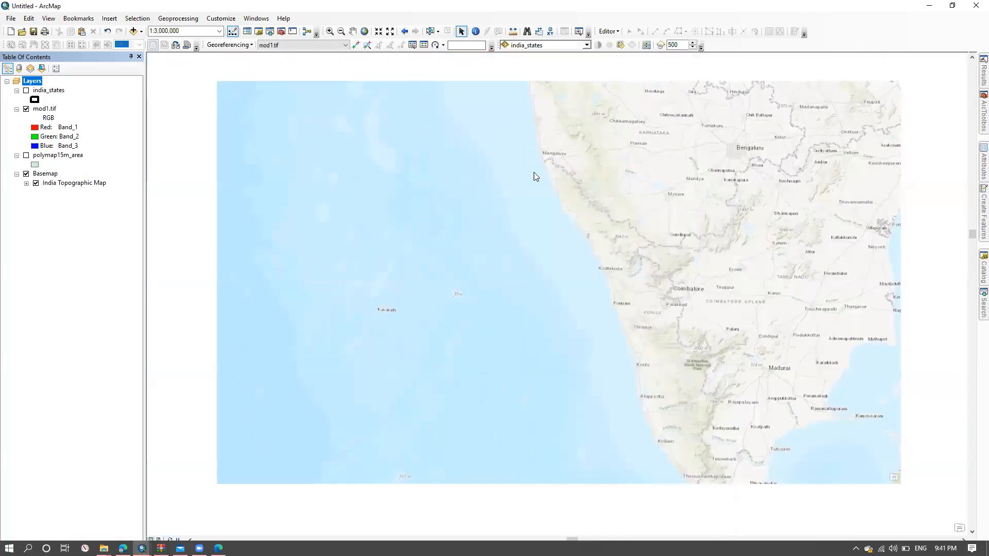
key("super+4")
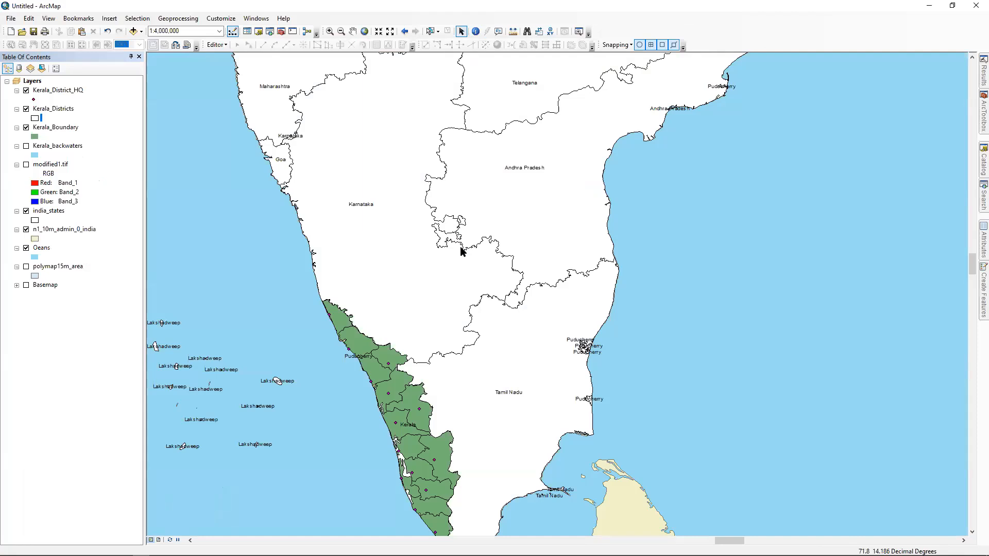
Hide the mod1.tif layer in the map with the India Topographic Map basemap and switch to the ArcMap window holding the Kerala layers
scroll(646, 159, "down", 2)
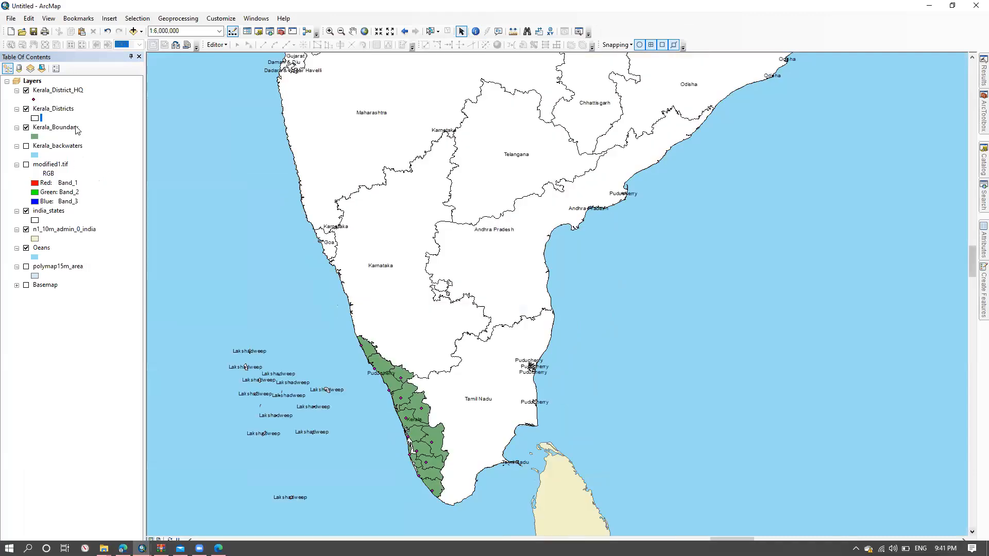
scroll(168, 172, "up", 4)
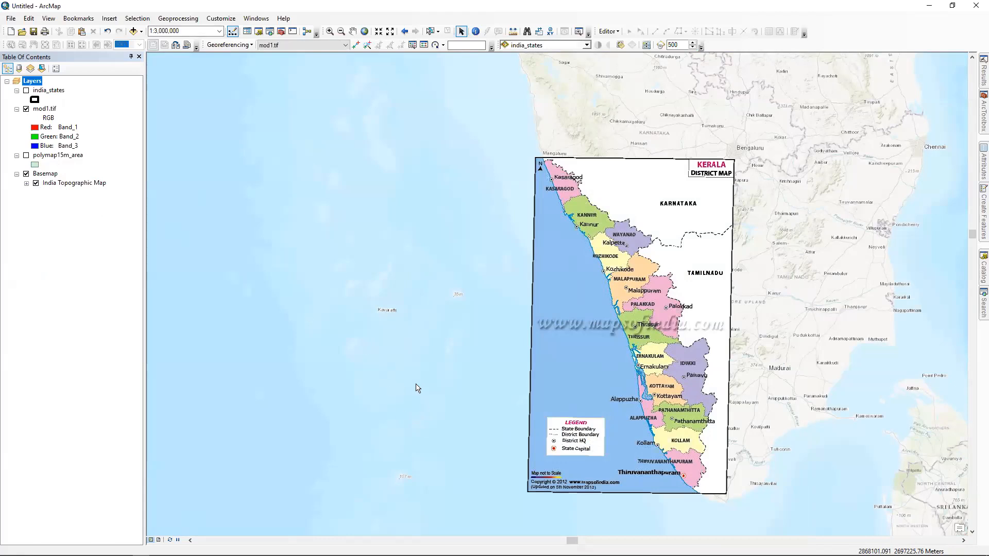
left_click(26, 108)
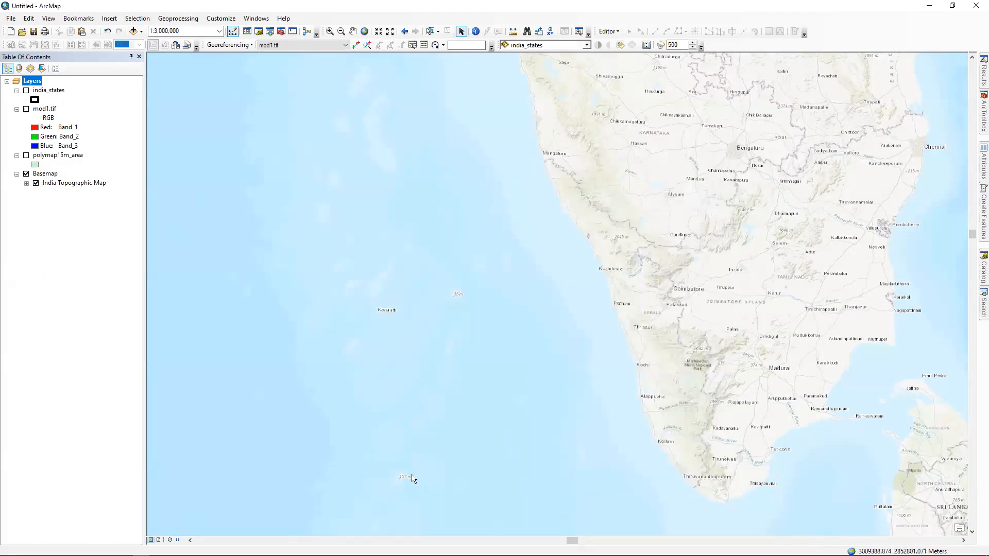
left_click(297, 141)
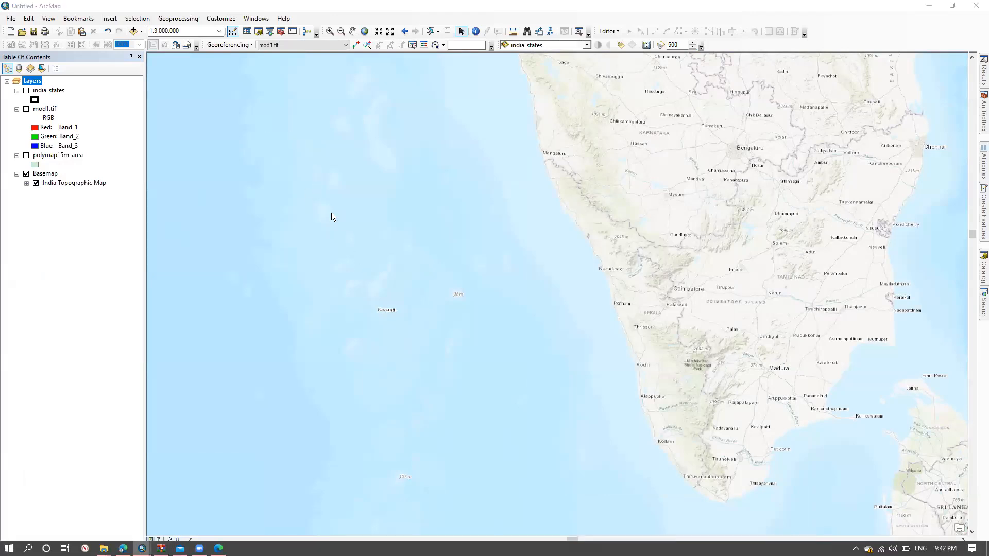
key("super+4")
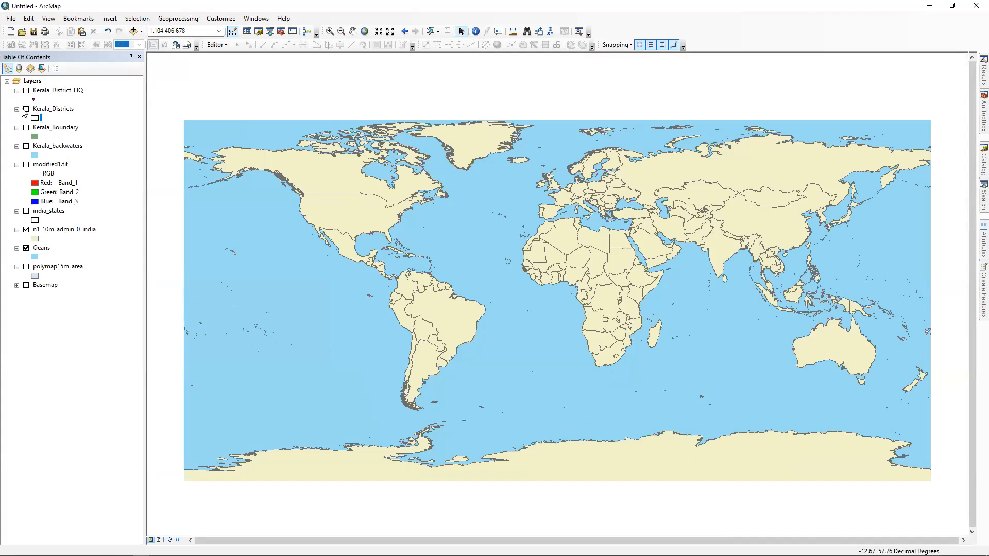
Examine the world map around the British Isles with the Zoom In and Zoom Out tools and return it to full extent
scroll(25, 138, "down", 2)
scroll(28, 166, "down", 2)
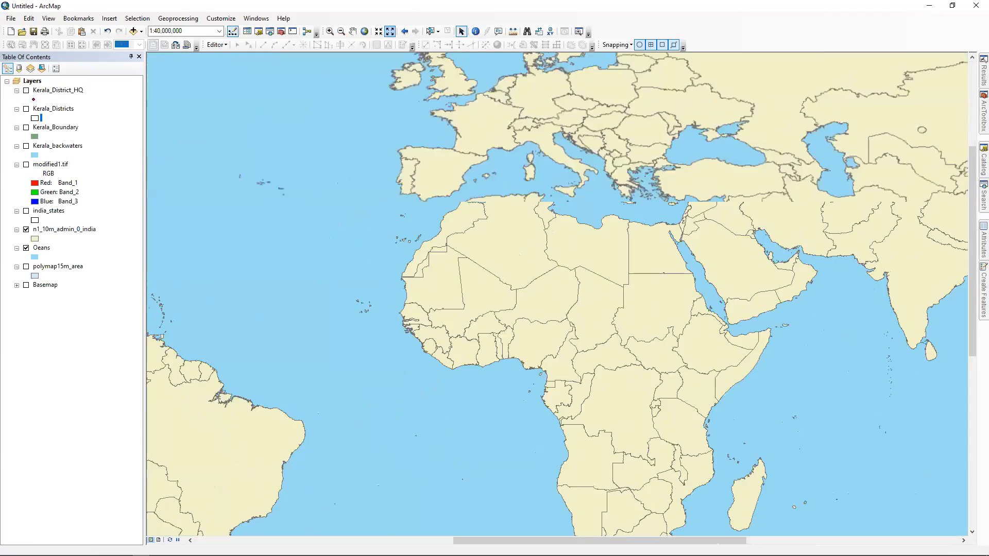
scroll(579, 193, "up", 5)
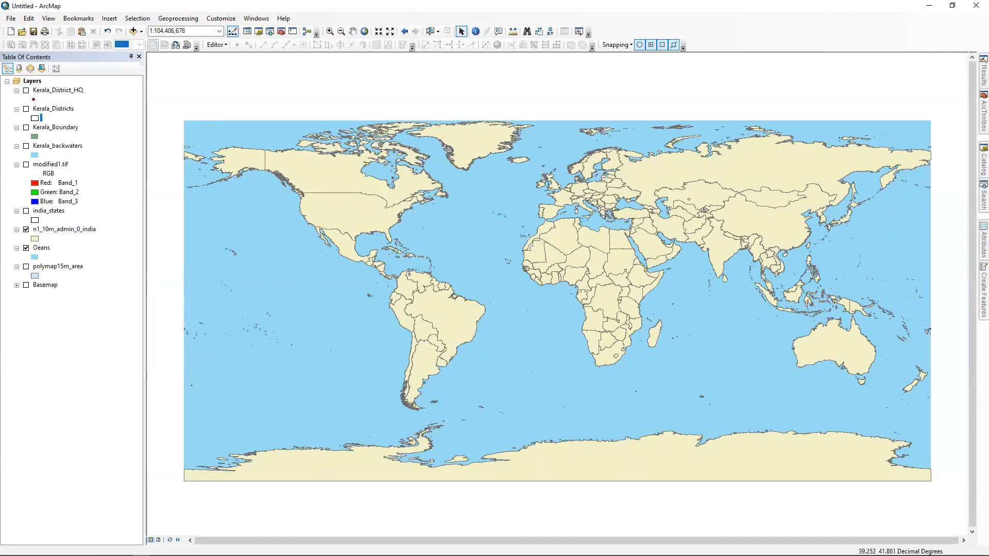
left_click(330, 31)
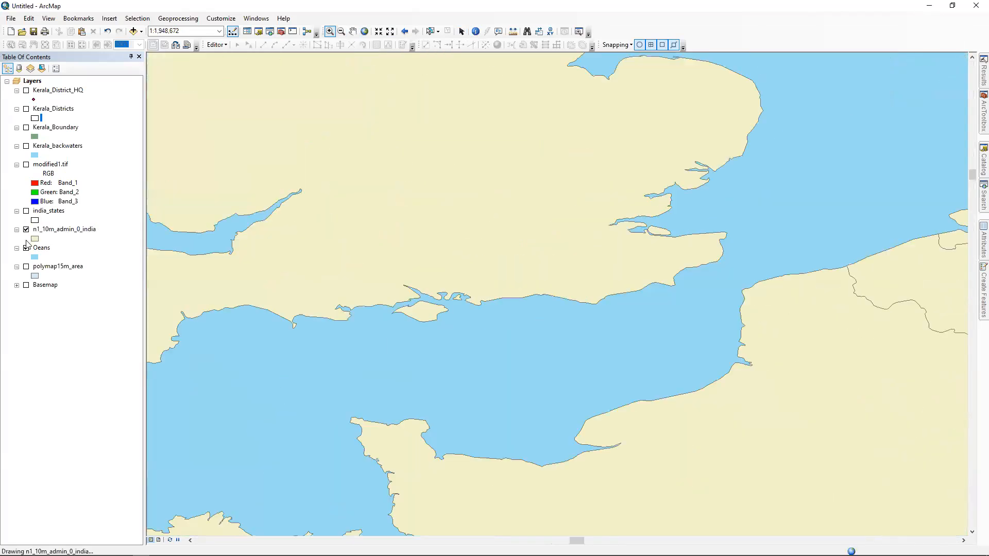
left_click(341, 31)
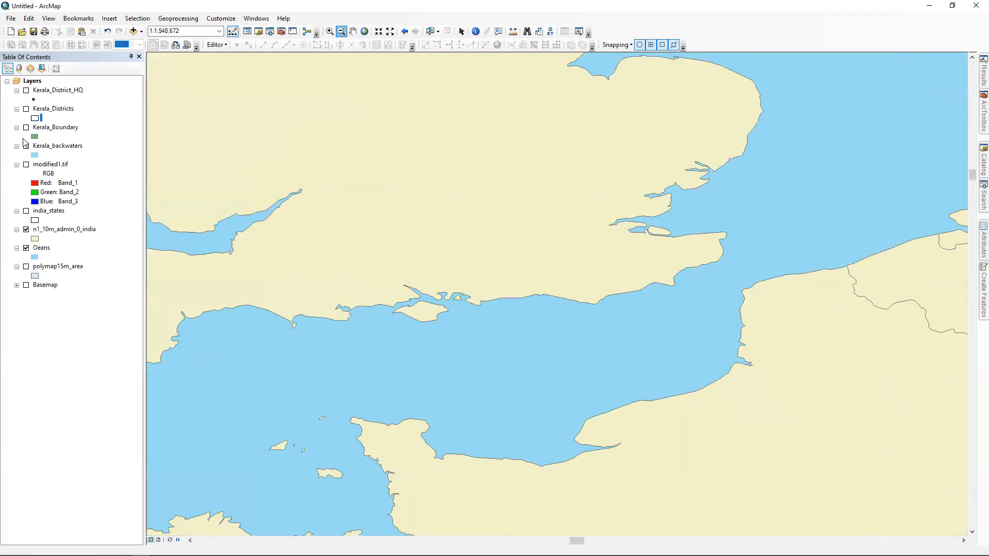
left_click_drag(375, 206, 832, 441)
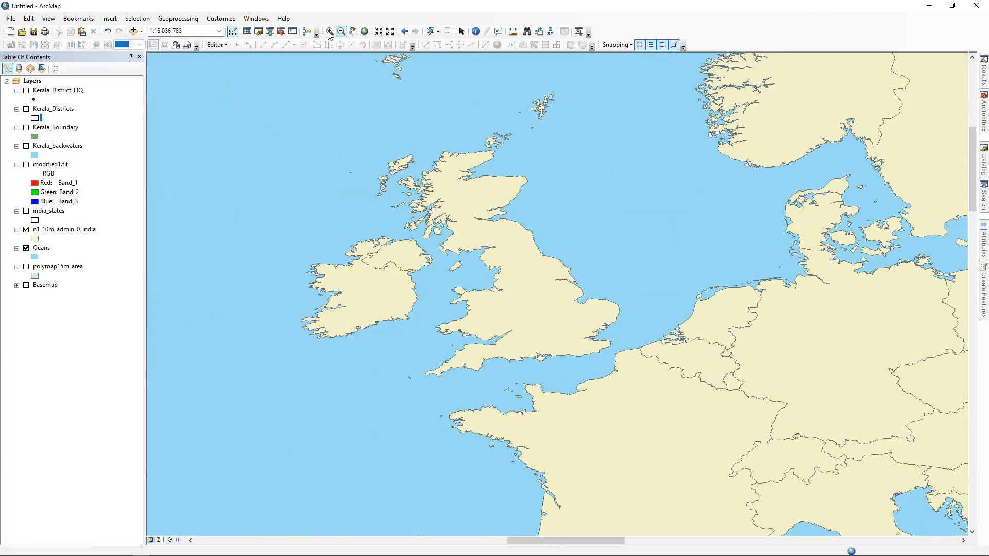
left_click(365, 30)
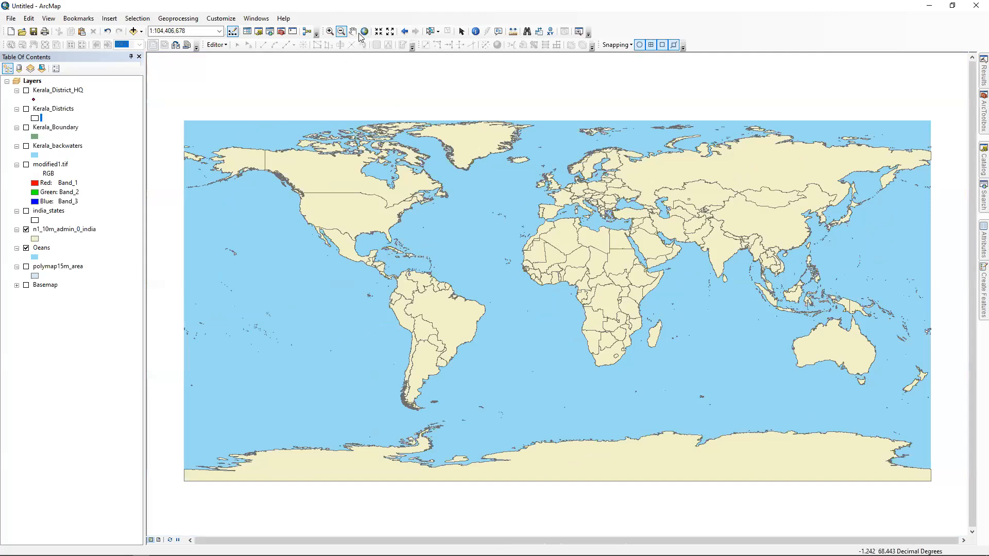
left_click(462, 32)
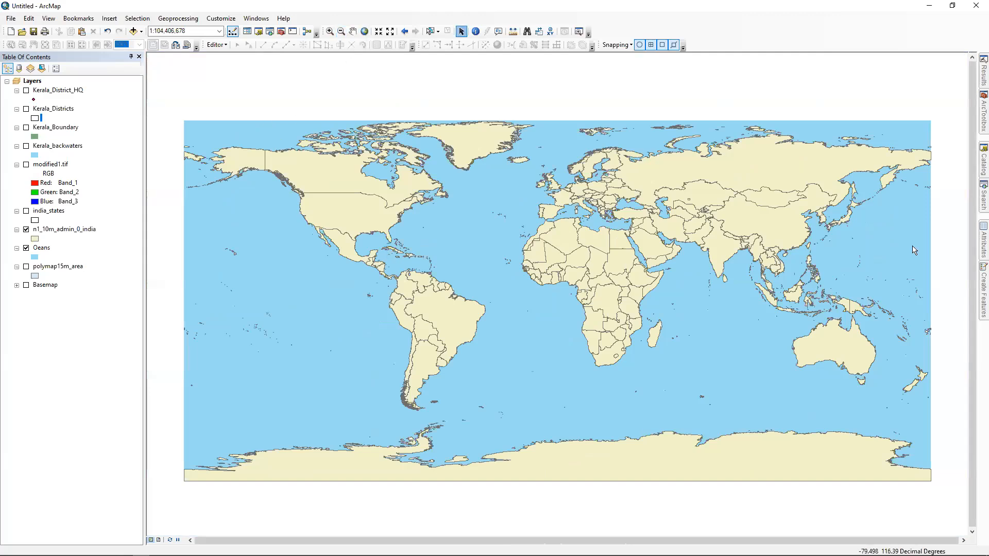
Create a bookmark named Bookmark 1 for the view of India at 1:12,500,000
left_click(79, 19)
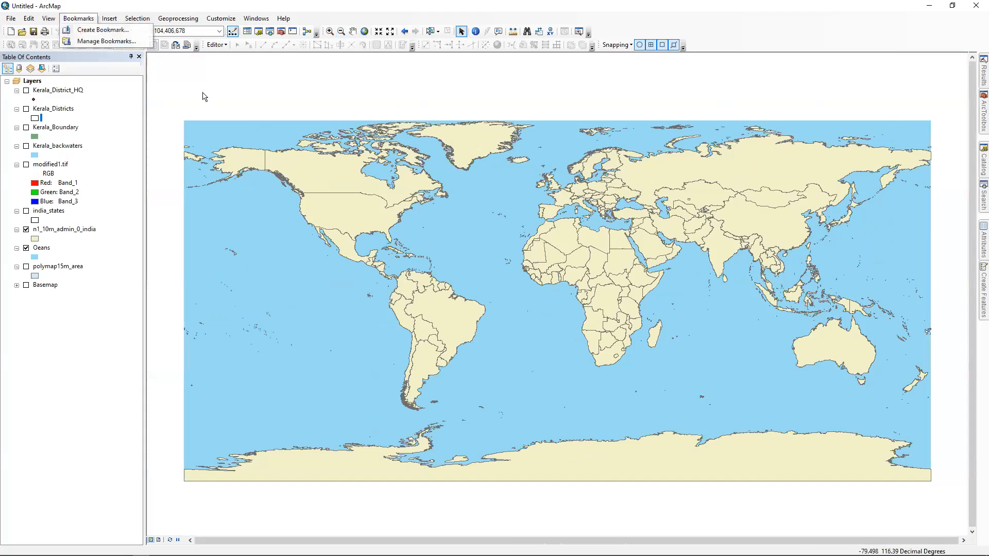
left_click(78, 19)
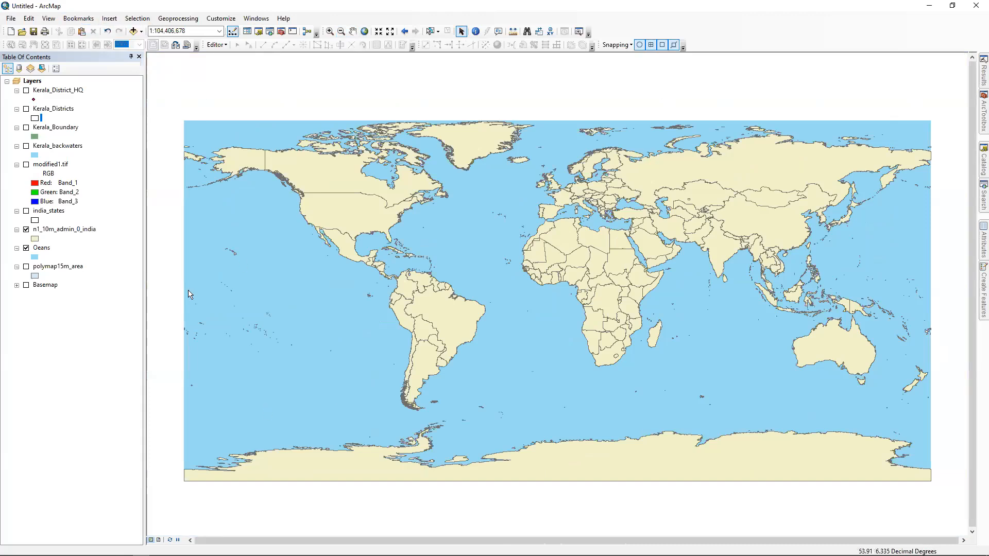
scroll(785, 248, "down", 5)
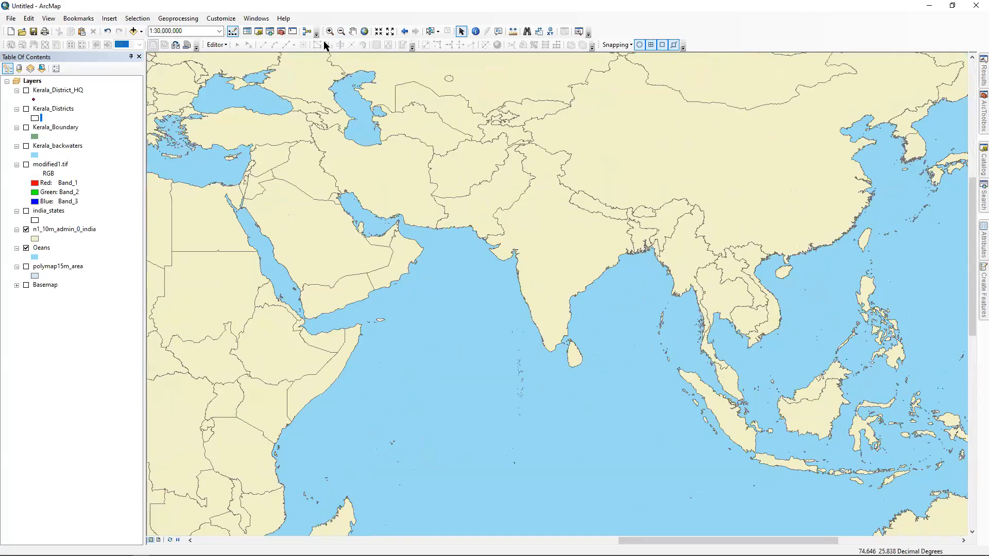
scroll(530, 189, "down", 4)
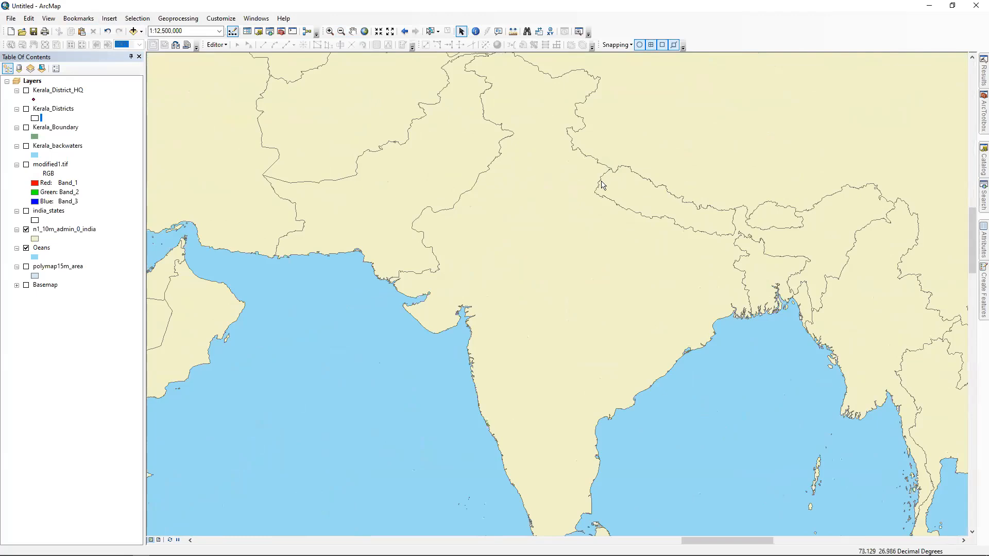
key("alt+b")
key("Down")
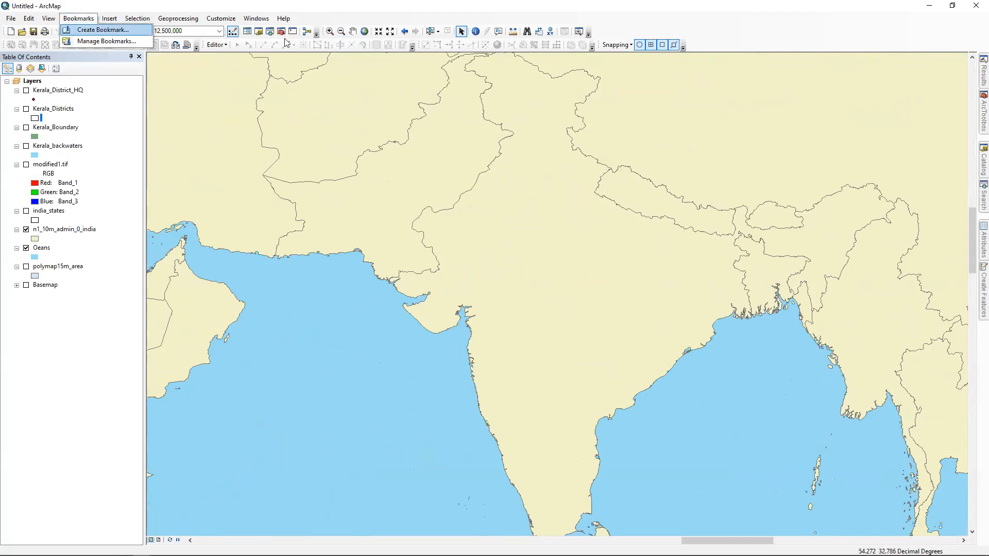
key("Return")
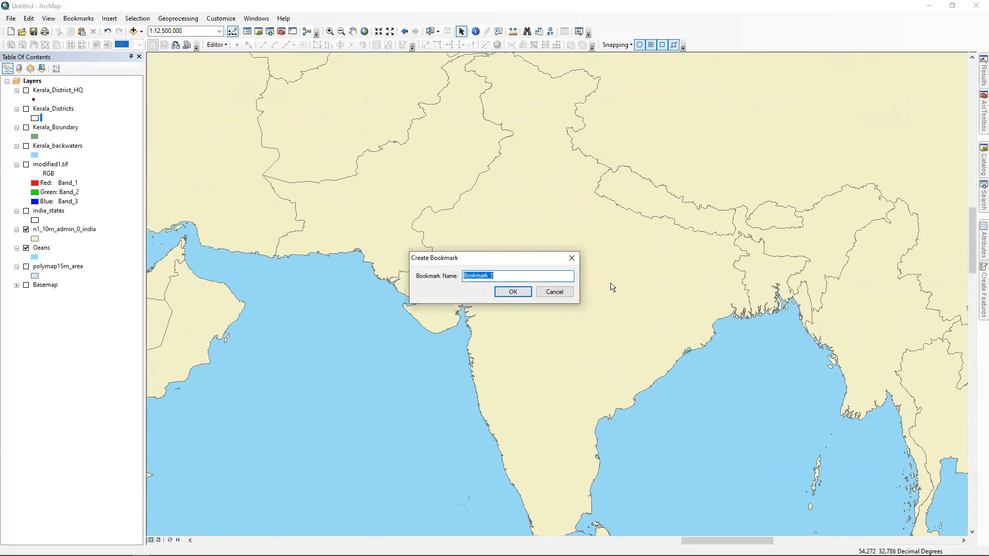
key("Return")
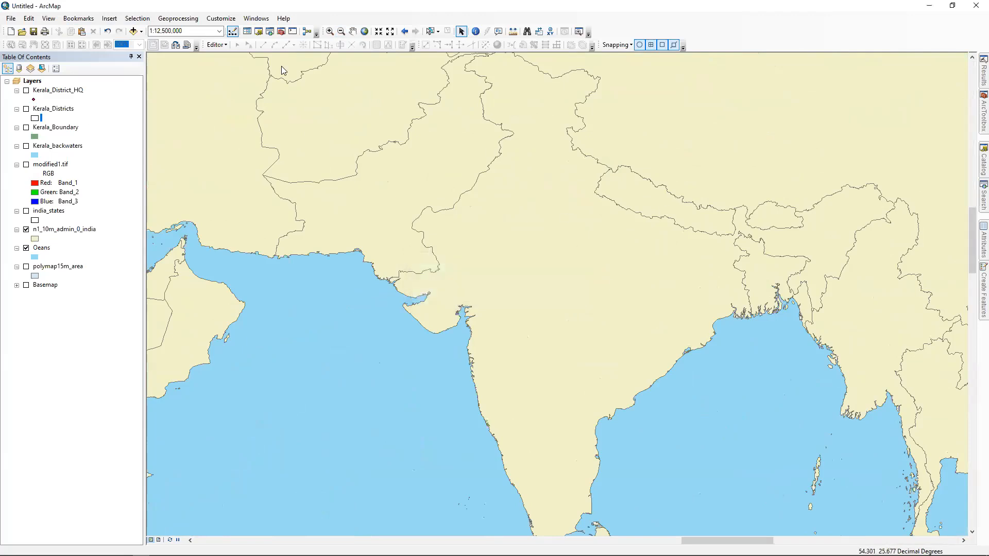
Show the map's full extent and return to the India view with Bookmark 1
left_click(364, 31)
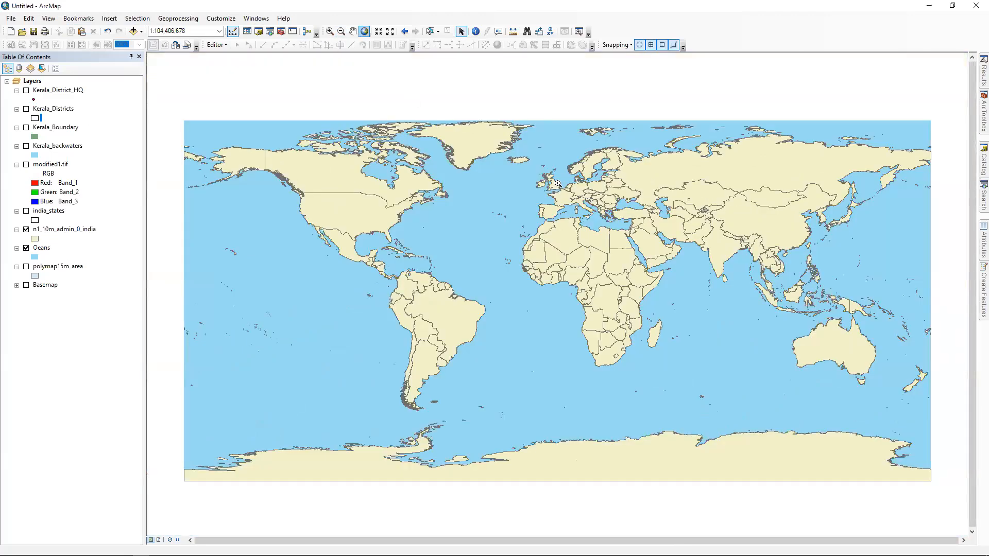
left_click(78, 19)
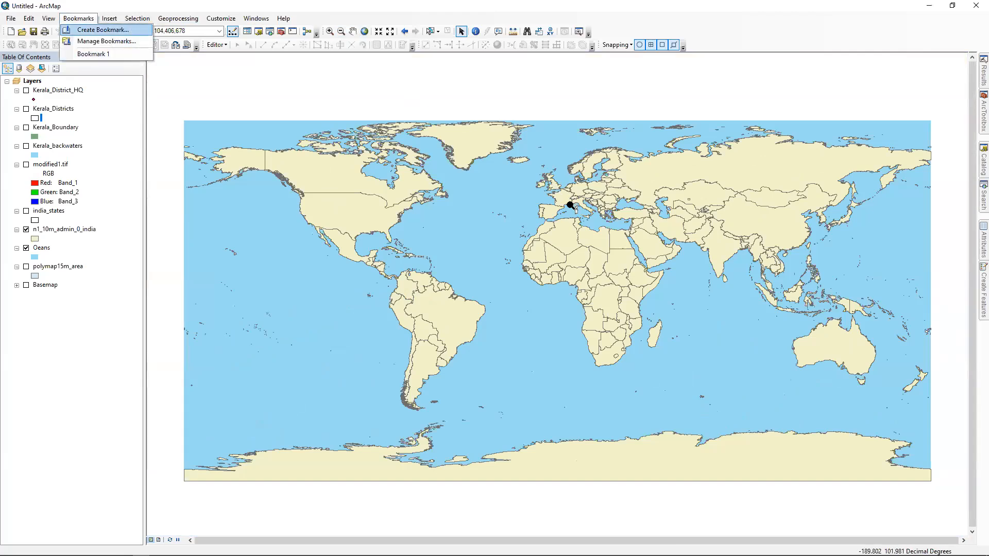
left_click(93, 53)
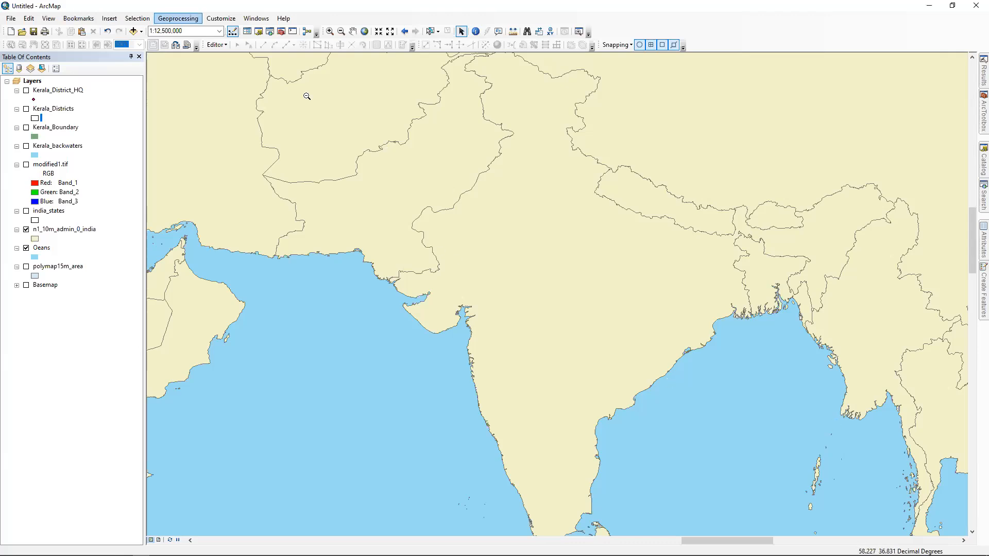
key("Left")
key("Right")
key("Down")
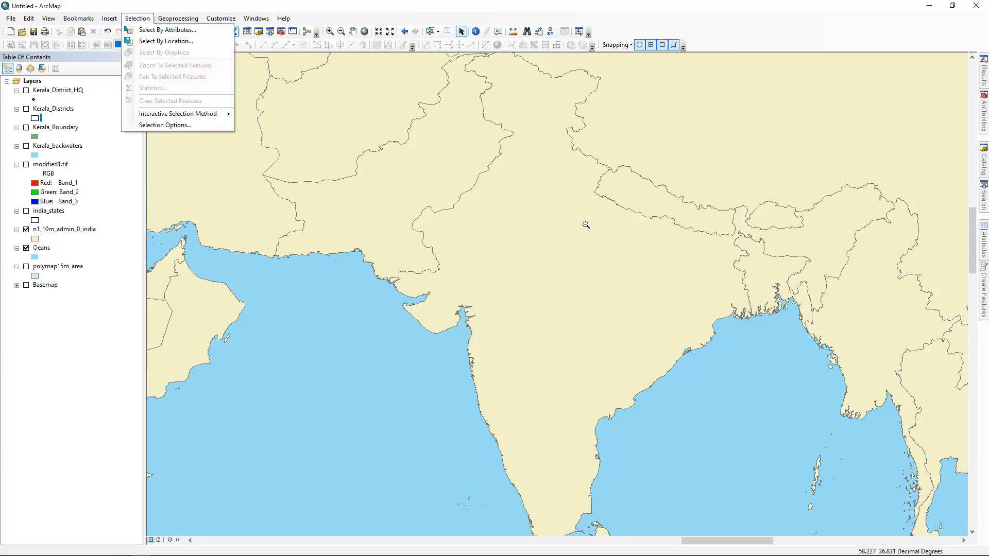
key("Down")
key("Down")
key("Up")
key("Down")
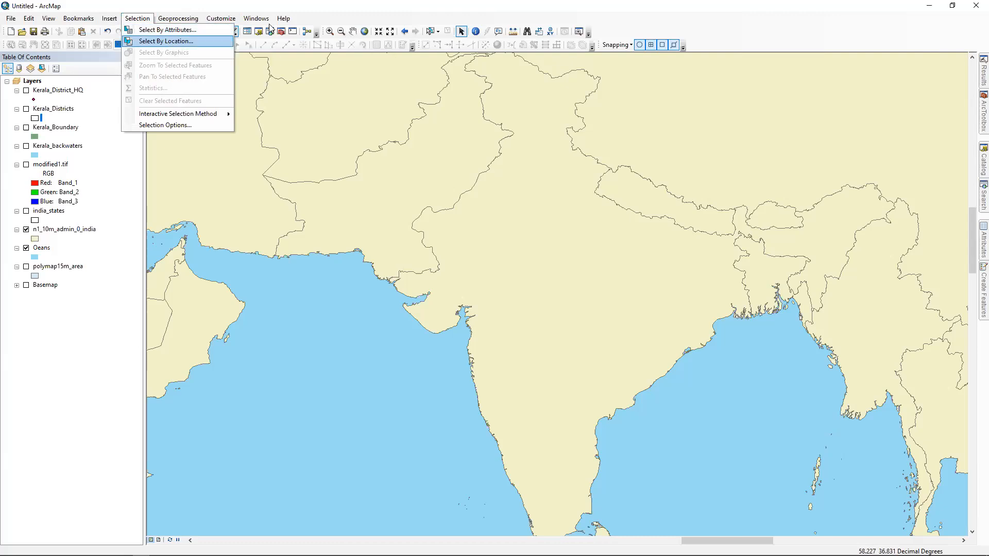
right_click(42, 227)
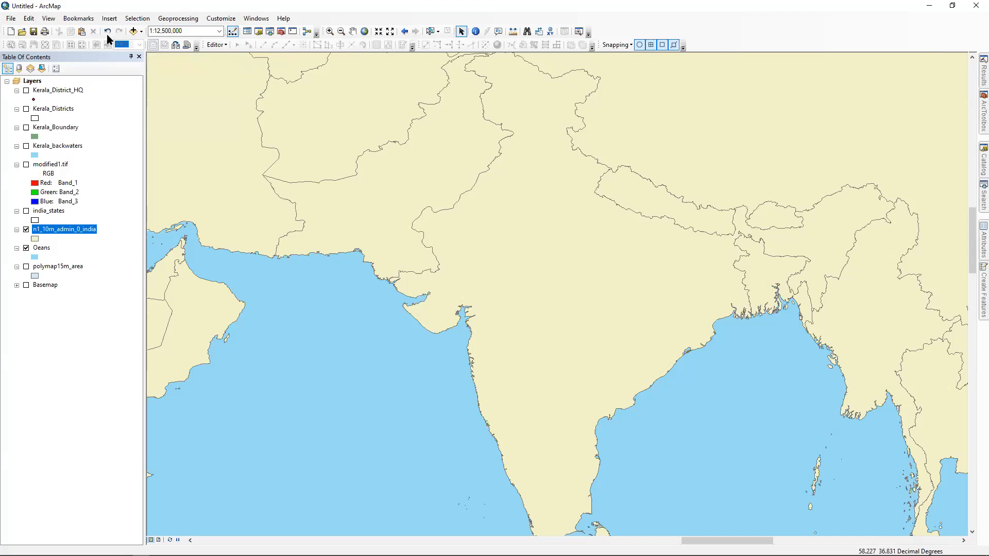
left_click(650, 213)
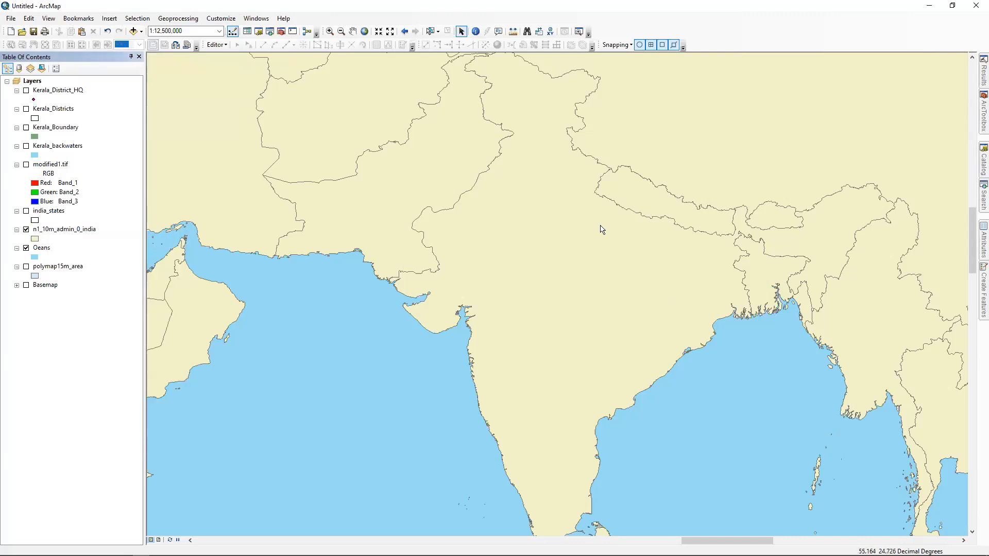
Open the attribute table of n1_10m_admin_0_india and dock it beneath the map
right_click(60, 229)
left_click(554, 204)
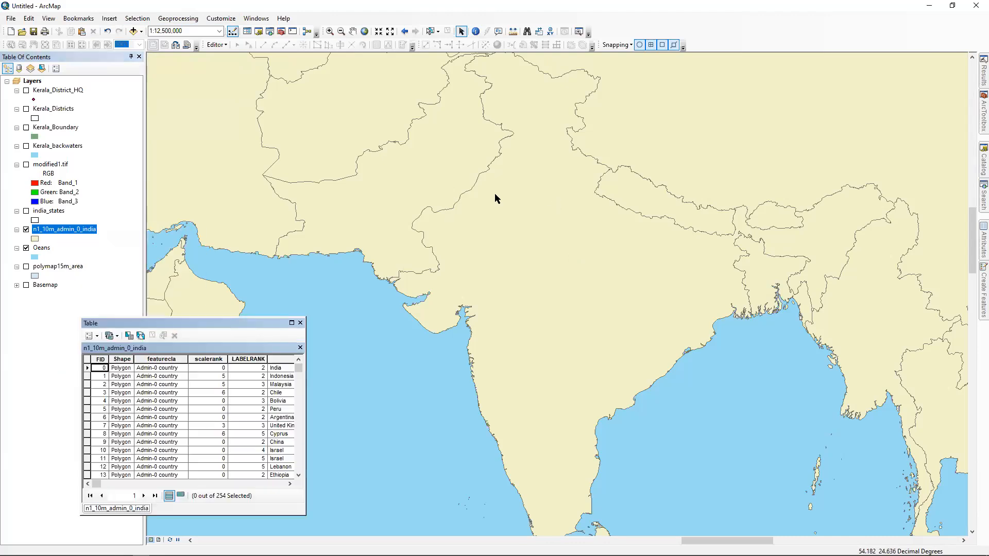
left_click_drag(257, 323, 490, 530)
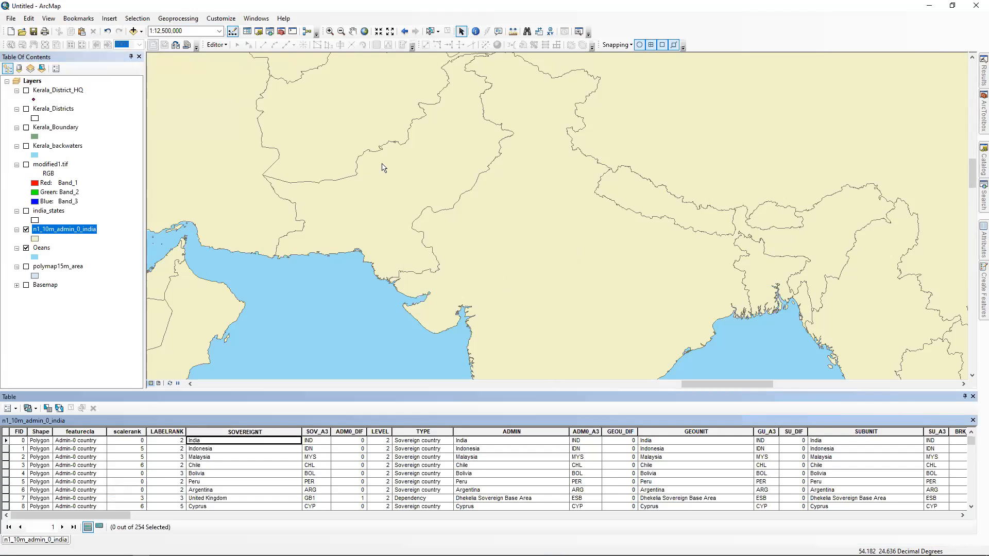
Select the India polygon on the map to inspect its highlighted record in the attribute table, and clear the selection
left_click(721, 253)
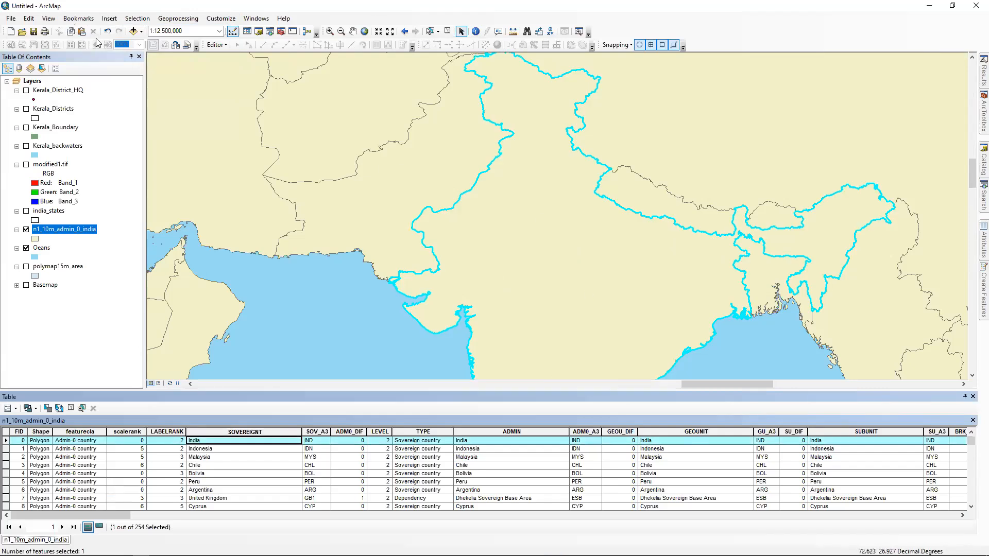
scroll(350, 186, "up", 2)
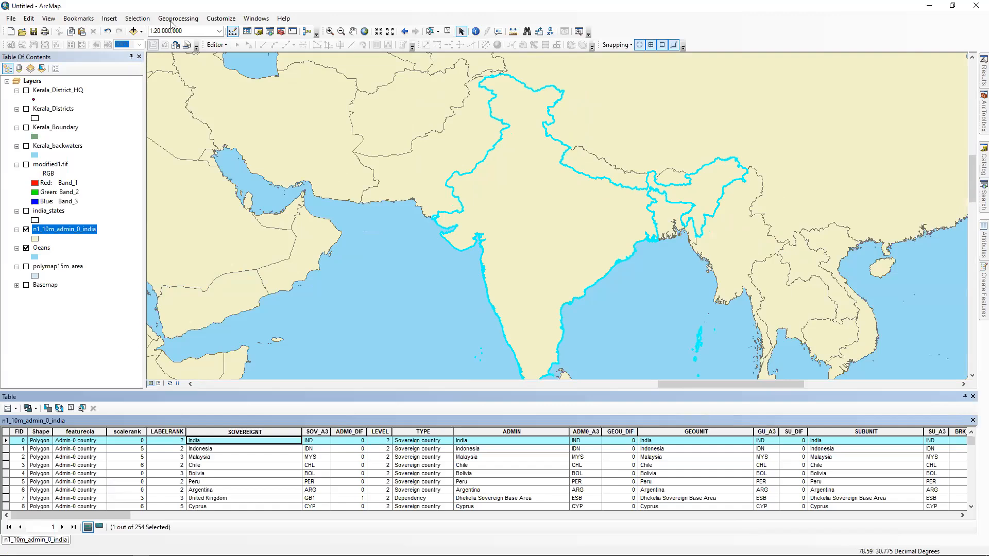
scroll(137, 20, "up", 1)
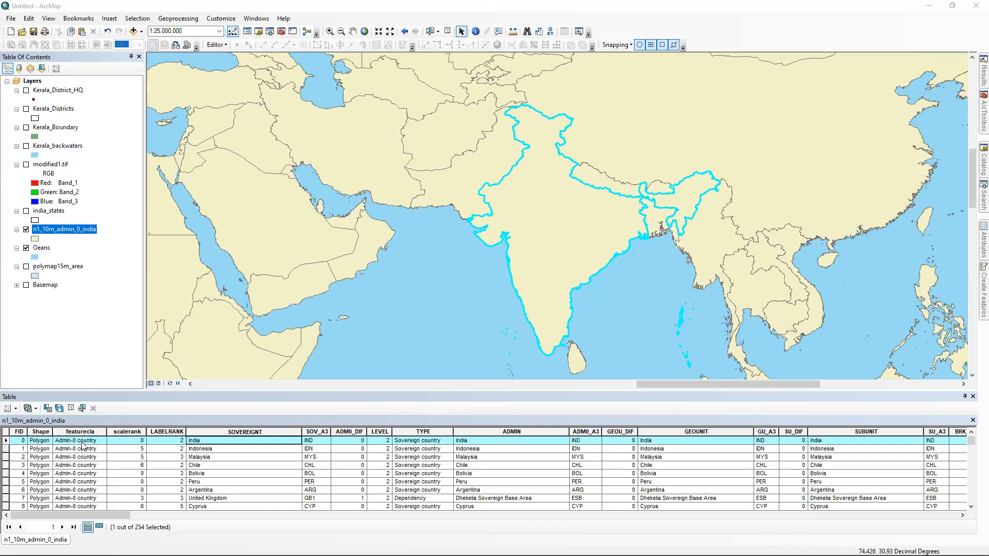
scroll(230, 449, "down", 1)
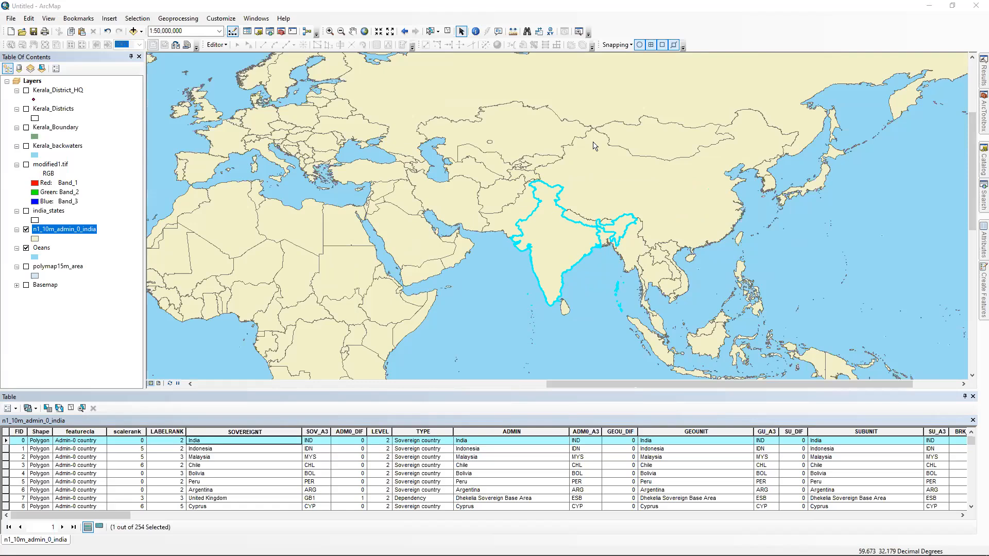
left_click(488, 244)
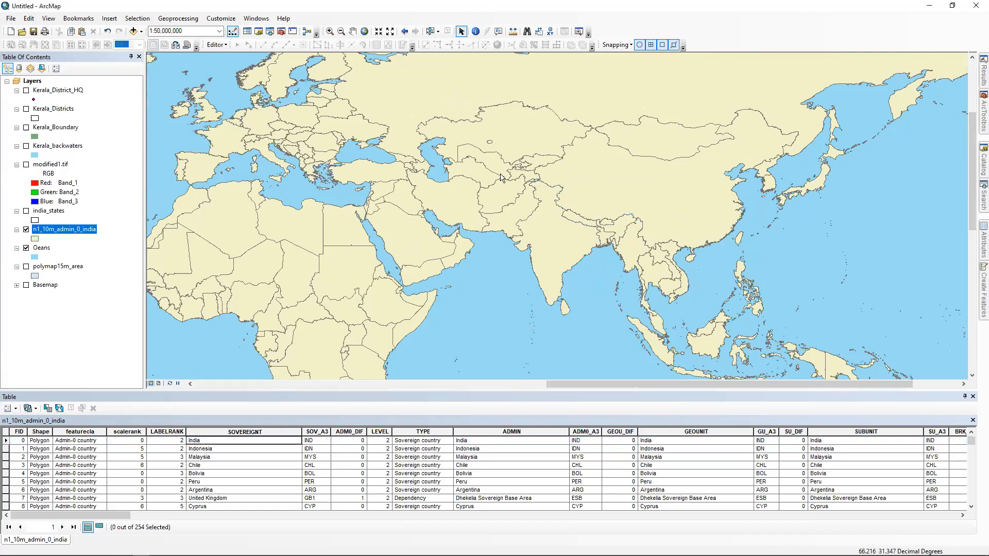
scroll(503, 117, "down", 1)
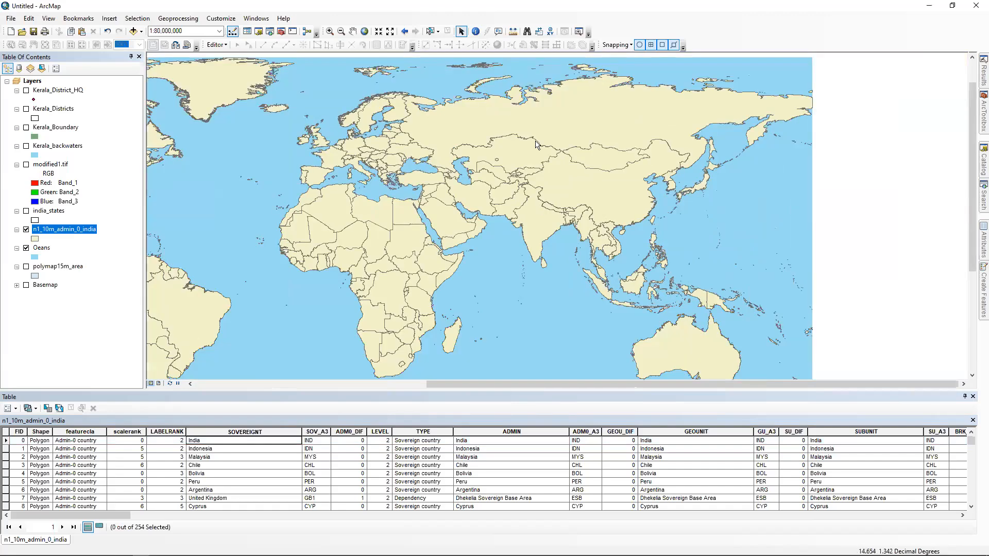
scroll(532, 161, "up", 3)
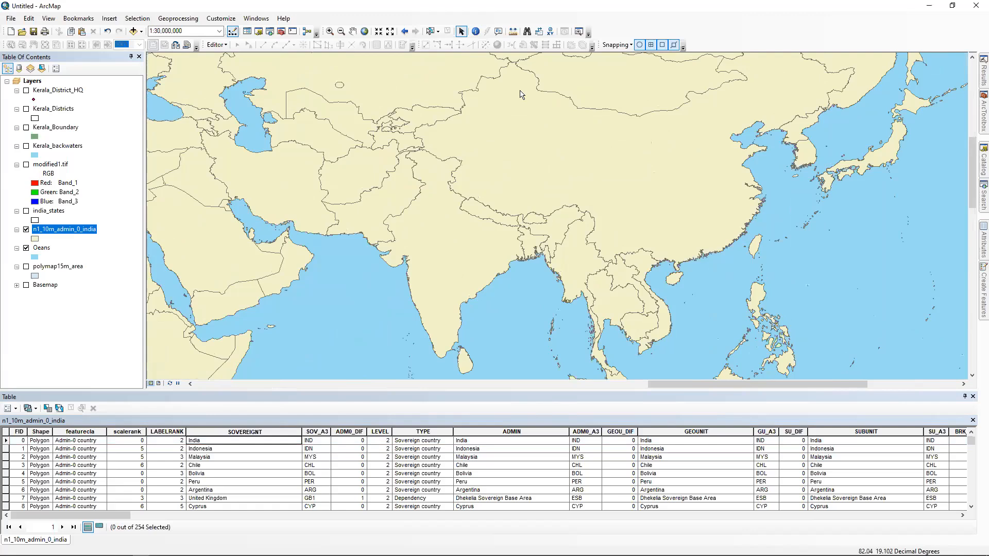
scroll(607, 234, "down", 2)
scroll(579, 211, "down", 1)
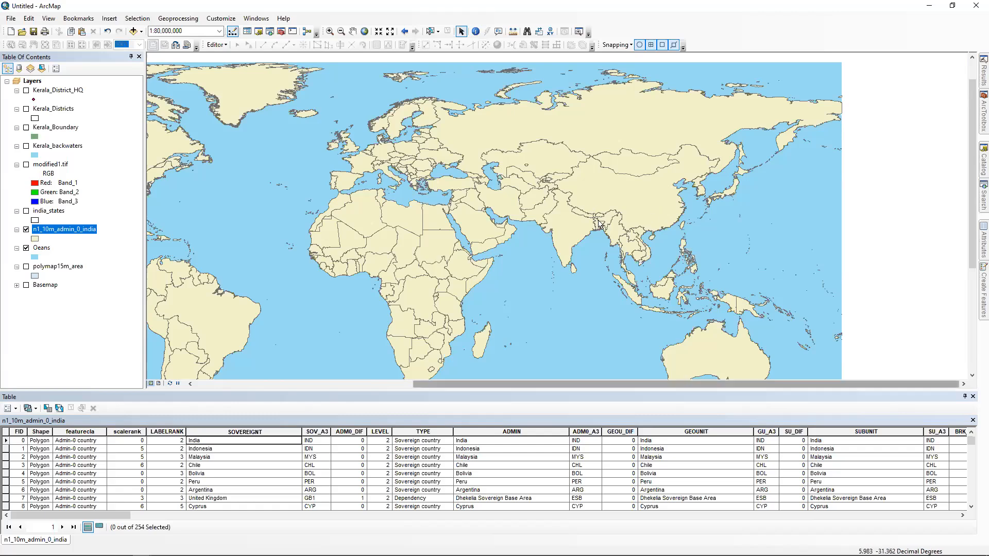
key("Left")
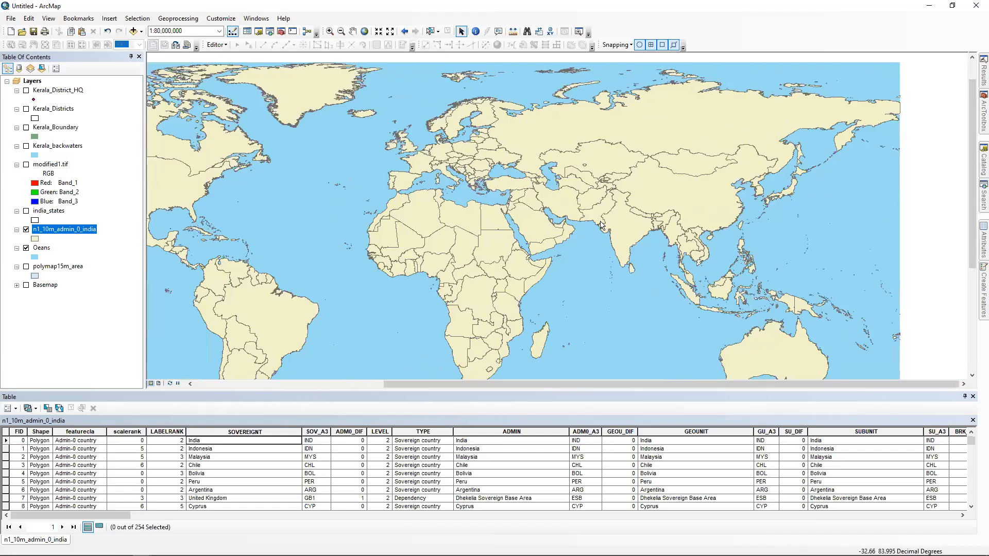
key("alt+g")
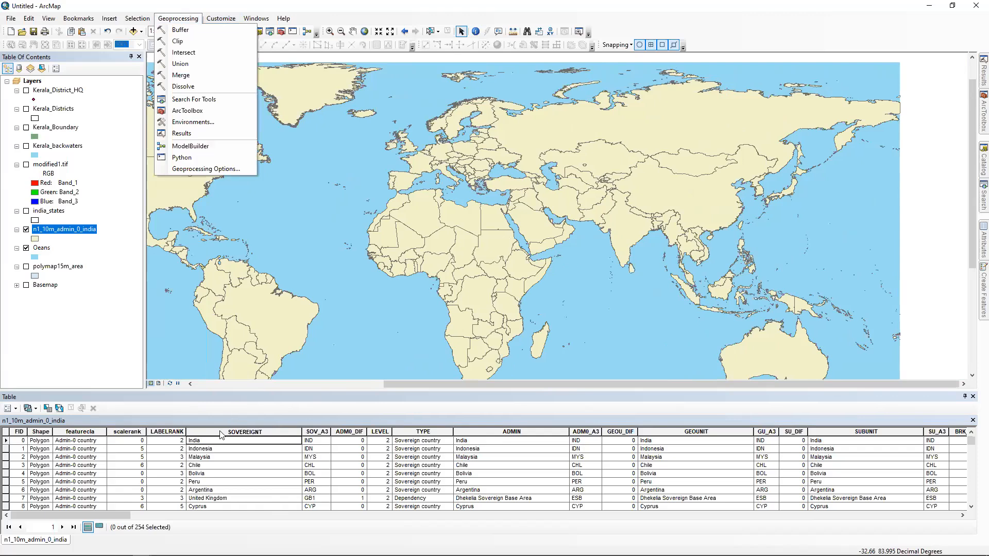
key("Right")
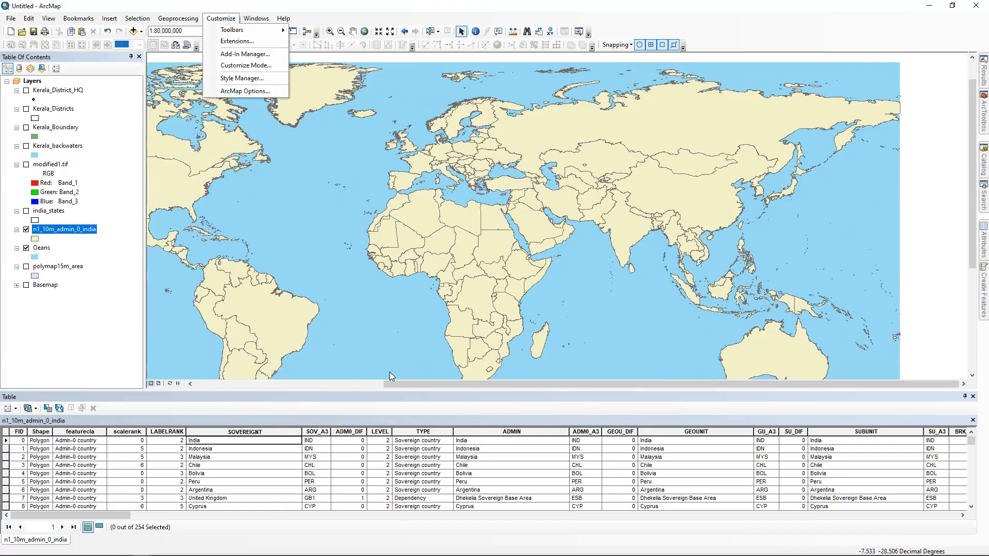
Examine the attribute fields of n1_10m_admin_0_india across the full table width, including the multilingual name, population and income columns
left_click_drag(71, 515, 380, 515)
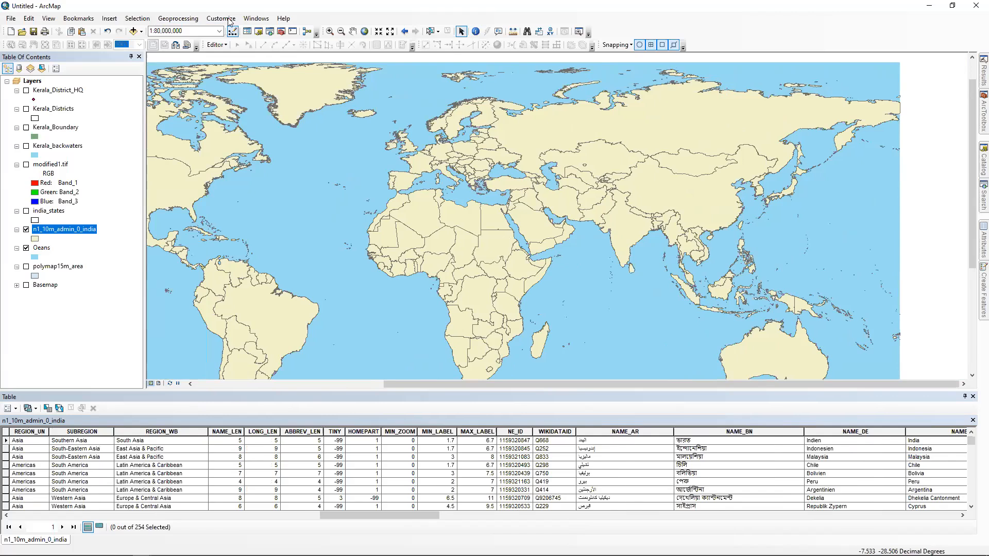
left_click_drag(380, 515, 449, 515)
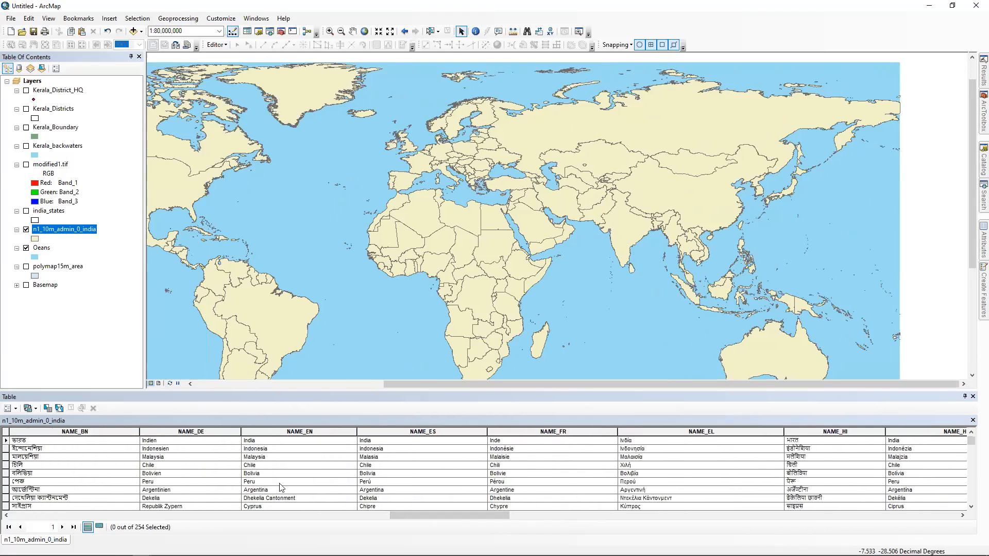
left_click_drag(399, 515, 423, 515)
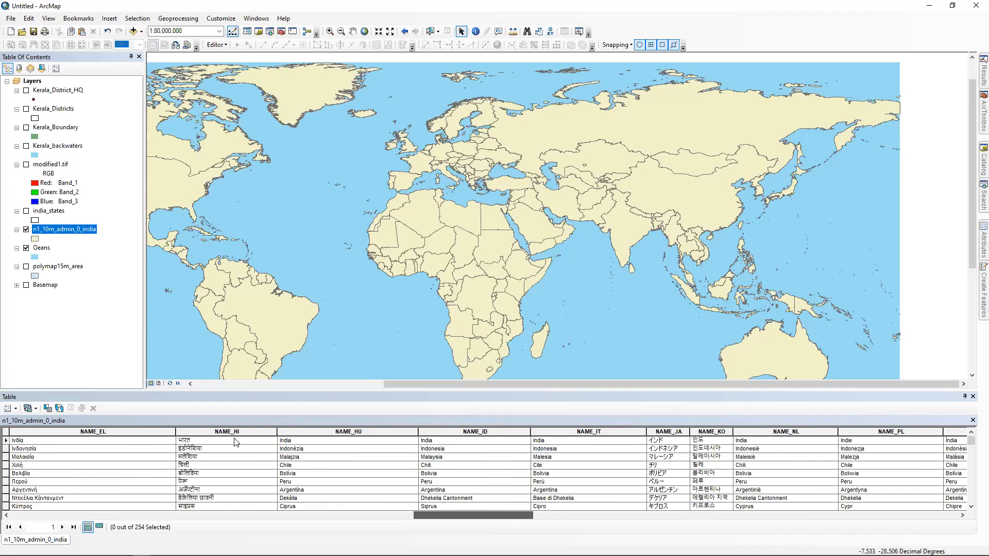
scroll(235, 441, "left", 2)
scroll(359, 512, "right", 4)
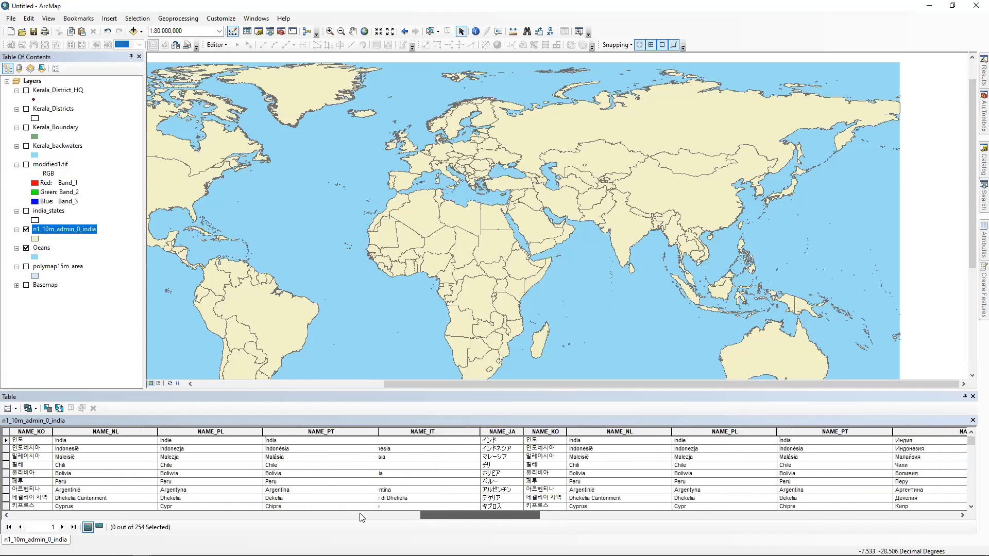
left_click_drag(428, 512, 485, 520)
scroll(488, 523, "right", 6)
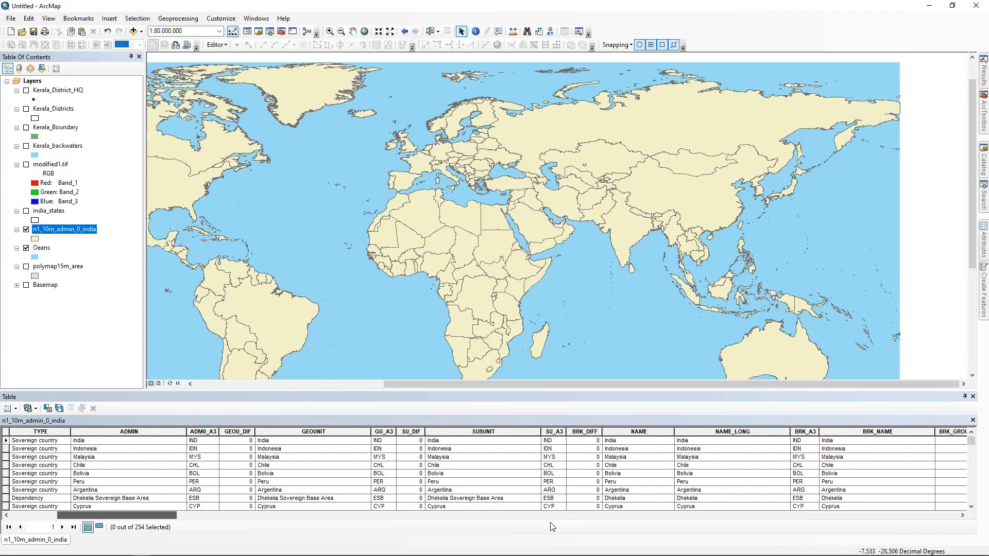
scroll(468, 519, "right", 5)
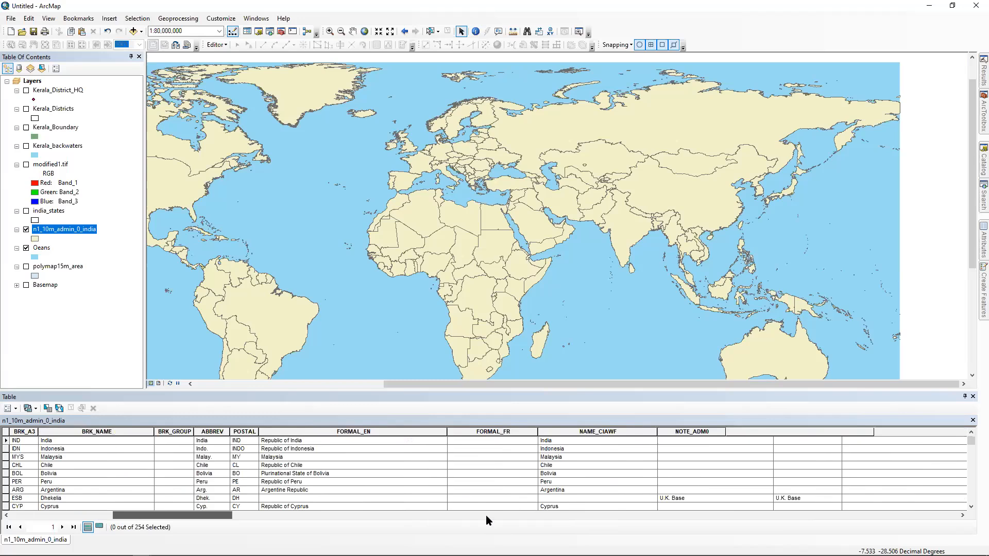
scroll(545, 515, "right", 5)
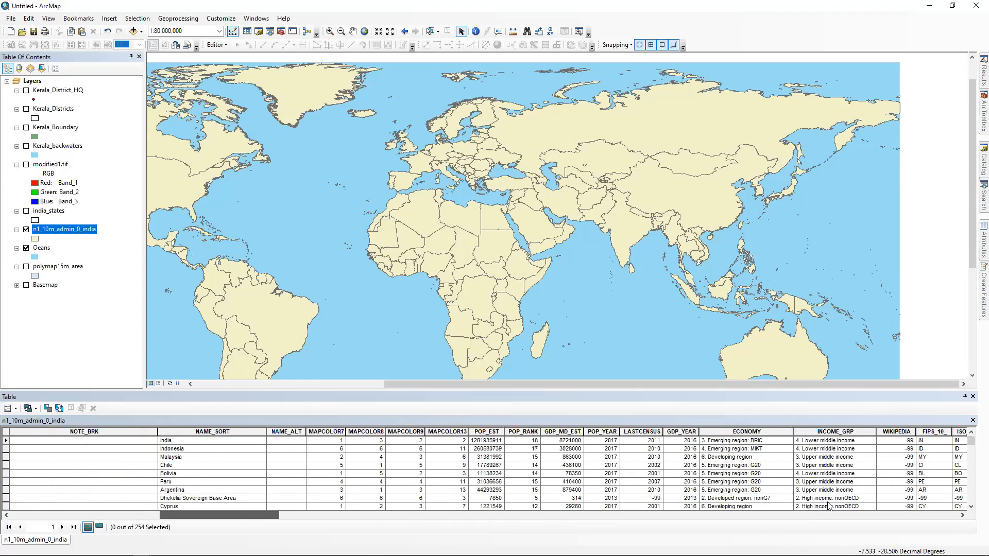
scroll(652, 531, "left", 16)
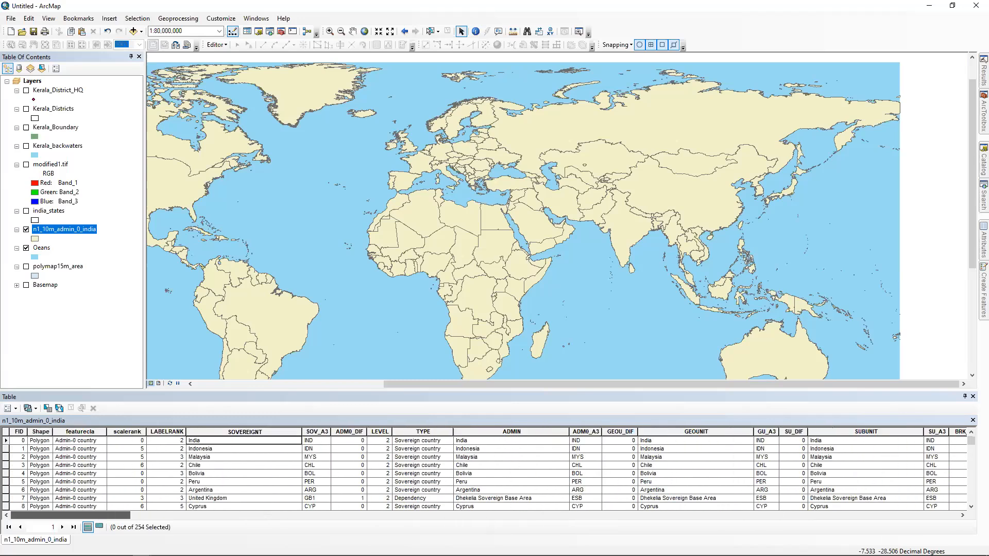
Switch to the Edge browser and open indiaviz.org/resources in a new tab
left_click(123, 548)
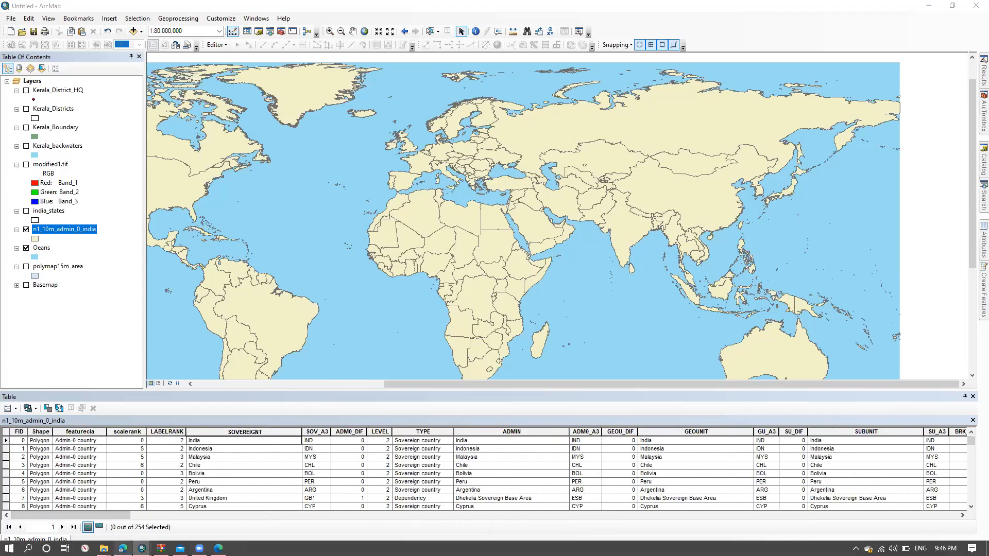
key("ctrl+t")
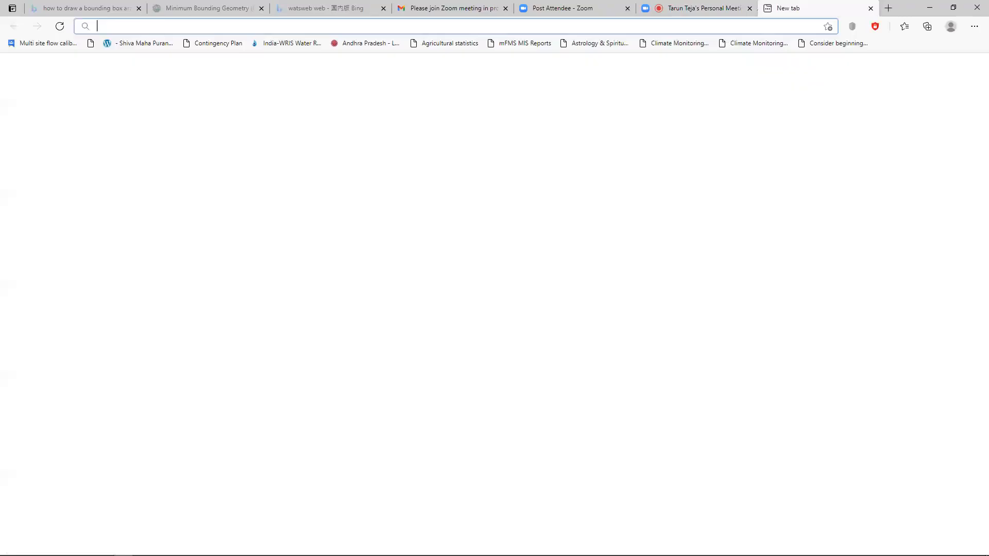
type("ind")
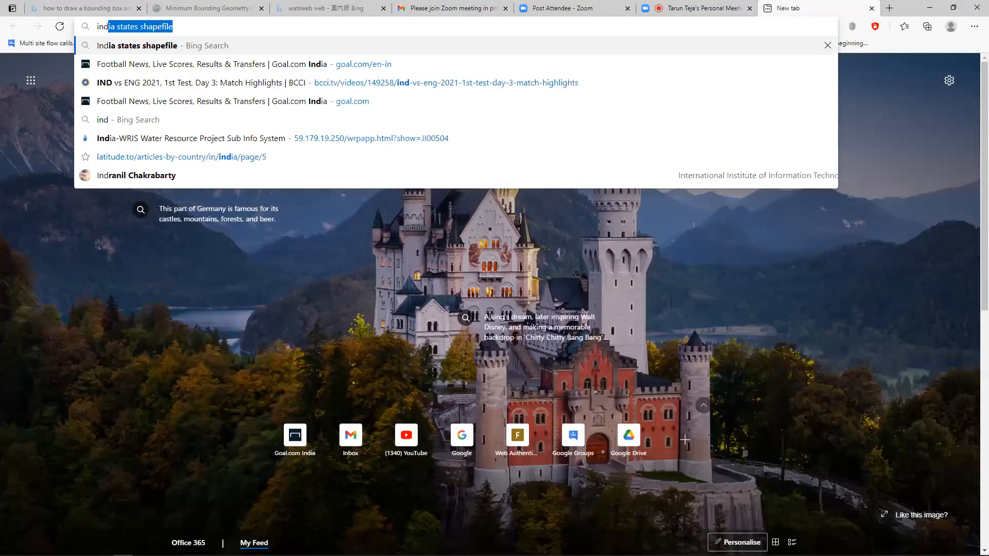
type("iaviz")
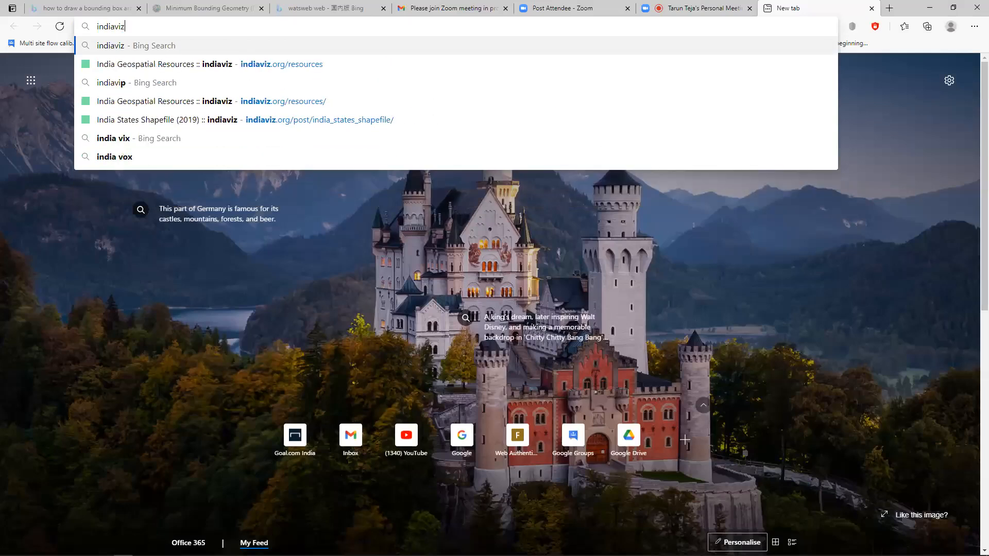
key("Down")
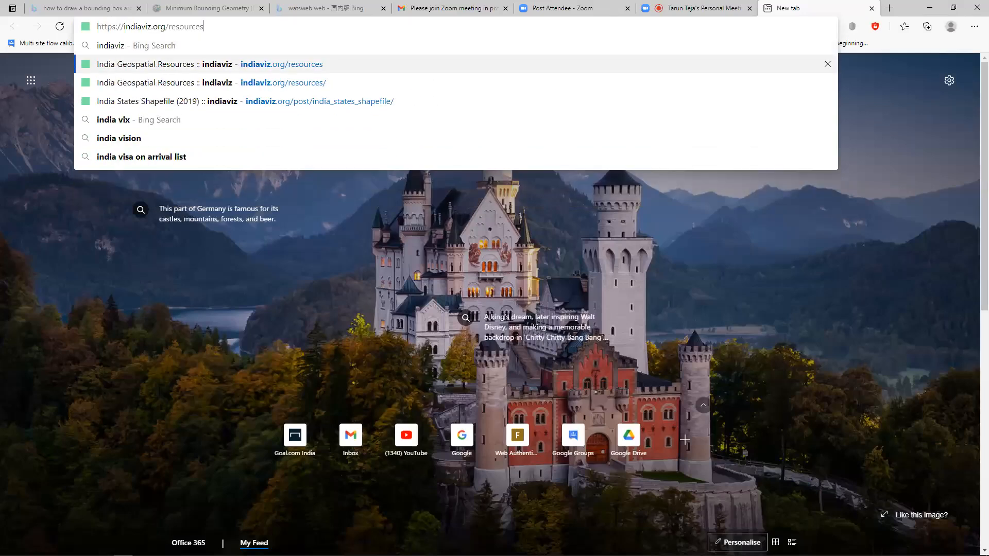
key("Return")
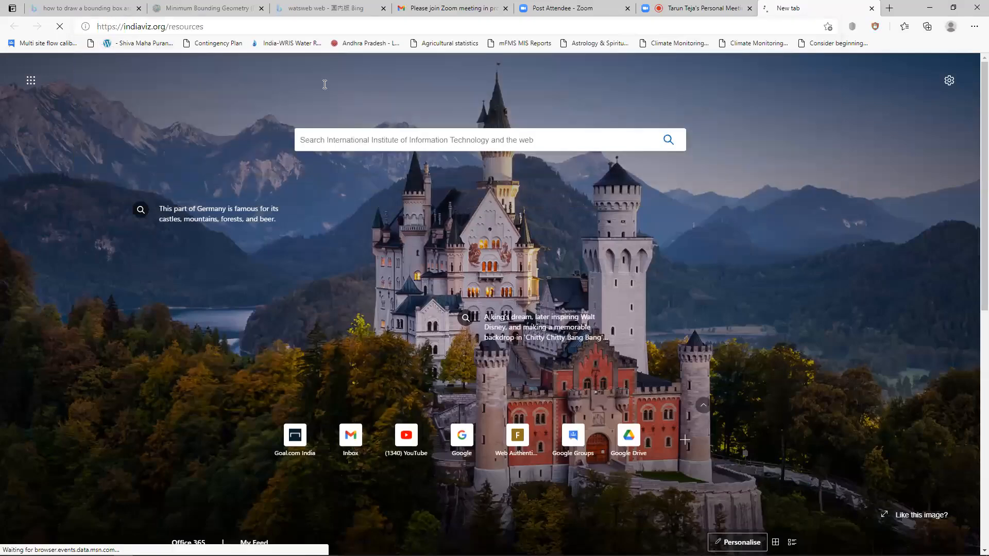
Look through the India Geospatial Resources page for its state, world and city street network datasets
scroll(769, 12, "down", 3)
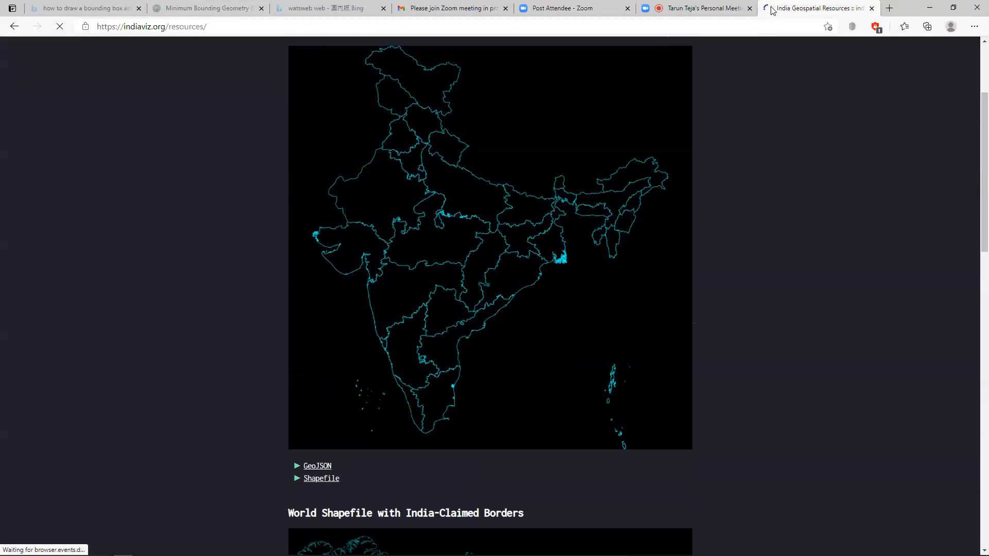
scroll(129, 97, "up", 2)
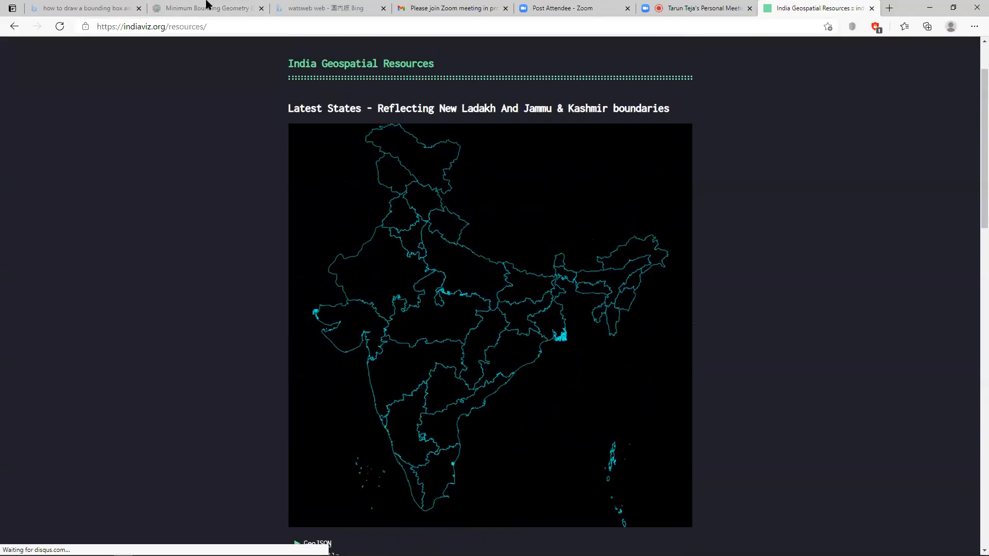
scroll(128, 77, "down", 12)
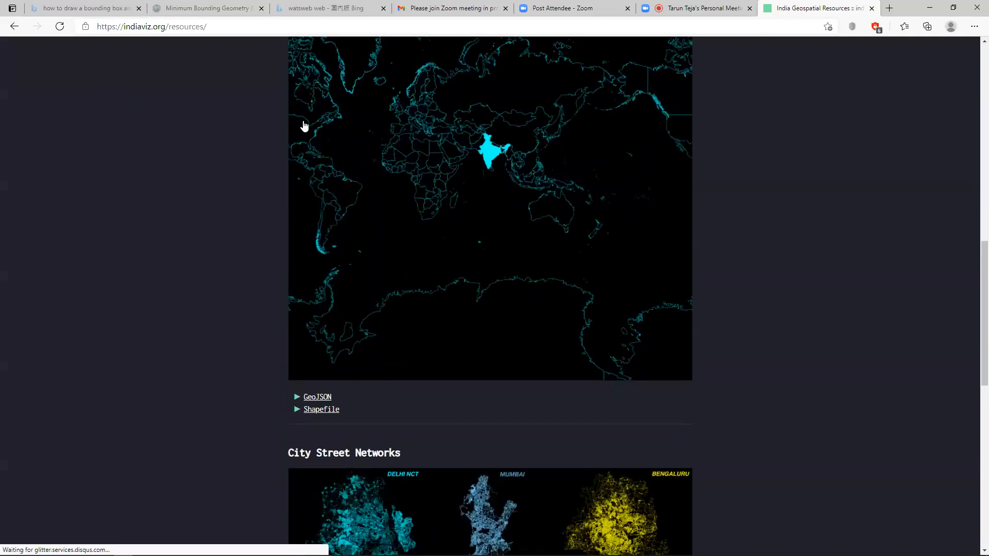
scroll(302, 126, "down", 8)
scroll(460, 292, "up", 2)
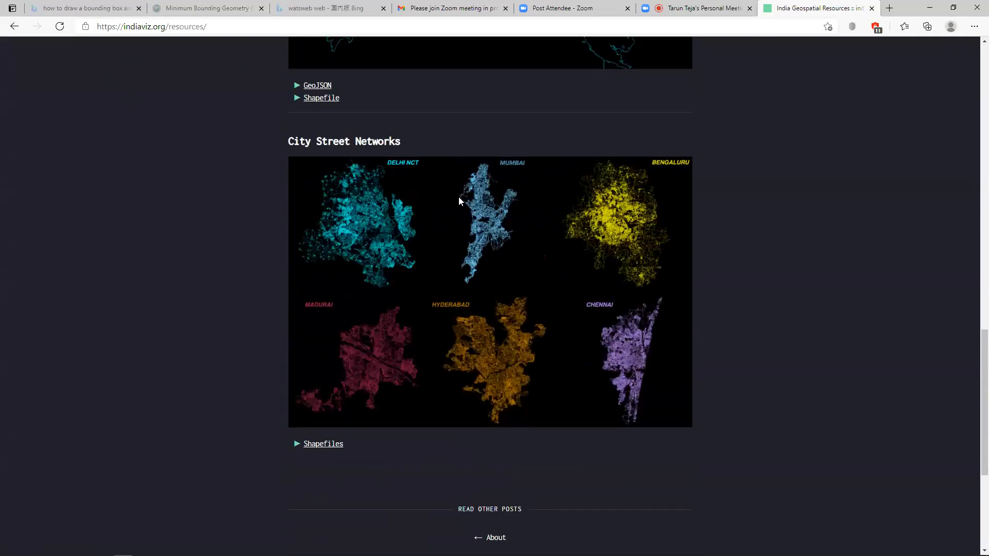
scroll(398, 199, "down", 5)
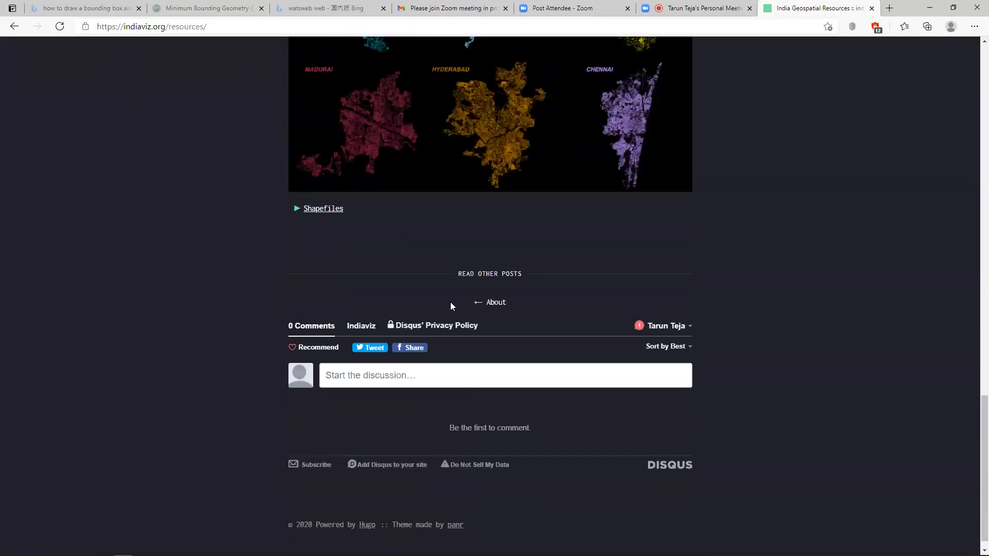
scroll(463, 298, "up", 7)
scroll(446, 256, "down", 4)
scroll(413, 128, "up", 20)
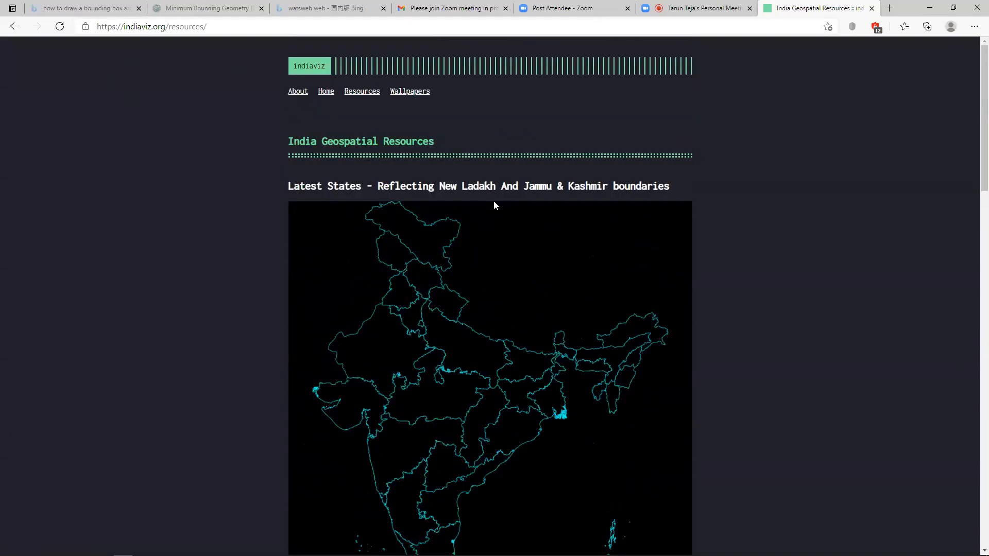
scroll(424, 161, "down", 1)
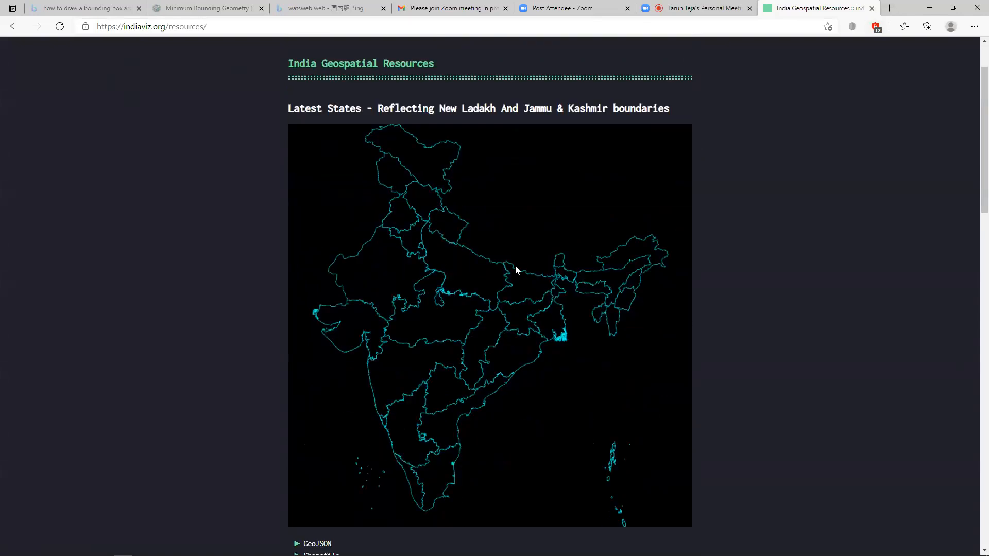
Close the indiaviz tab, switch back to ArcMap and show the whole world at 1:250,000,000
key("ctrl+w")
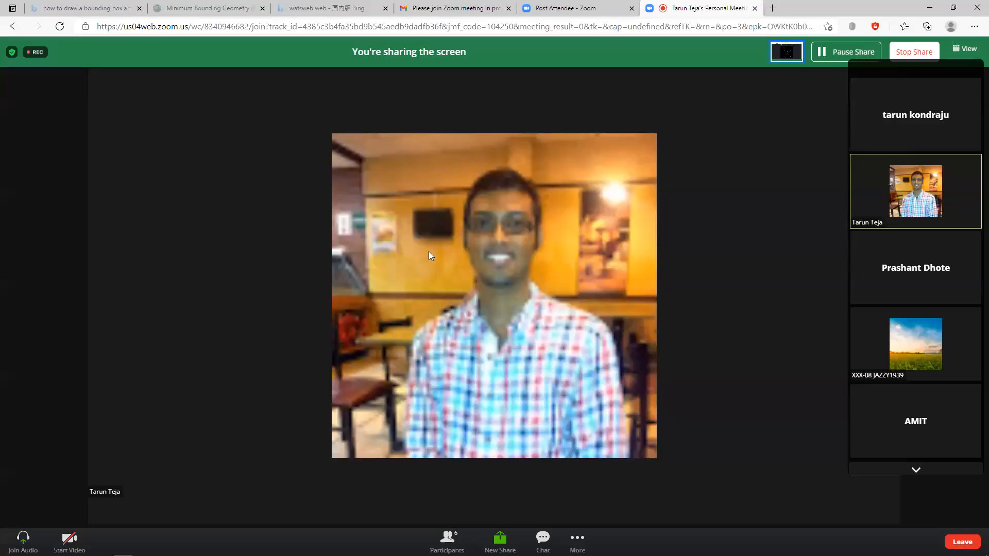
left_click(930, 8)
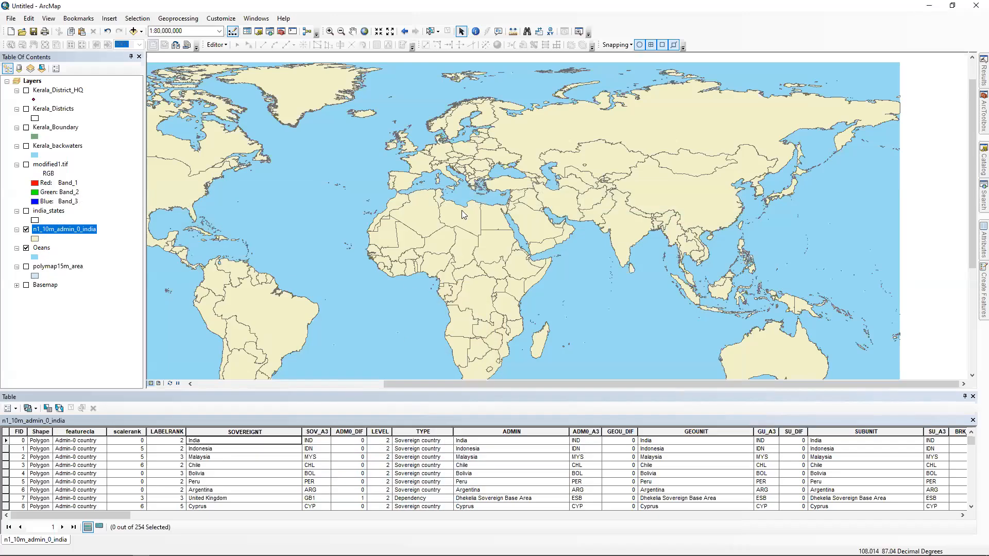
scroll(463, 278, "up", 3)
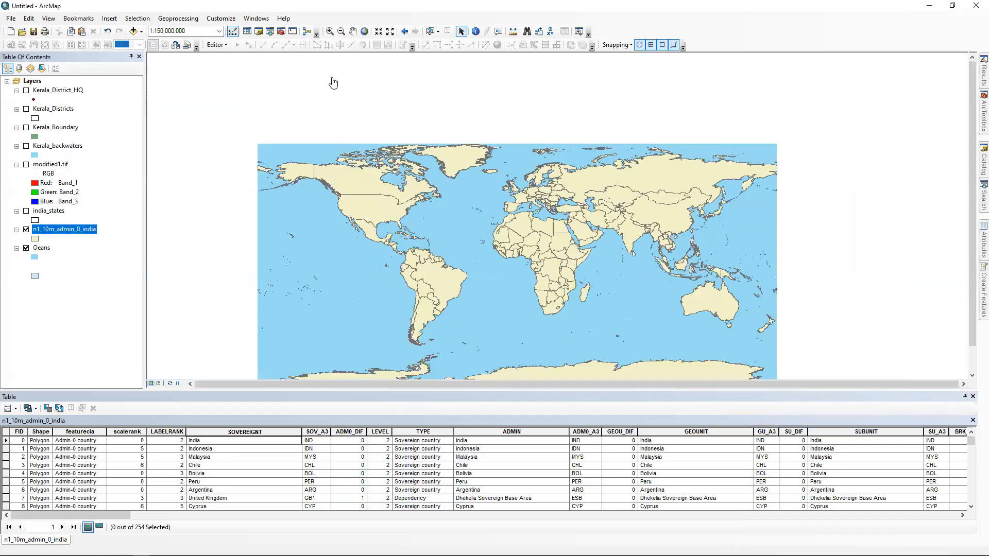
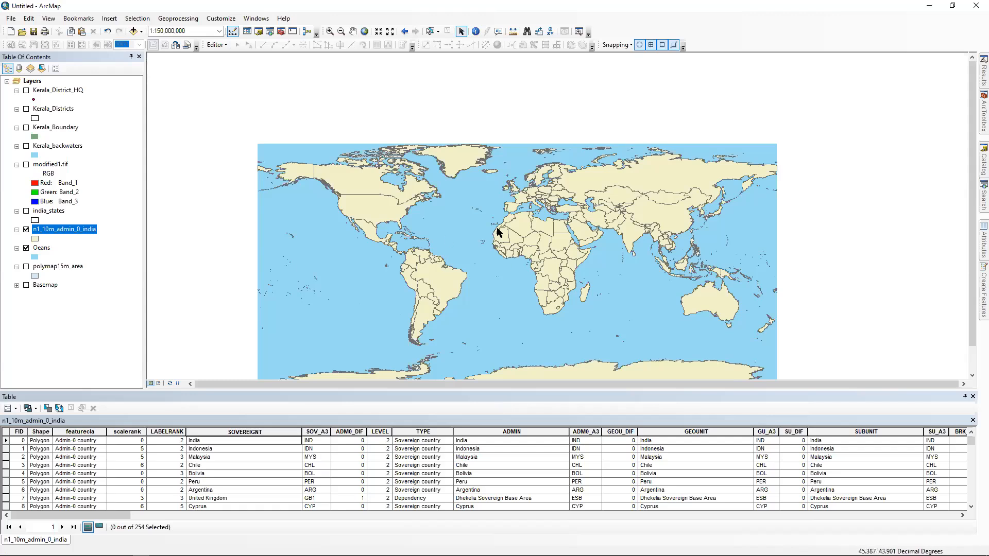
scroll(635, 207, "up", 1)
scroll(459, 209, "up", 1)
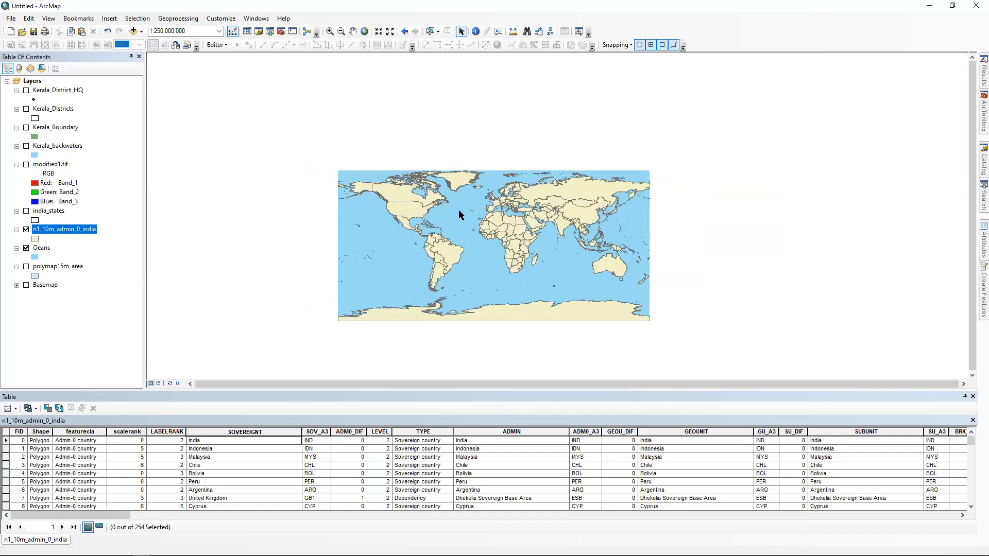
Use Select By Location to select polymap15m_area features that intersect the Kerala_District_HQ source layer
left_click(178, 19)
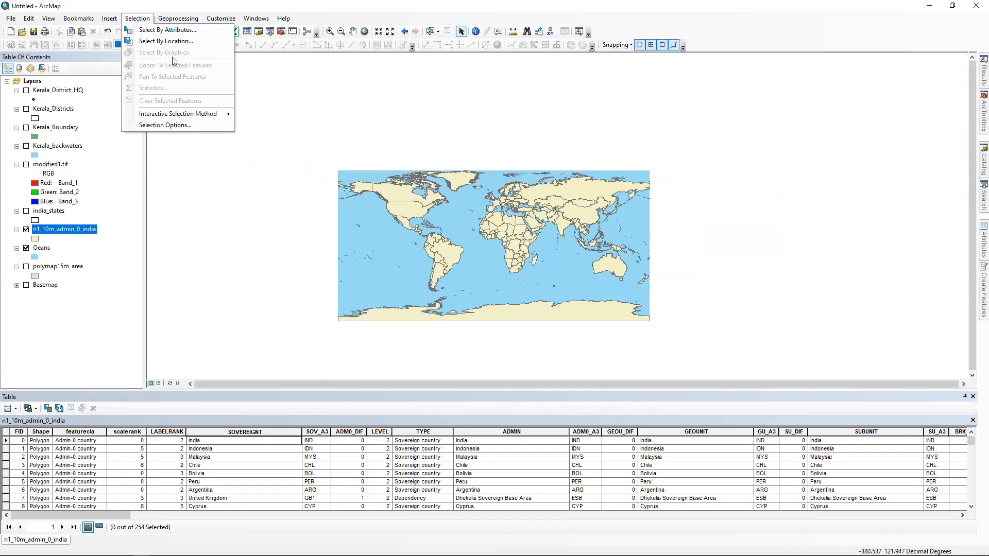
left_click(171, 41)
left_click(137, 18)
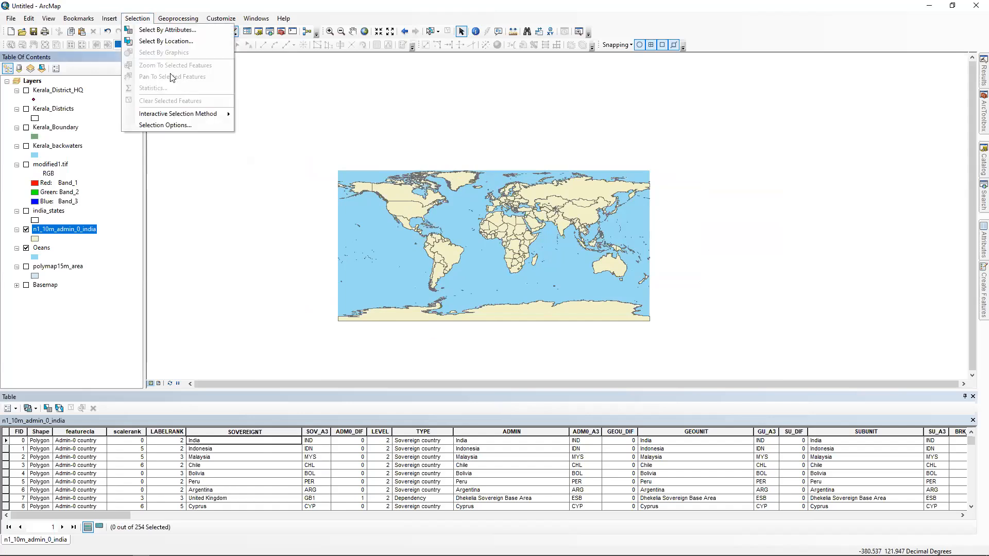
left_click(164, 41)
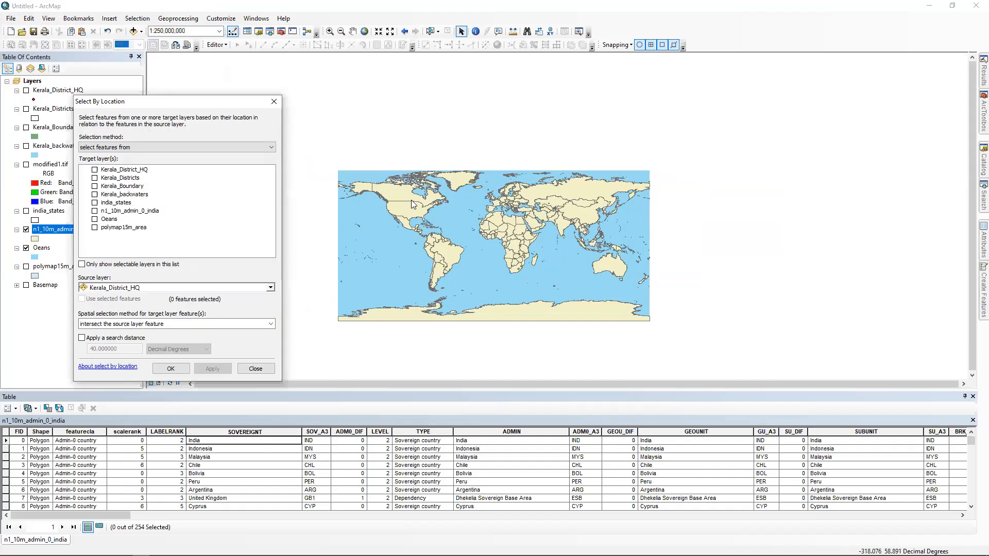
left_click(181, 191)
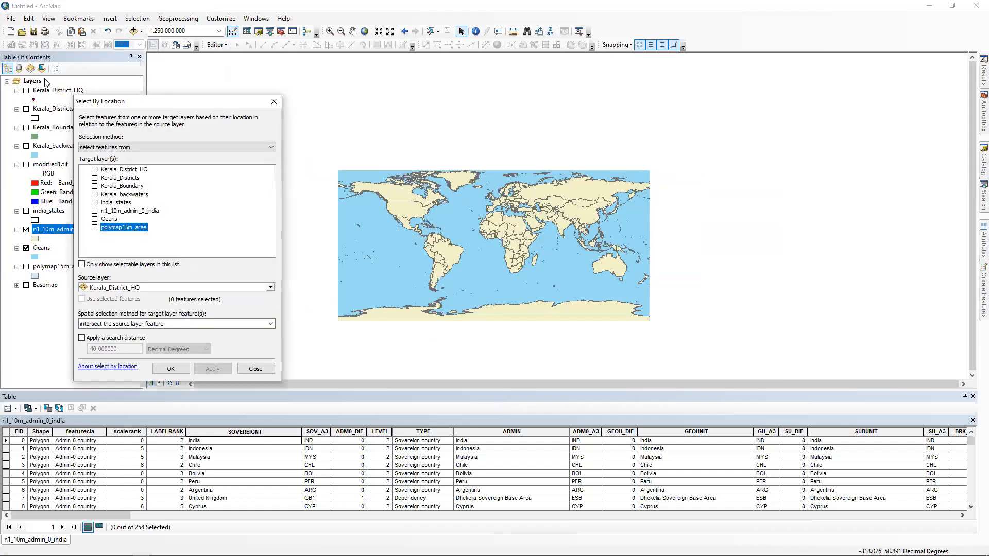
left_click(94, 227)
left_click(213, 368)
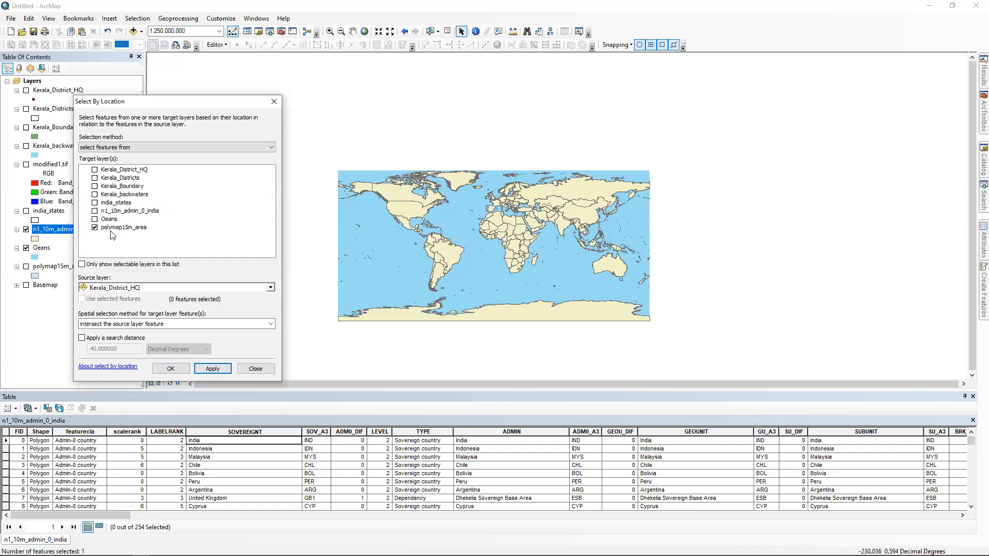
Change the source layer to n1_10m_admin_0_india and select the polymap15m_area features that intersect it
left_click(270, 288)
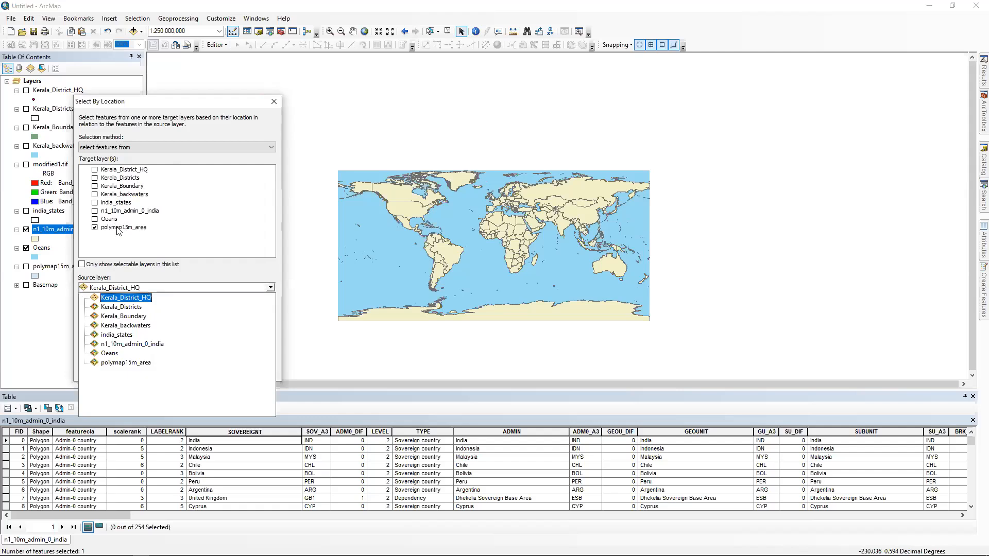
key("Down")
key("Down")
key("Down")
key("Return")
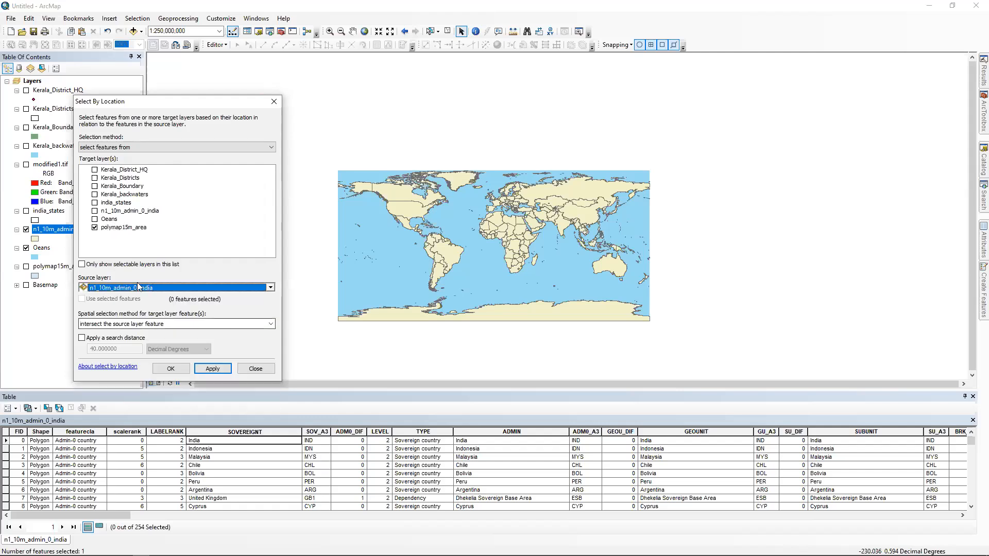
left_click(214, 368)
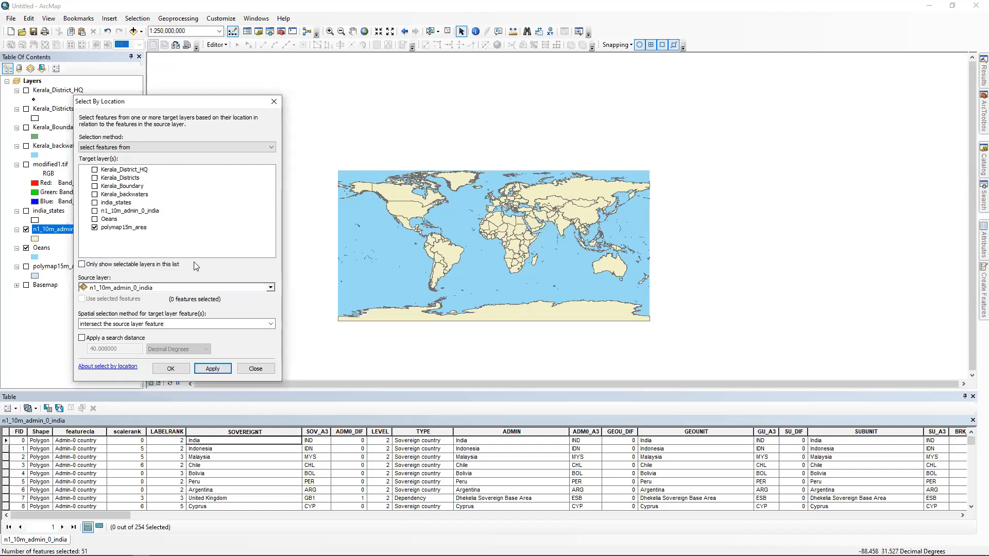
Select n1_10m_admin_0_india features that intersect the selected polymap15m_area features
left_click(95, 227)
left_click(95, 203)
left_click(95, 202)
left_click(114, 289)
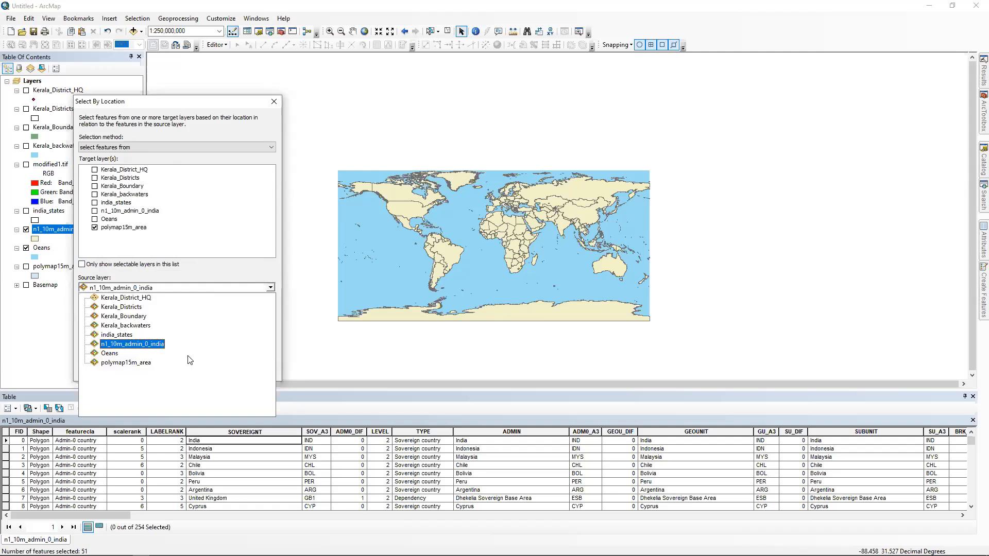
key("Down")
key("Down")
key("Return")
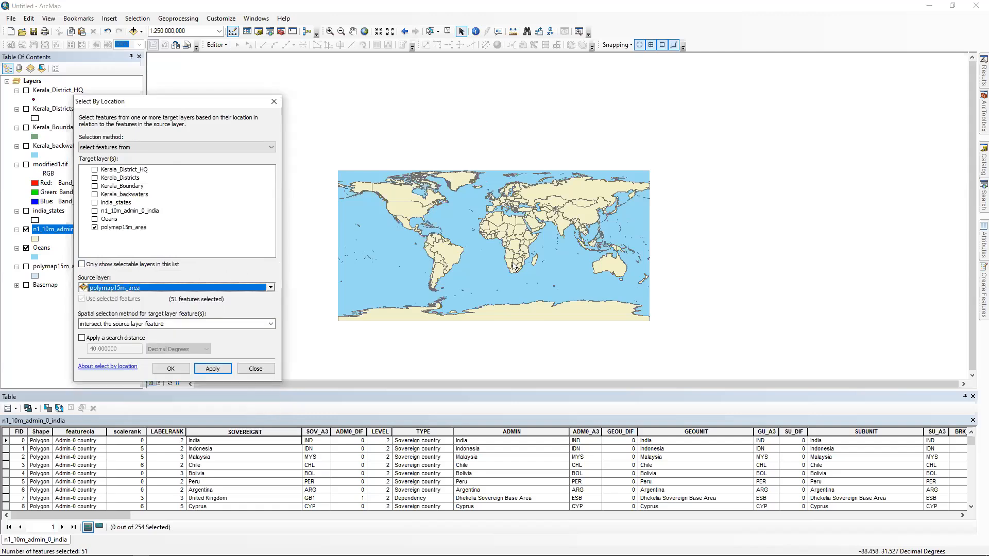
left_click(222, 147)
left_click(370, 232)
left_click(95, 227)
left_click(95, 211)
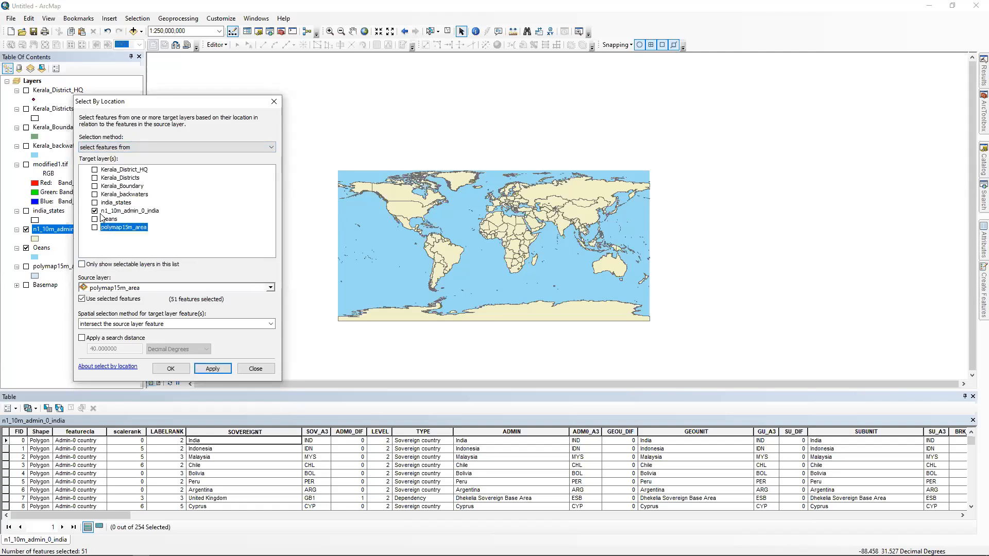
key("Return")
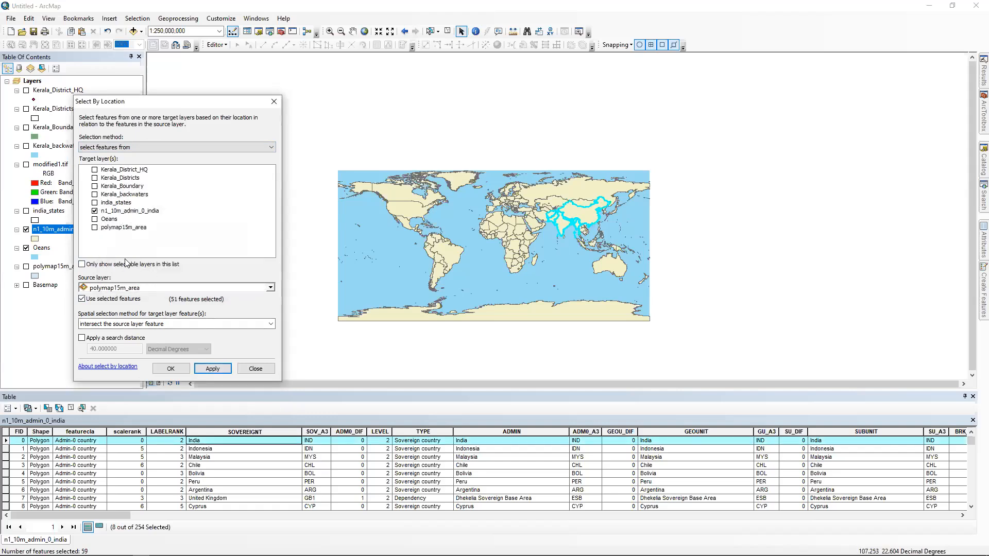
scroll(563, 222, "up", 2)
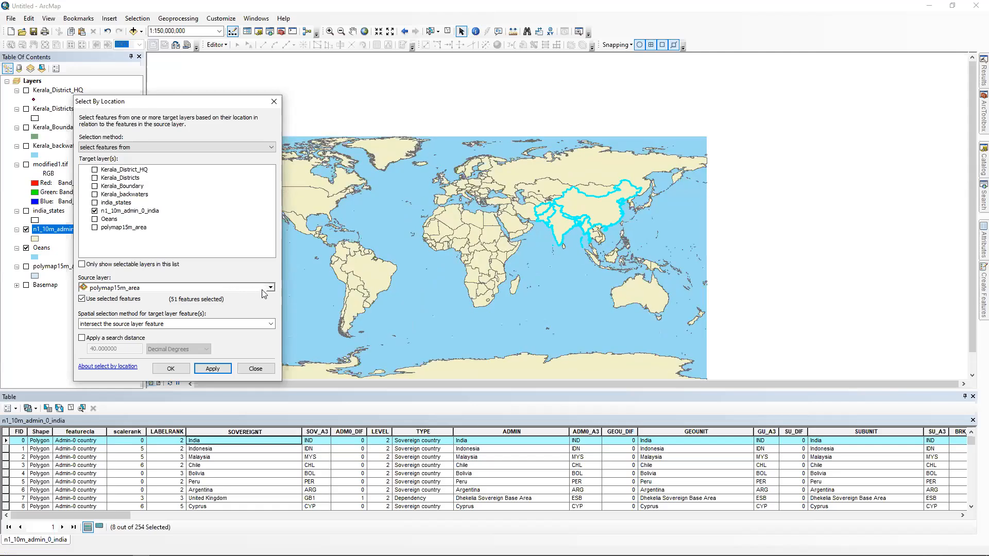
Select n1_10m_admin_0_india features that intersect the Kerala_Districts source layer, and close Select By Location
left_click(149, 288)
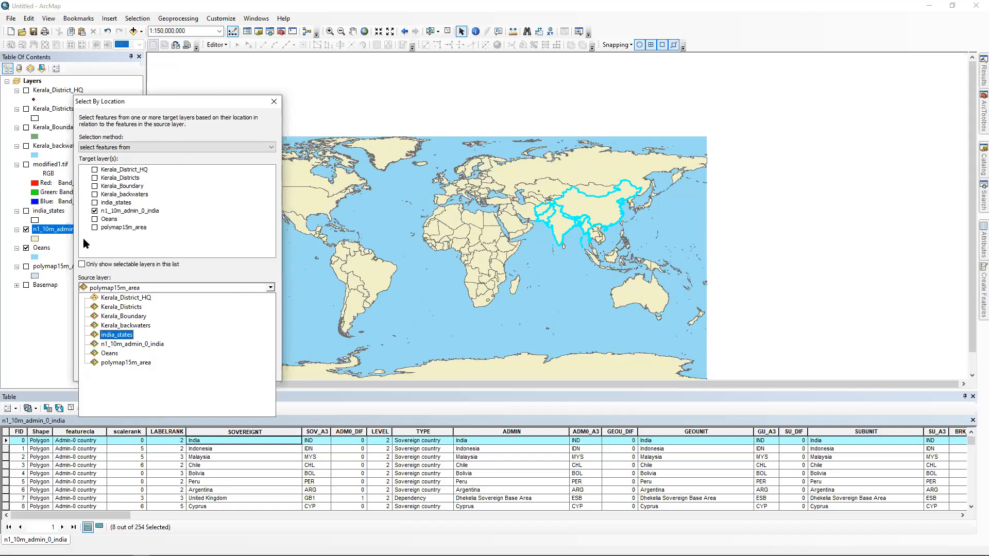
key("Return")
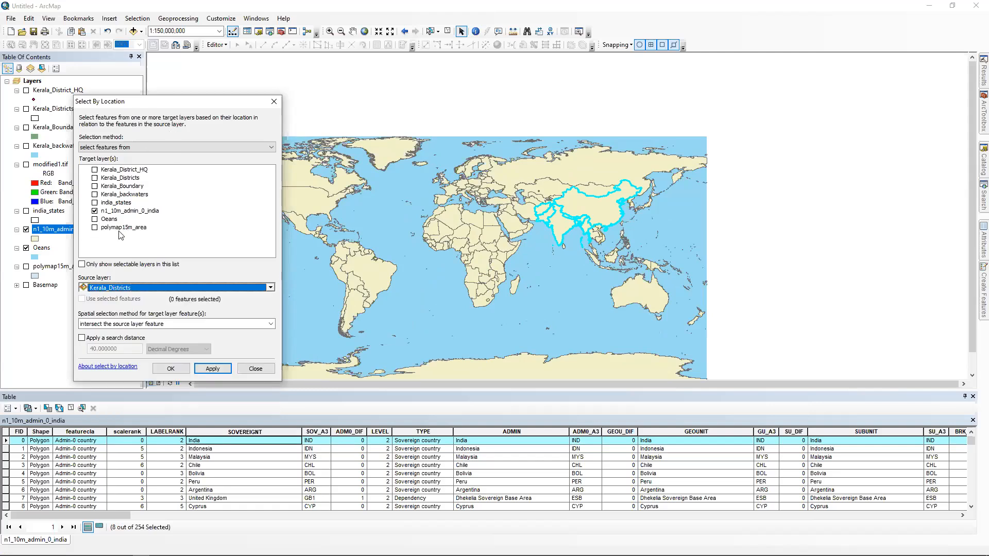
key("Return")
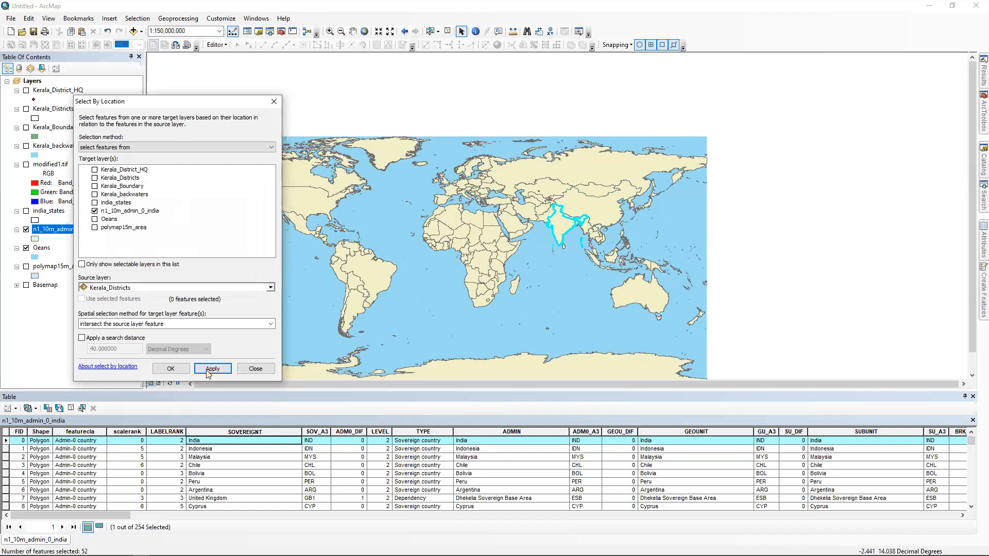
left_click(255, 369)
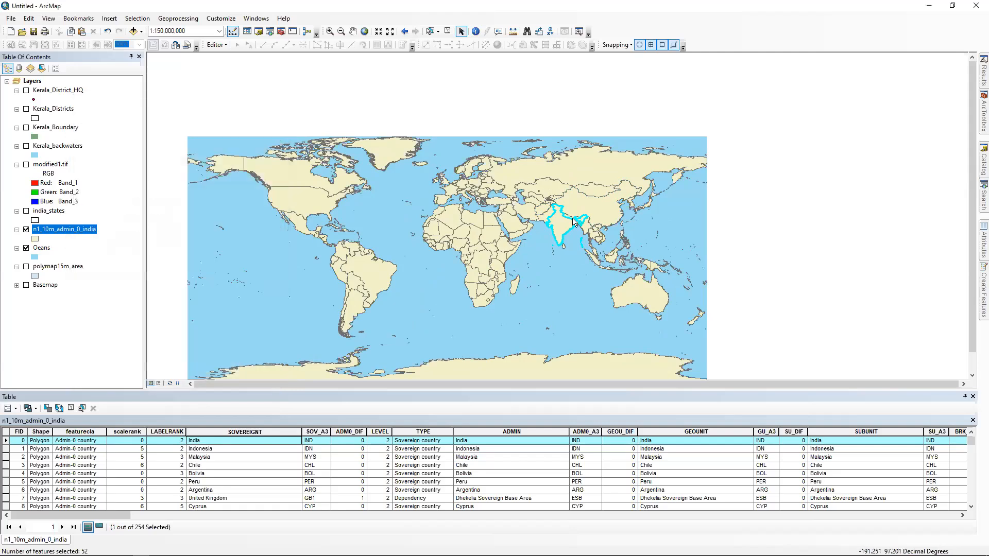
Open Select By Attributes and set its layer to n1_10m_admin_0_india, bringing the attribute table's population and economy fields into view
key("Down")
key("Down")
key("Down")
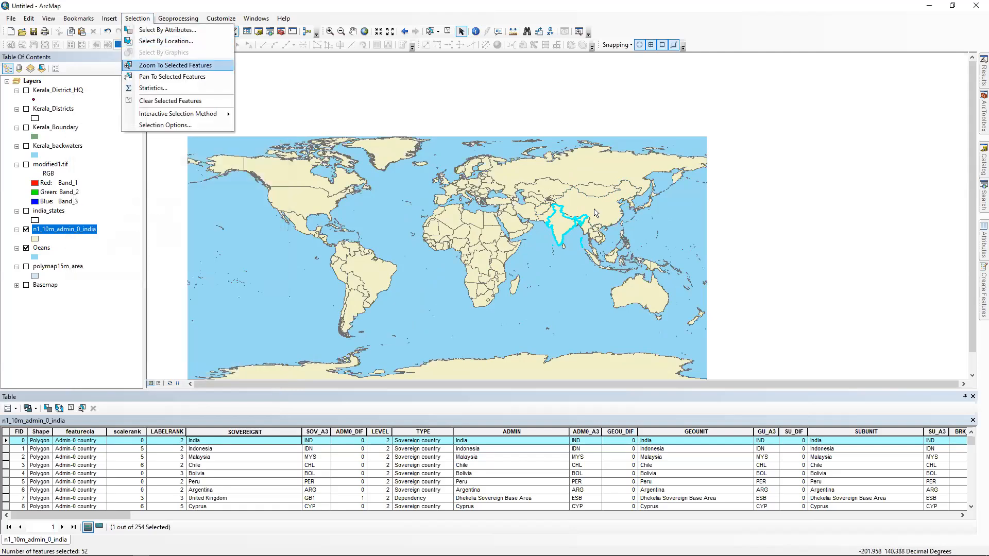
key("Down")
key("Up")
key("Up")
key("Up")
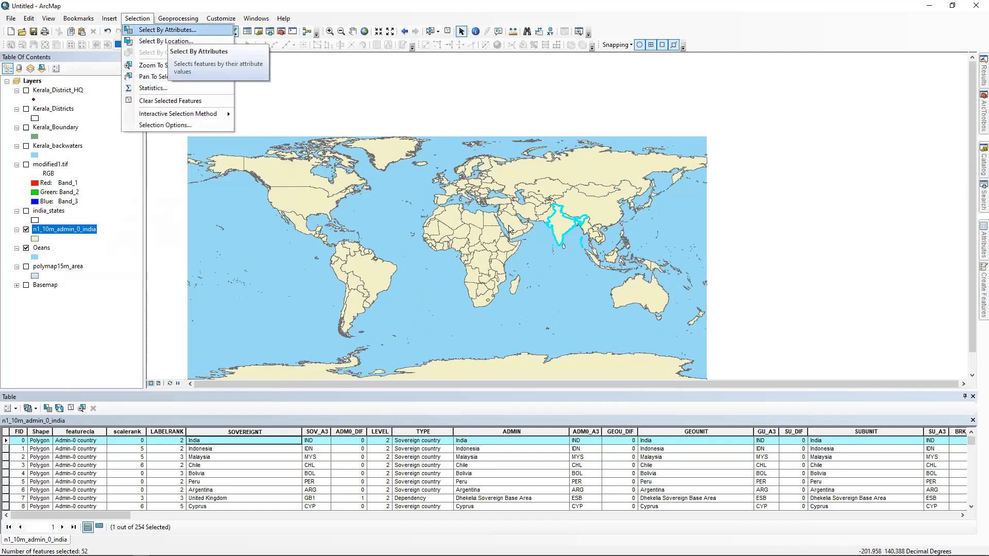
key("Return")
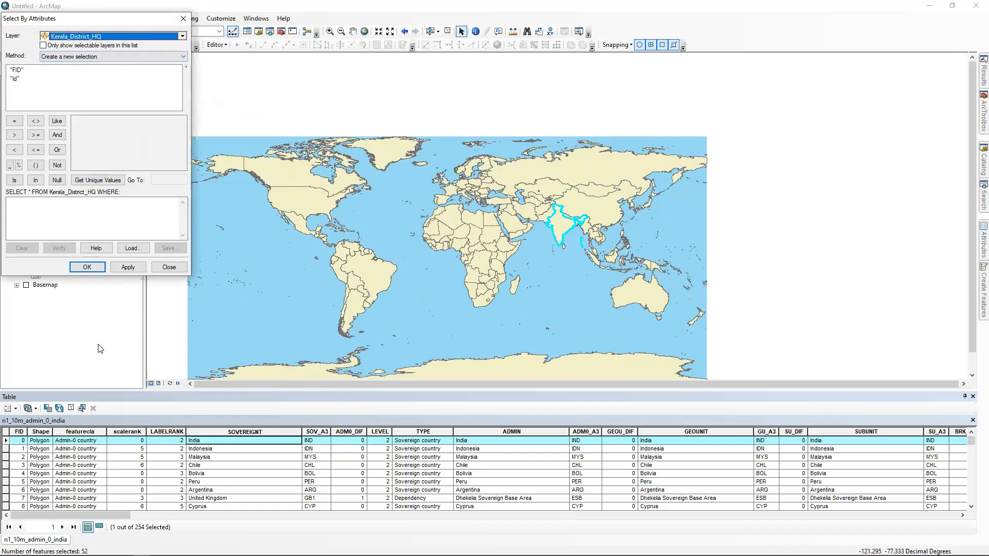
left_click_drag(119, 515, 276, 516)
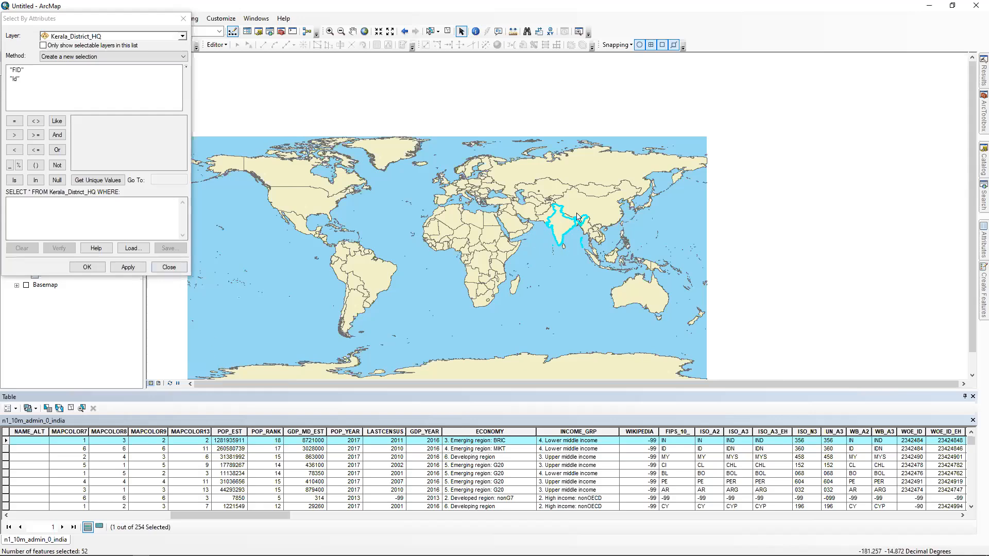
left_click(182, 36)
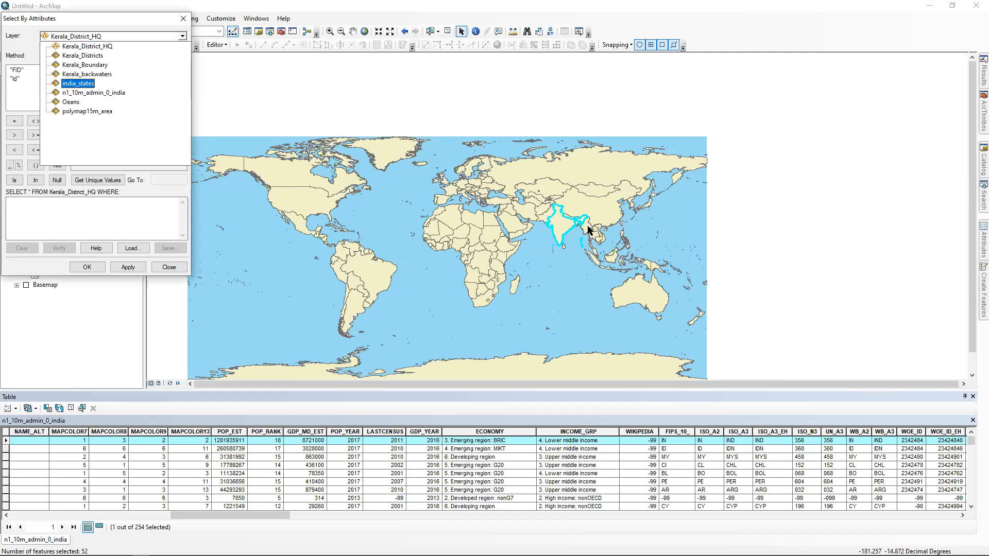
left_click(94, 92)
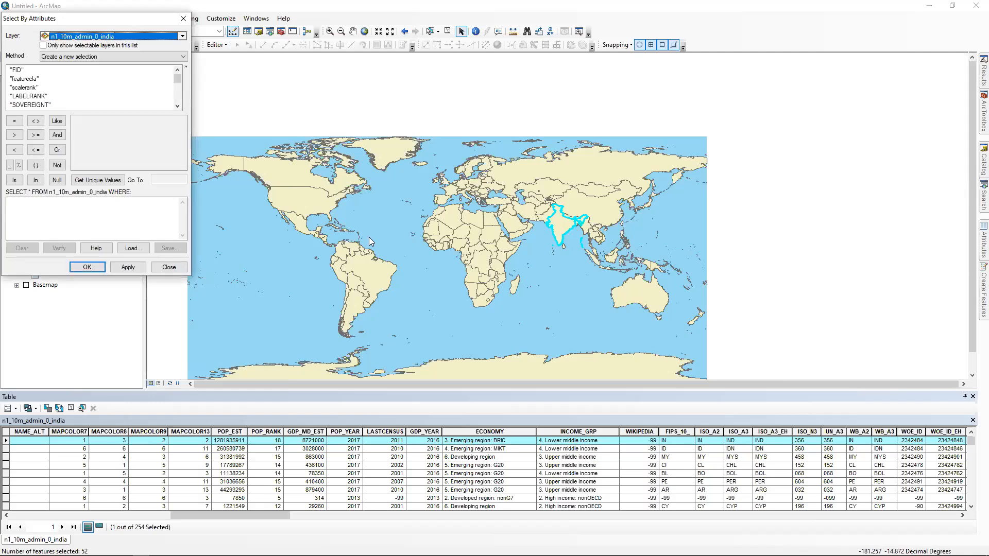
Insert the POP_YEAR field into the selection expression and list its unique values
scroll(94, 88, "down", 3)
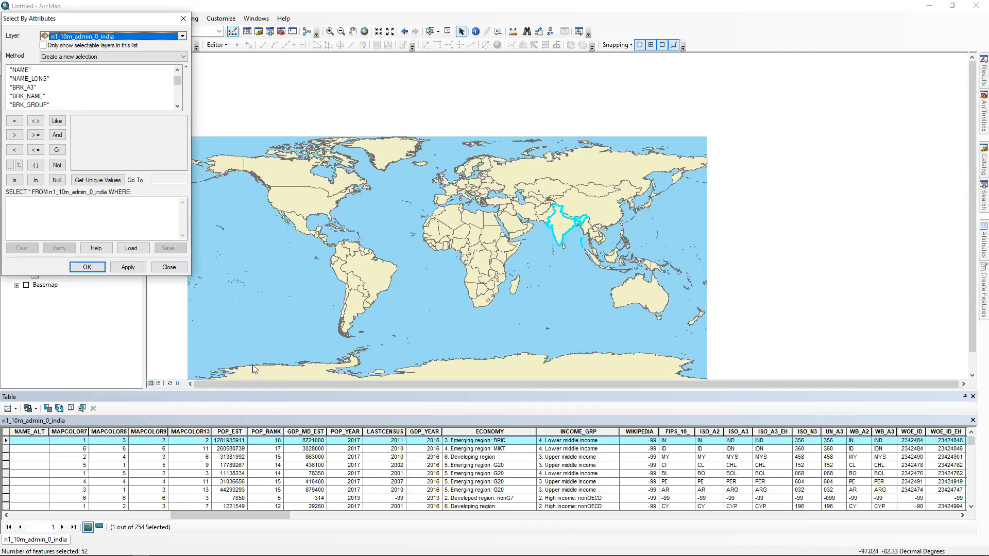
scroll(155, 45, "down", 3)
scroll(164, 68, "up", 3)
scroll(164, 39, "down", 2)
scroll(164, 36, "up", 1)
scroll(103, 449, "up", 6)
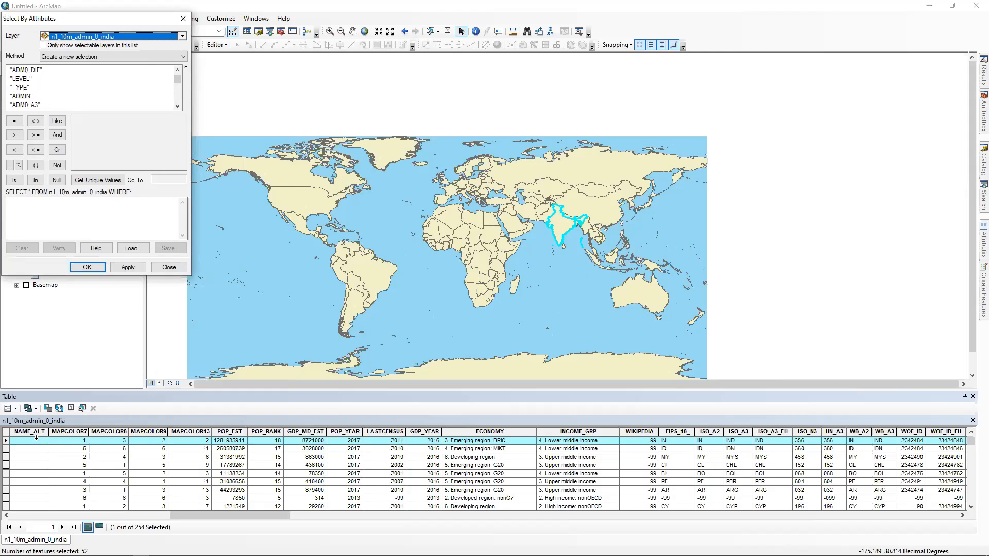
left_click(49, 78)
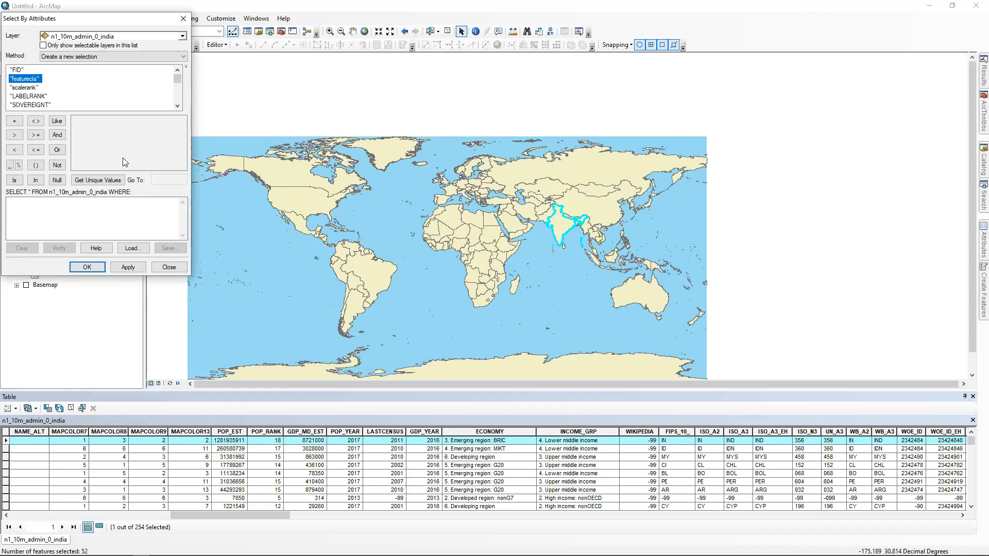
scroll(71, 121, "down", 2)
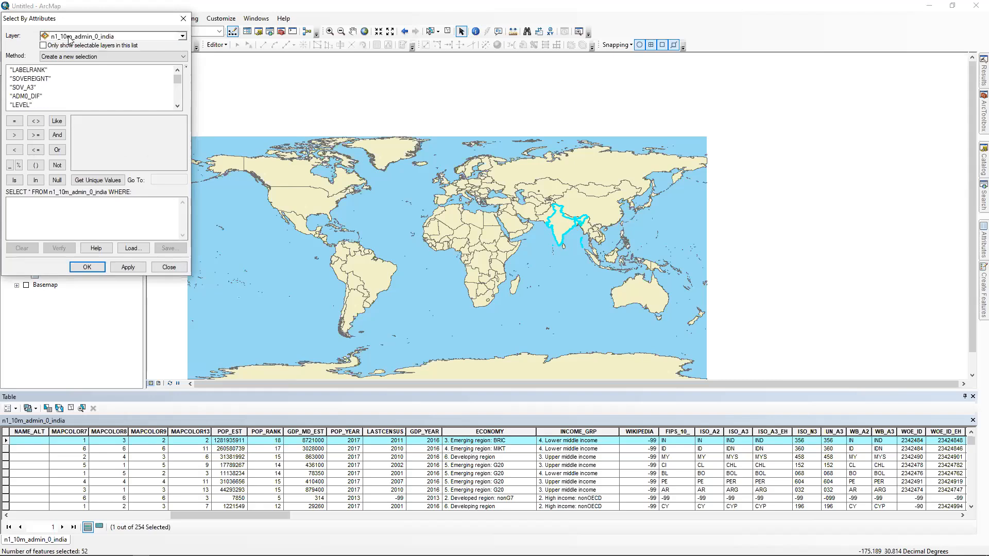
scroll(135, 99, "down", 5)
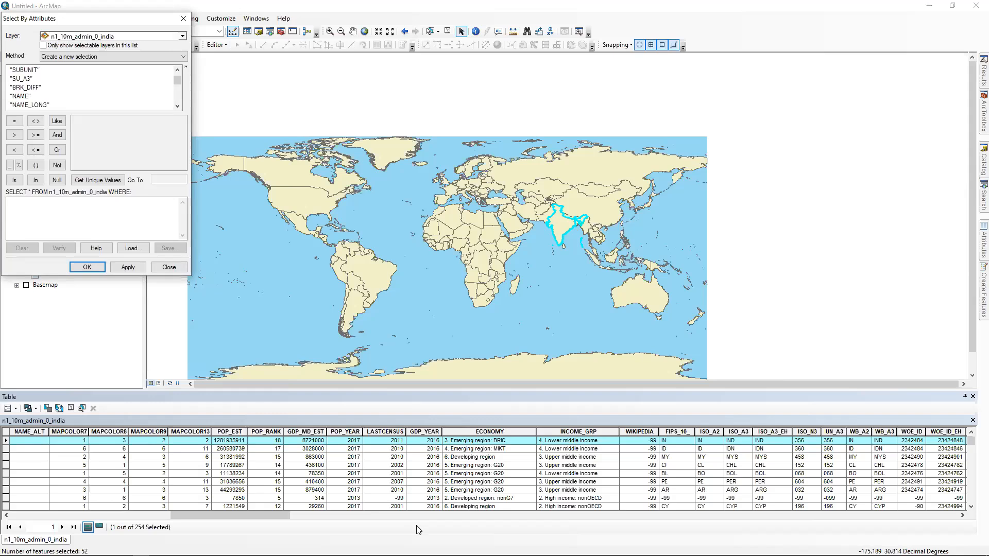
scroll(644, 471, "down", 5)
double_click(31, 96)
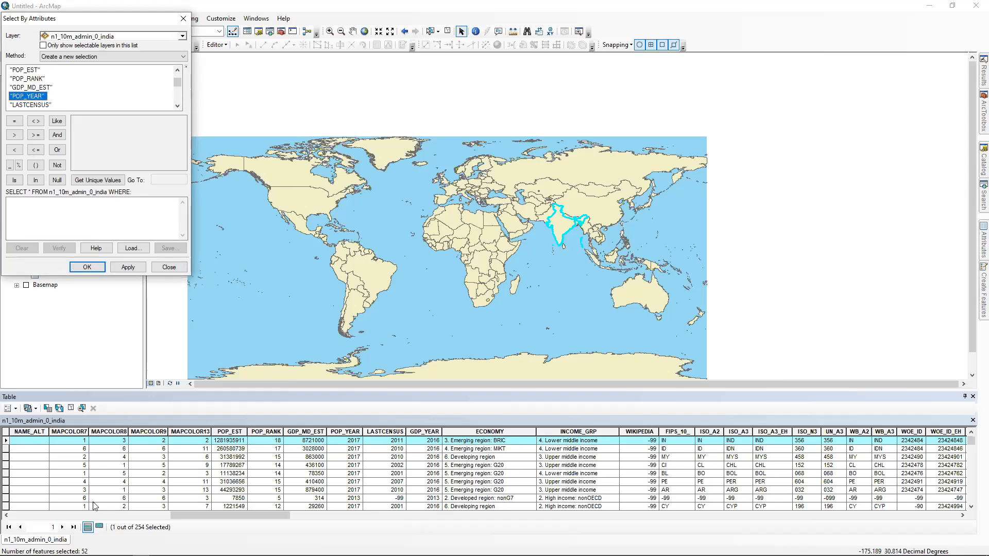
left_click(98, 180)
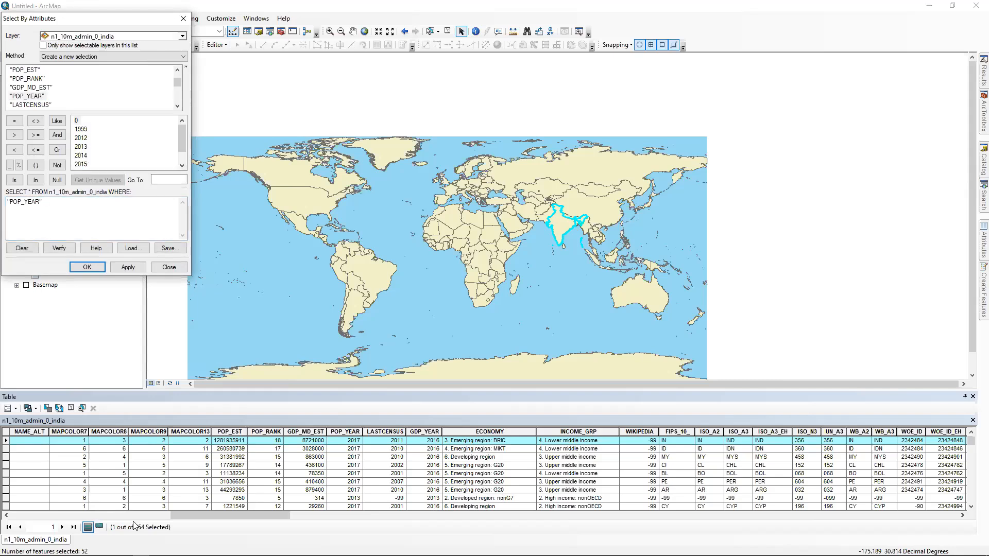
Complete the expression as "POP_YEAR" = 2015 and apply the selection
scroll(198, 530, "down", 1)
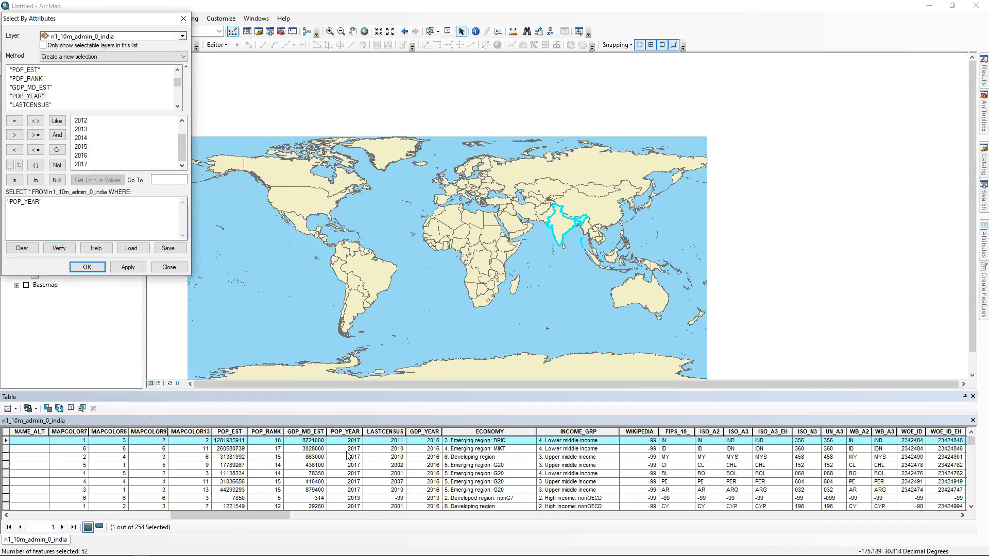
type("2015")
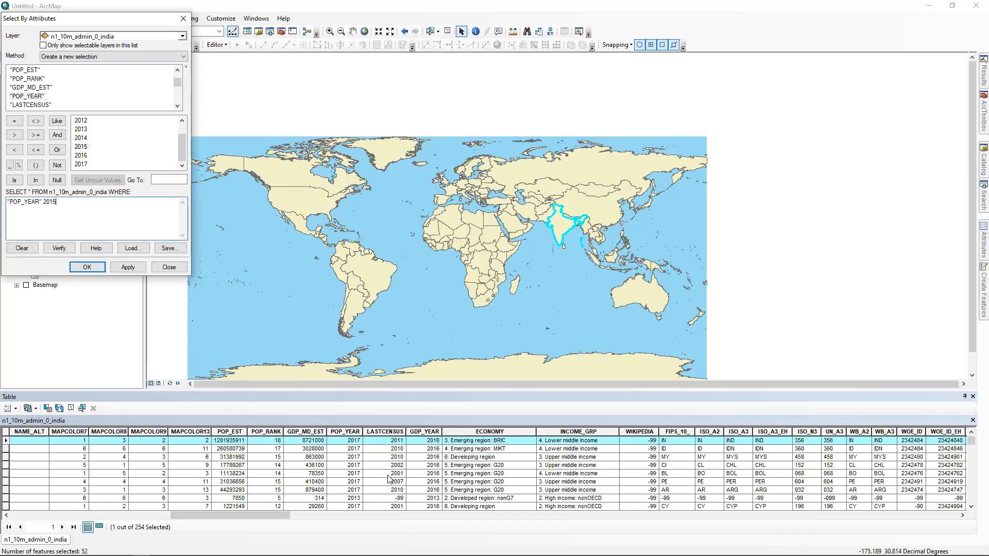
key("Left")
key("Left")
key("Left")
key("Left")
key("Left")
key("Left")
left_click(15, 121)
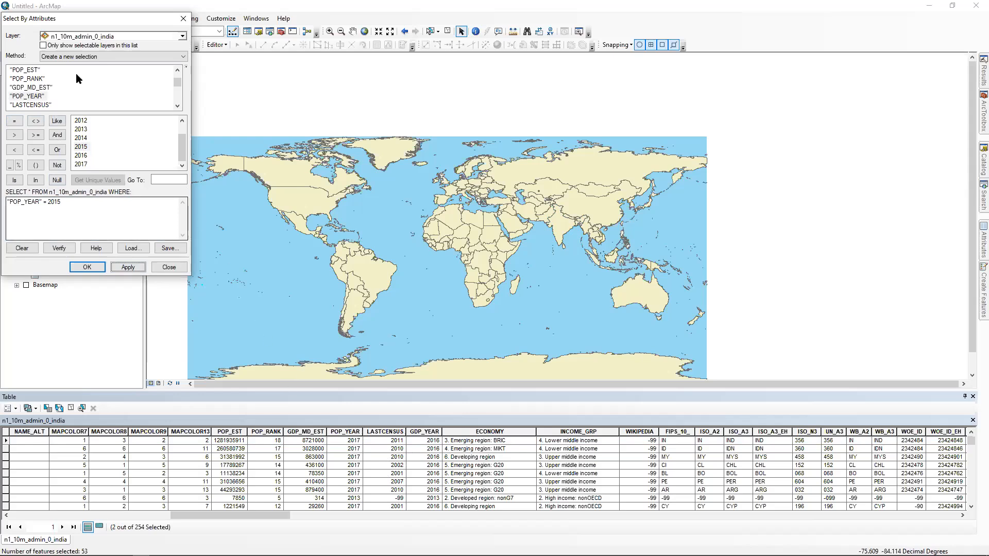
Delete the expression, rebuild it as "POP_YEAR" = 2015 from the field and value lists, apply it and close the dialog
left_click_drag(64, 202, 6, 202)
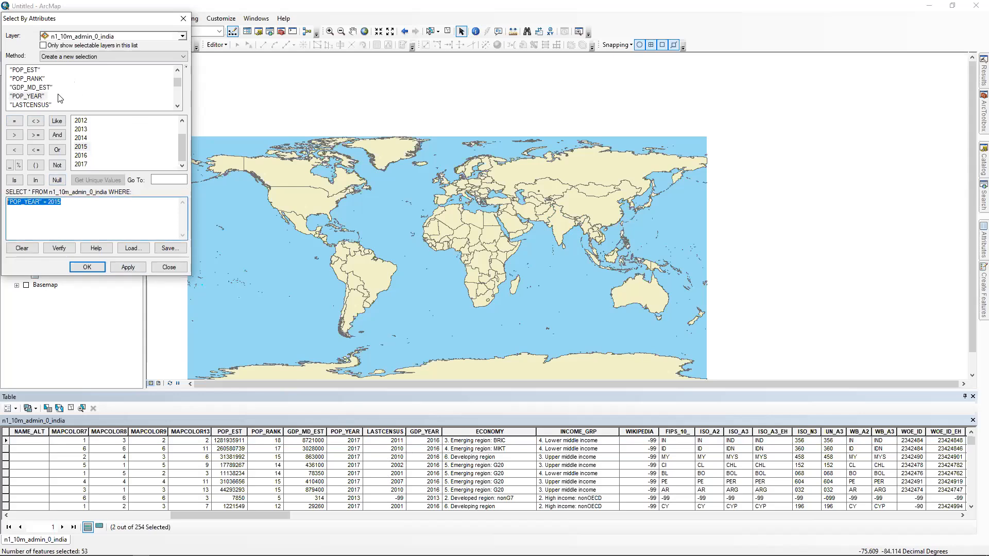
key("Delete")
left_click(45, 94)
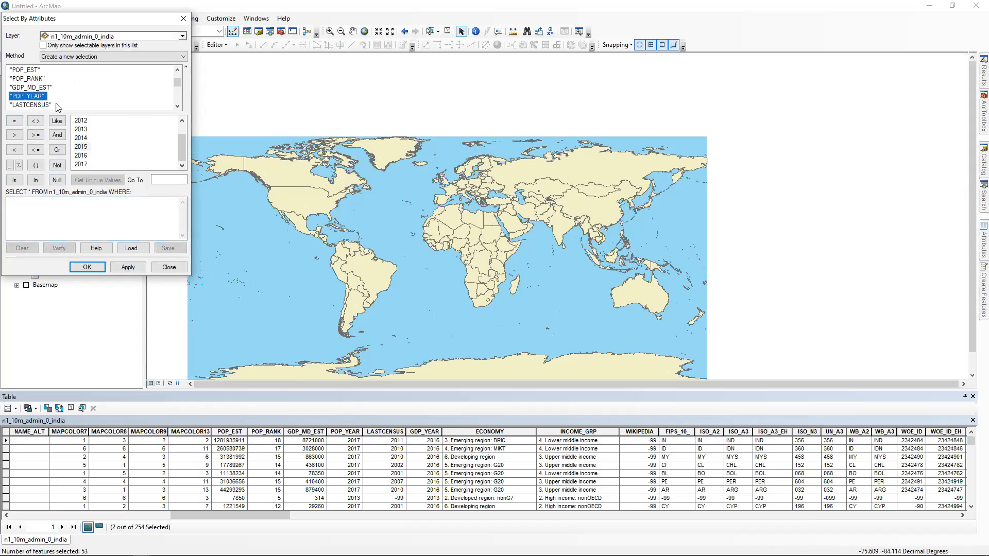
double_click(35, 97)
left_click(14, 121)
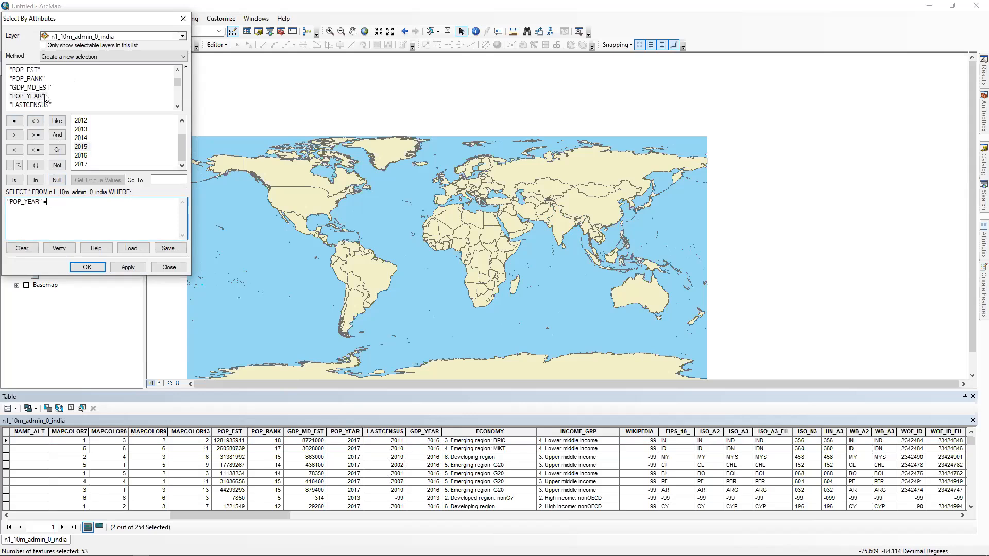
double_click(80, 147)
left_click(127, 268)
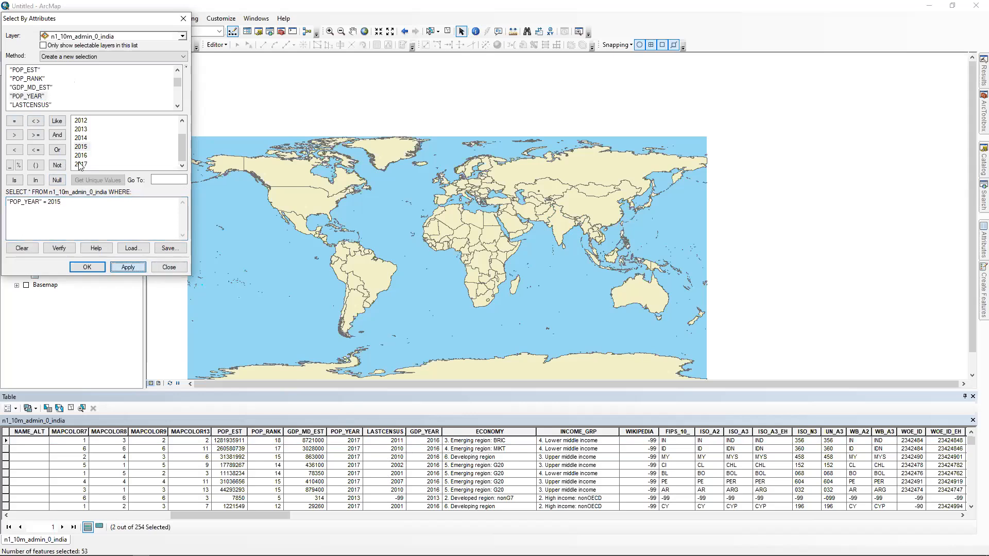
left_click(87, 267)
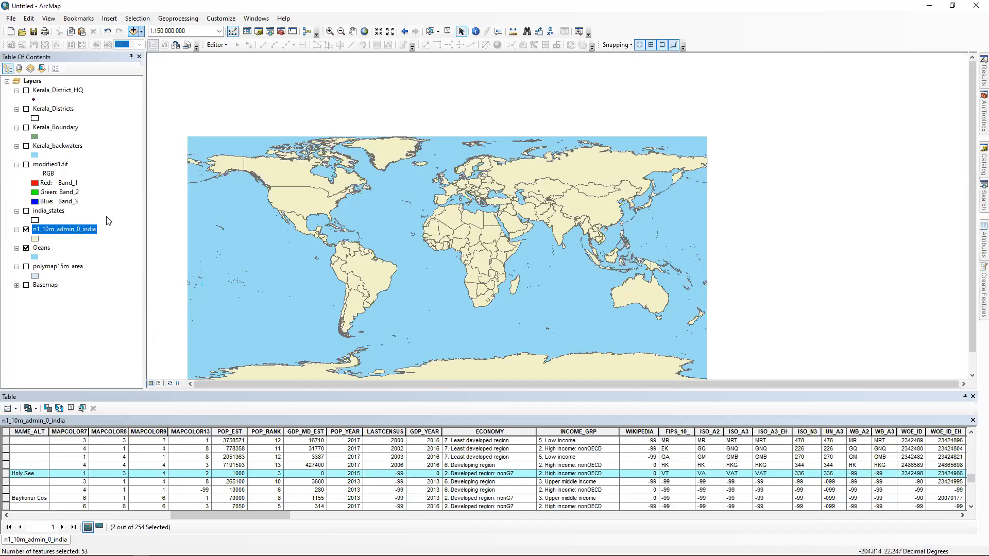
Reopen Select By Attributes, change the expression to "POP_YEAR" = 2017, and run the selection on n1_10m_admin_0_india
key("alt+s")
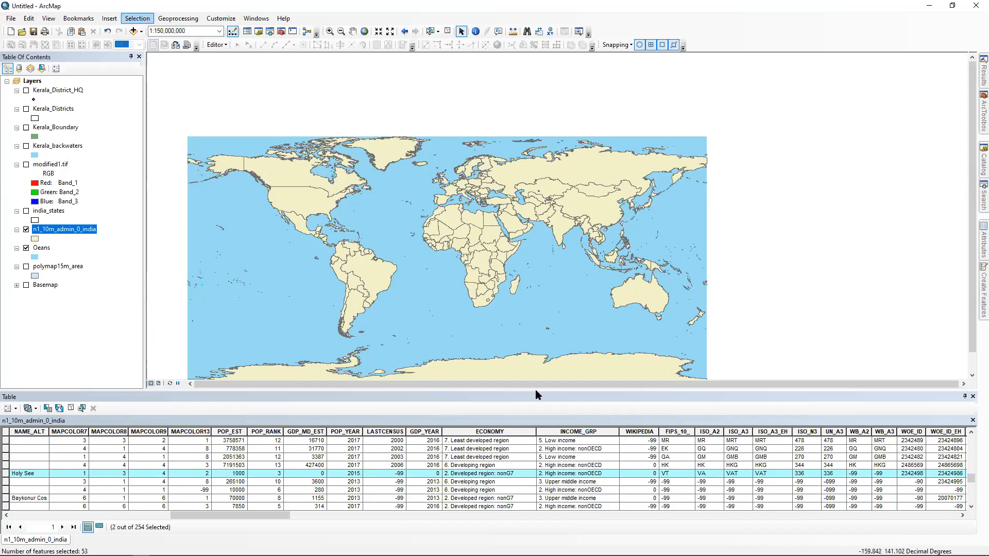
key("Down")
key("Return")
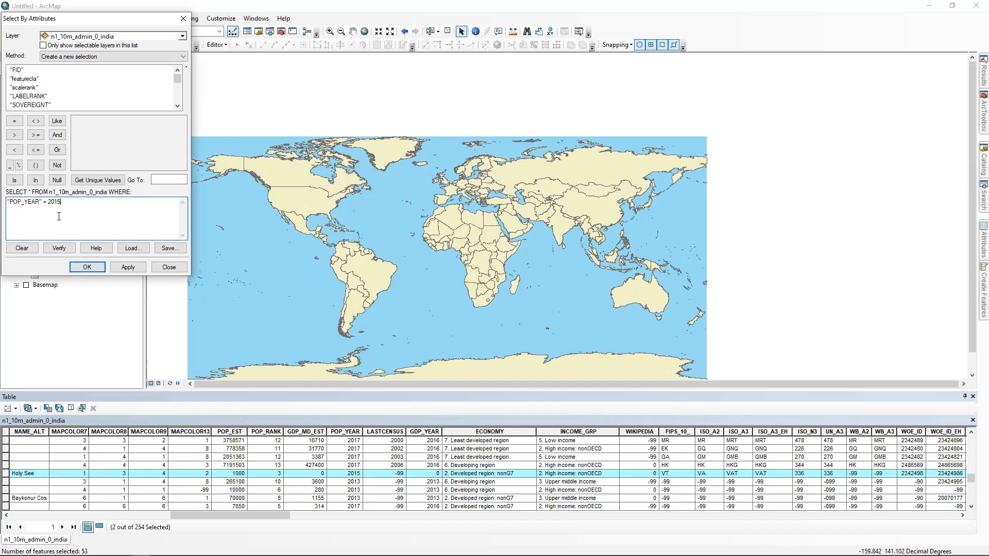
key("BackSpace")
type("7")
key("Return")
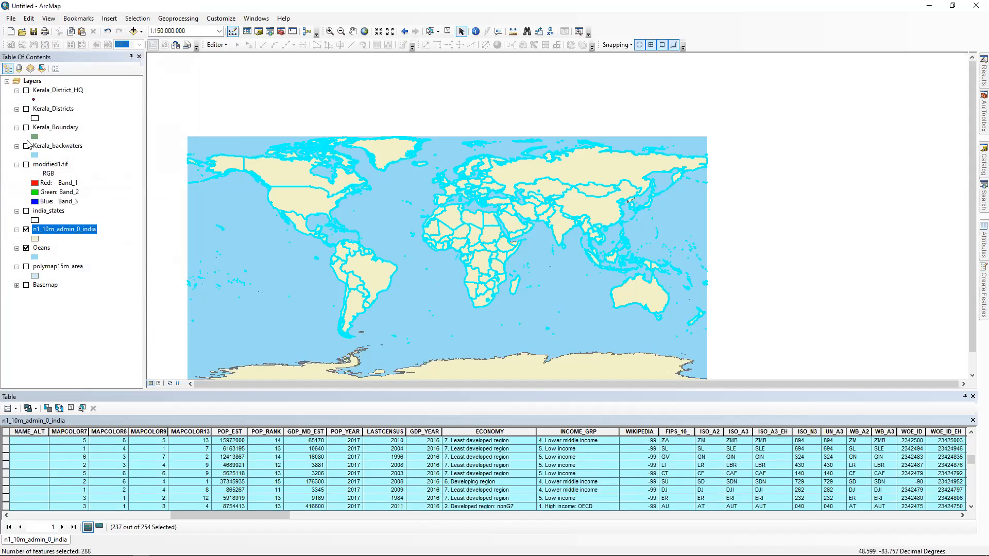
Clear the selected features and close the n1_10m_admin_0_india attribute table
left_click(138, 19)
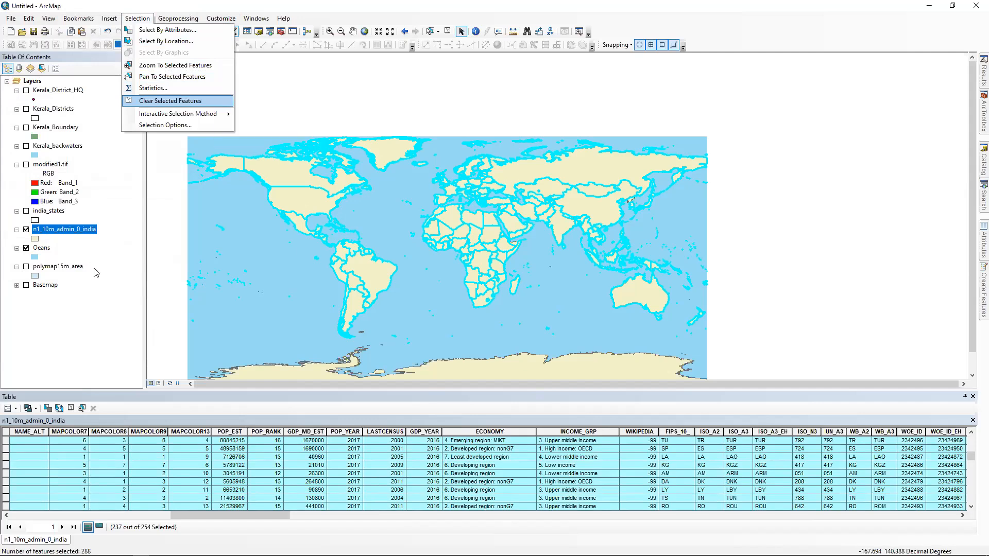
key("Return")
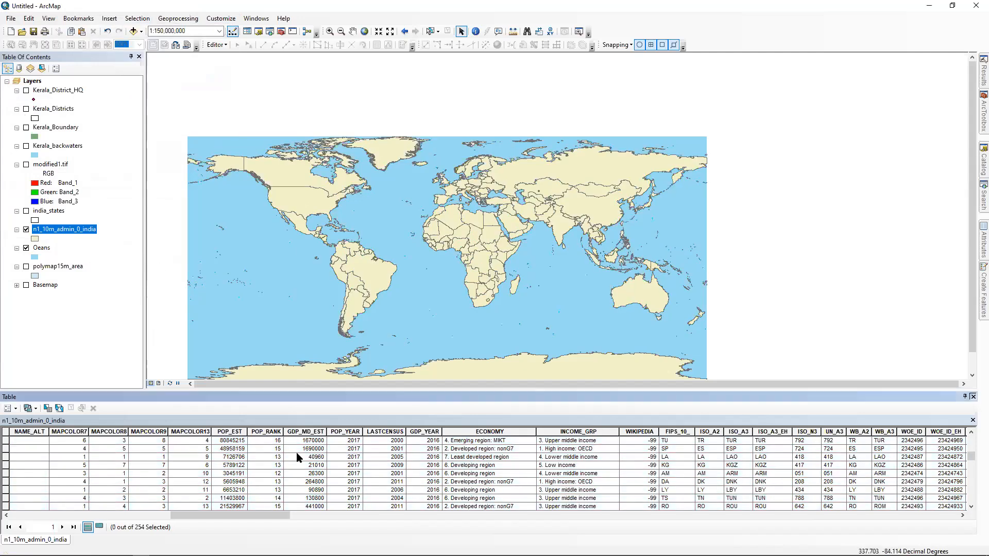
left_click(973, 396)
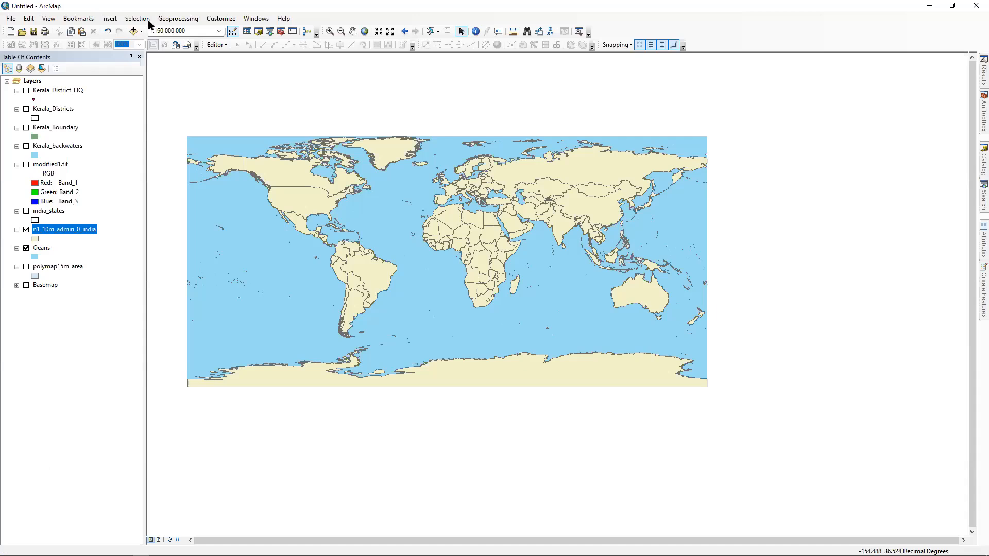
Inspect the coordinate system details in the source properties of the n1_10m_admin_0_india layer, leaving the settings as they are
key("shift+F10")
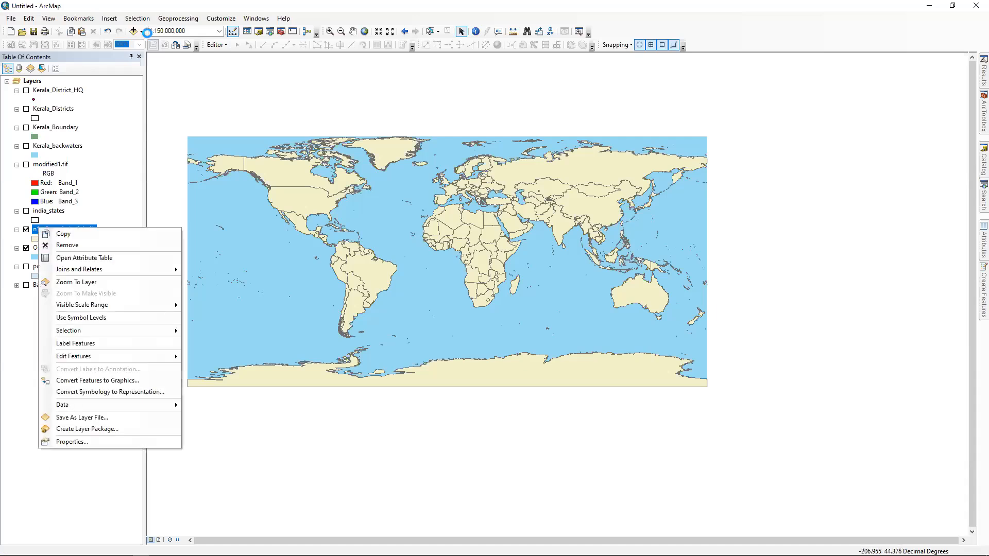
left_click(72, 441)
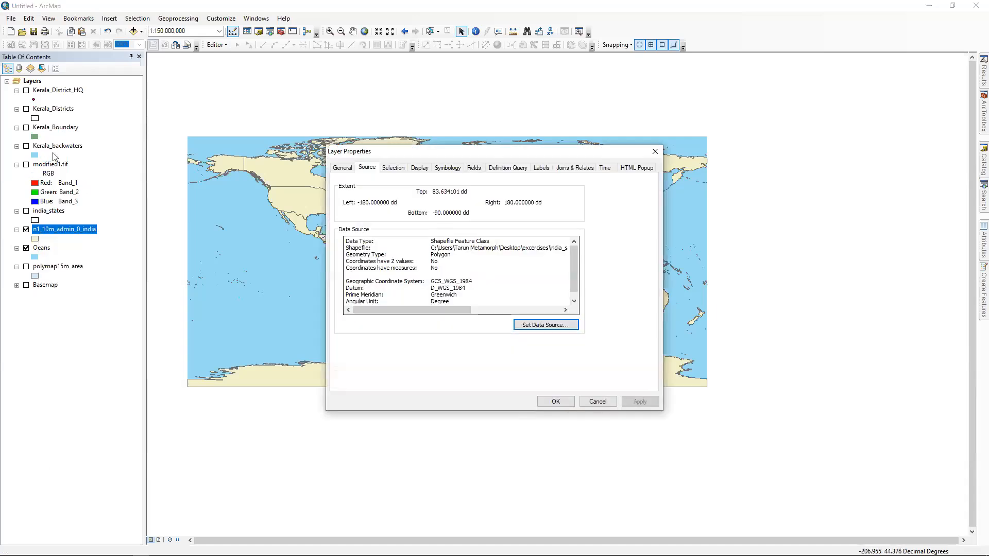
mouse_move(431, 275)
left_mouse_down()
mouse_move(458, 275)
mouse_move(450, 296)
left_mouse_up()
key("Escape")
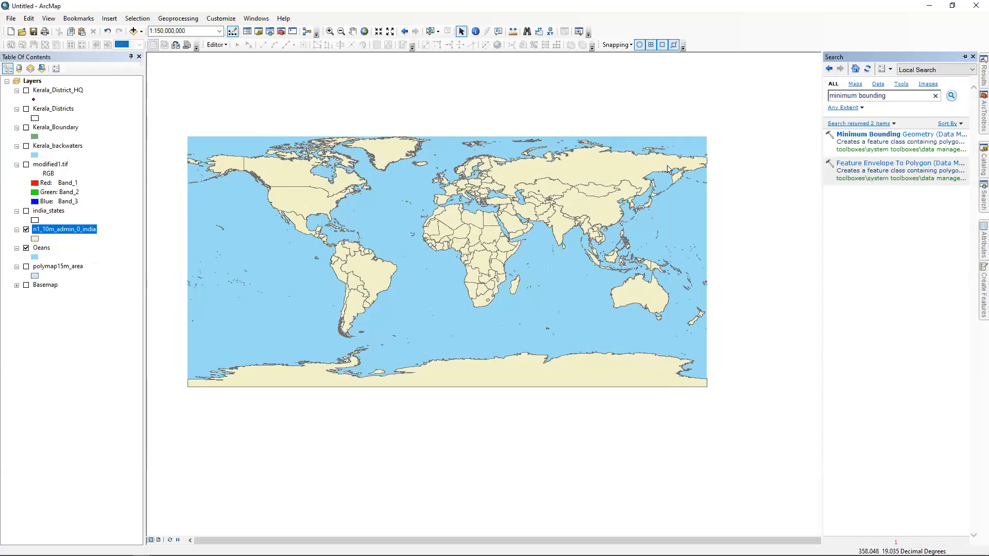
Search for the Project tool, view its output coordinate system choices and cancel without running it
type("project")
key("Return")
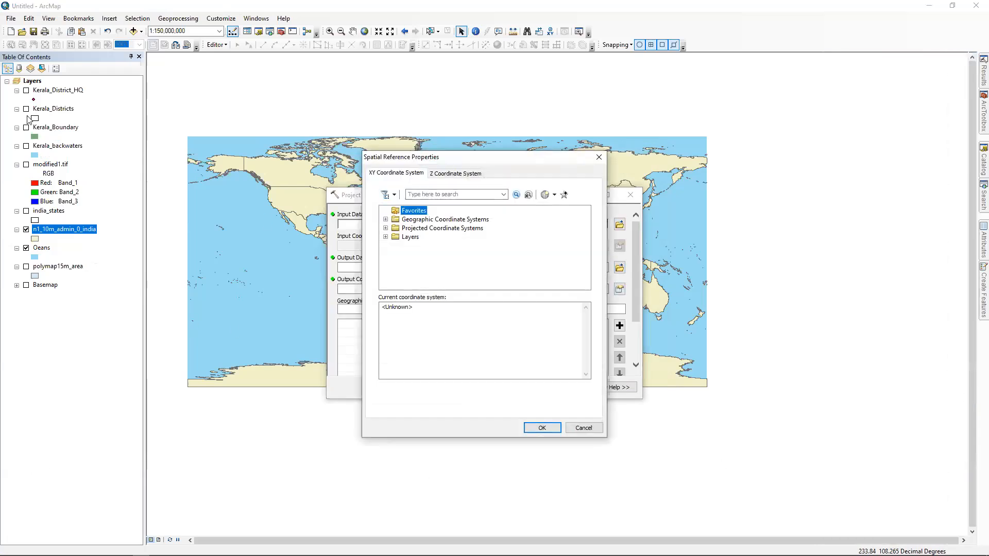
key("Escape")
key("Escape")
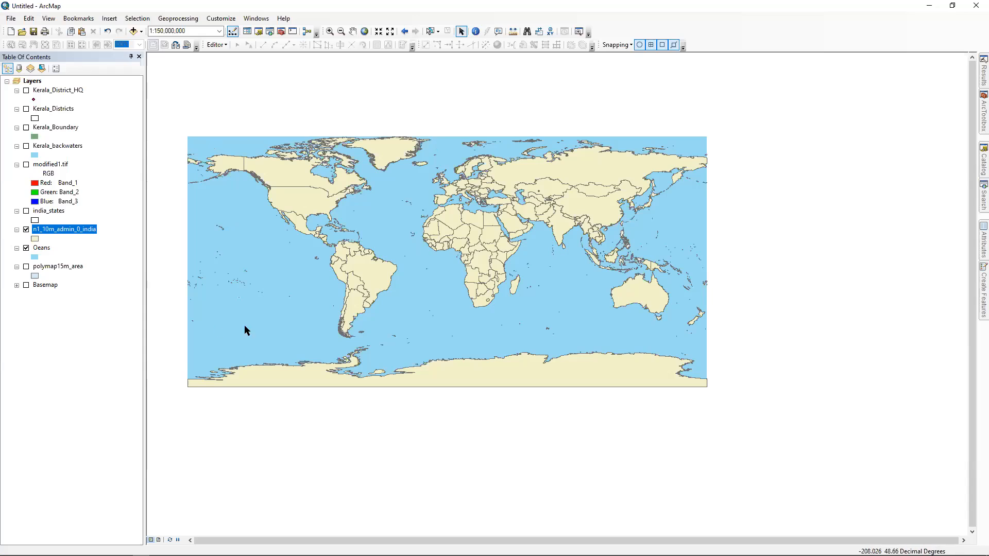
Open the data frame's coordinate system settings and pick Plate Carree (sphere) from the World (Sphere-based) projected systems
right_click(29, 81)
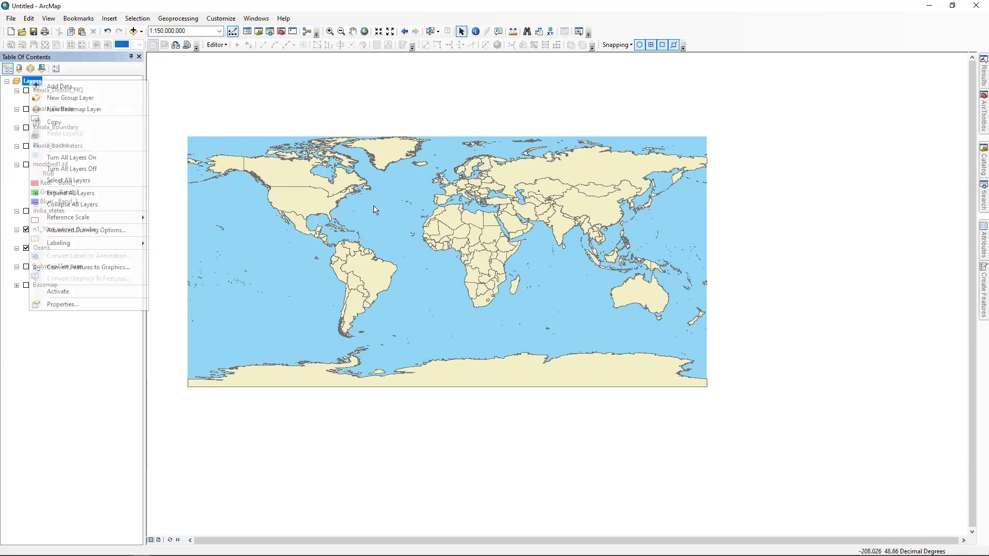
left_click(62, 304)
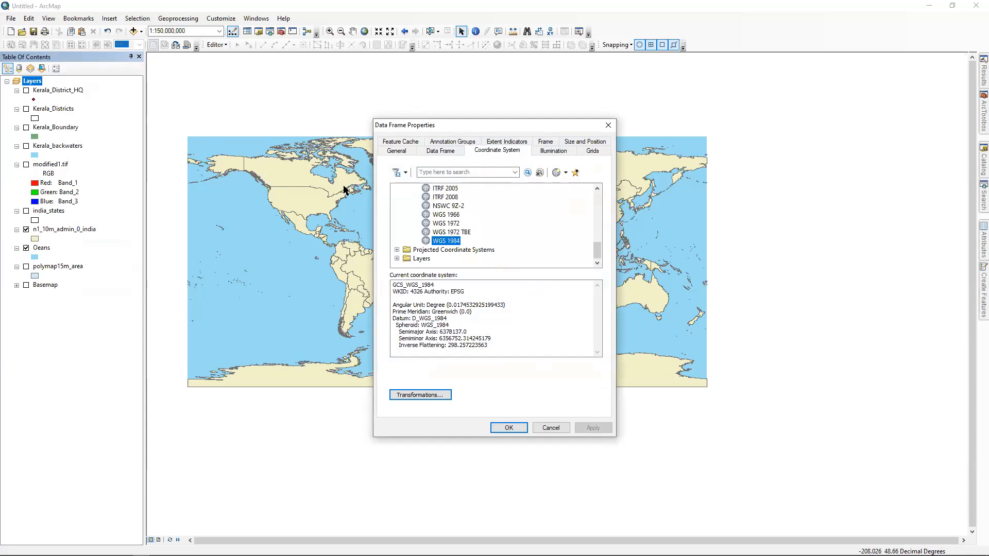
left_click(397, 250)
scroll(416, 263, "down", 2)
left_click(406, 250)
scroll(406, 250, "down", 1)
scroll(443, 242, "down", 5)
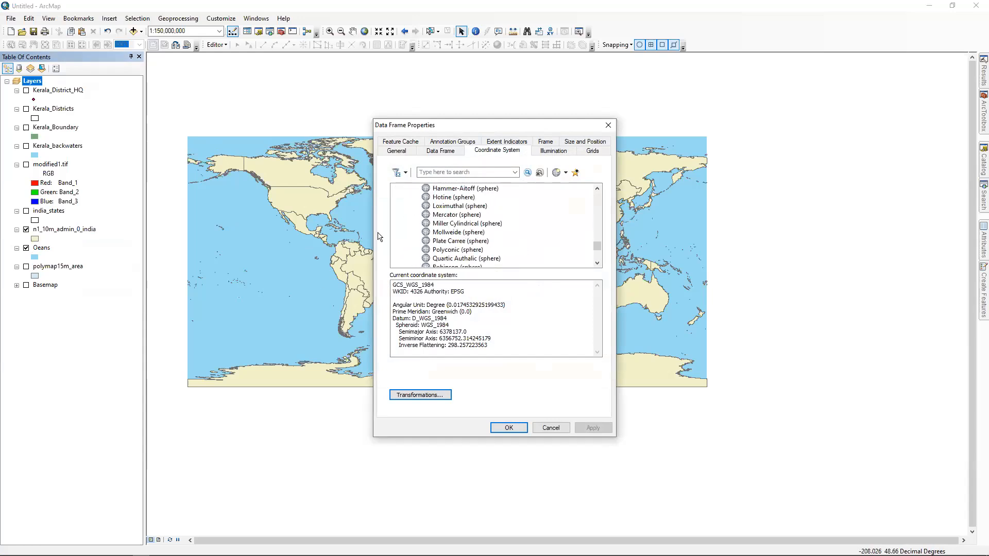
left_click(460, 241)
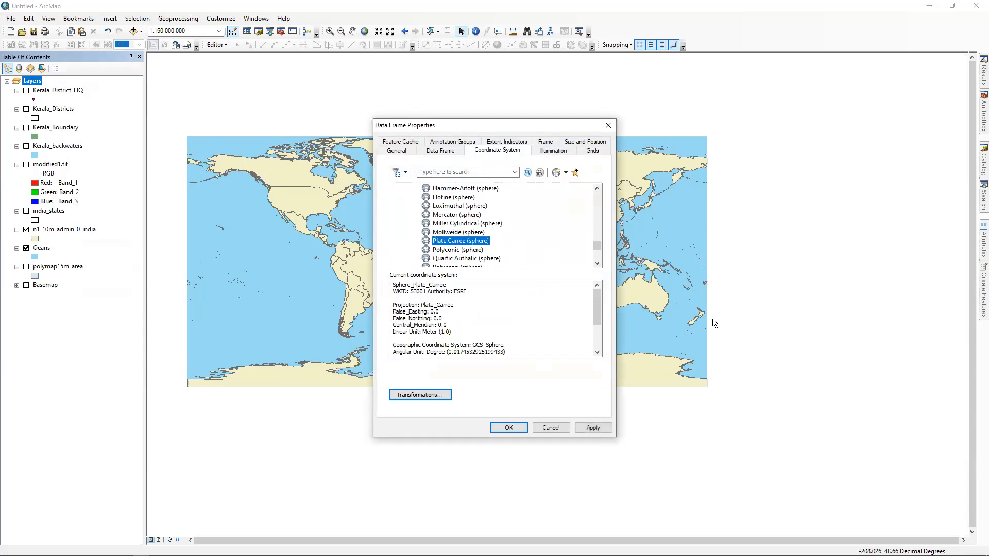
Browse the sphere-based world projections, picking Craster Parabolic (sphere) and Eckert VI (sphere) in turn
scroll(495, 260, "down", 2)
scroll(100, 167, "down", 1)
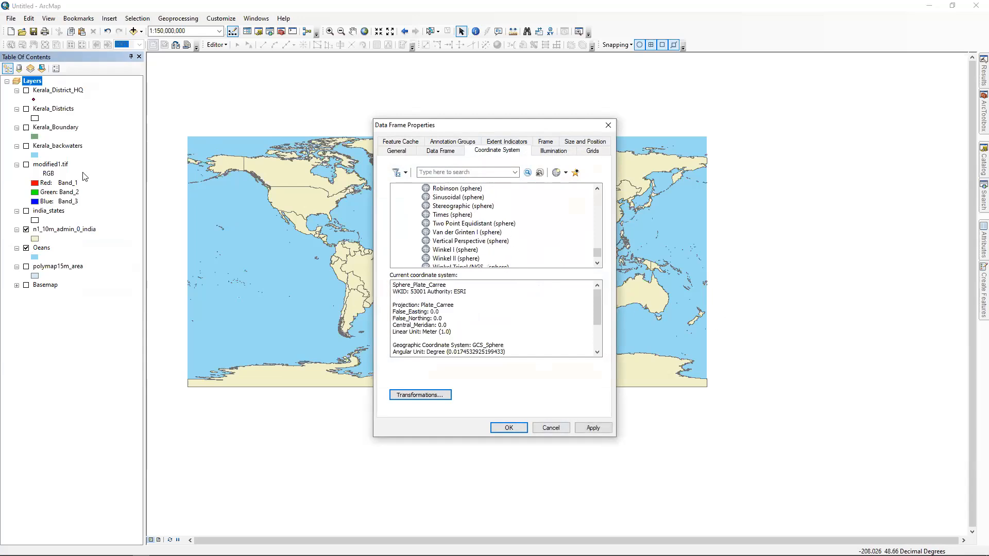
scroll(688, 189, "down", 1)
scroll(931, 9, "up", 9)
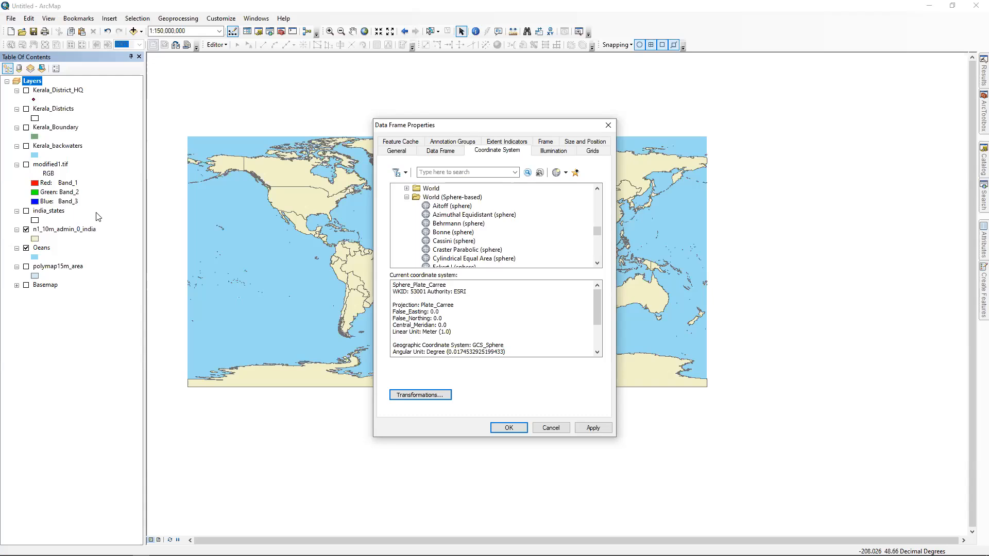
scroll(44, 164, "down", 1)
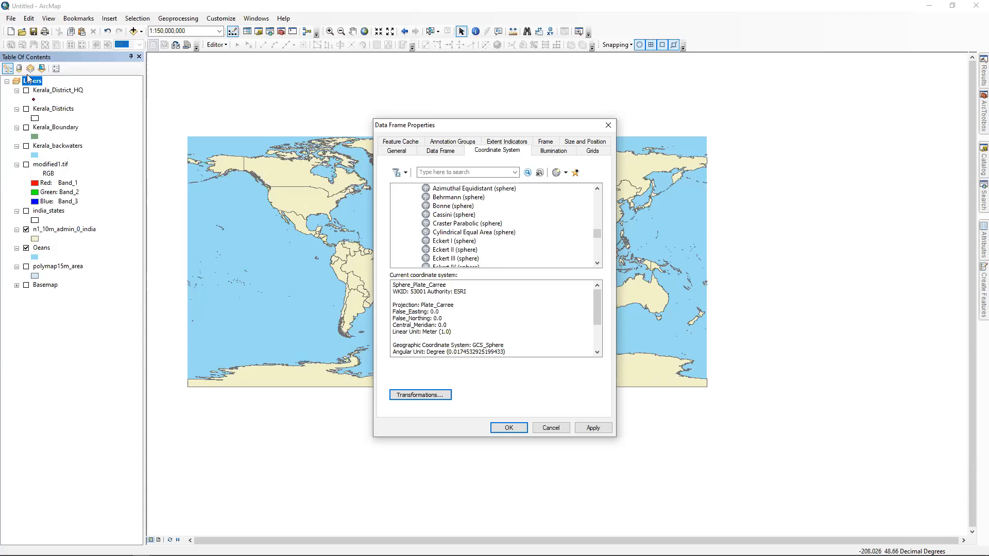
left_click(467, 223)
scroll(495, 232, "down", 2)
left_click(456, 232)
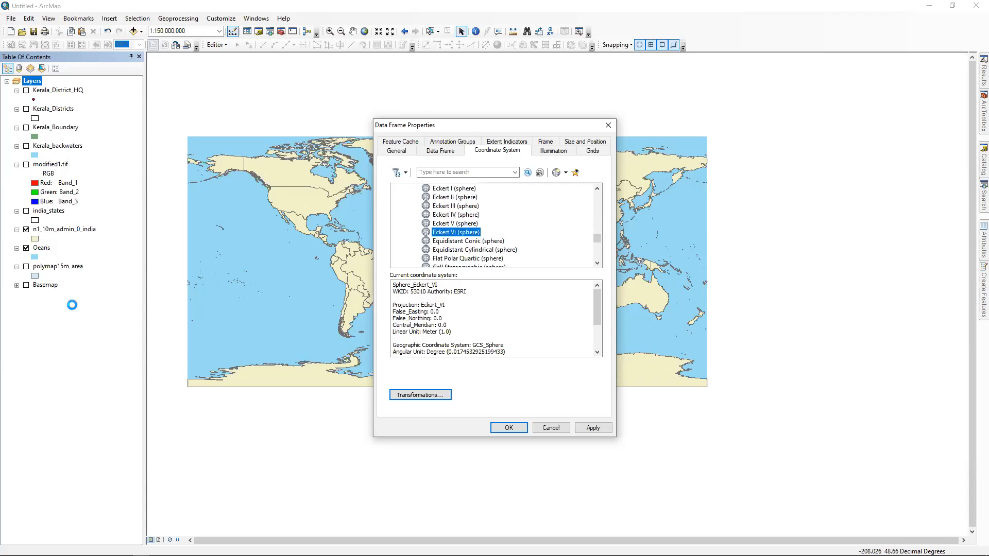
Apply the Sinusoidal (sphere) projection to the data frame despite the differing geographic coordinate system, and decline the repeated warning
scroll(456, 233, "down", 4)
left_click(458, 258)
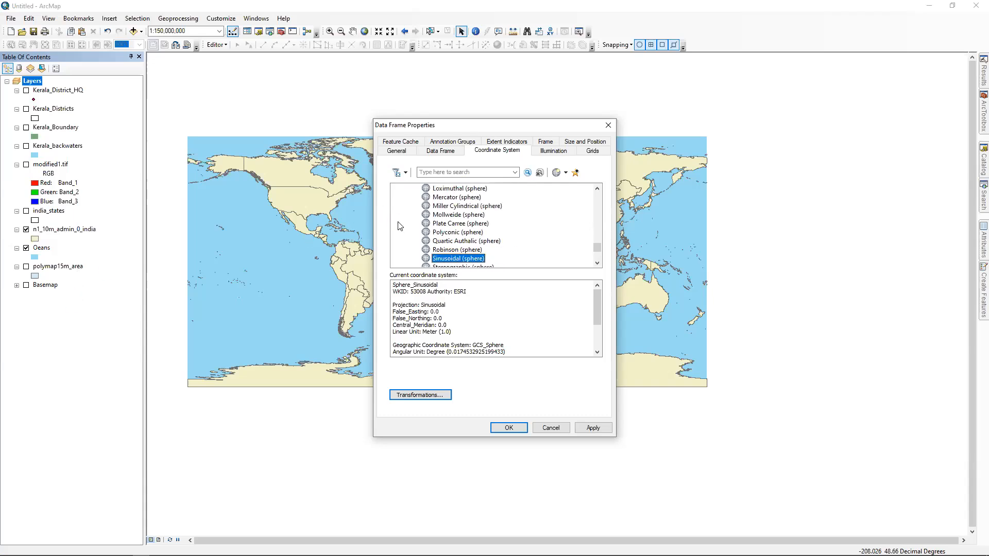
left_click(593, 428)
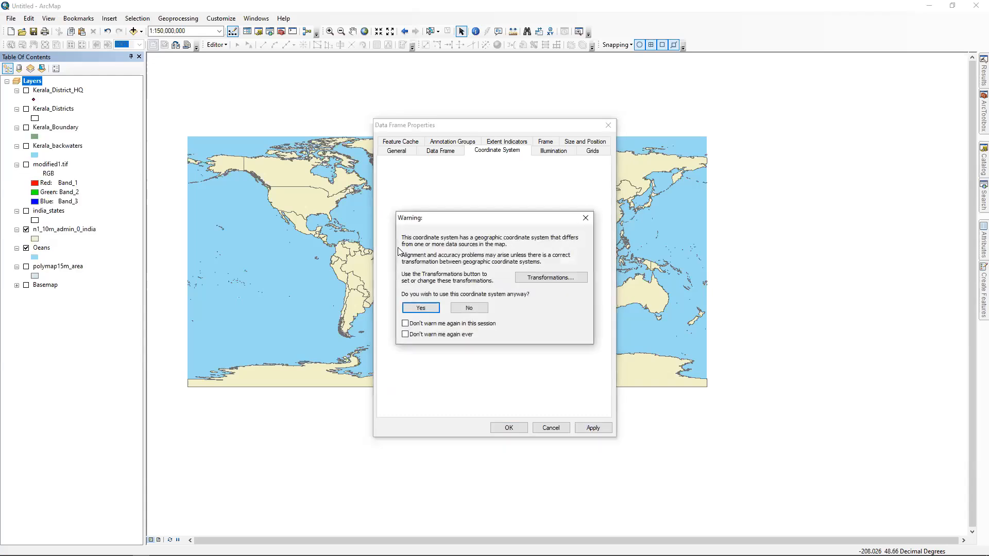
left_click(420, 307)
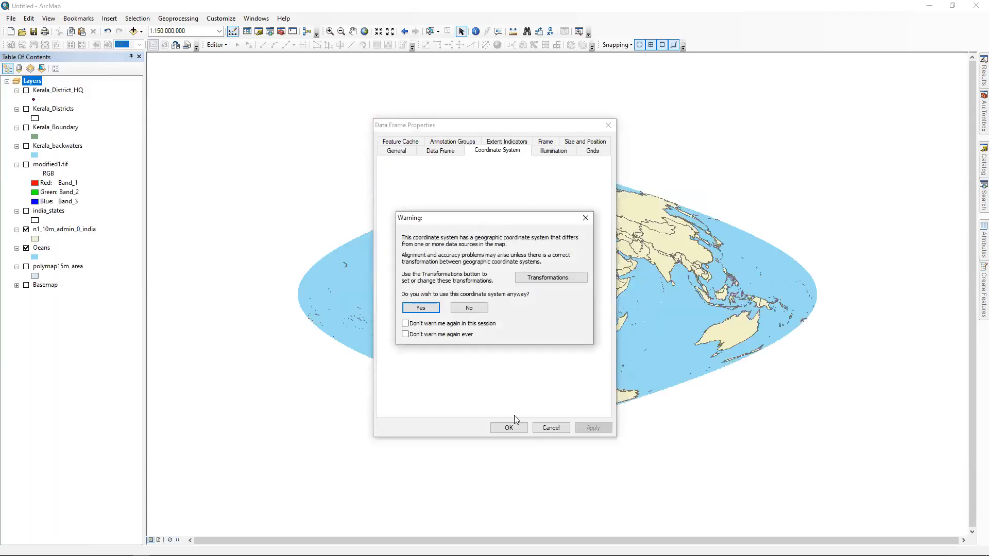
key("Tab")
key("Return")
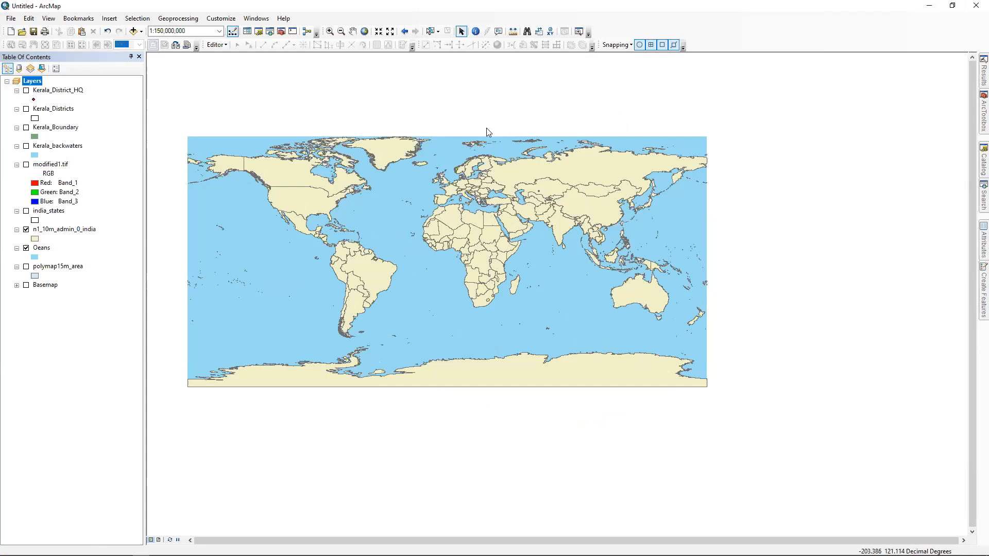
Check the n1_10m_admin_0_india layer's source coordinate system again and close its properties
right_click(45, 231)
key("Return")
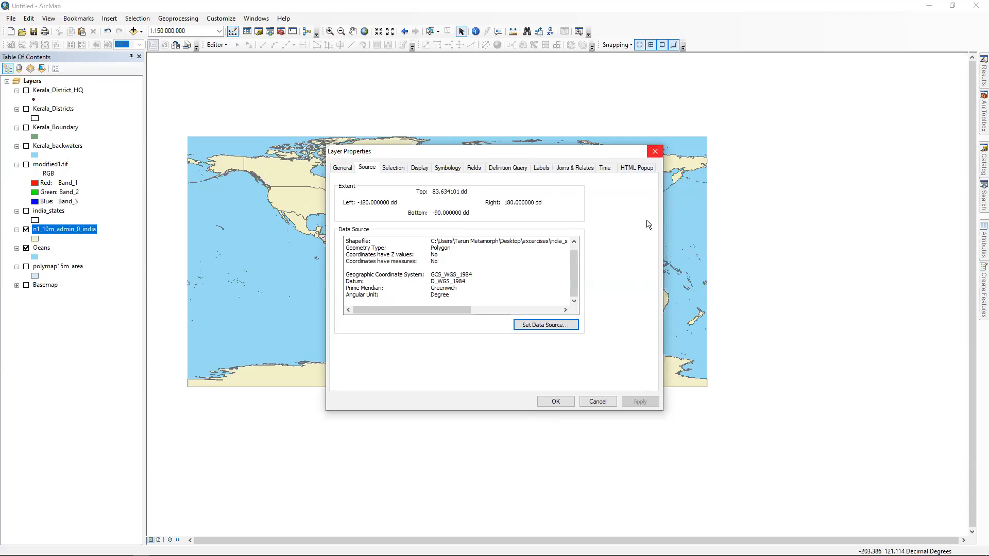
left_click(655, 152)
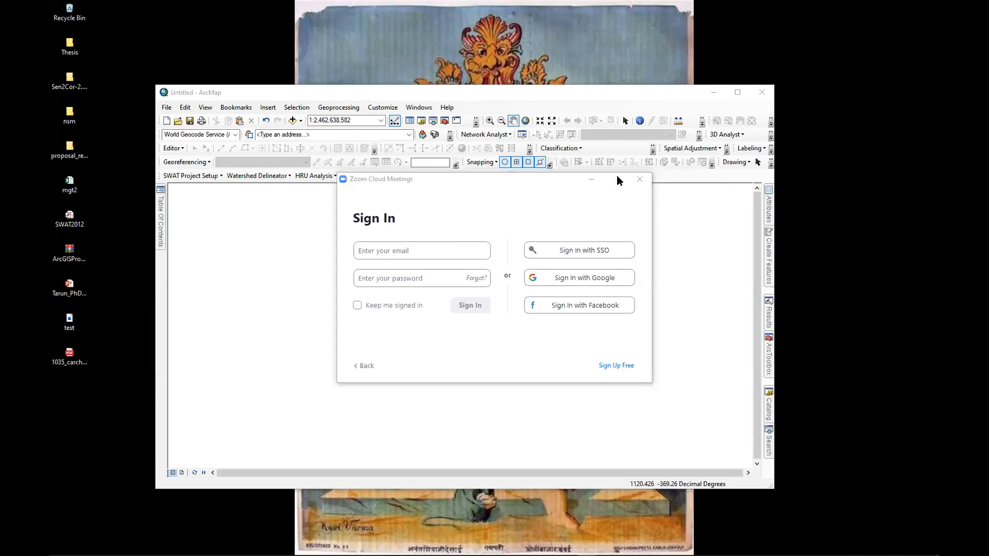
left_click(625, 203)
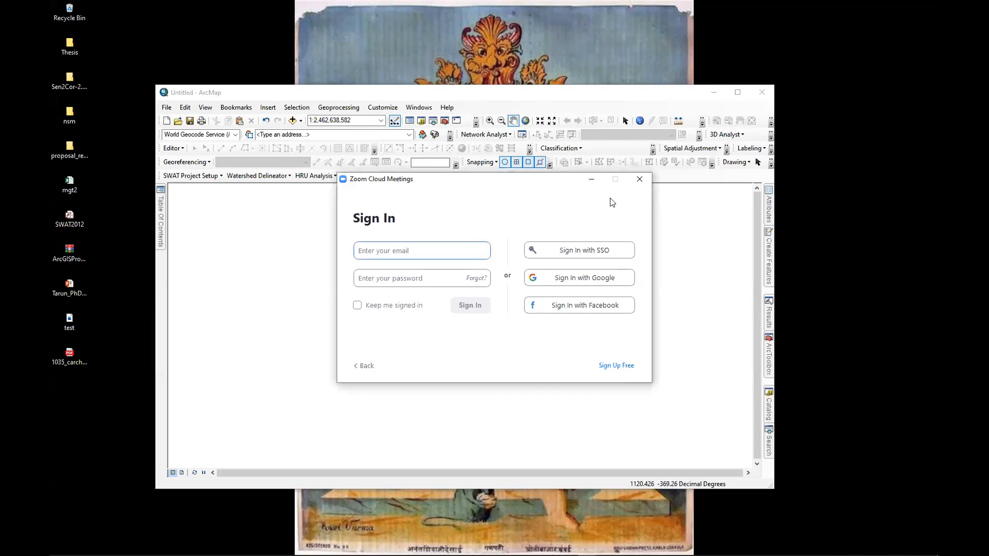
left_click(571, 276)
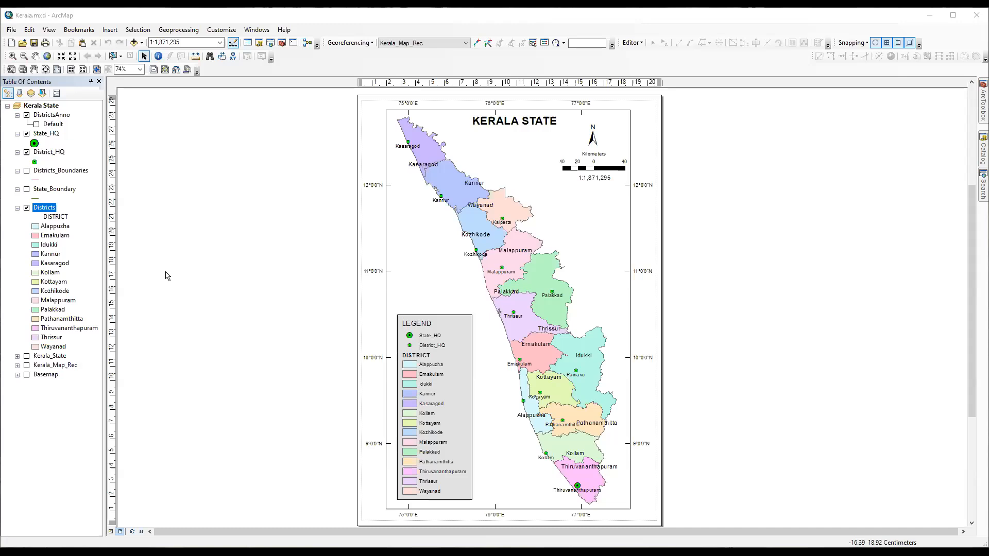
Review the Districts layer's label settings and placement properties, cancel both dialogs, and toggle the Districts_Boundaries layer's visibility
double_click(40, 205)
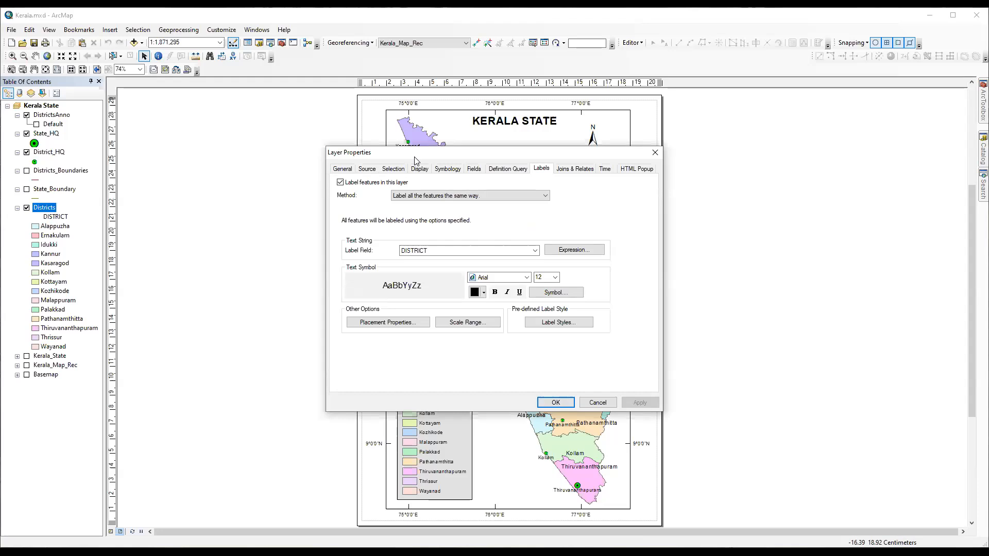
left_click_drag(416, 160, 138, 156)
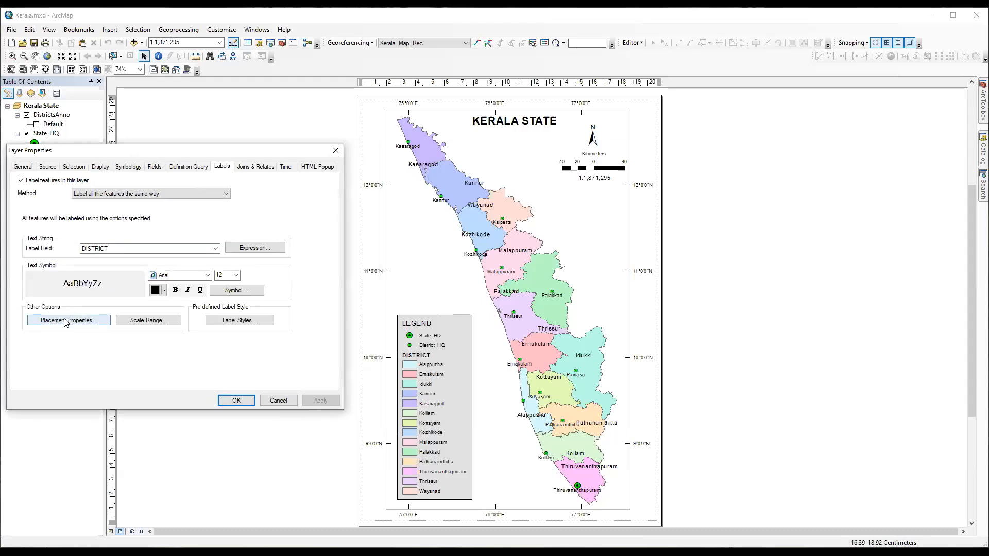
left_click(66, 322)
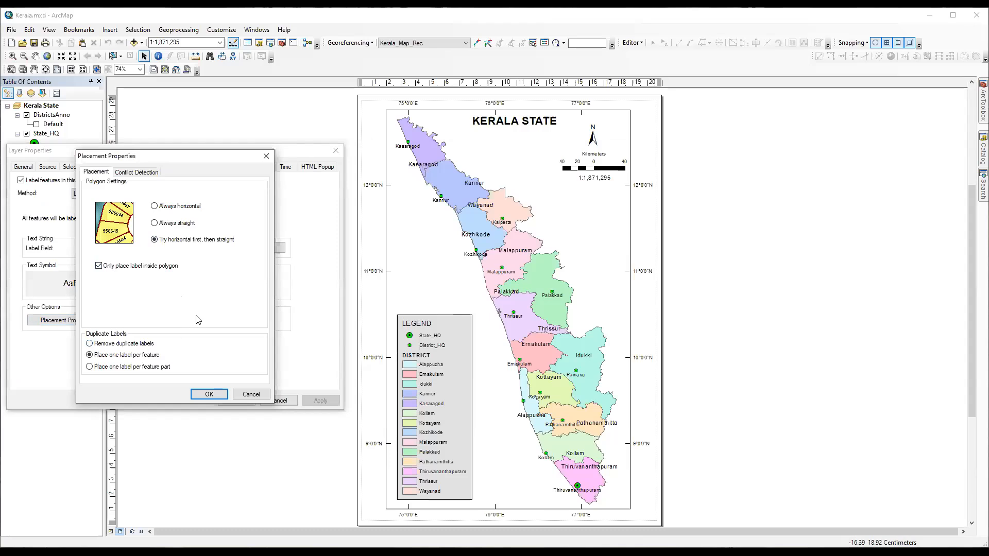
left_click(248, 396)
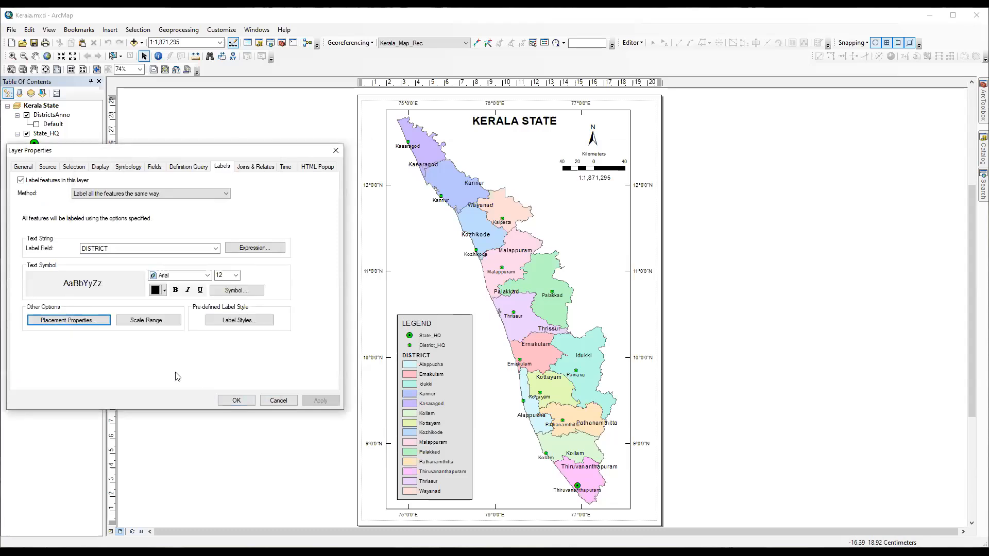
left_click(276, 401)
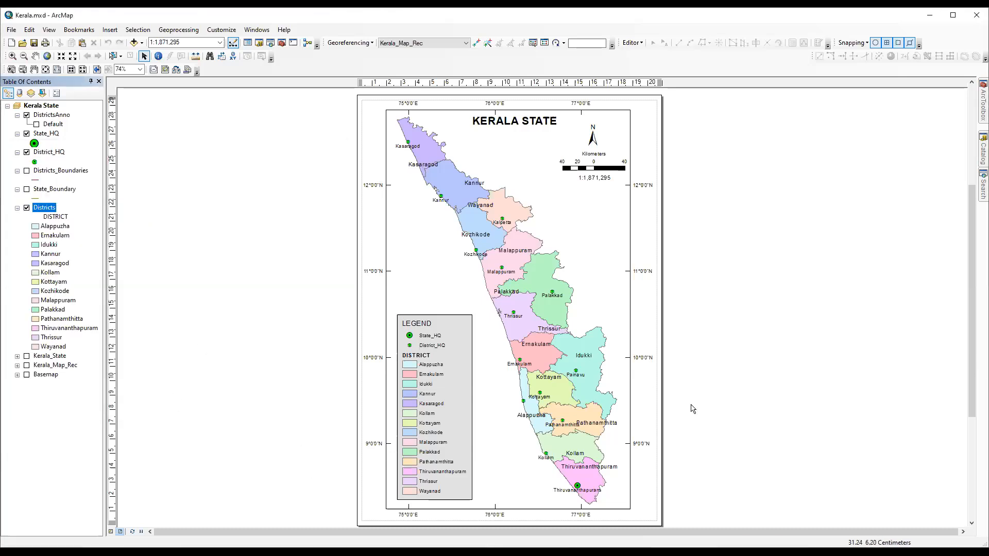
left_click(27, 171)
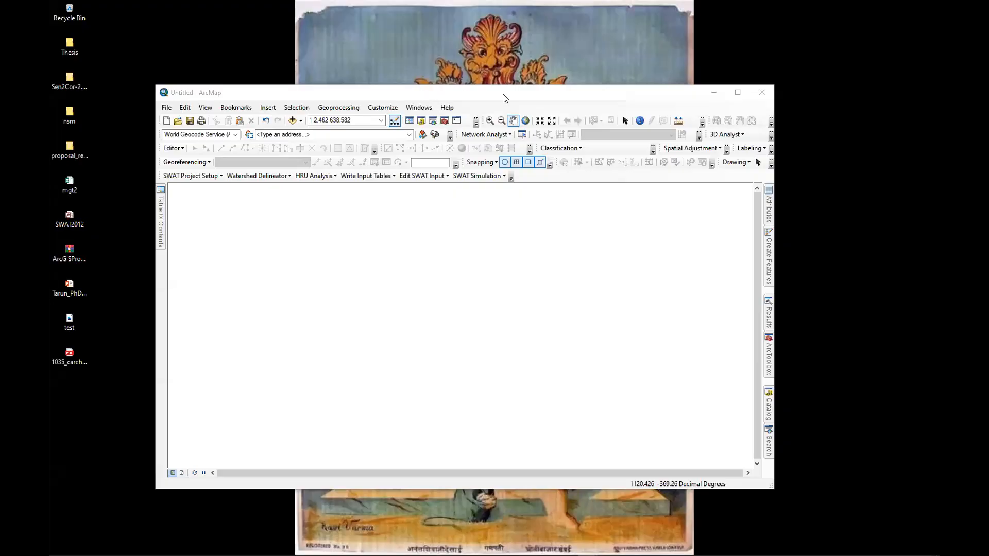
Add the Kerala_Districts.shp shapefile from the georef folder to the empty map
left_click_drag(426, 94, 331, 74)
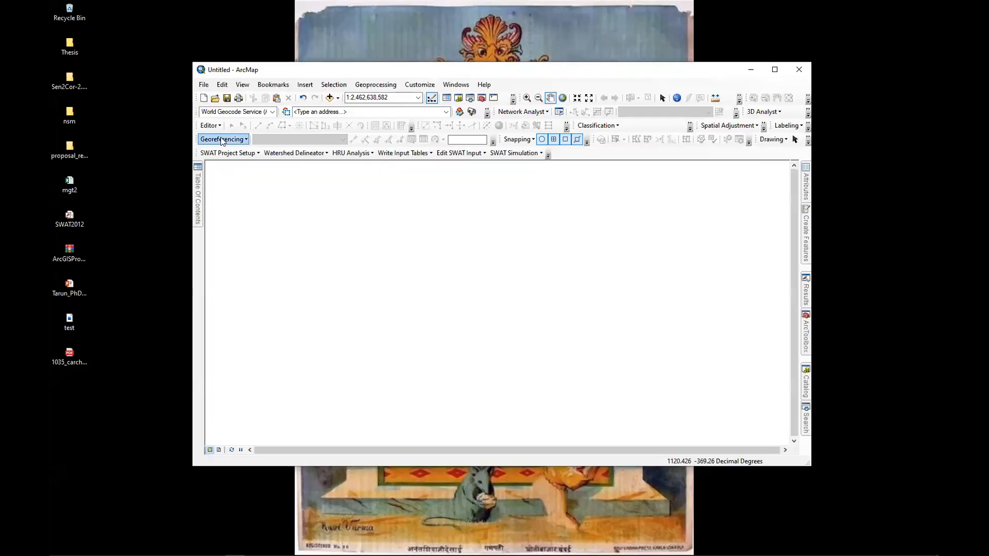
left_click(330, 98)
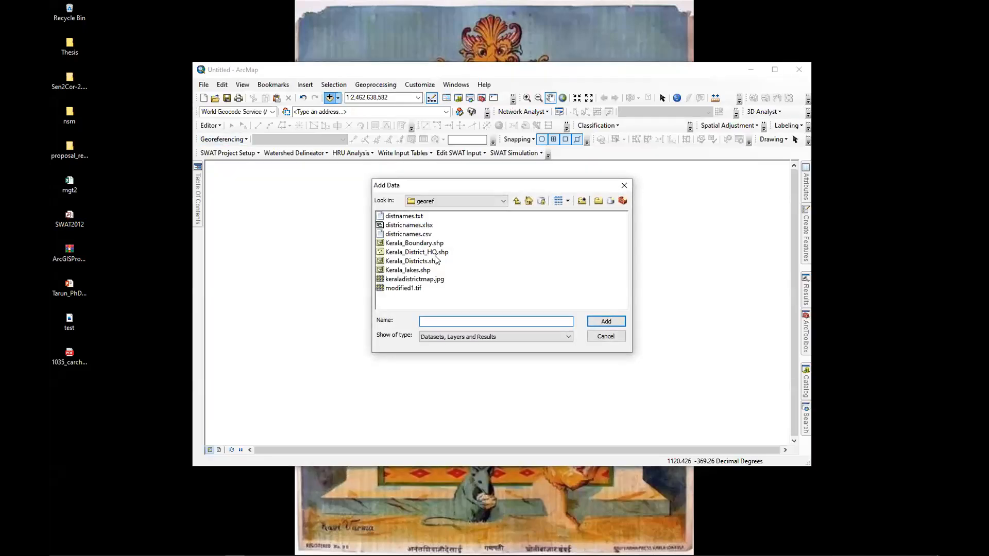
left_click(418, 260)
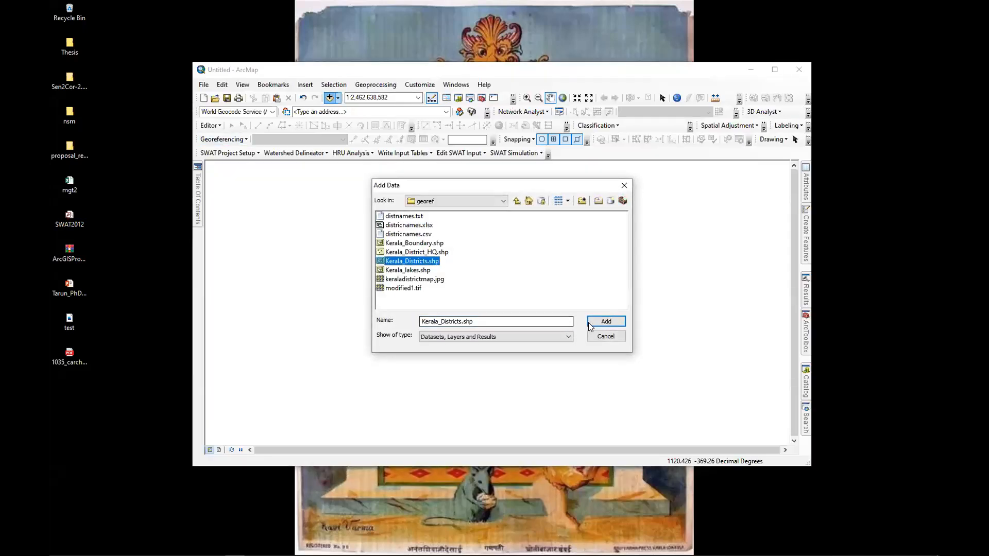
left_click(605, 321)
left_click(590, 360)
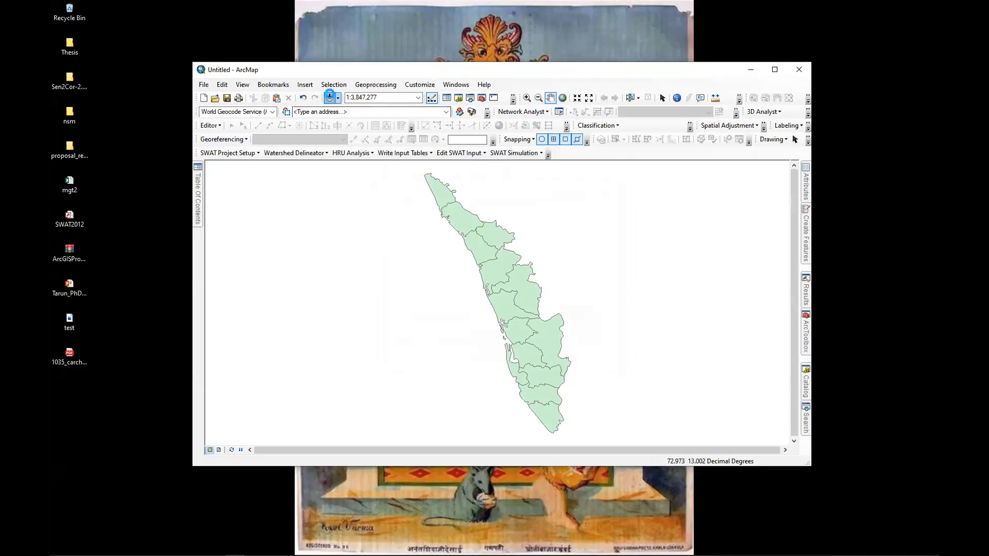
left_click(330, 97)
left_click(623, 186)
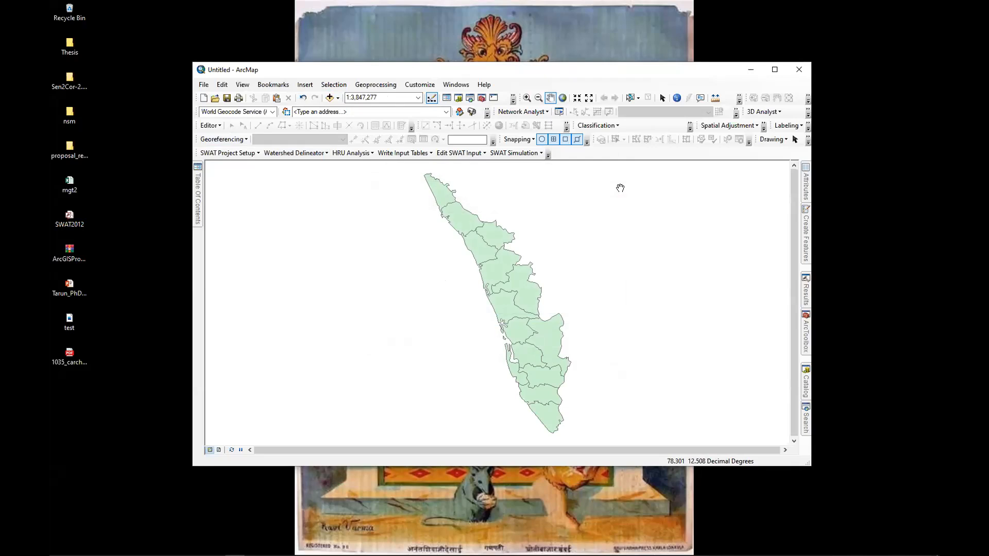
left_click(334, 85)
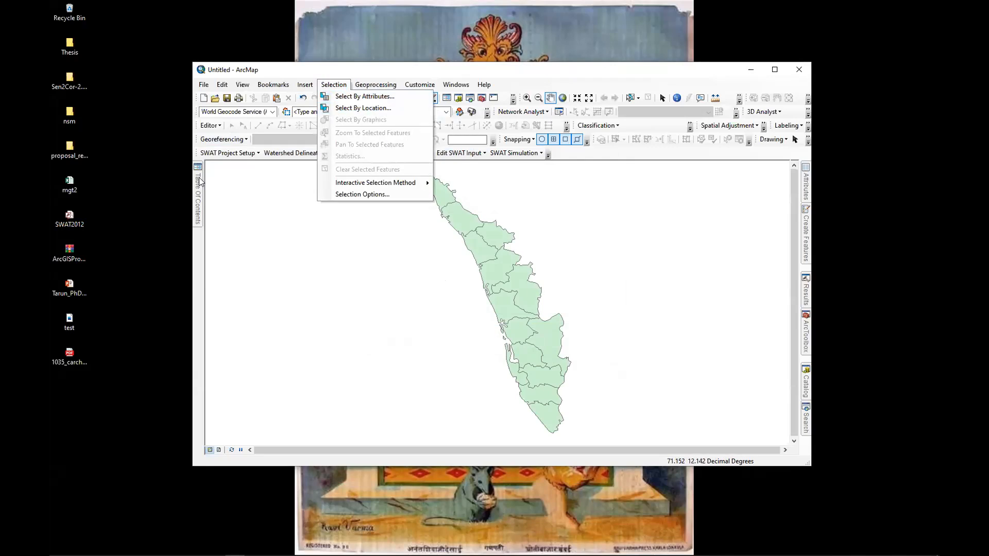
left_click(486, 69)
Start an edit session on the Kerala_Districts layer, continuing despite the spatial reference mismatch
left_click(211, 127)
left_click(216, 138)
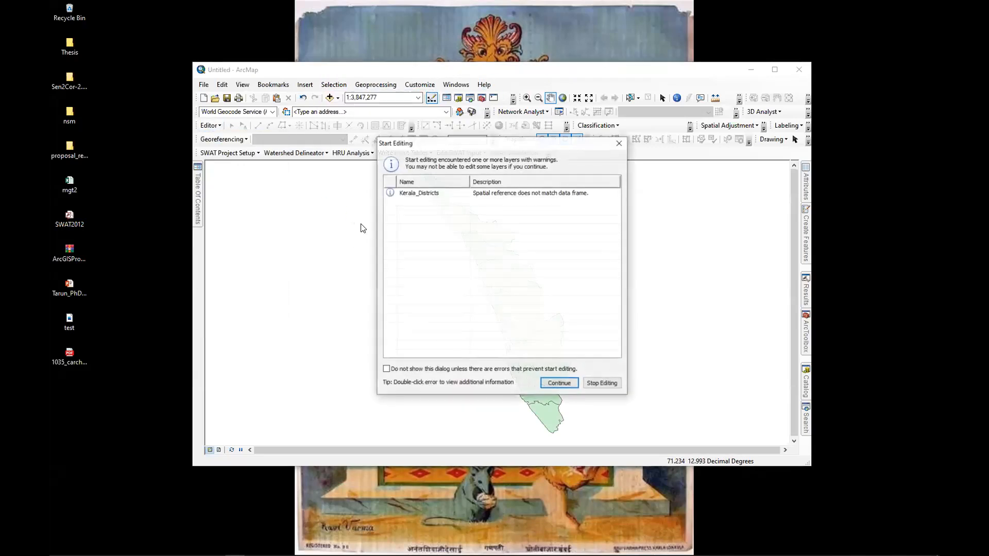
left_click(427, 196)
left_click(561, 382)
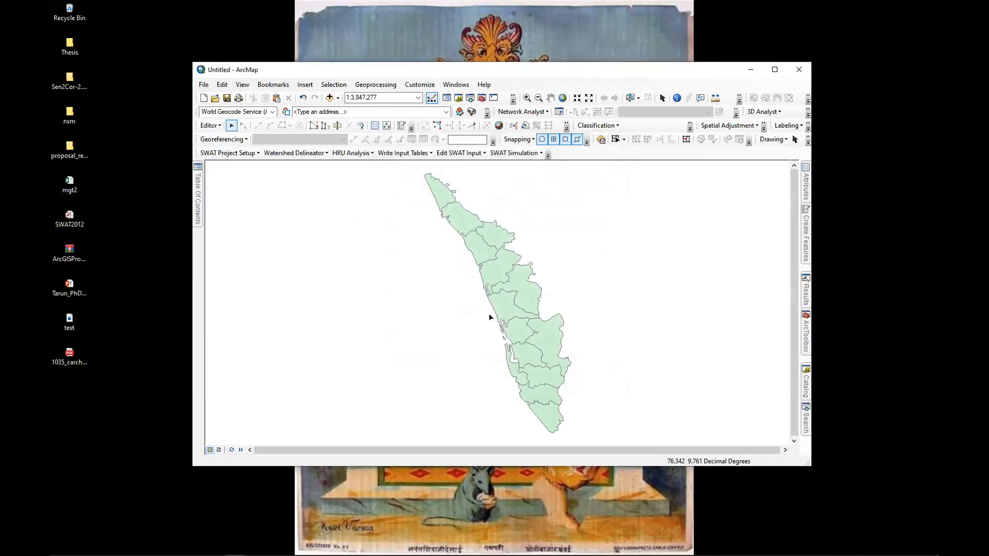
Merge the three southernmost district polygons of Kerala_Districts into the first listed feature, and undo the merge
left_click(547, 416)
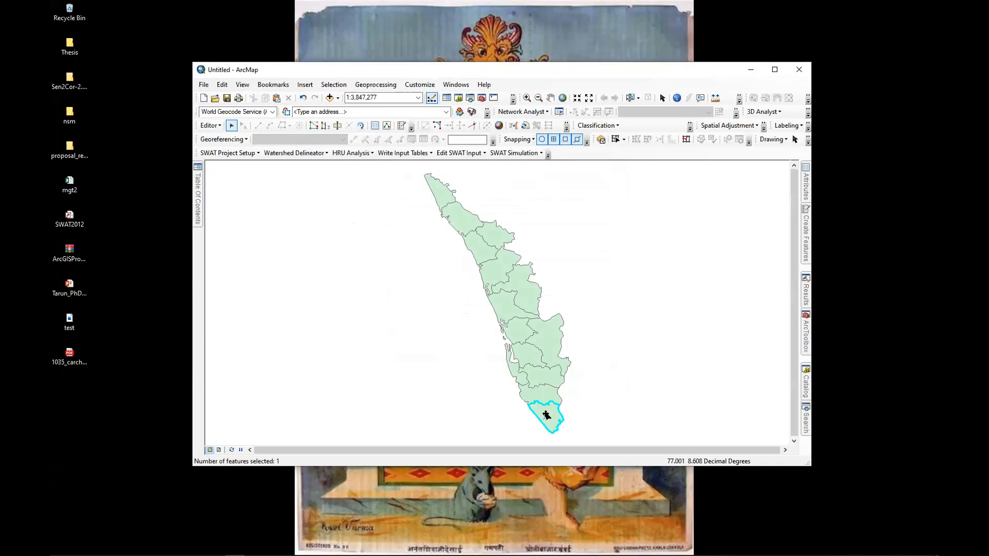
left_click(532, 377)
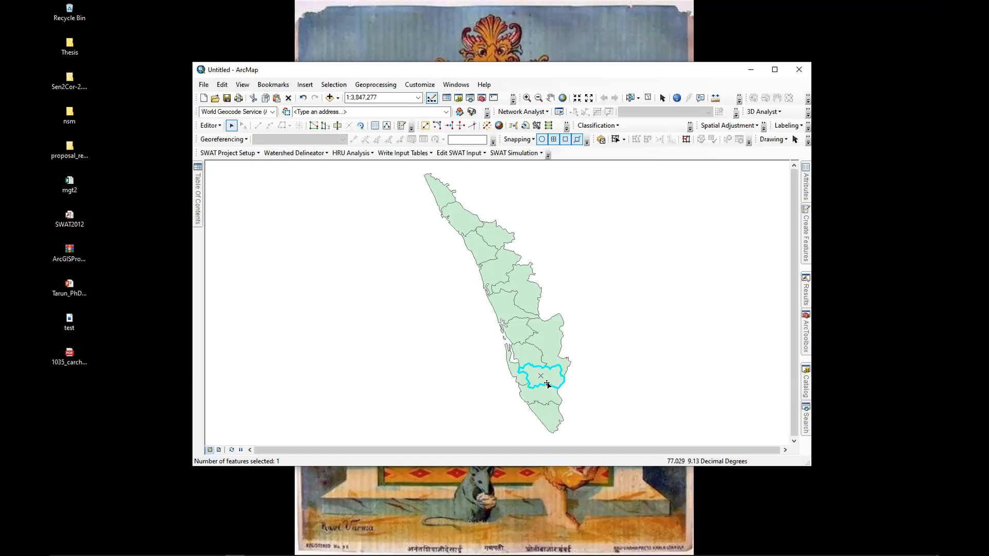
left_click(542, 396, "shift")
left_click(548, 416, "shift")
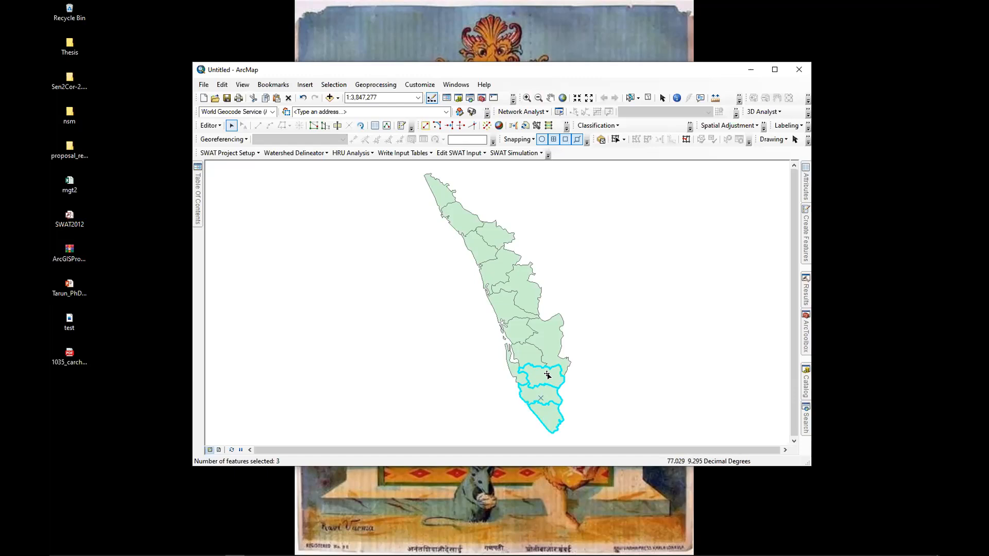
left_click(211, 125)
left_click(227, 221)
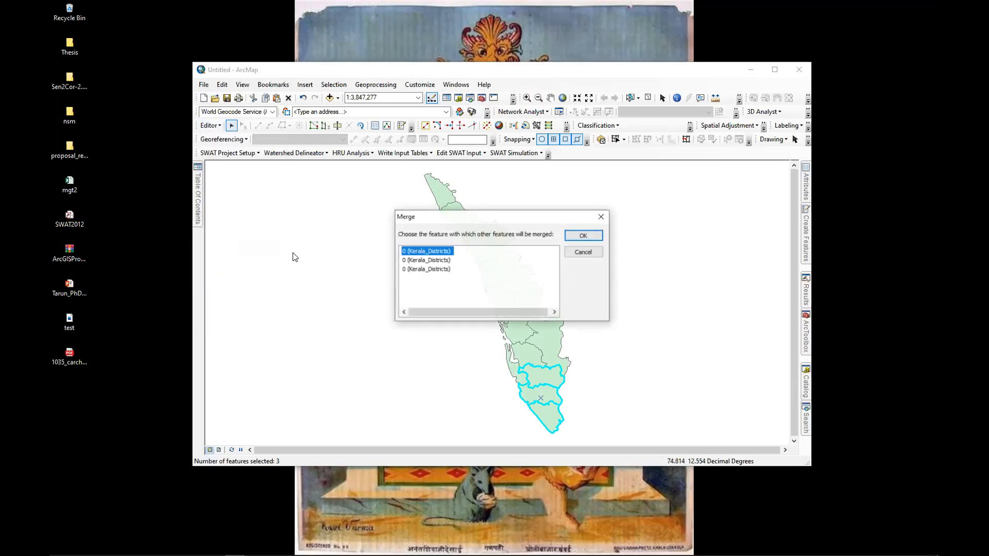
left_click(417, 254)
left_click(589, 237)
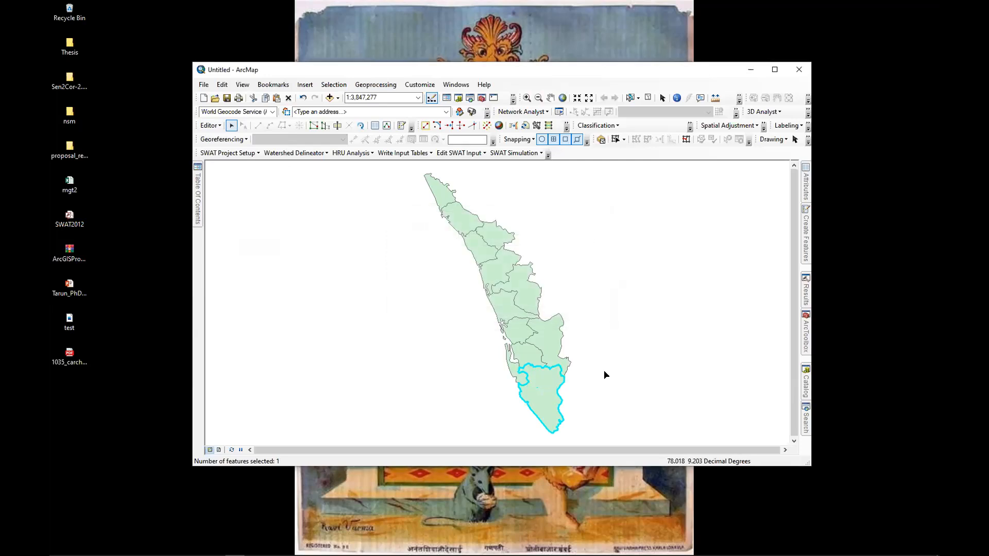
key("ctrl+z")
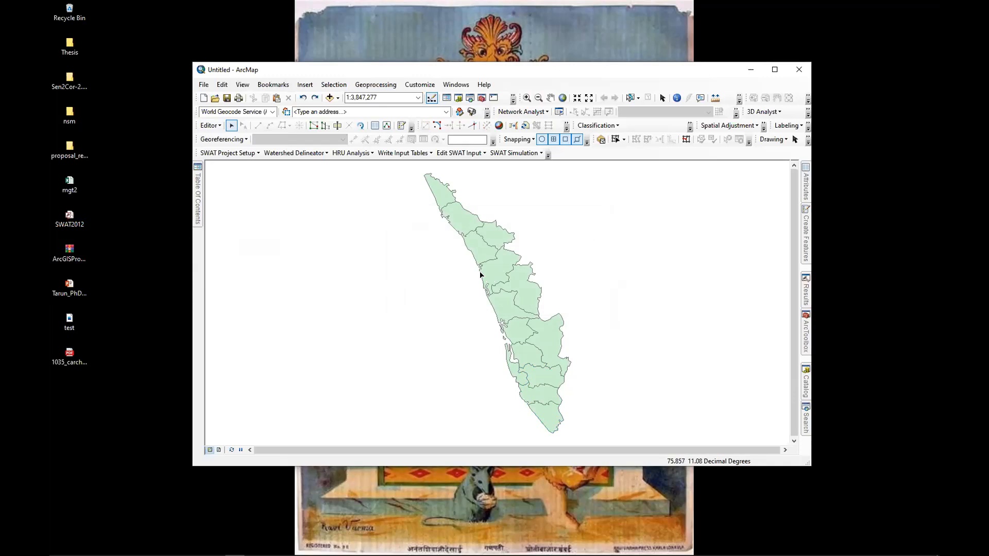
Browse for more data to add, going from the georef folder up to my_tutorials_data and on to the main data folder on drive F
left_click(330, 98)
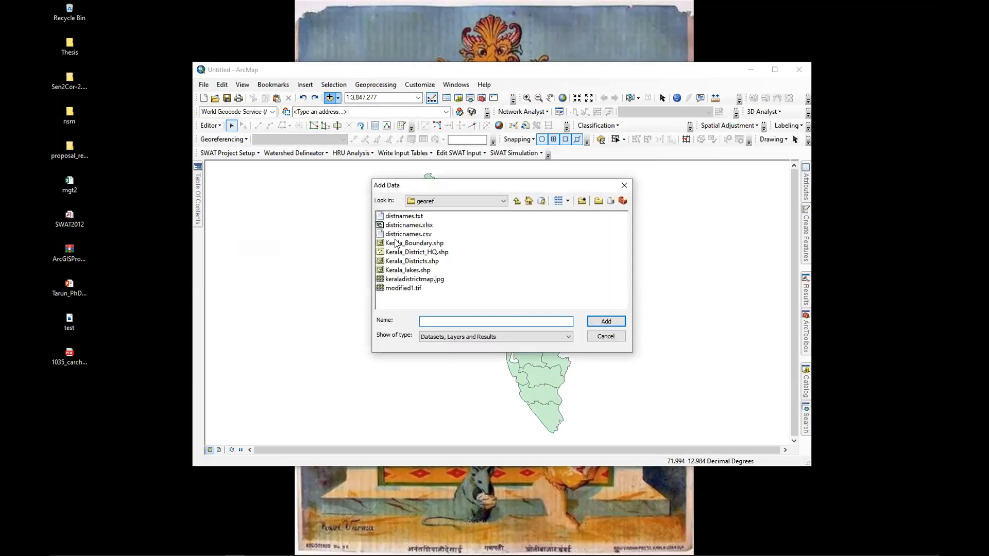
left_click(516, 202)
left_click(516, 201)
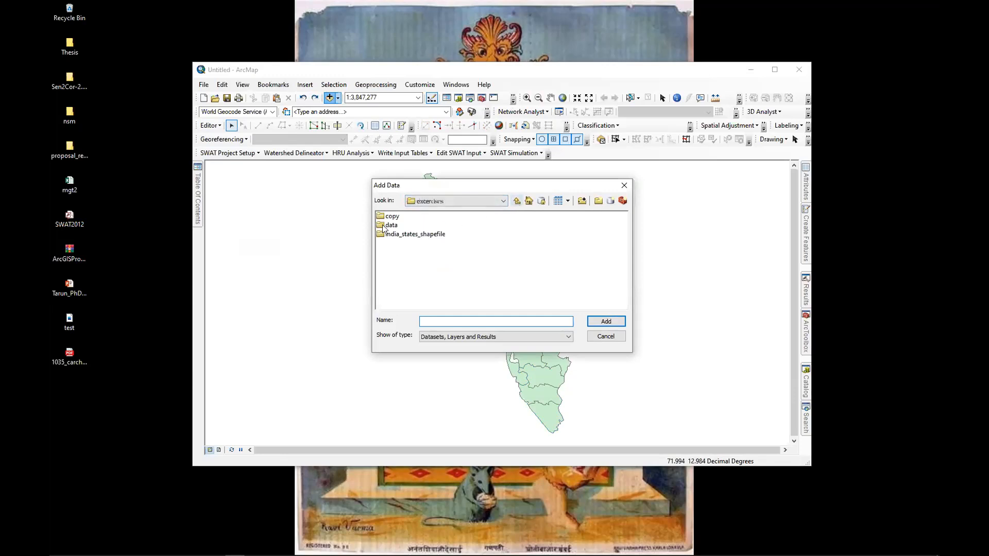
left_click(516, 202)
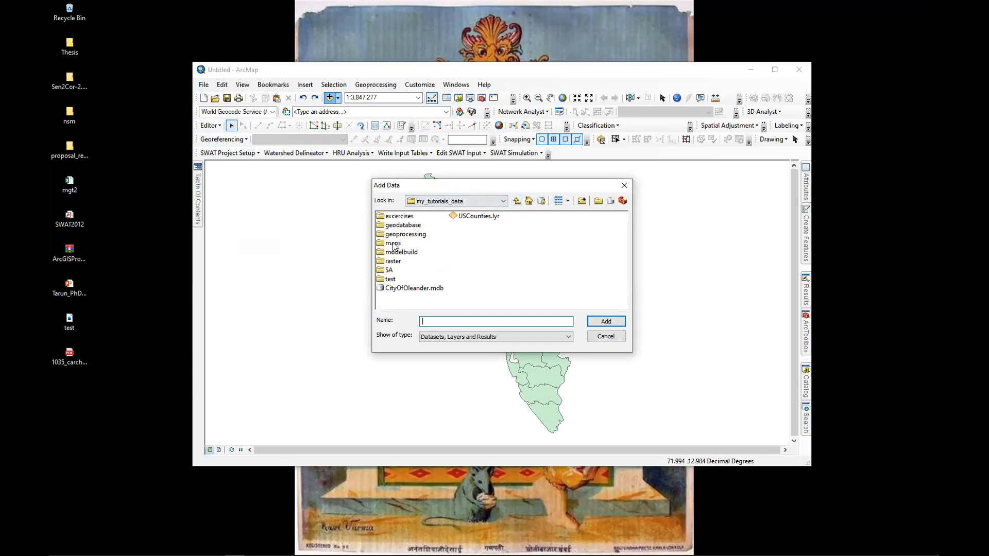
left_click(497, 202)
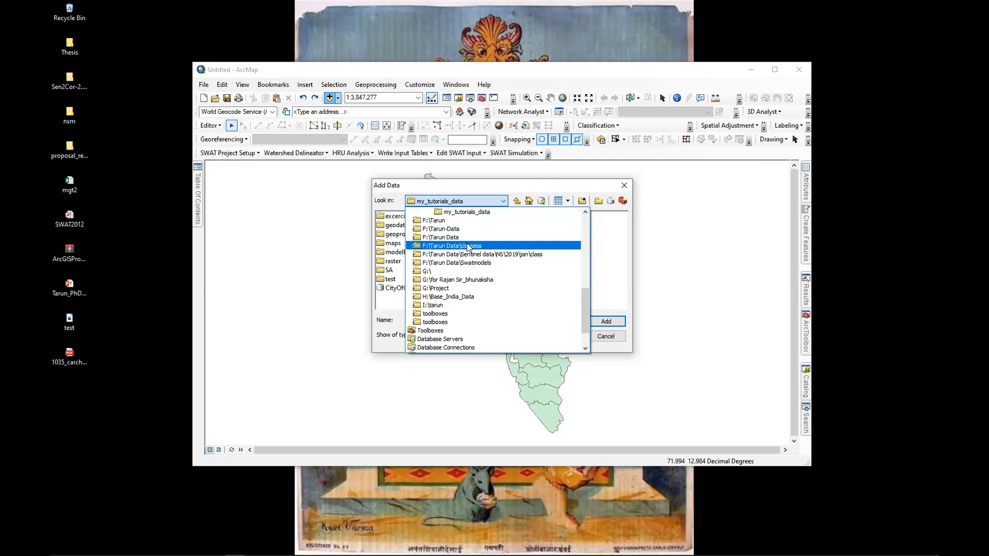
scroll(475, 235, "up", 1)
scroll(456, 288, "down", 1)
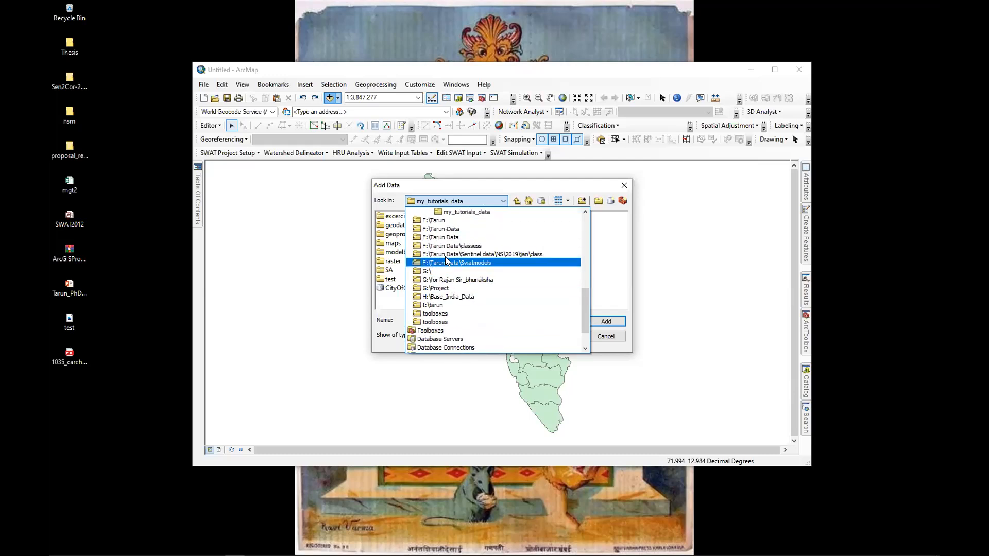
scroll(447, 242, "down", 3)
left_click(448, 212)
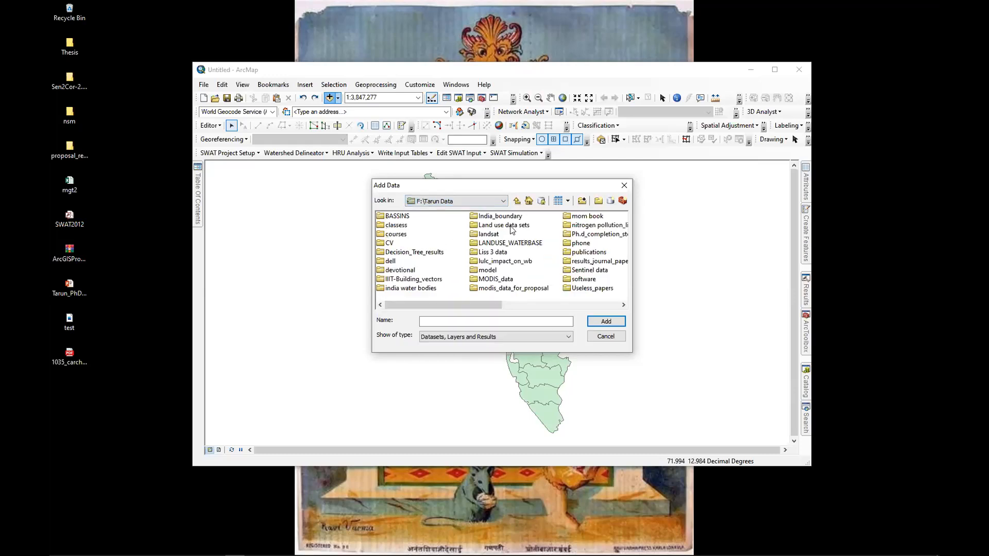
Look through the lu_files polygon data in the Land use data sets folder, including watershe_boundary, and return to the parent folders
double_click(512, 226)
double_click(394, 226)
double_click(398, 226)
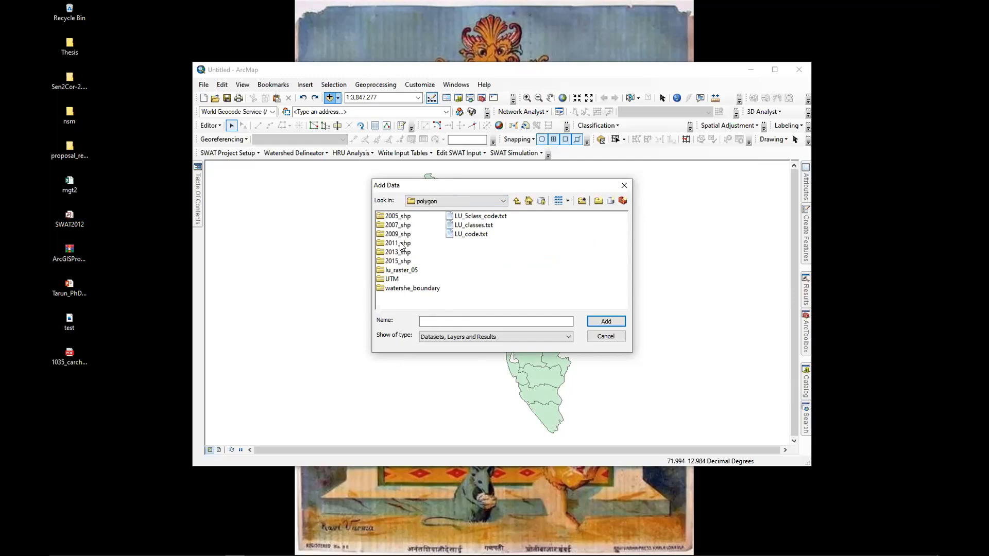
double_click(415, 288)
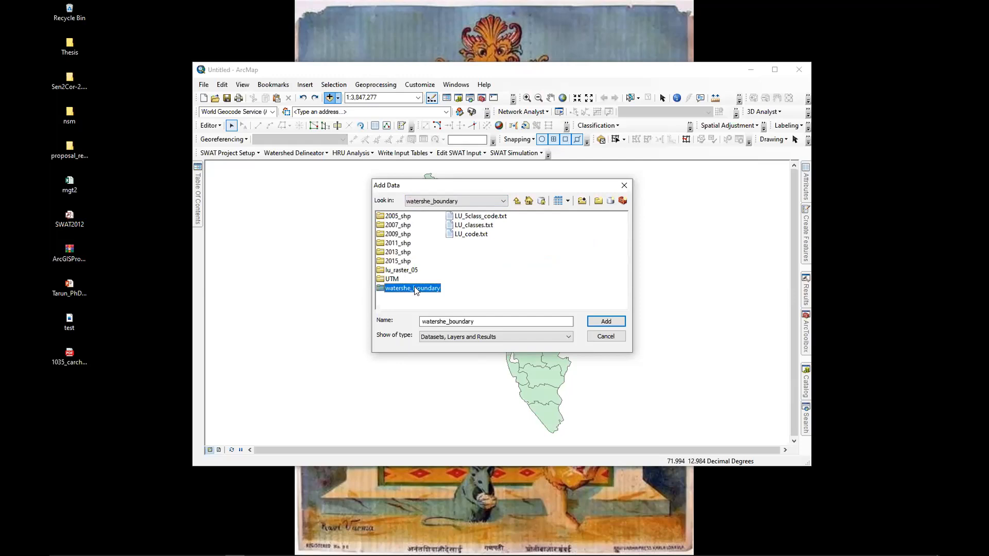
left_click(516, 201)
left_click(516, 201)
left_click(516, 201)
Examine the land use rasters in the Krishna folder's Karnataka and East_Krishna_basin subfolders, and leave the data browser without adding any
double_click(392, 217)
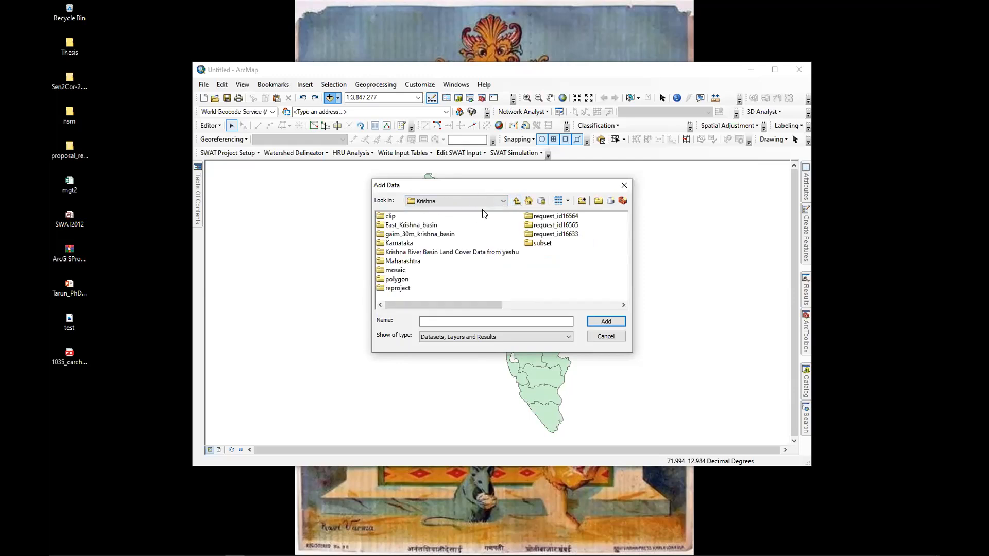
double_click(399, 244)
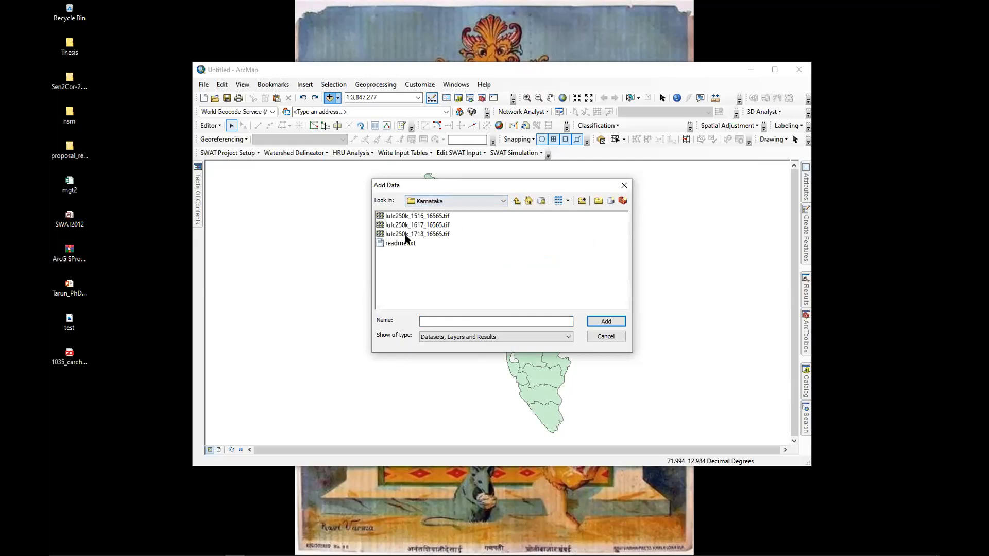
left_click(433, 236)
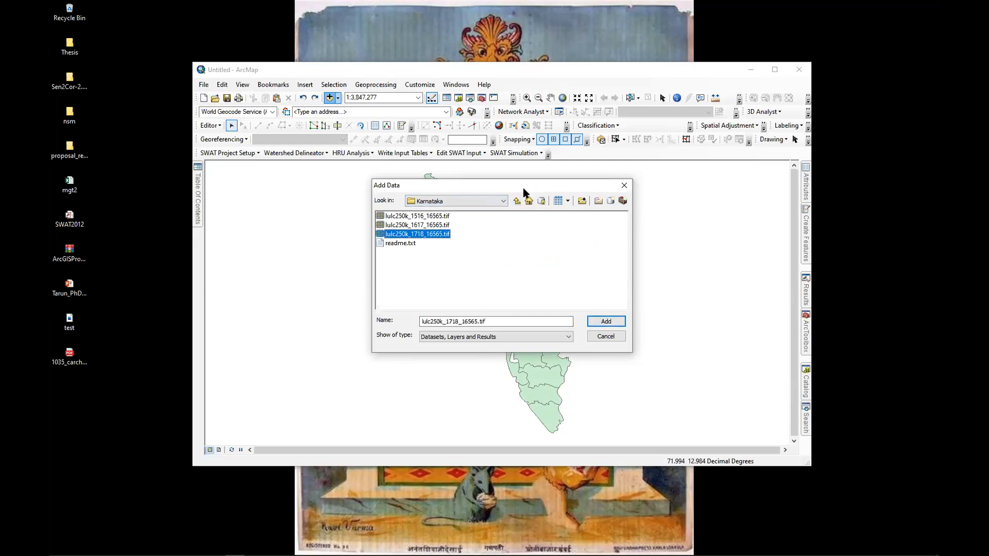
left_click(517, 202)
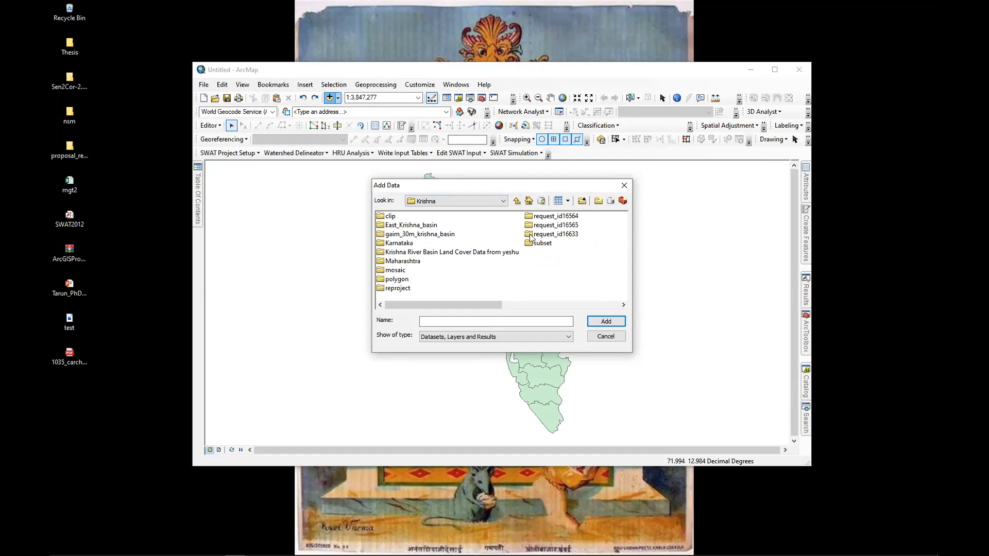
double_click(415, 226)
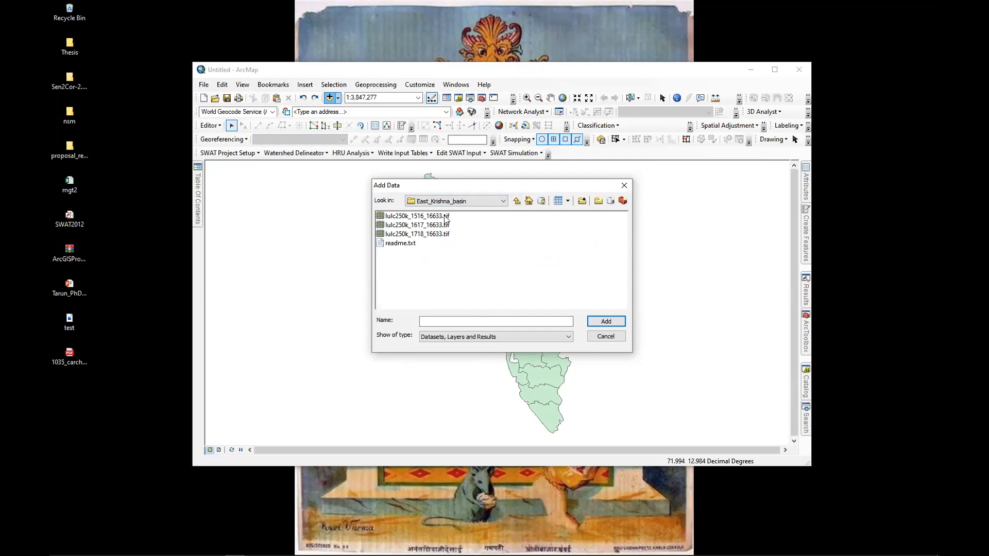
left_click(514, 202)
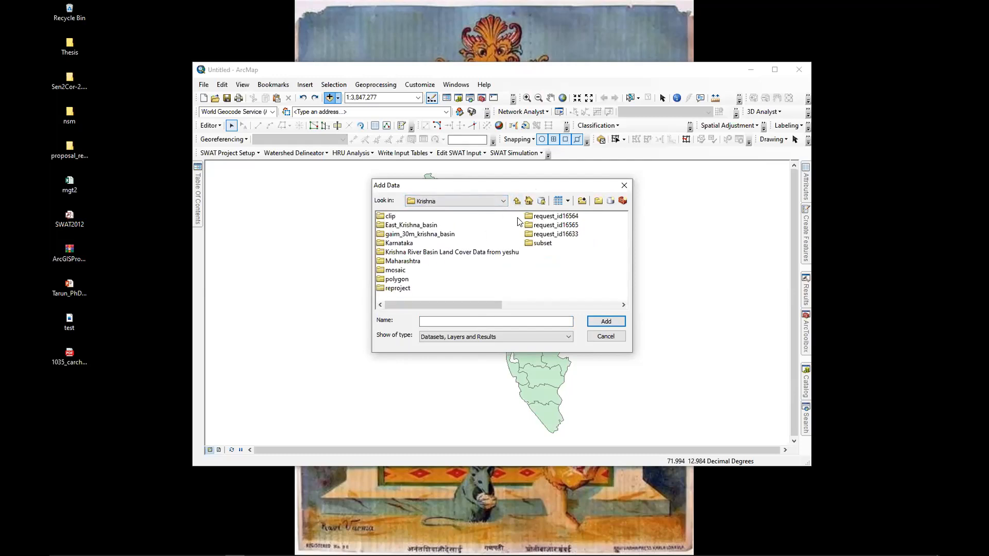
left_click(516, 201)
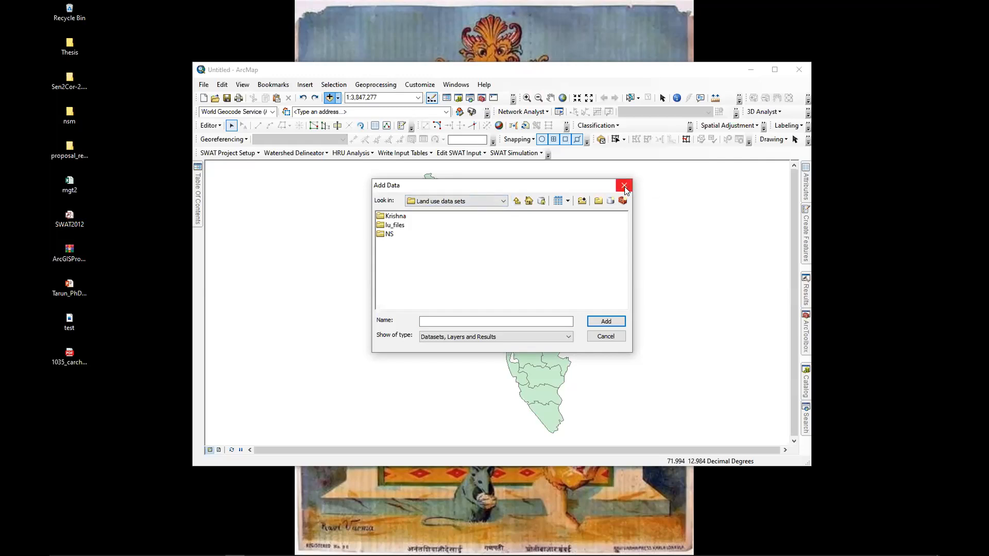
left_click(518, 202)
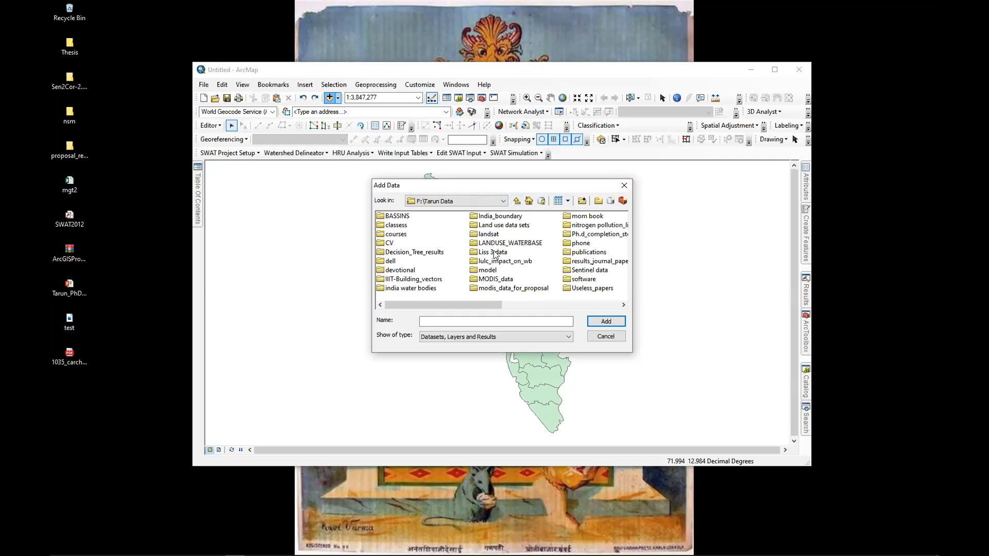
left_click(624, 185)
Select the northernmost district polygon of the Kerala_Districts layer
left_click(447, 196)
right_click(447, 196)
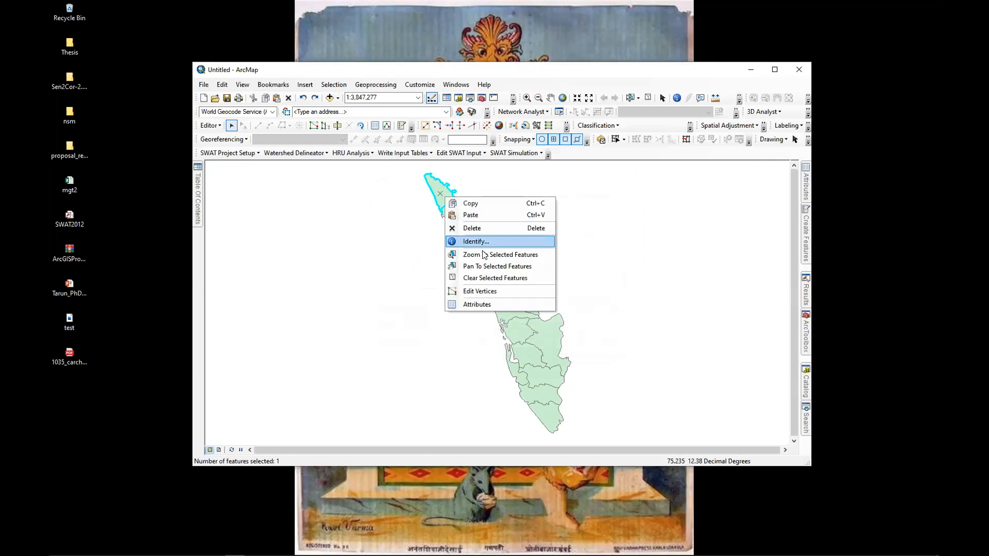
left_click(203, 84)
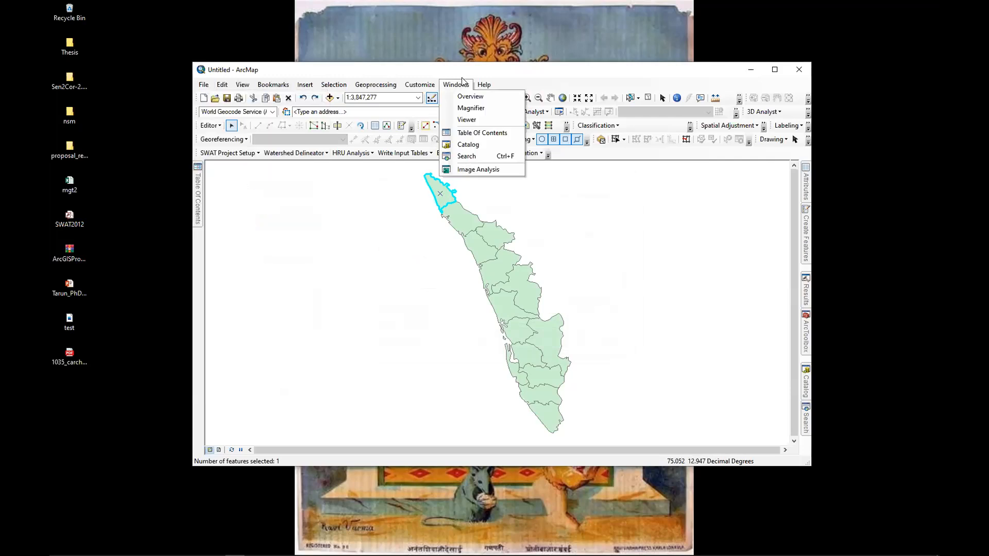
left_click(463, 225)
left_click(436, 192)
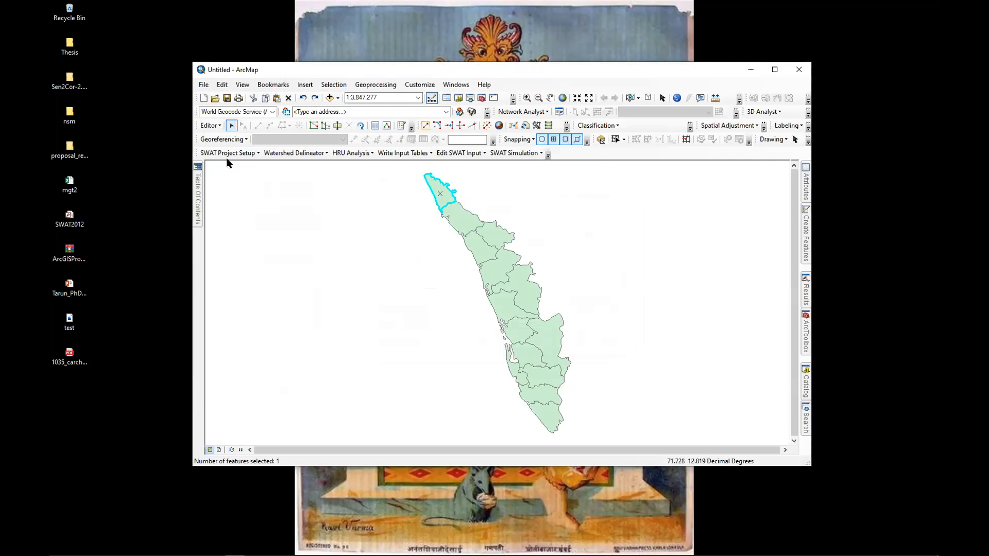
Bring up the table of contents to view the map's layers
left_click(204, 84)
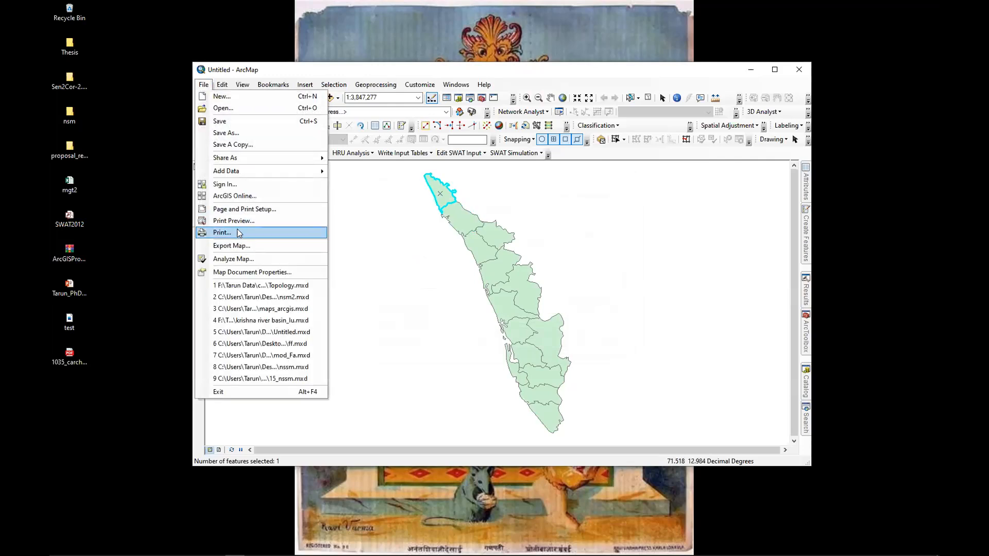
left_click(363, 69)
mouse_move(198, 181)
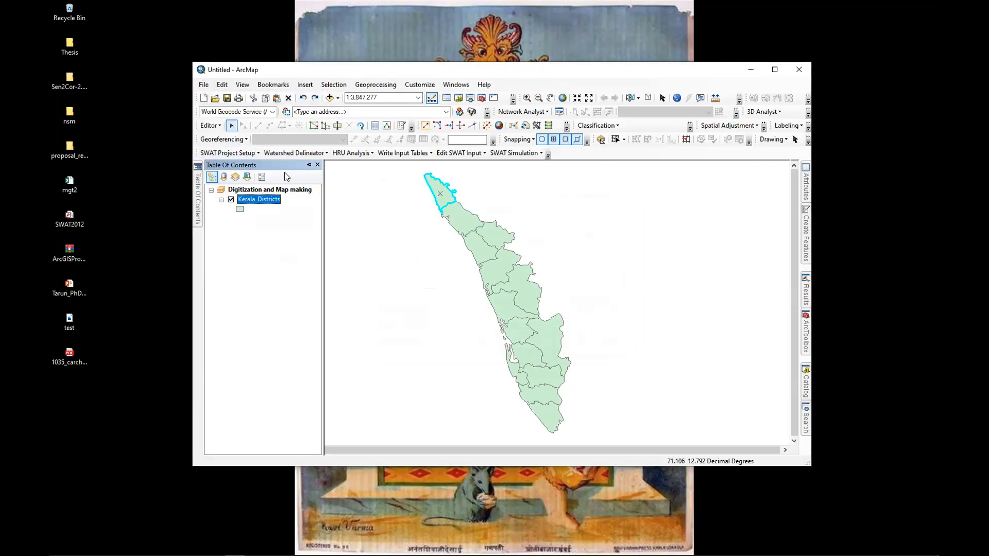
Pin the table of contents open beside the map and pick the Kerala_Districts layer
left_click(297, 165)
left_click(233, 199)
Start exporting only the selected features of Kerala_Districts, using the layer's source coordinate system
right_click(232, 197)
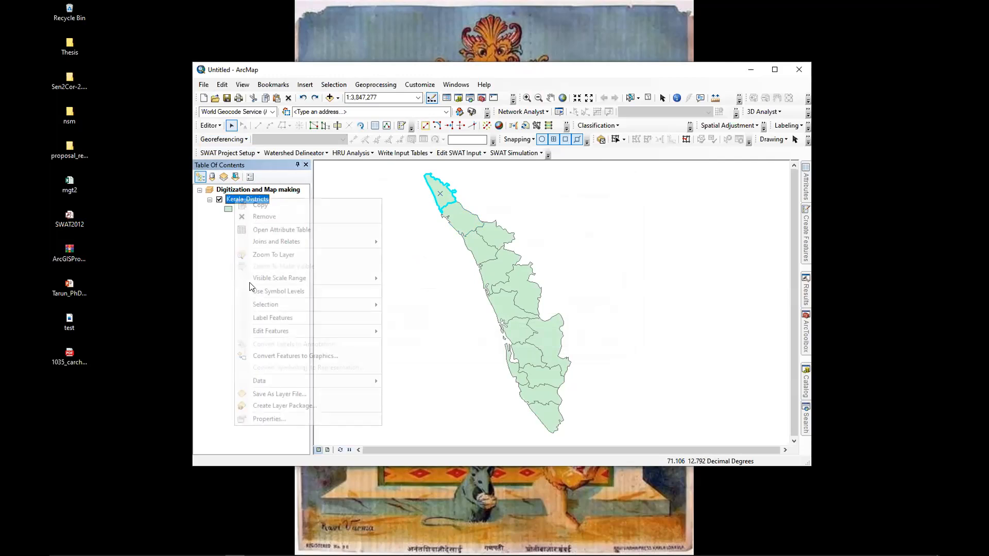
mouse_move(338, 382)
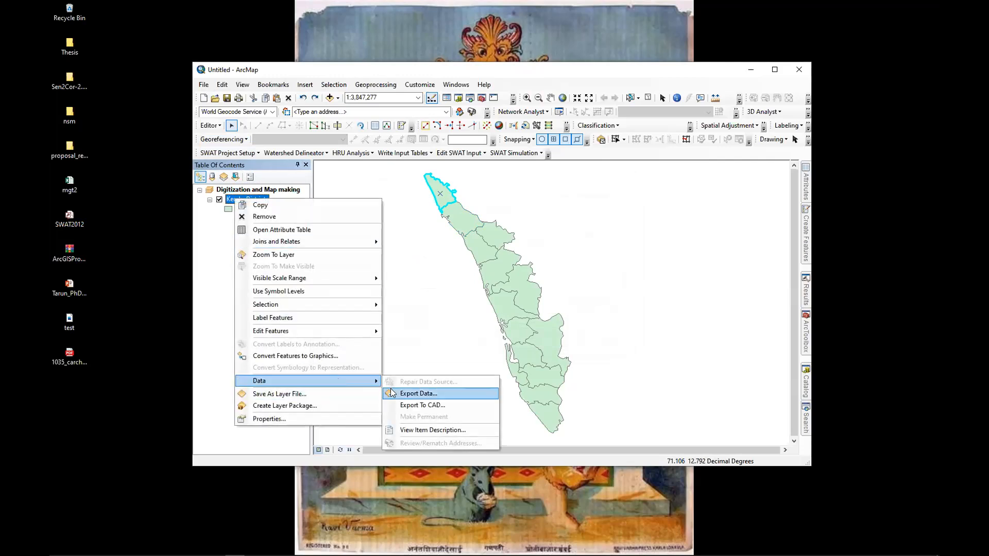
left_click(394, 390)
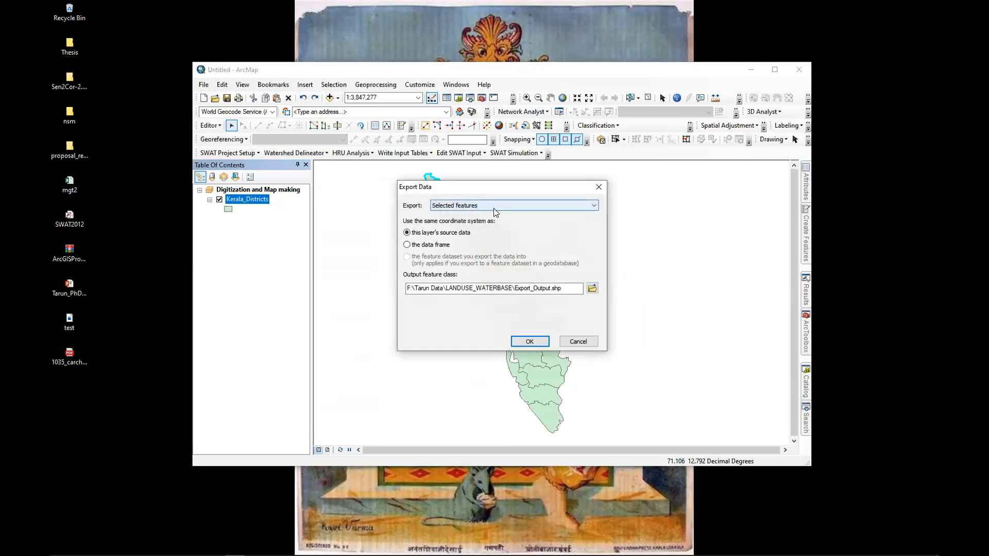
left_click(494, 207)
left_click(489, 221)
Choose the georef folder under My_tutorials\my_tutorials_data\excercises\data as the export's output location
left_click(593, 288)
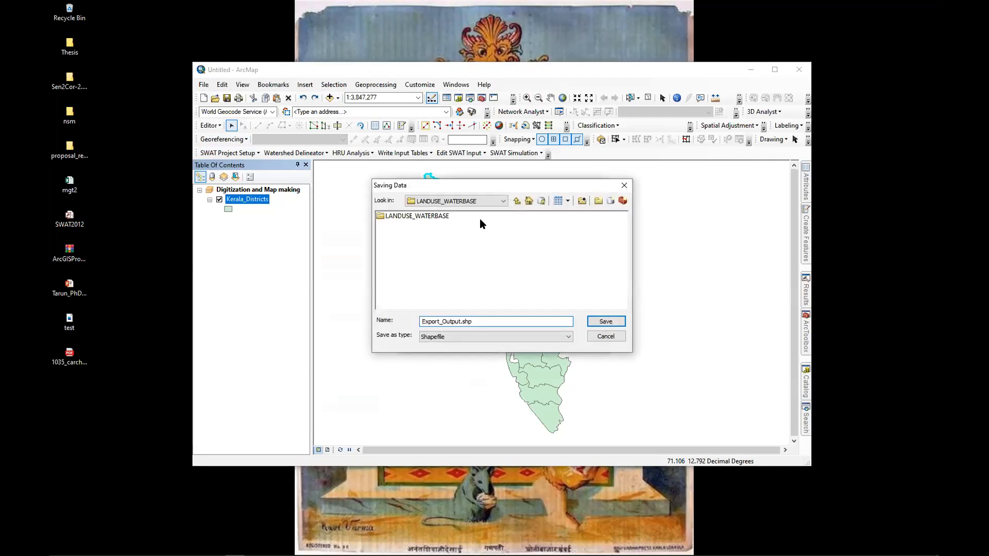
left_click(516, 200)
left_click(516, 200)
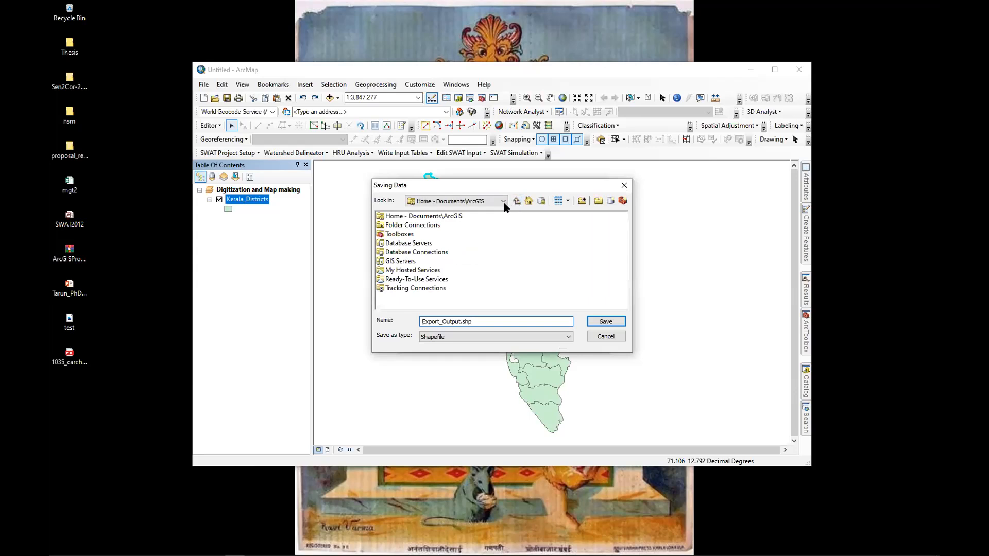
left_click(504, 201)
scroll(510, 273, "down", 4)
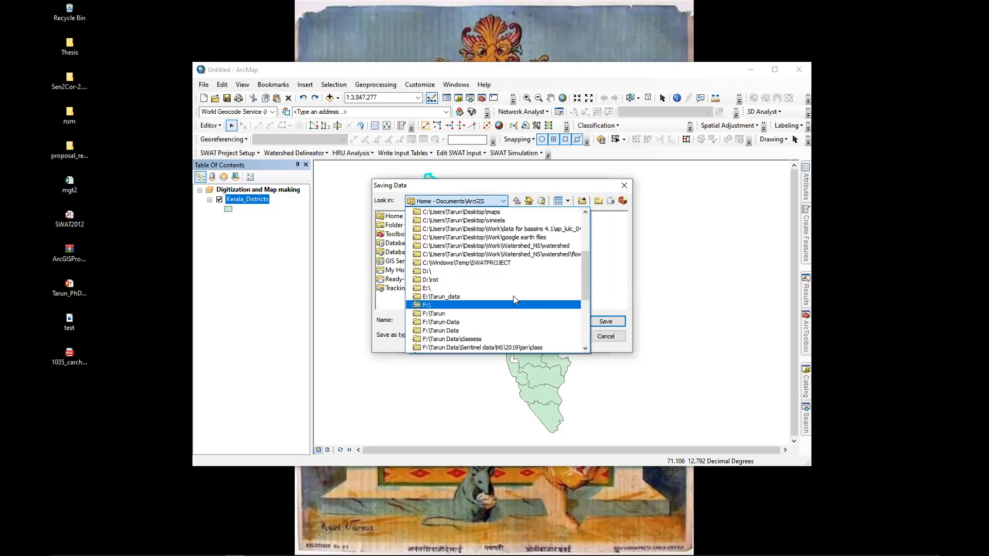
double_click(454, 339)
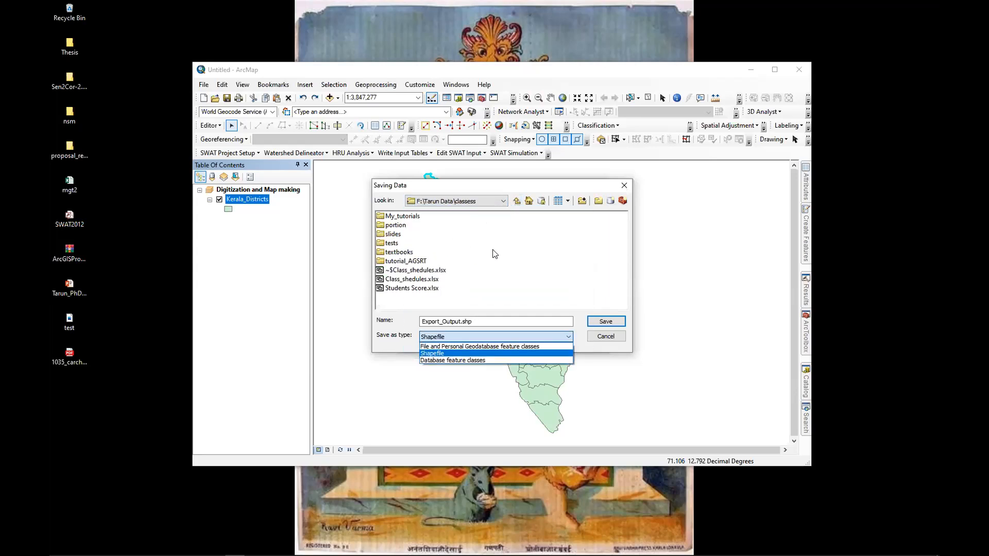
left_click(463, 201)
left_click(464, 201)
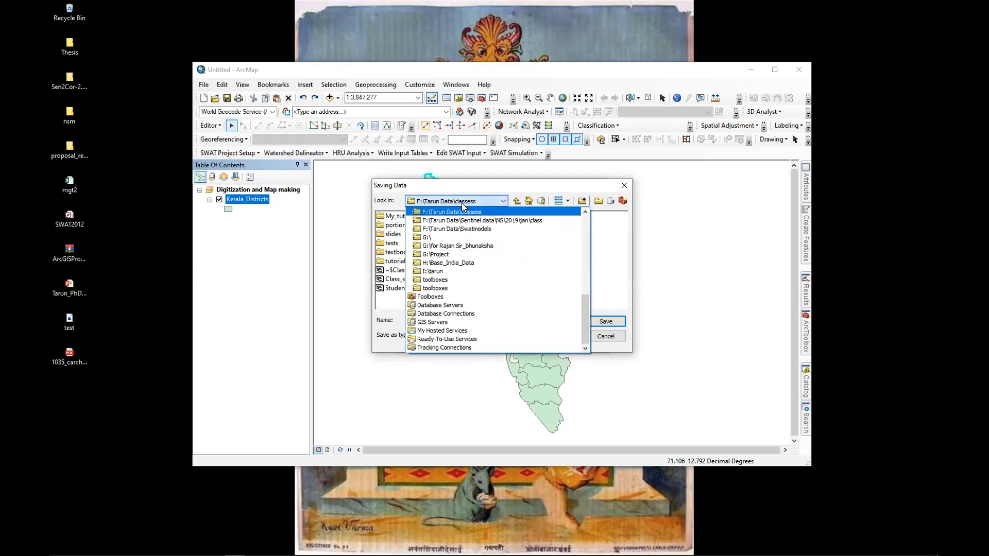
left_click(395, 216)
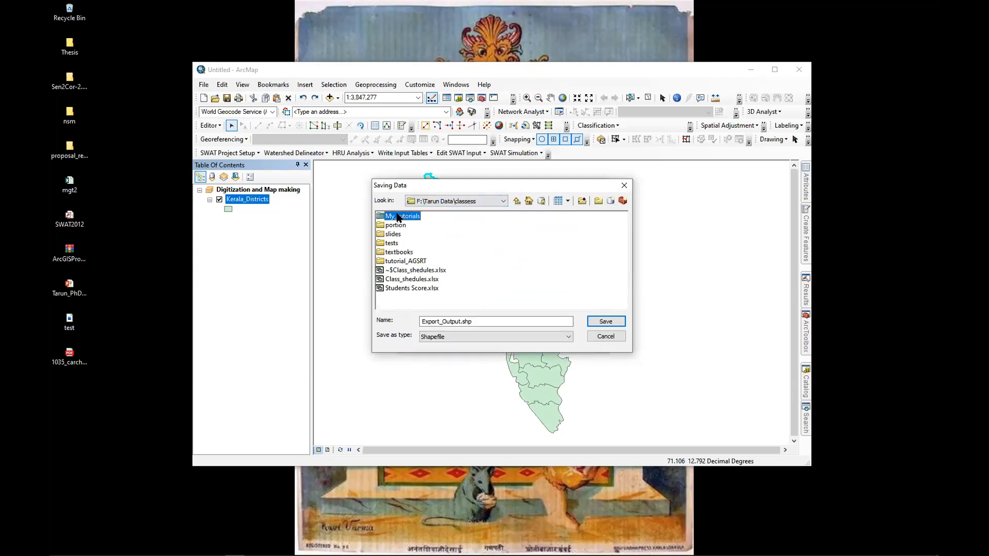
double_click(394, 216)
double_click(407, 233)
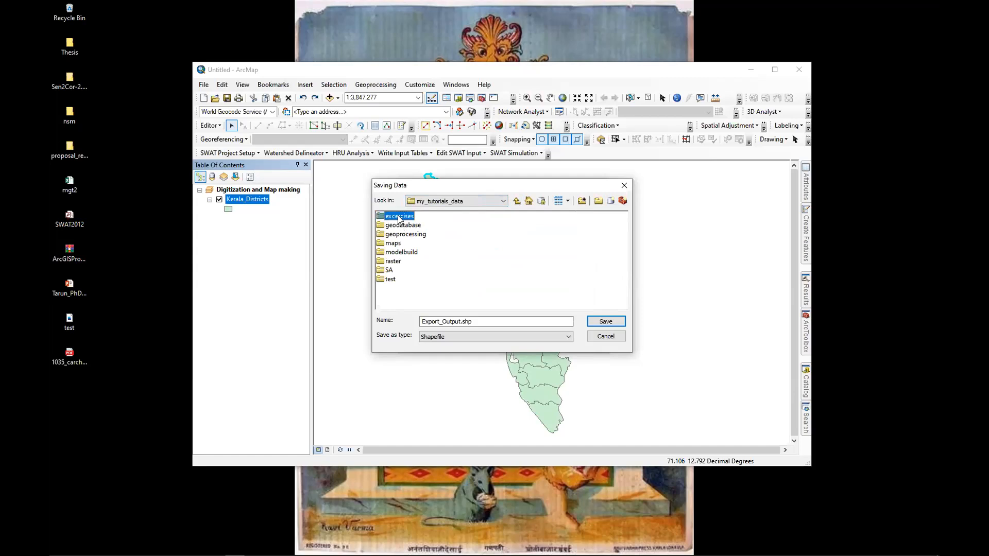
double_click(395, 226)
double_click(396, 226)
double_click(396, 216)
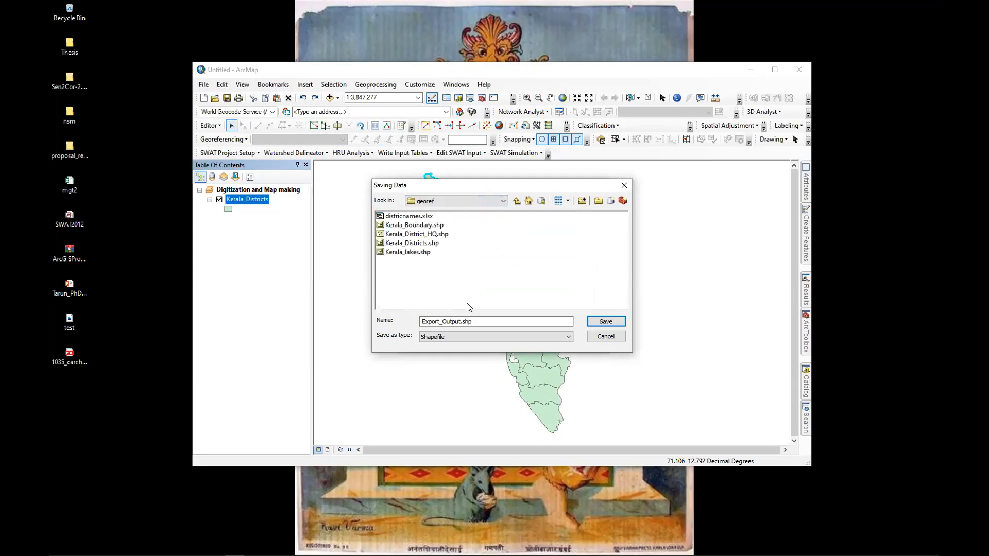
Try to export the selected district as the shapefile d1.shp, and leave the export dialog
left_click_drag(461, 319, 359, 319)
type("d1")
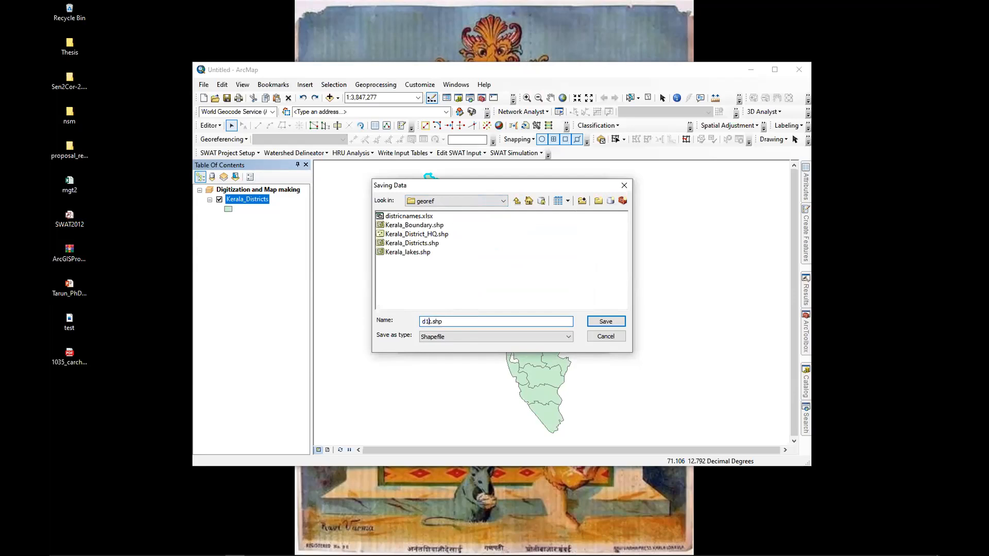
key("Return")
left_click_drag(557, 289, 585, 289)
left_click(568, 288)
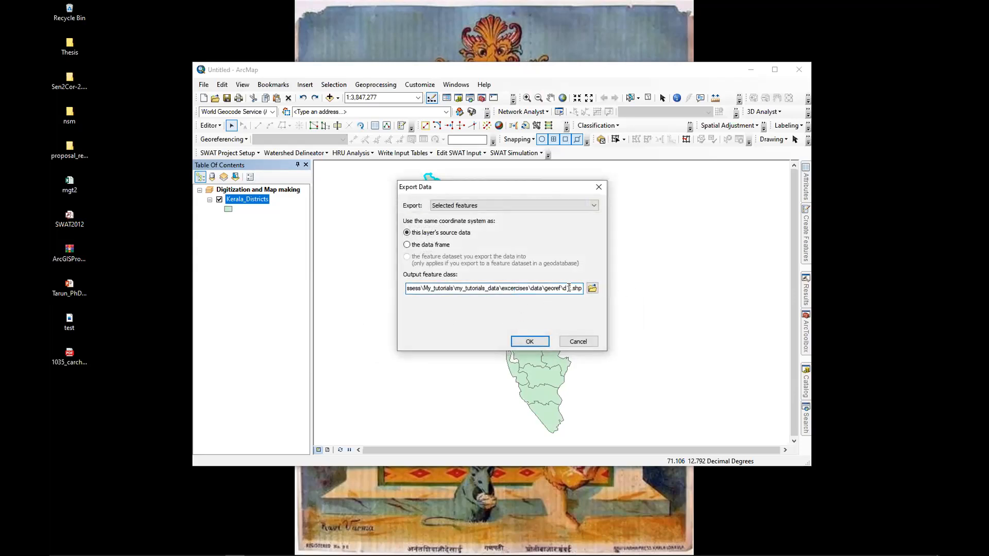
key("BackSpace")
left_click(530, 340)
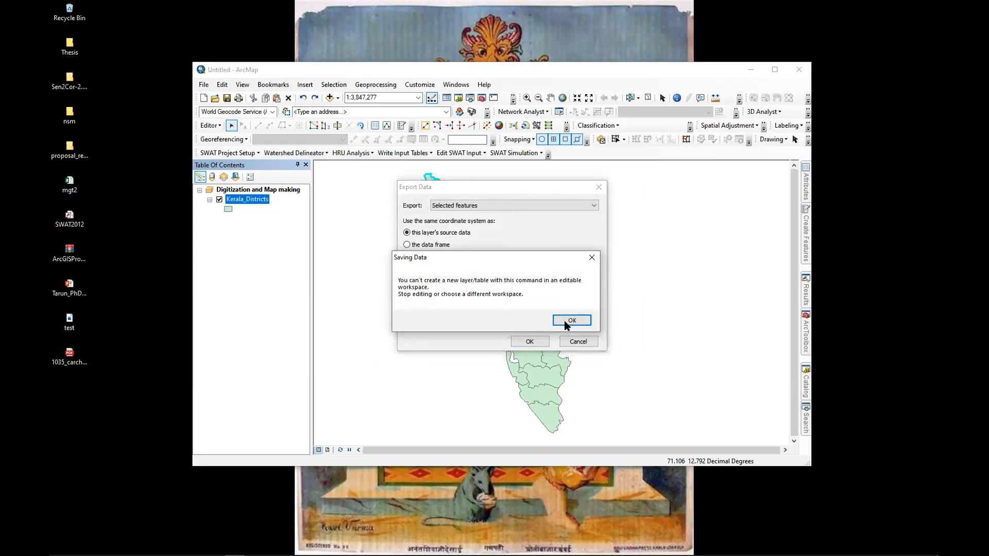
left_click(564, 324)
left_click(598, 188)
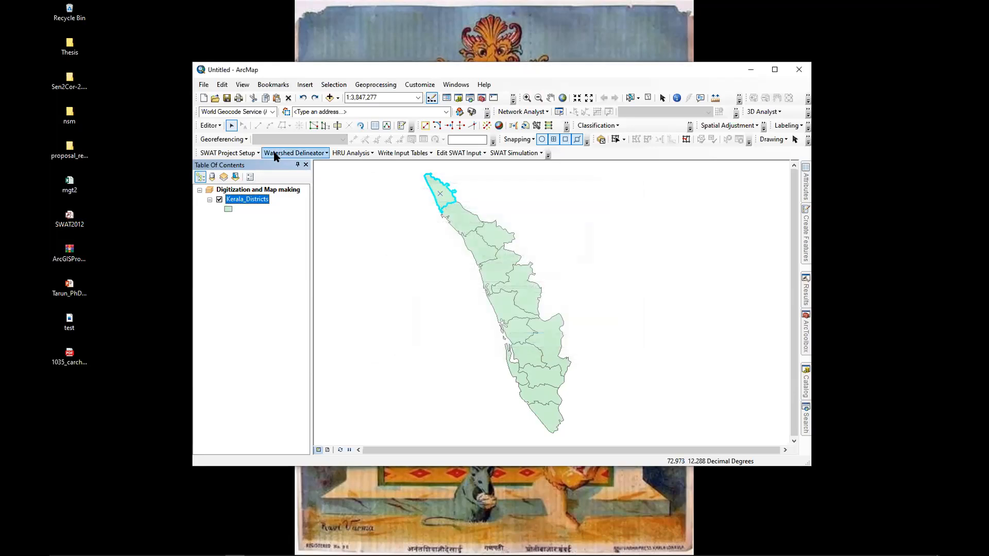
Stop the current edit session
left_click(210, 125)
left_click(233, 148)
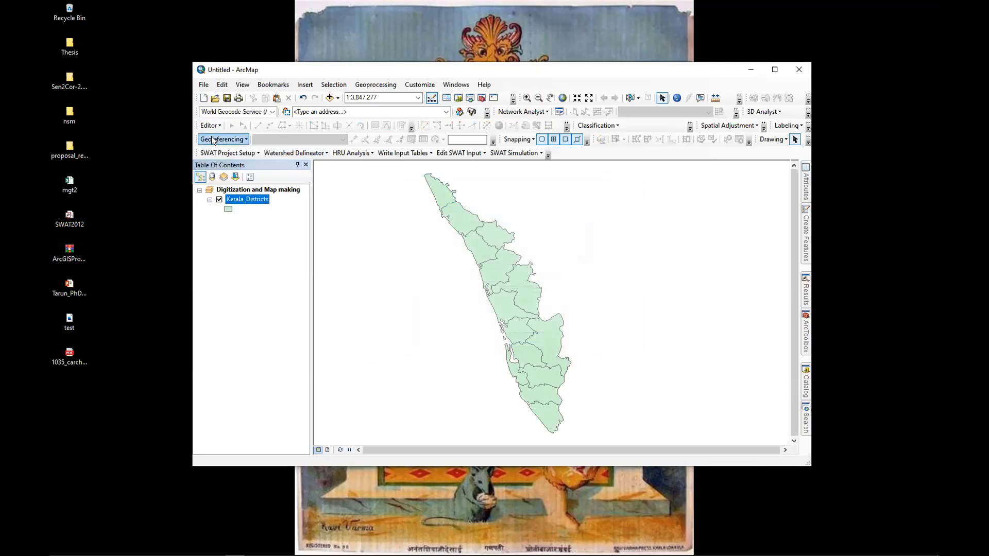
left_click(334, 85)
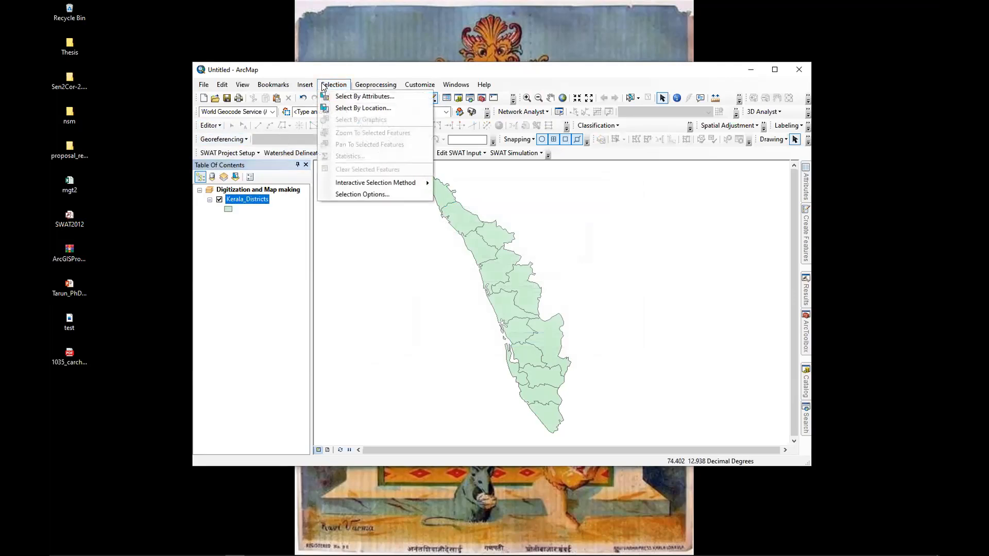
left_click(370, 97)
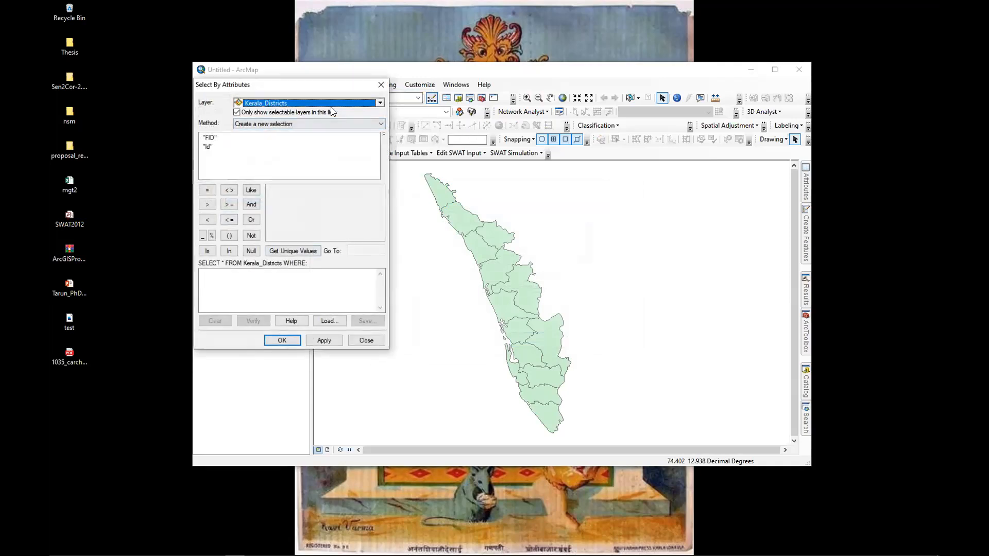
left_click(381, 84)
Open the Kerala_Districts attribute table, select the record with FID 0, and place the table clear of the northern districts
right_click(244, 199)
left_click(276, 230)
left_click(83, 62)
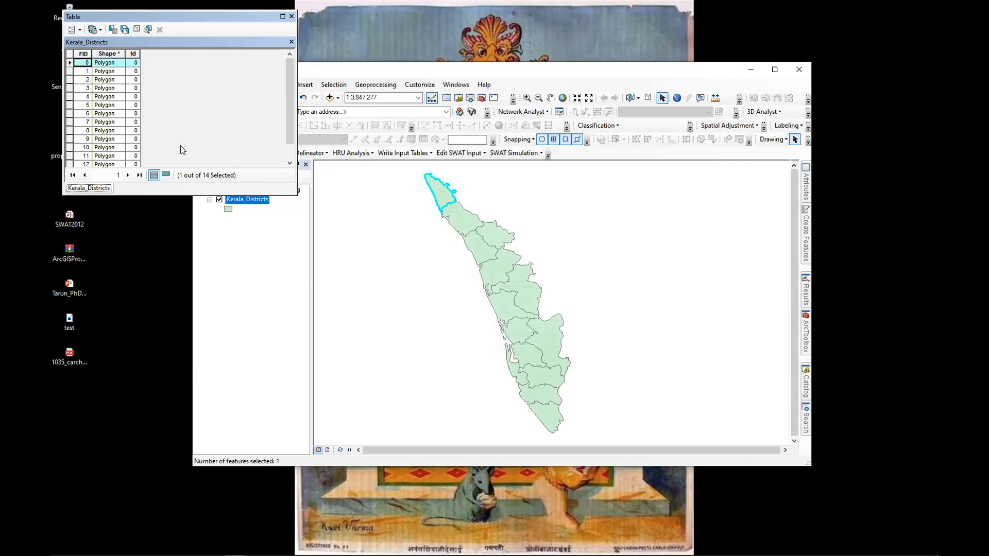
left_click_drag(180, 145, 232, 228)
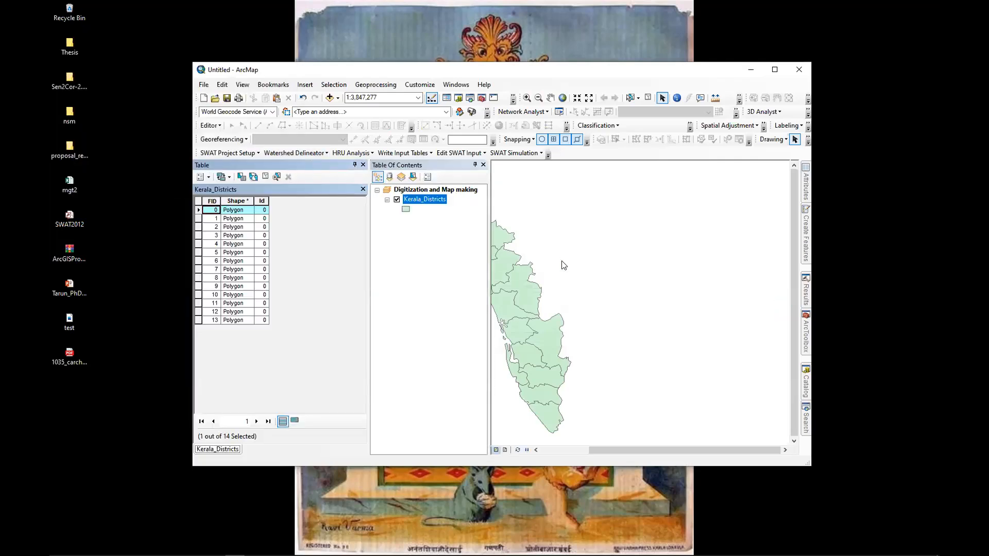
left_click_drag(564, 265, 565, 264)
Start a data export of Kerala_Districts limited to the selected features
right_click(236, 200)
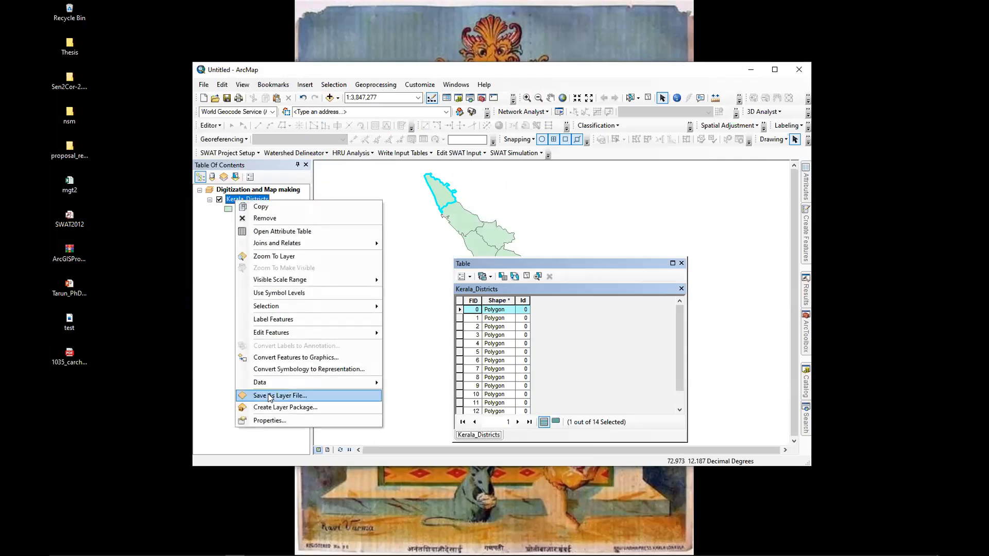
mouse_move(321, 384)
left_click(436, 393)
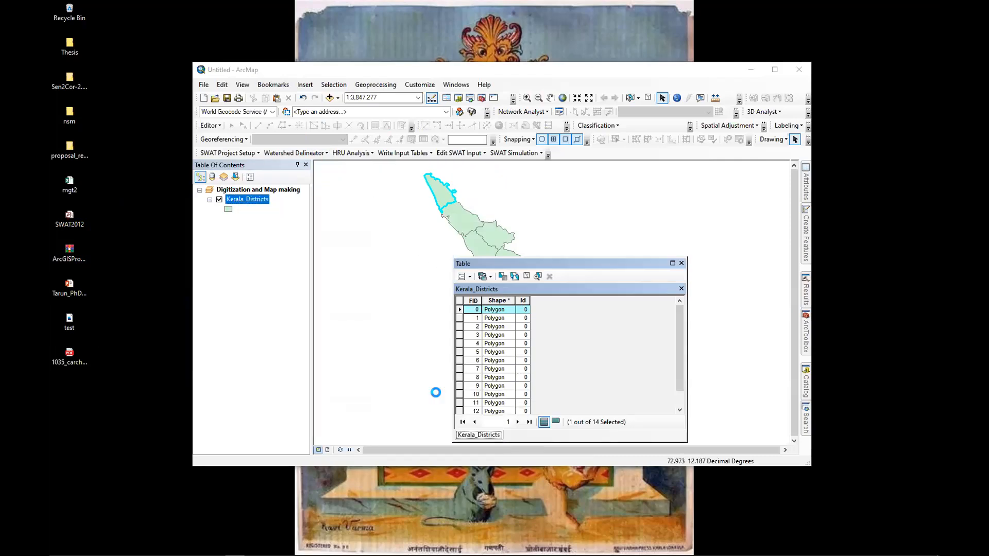
left_click(563, 206)
left_click(562, 206)
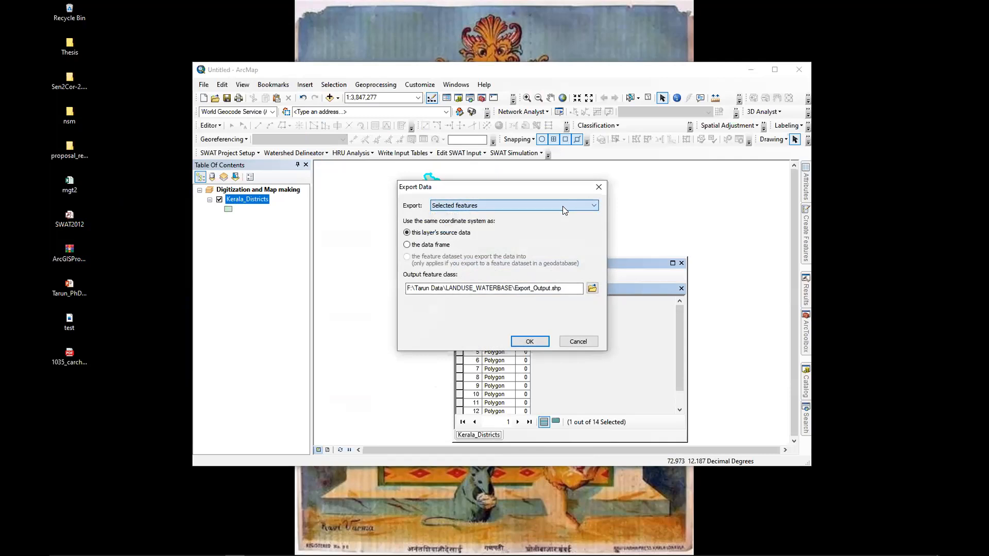
Set the output location to the georef folder under My_tutorials\my_tutorials_data\excercises\data
left_click(592, 288)
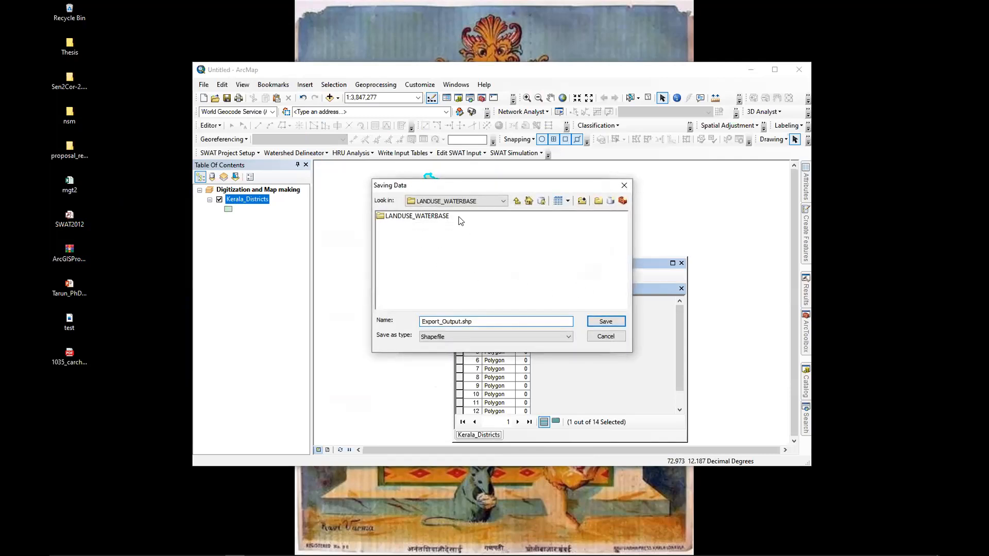
left_click(516, 201)
double_click(408, 228)
double_click(394, 216)
double_click(396, 217)
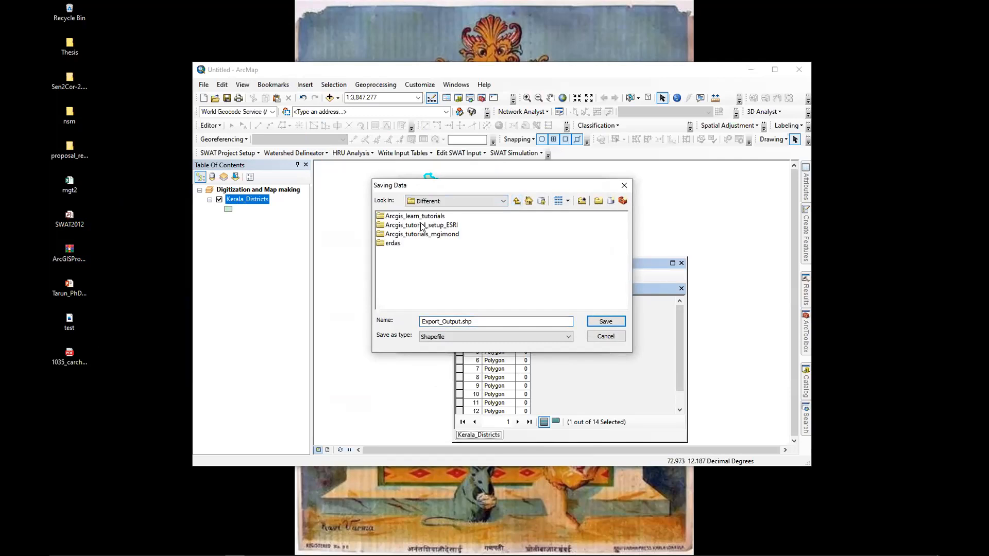
left_click(421, 228)
left_click(517, 200)
double_click(411, 234)
double_click(403, 215)
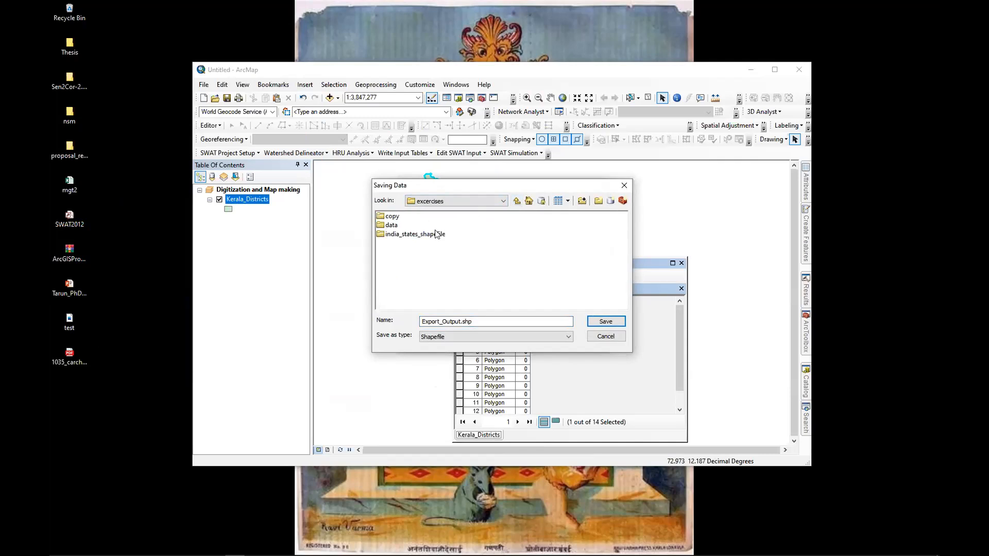
double_click(393, 225)
double_click(395, 217)
Name the output D1.shp, run the export, and add the exported data to the map as a layer
left_click_drag(458, 321, 383, 326)
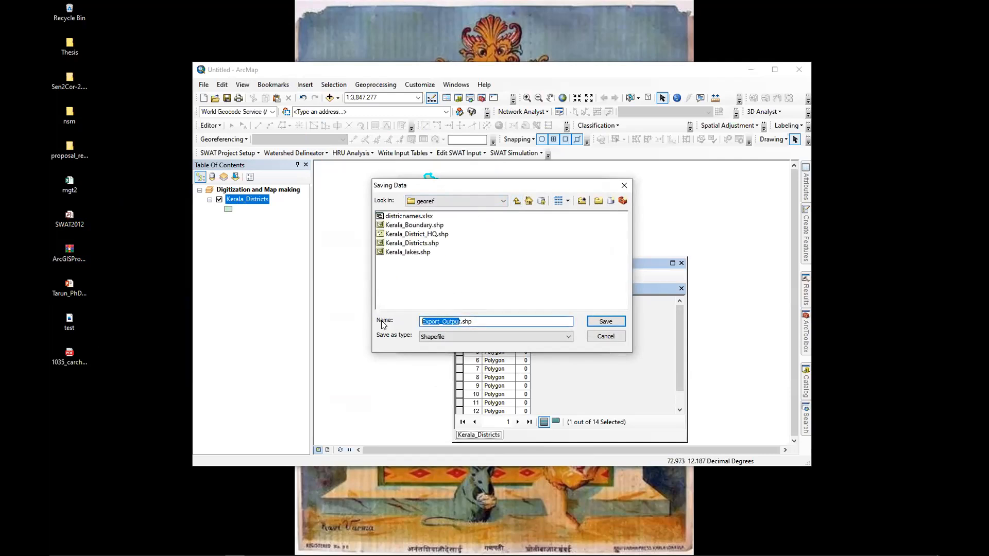
key("BackSpace")
type("D1")
key("Return")
left_click(522, 338)
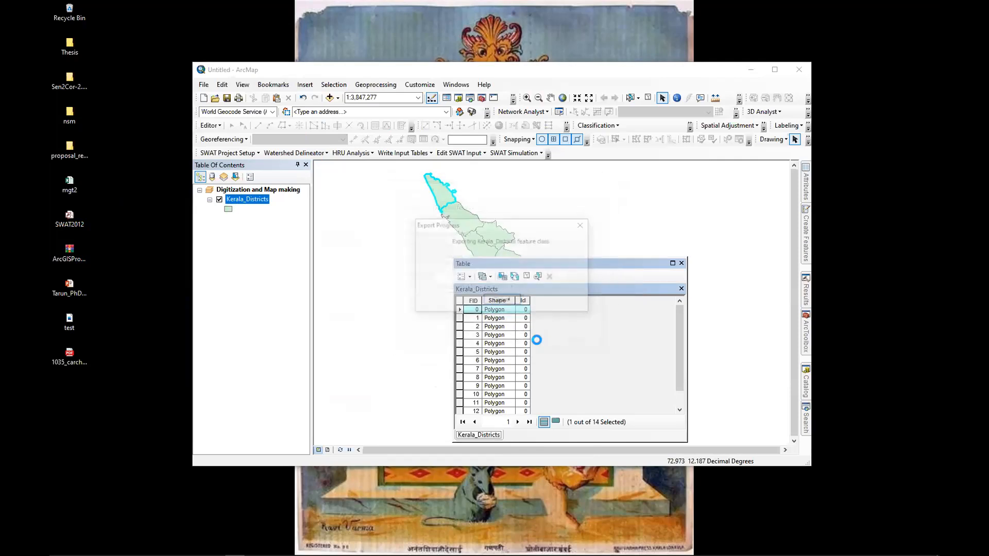
left_click(549, 320)
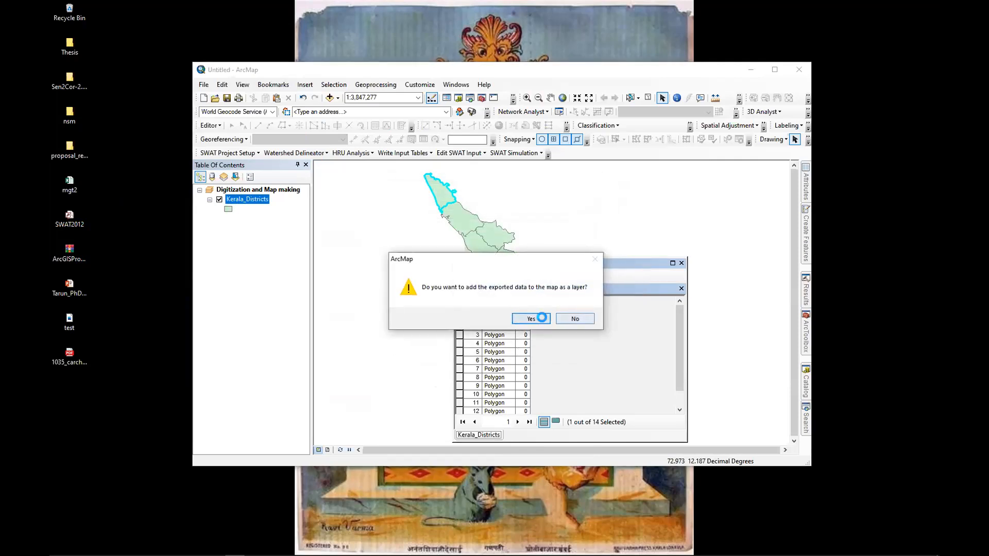
Select the record with FID 1 in the Kerala_Districts attribute table and start exporting the selected feature
left_click_drag(593, 264, 400, 289)
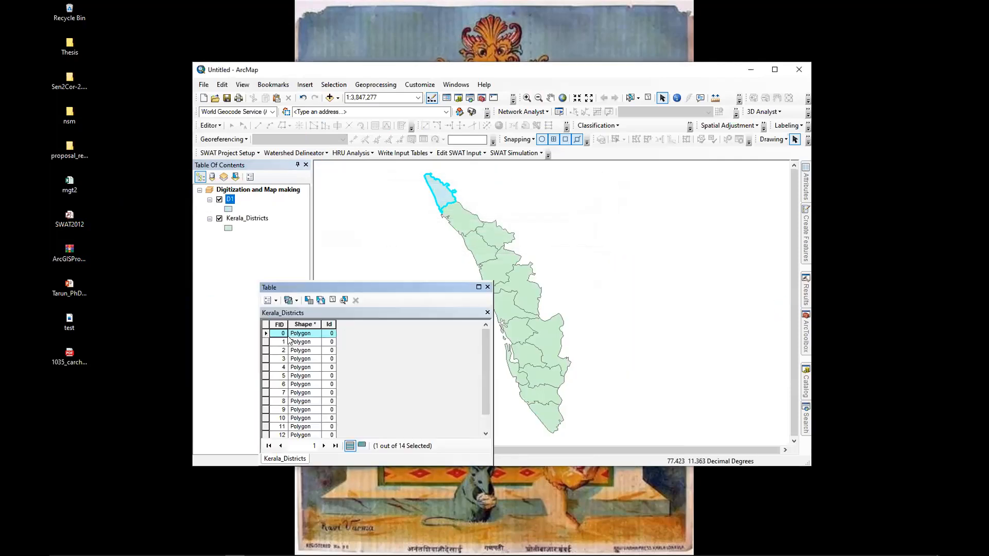
left_click(264, 343)
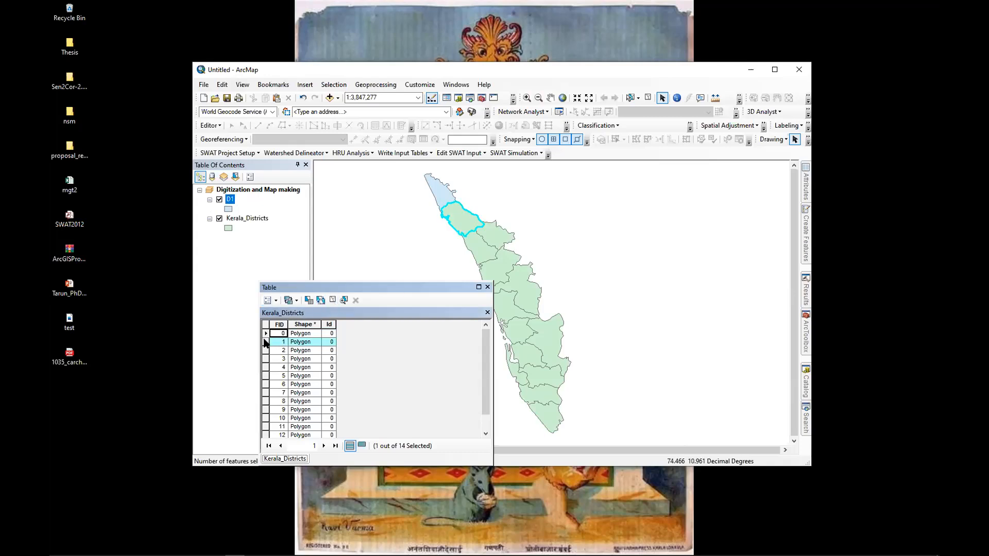
right_click(243, 219)
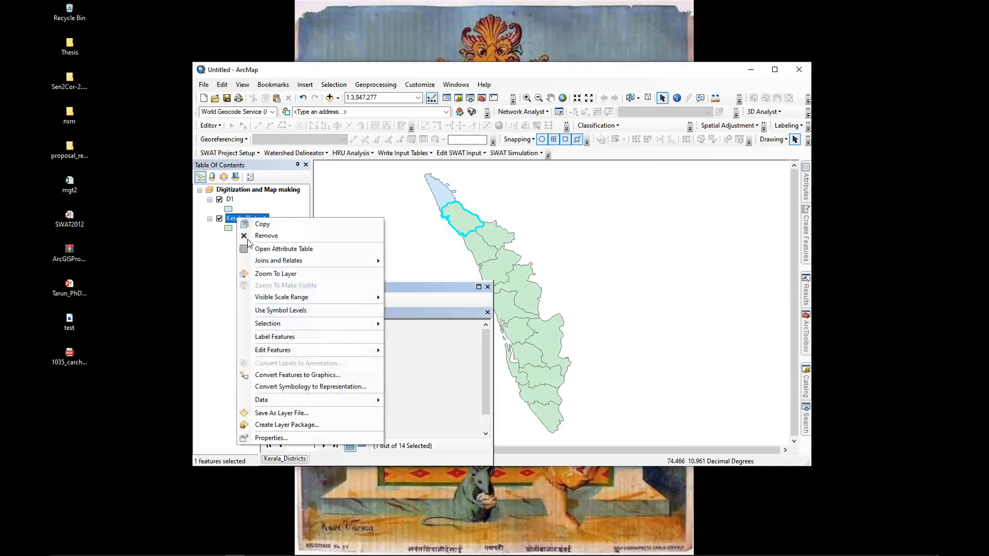
mouse_move(297, 401)
left_click(409, 413)
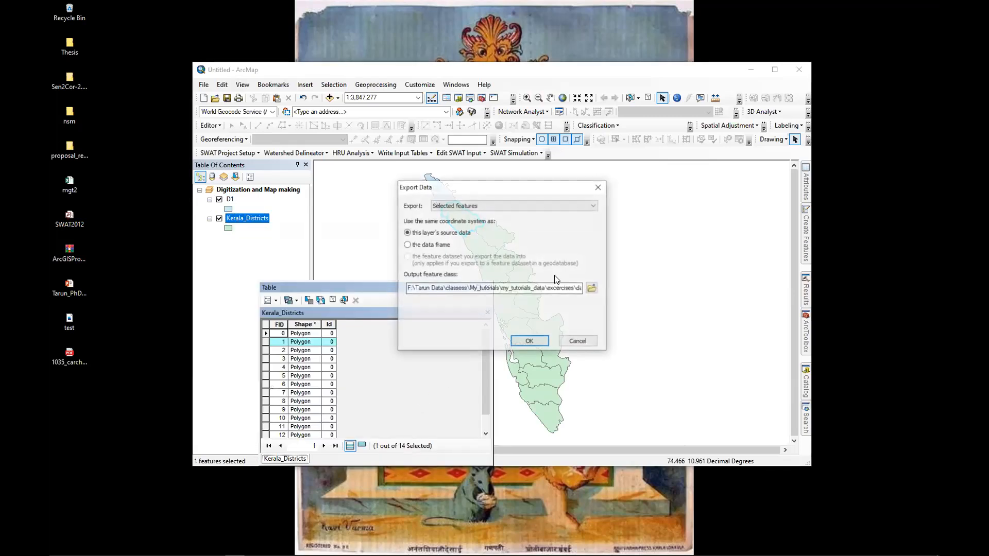
Export the selected second district to the georef folder as the shapefile D2.shp
left_click(592, 288)
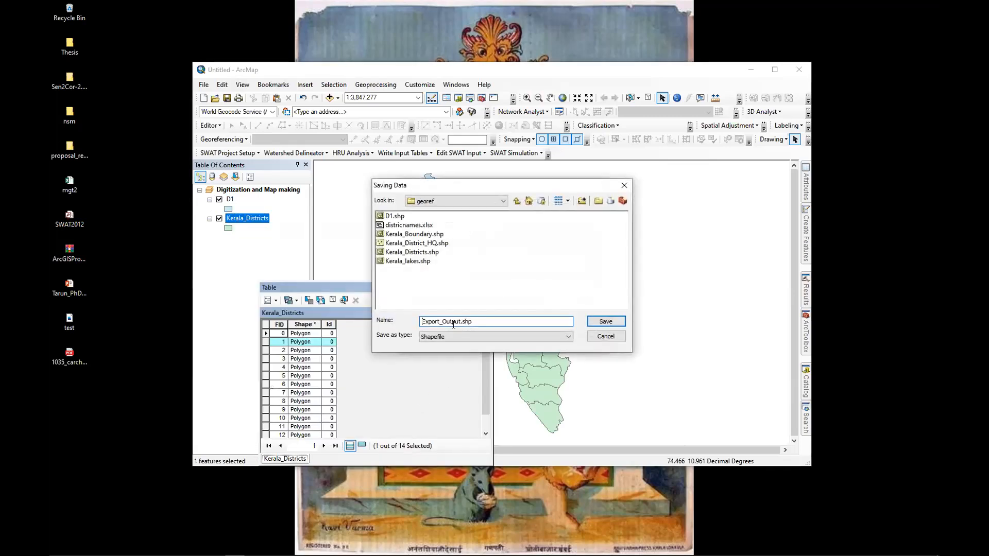
left_click(392, 216)
left_click(428, 322)
type("2")
left_click(606, 322)
left_click(523, 339)
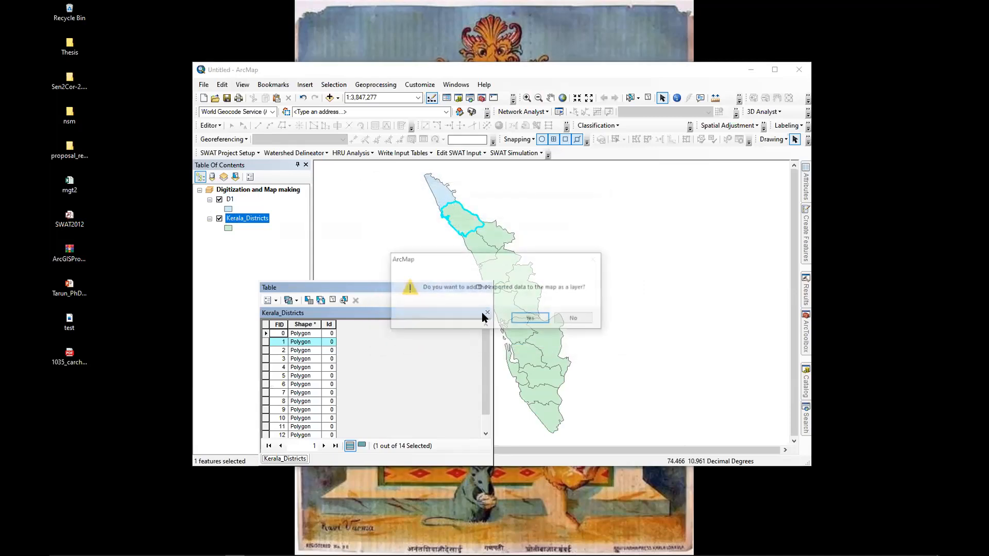
Add the exported D2 data to the map as a layer, close the attribute table, and hide the Kerala_Districts layer
left_click(531, 319)
left_click(487, 287)
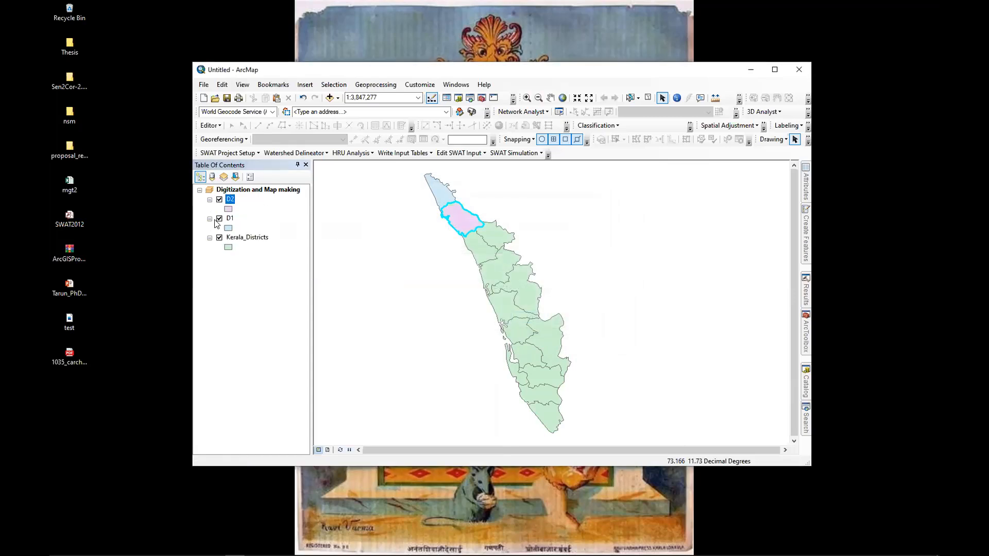
left_click(219, 237)
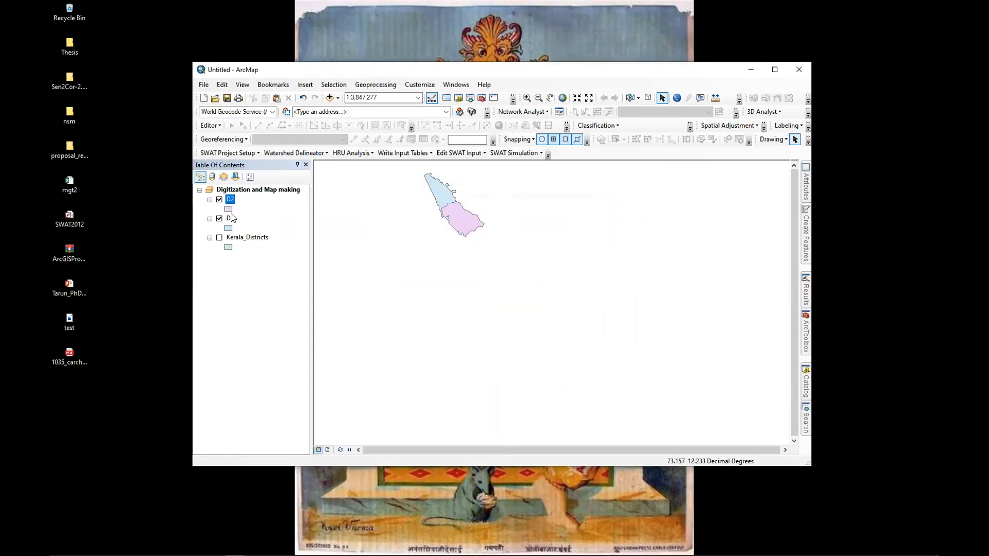
left_click(375, 84)
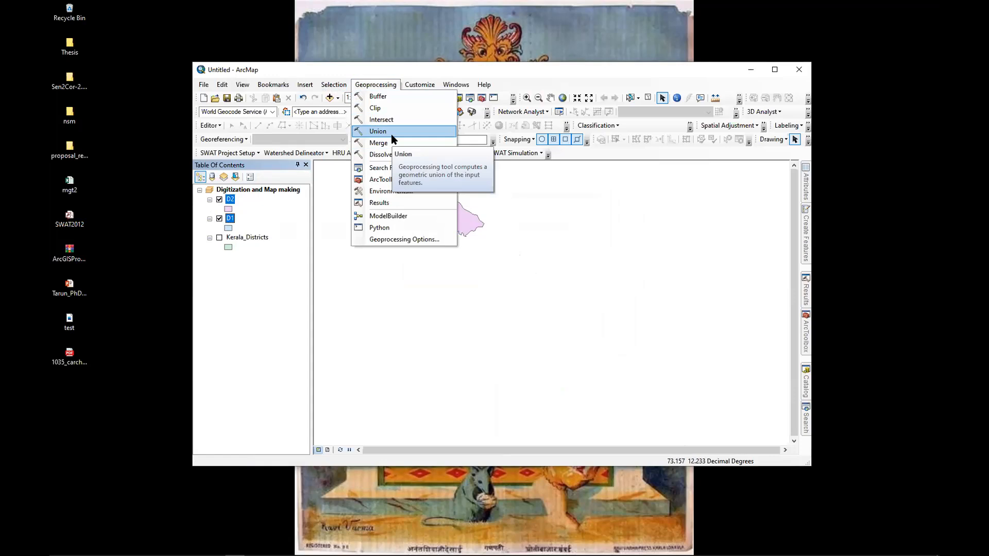
left_click(487, 72)
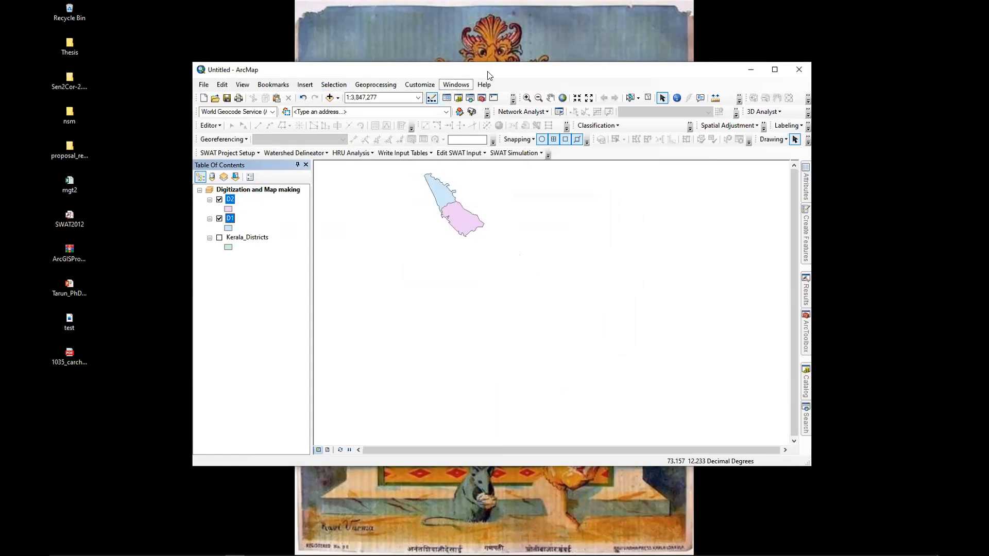
scroll(484, 285, "up", 2)
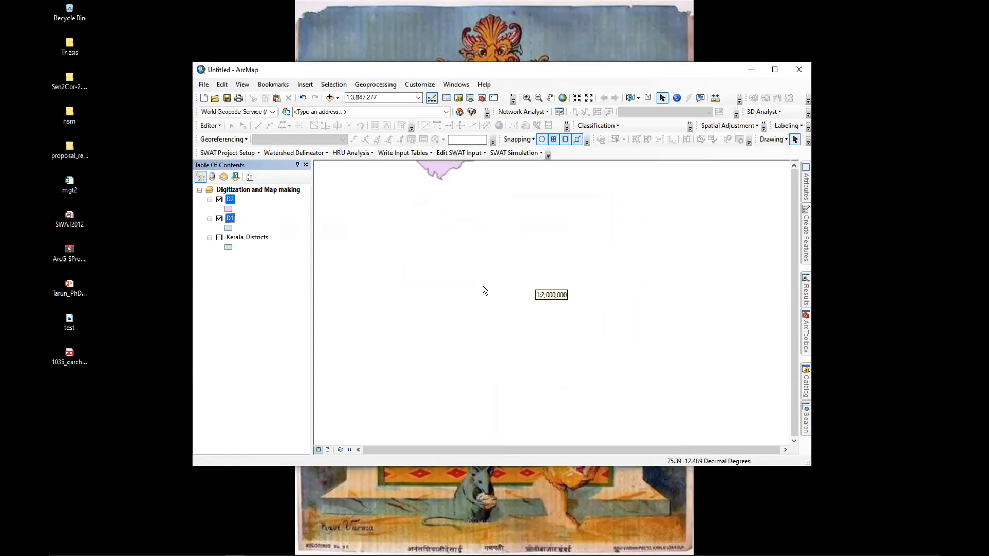
scroll(421, 192, "down", 2)
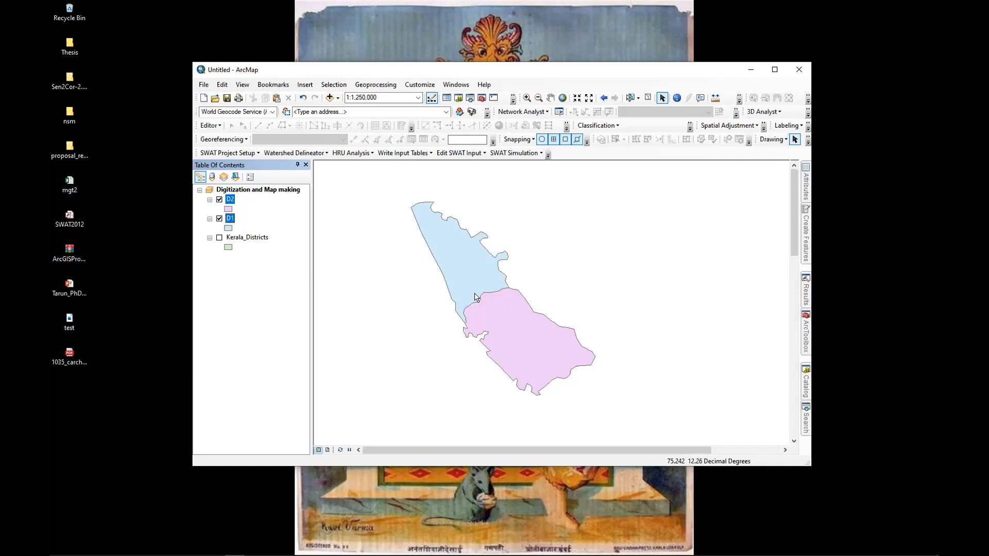
scroll(506, 323, "down", 2)
scroll(506, 323, "up", 4)
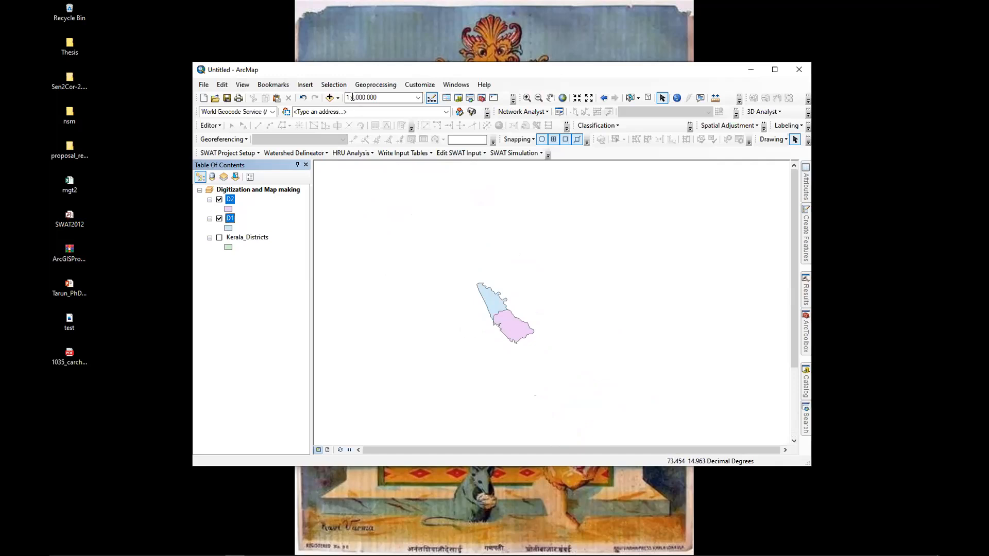
Open the Merge geoprocessing tool and add D2 and D1 as its input datasets
left_click(376, 84)
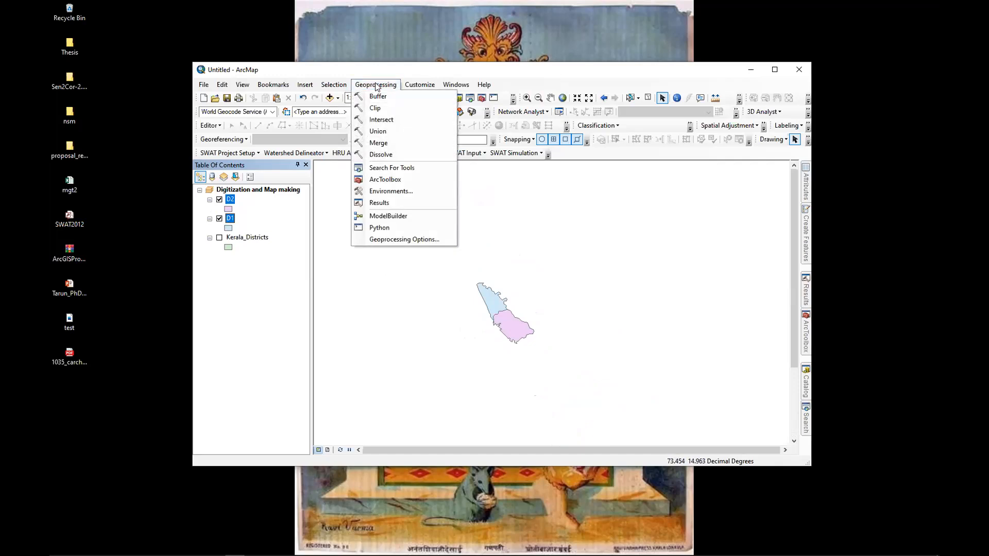
left_click(393, 144)
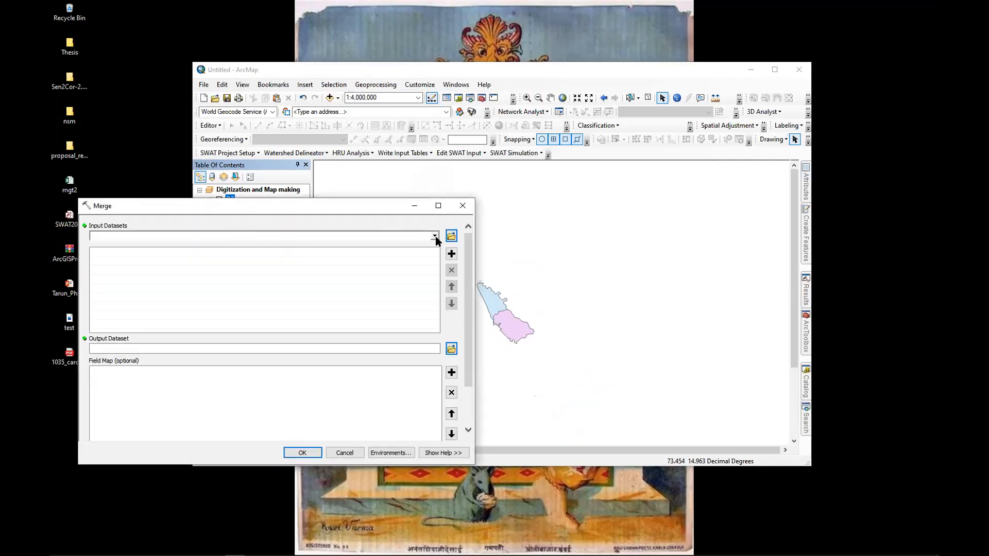
left_click(436, 237)
left_click(128, 252)
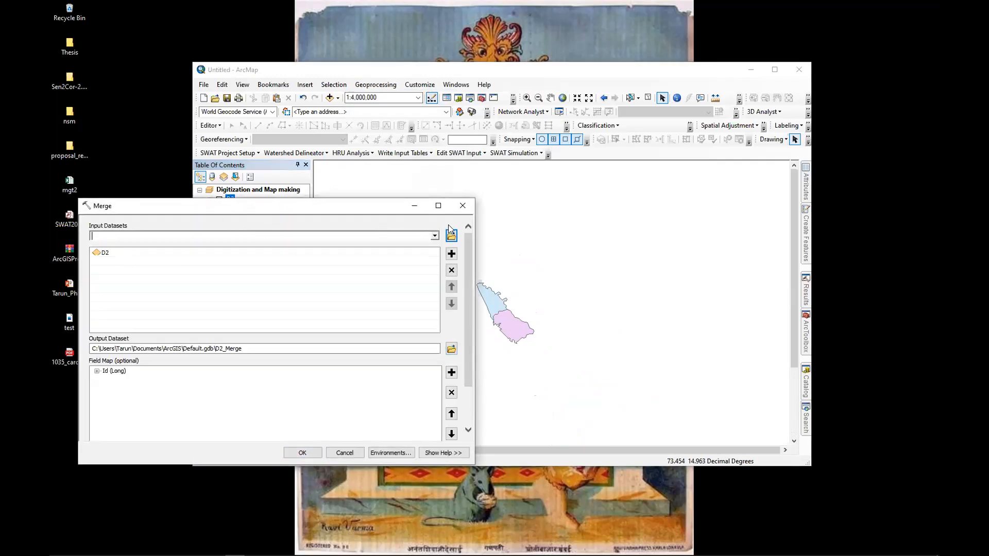
left_click(435, 236)
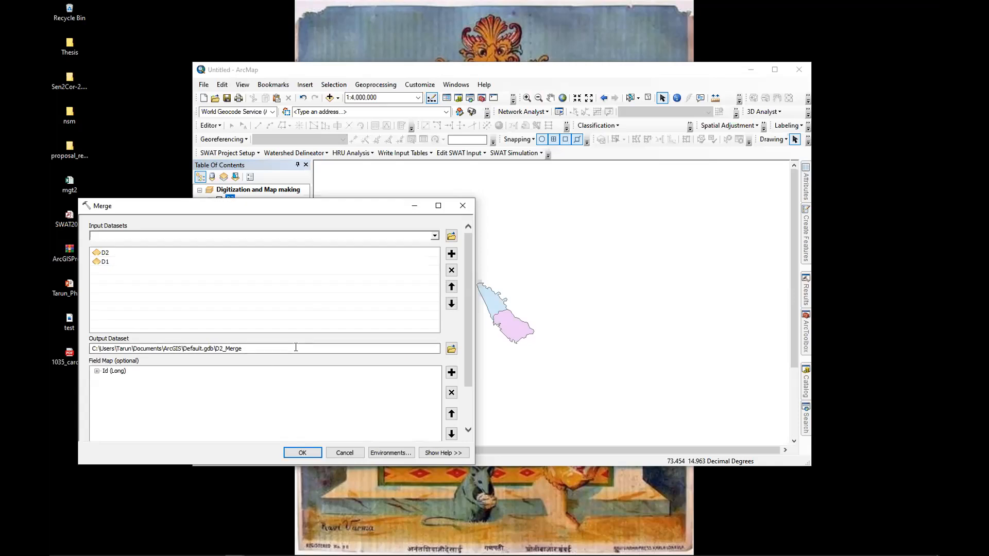
Browse to the georef folder under my_tutorials_data\excercises\data as the location for the merge output
left_click(451, 350)
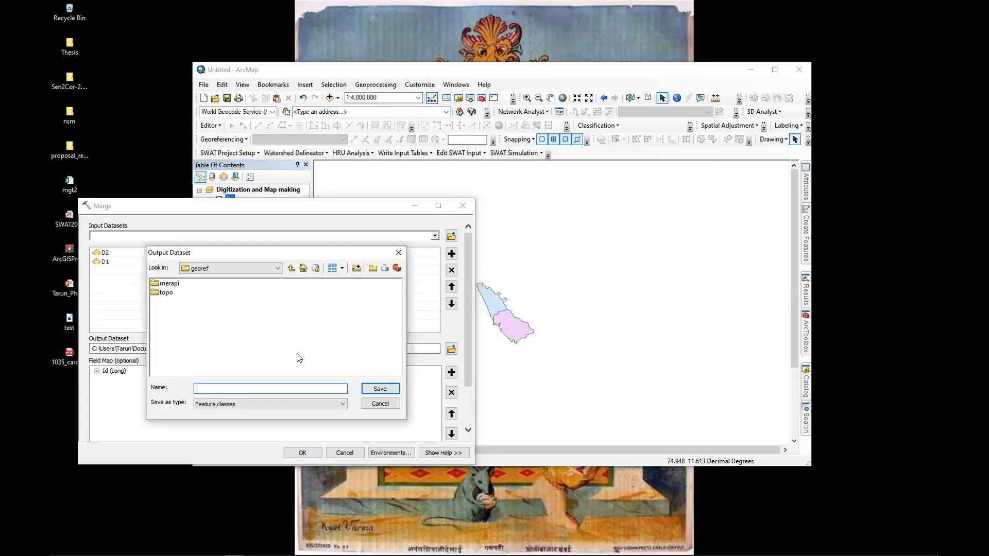
left_click(275, 267)
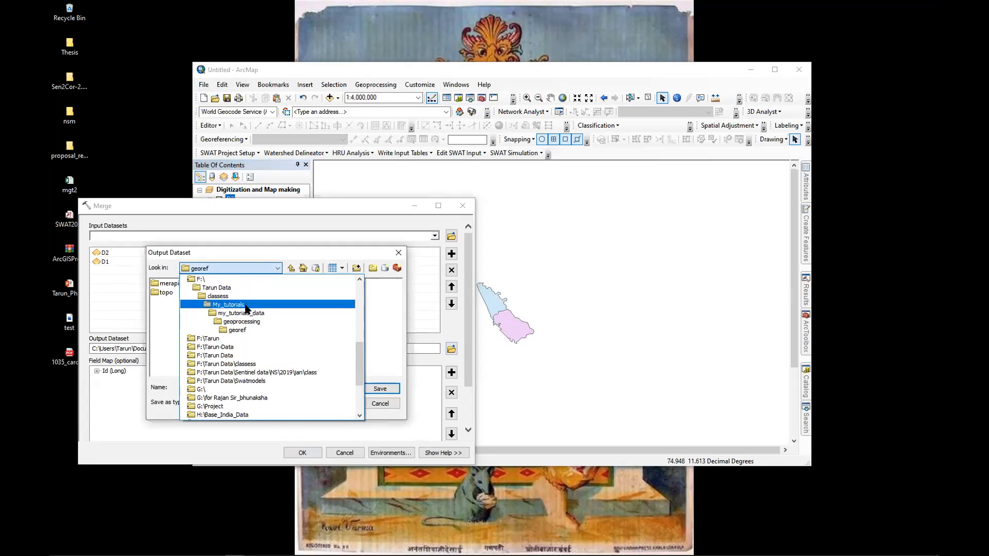
left_click(246, 313)
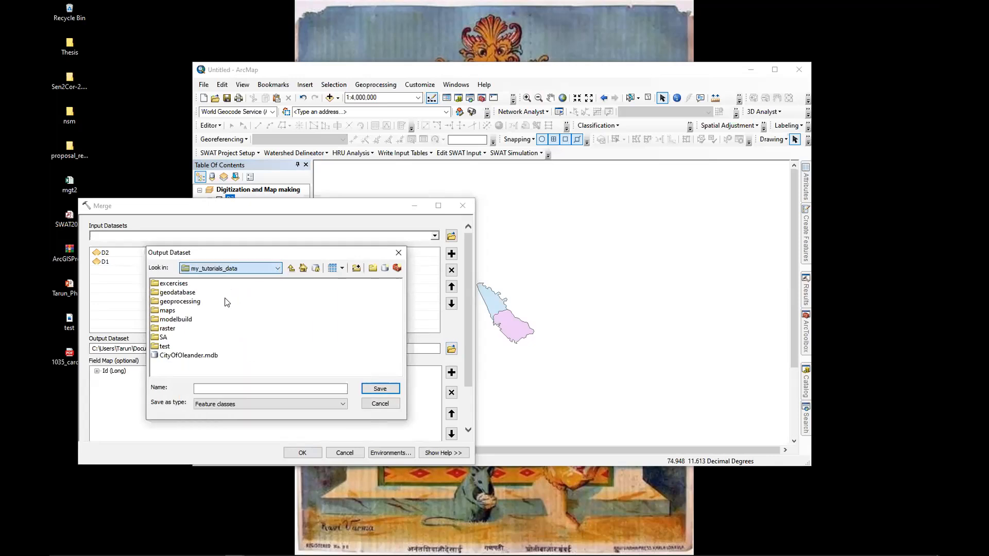
double_click(170, 285)
double_click(170, 292)
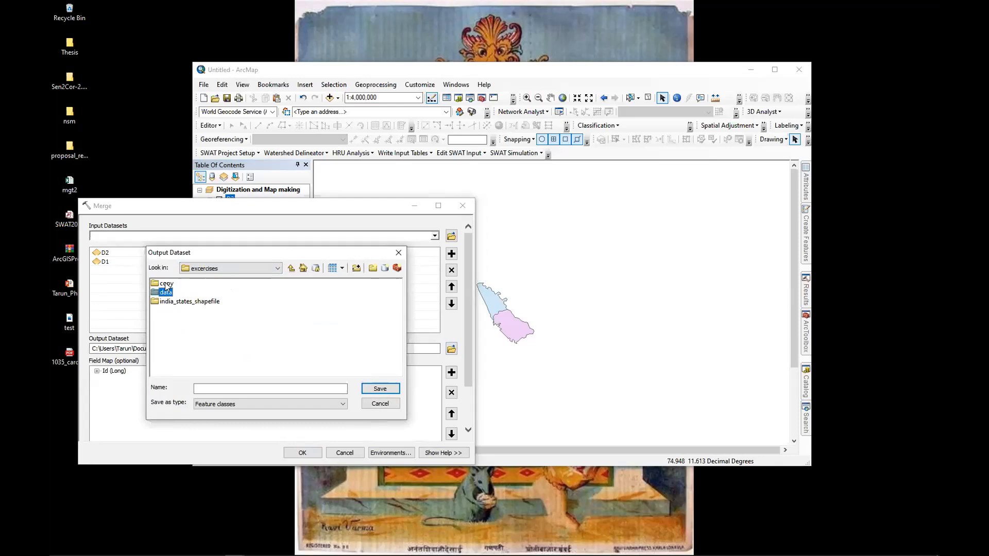
double_click(170, 284)
Name the merged output dataset d12_m.shp, run the Merge tool, and dismiss its completion dialog
left_click(238, 388)
type("t")
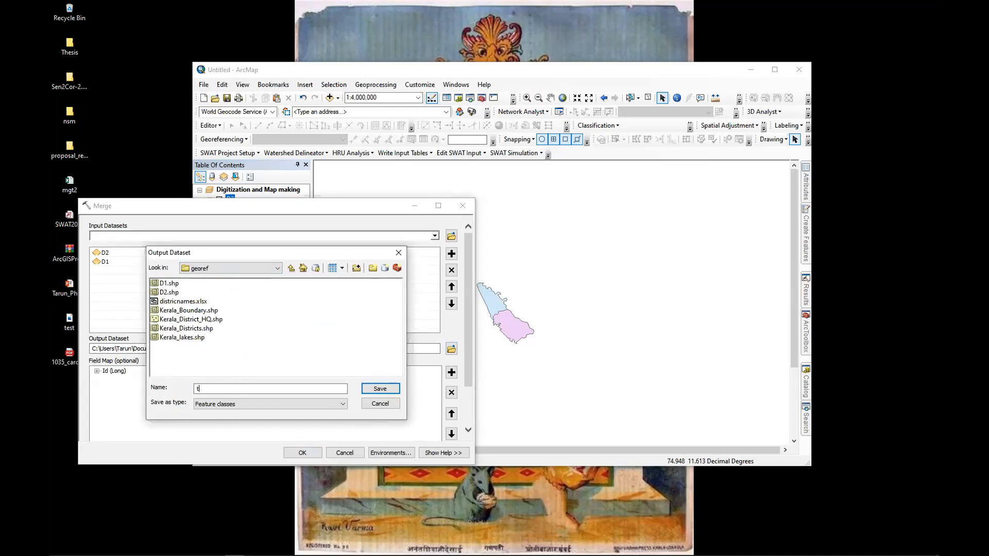
type("12")
key("Return")
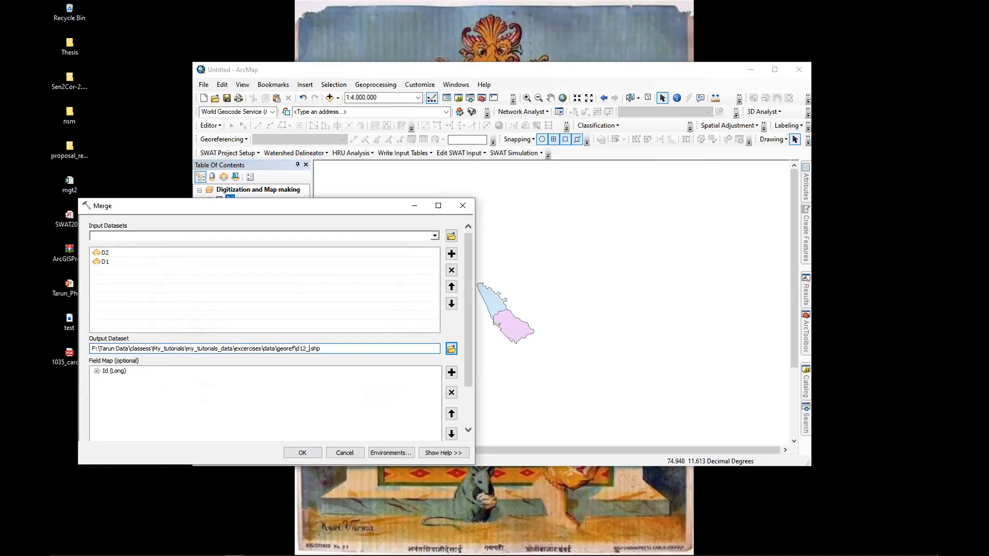
key("Return")
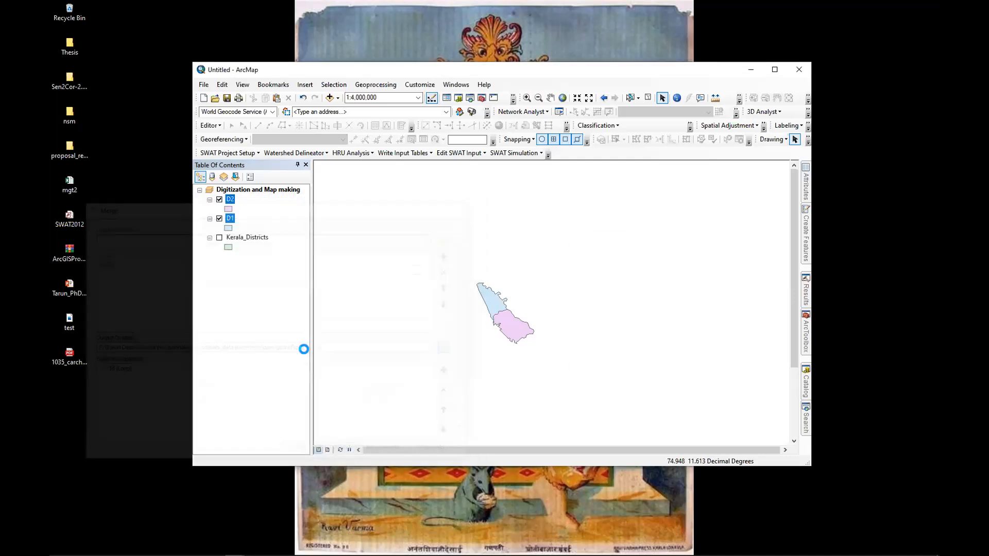
left_click(861, 269)
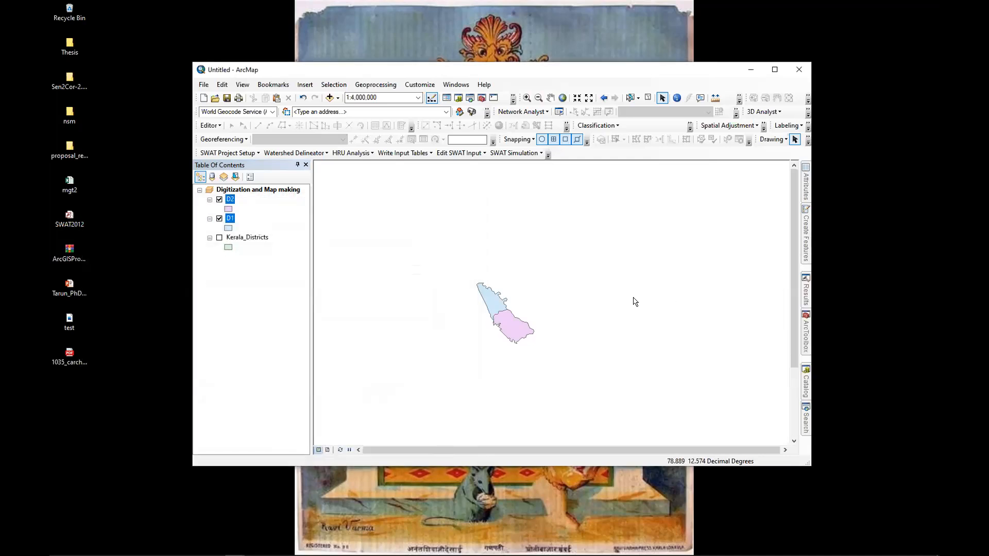
Add d12_m.shp from the My_tutorials\my_tutorials_data\excercises\data\georef folder to the map, accepting the coordinate system warning
left_click(330, 97)
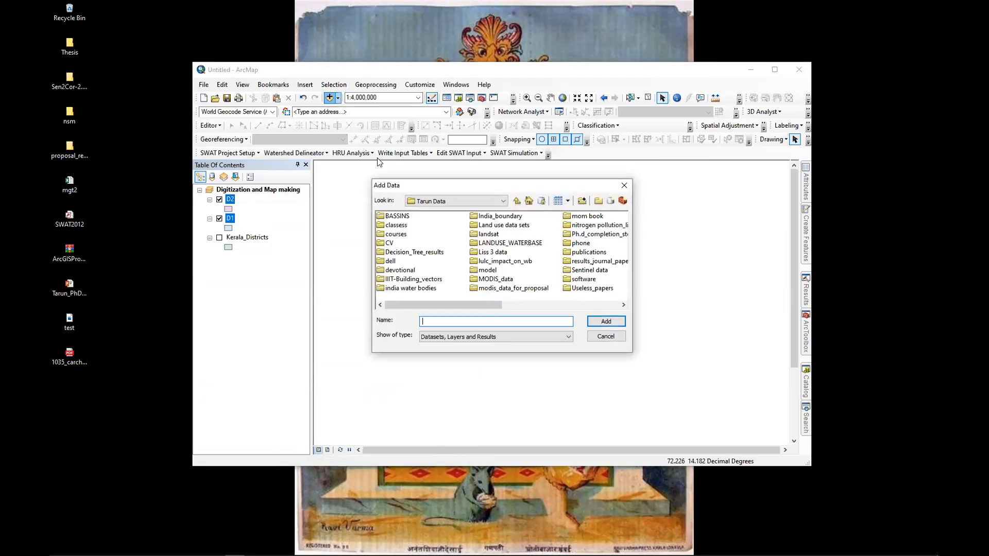
double_click(396, 223)
double_click(398, 217)
left_click(406, 233)
double_click(406, 235)
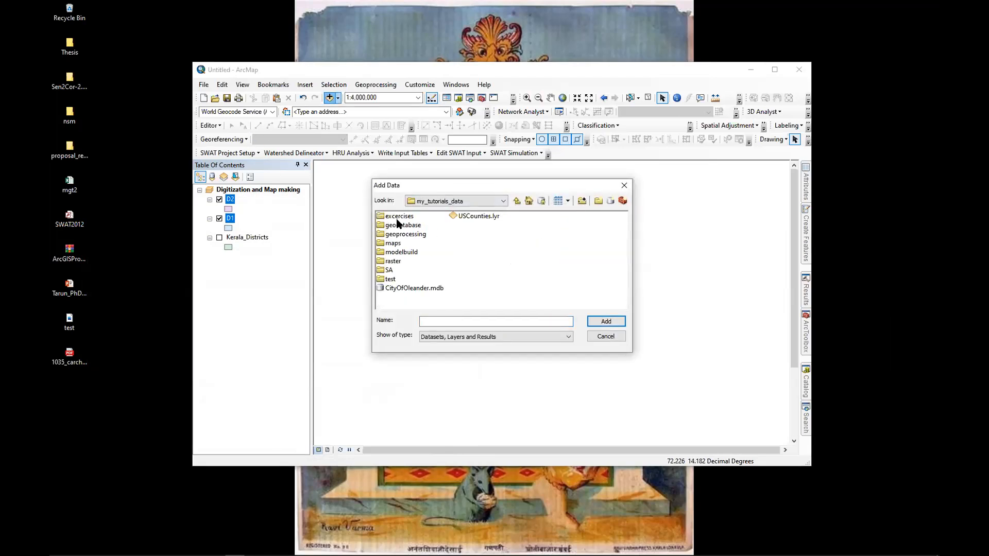
double_click(406, 216)
double_click(399, 226)
left_click(401, 217)
double_click(400, 217)
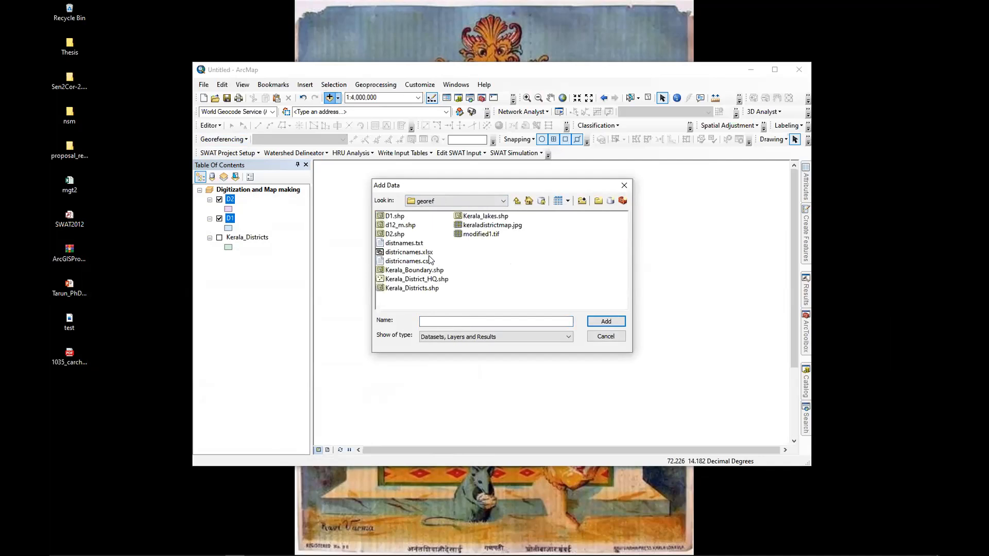
left_click(391, 225)
left_click(606, 321)
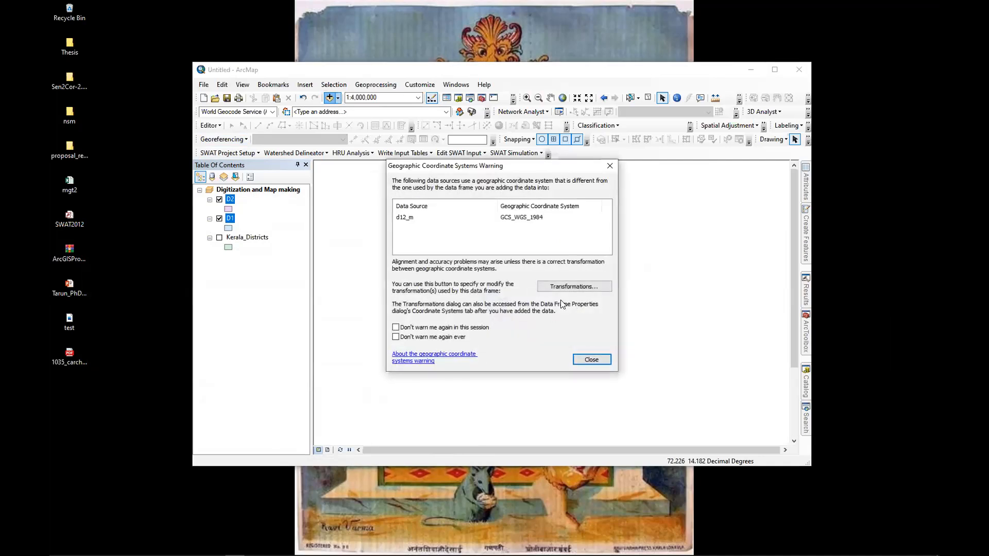
left_click(592, 360)
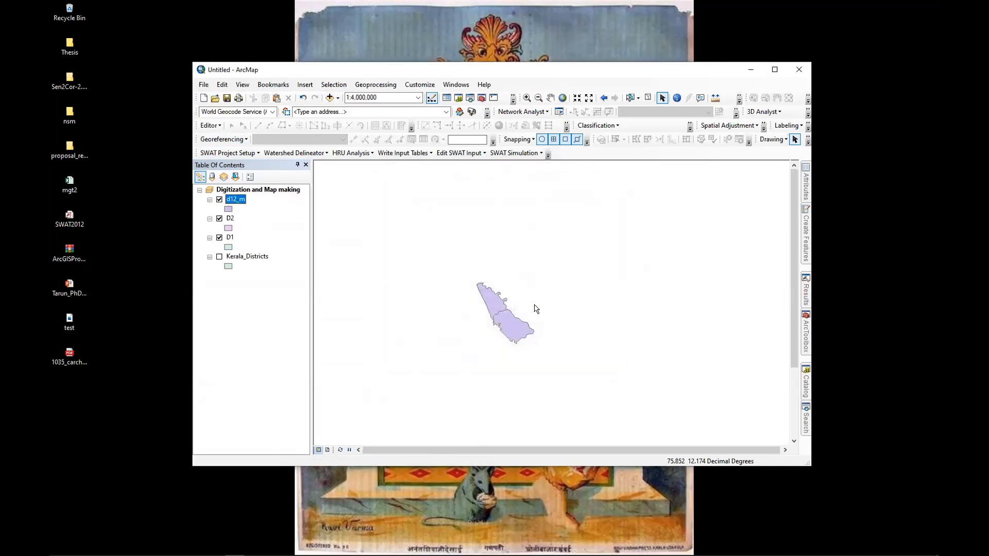
Hide the D2 and D1 layers and review the attribute table of the merged d12_m layer
left_click(220, 219)
left_click(219, 238)
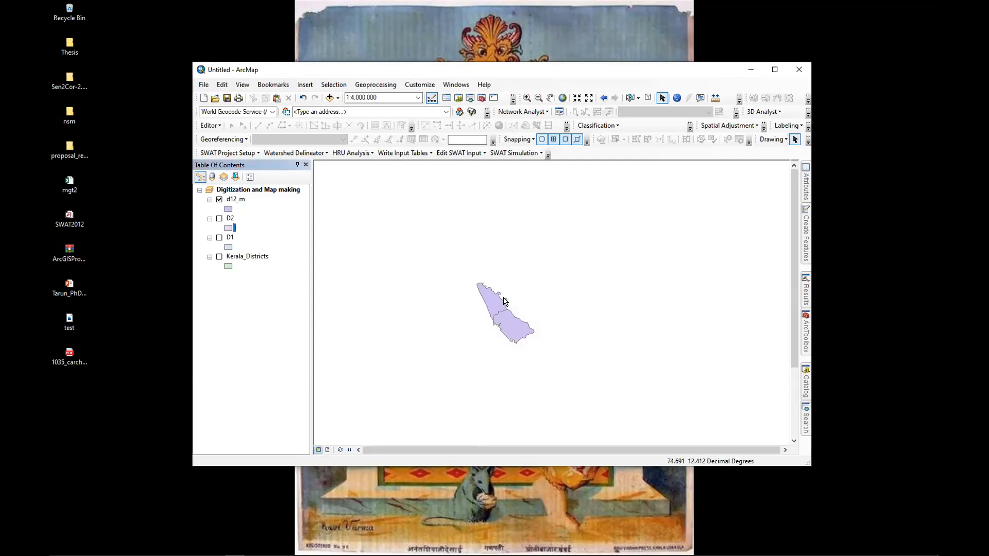
right_click(236, 202)
left_click(268, 234)
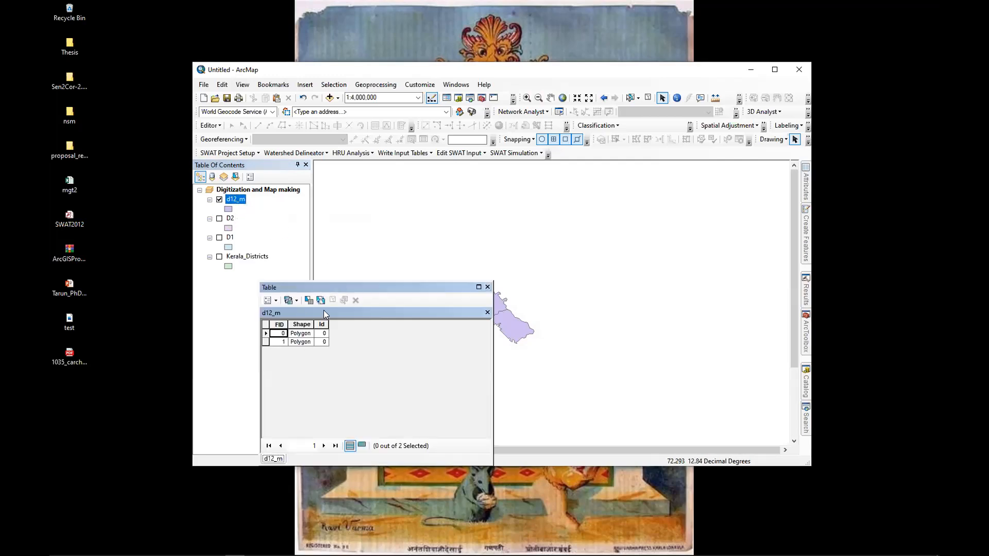
left_click(487, 288)
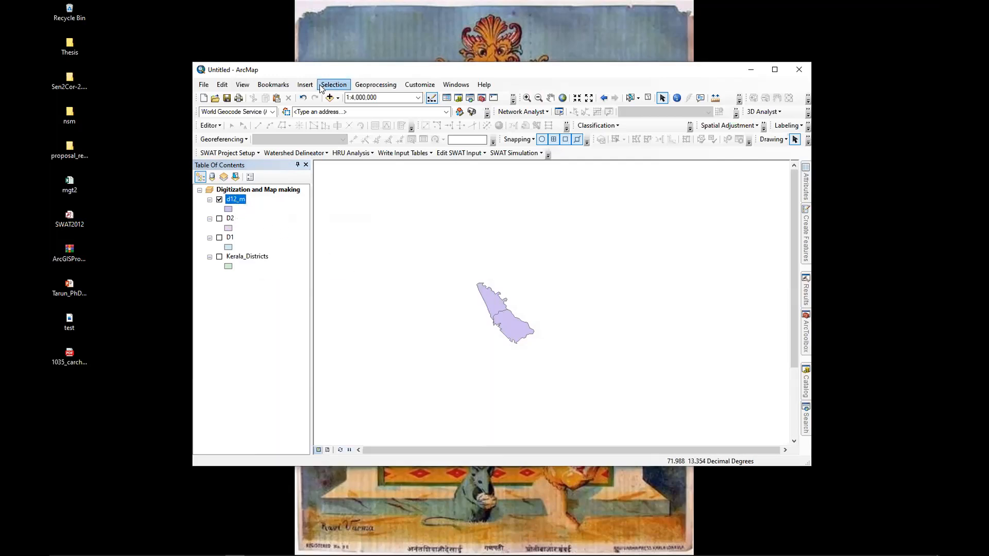
Open the Union geoprocessing tool and add D2 and D1 as its input features
left_click(356, 86)
left_click(390, 133)
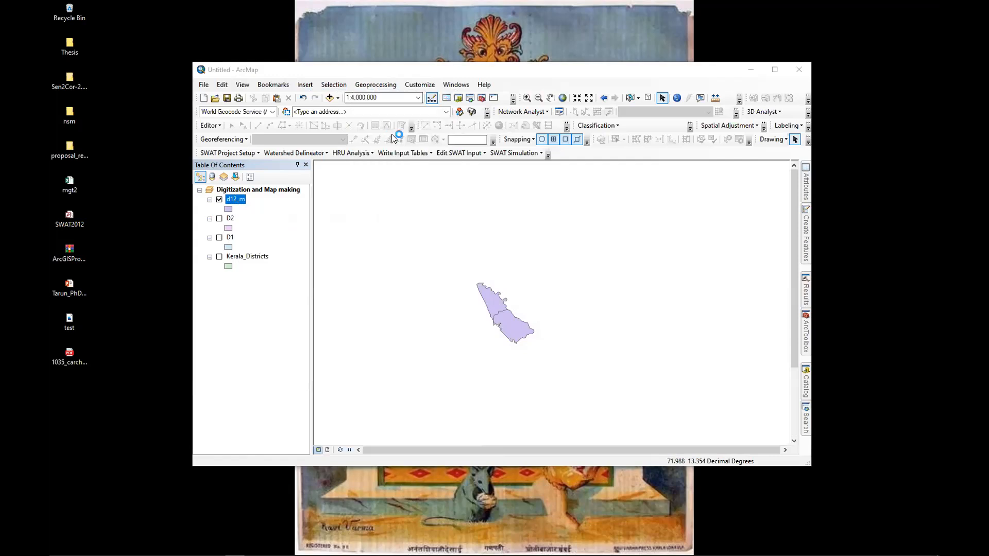
left_click(434, 236)
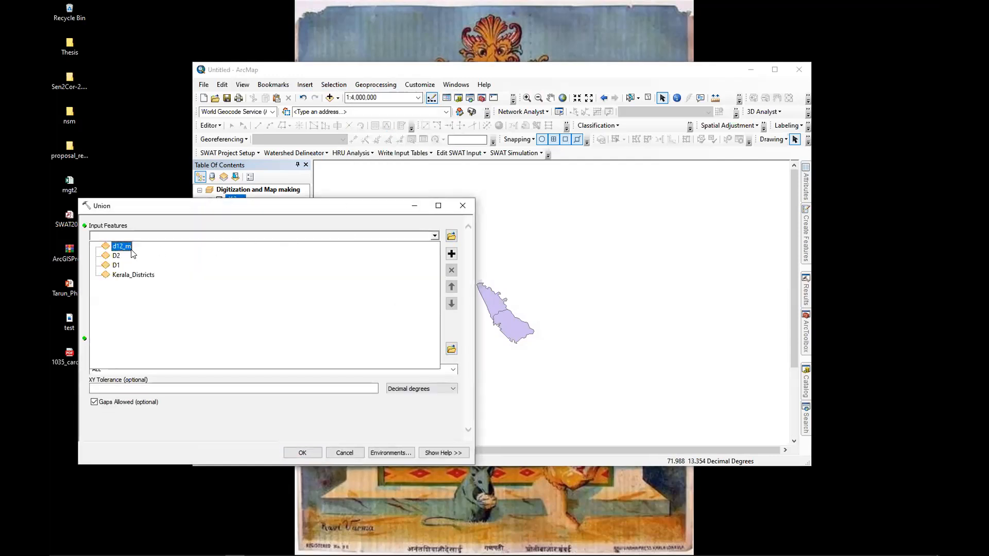
left_click(124, 247)
left_click(434, 236)
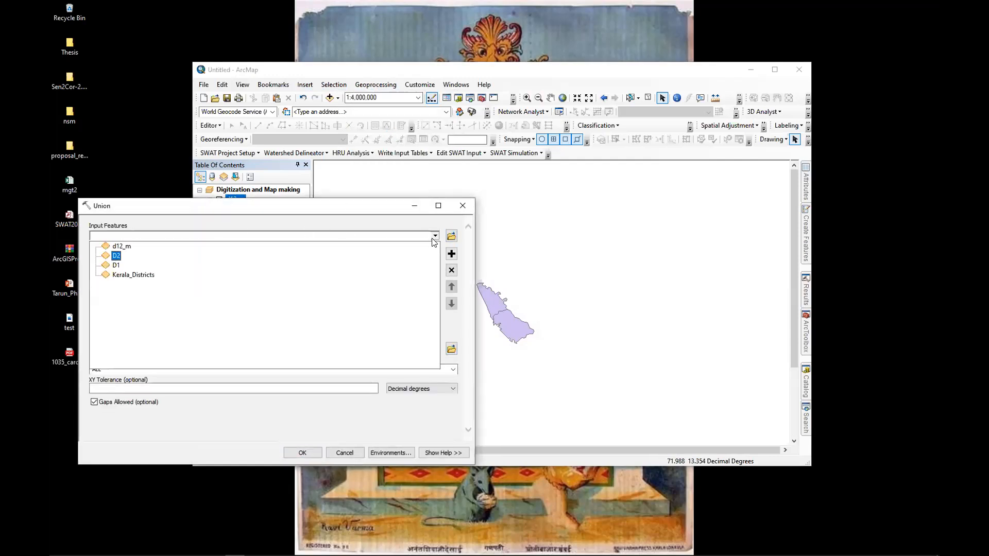
left_click(116, 266)
Set the union output to d12_u.shp in the georef folder and run the Union tool
left_click(450, 351)
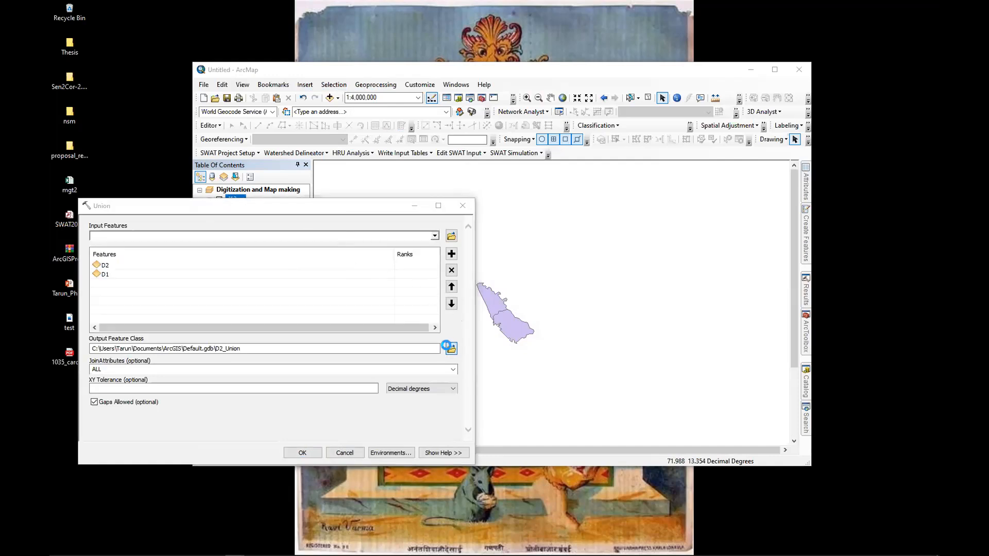
left_click(170, 293)
left_click(216, 388)
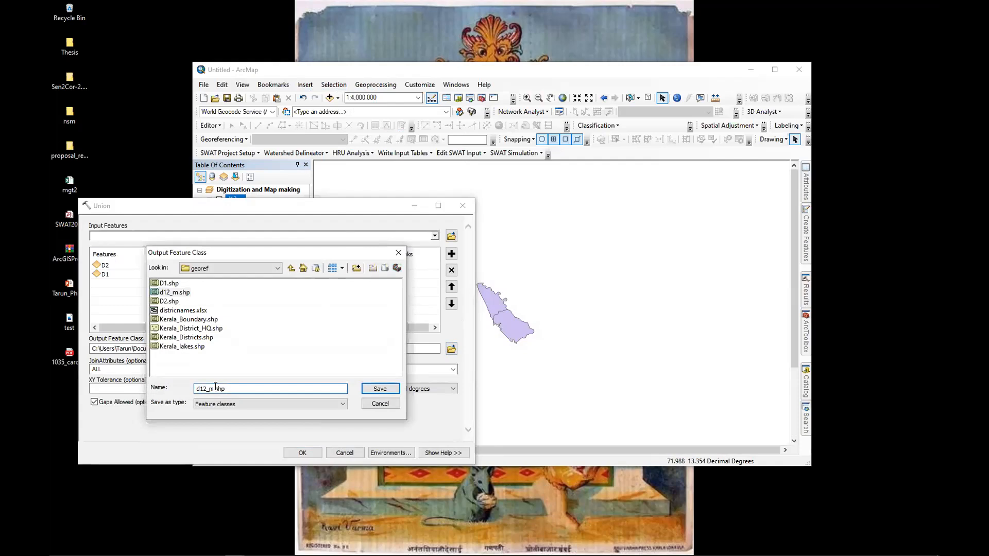
type("u")
key("Return")
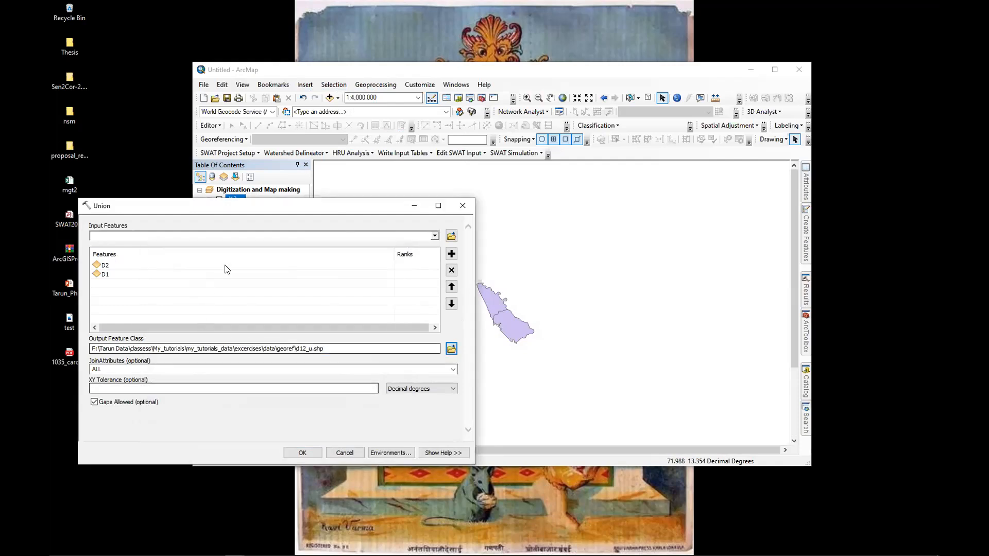
left_click(302, 452)
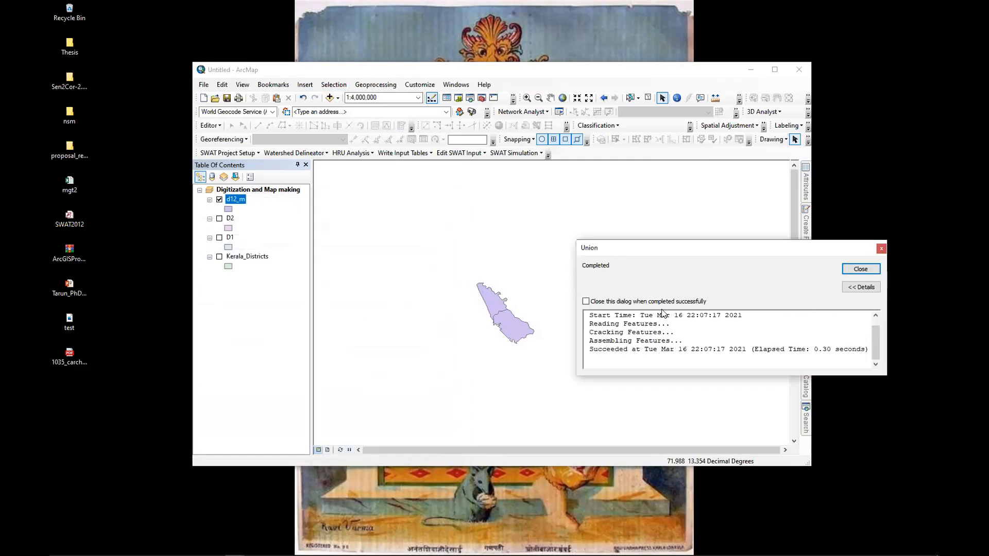
Add d12_u.shp to the map, accept the geographic coordinate system warning and hide the d12_m layer
left_click(330, 97)
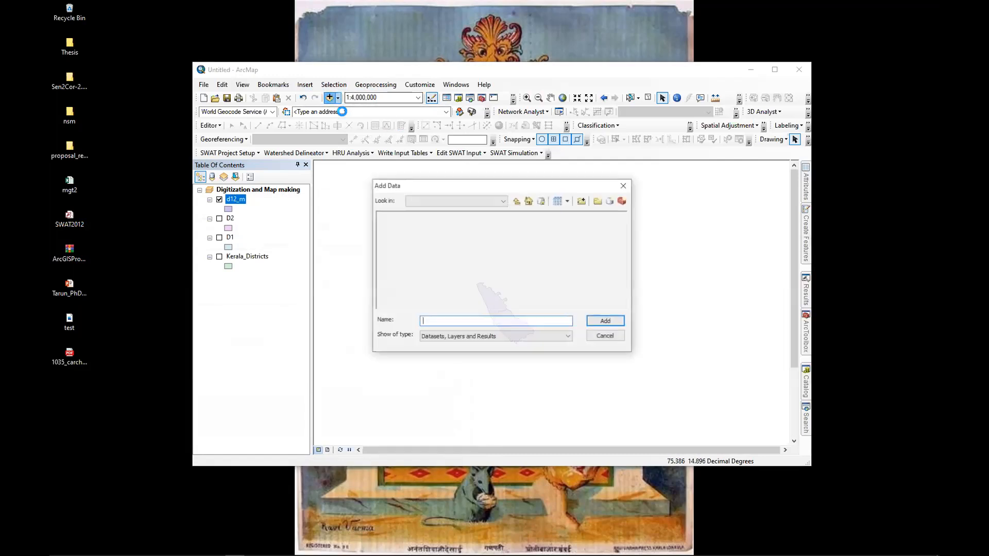
left_click(404, 234)
left_click(603, 322)
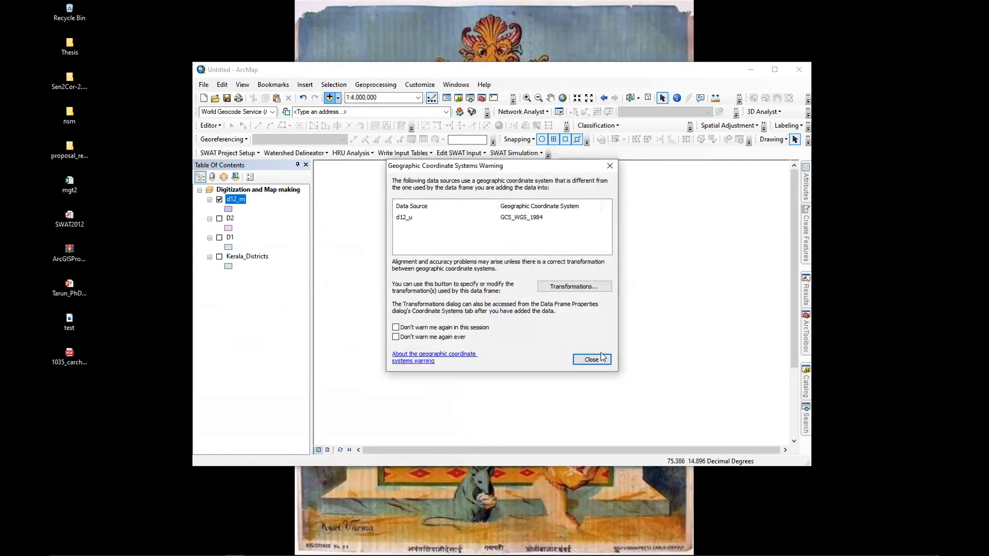
left_click(597, 356)
left_click(220, 218)
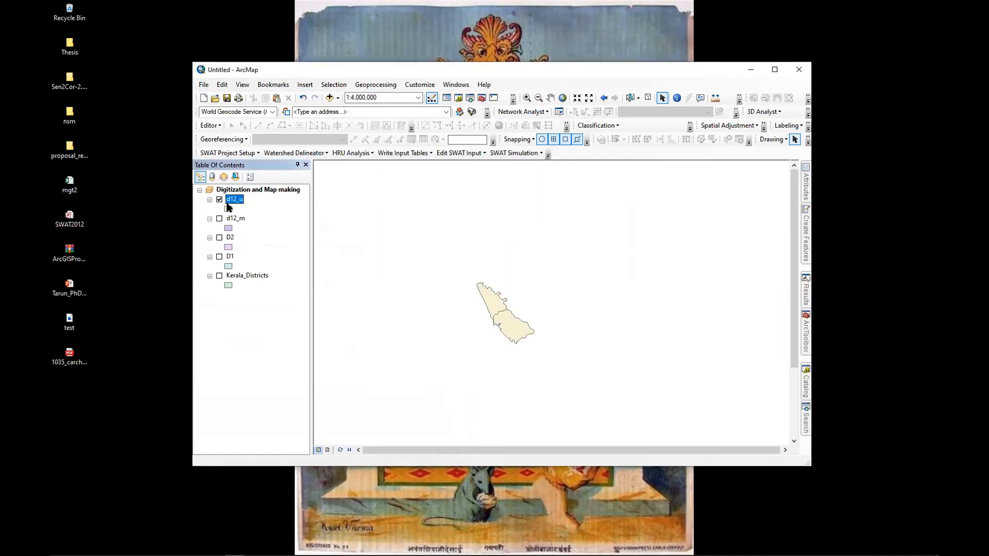
Review the attribute table of the d12_u union layer and remove that layer from the map
right_click(237, 200)
left_click(283, 233)
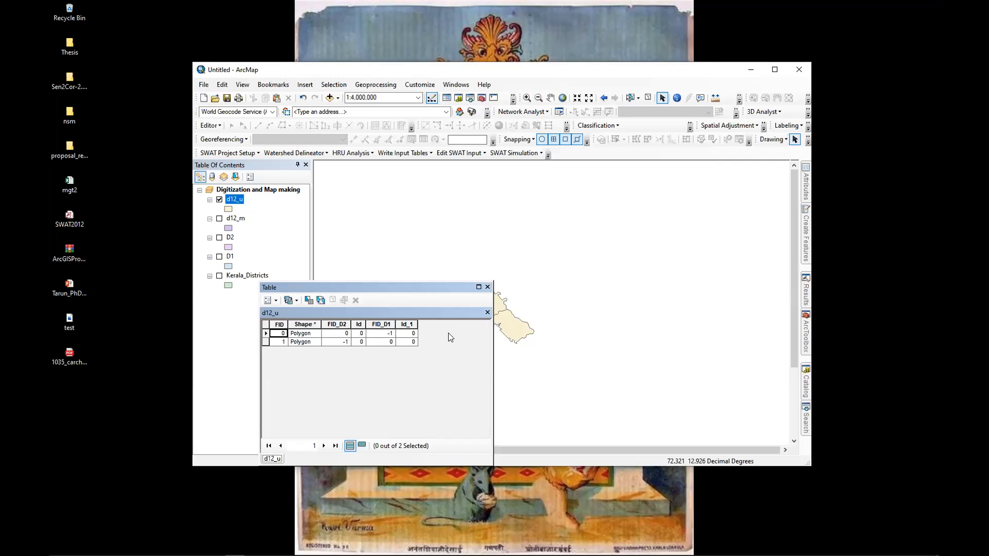
left_click(487, 287)
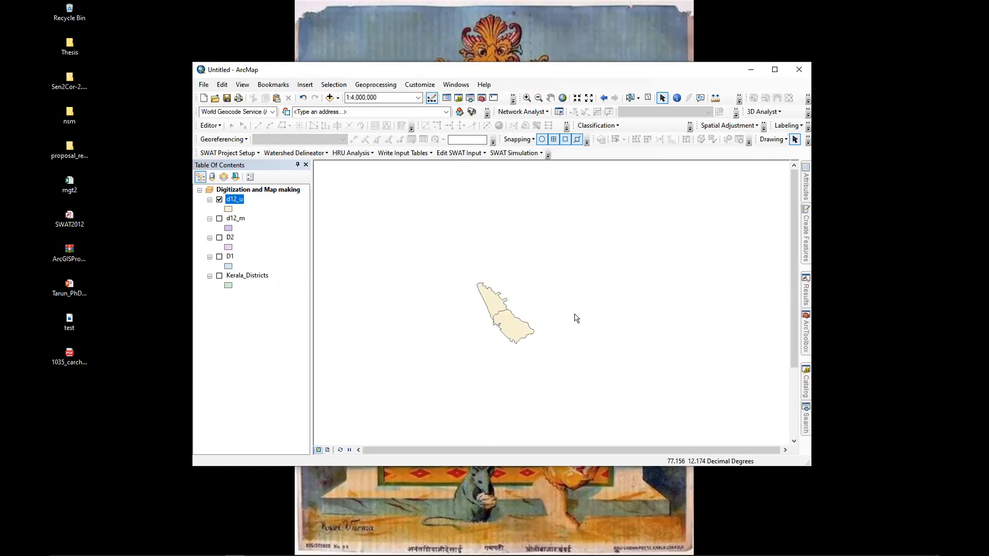
right_click(230, 205)
left_click(251, 216)
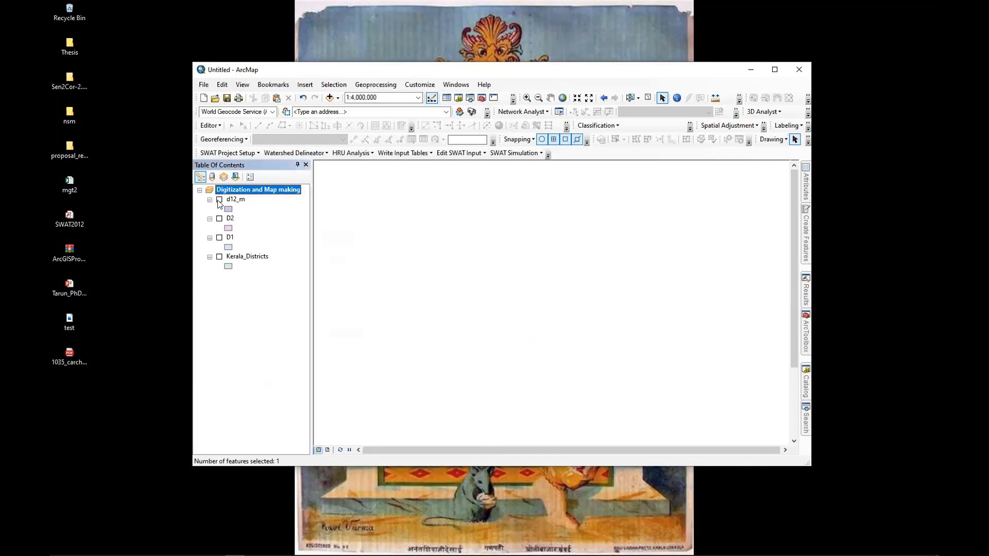
Show the d12_m layer and review the fields in its attribute table for comparison with the union
left_click(219, 200)
right_click(233, 200)
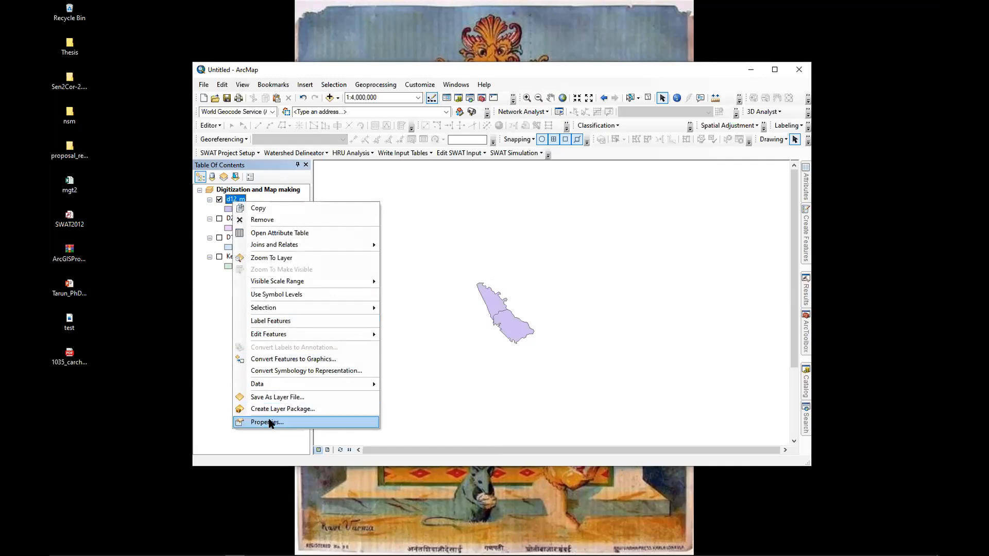
left_click(273, 233)
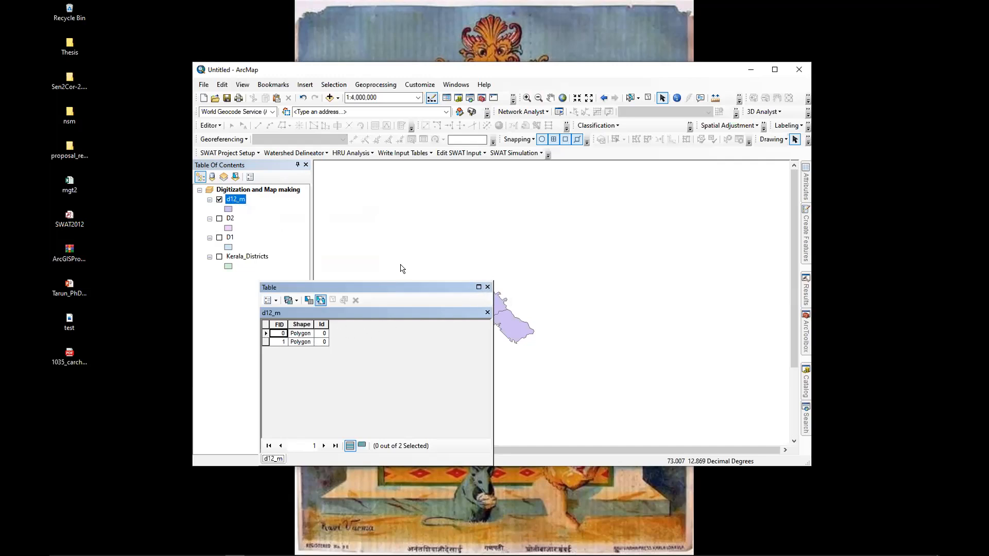
left_click(487, 287)
left_click(365, 85)
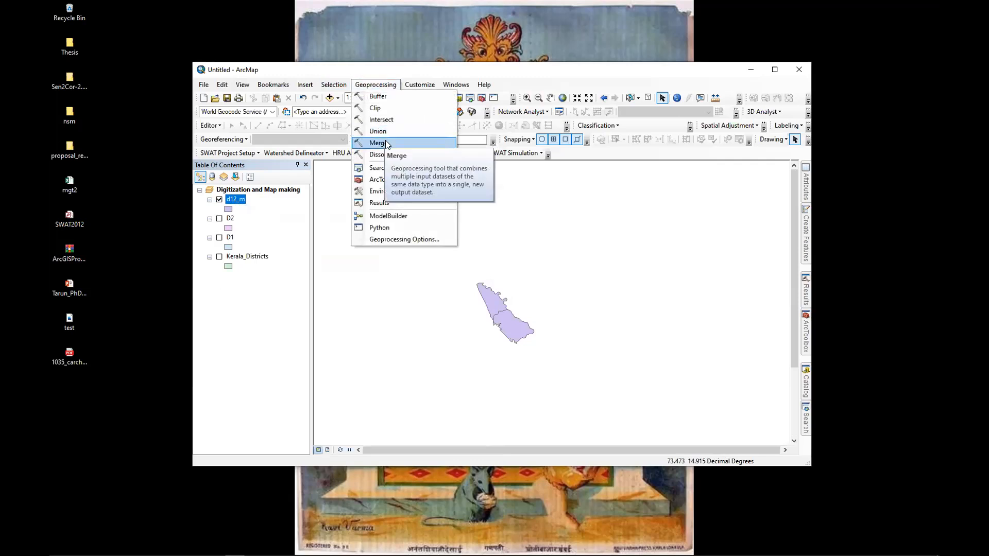
left_click(530, 73)
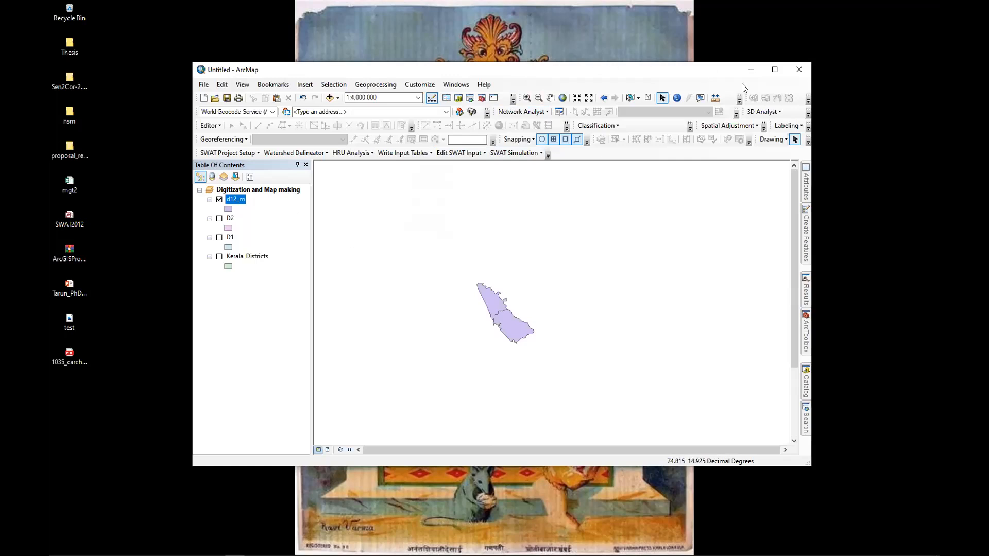
left_click(800, 70)
left_click(565, 295)
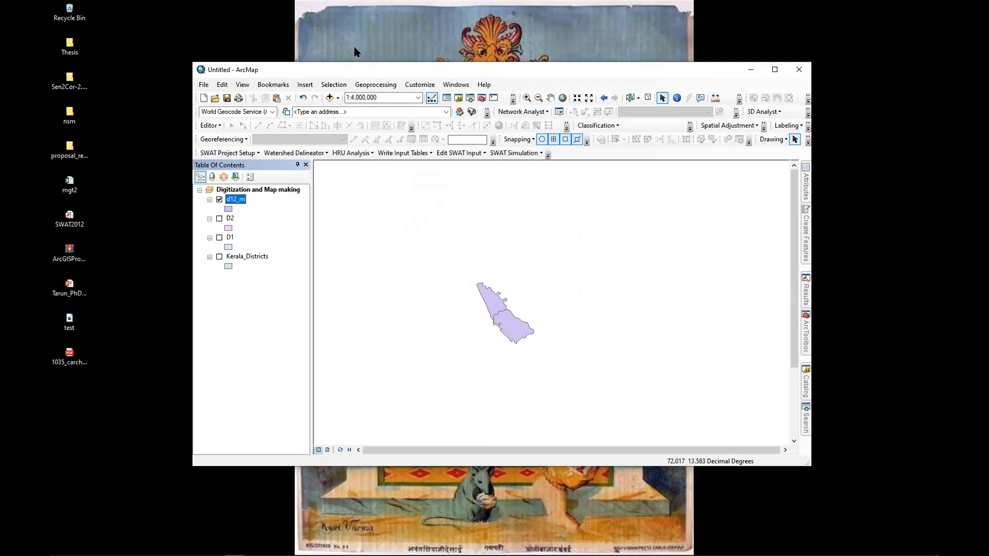
Load D1.shp and D2.shp together from the georef folder as Merge input datasets and close the tool without running it
left_click(375, 84)
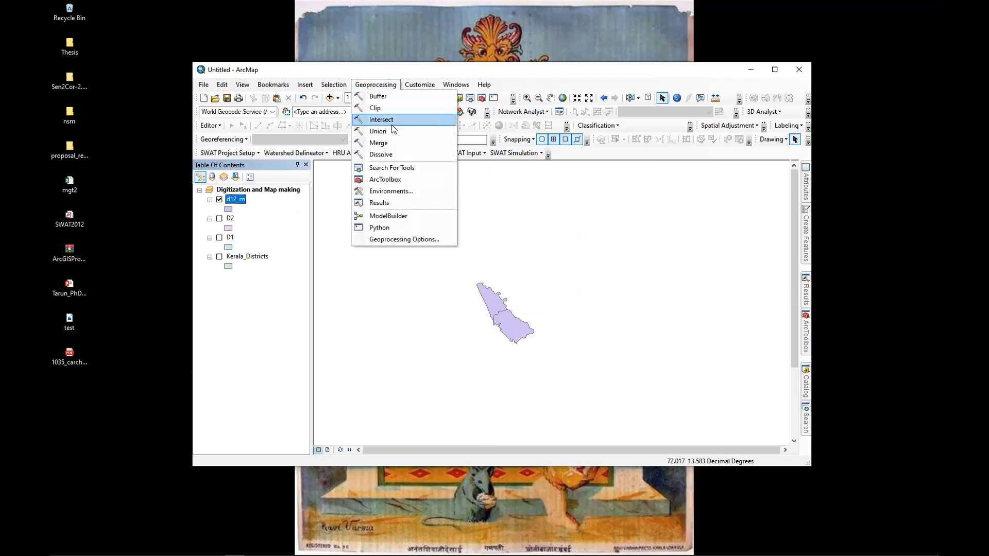
left_click(378, 144)
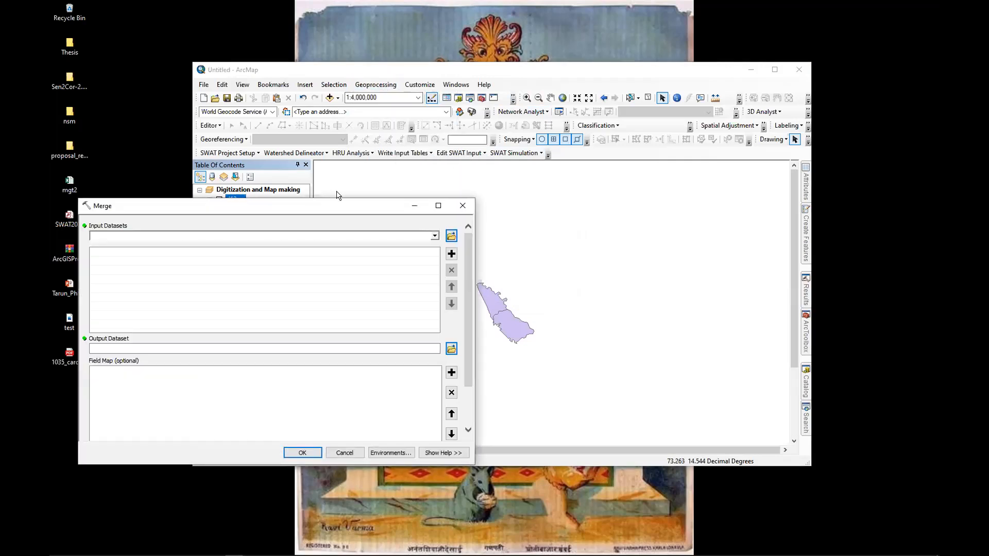
left_click_drag(317, 208, 467, 179)
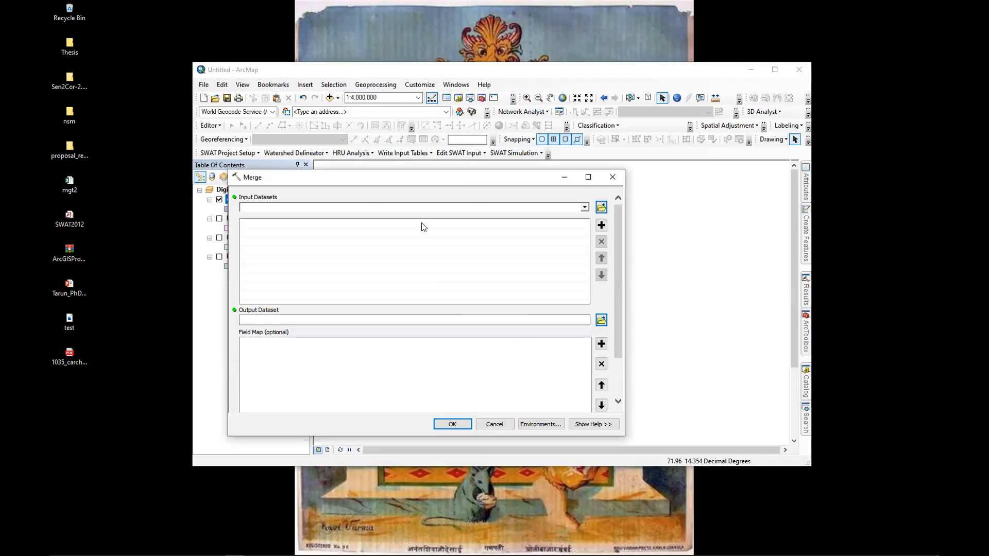
left_click_drag(528, 183, 600, 185)
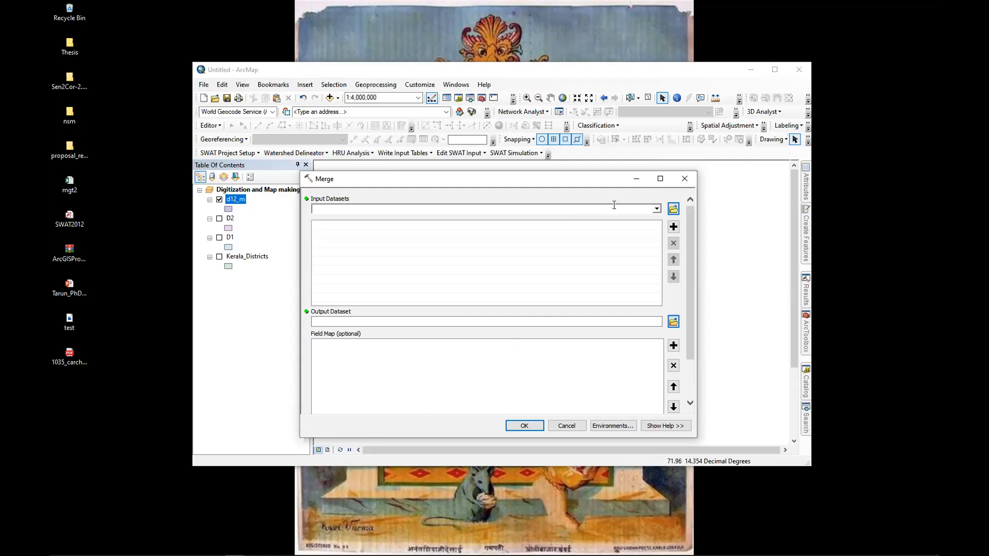
left_click(672, 209)
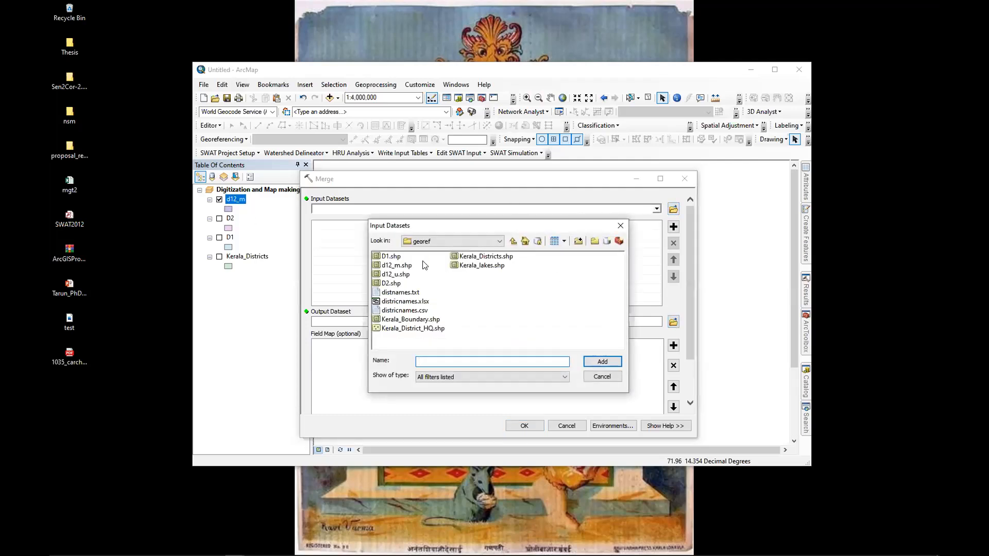
left_click(621, 226)
left_click(673, 209)
left_click(391, 257)
left_click(393, 283, "ctrl")
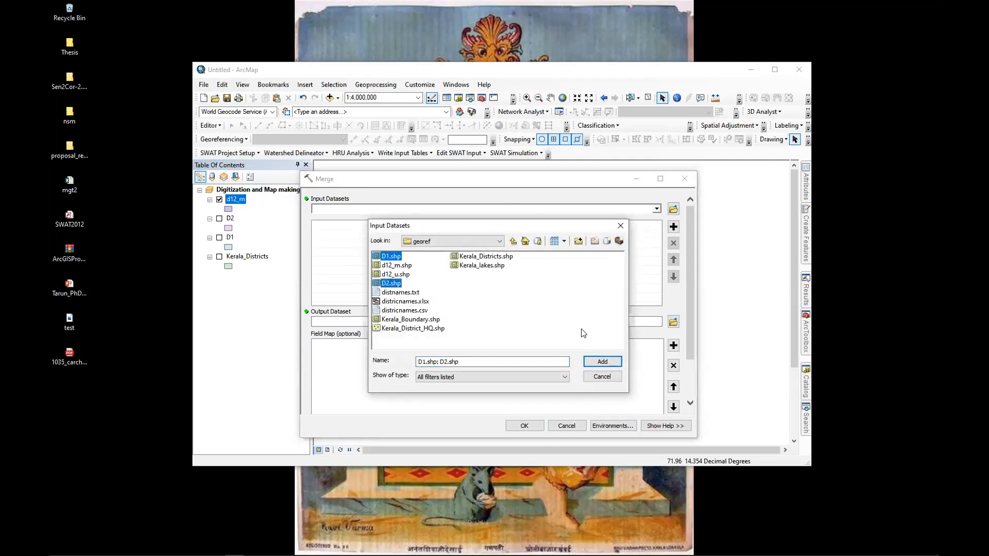
left_click(603, 362)
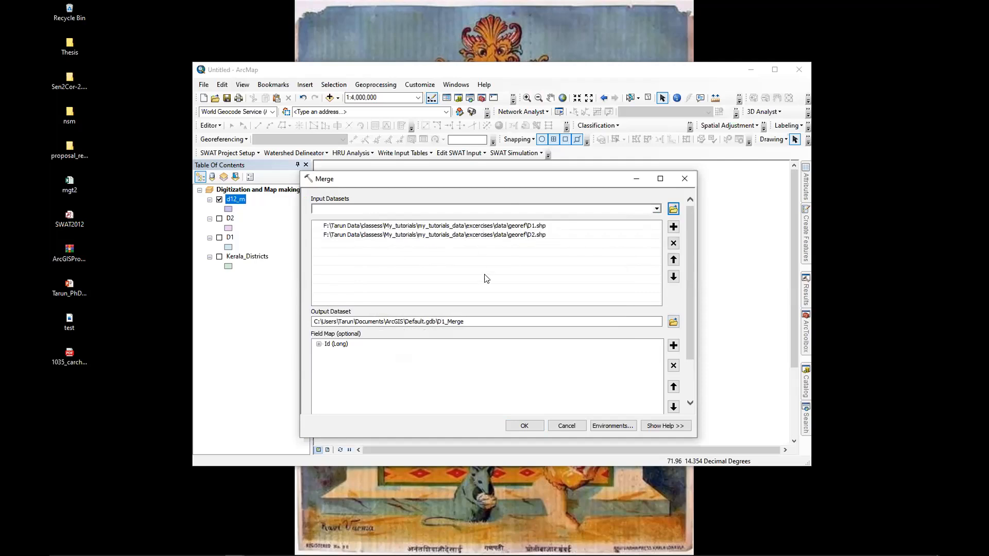
left_click(684, 179)
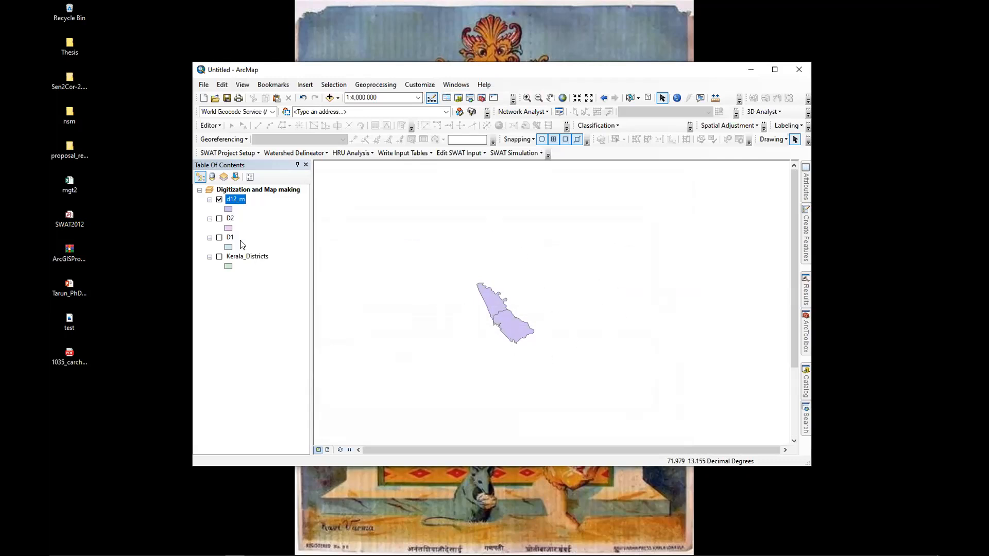
Select the d12_m, D2 and D1 layers together in the table of contents
left_click(230, 225)
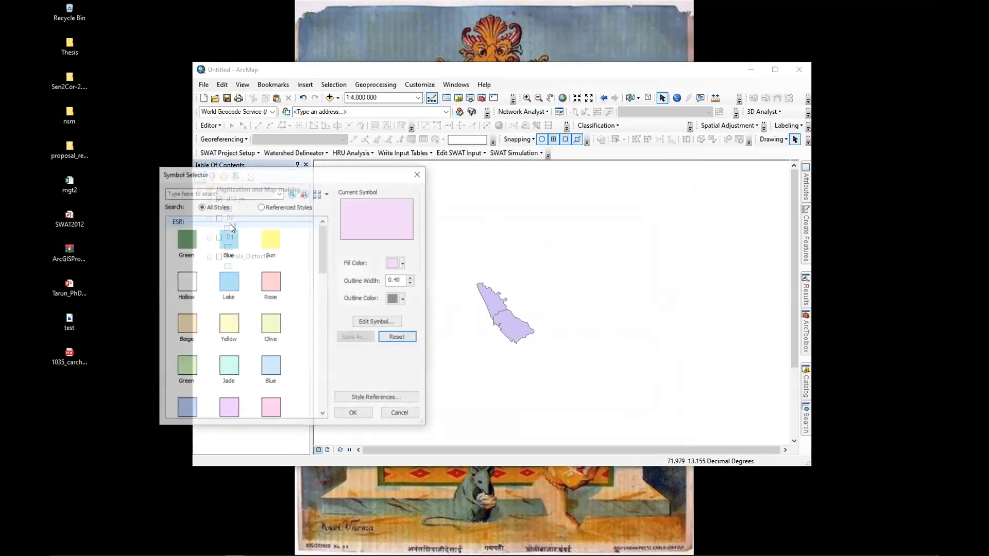
key("Escape")
left_click(228, 237)
left_click(228, 219, "ctrl")
left_click(233, 189)
left_click(235, 200)
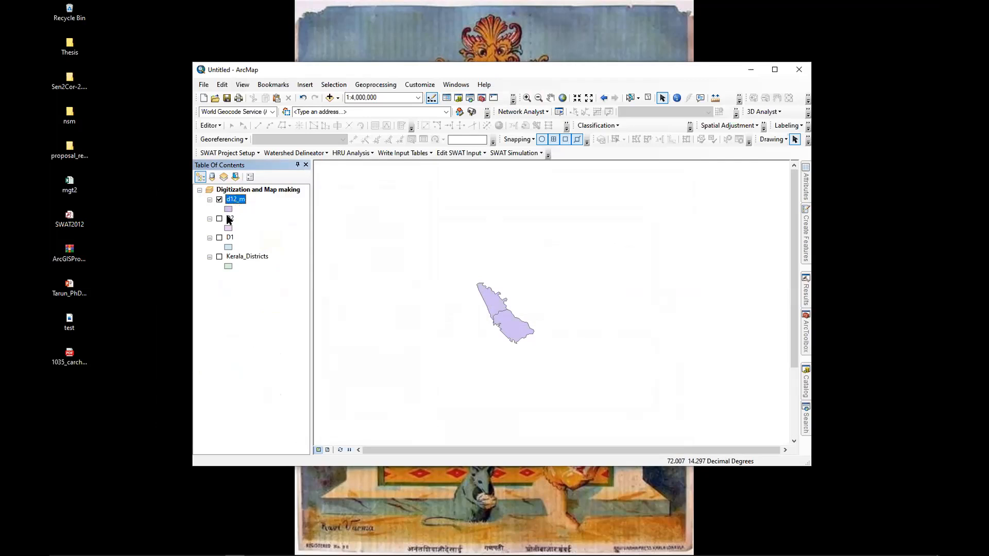
left_click(230, 238, "ctrl")
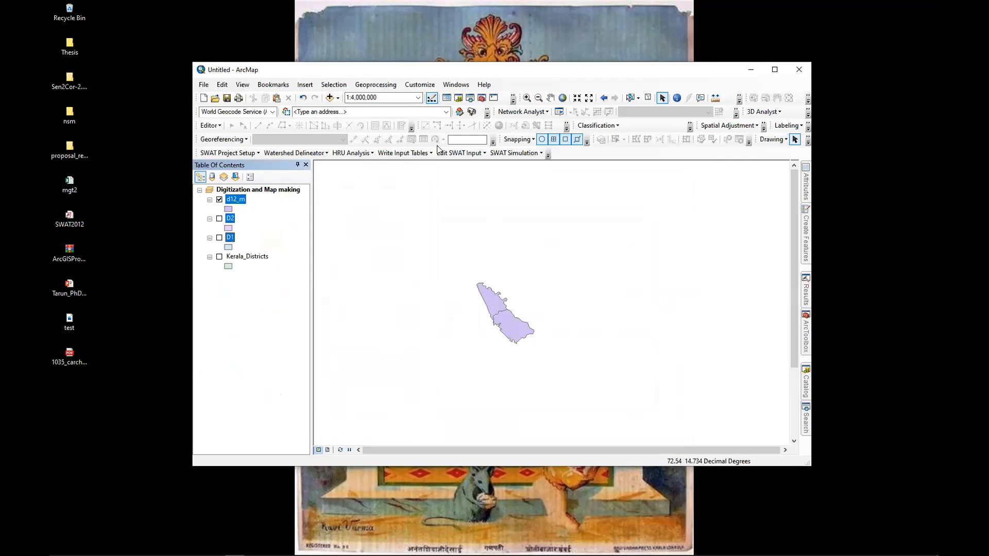
Close the untitled map document and exit the program without saving the changes
left_click(794, 72)
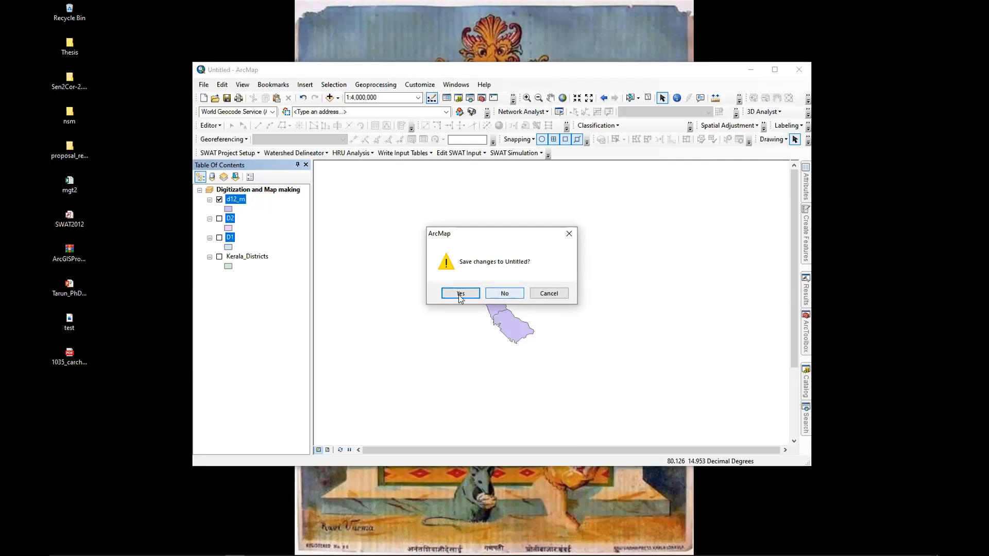
left_click(503, 294)
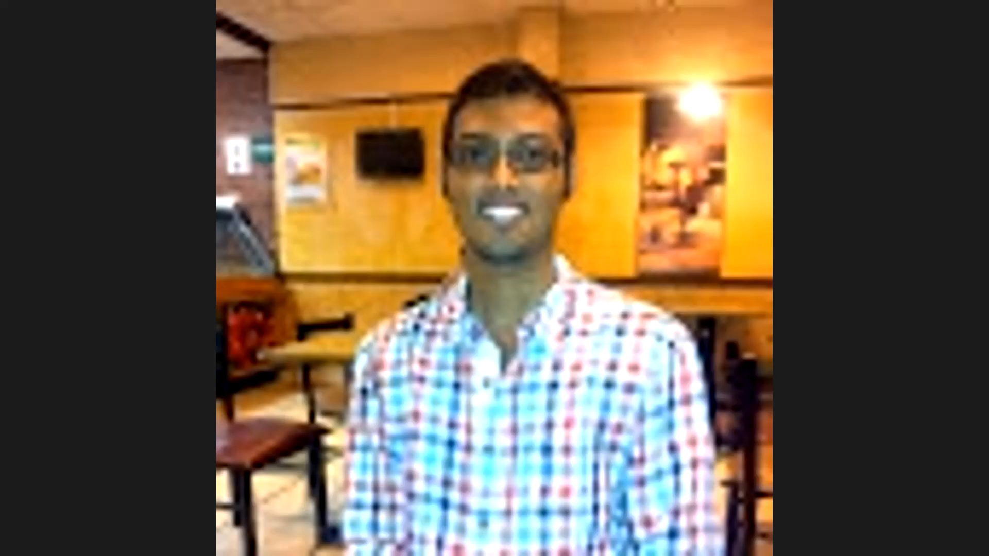